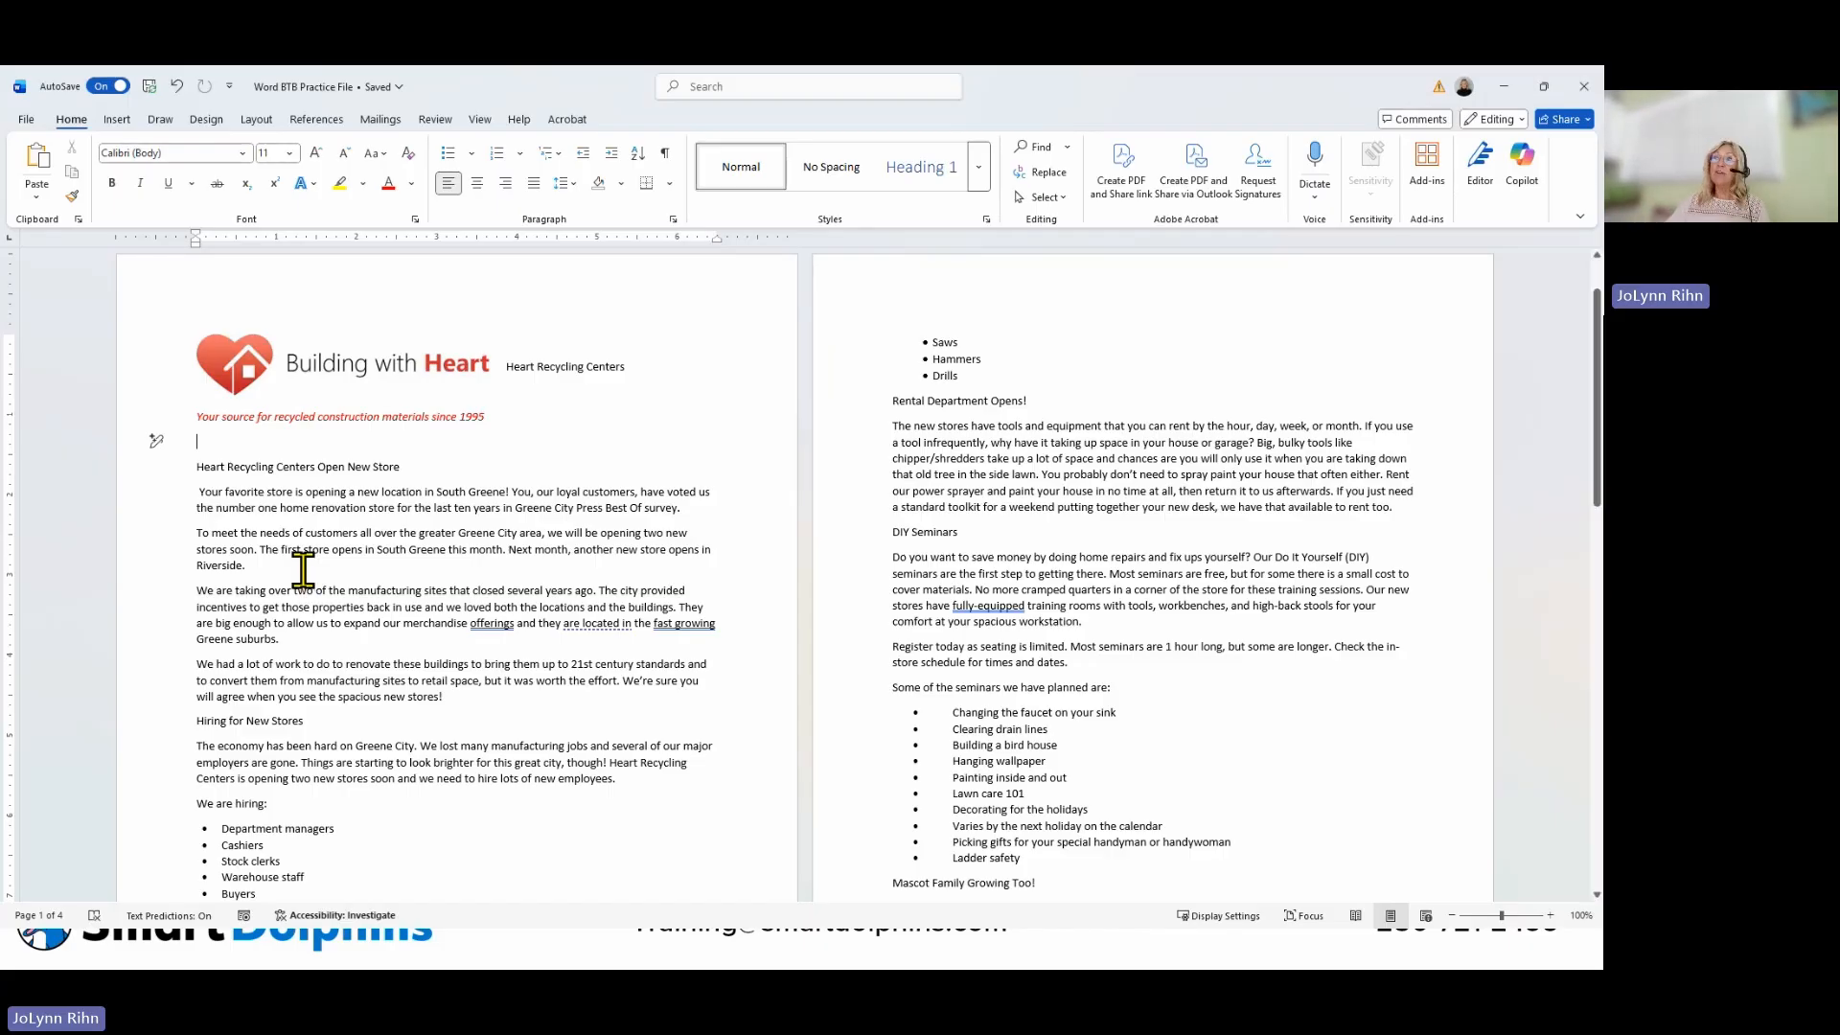
Show the Navigation pane beside the document.
click(480, 122)
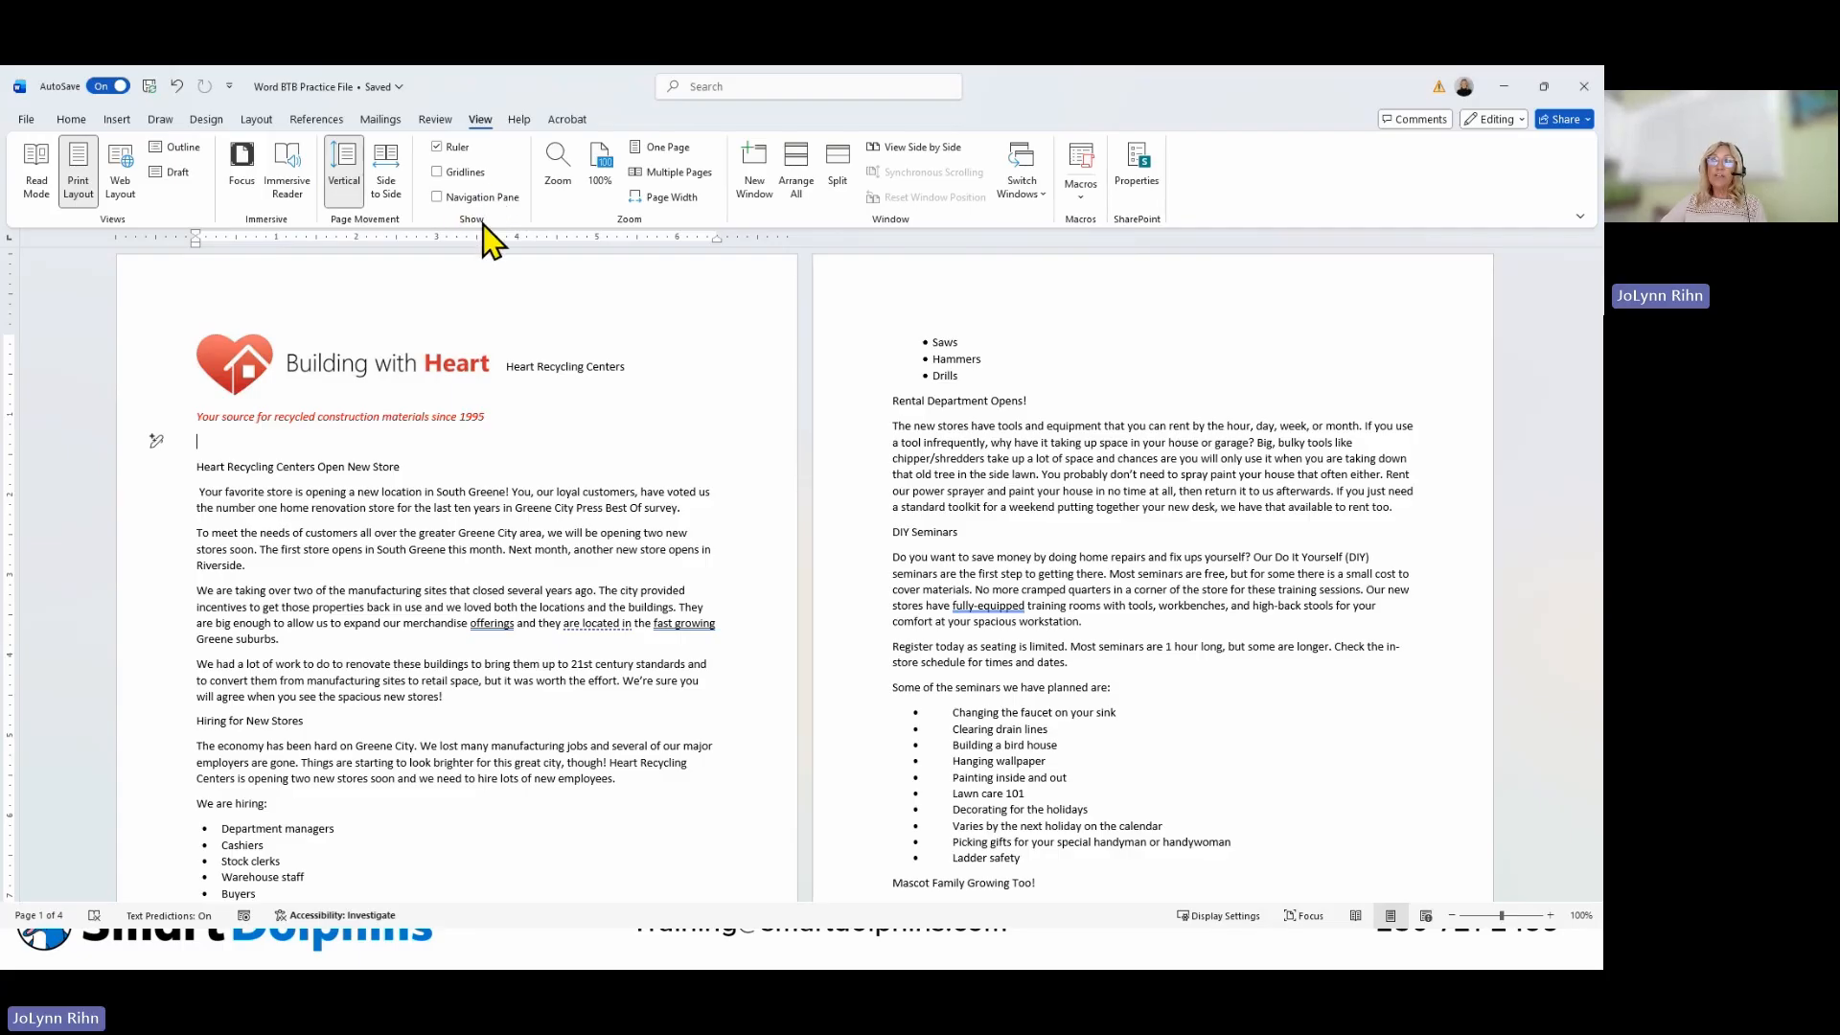
click(437, 197)
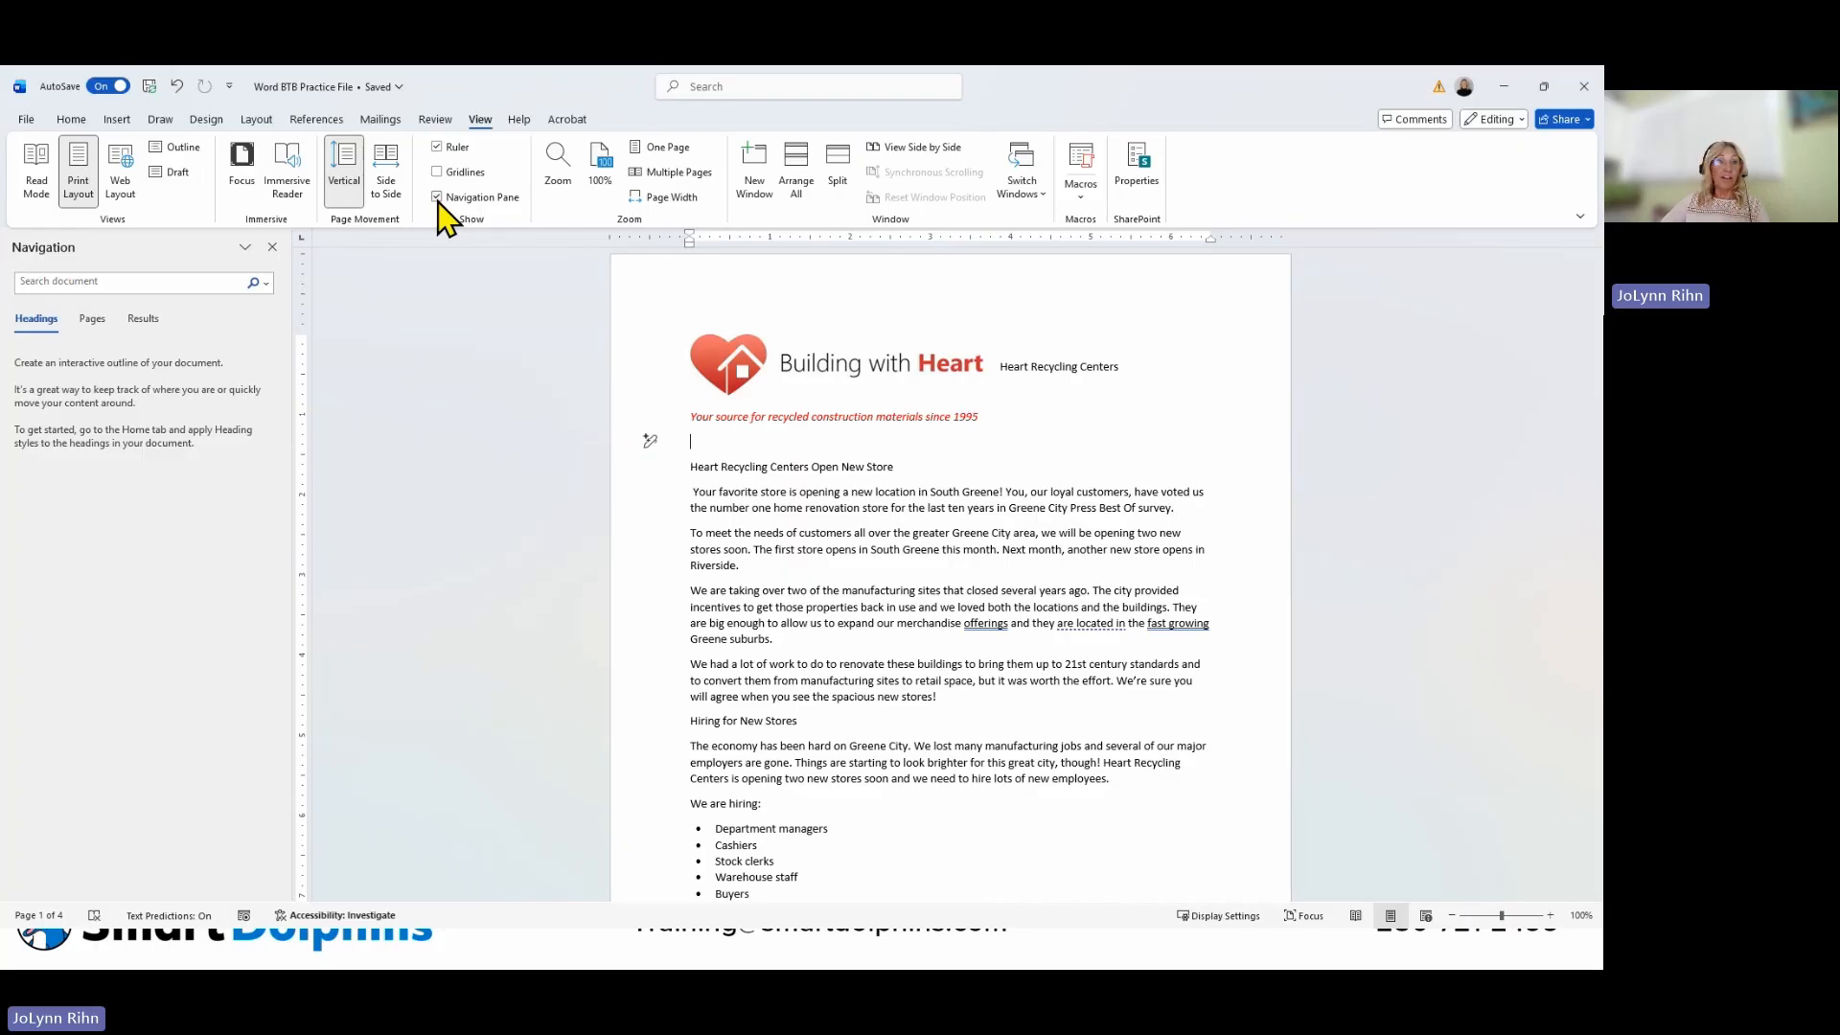
Apply the Heading 1 style to the line "Heart Recycling Centers Open New Store" on the first page.
click(80, 117)
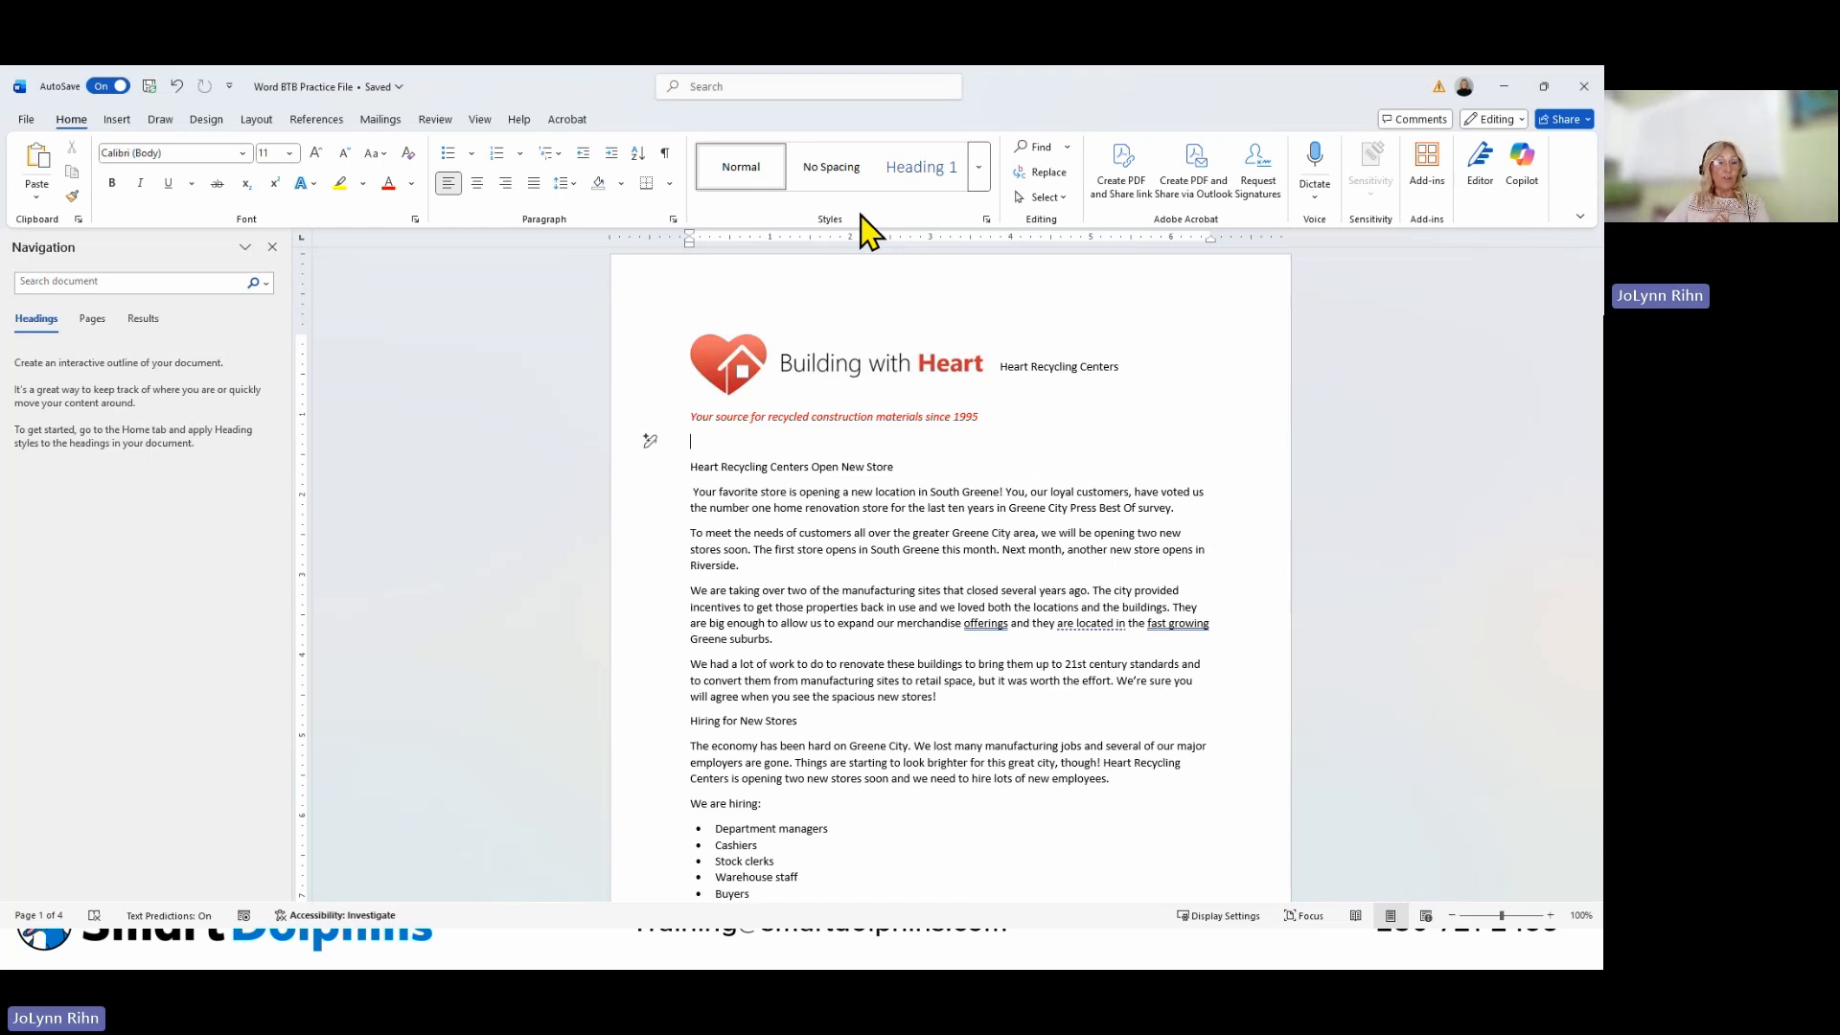
click(740, 467)
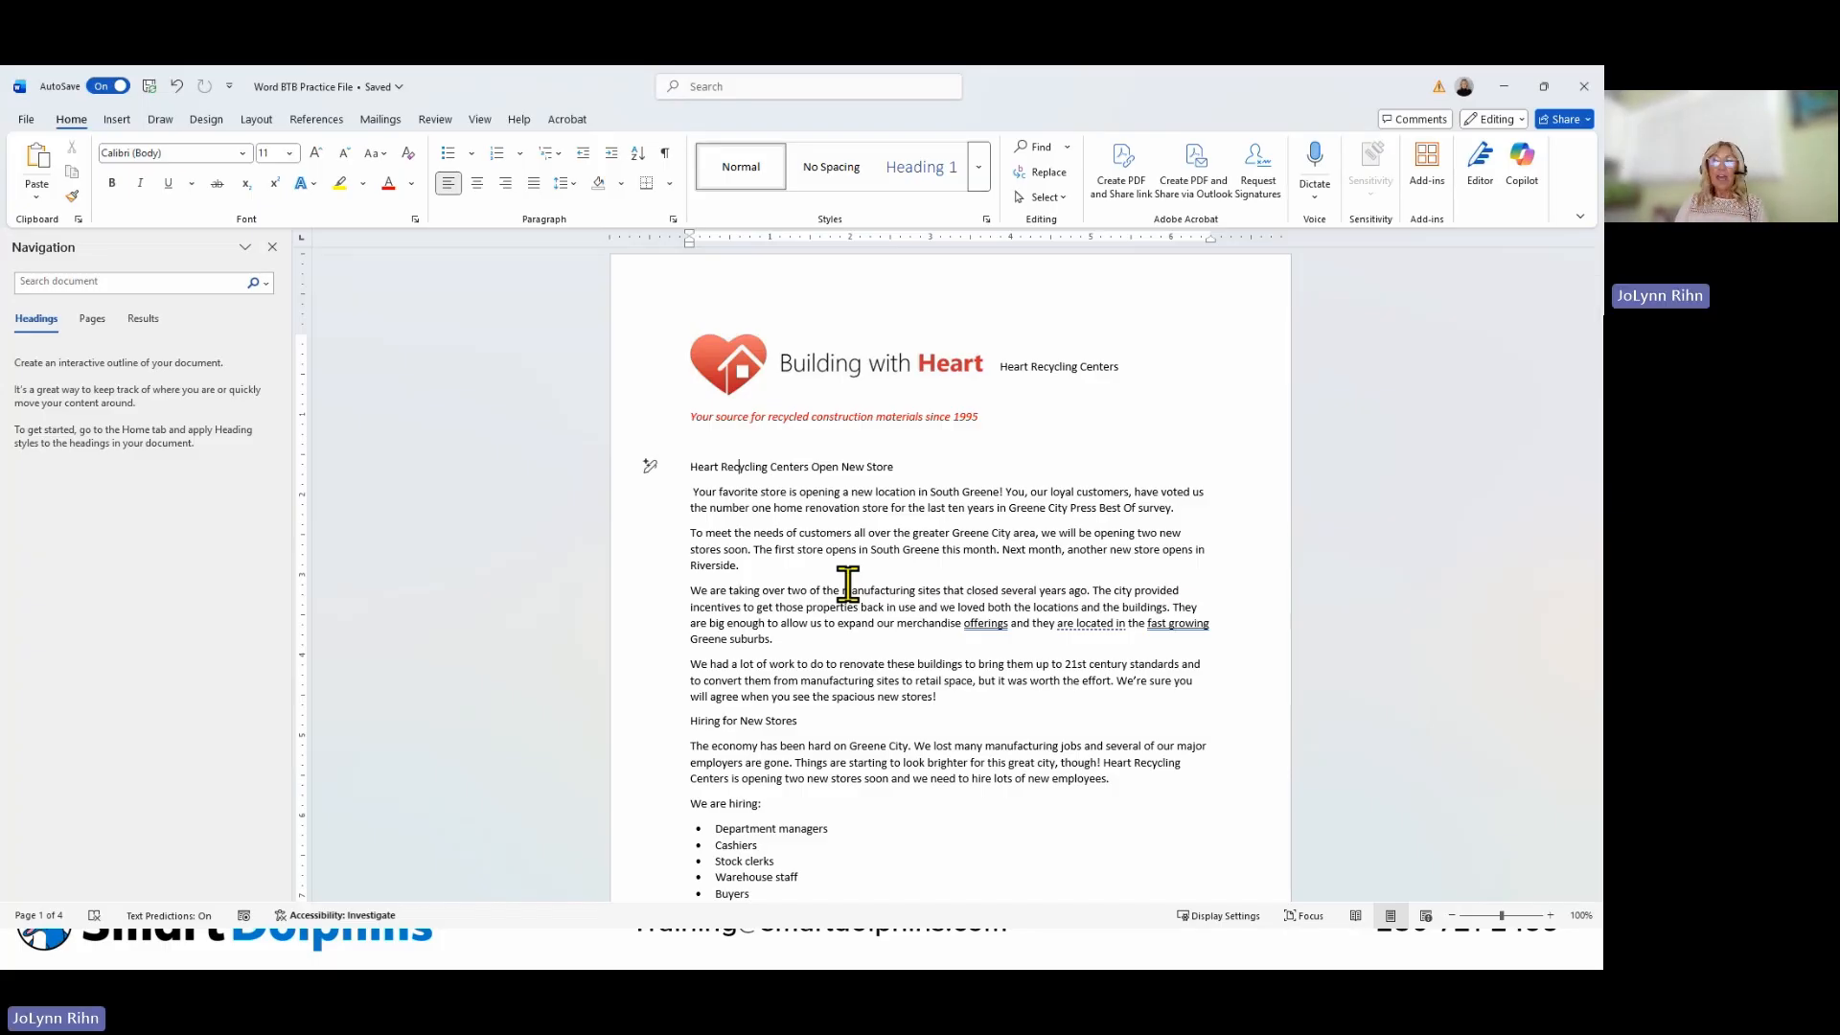
click(979, 182)
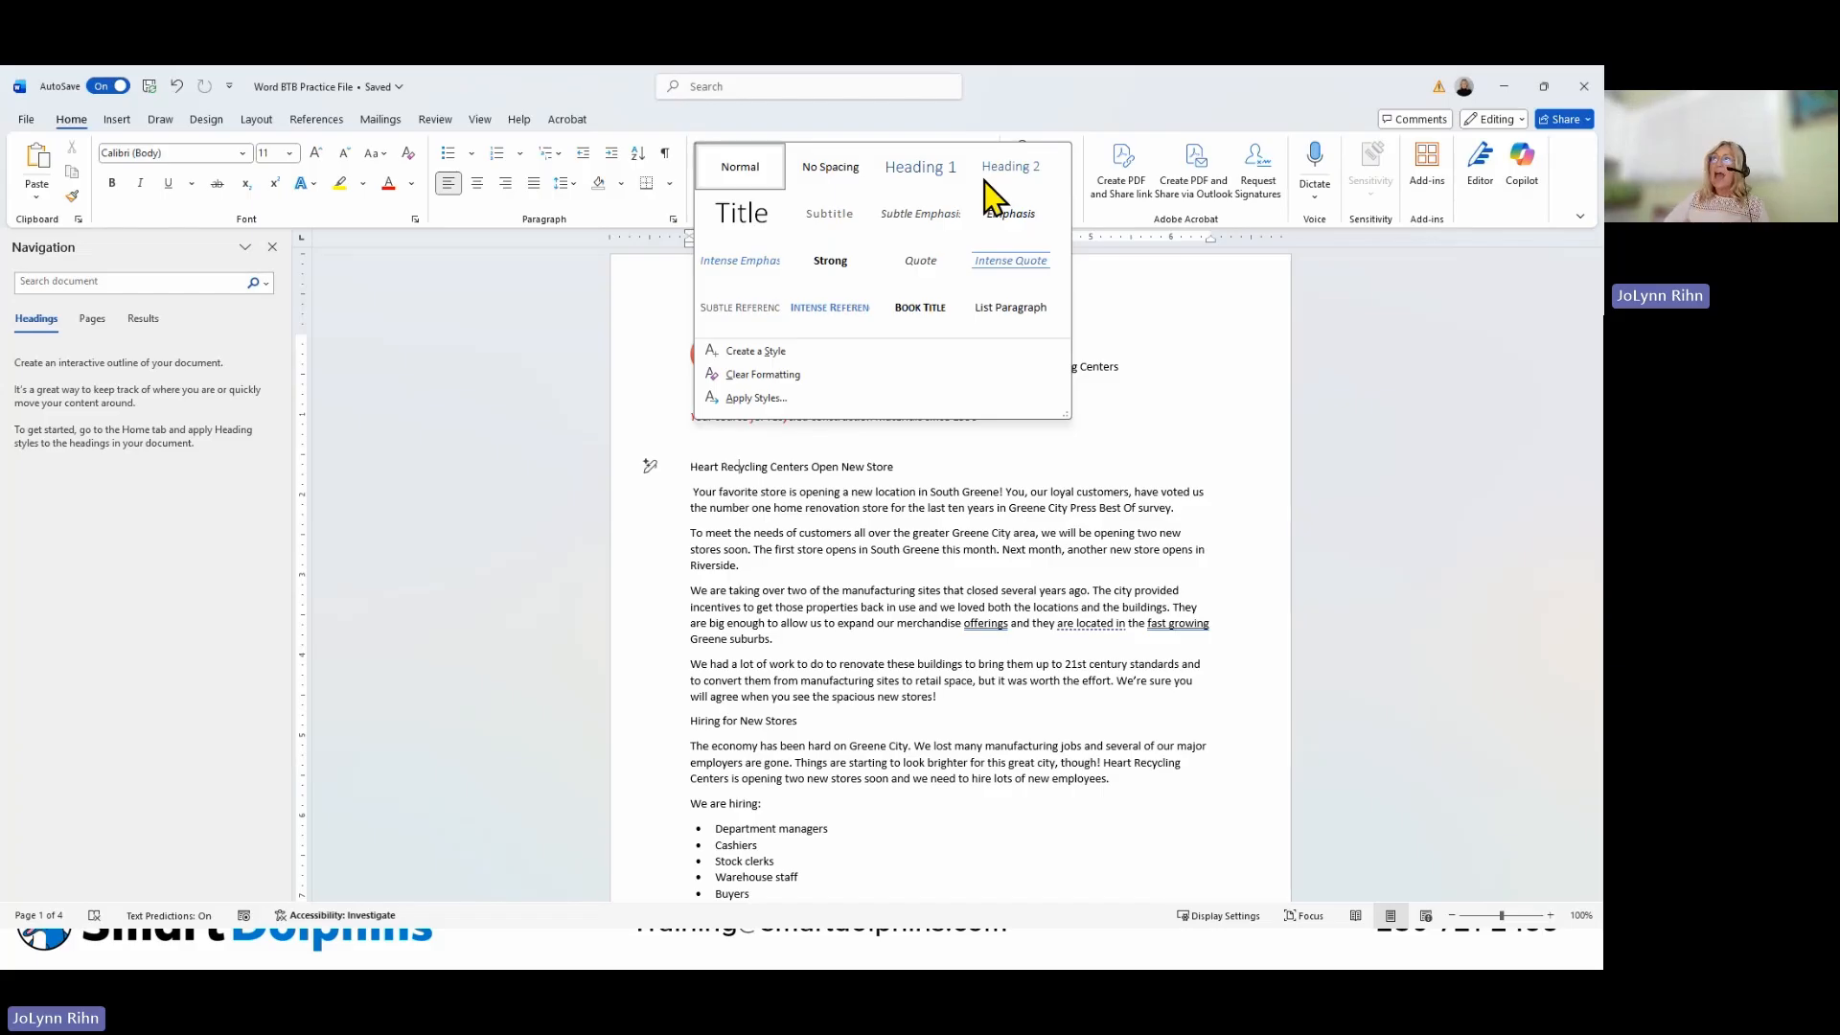
click(919, 168)
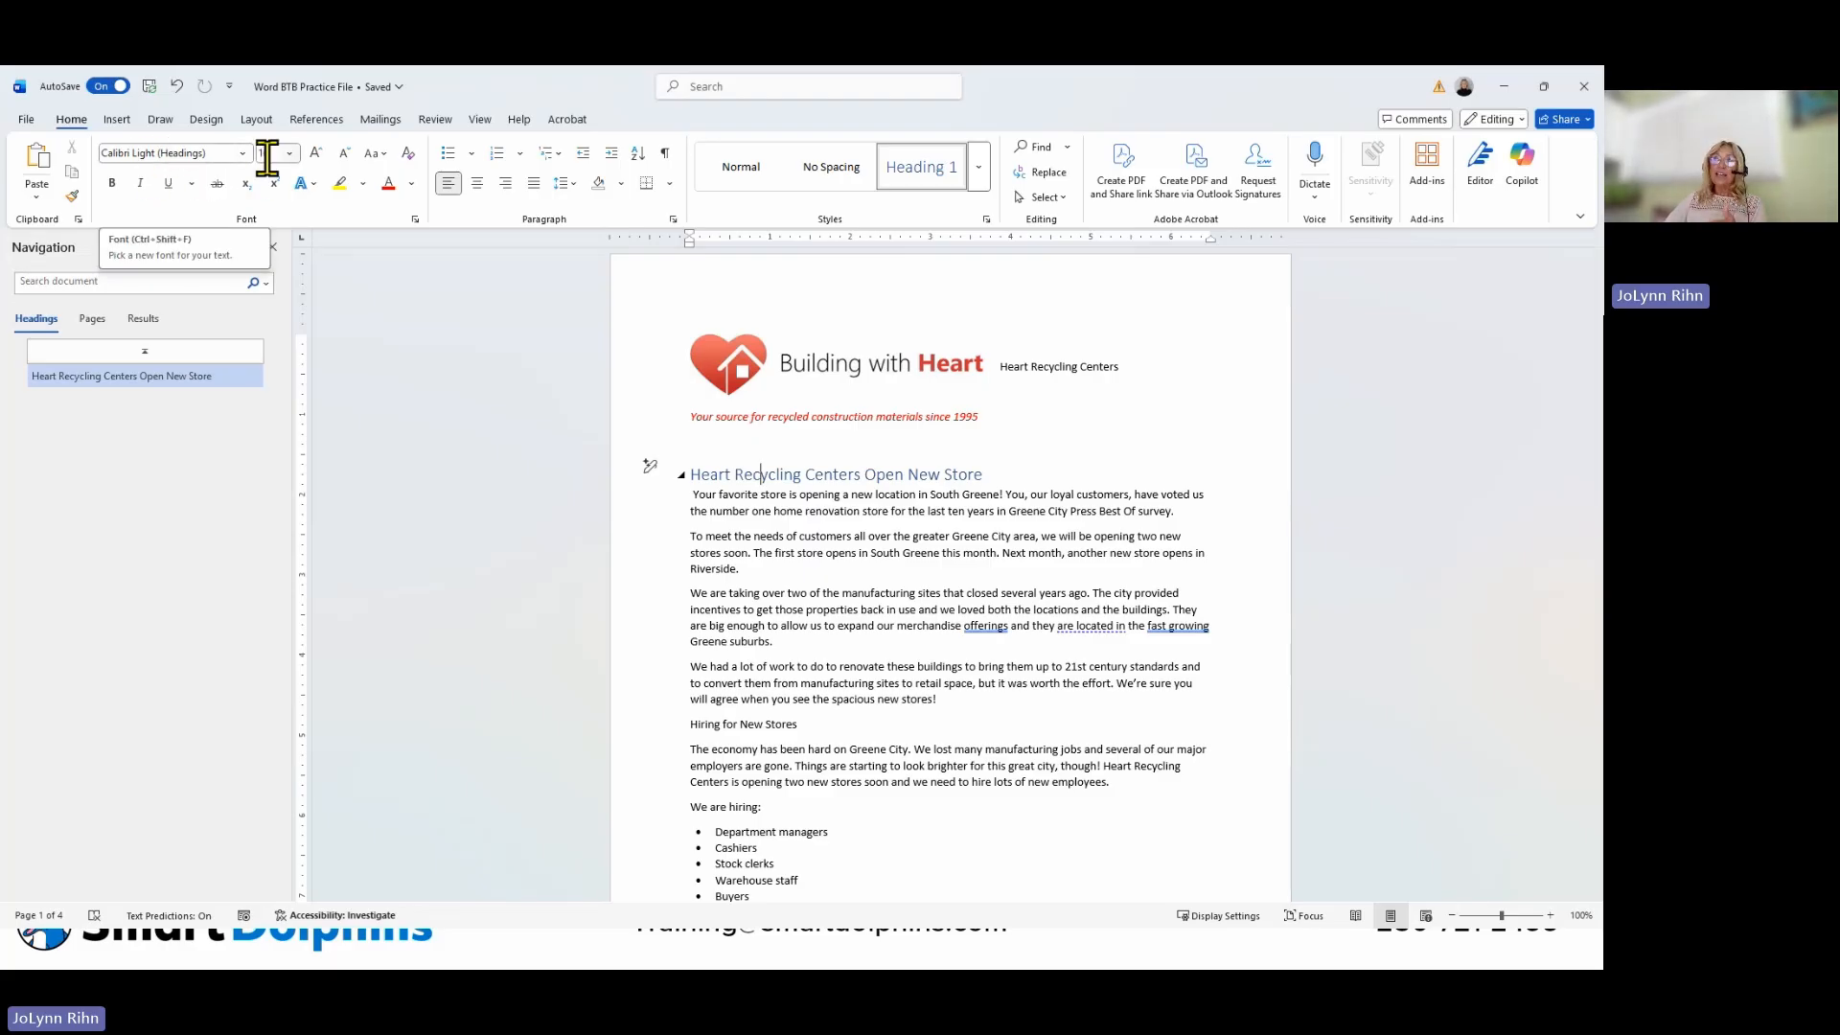
click(411, 185)
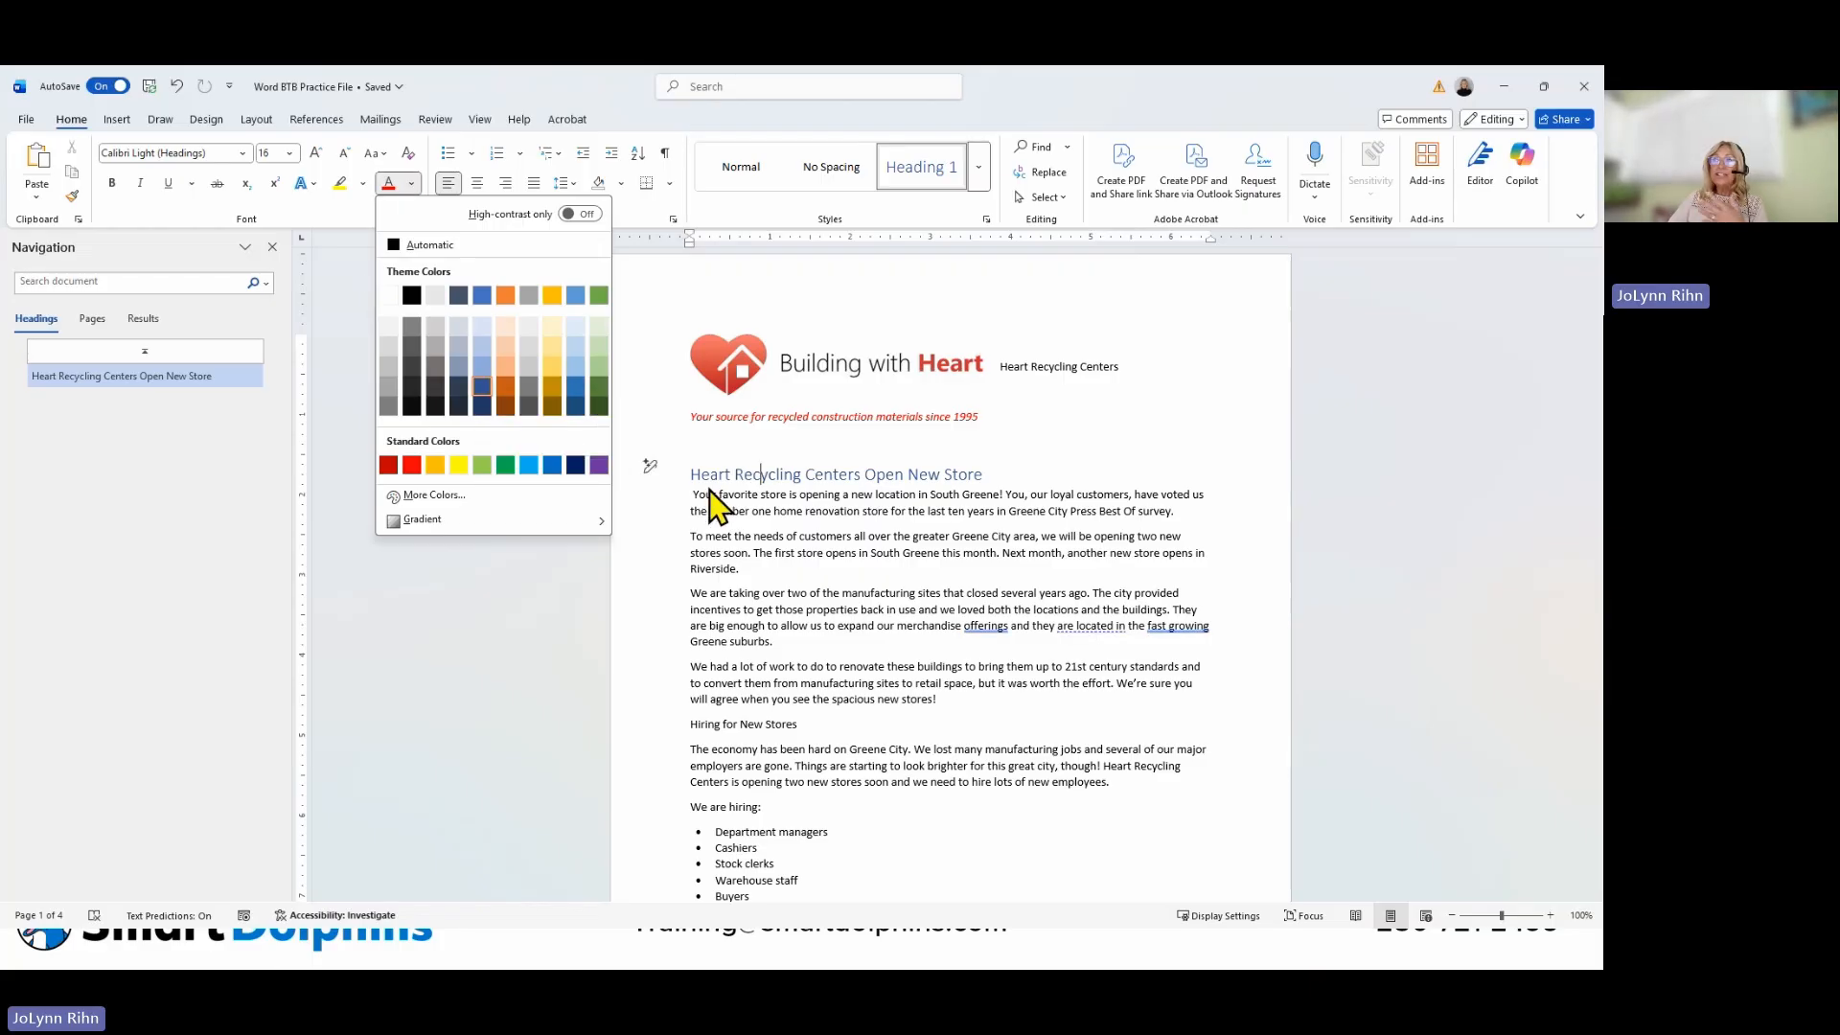
click(808, 518)
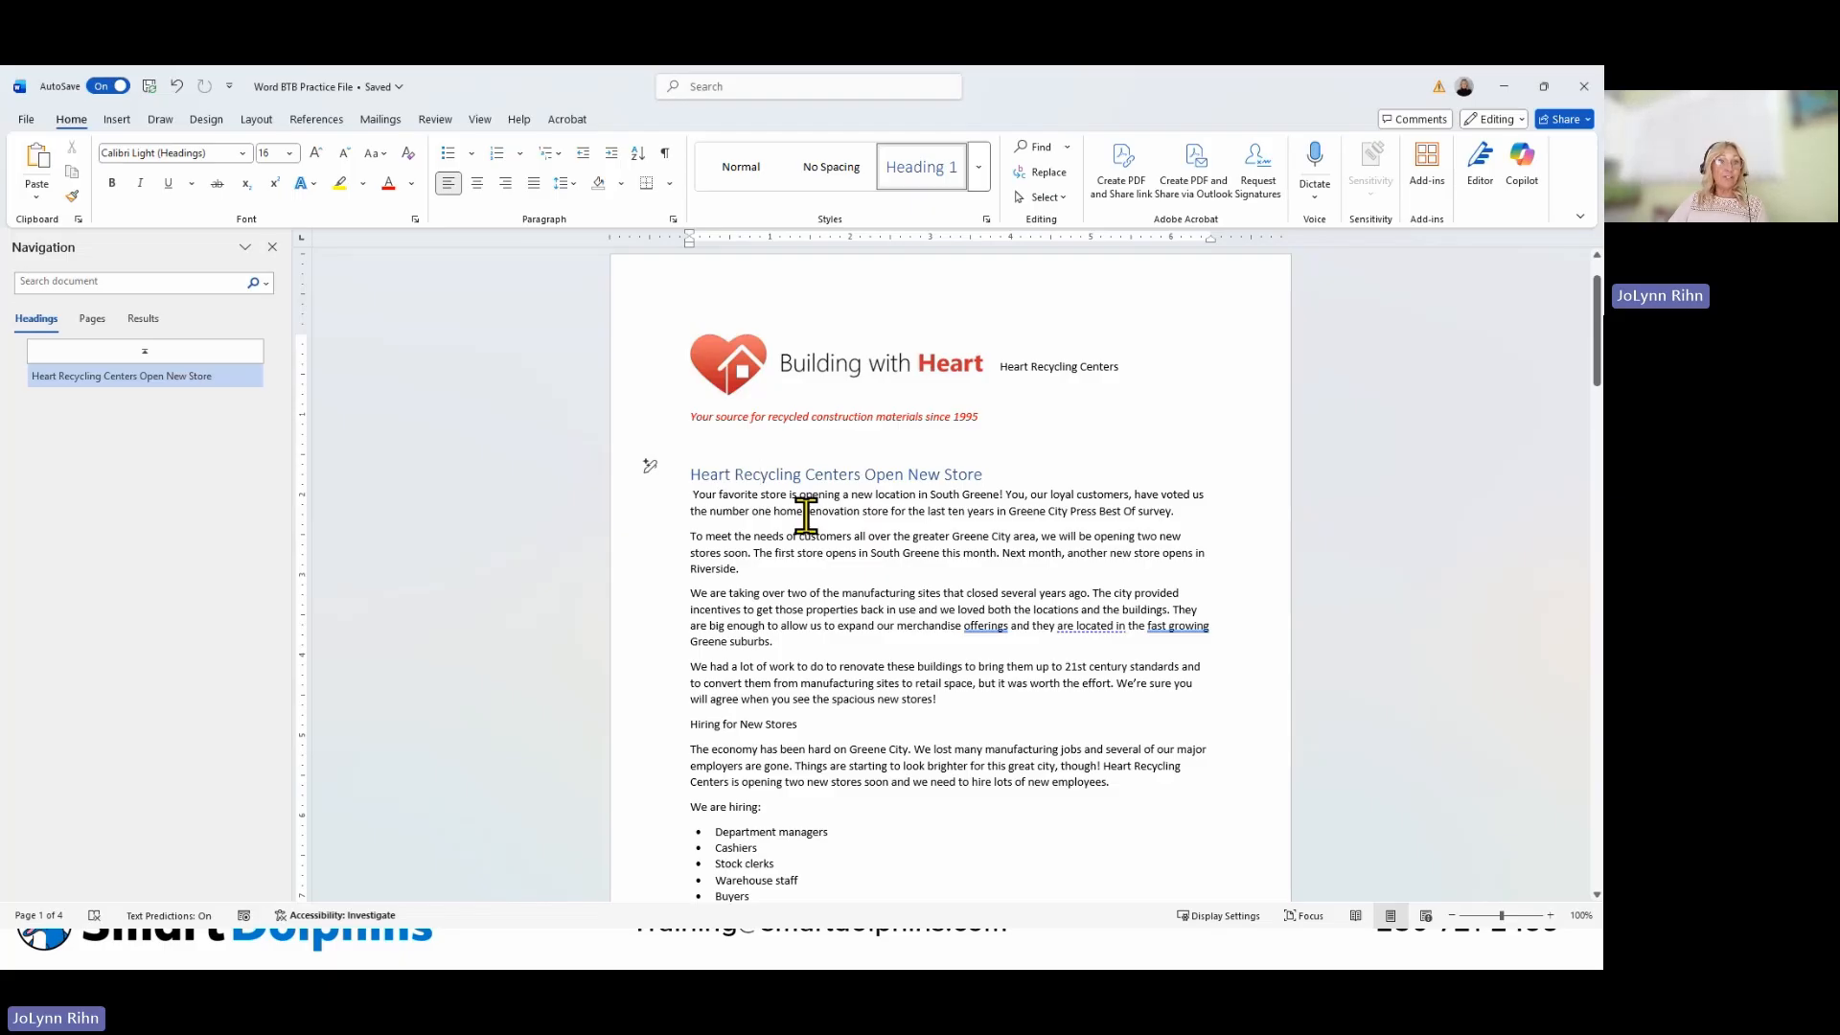
click(606, 481)
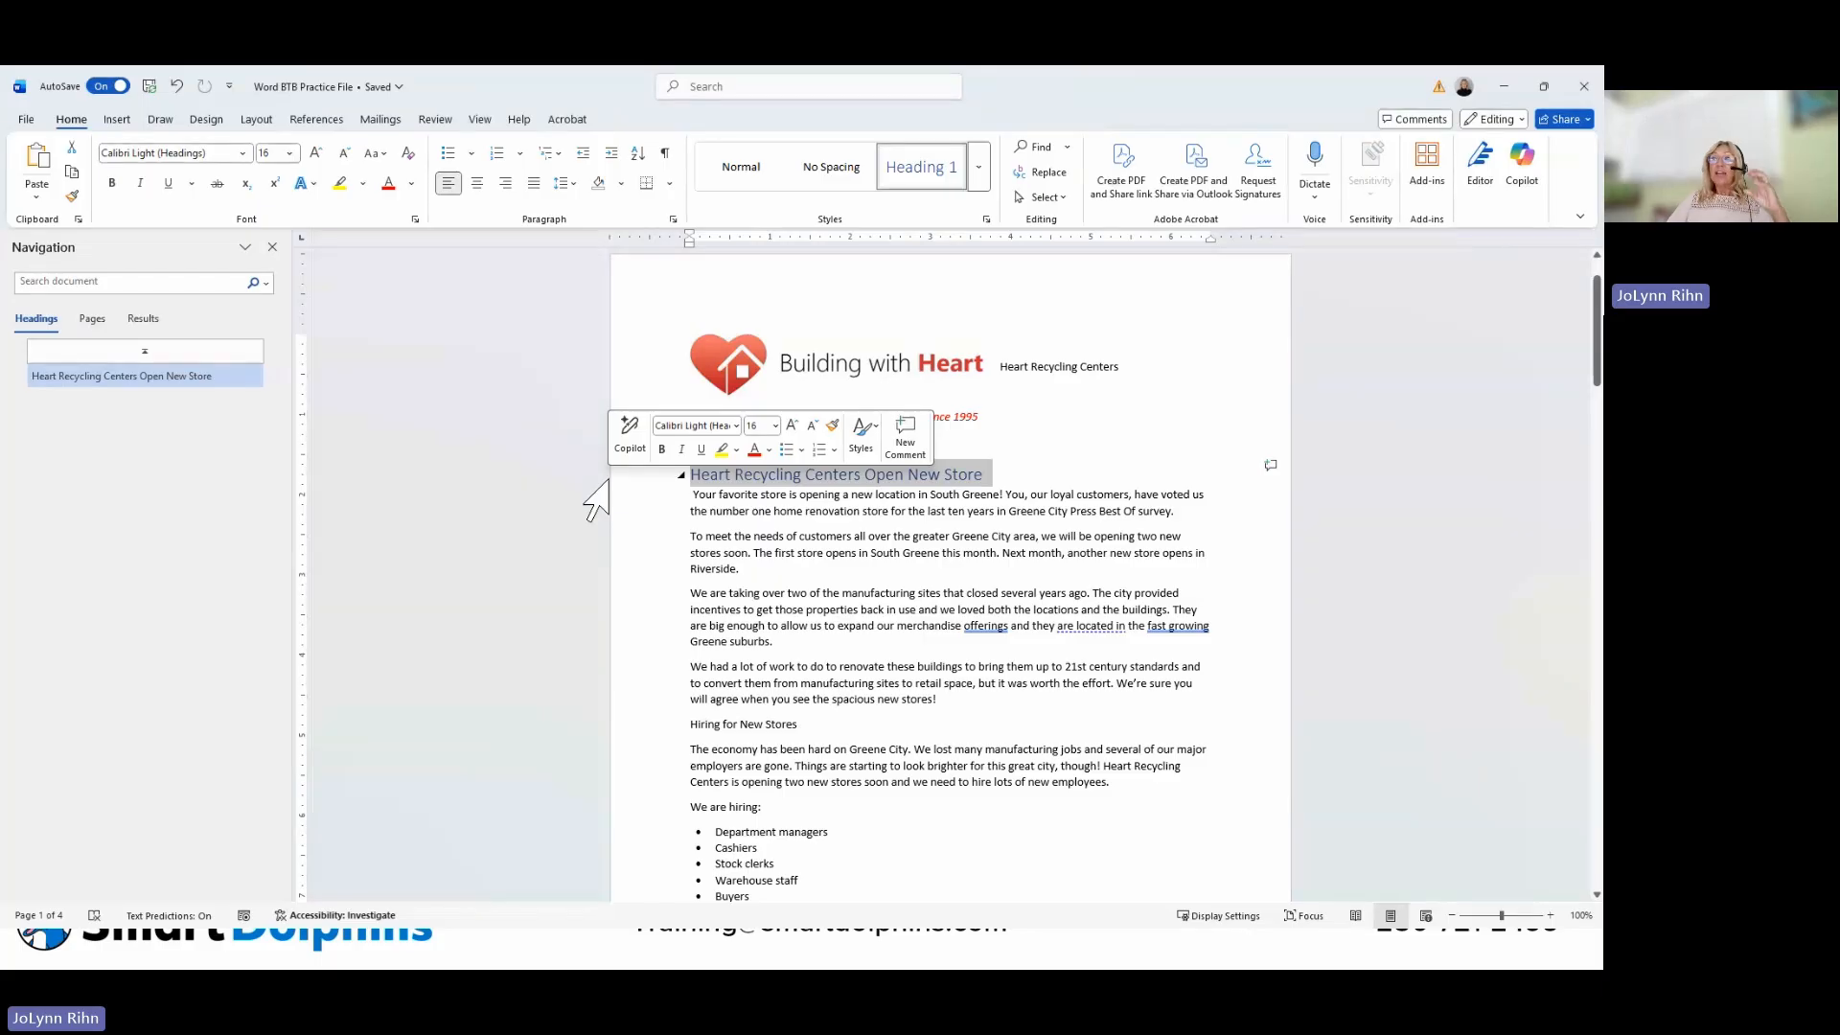
click(825, 546)
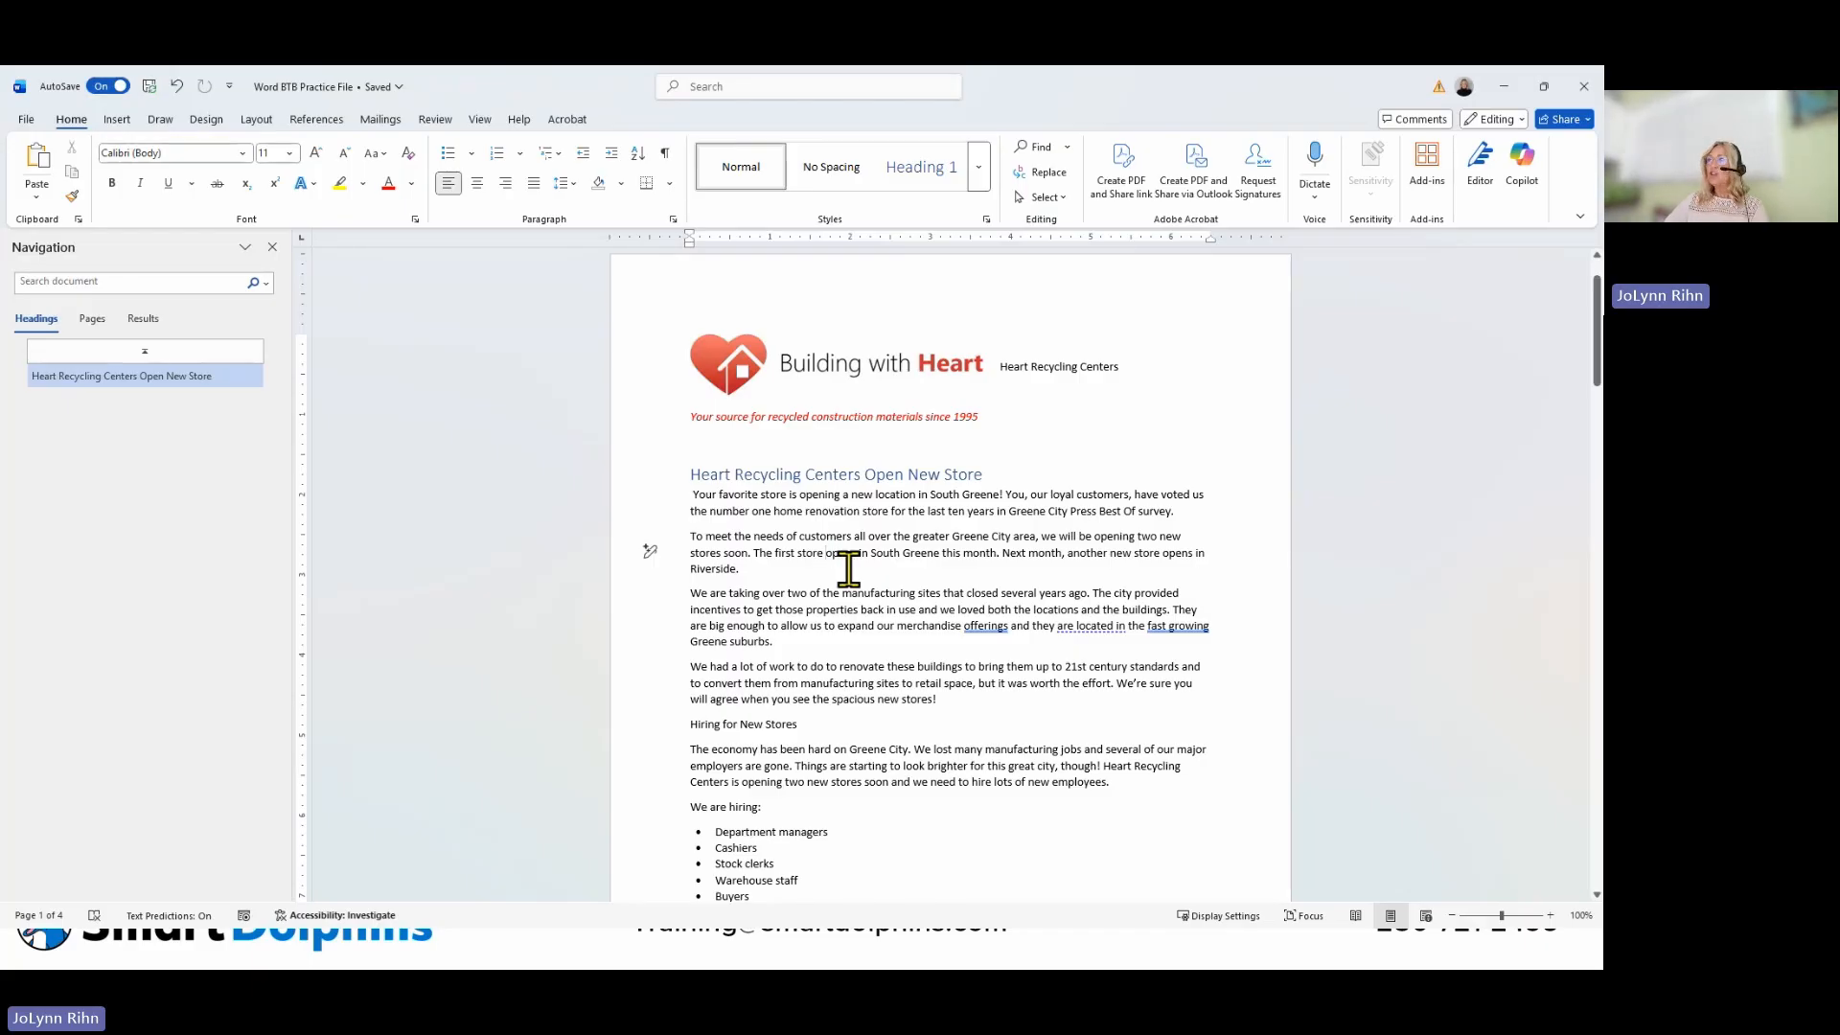
Apply the Heading 2 style to the line "Hiring for New Stores" on page 1.
scroll(847, 571, down, 1)
scroll(847, 571, down, 4)
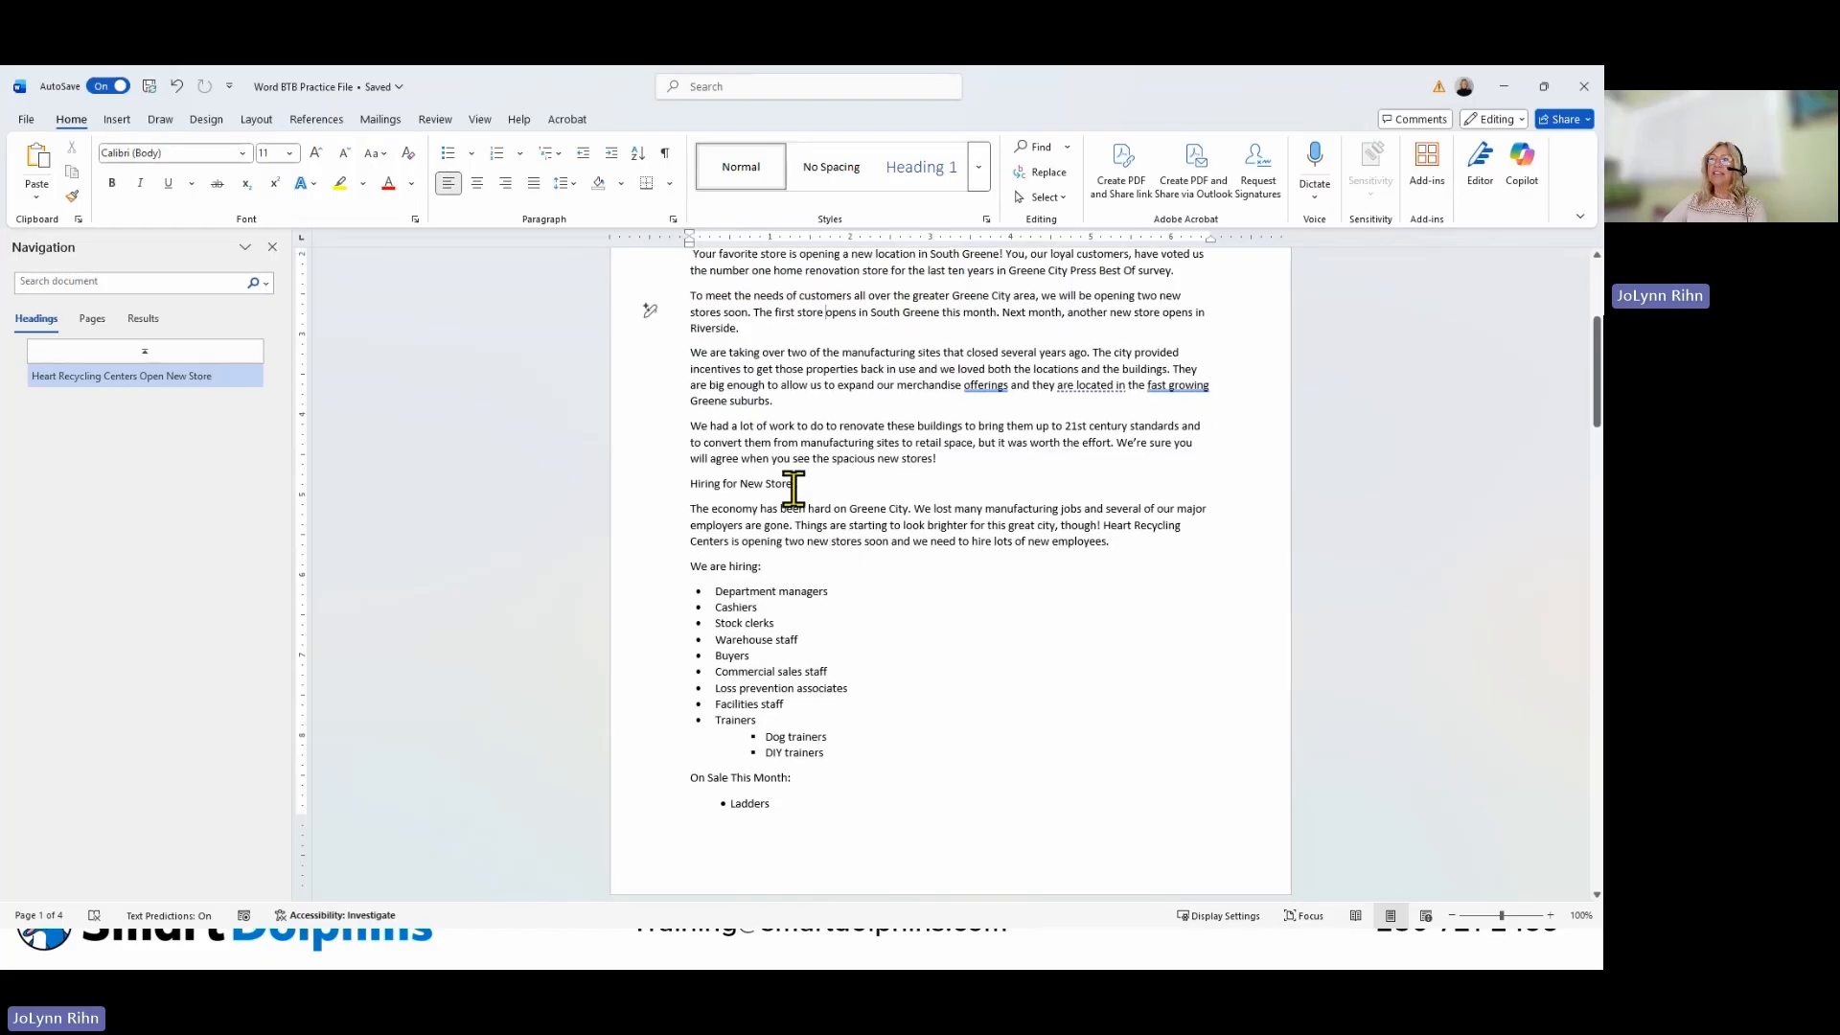
click(748, 483)
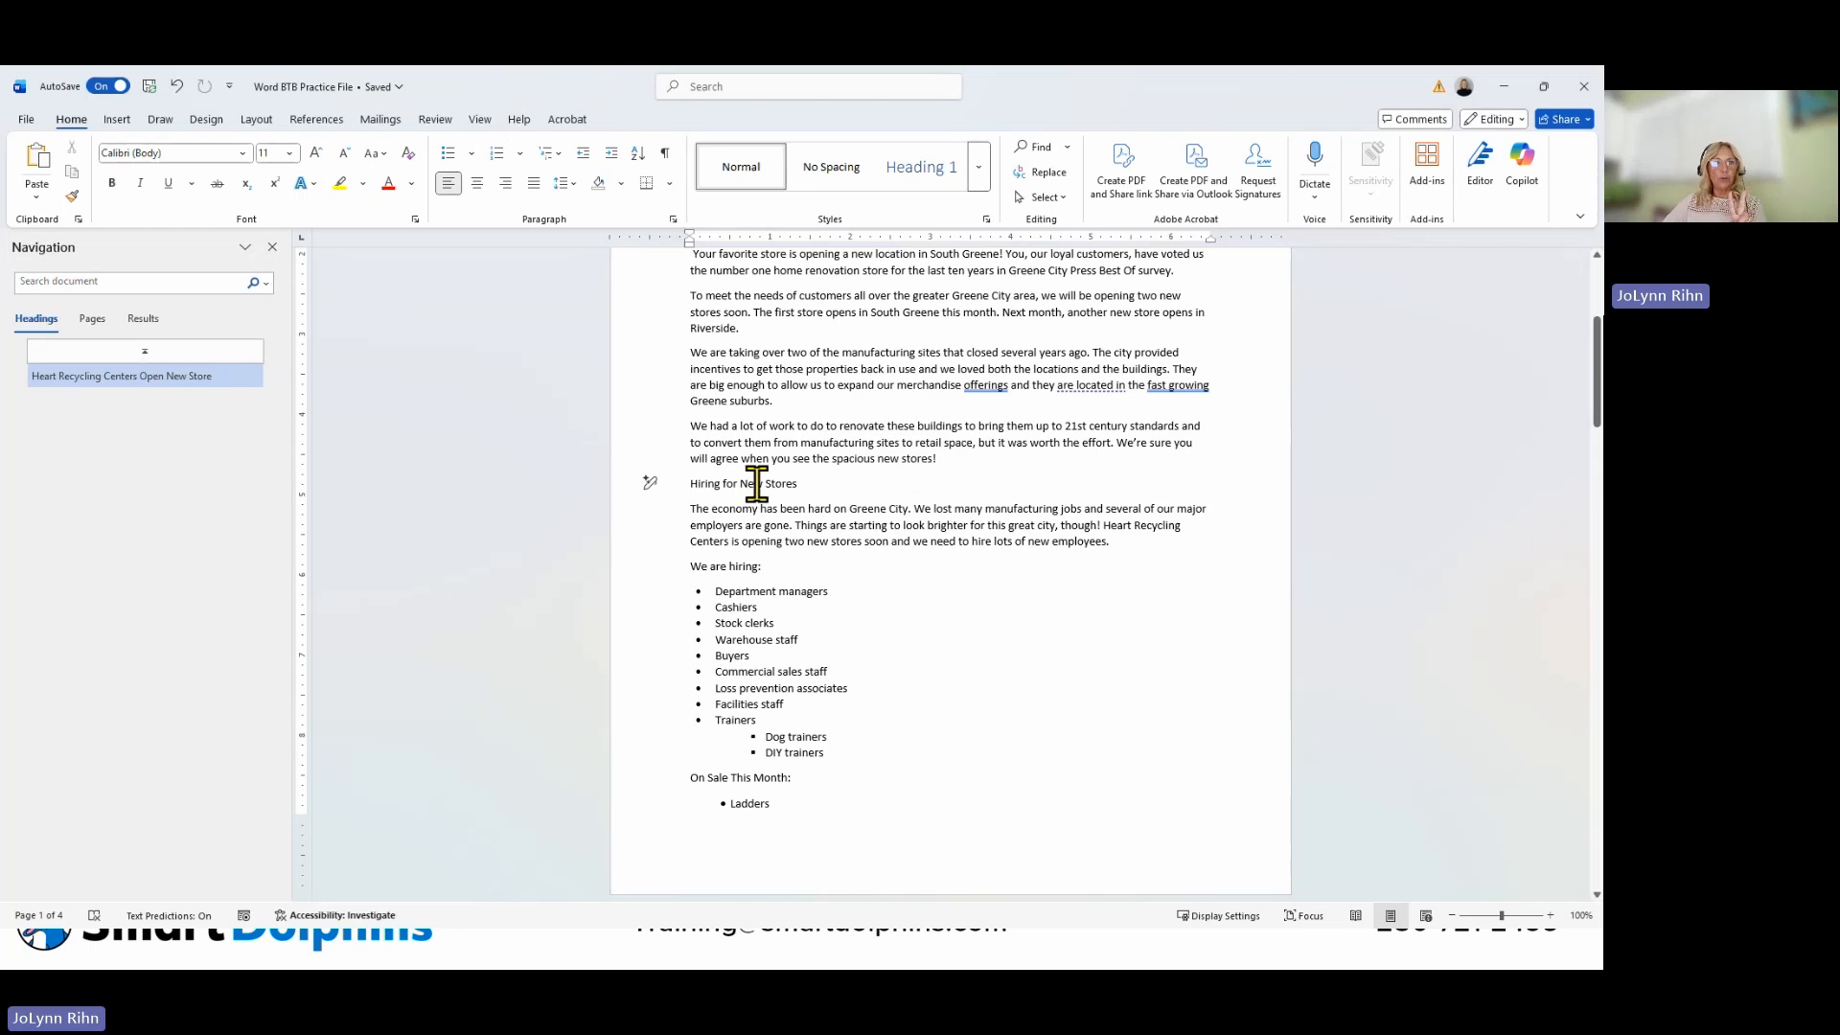
click(980, 169)
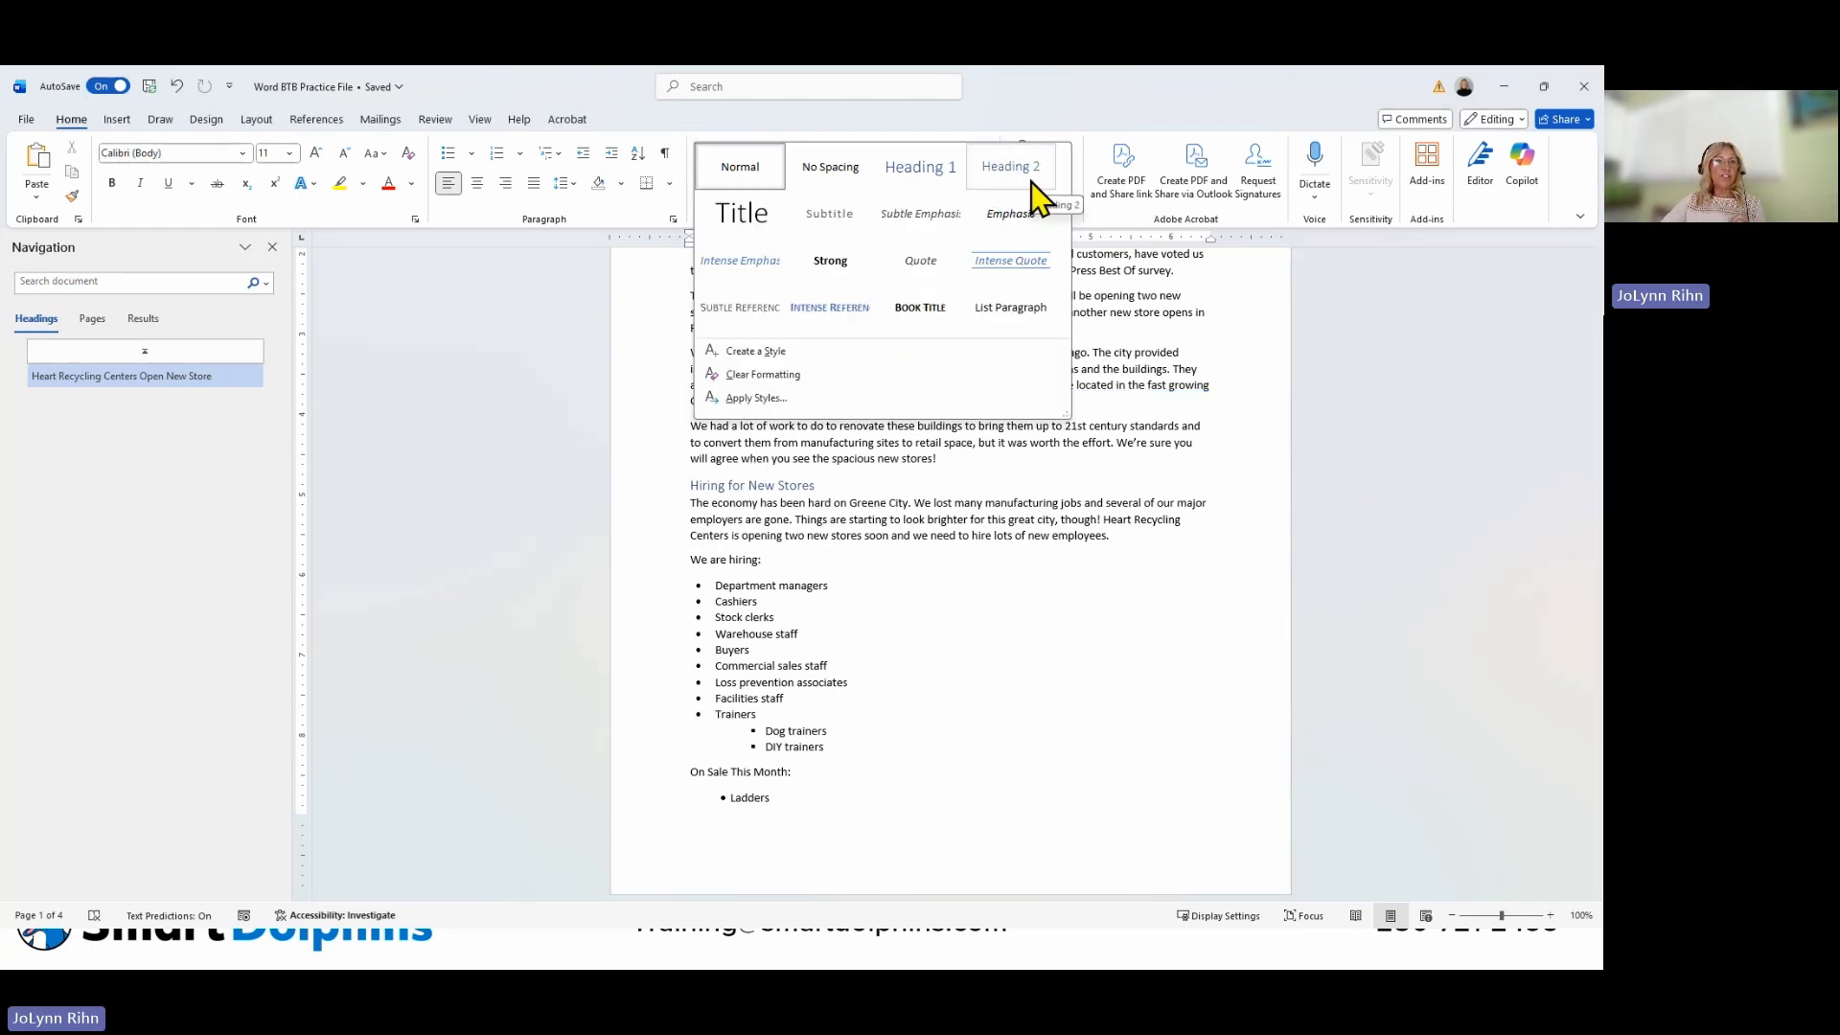
click(1031, 182)
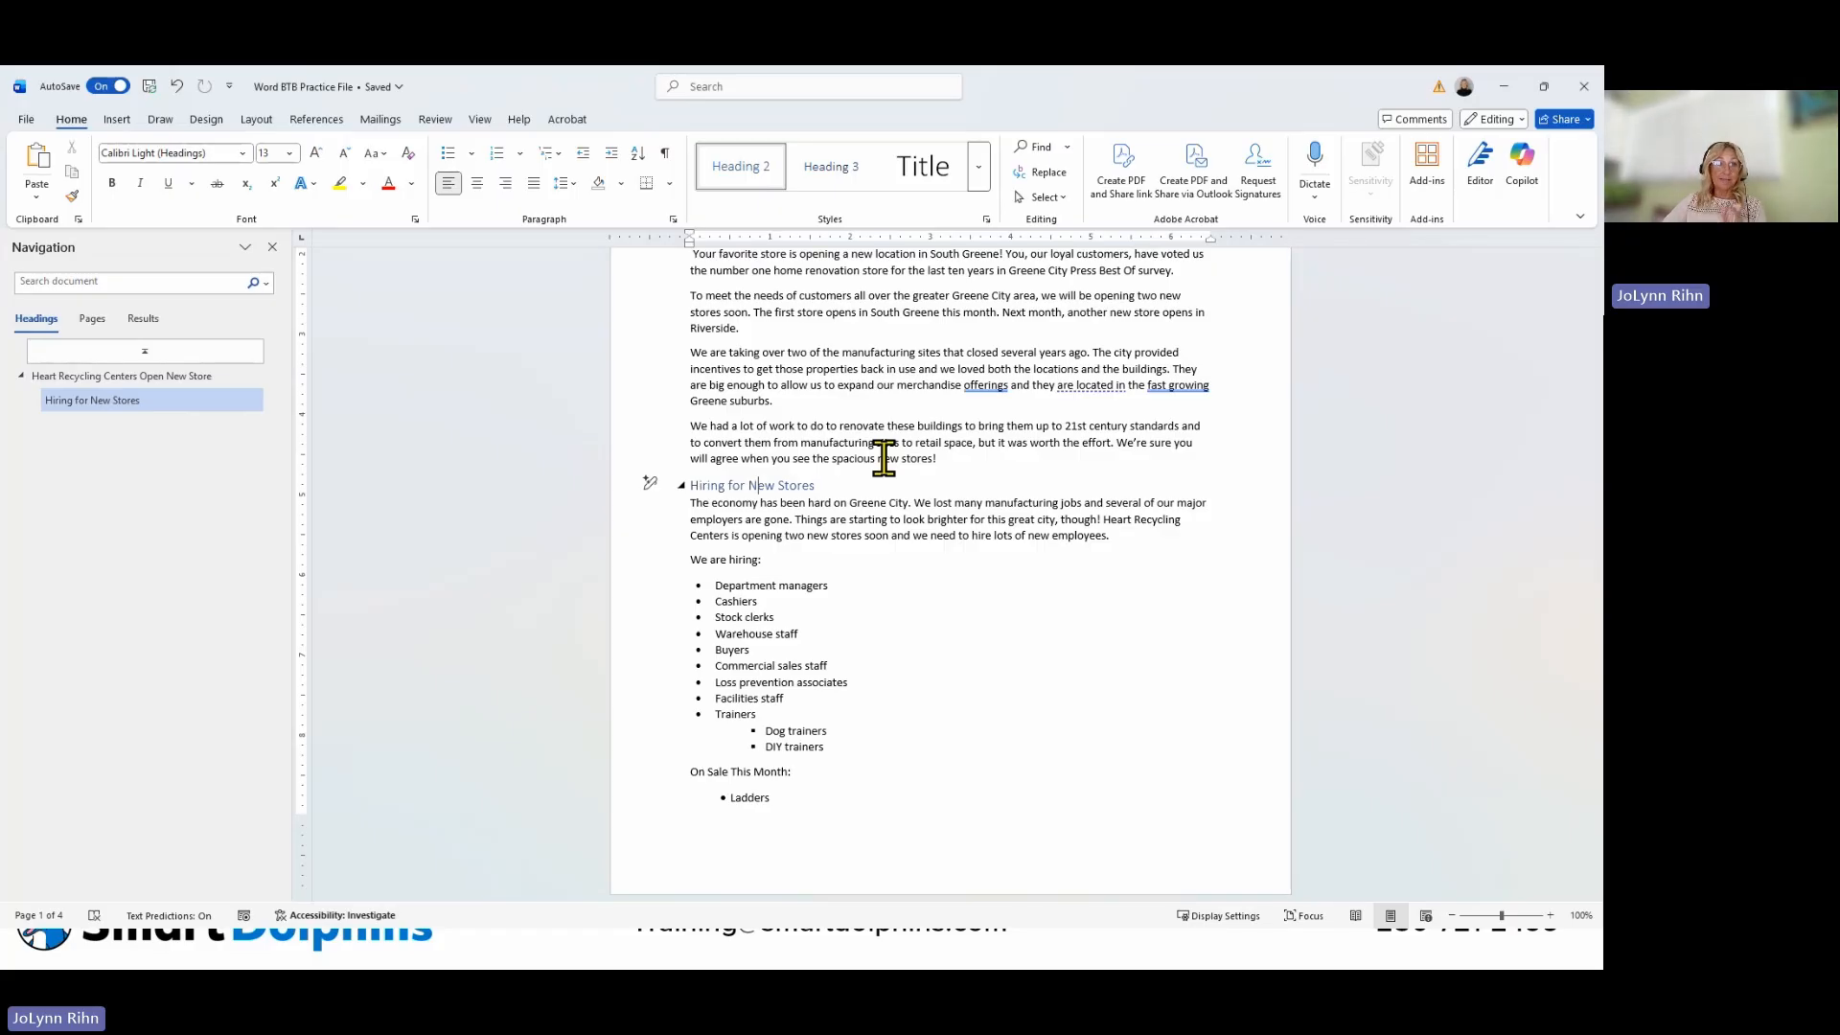
Apply the Heading 1 style to the line "Rental Department Opens!" on page 2.
scroll(863, 474, down, 4)
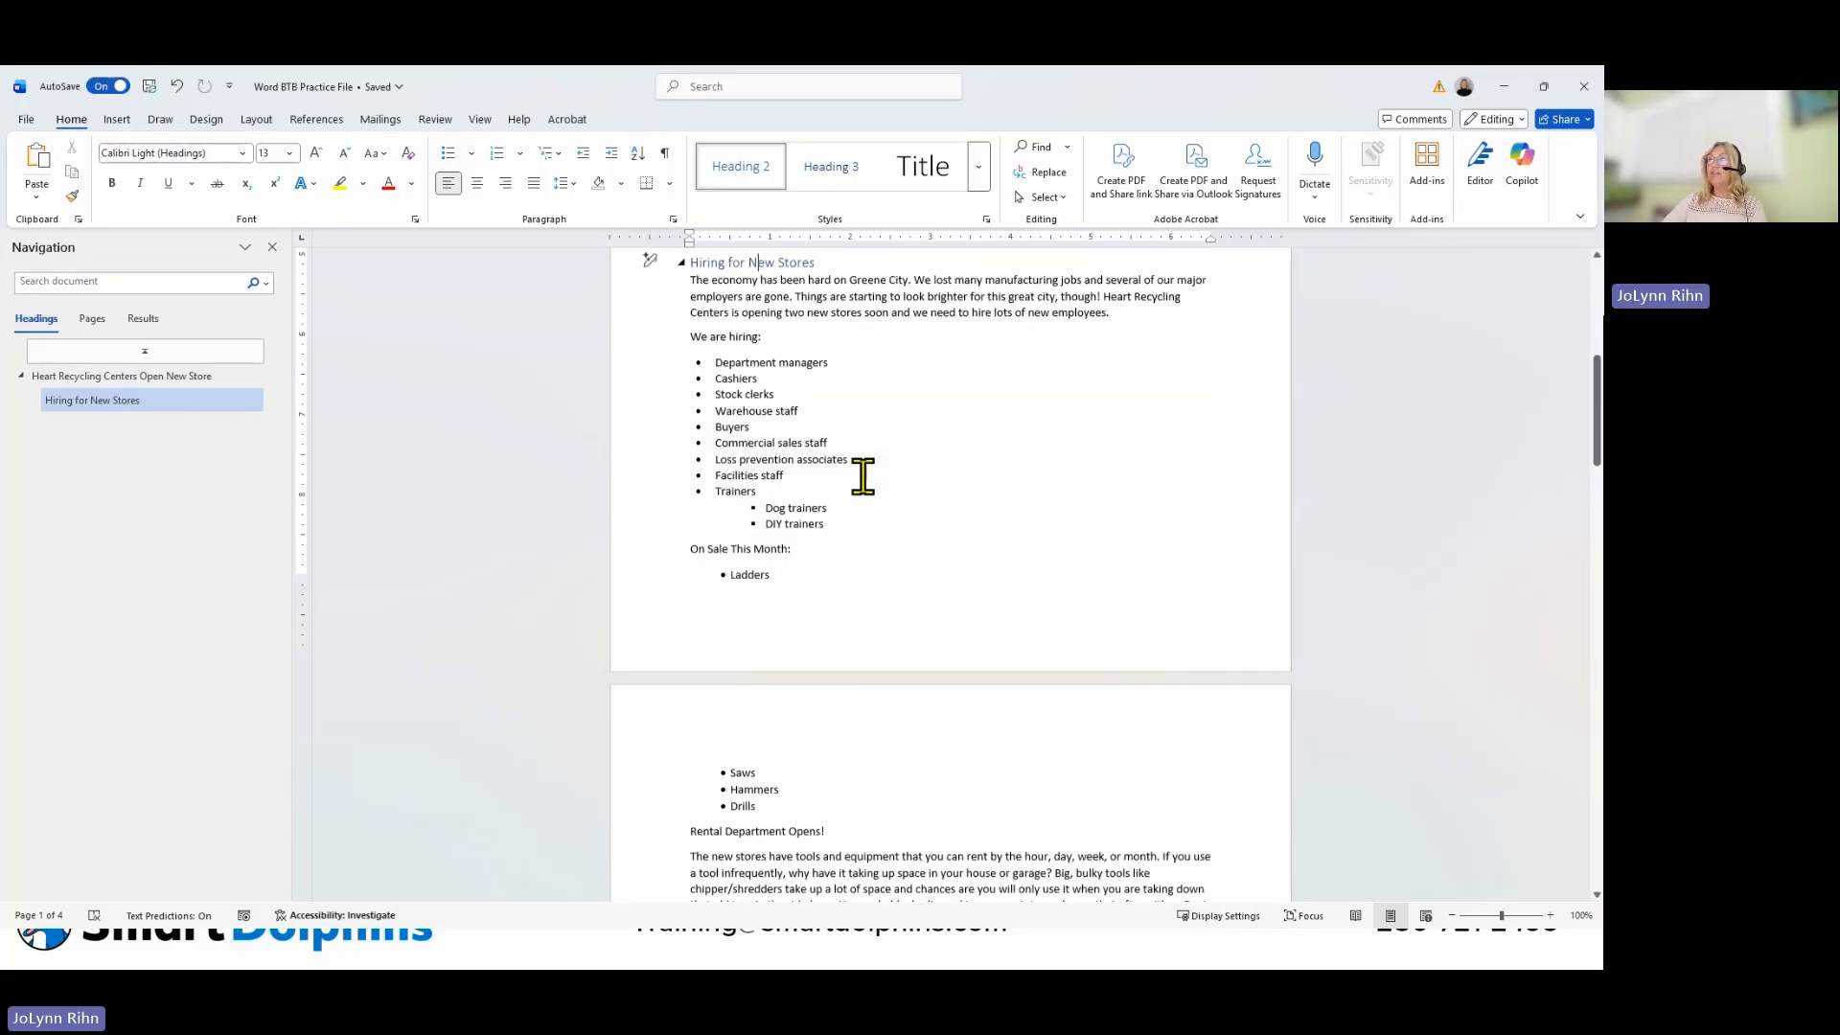
scroll(863, 476, down, 2)
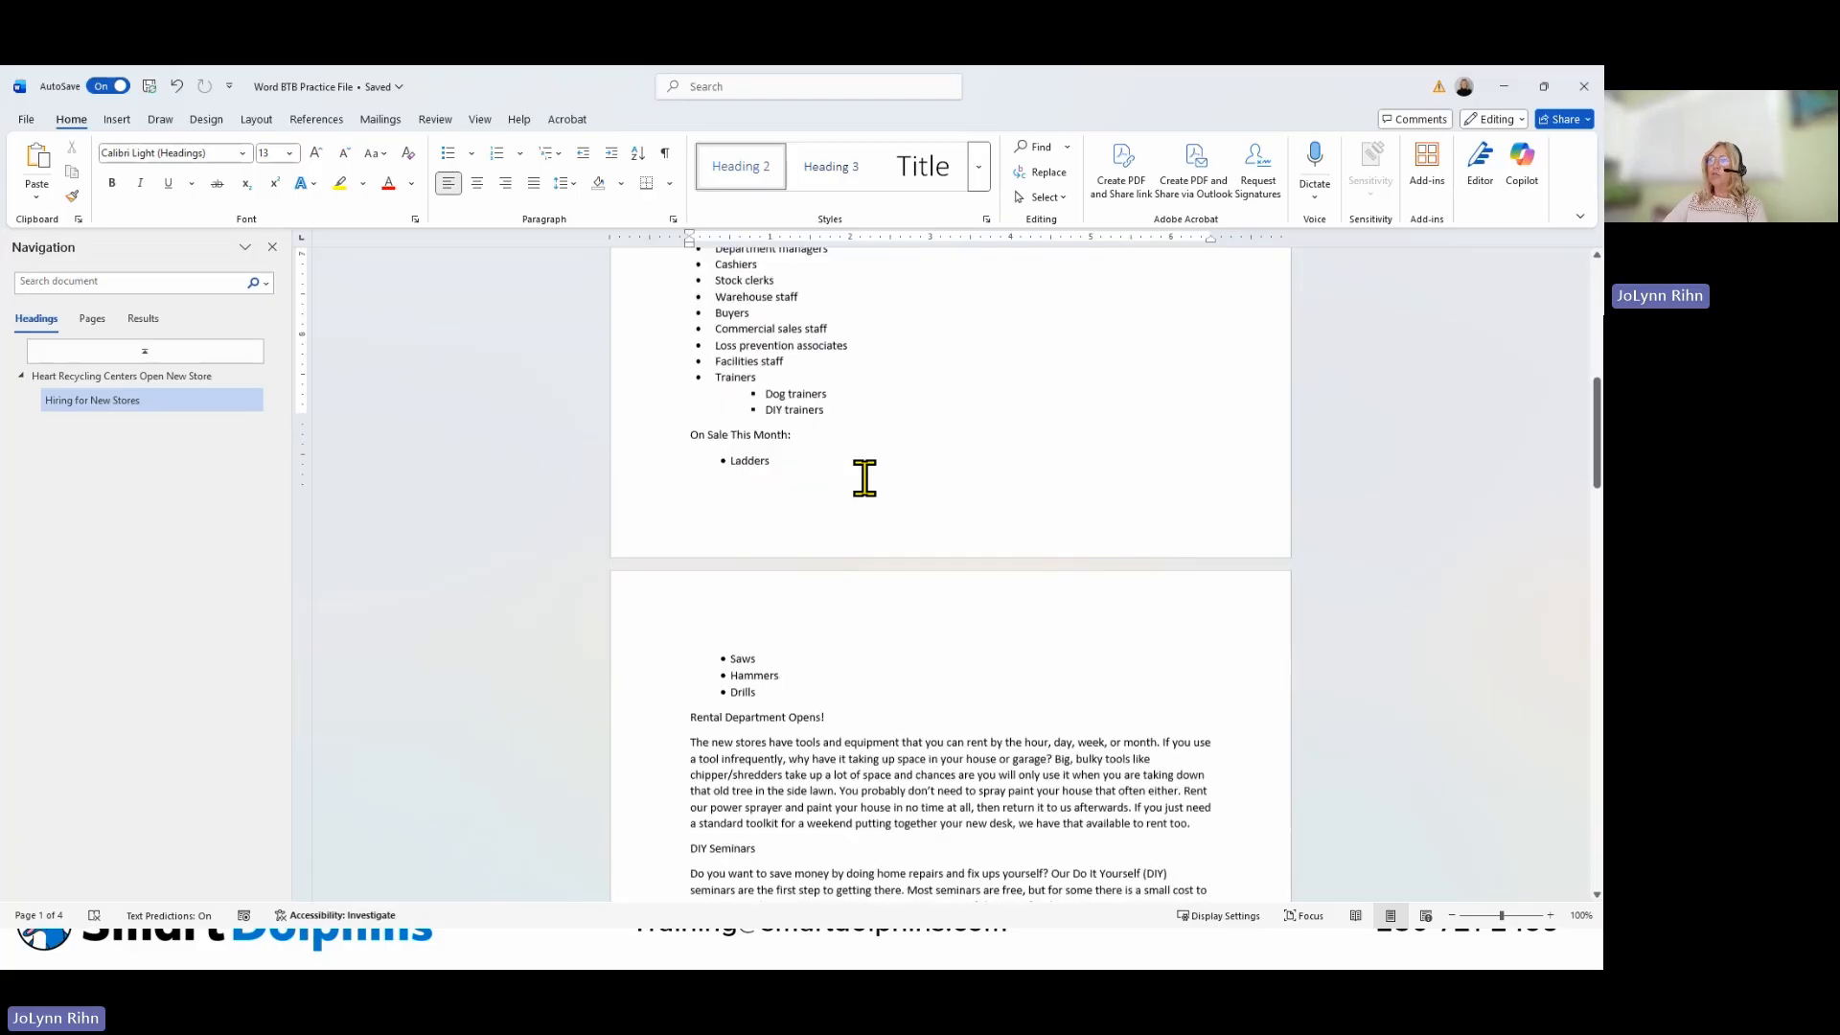
scroll(864, 477, down, 4)
click(757, 490)
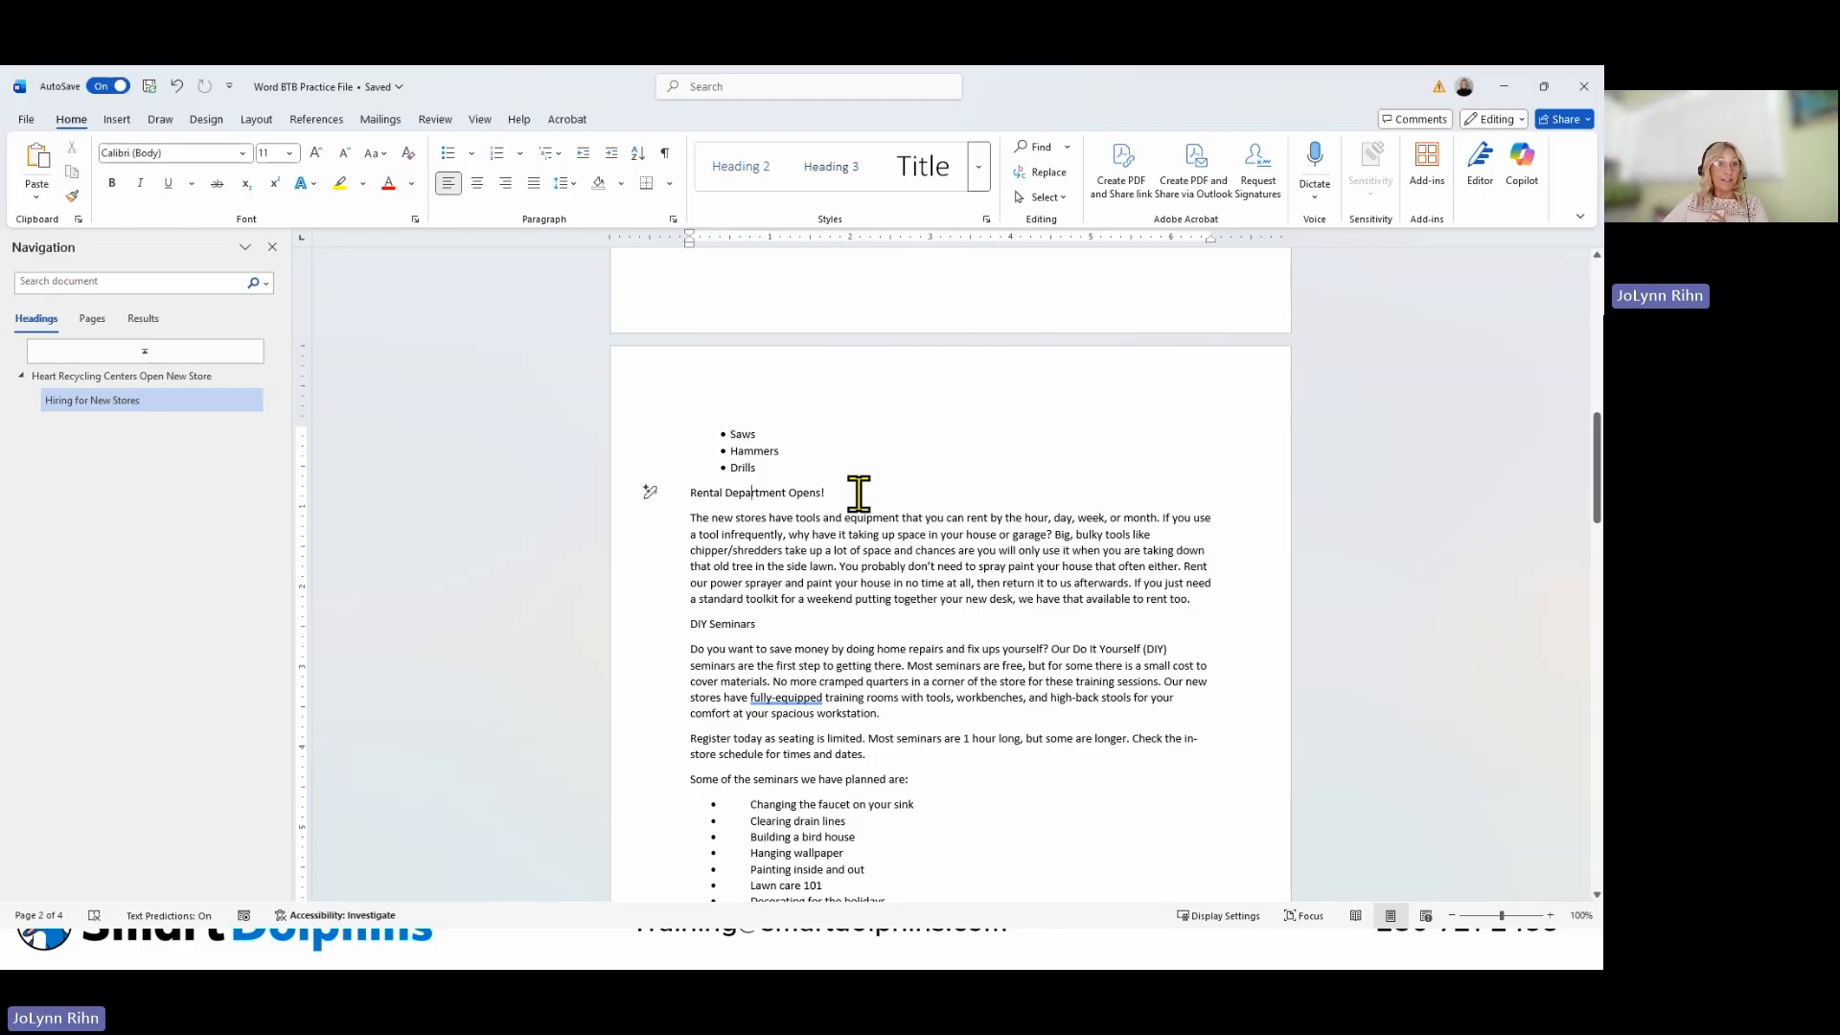
click(979, 175)
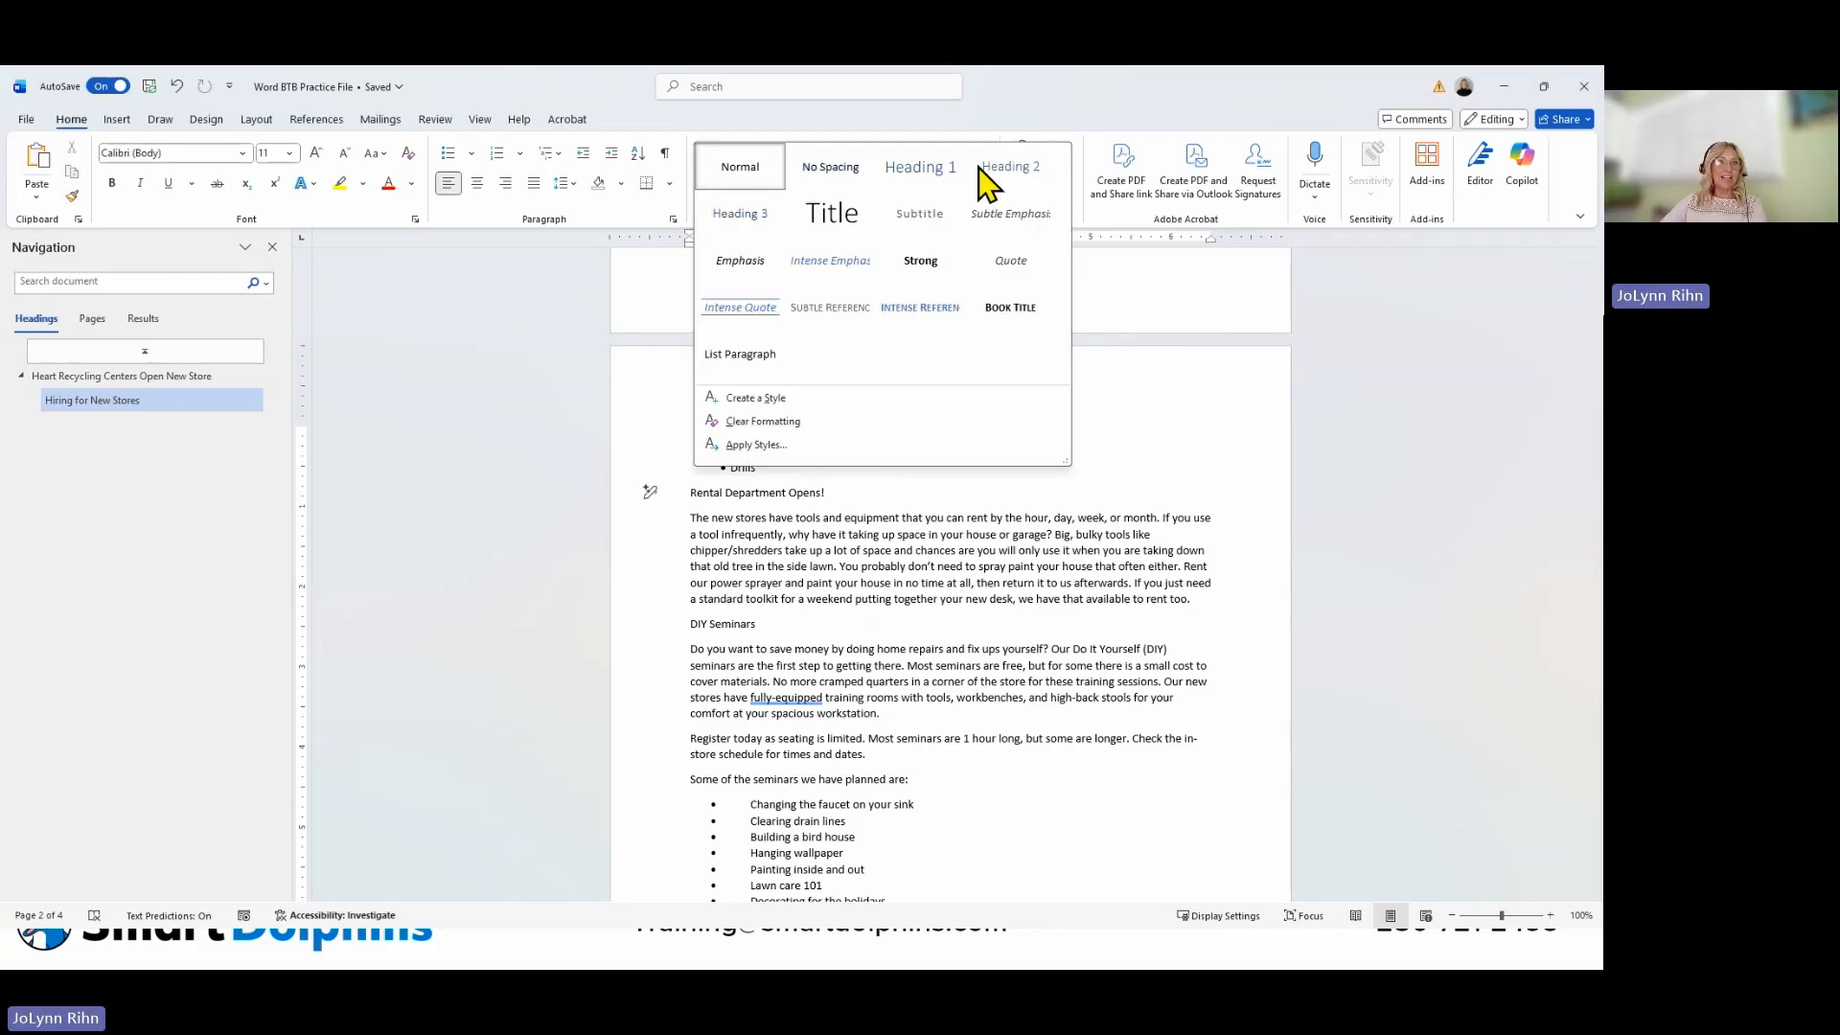
click(922, 168)
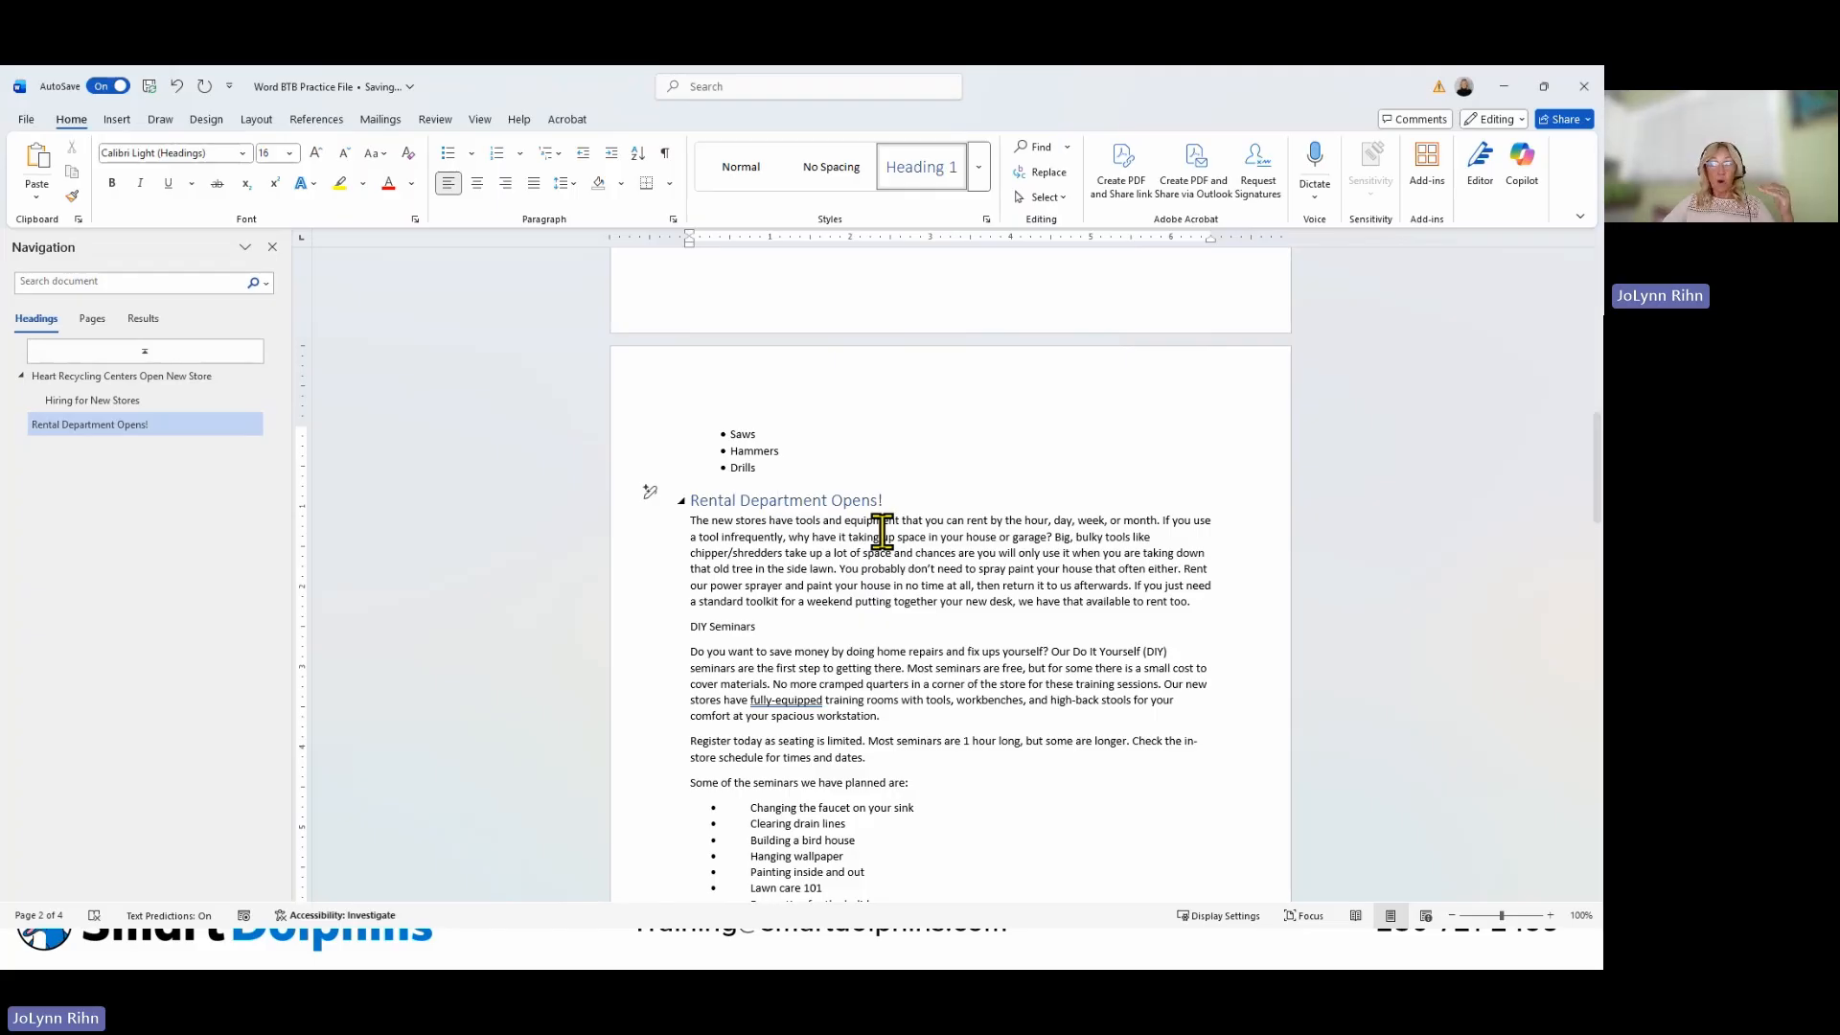
Apply Heading 2 to the line "DIY Seminars" and Heading 3 to the line "Mascot Family Growing Too!" on page 2.
click(731, 626)
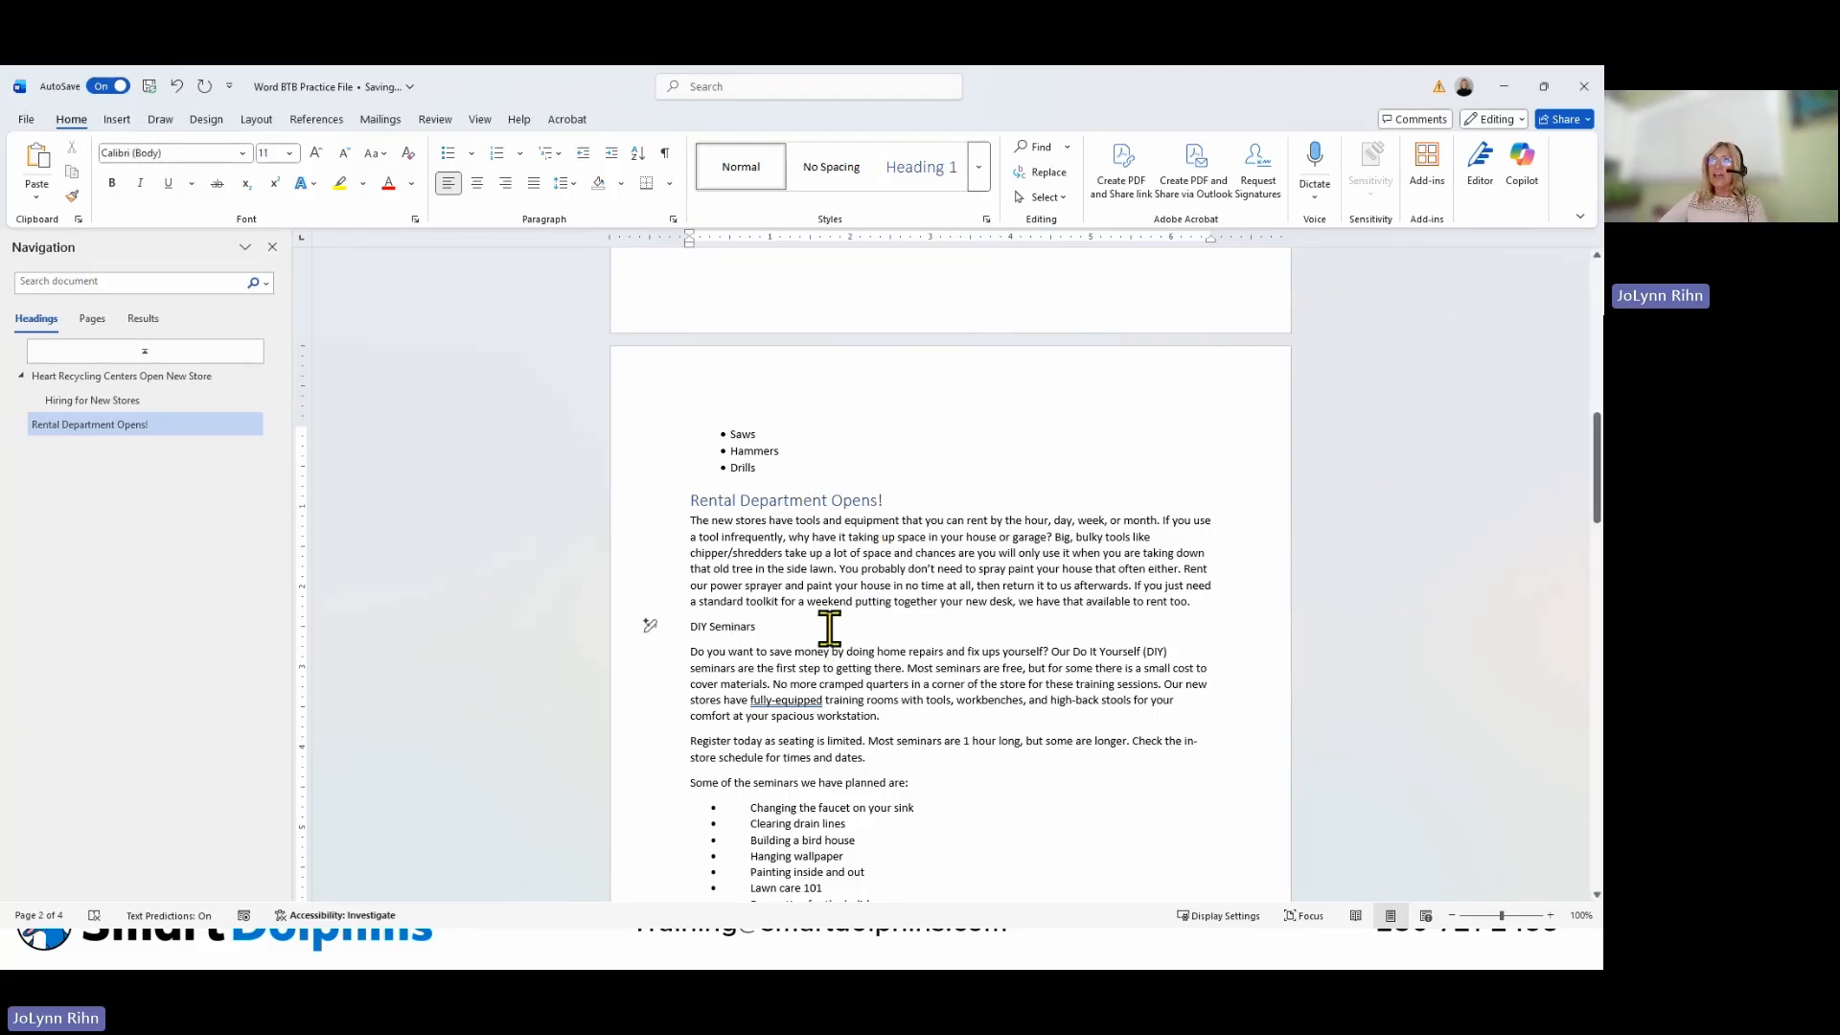
click(979, 167)
click(987, 178)
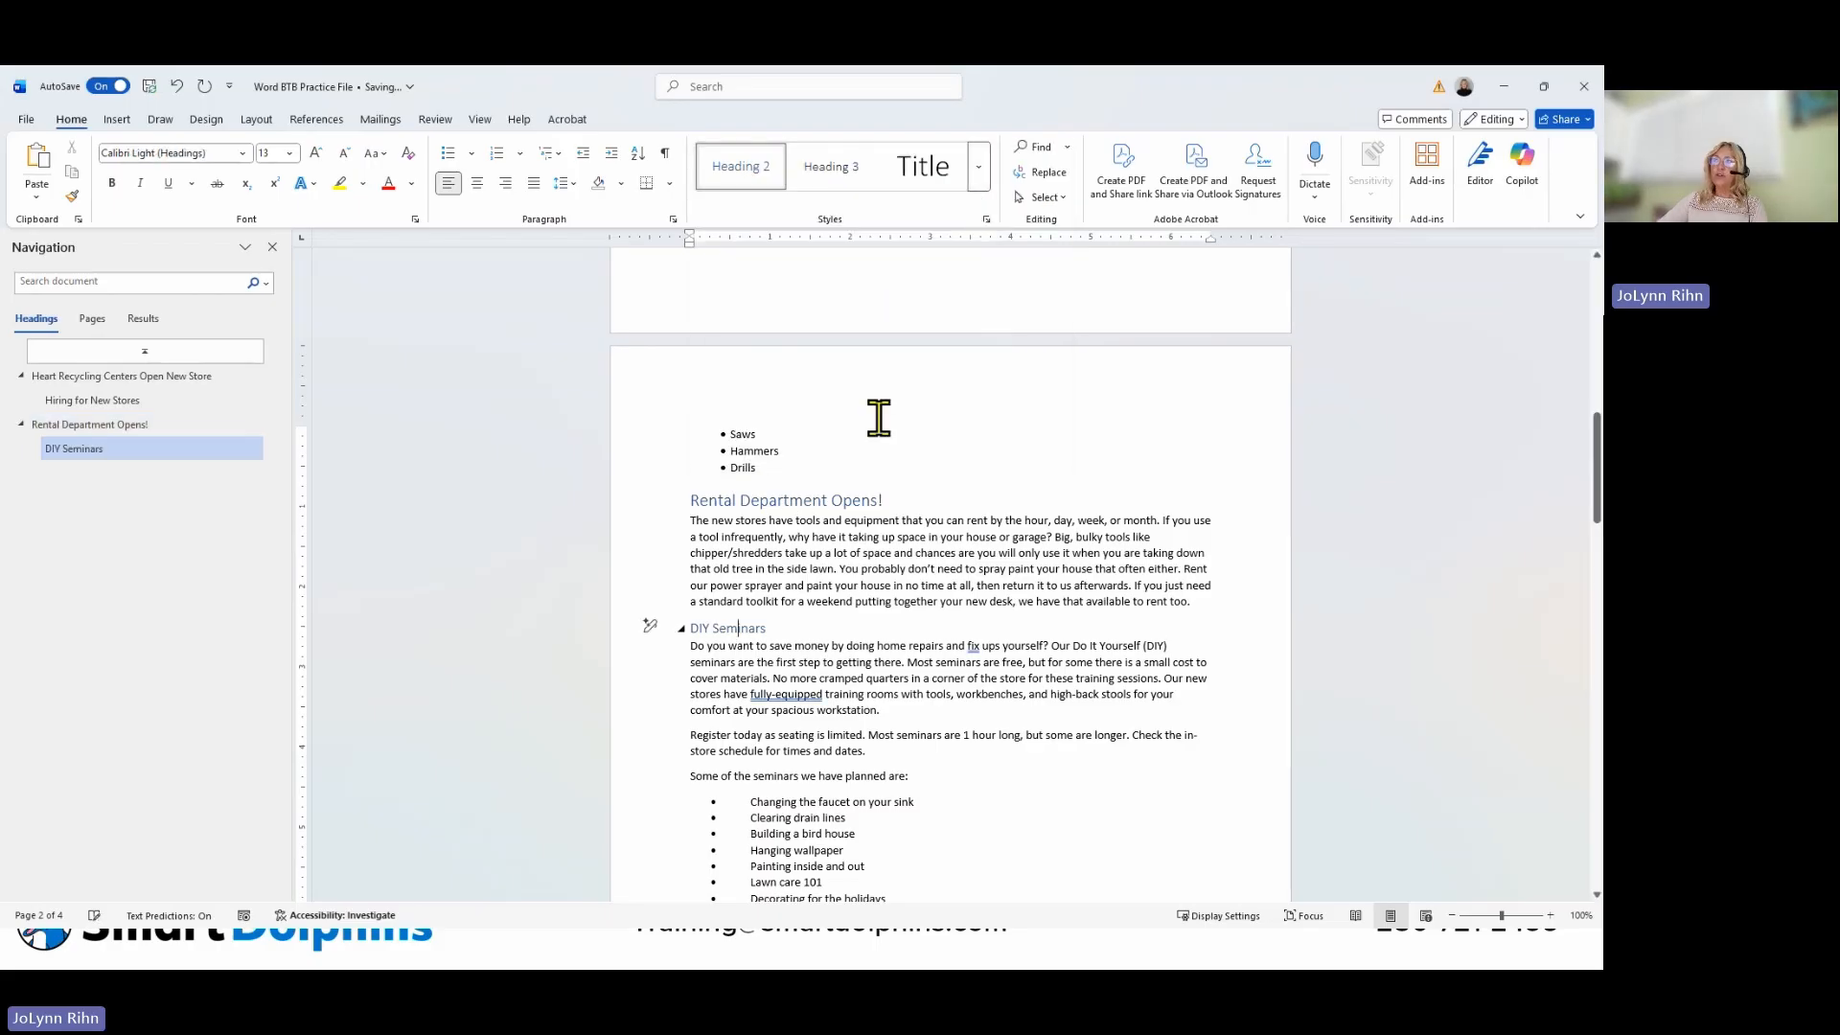
scroll(868, 479, down, 5)
scroll(865, 509, down, 2)
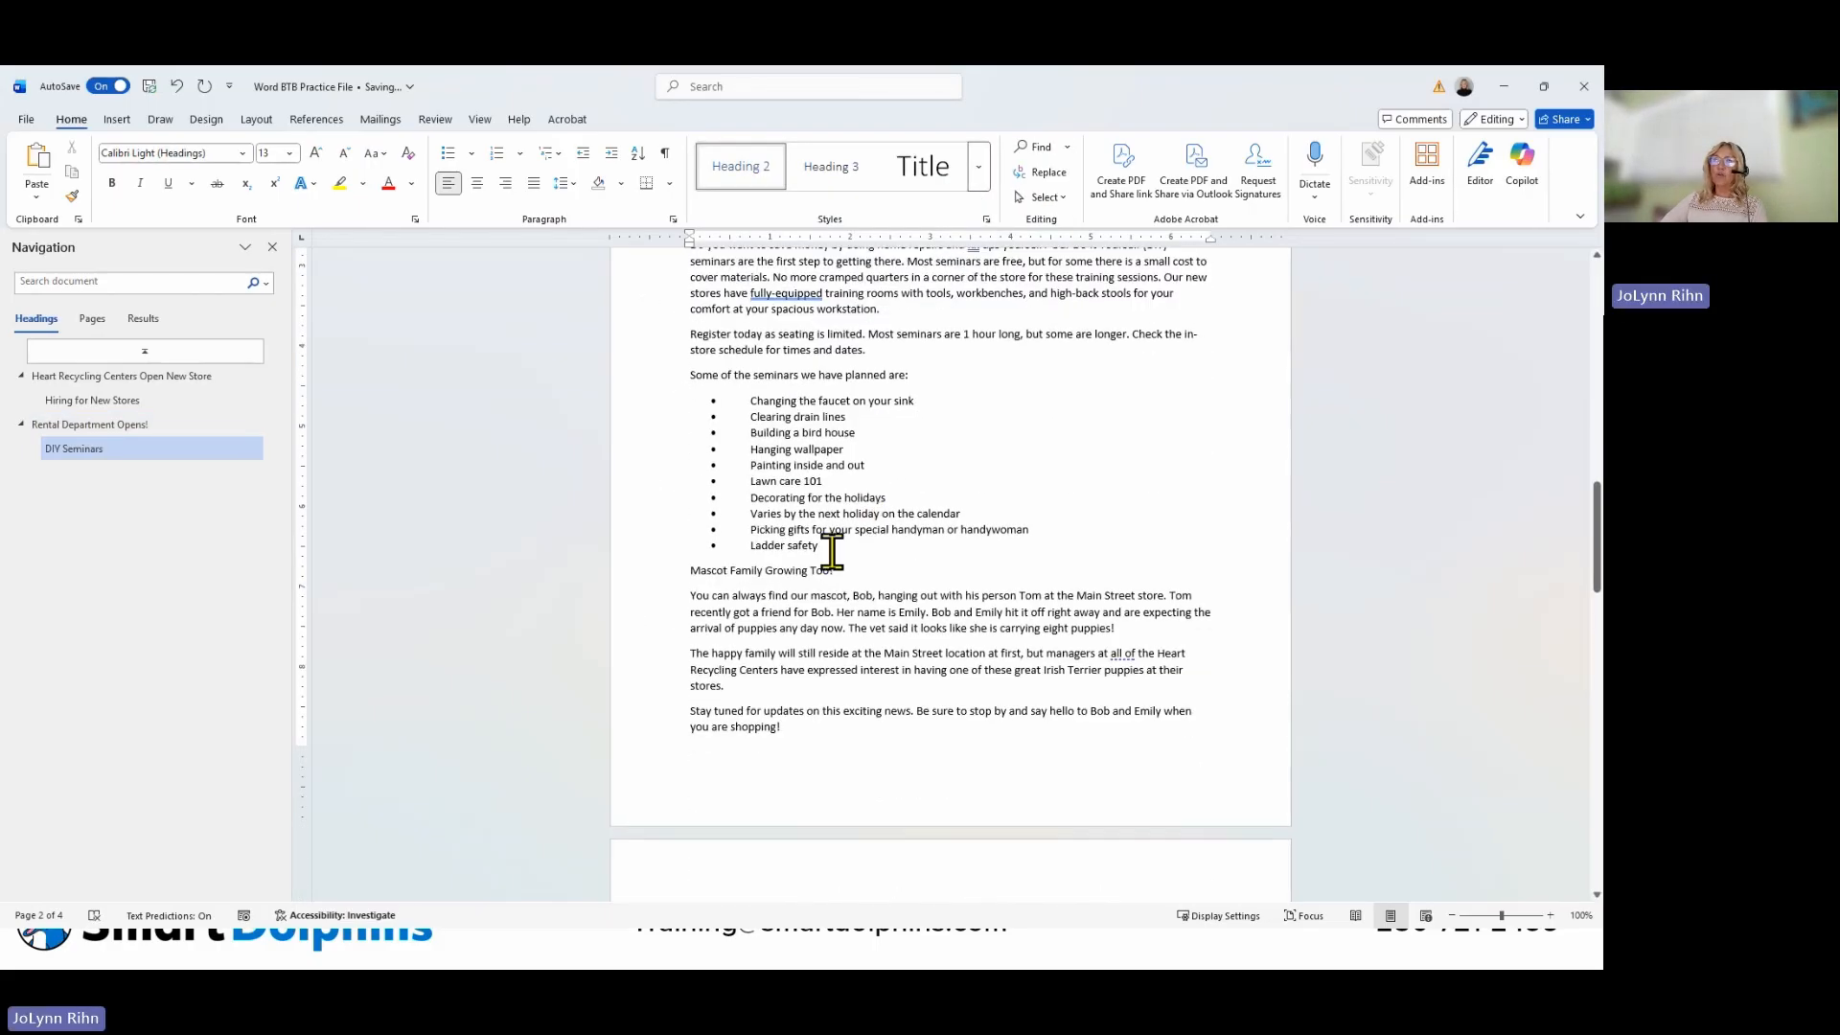
click(751, 572)
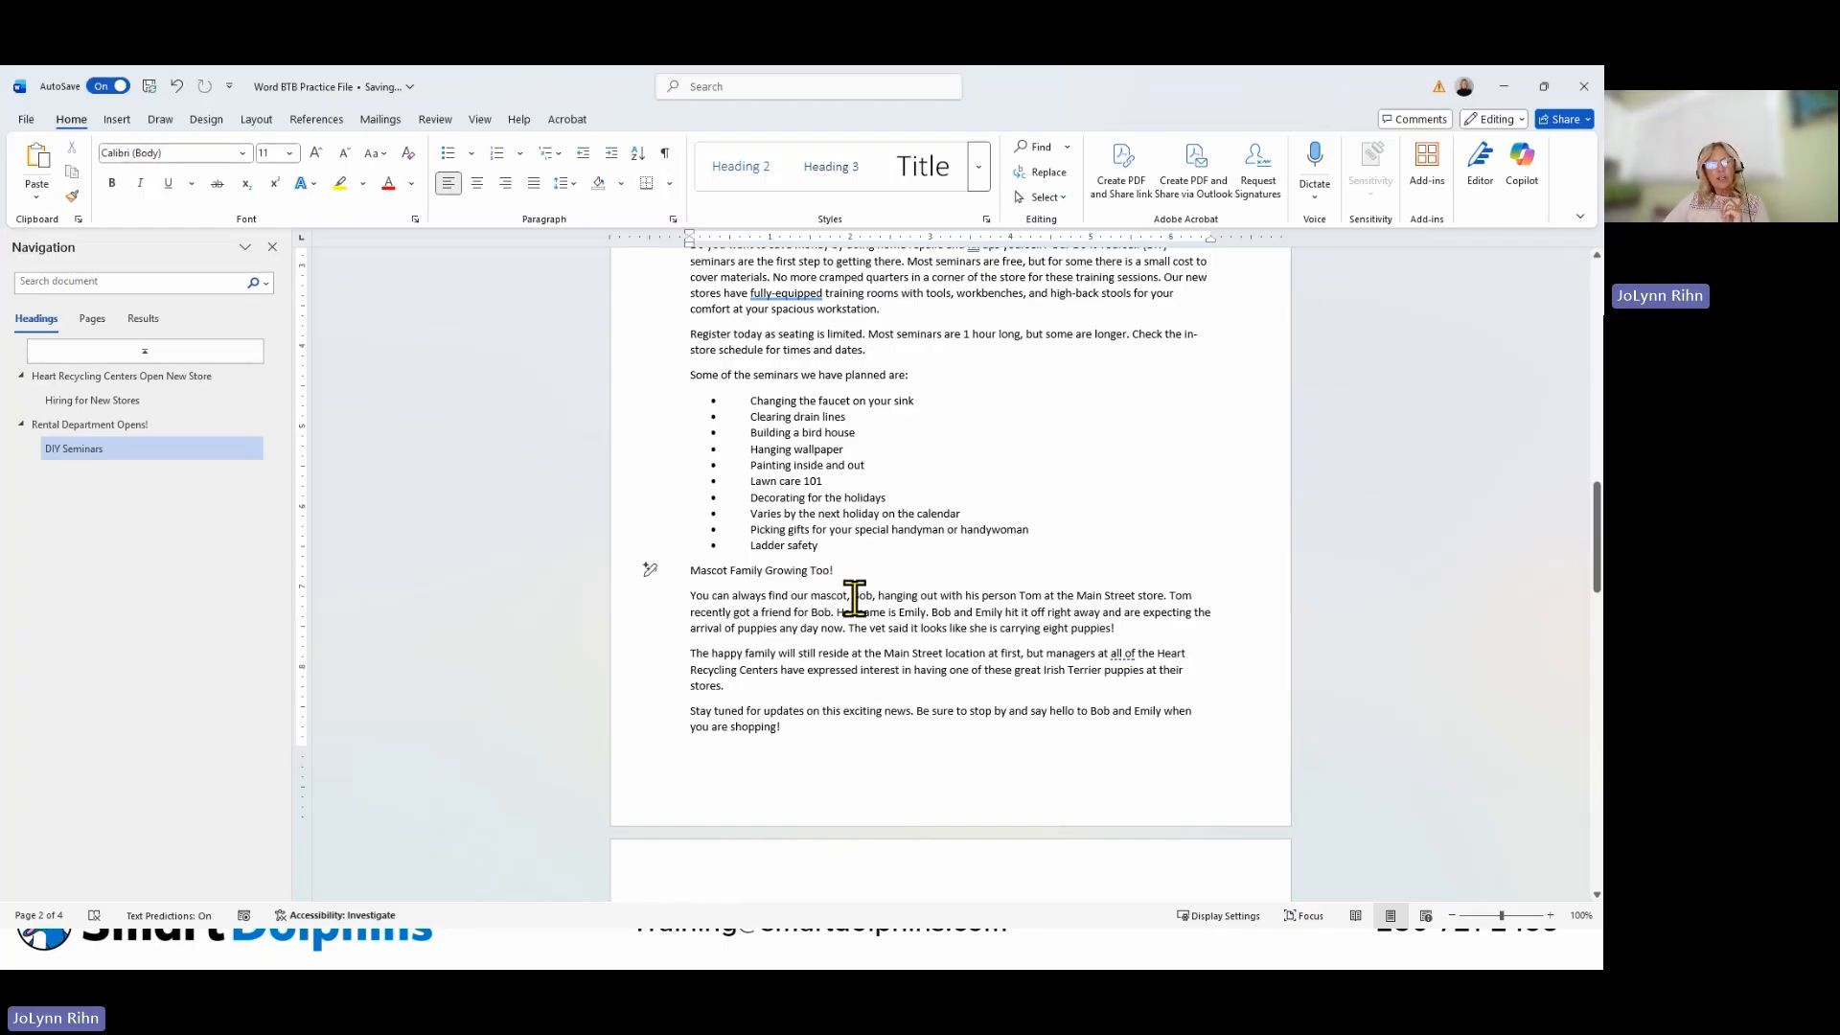
click(858, 178)
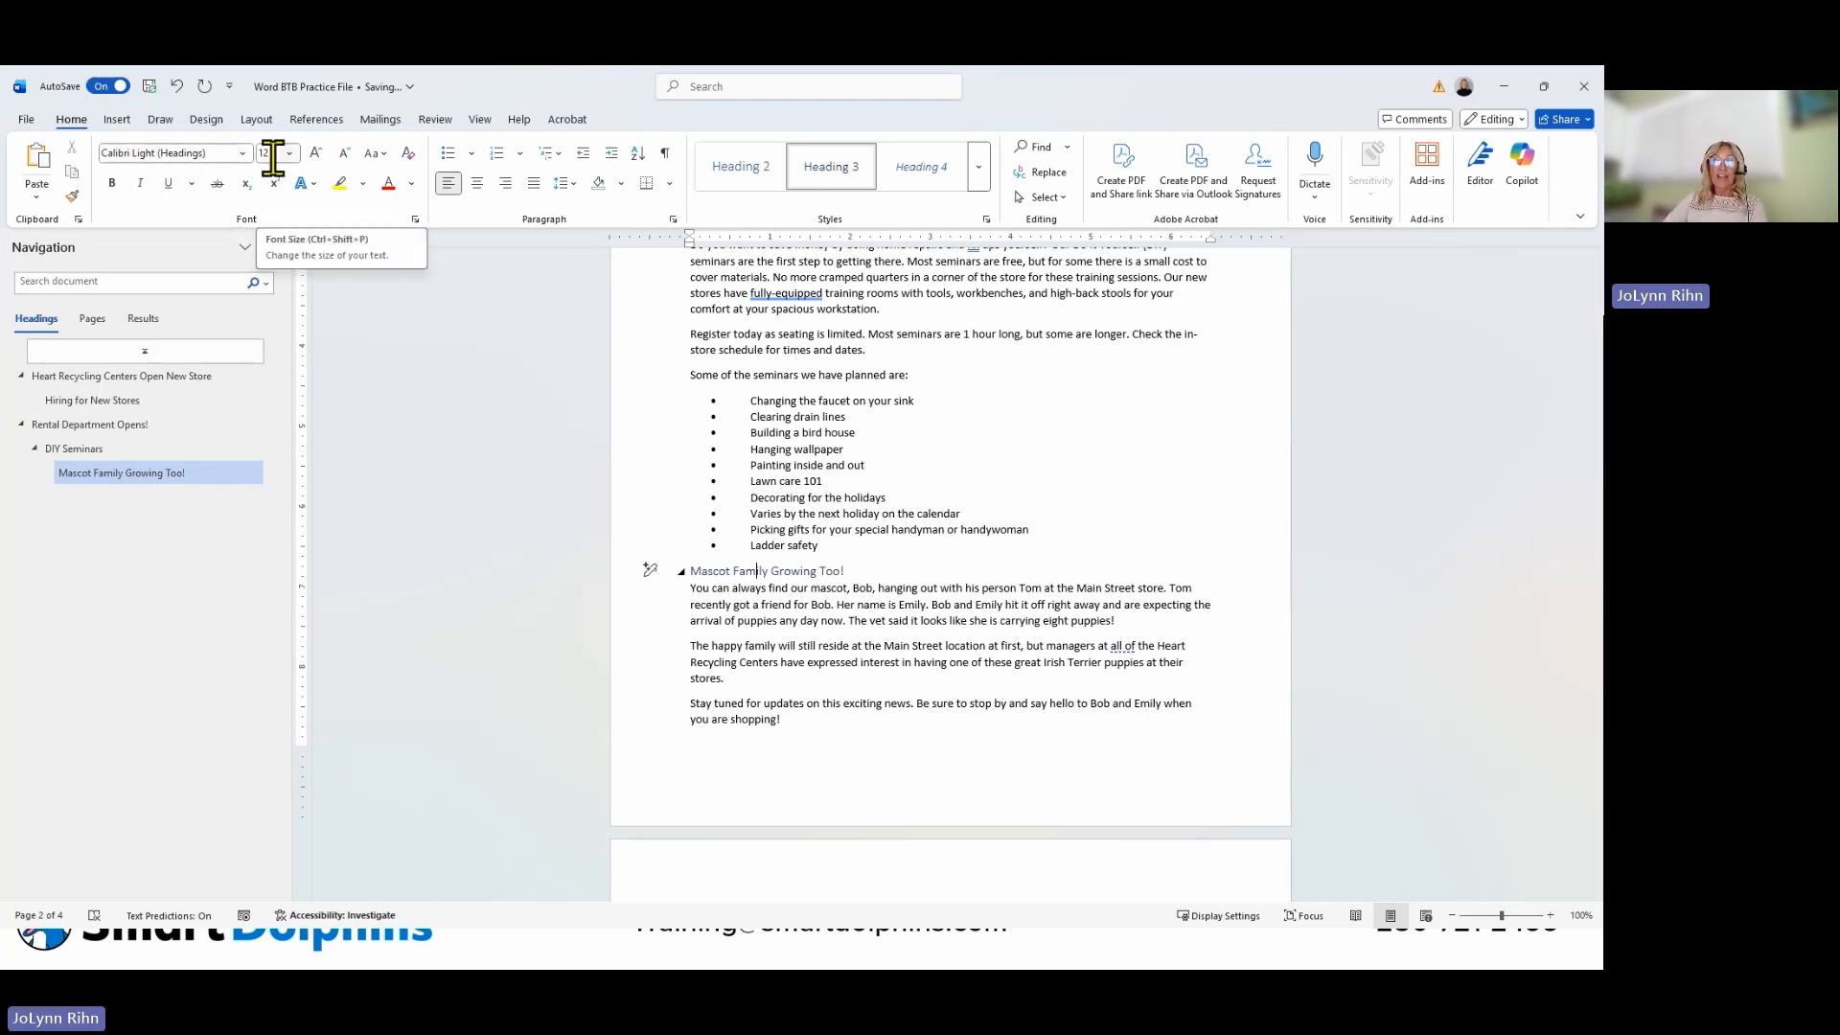
click(413, 185)
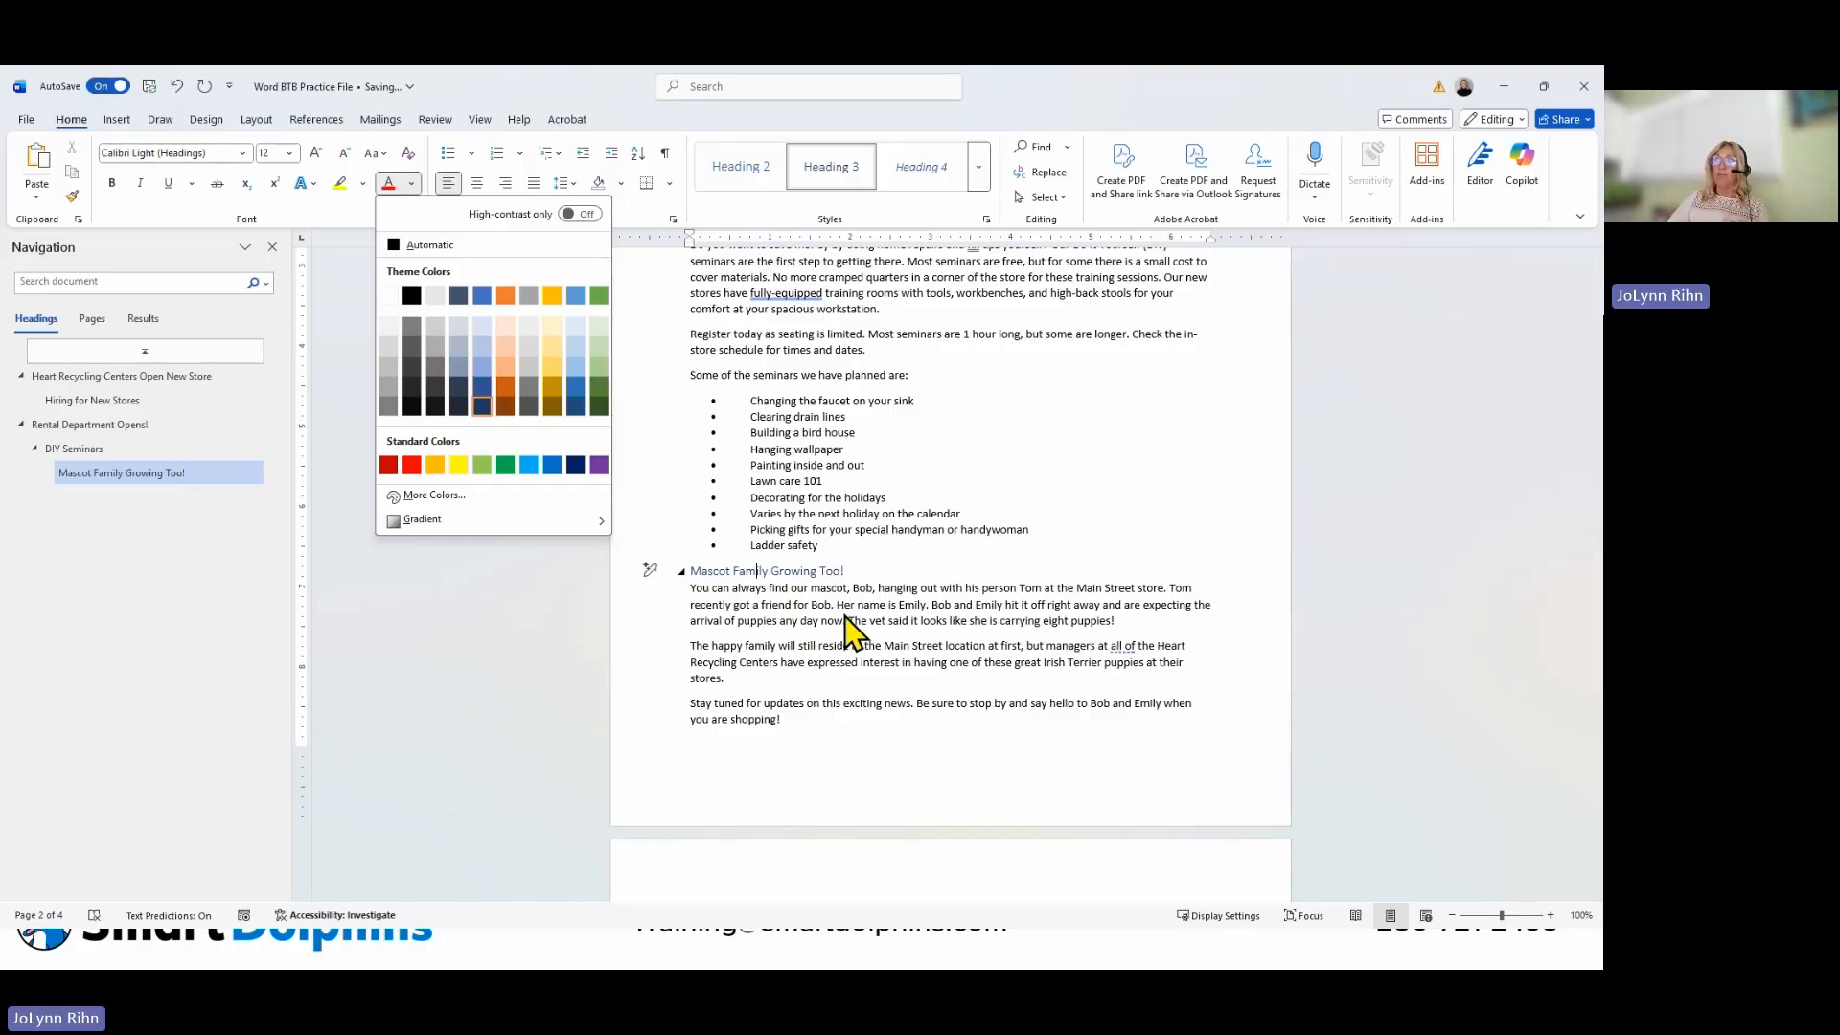
Apply Heading 1 to the line "Pet Department in New Stores" and Heading 2 to the line "Contest" on page 3.
scroll(848, 628, down, 6)
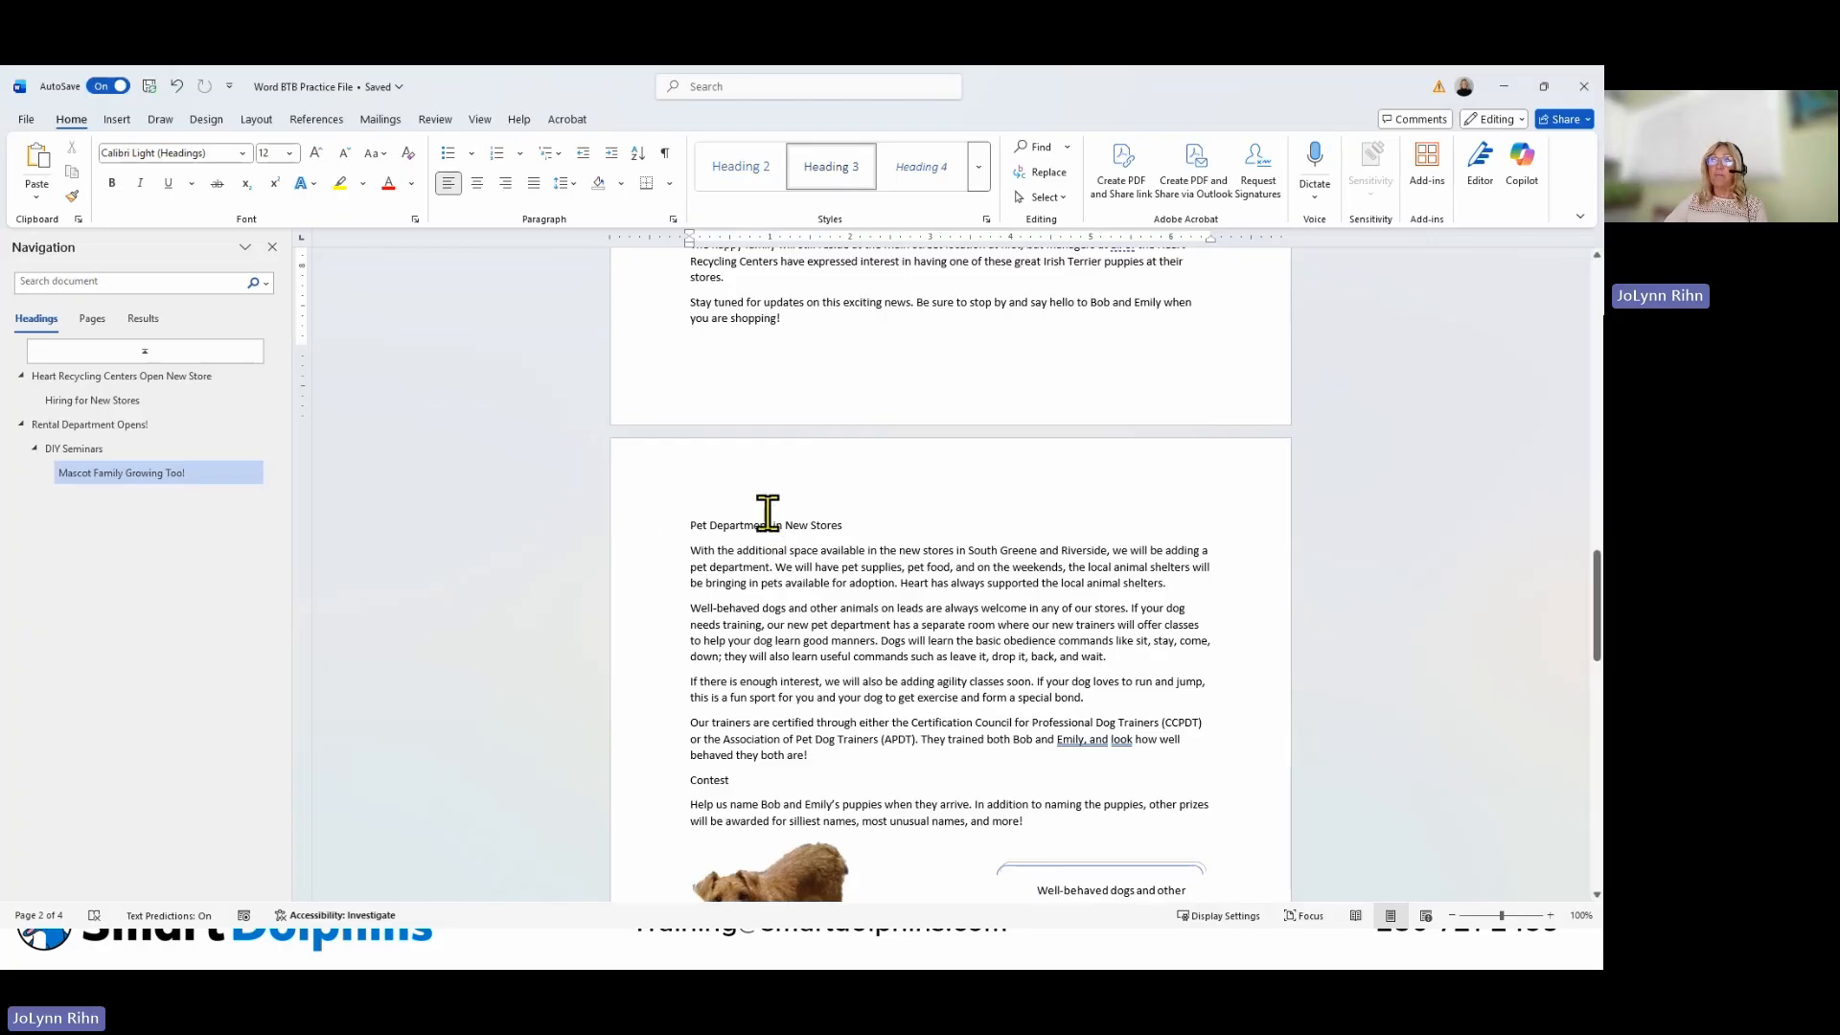
click(770, 525)
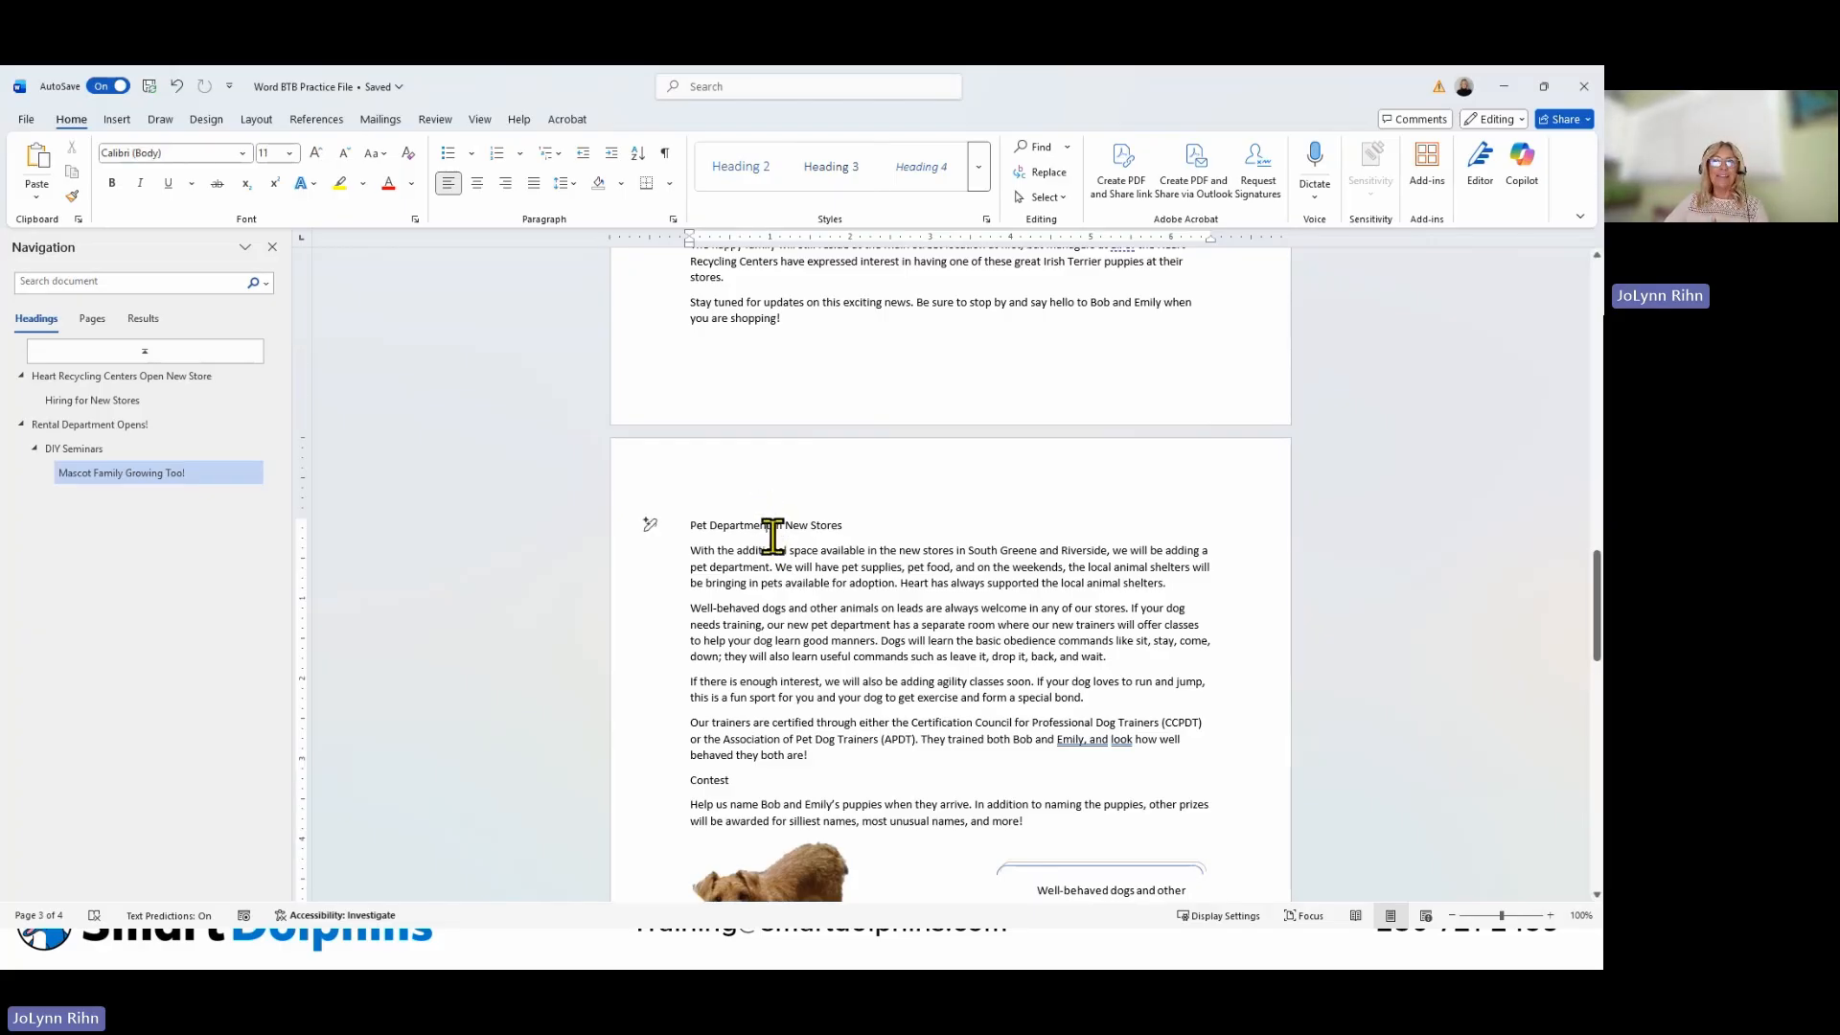
click(979, 180)
click(925, 178)
scroll(834, 454, down, 3)
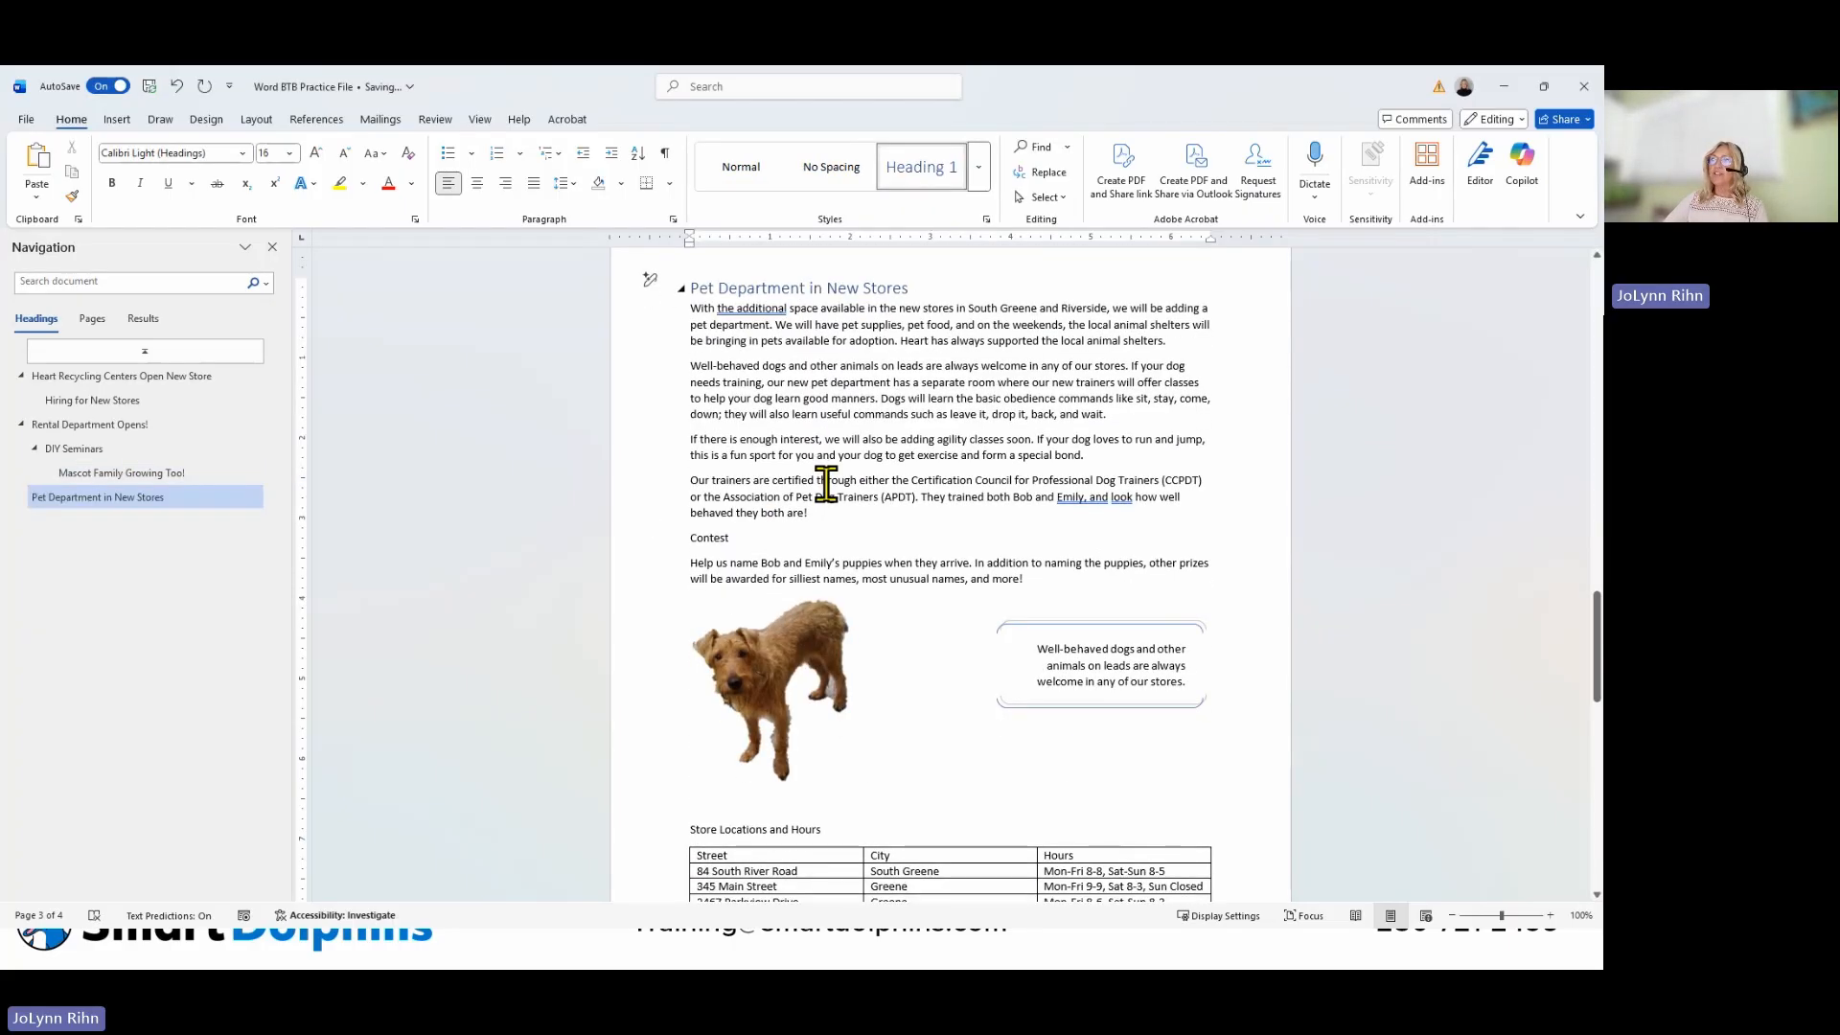
click(715, 538)
click(978, 178)
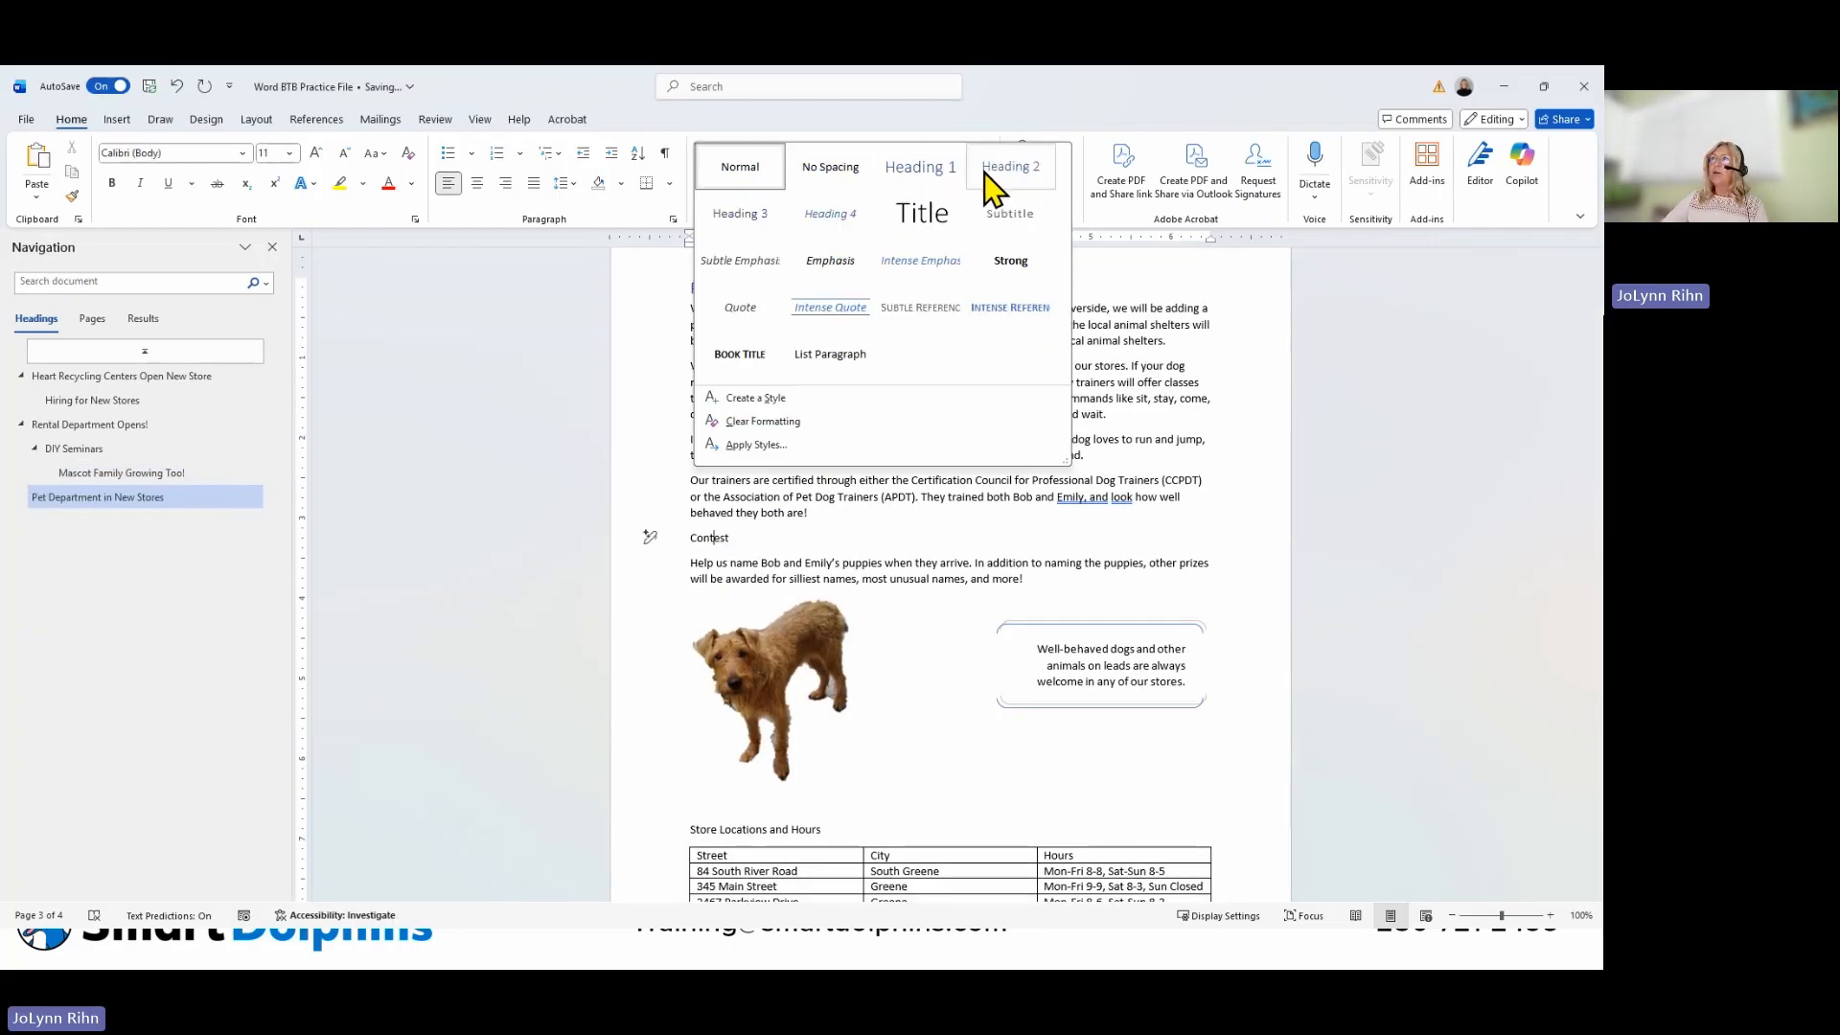
click(986, 182)
Apply Heading 2 to the line "Coming soon:" below the store hours table and Heading 3 to "Grand Opening Events!" on page 4.
scroll(855, 407, down, 6)
click(752, 394)
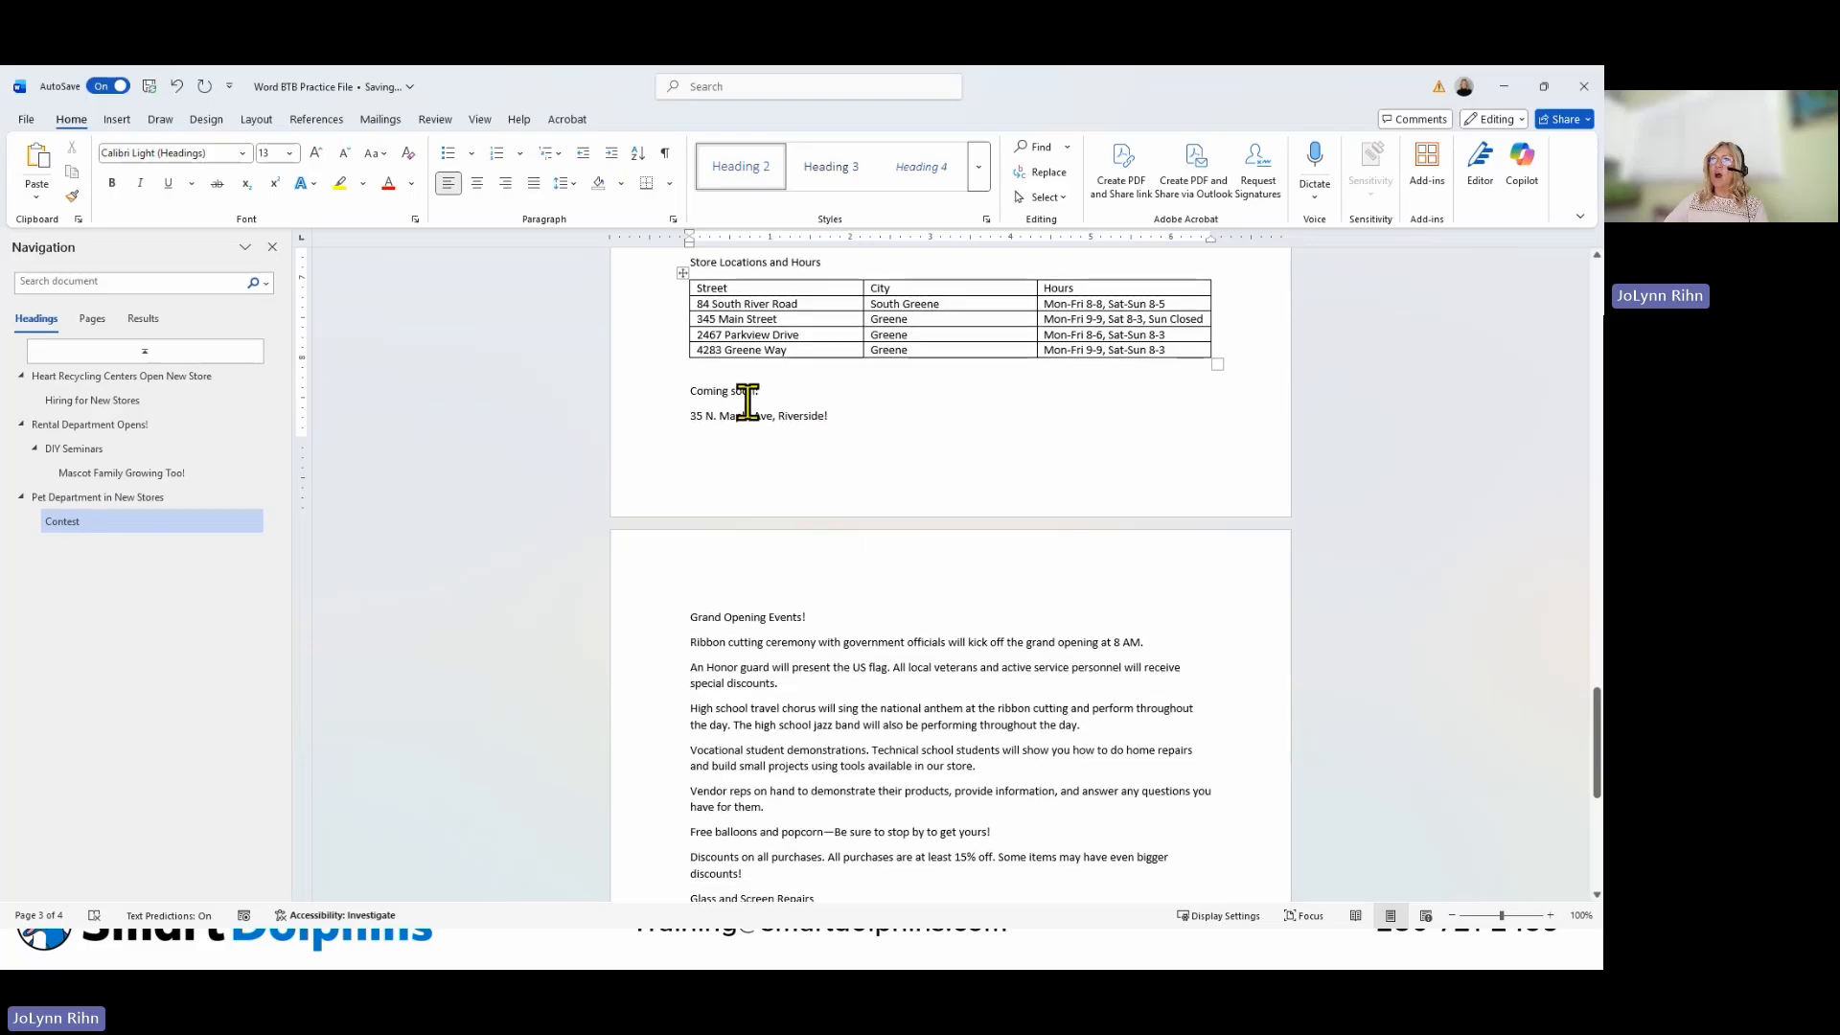
click(748, 169)
scroll(776, 412, down, 3)
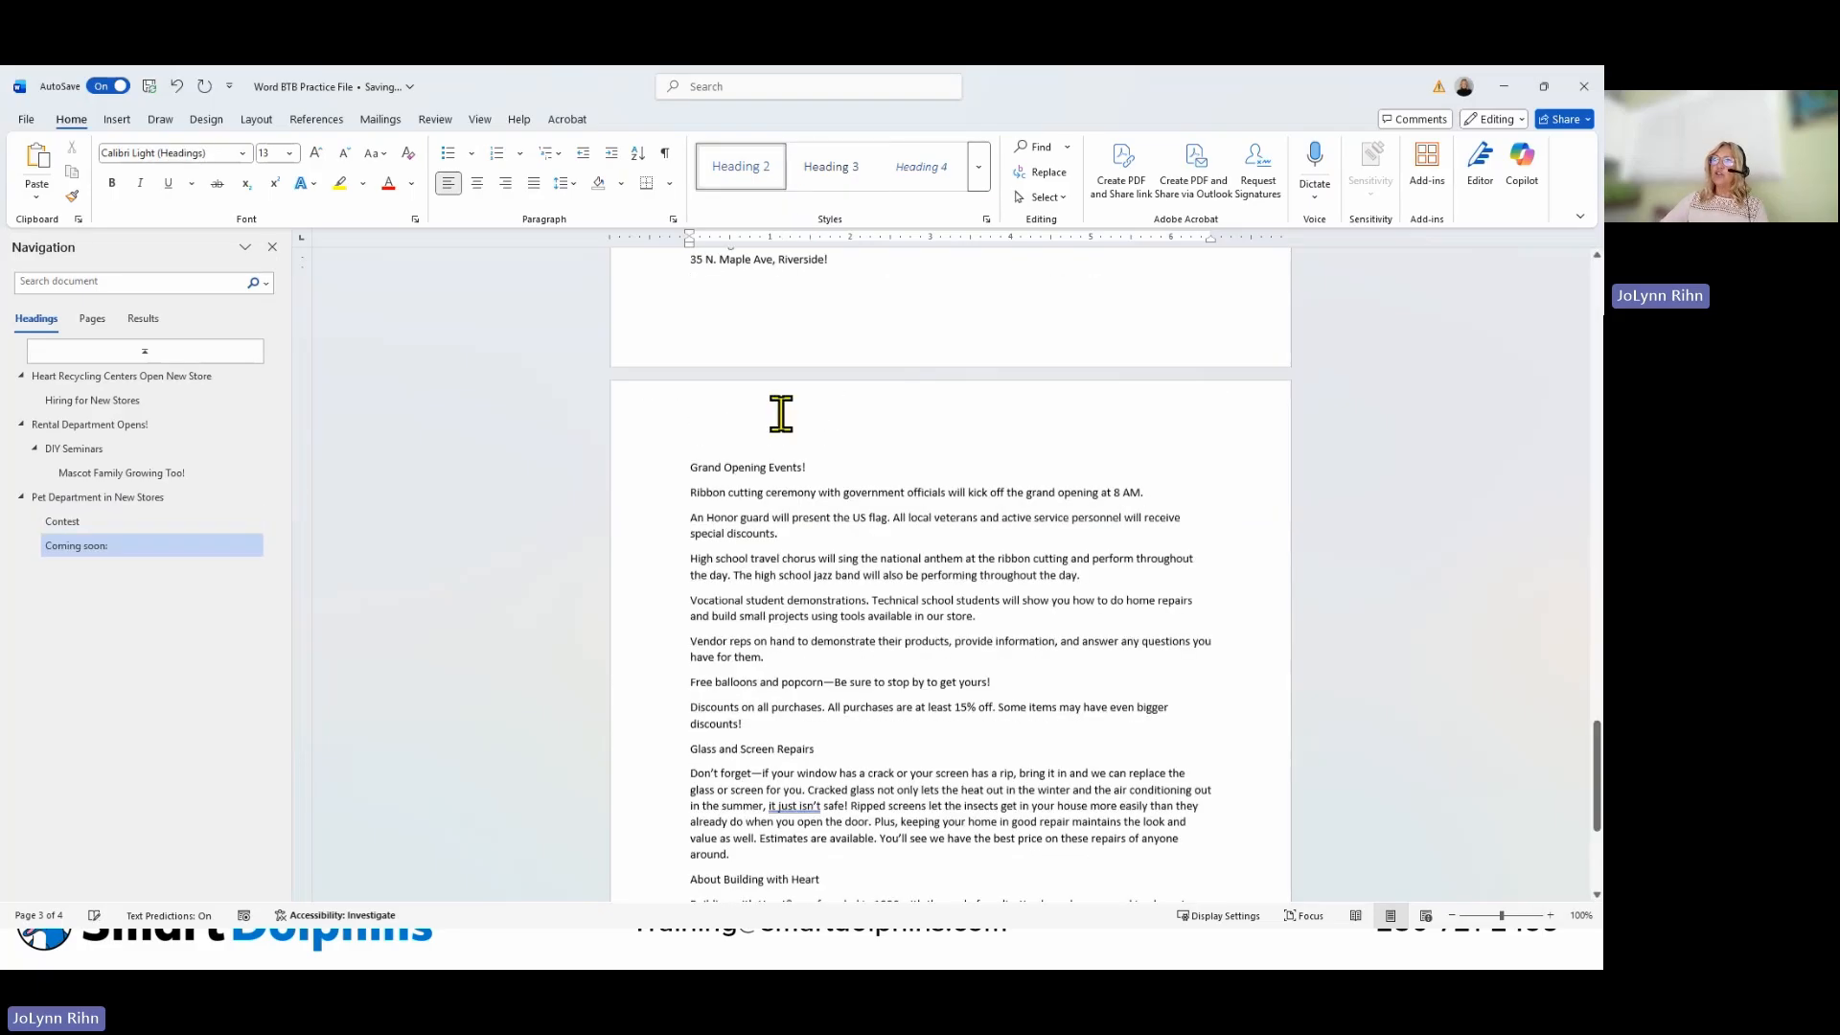
click(768, 374)
click(854, 165)
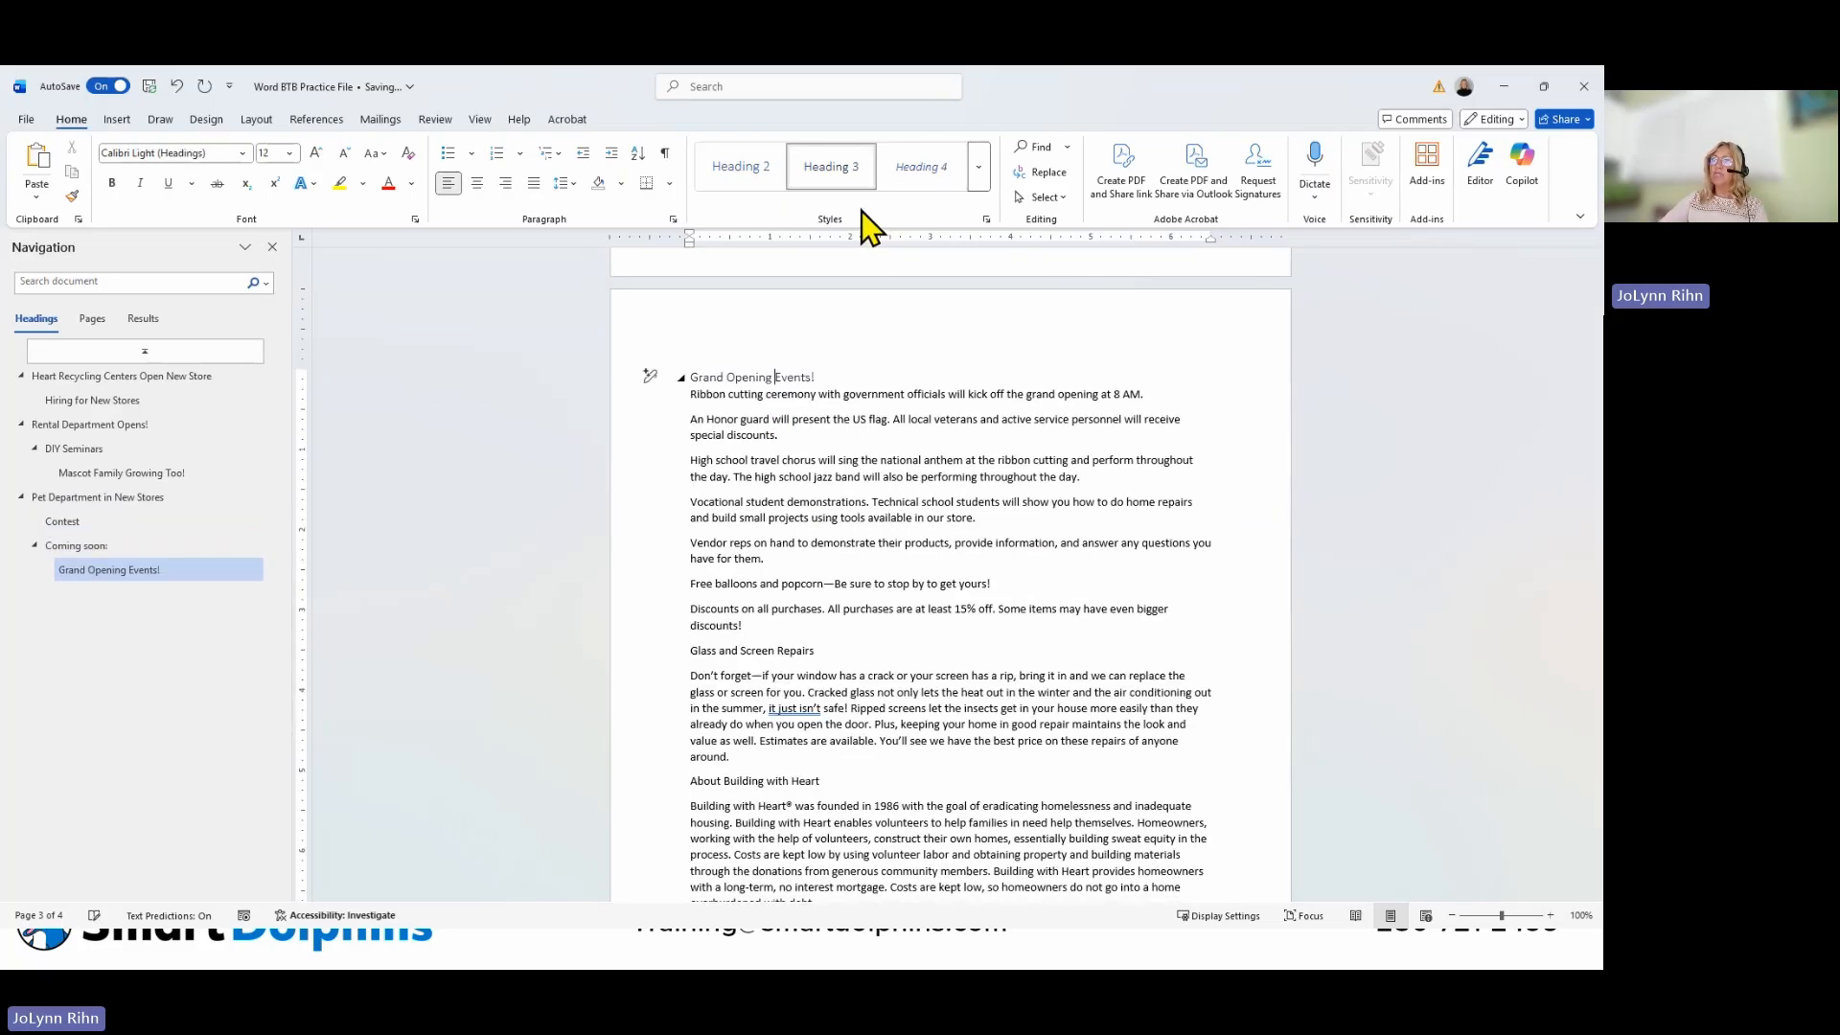
Apply the Heading 1 style to the lines "Glass and Screen Repairs" and "About Building with Heart" on page 4.
scroll(821, 436, down, 3)
click(767, 410)
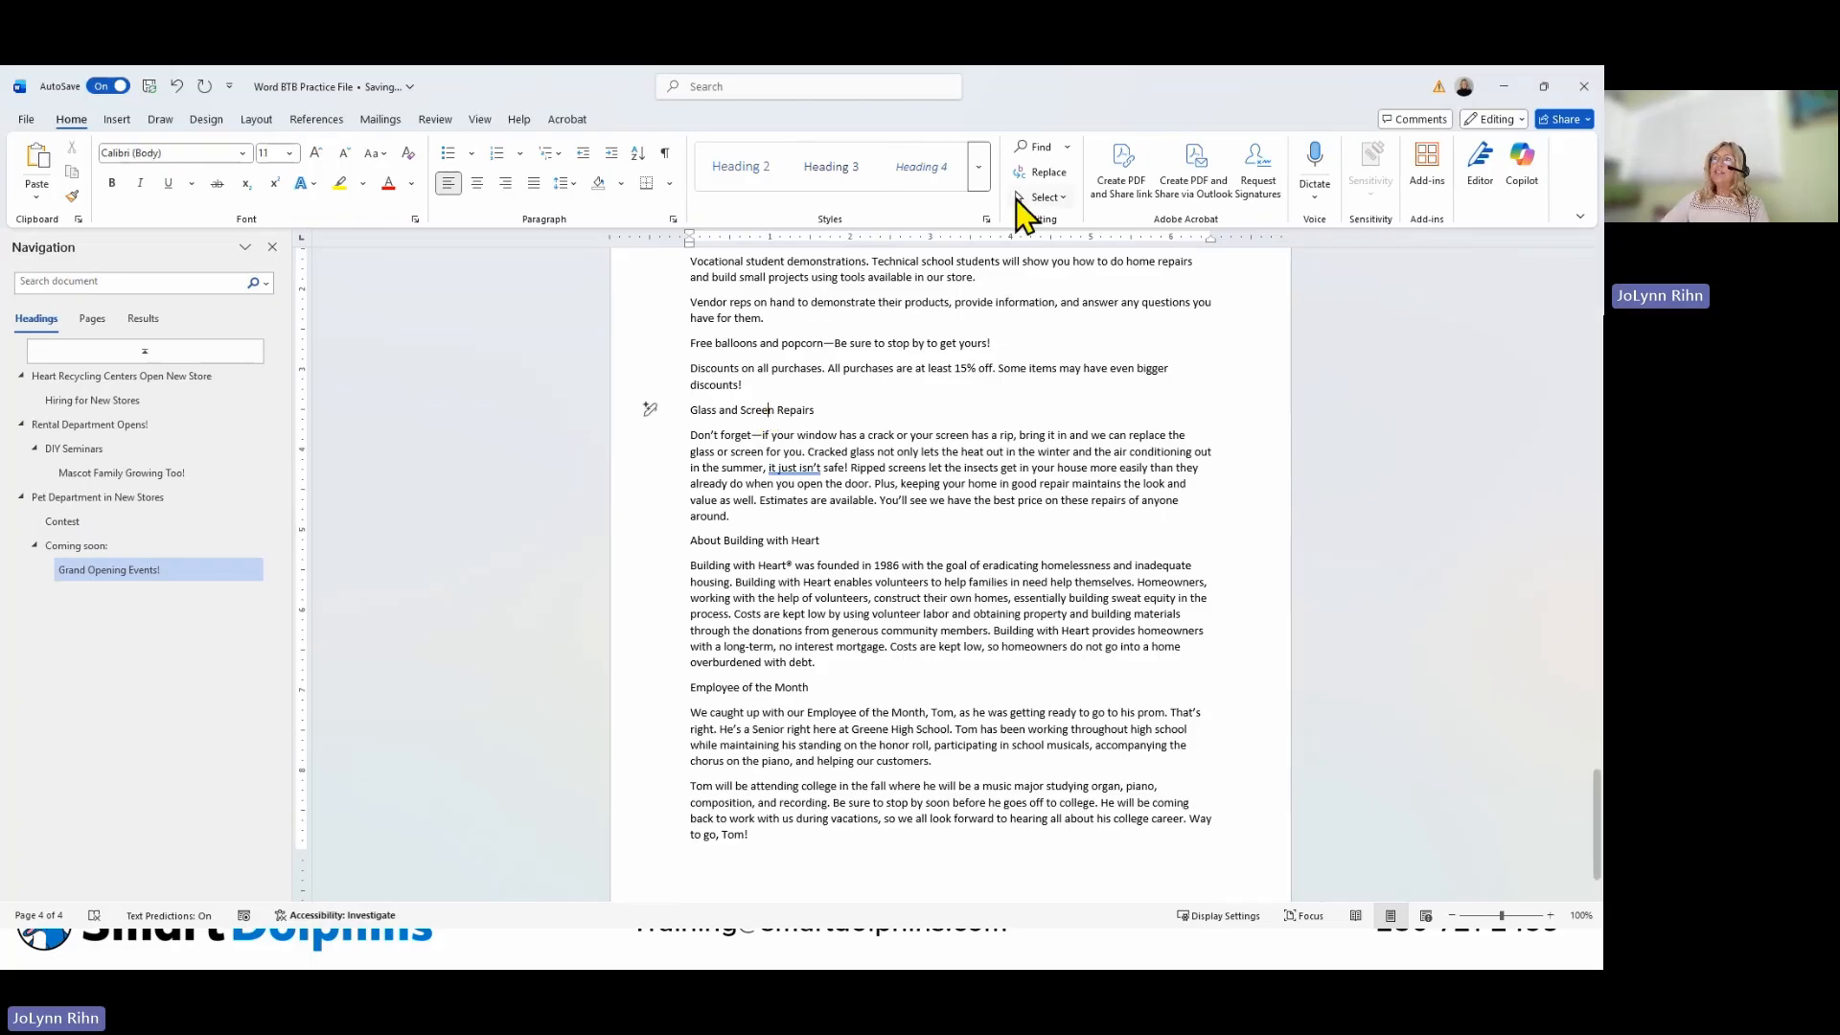
click(979, 177)
click(925, 171)
click(749, 543)
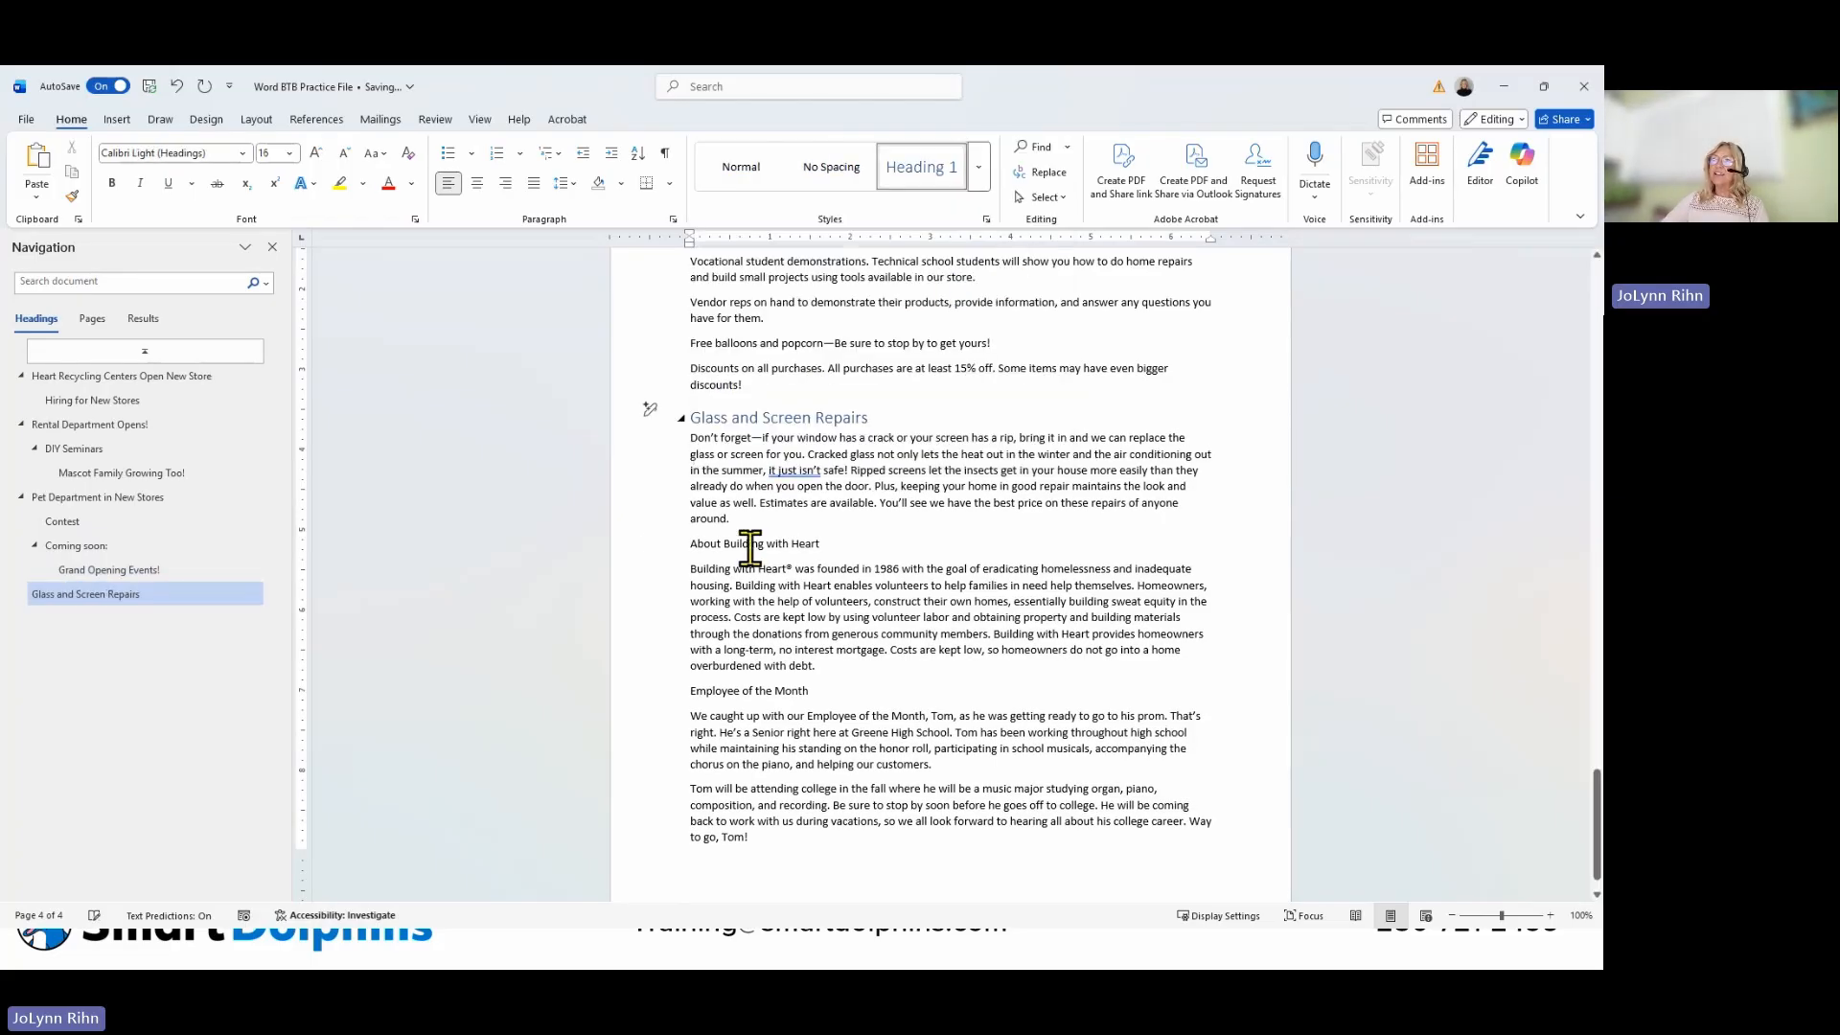
click(935, 173)
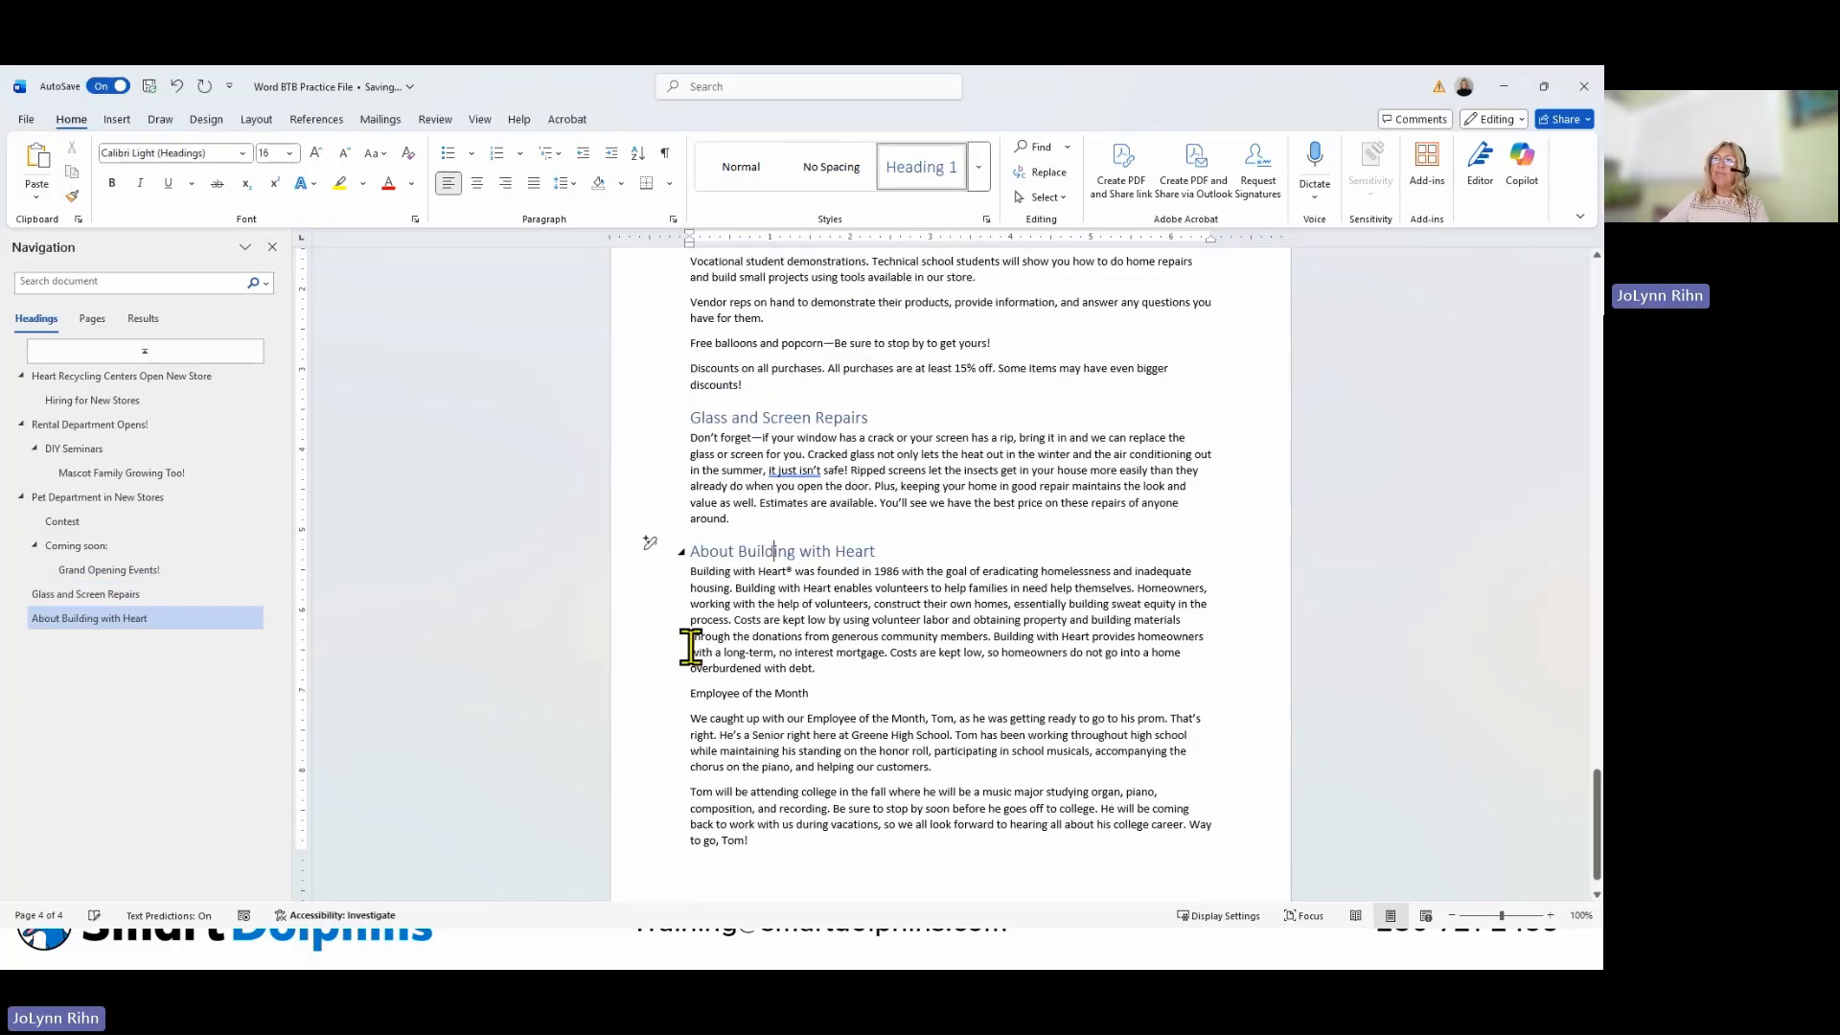
Apply the Heading 1 style to the line "Employee of the Month" on page 4.
click(724, 693)
click(927, 184)
scroll(826, 532, down, 8)
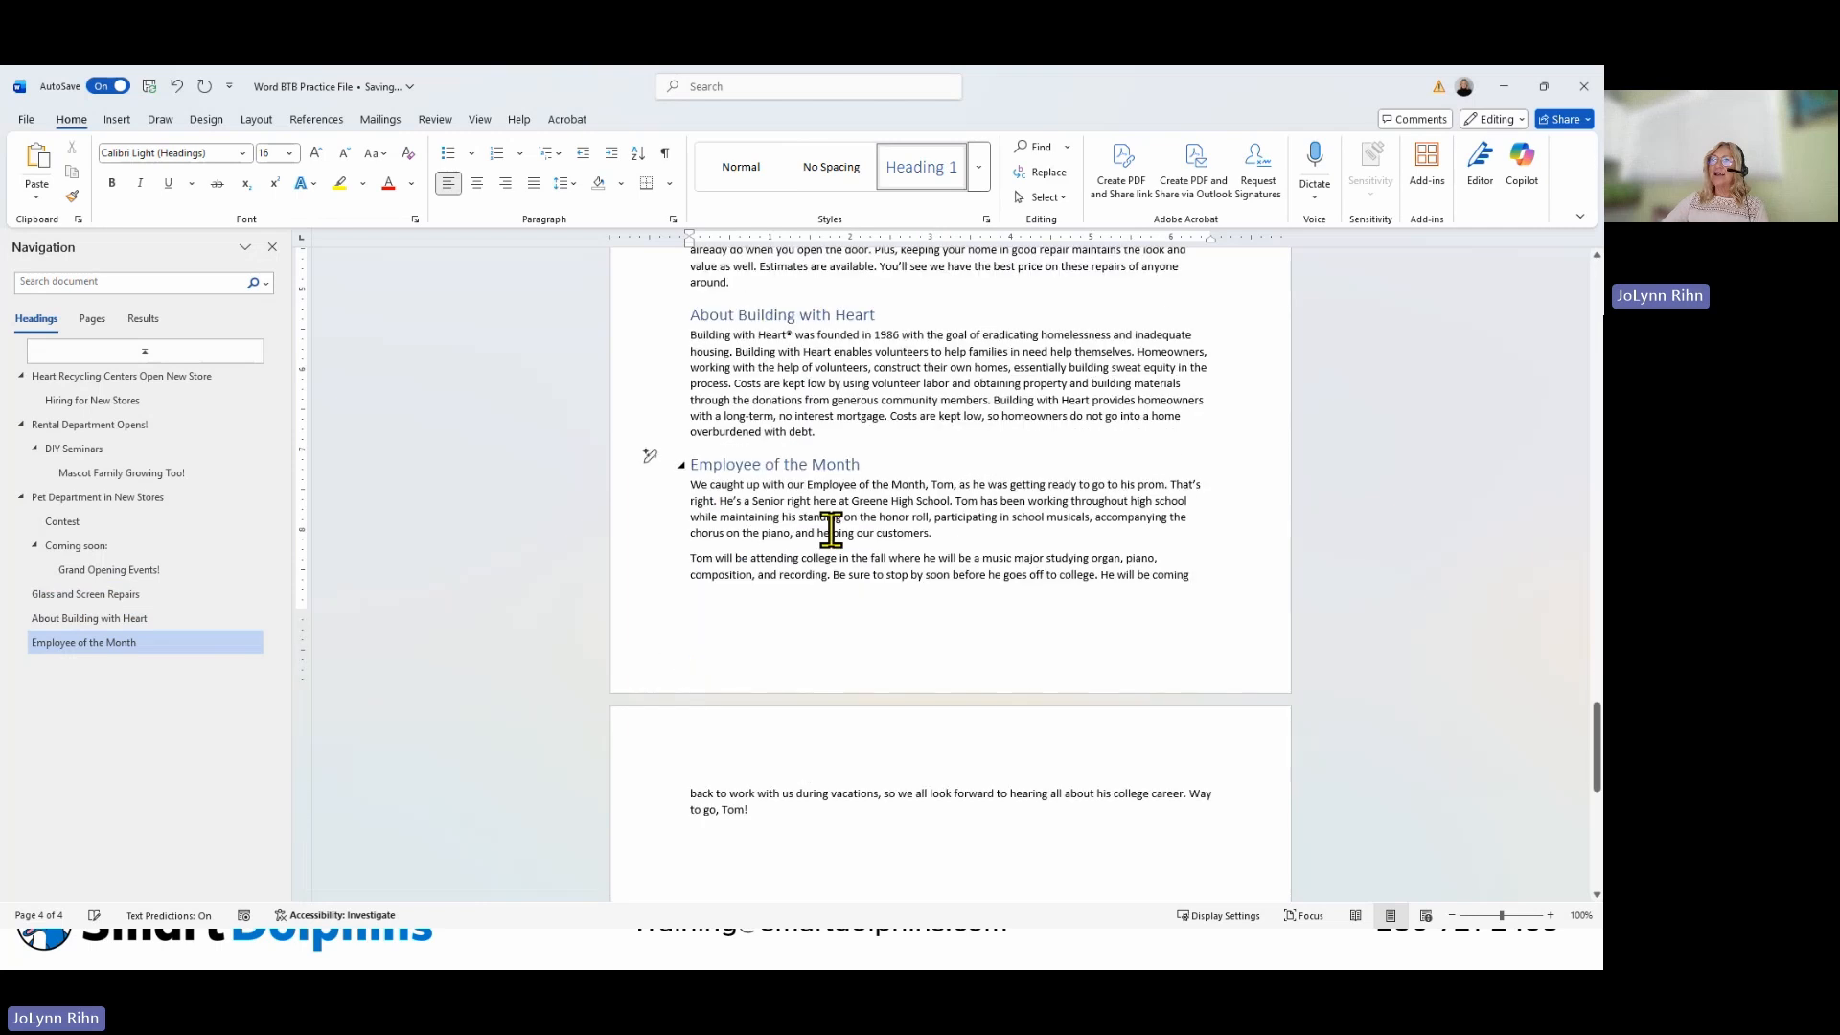
Jump through the document by its outline headings, from DIY Seminars to the last sections and back to Heart Recycling Centers Open New Store.
scroll(828, 529, up, 15)
scroll(829, 536, up, 1)
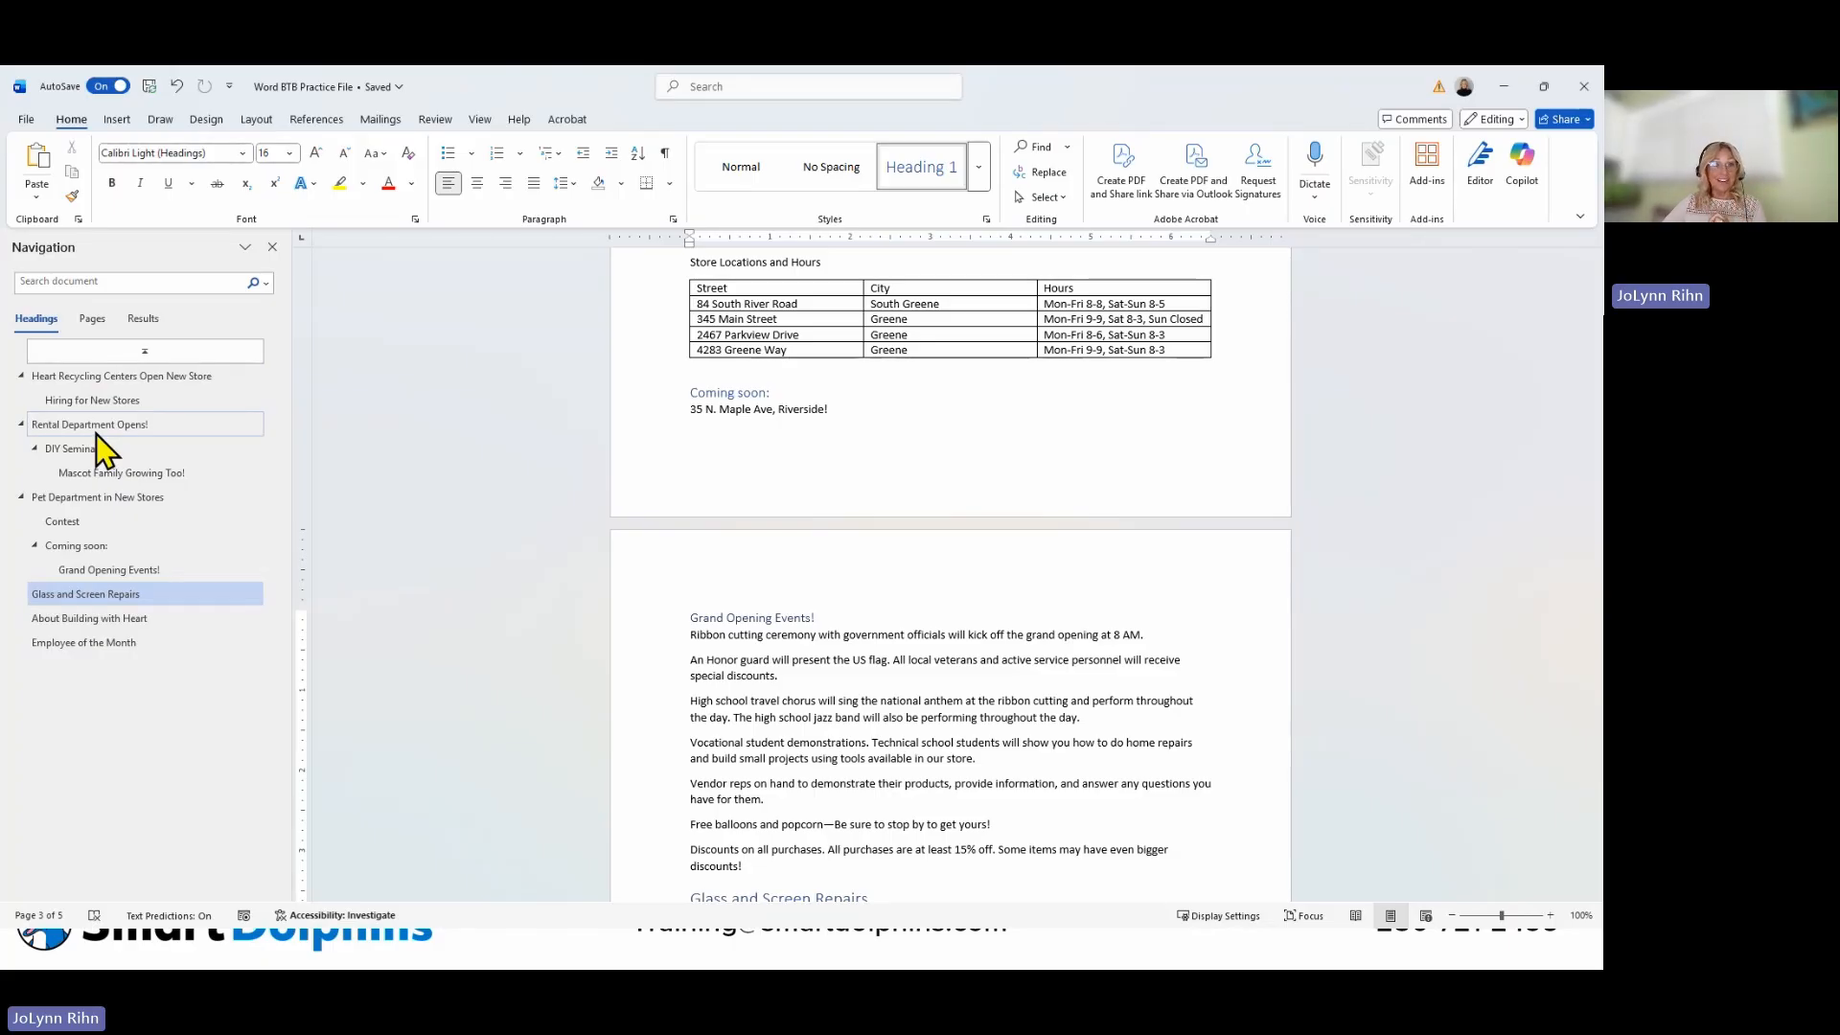
click(75, 451)
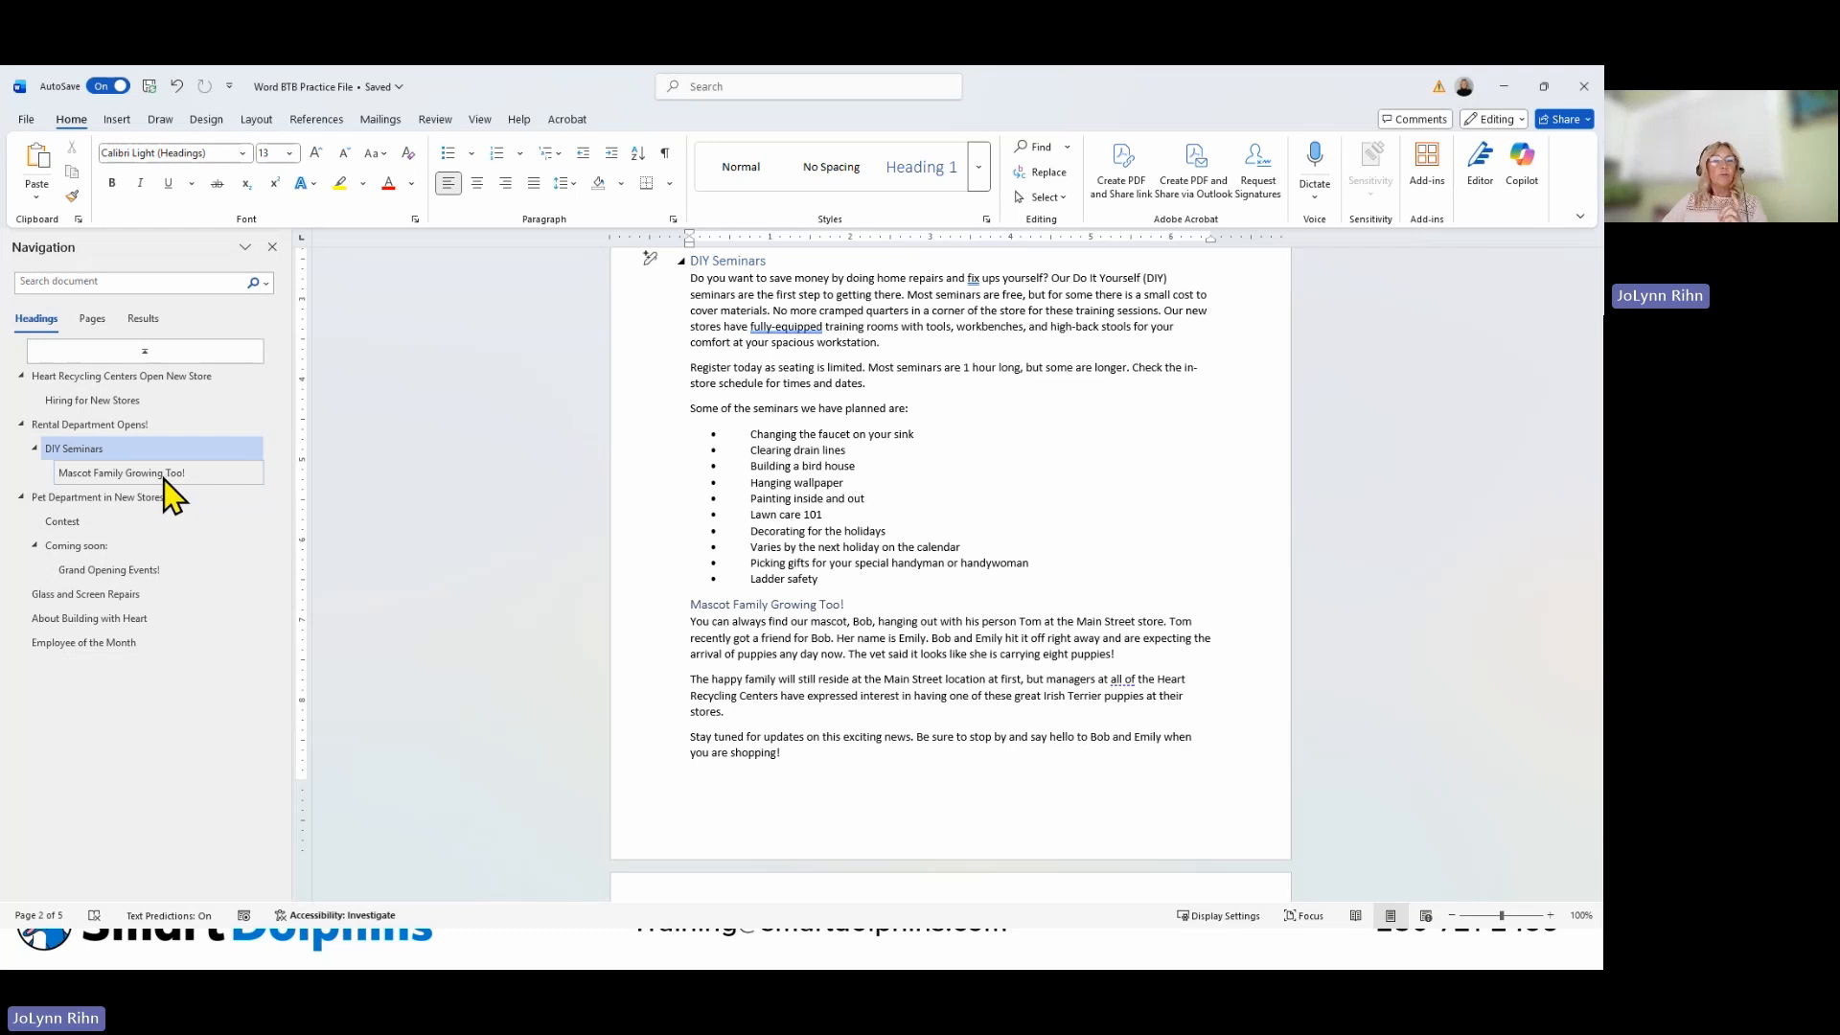
click(109, 572)
click(100, 594)
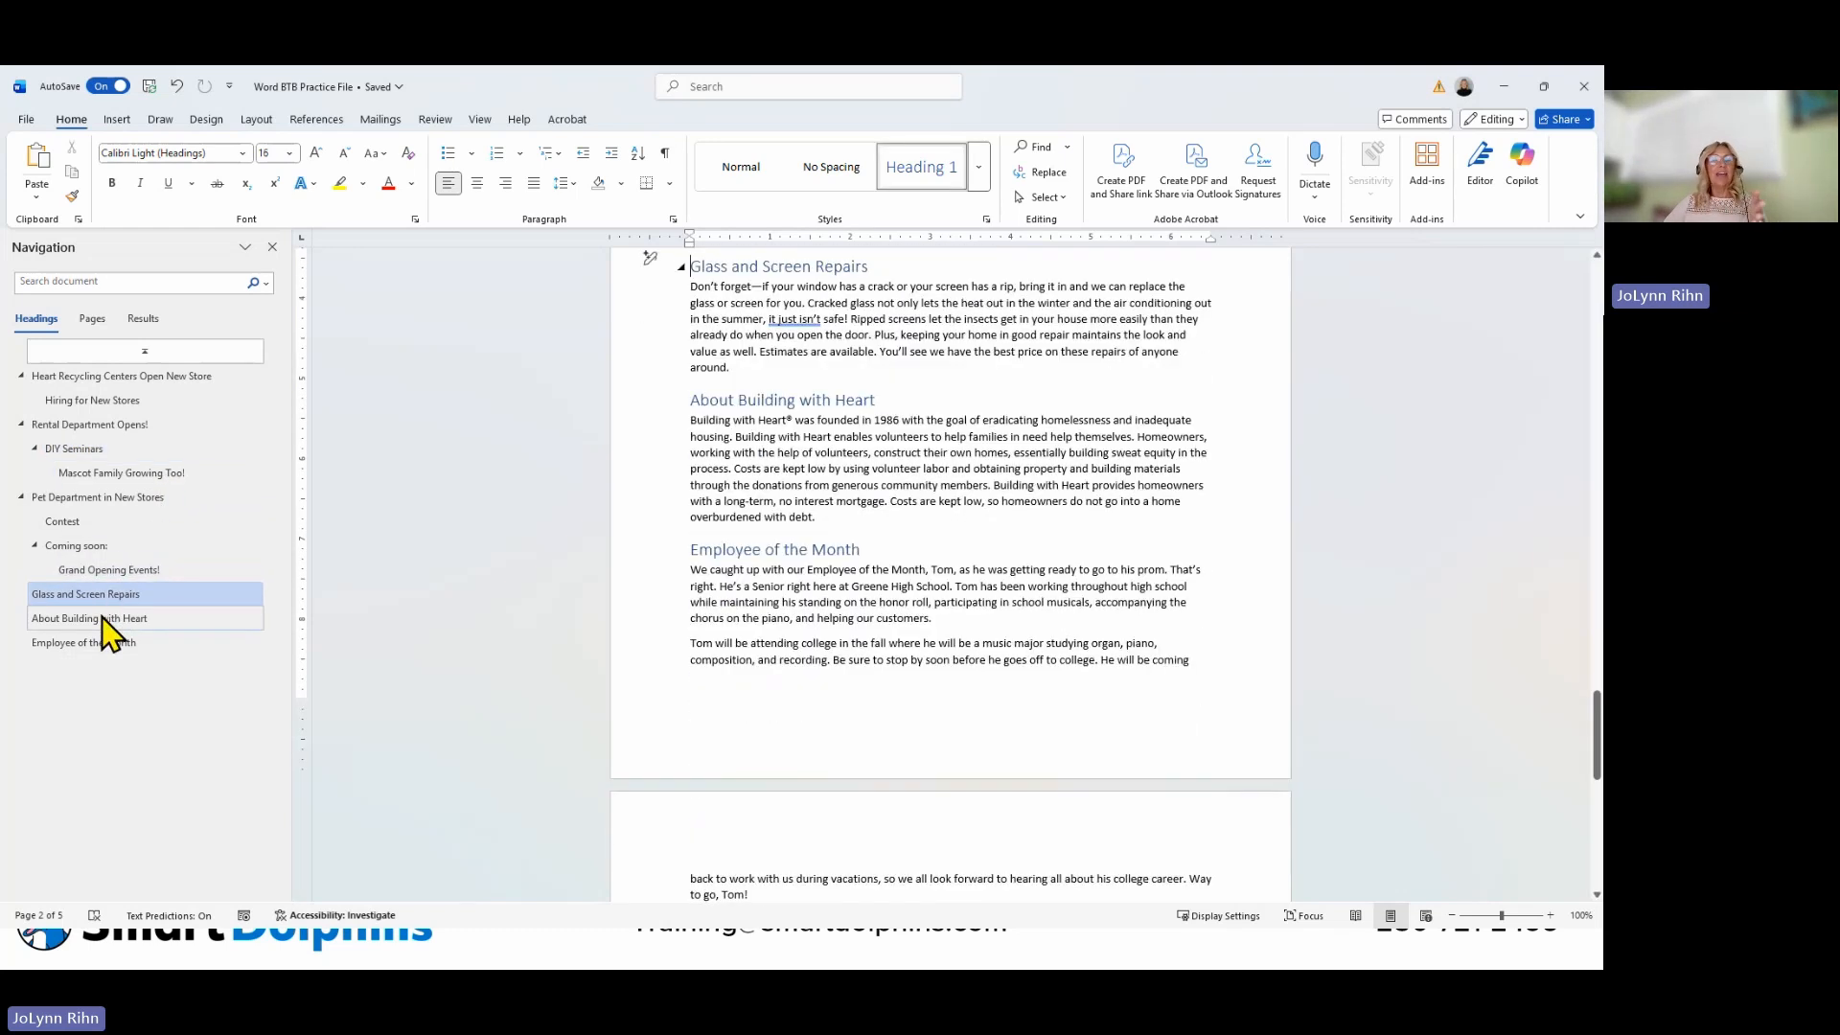
click(102, 621)
click(120, 377)
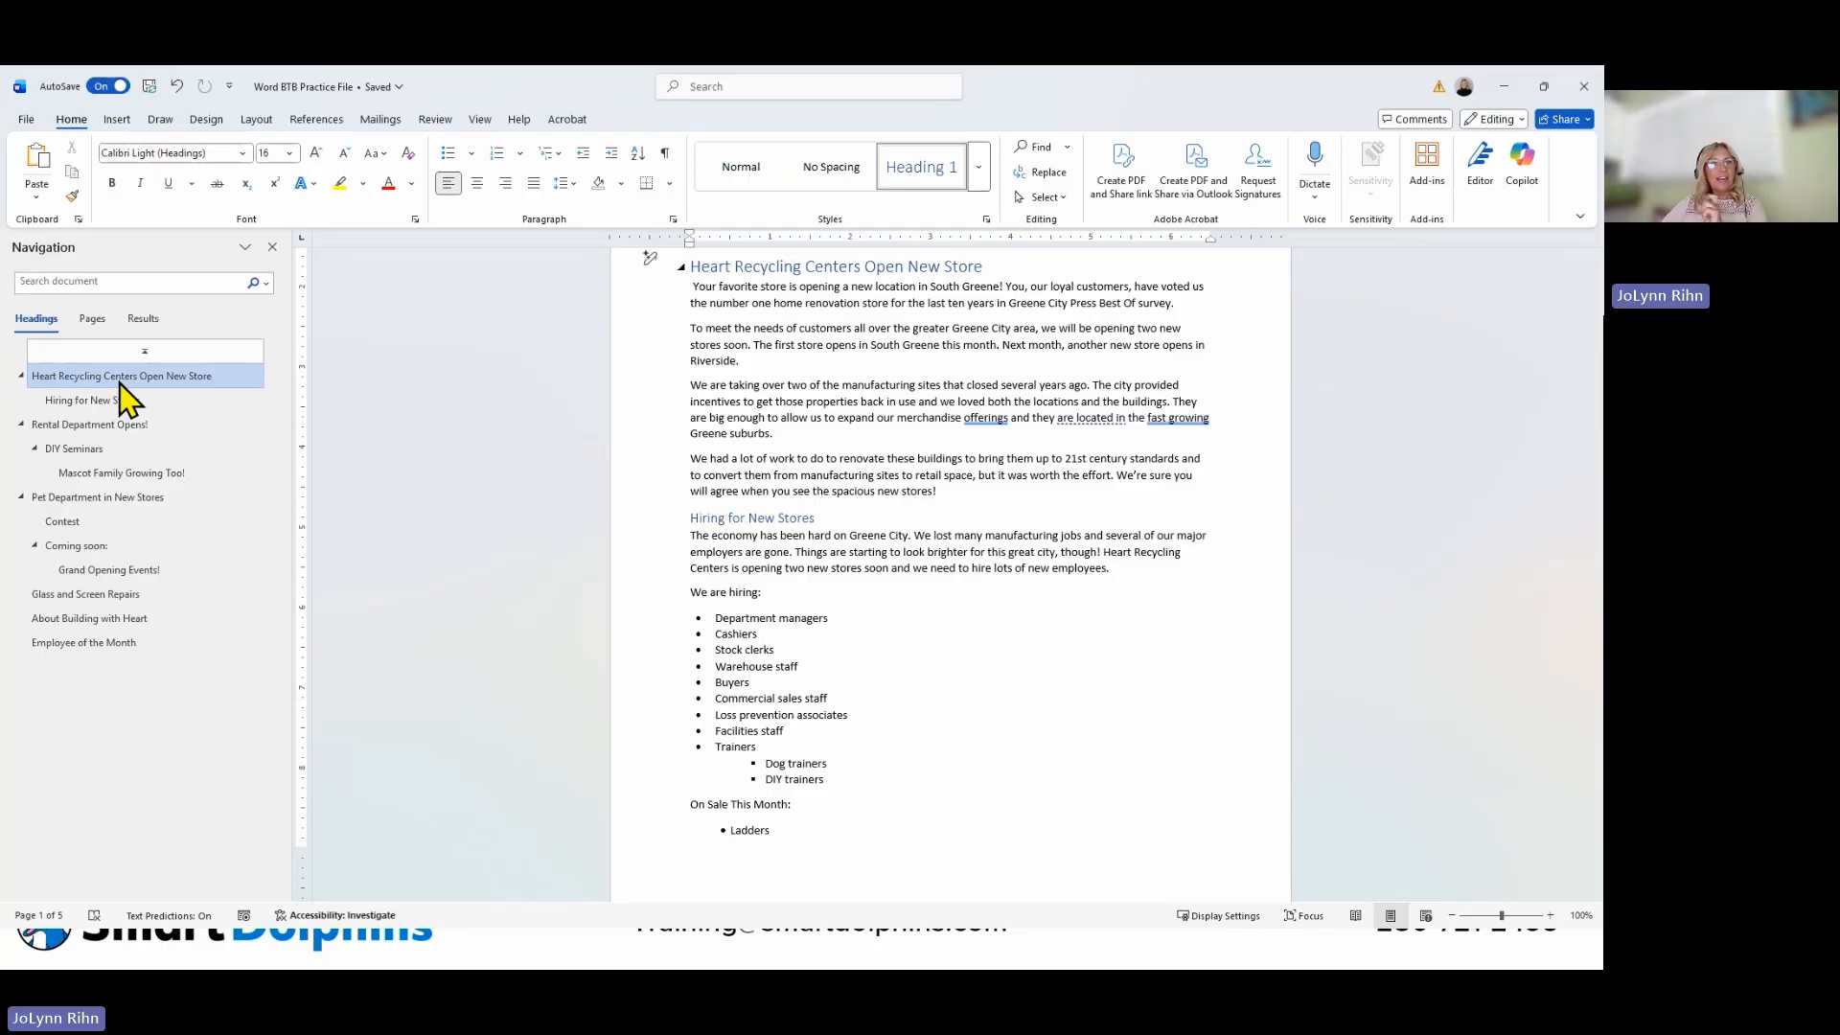
Show the page thumbnails in the Navigation pane and jump to pages 3, 4, 2 and 1.
click(93, 319)
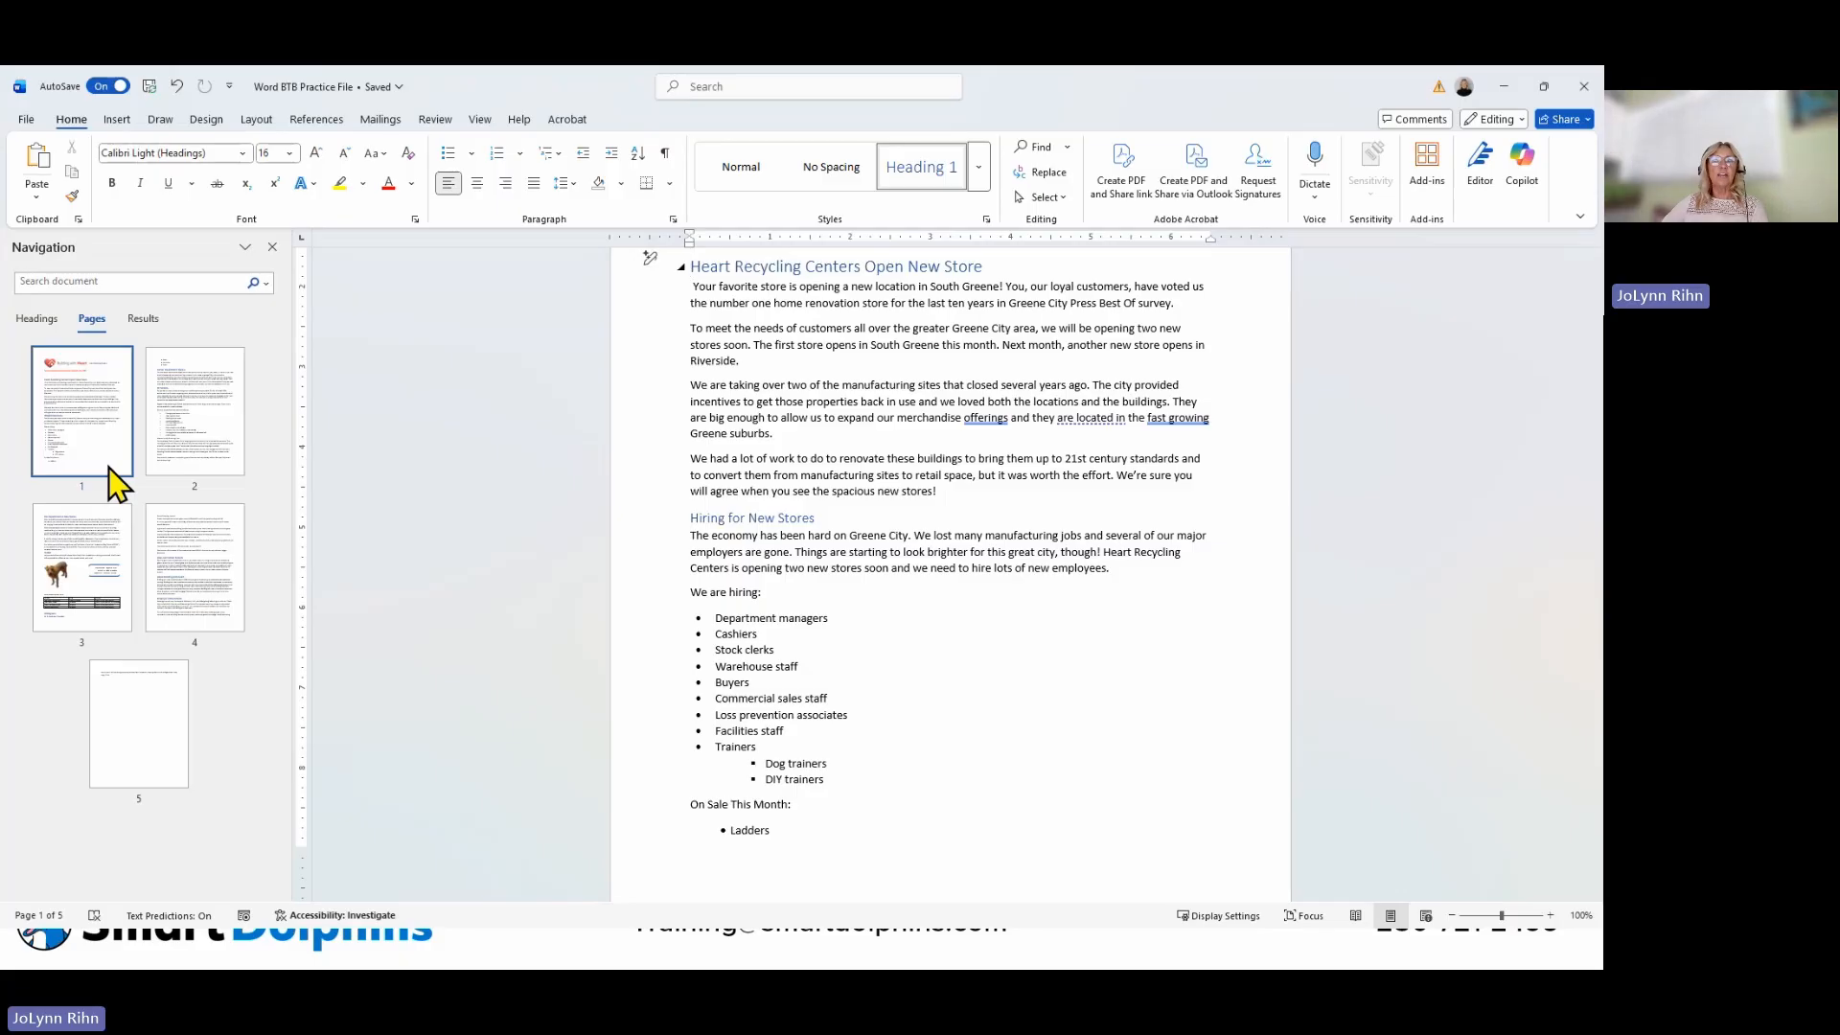
click(93, 597)
click(196, 582)
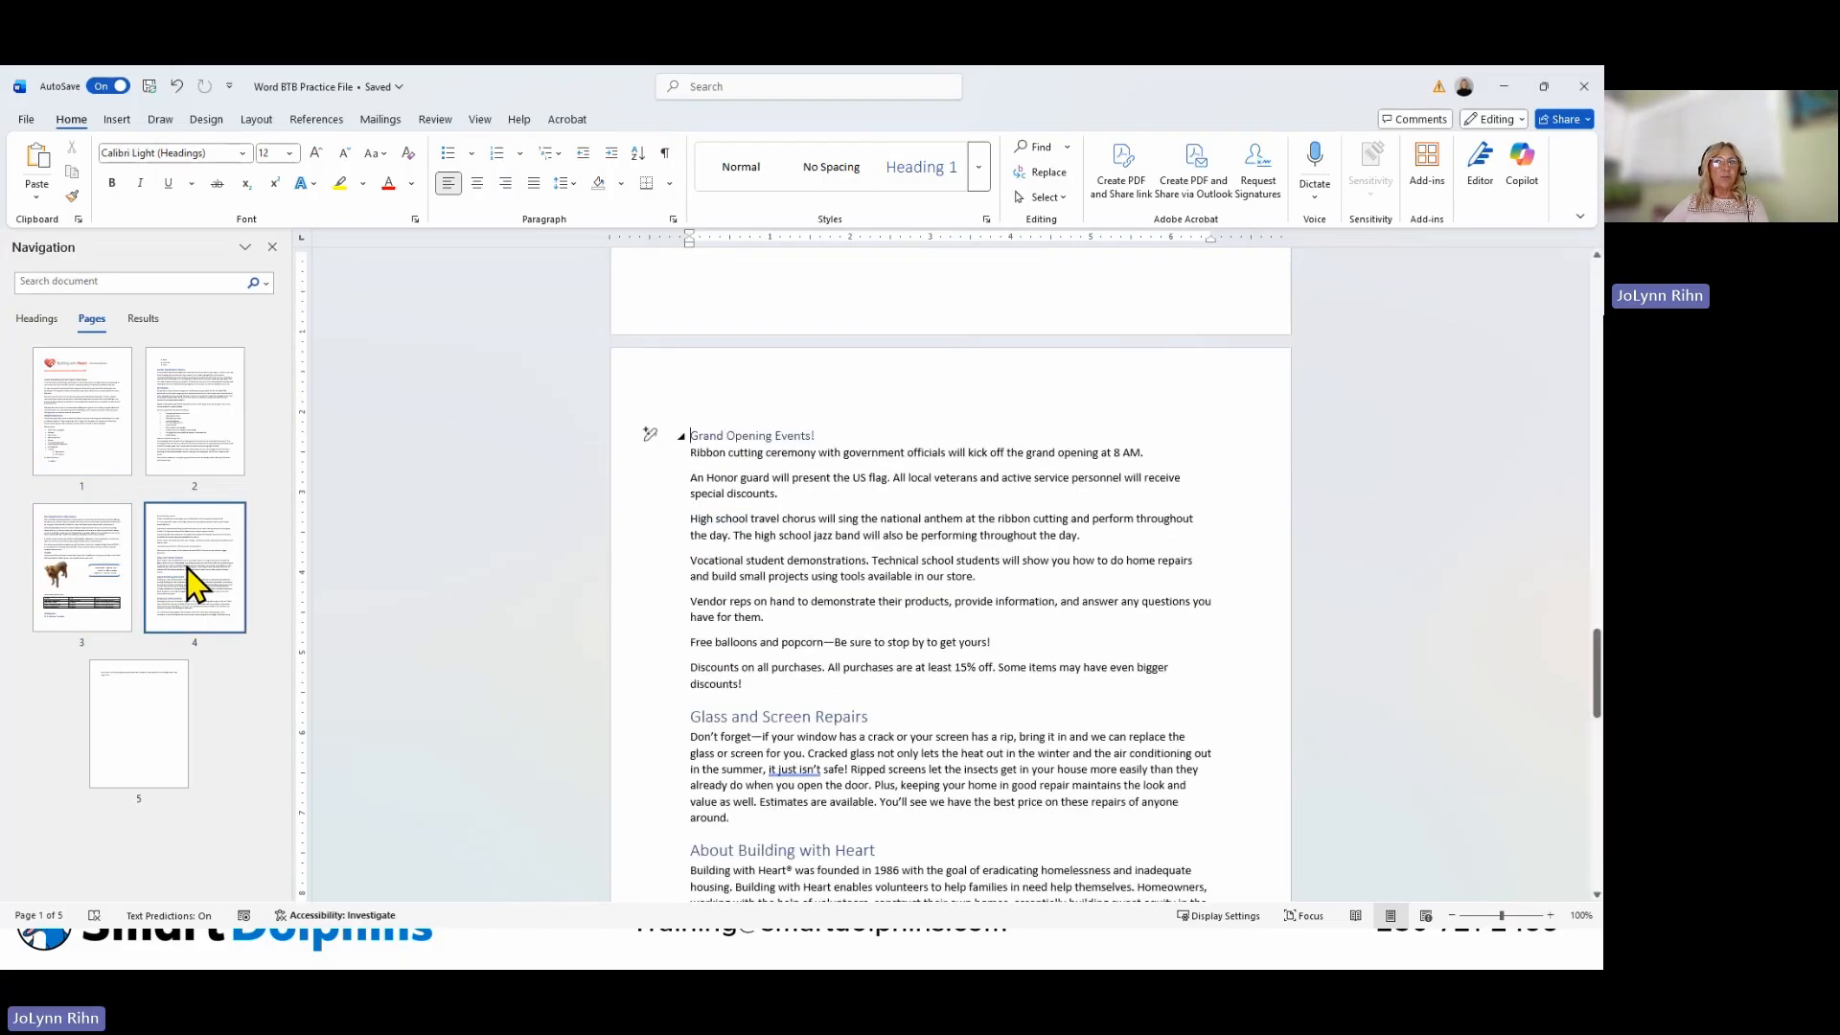
click(203, 445)
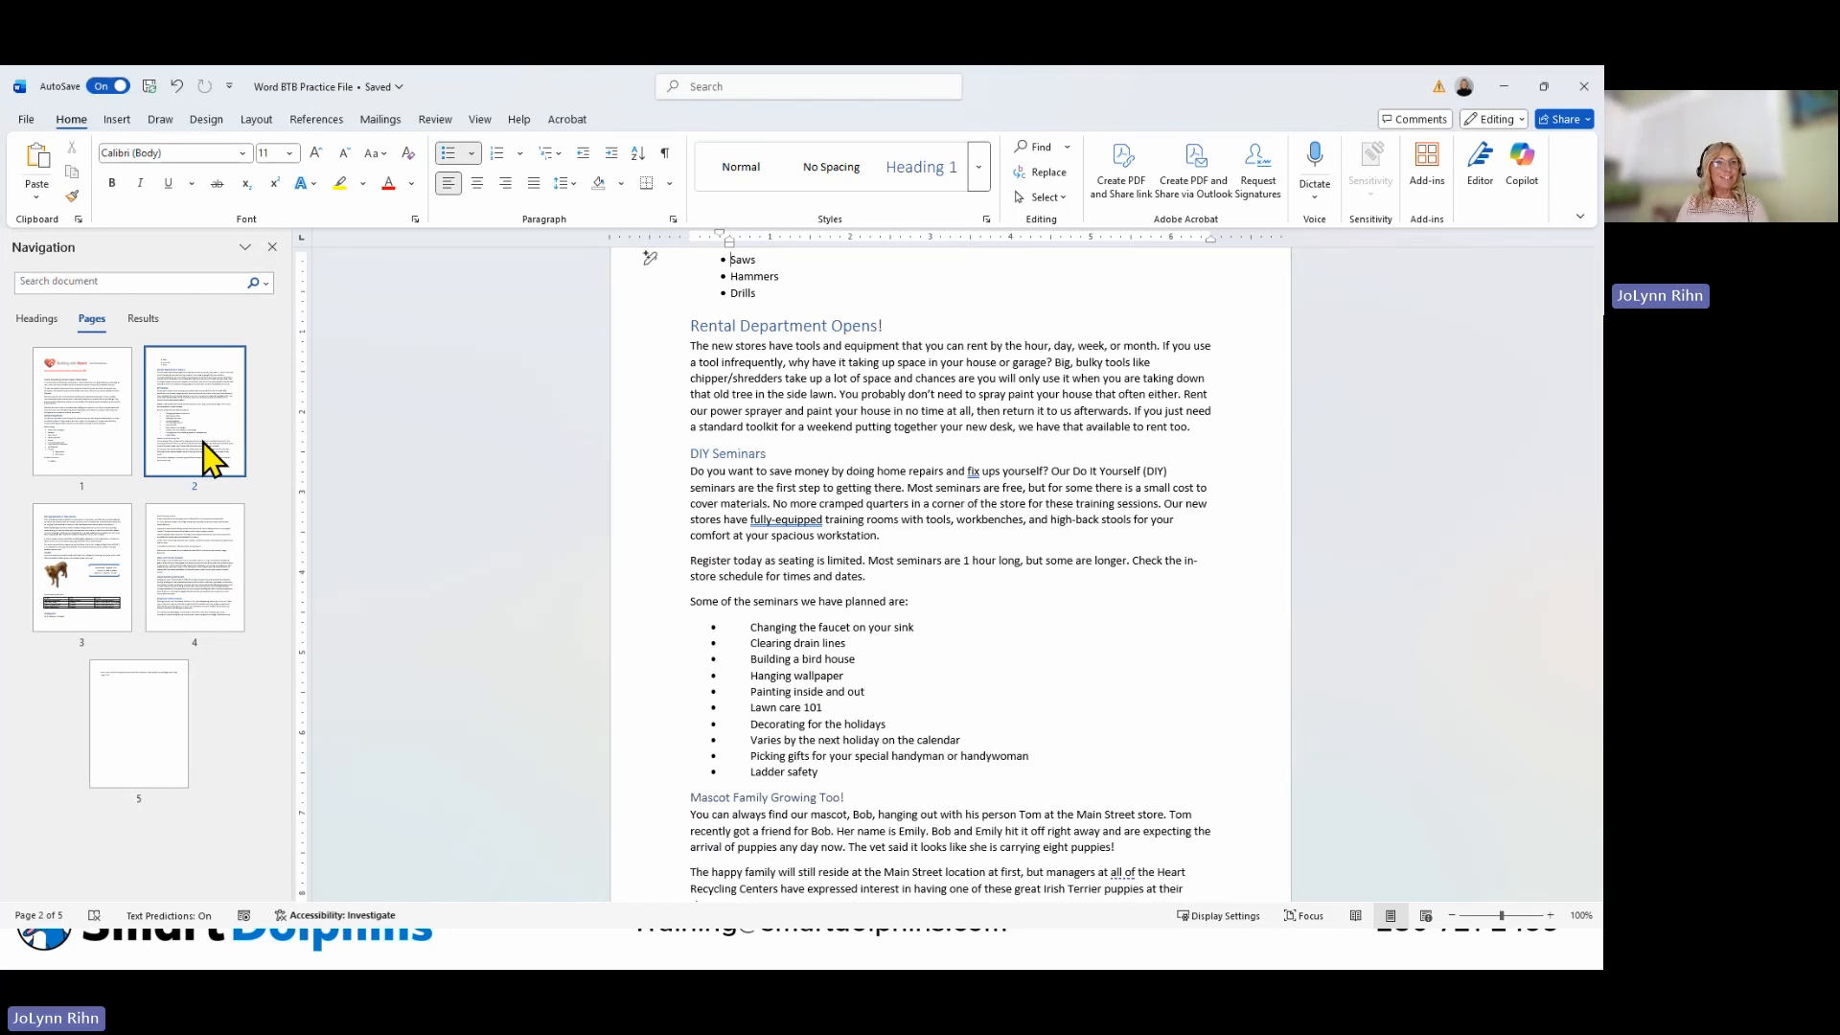
click(88, 410)
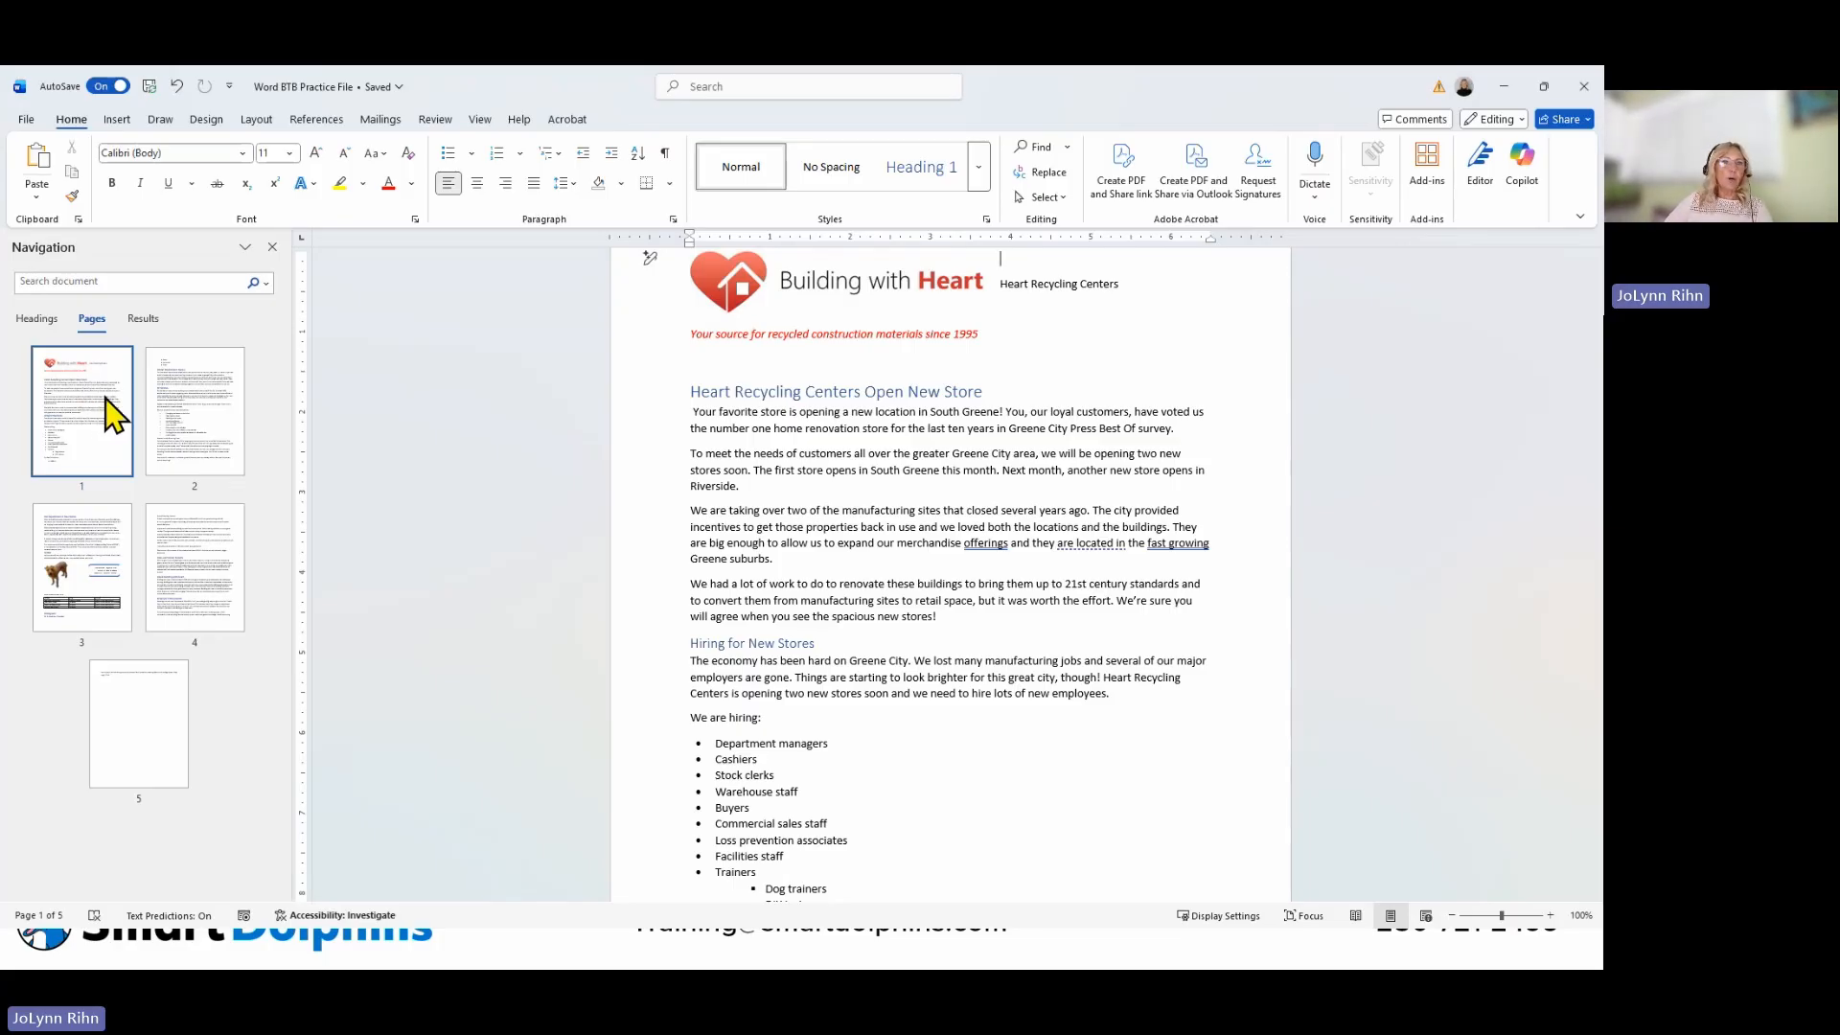
Search the document for "depar", visit the matches in "Rental Department Opens!" and the pet department paragraph, and clear the search.
click(119, 281)
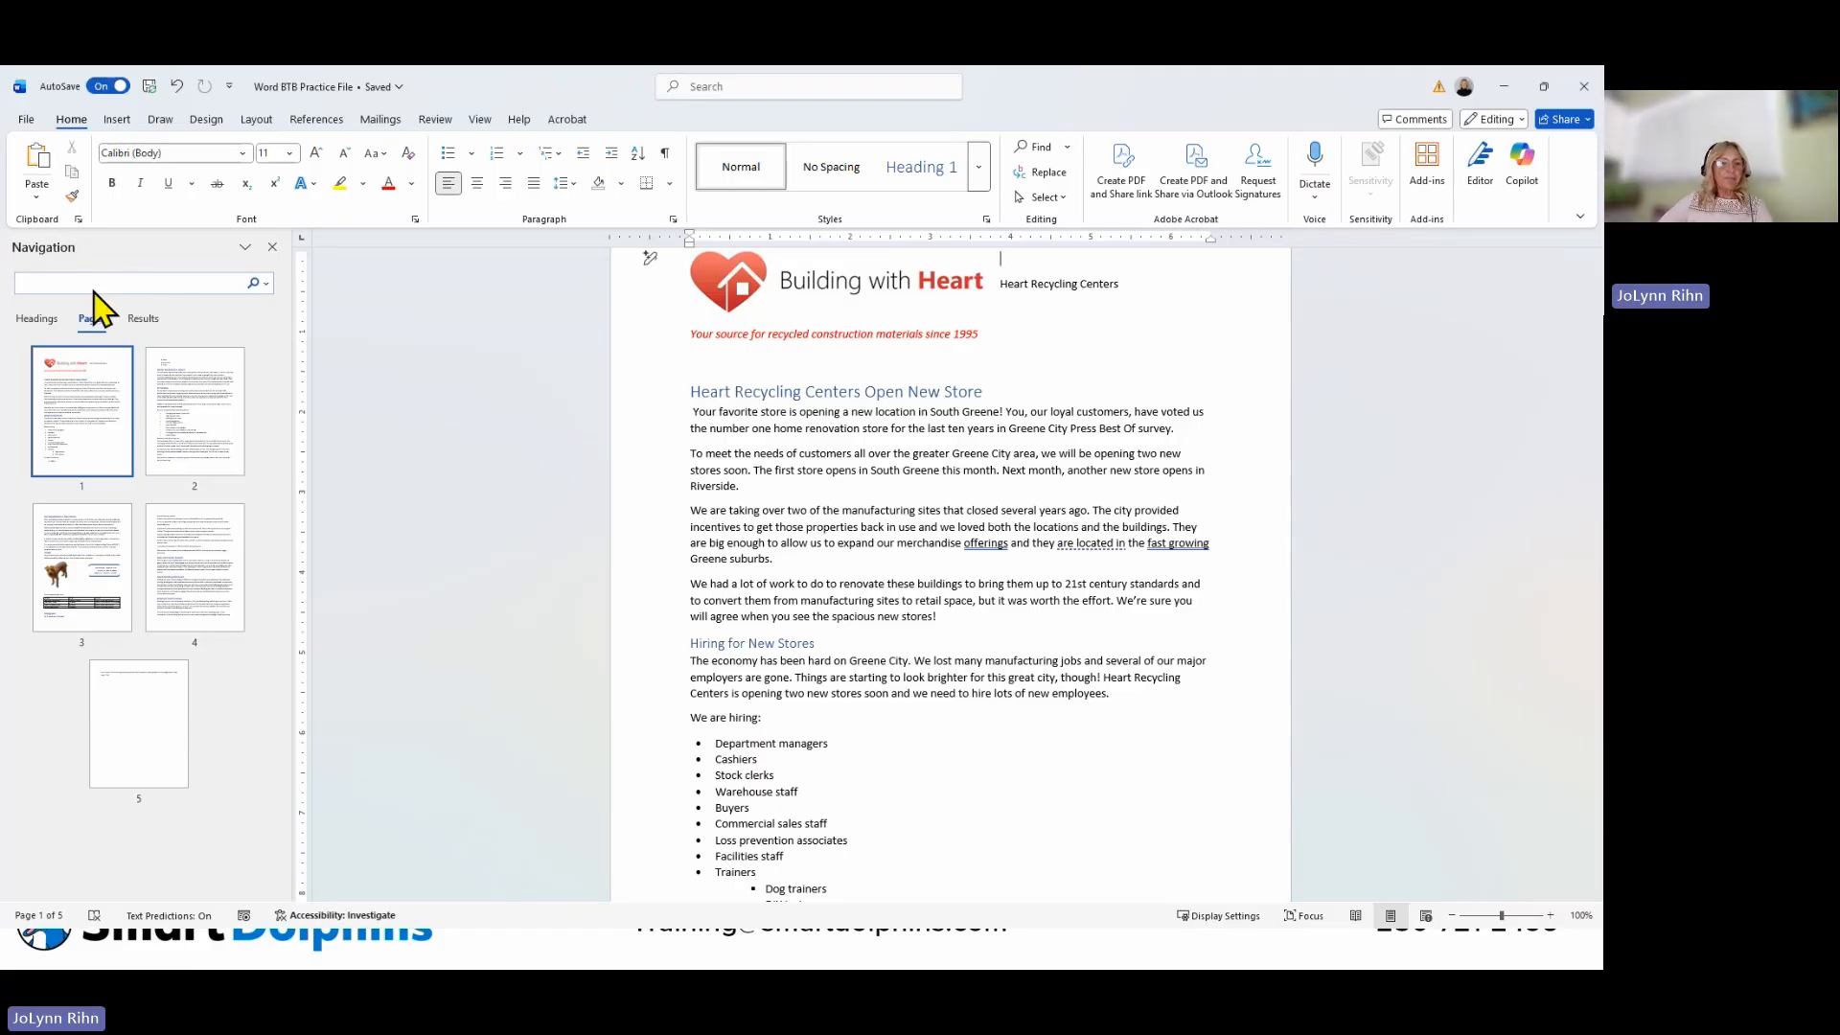
text(depar)
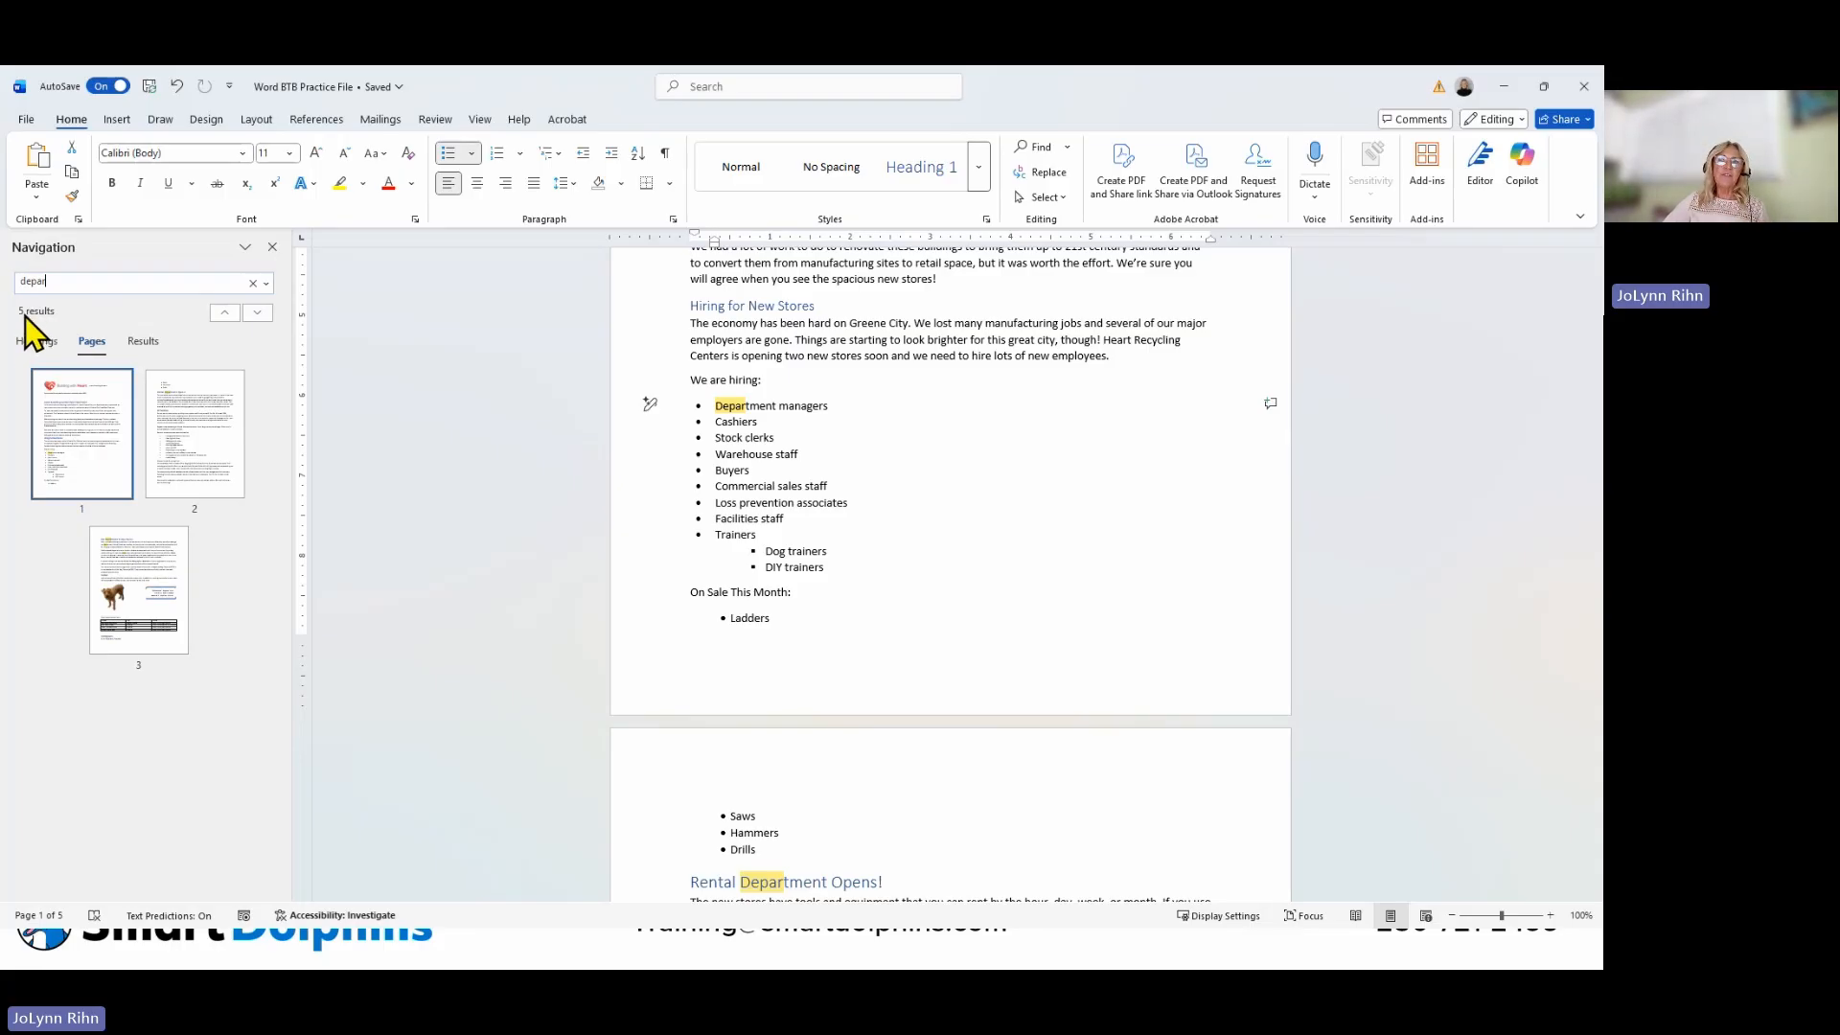
click(143, 342)
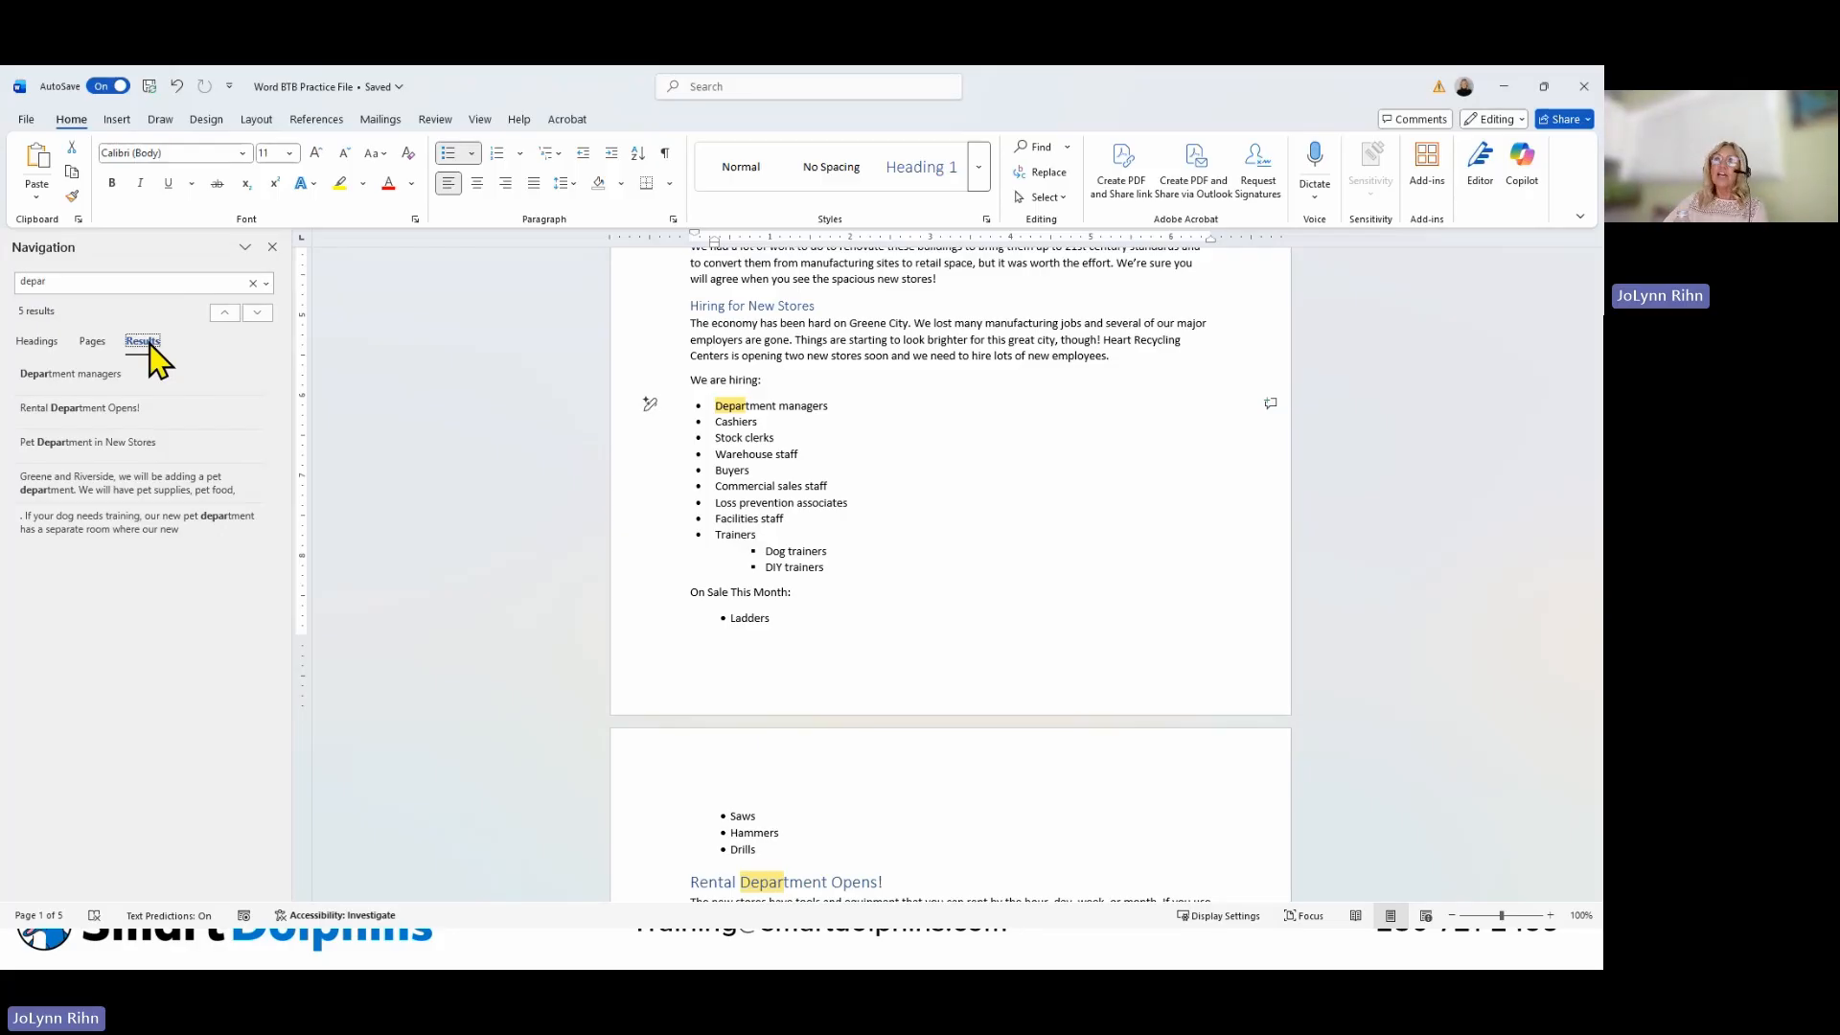
click(95, 411)
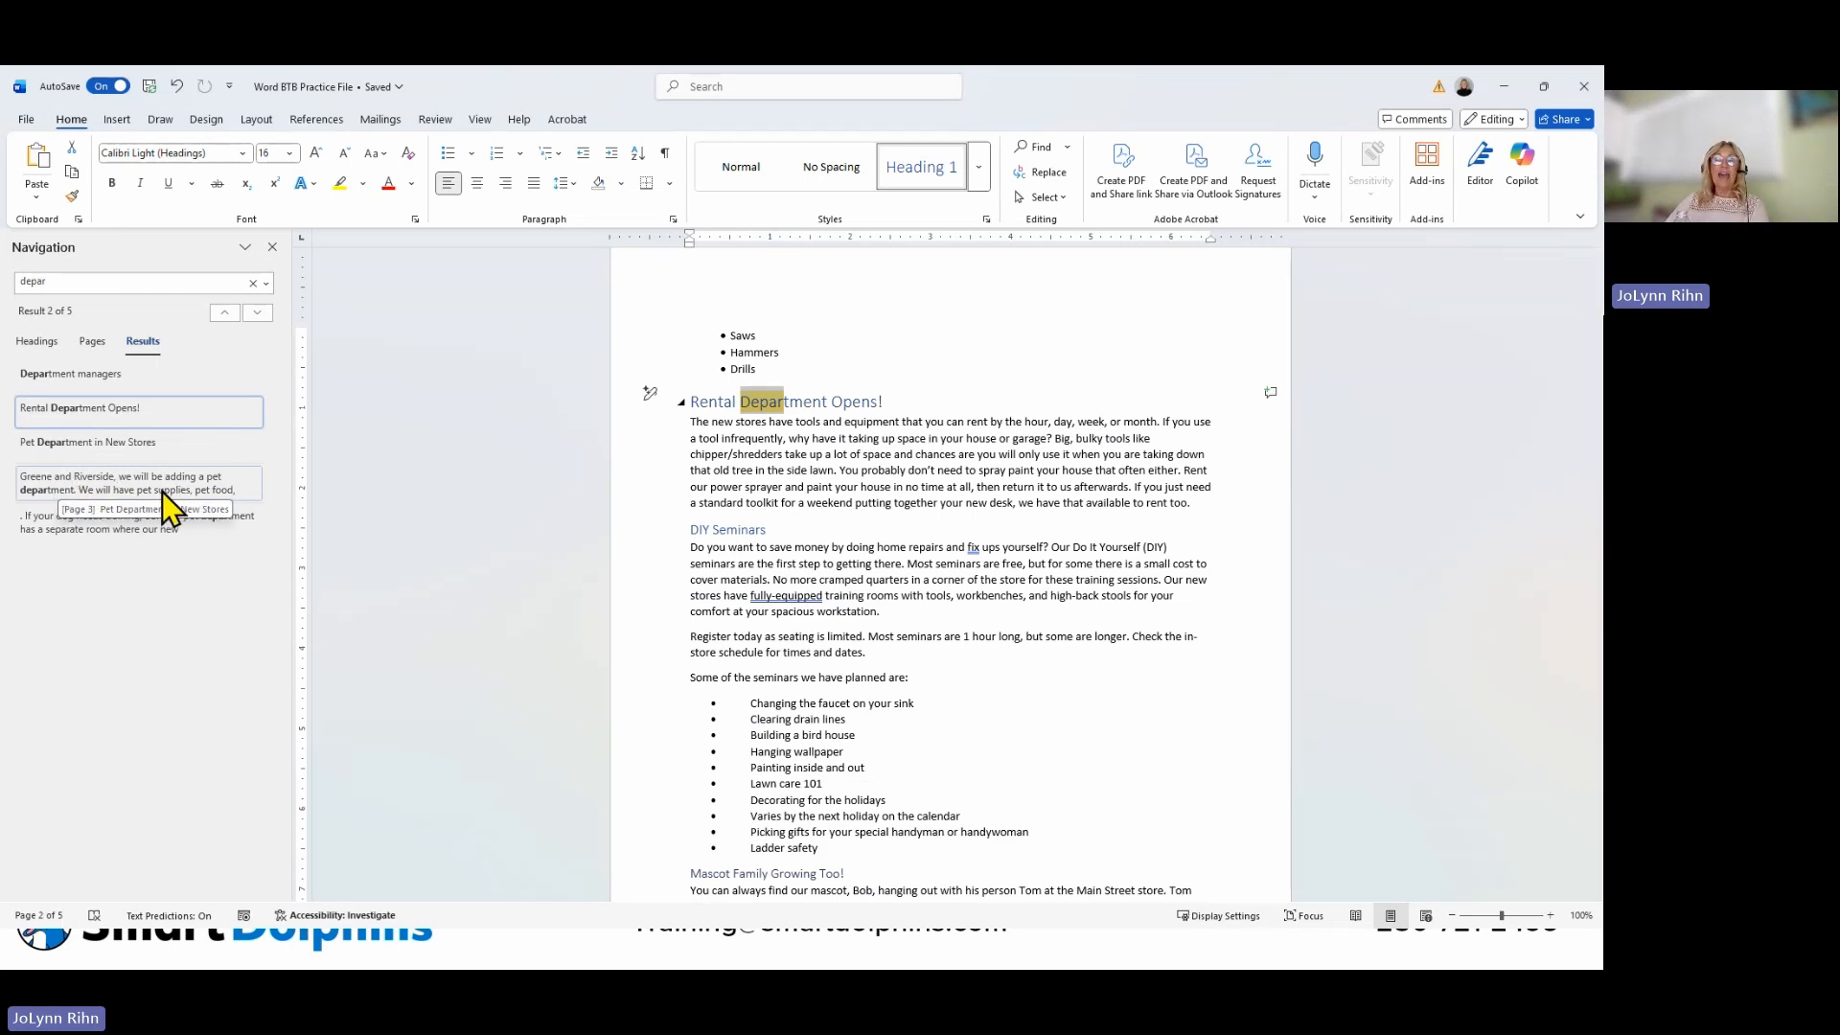
click(106, 491)
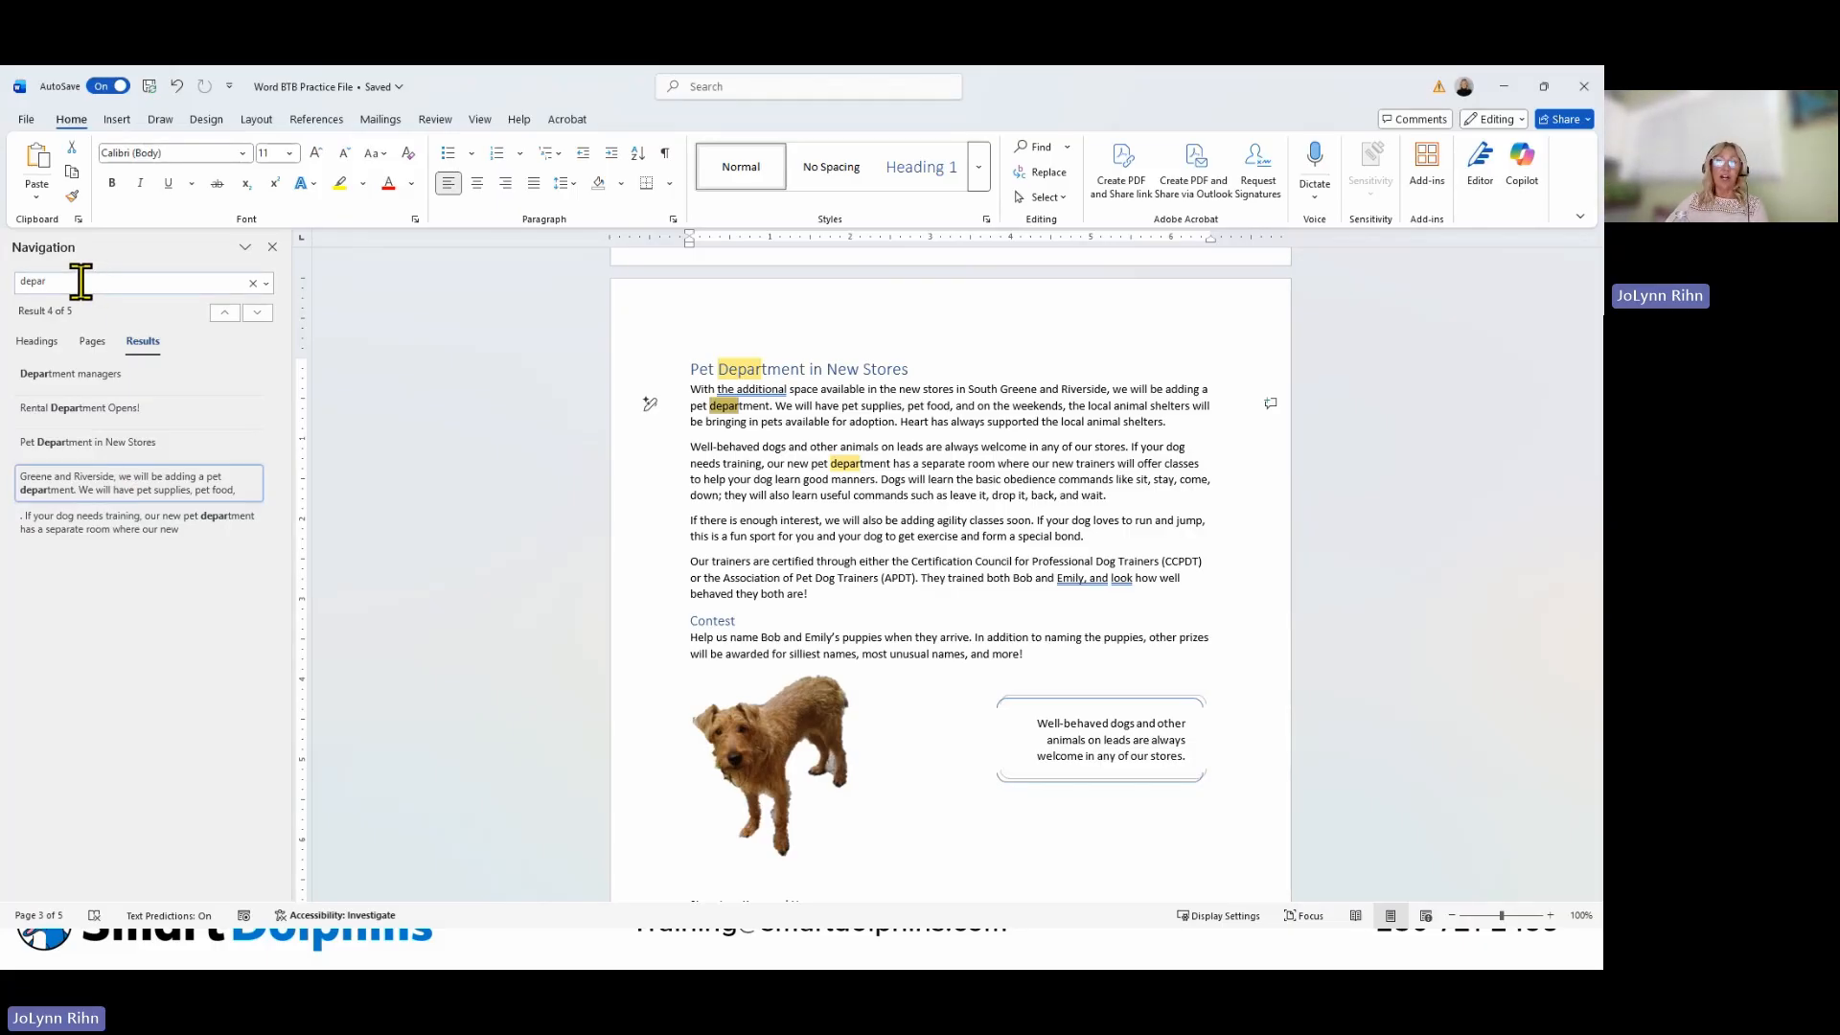
click(254, 284)
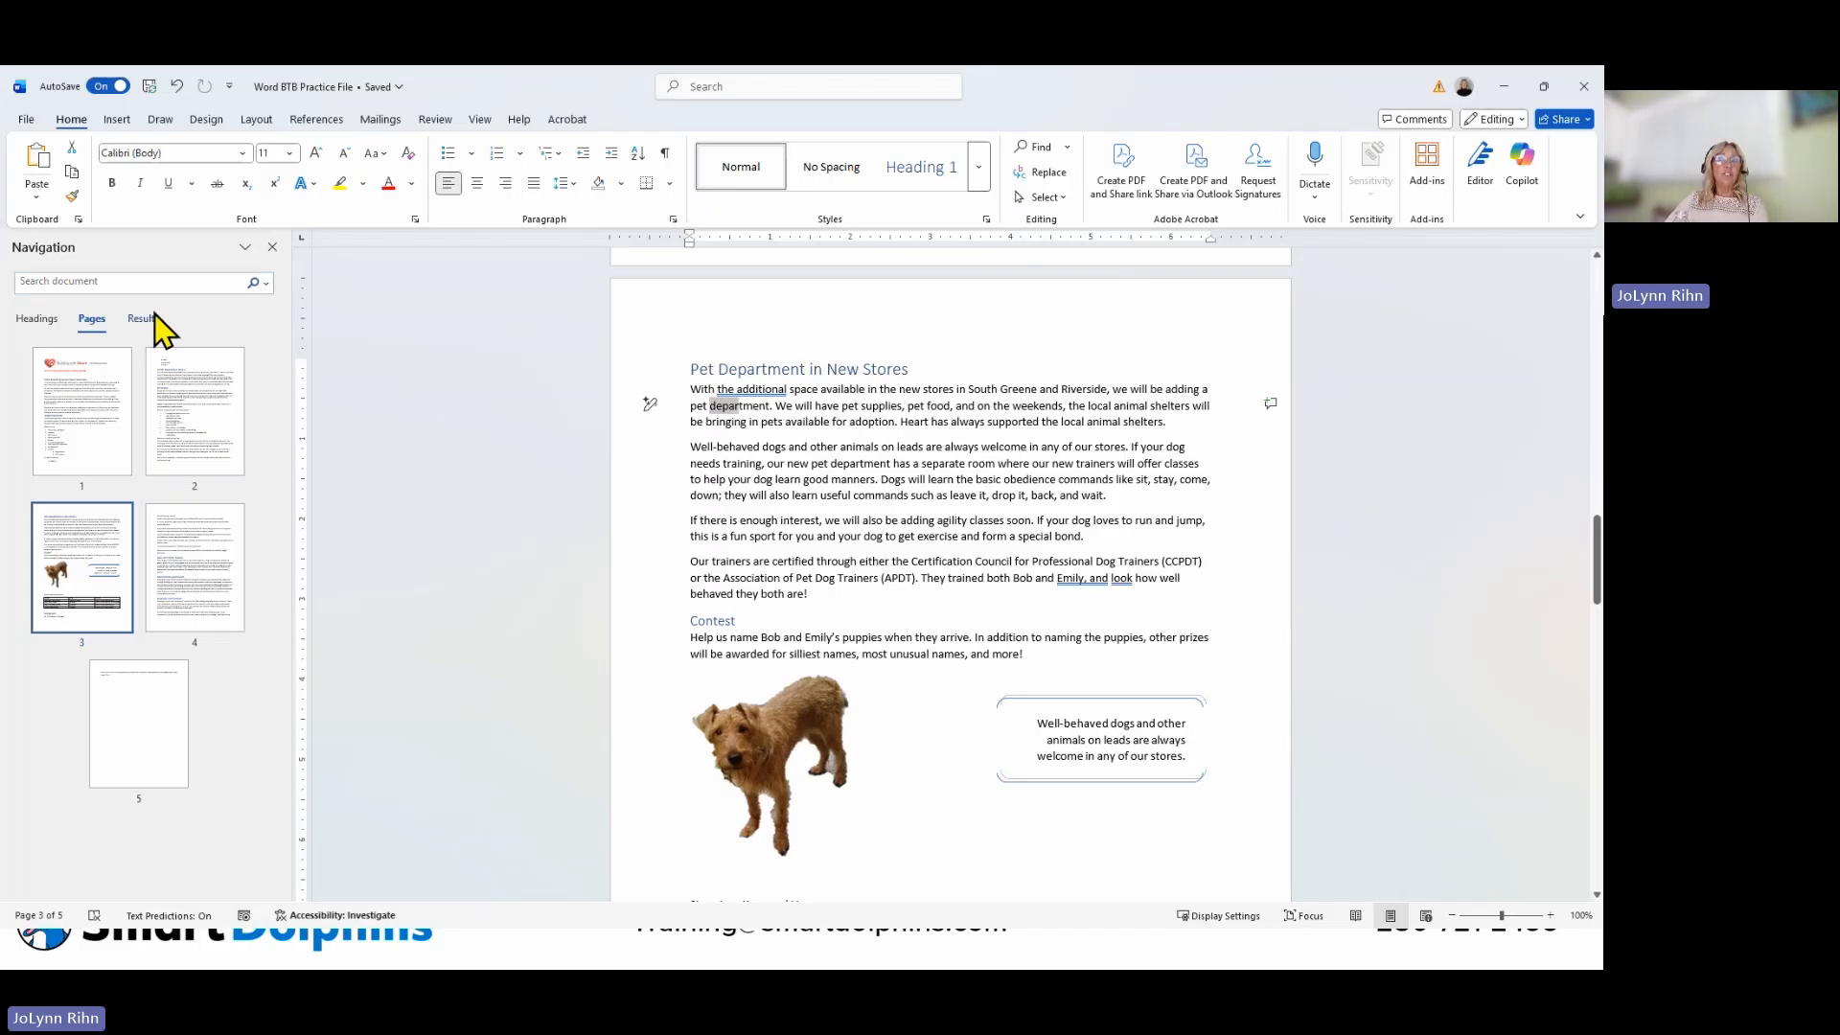
Move the "Pet Department in New Stores" section above "Rental Department Opens!" in the headings outline and return to the document's beginning.
click(36, 322)
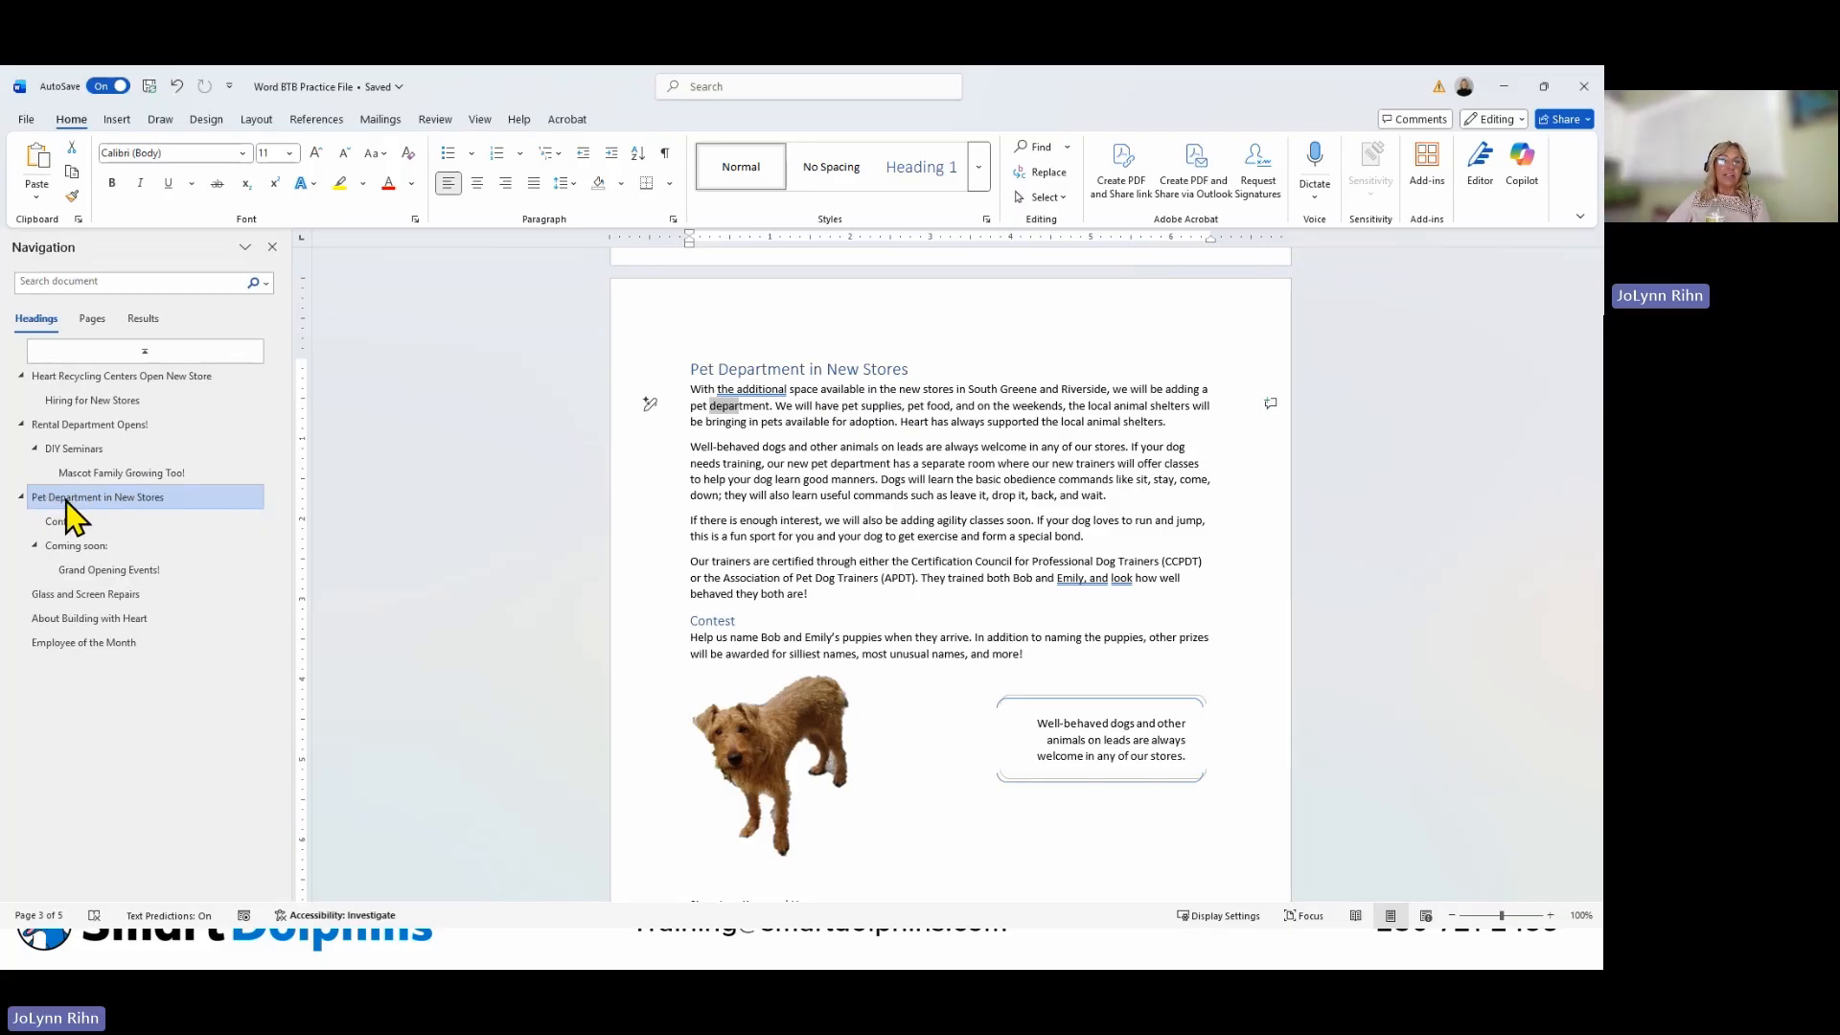
drag(65, 502, 61, 427)
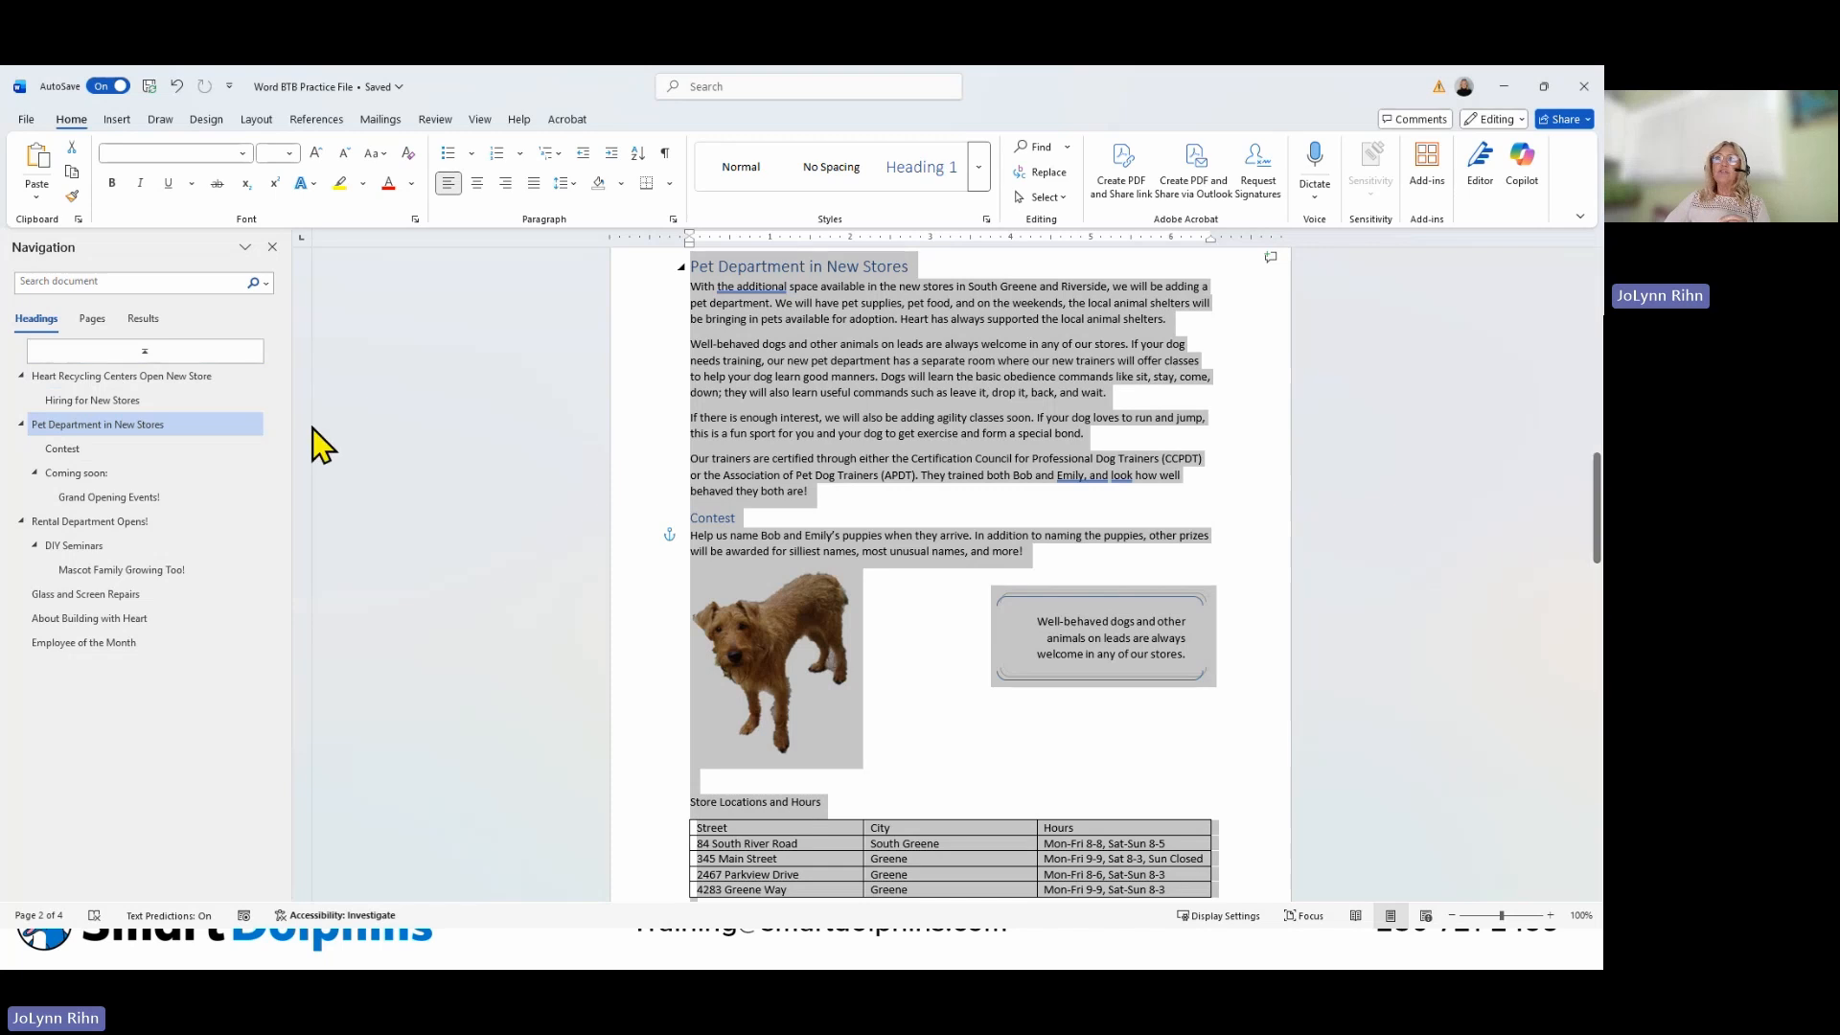
click(160, 377)
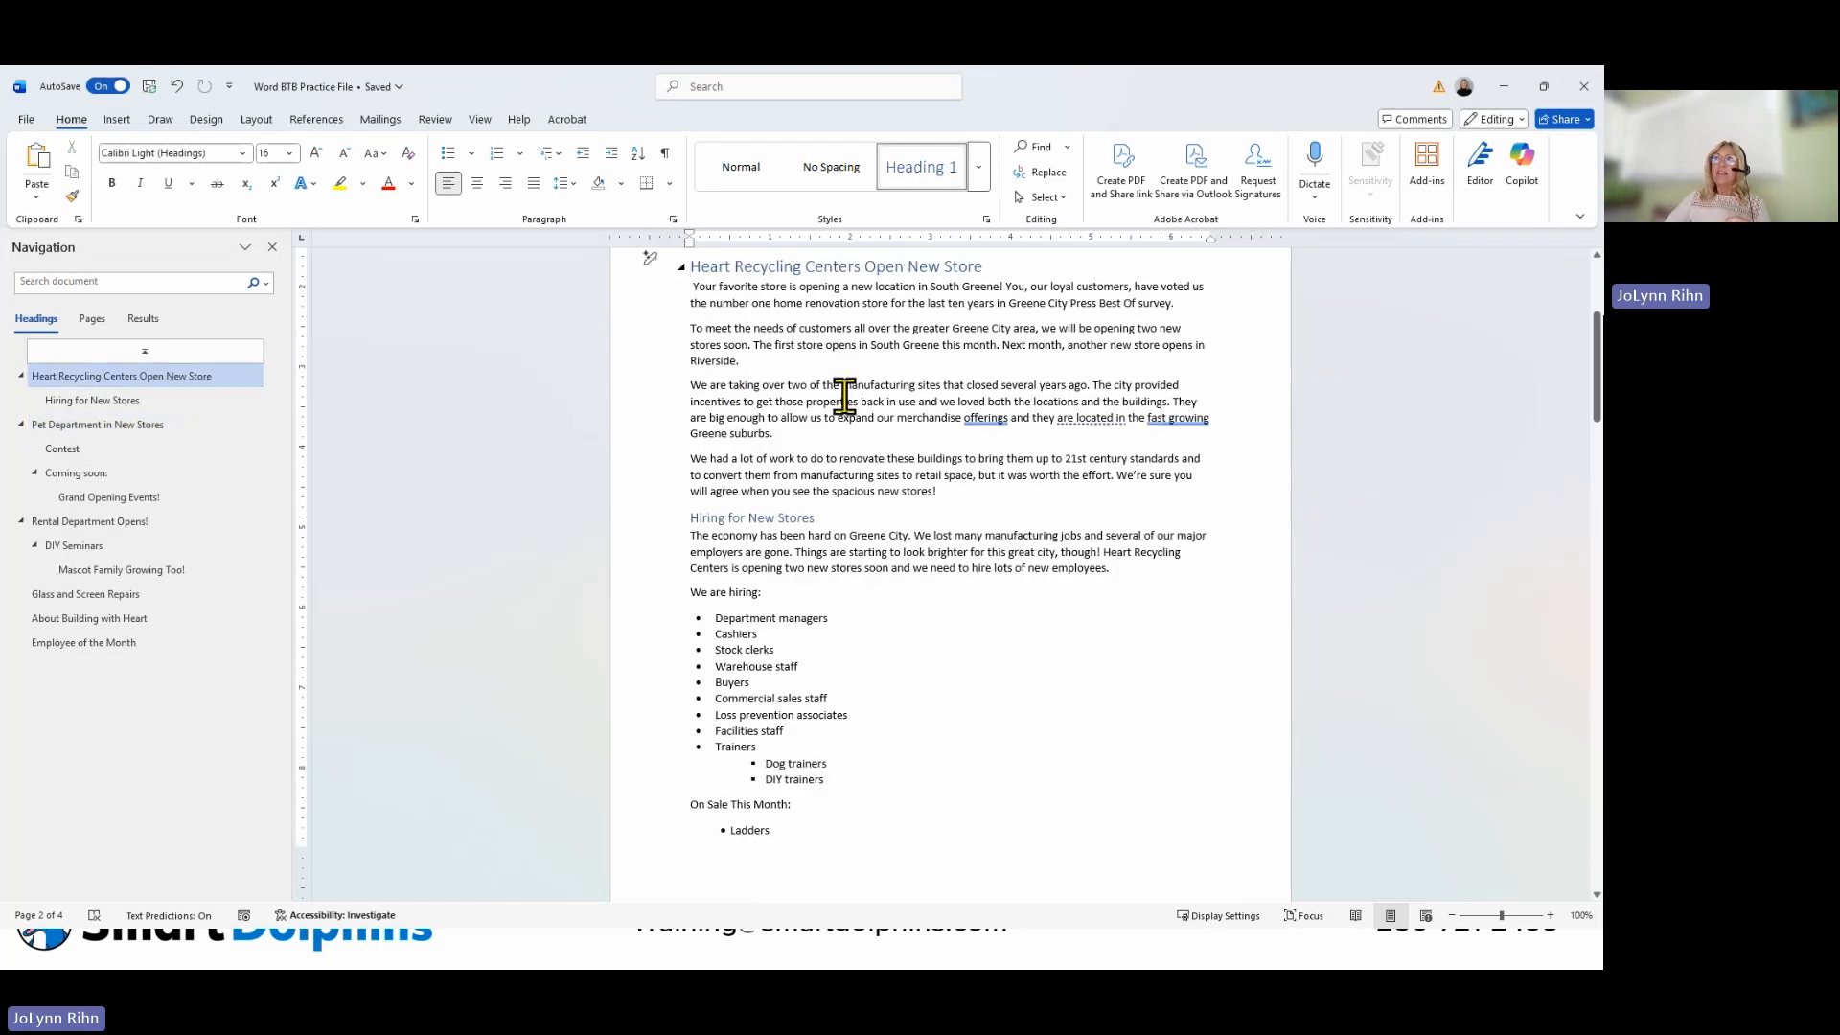
scroll(877, 412, down, 3)
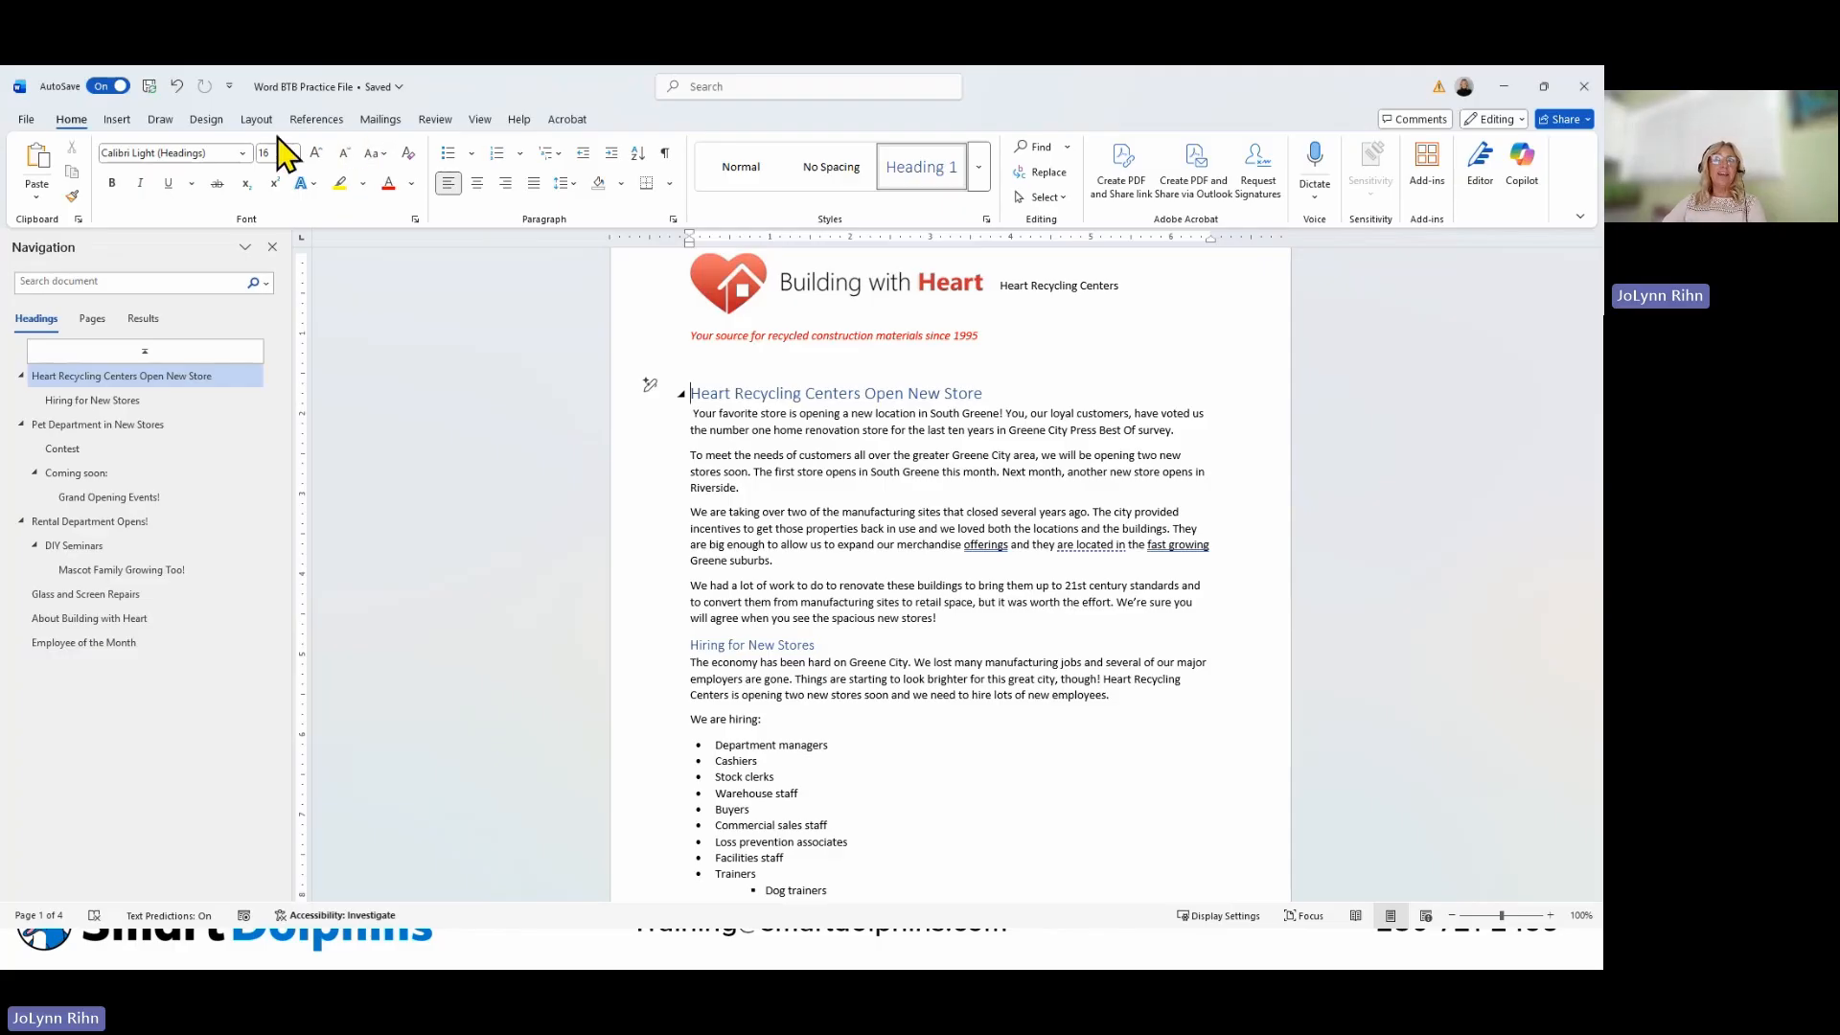
Apply the Office theme to the document.
click(207, 122)
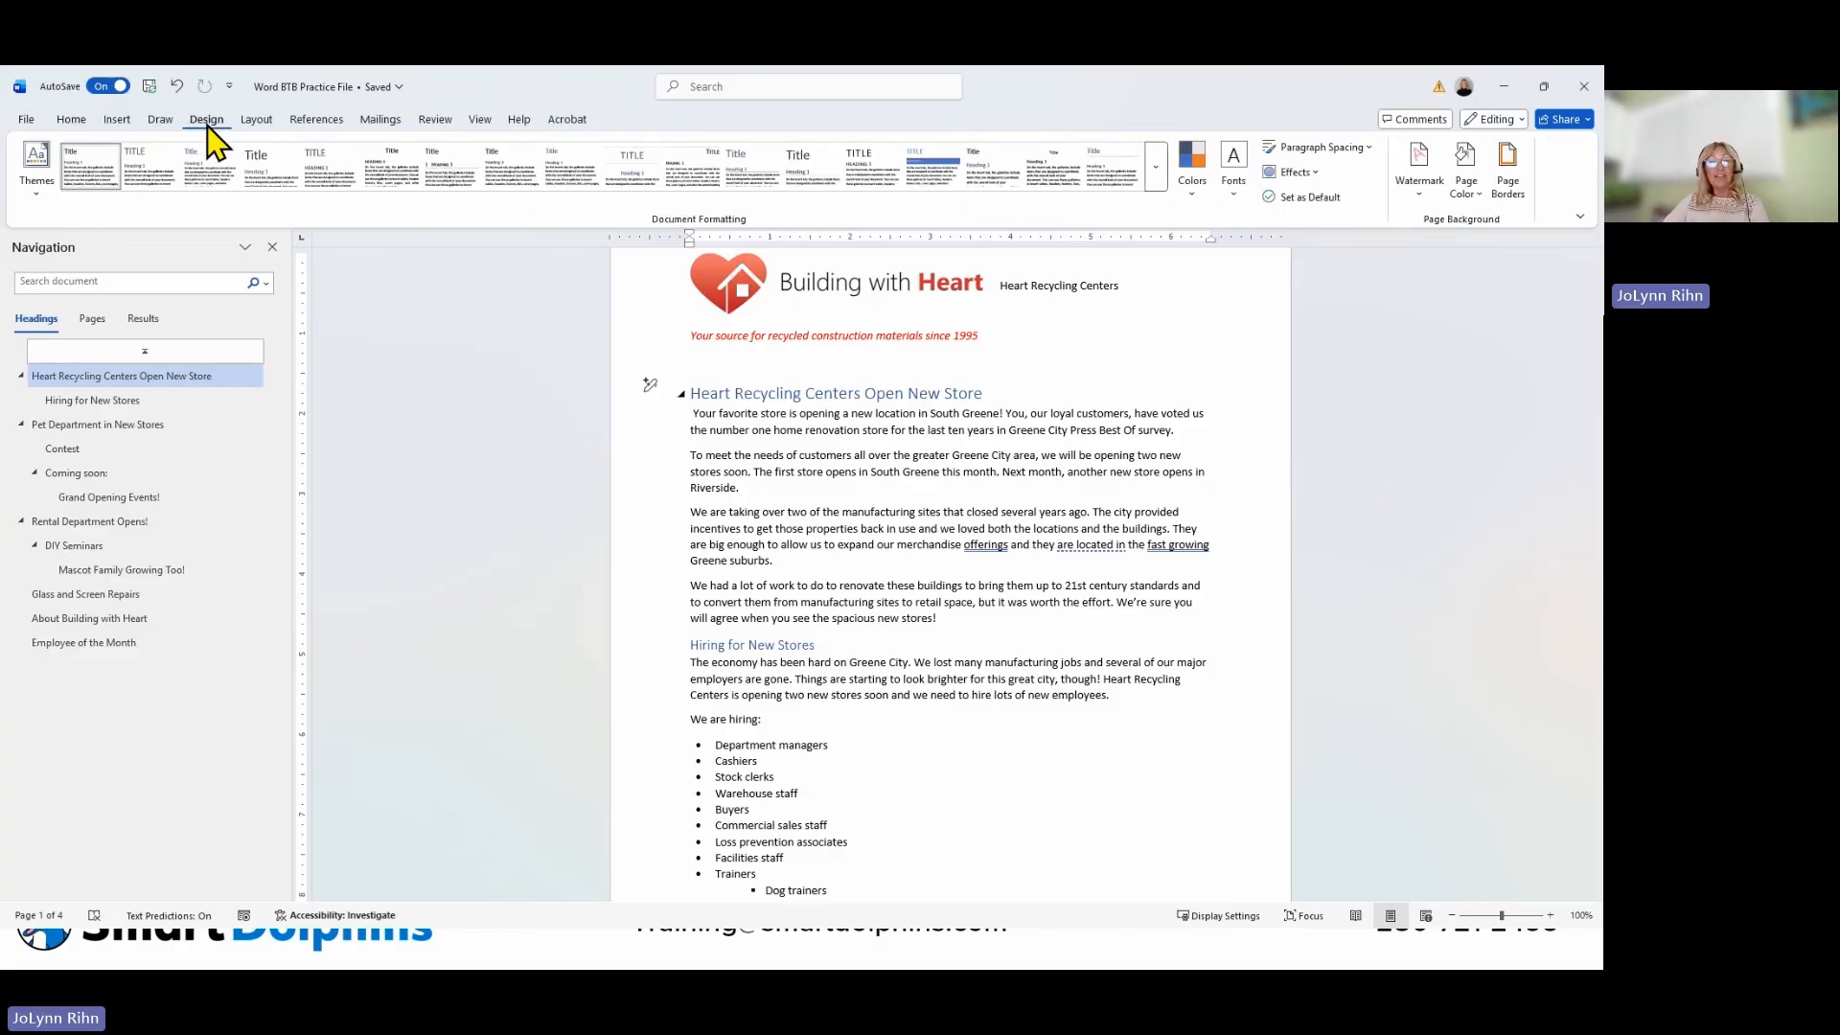
click(39, 192)
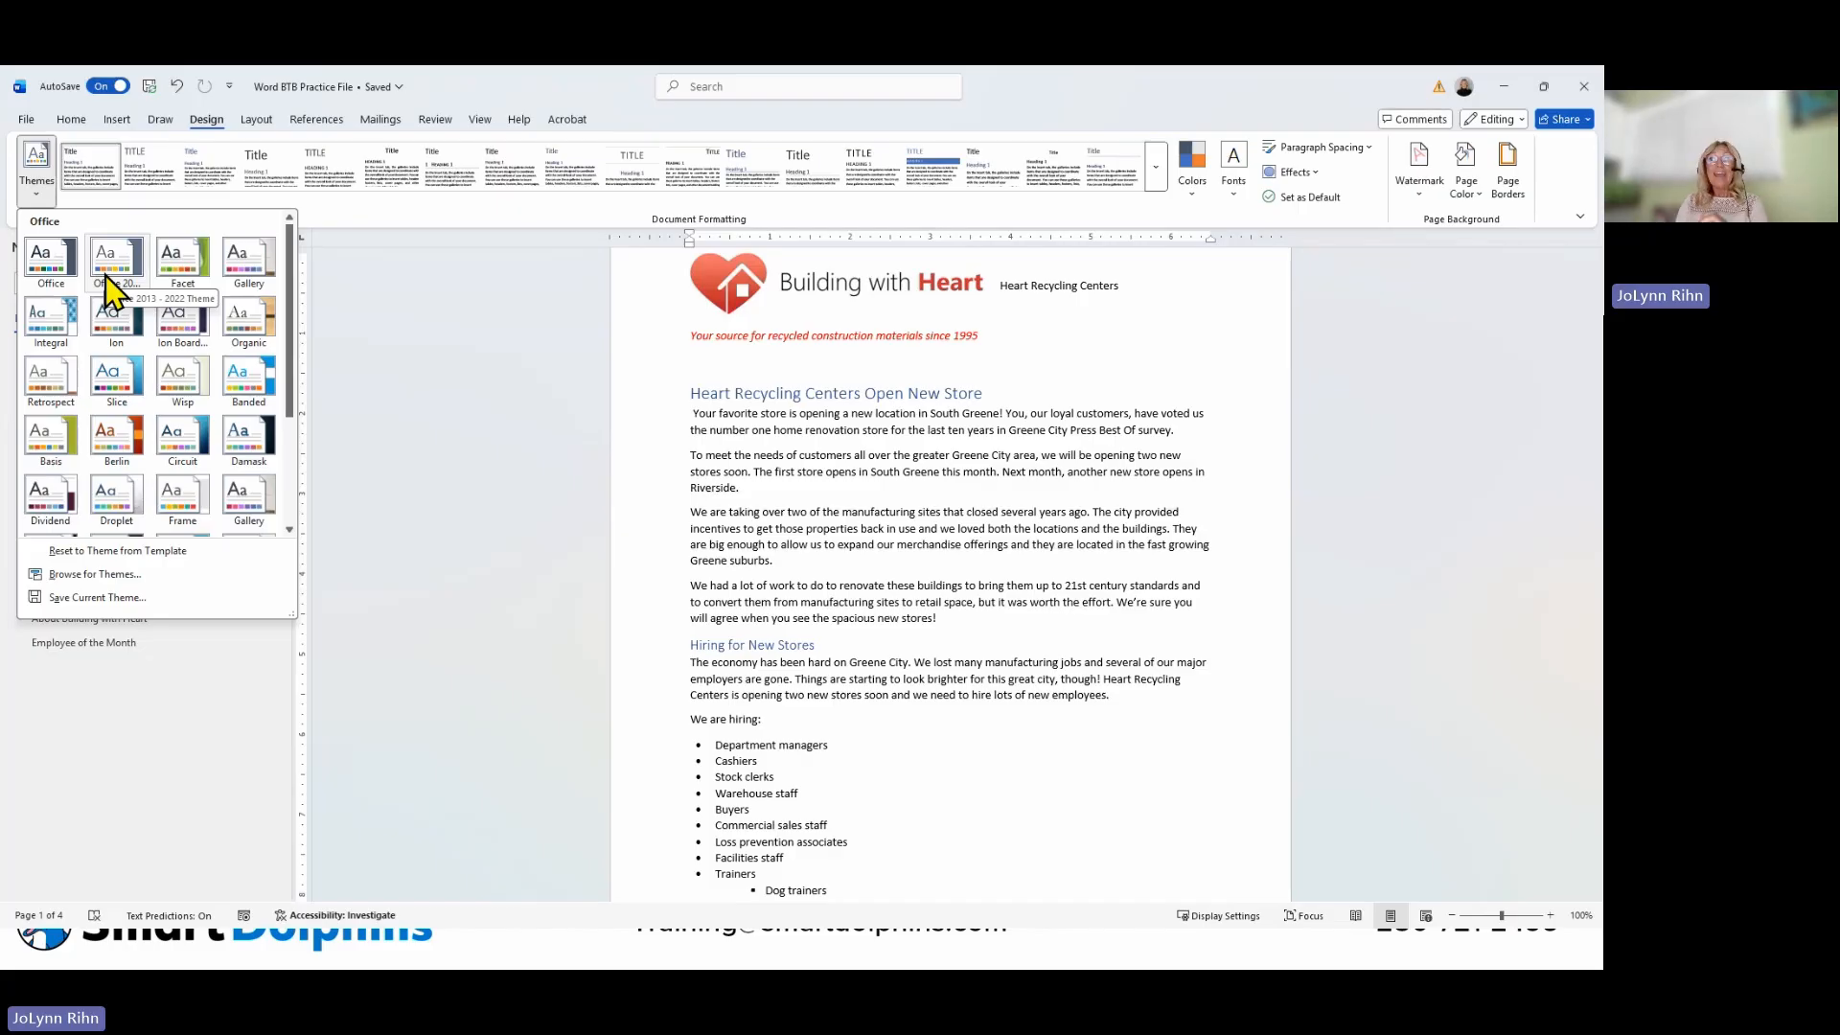
click(46, 285)
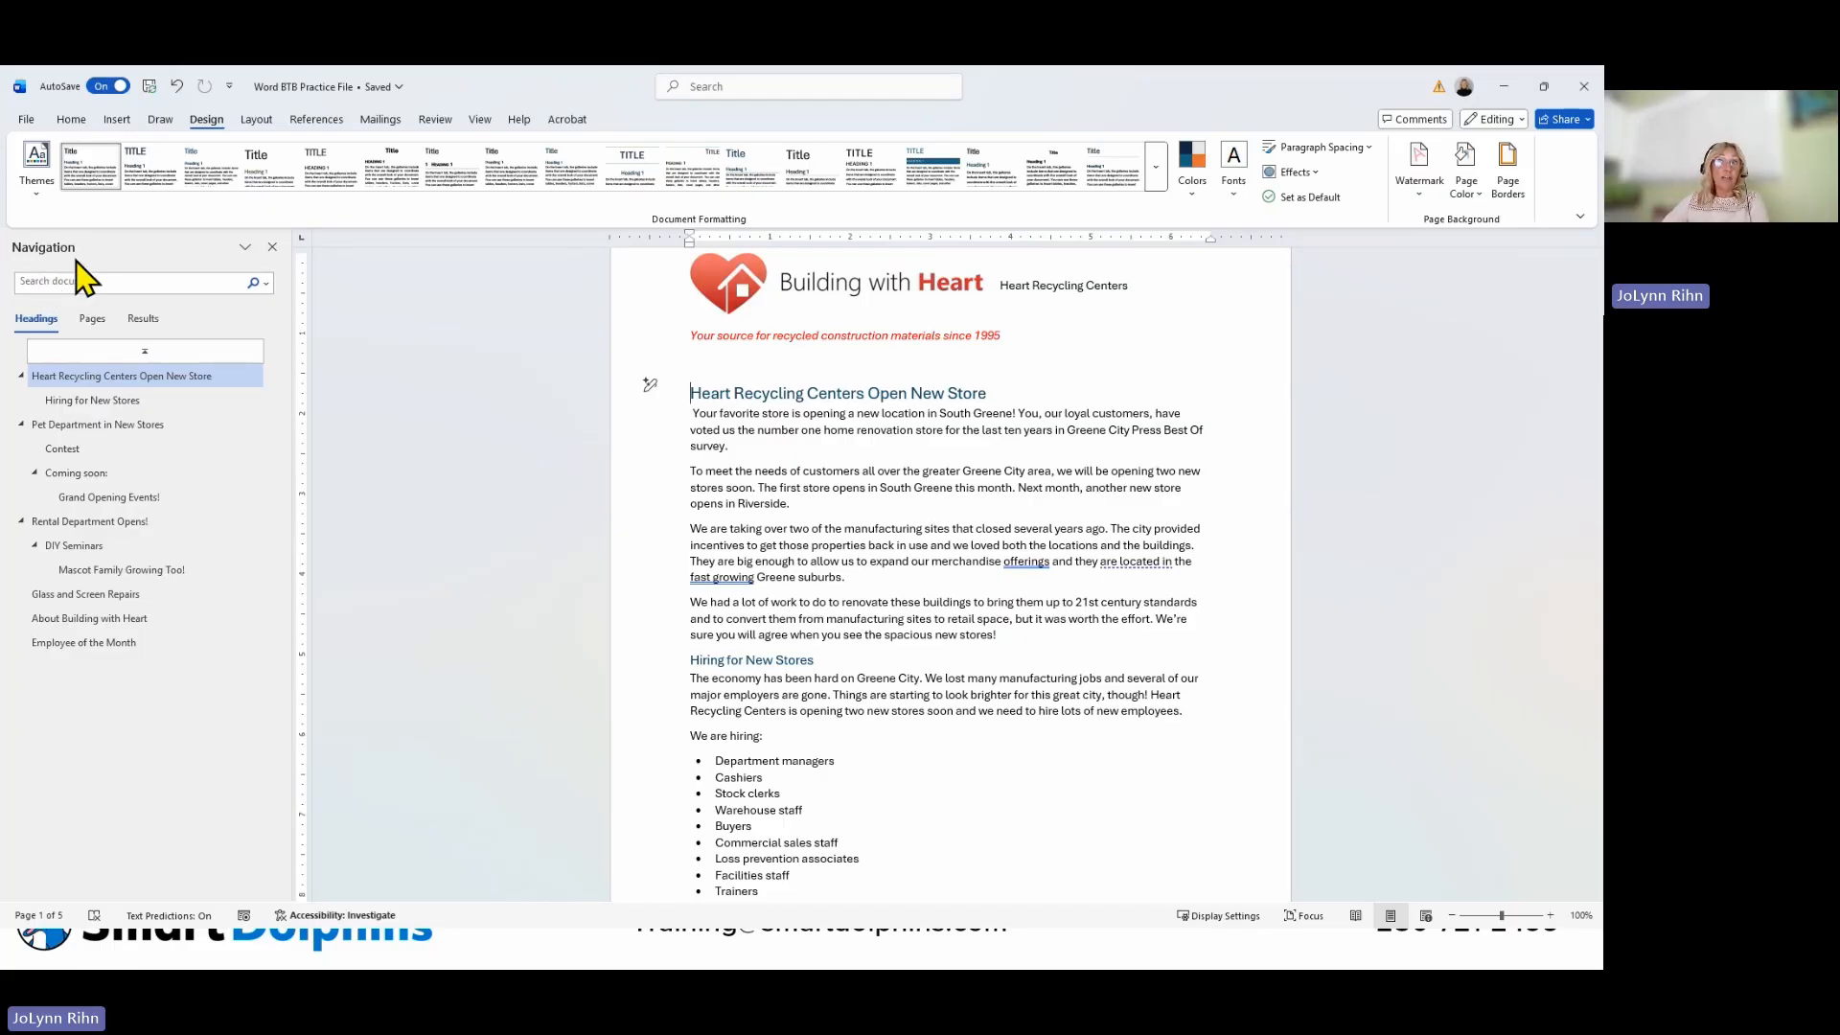
Examine the theme fonts of the first heading and the paragraph below it, and the heading's font colour palette.
click(71, 121)
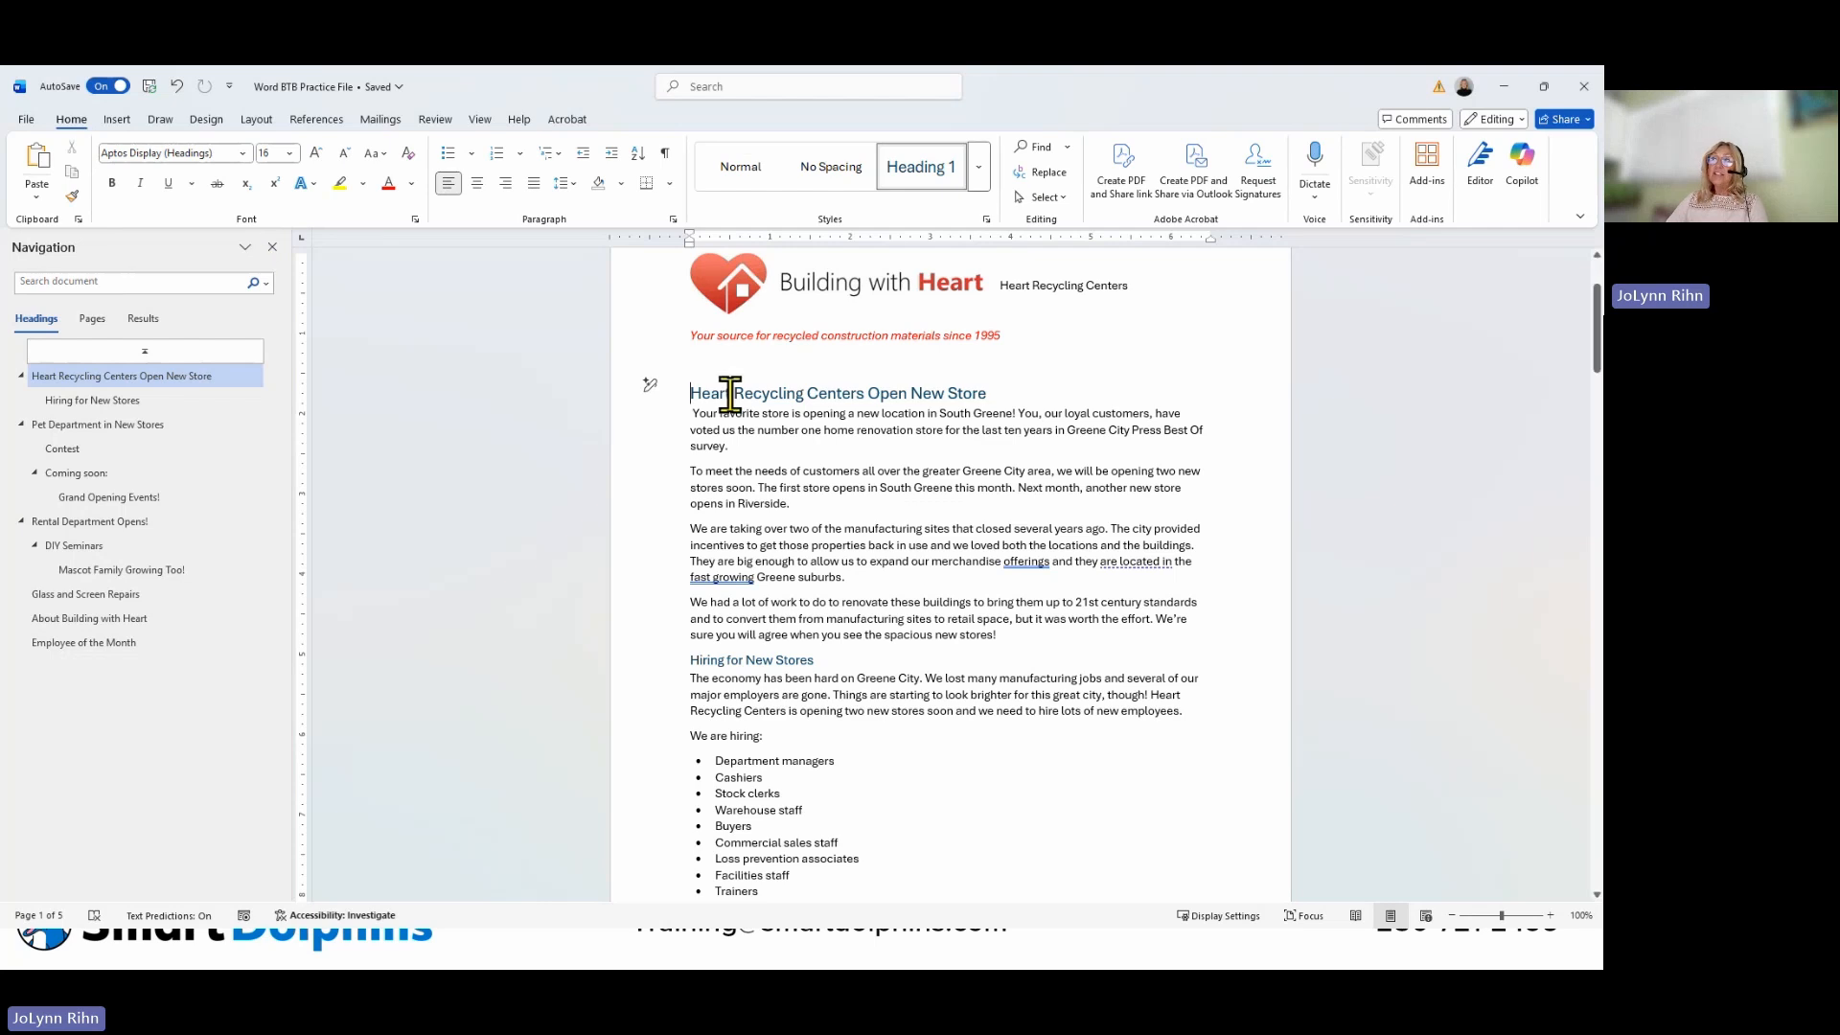
mouse_move(731, 388)
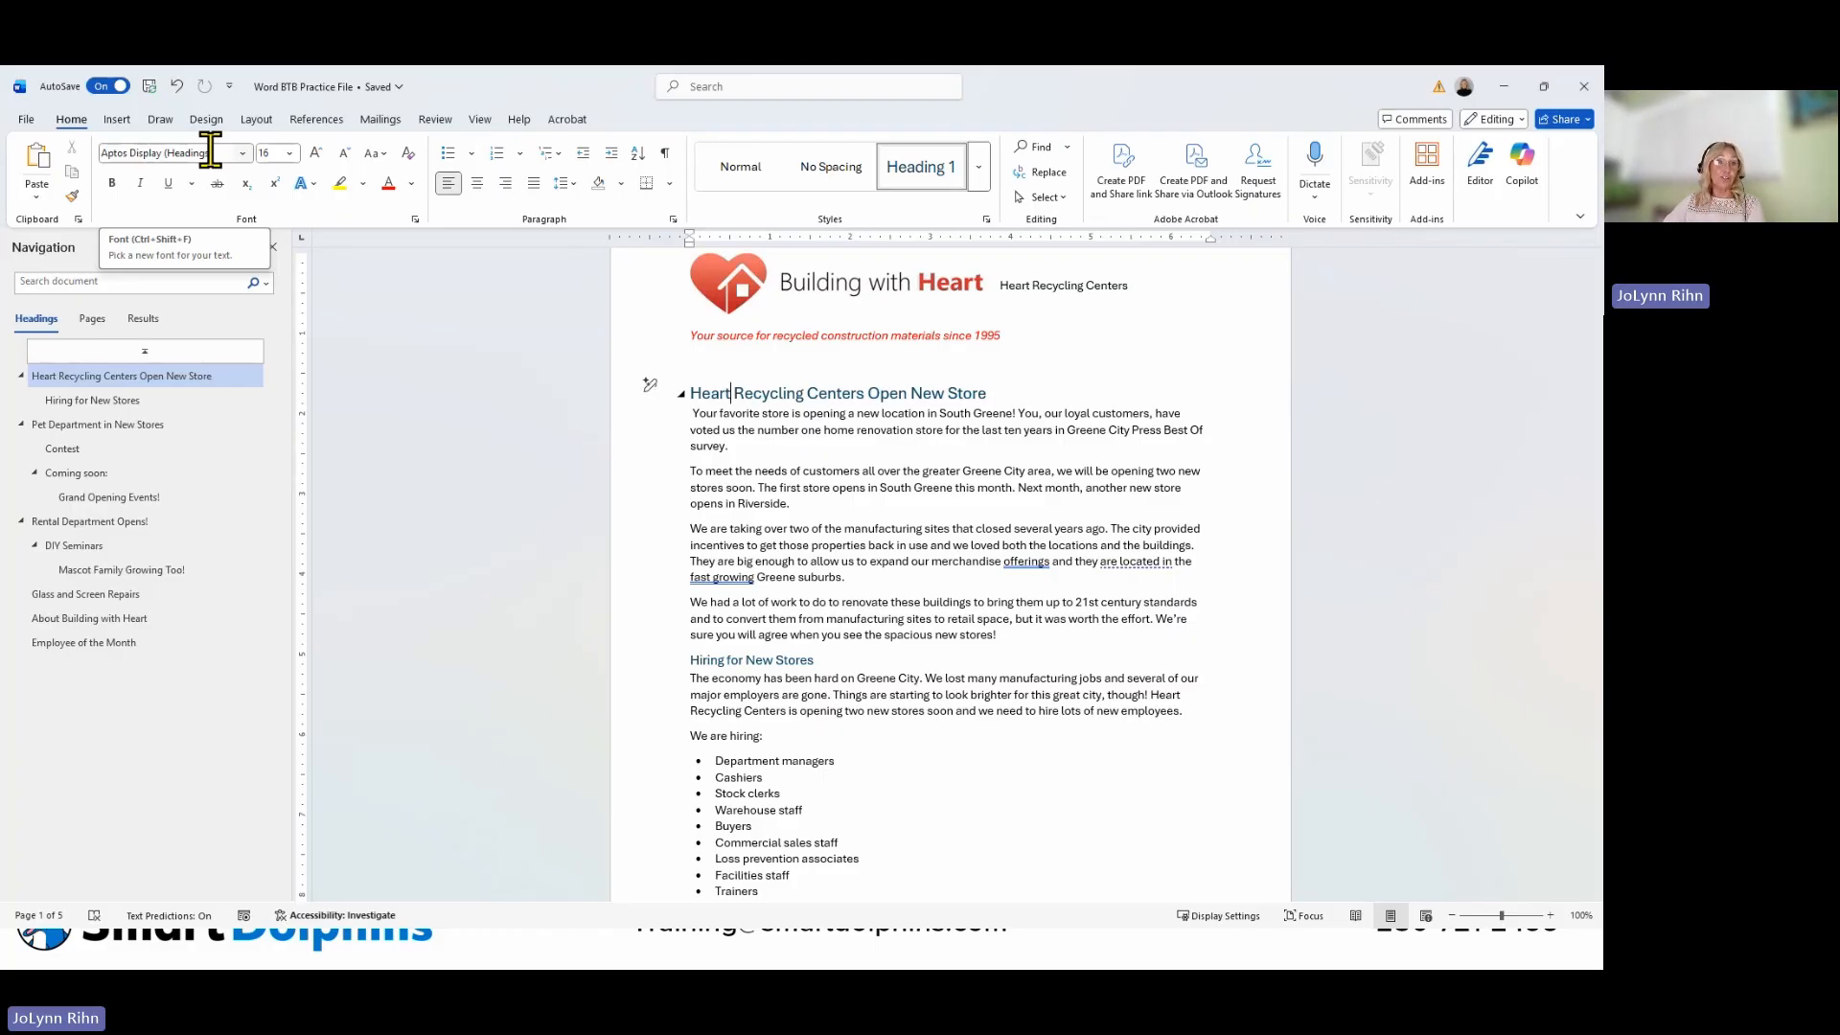
click(776, 422)
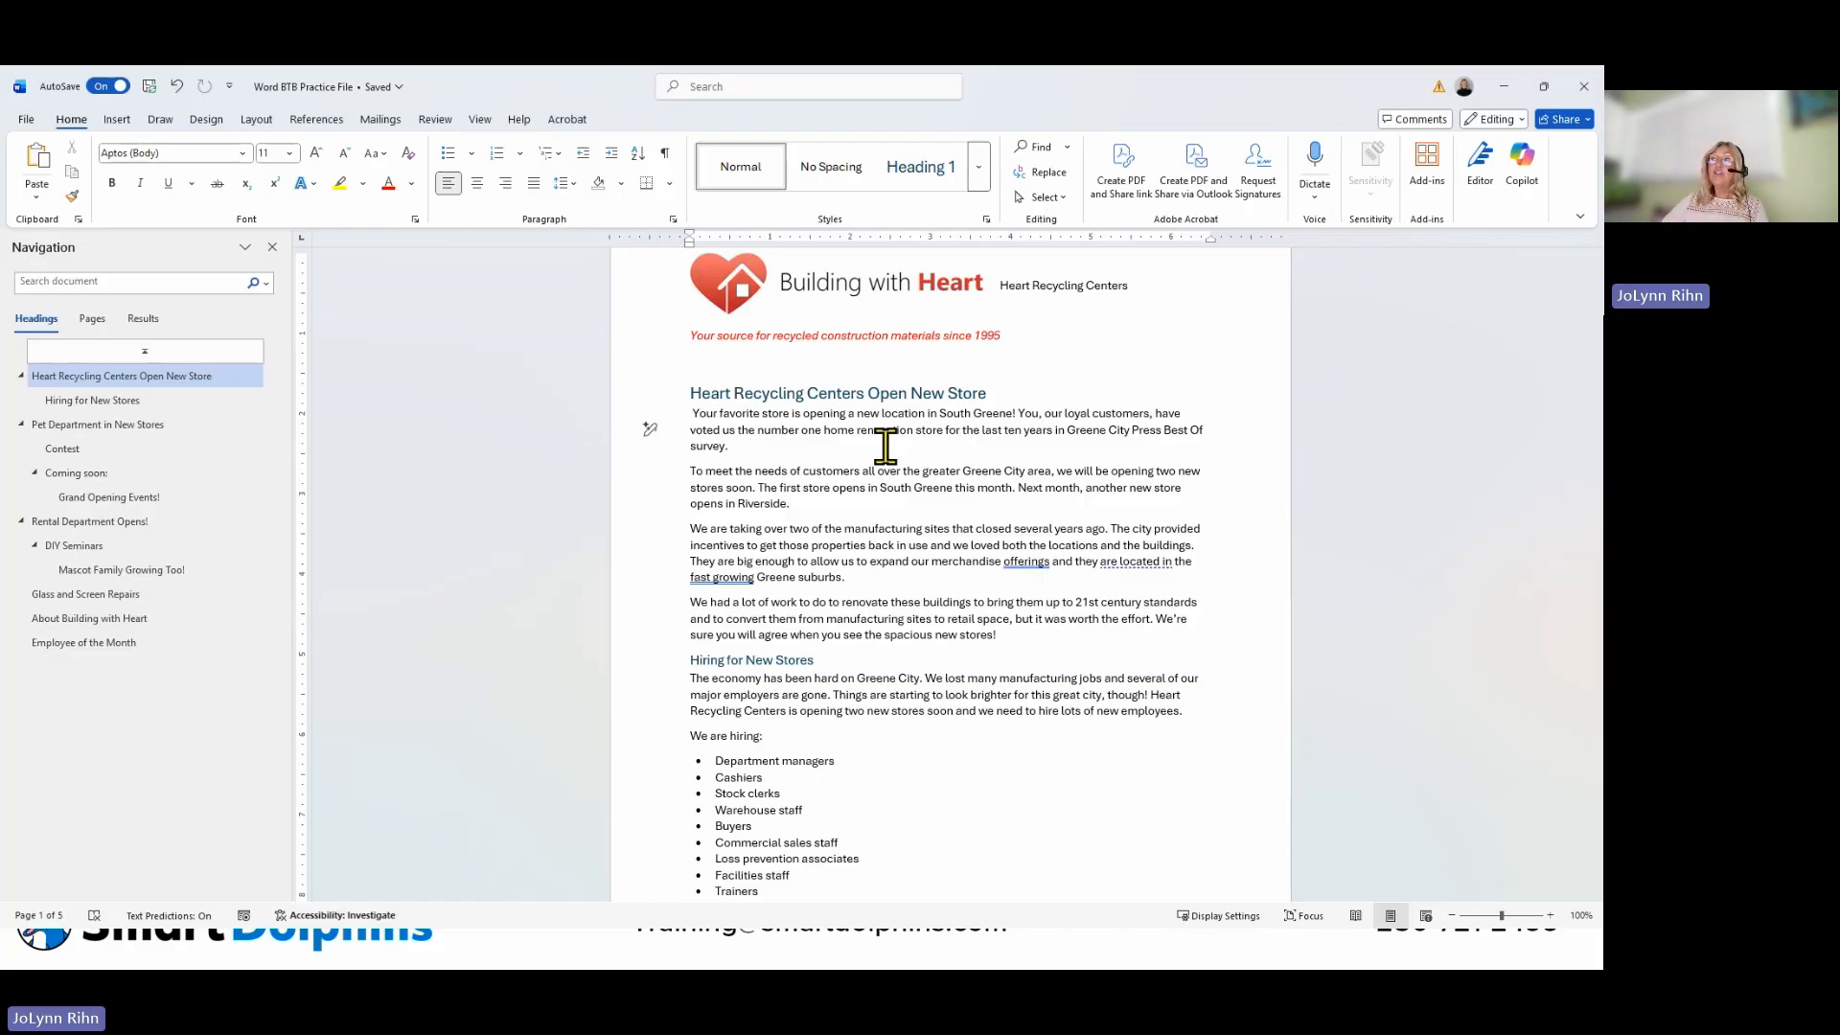
click(753, 393)
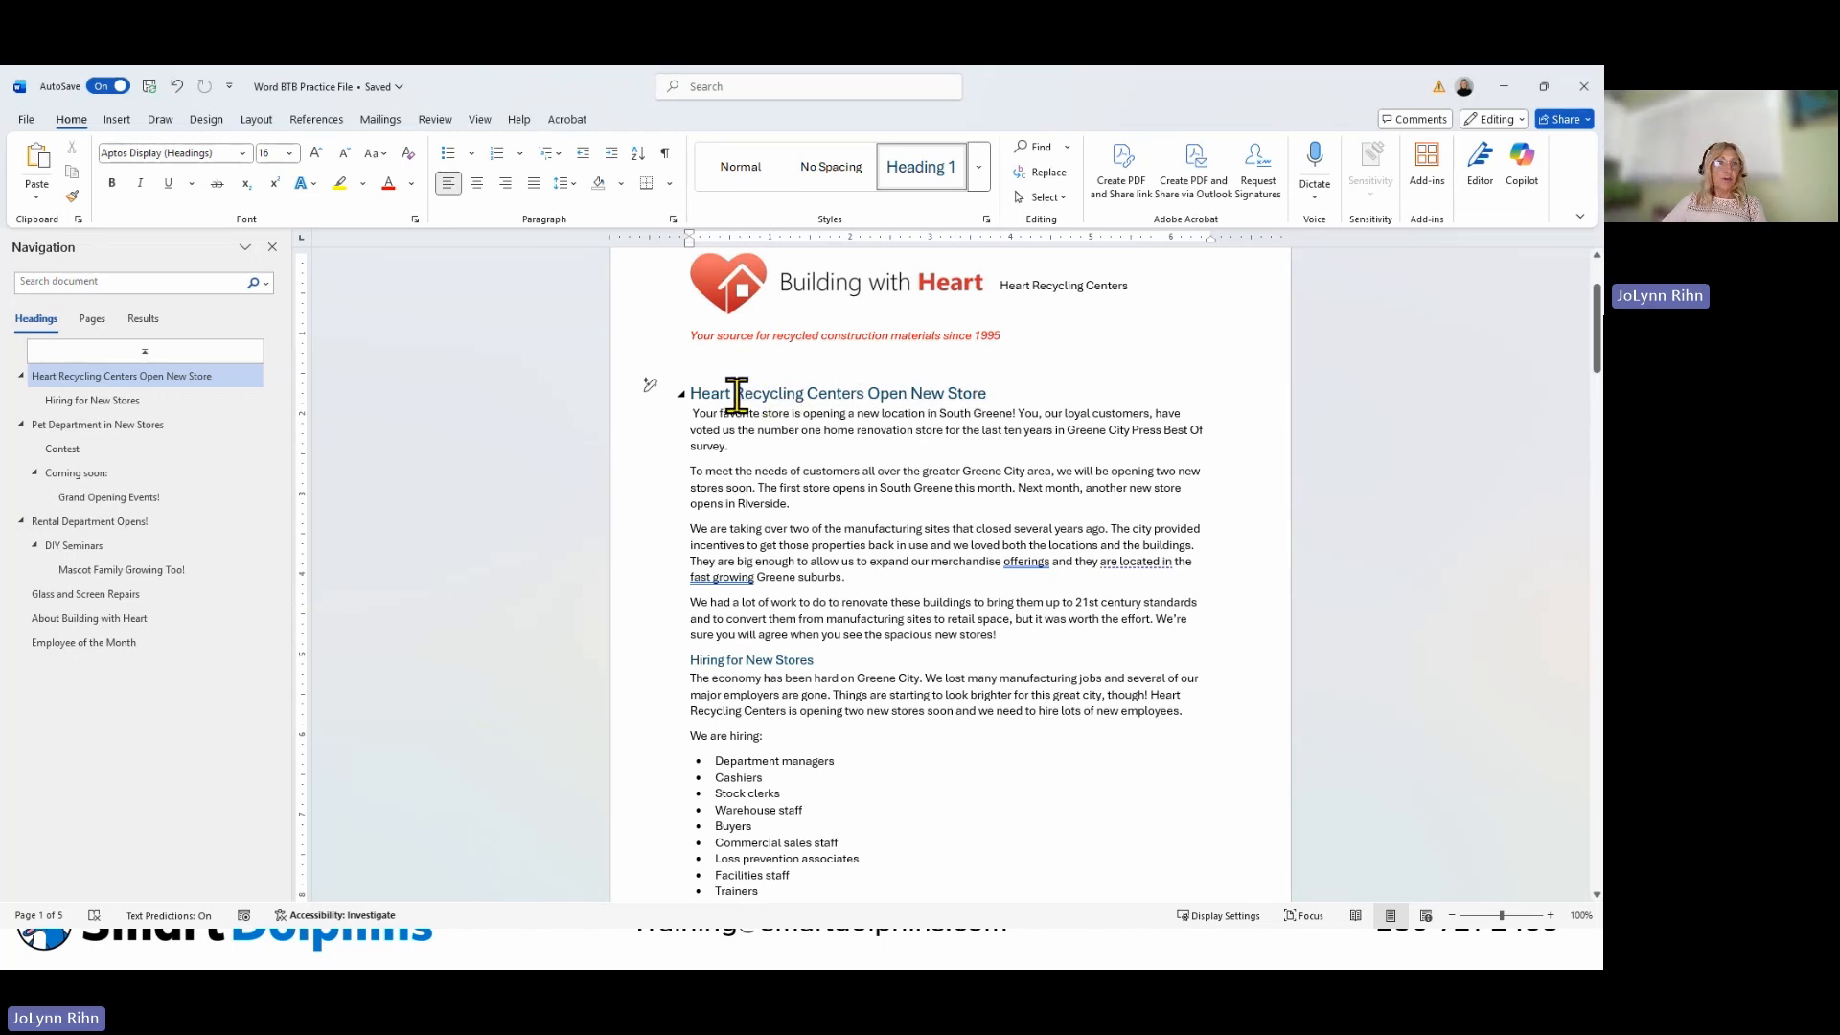
click(411, 185)
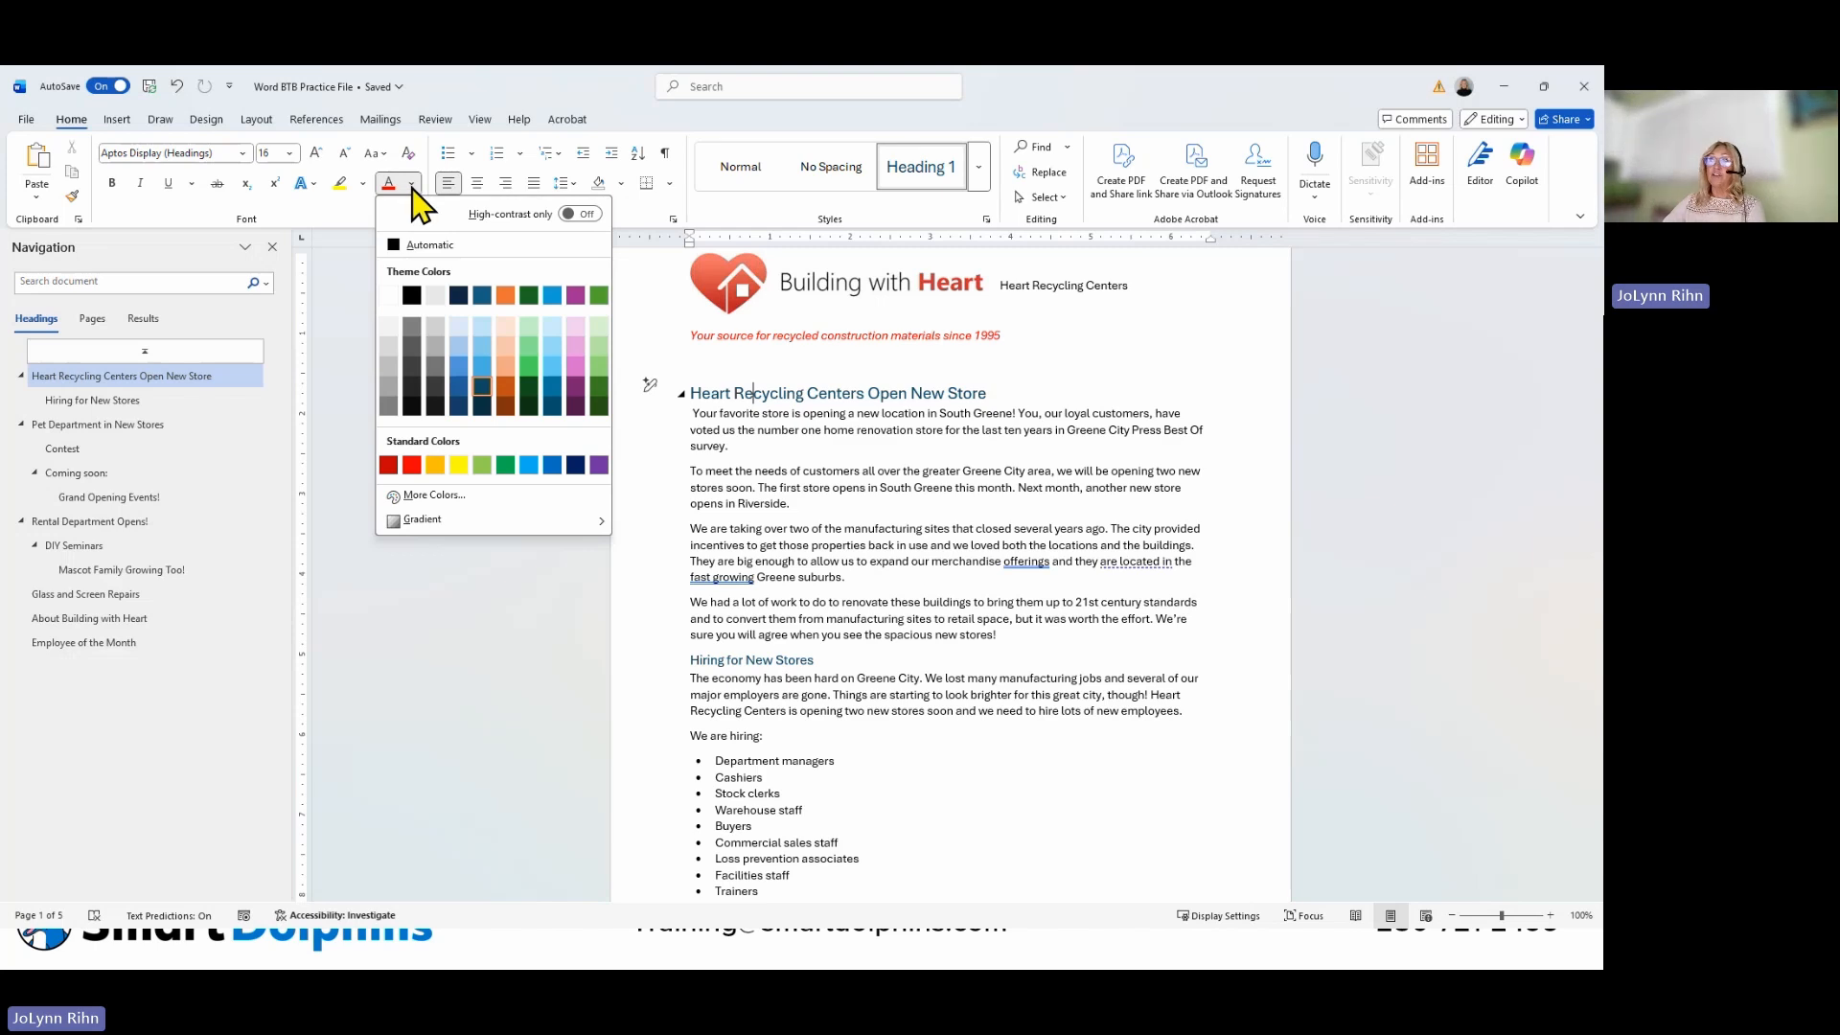
Switch the document to the Slice theme and check the first heading's font and font colour palette.
click(206, 121)
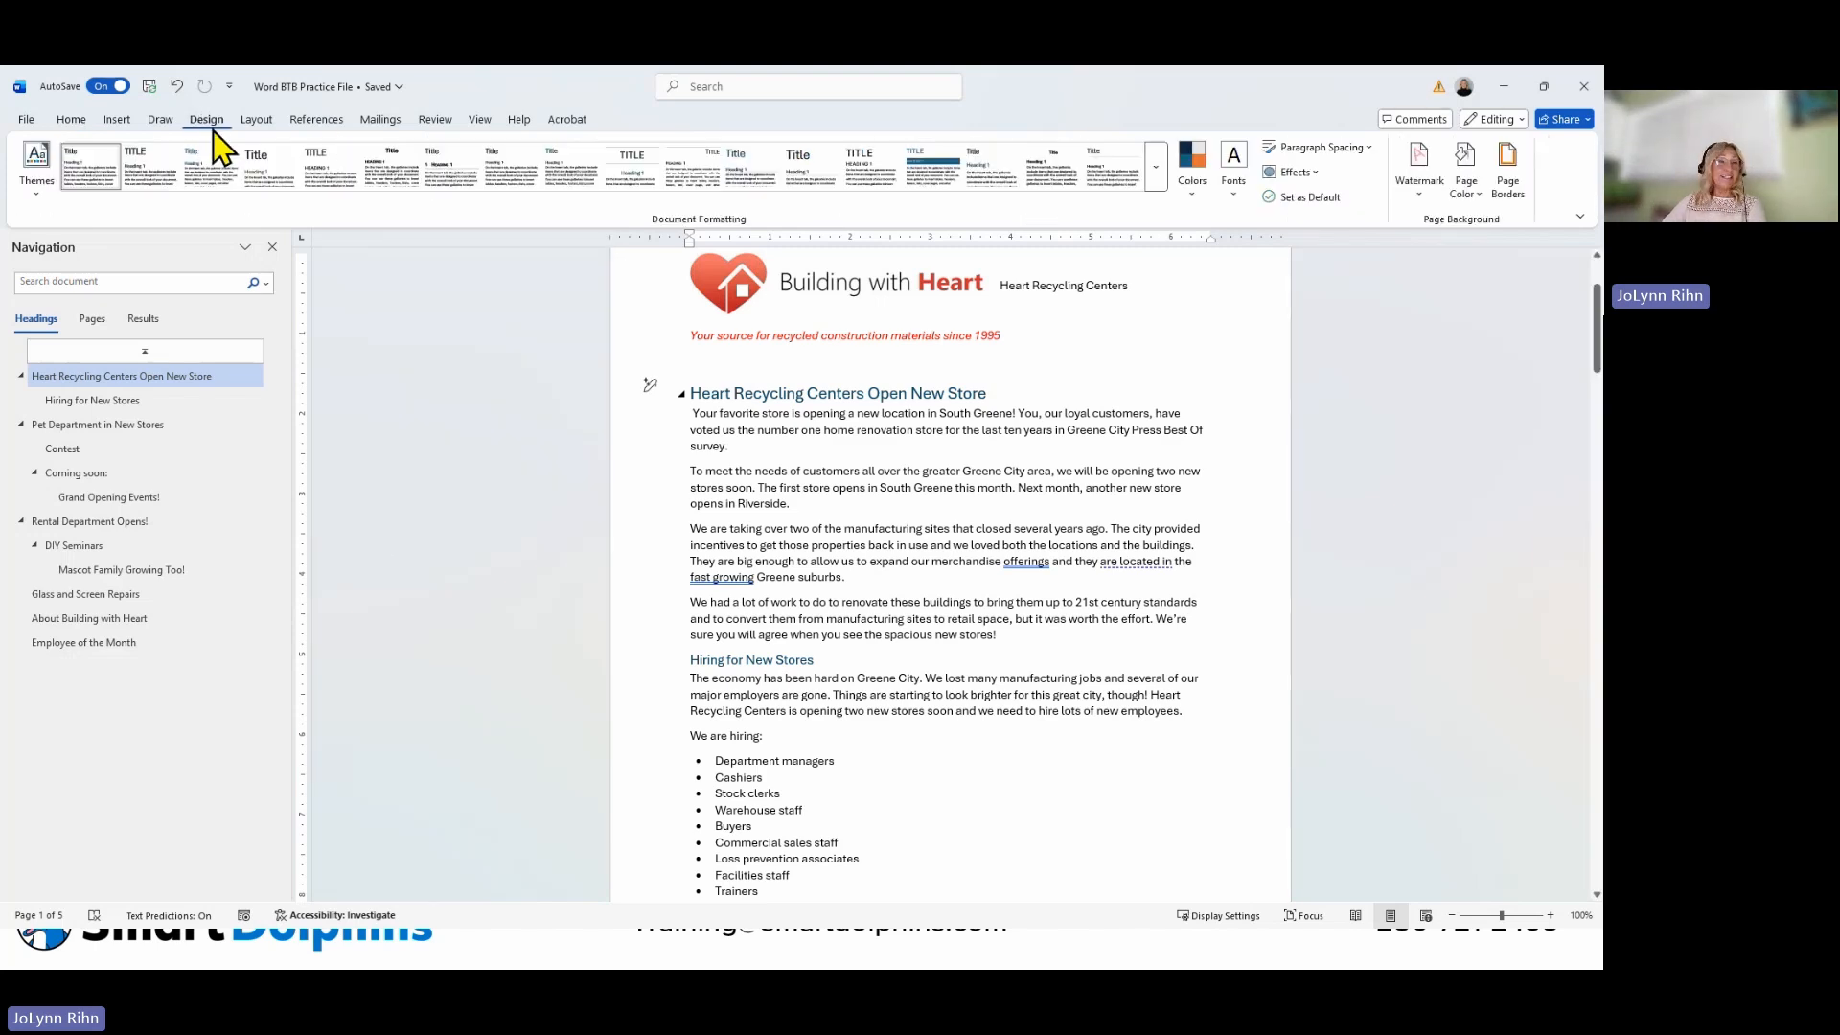
click(37, 165)
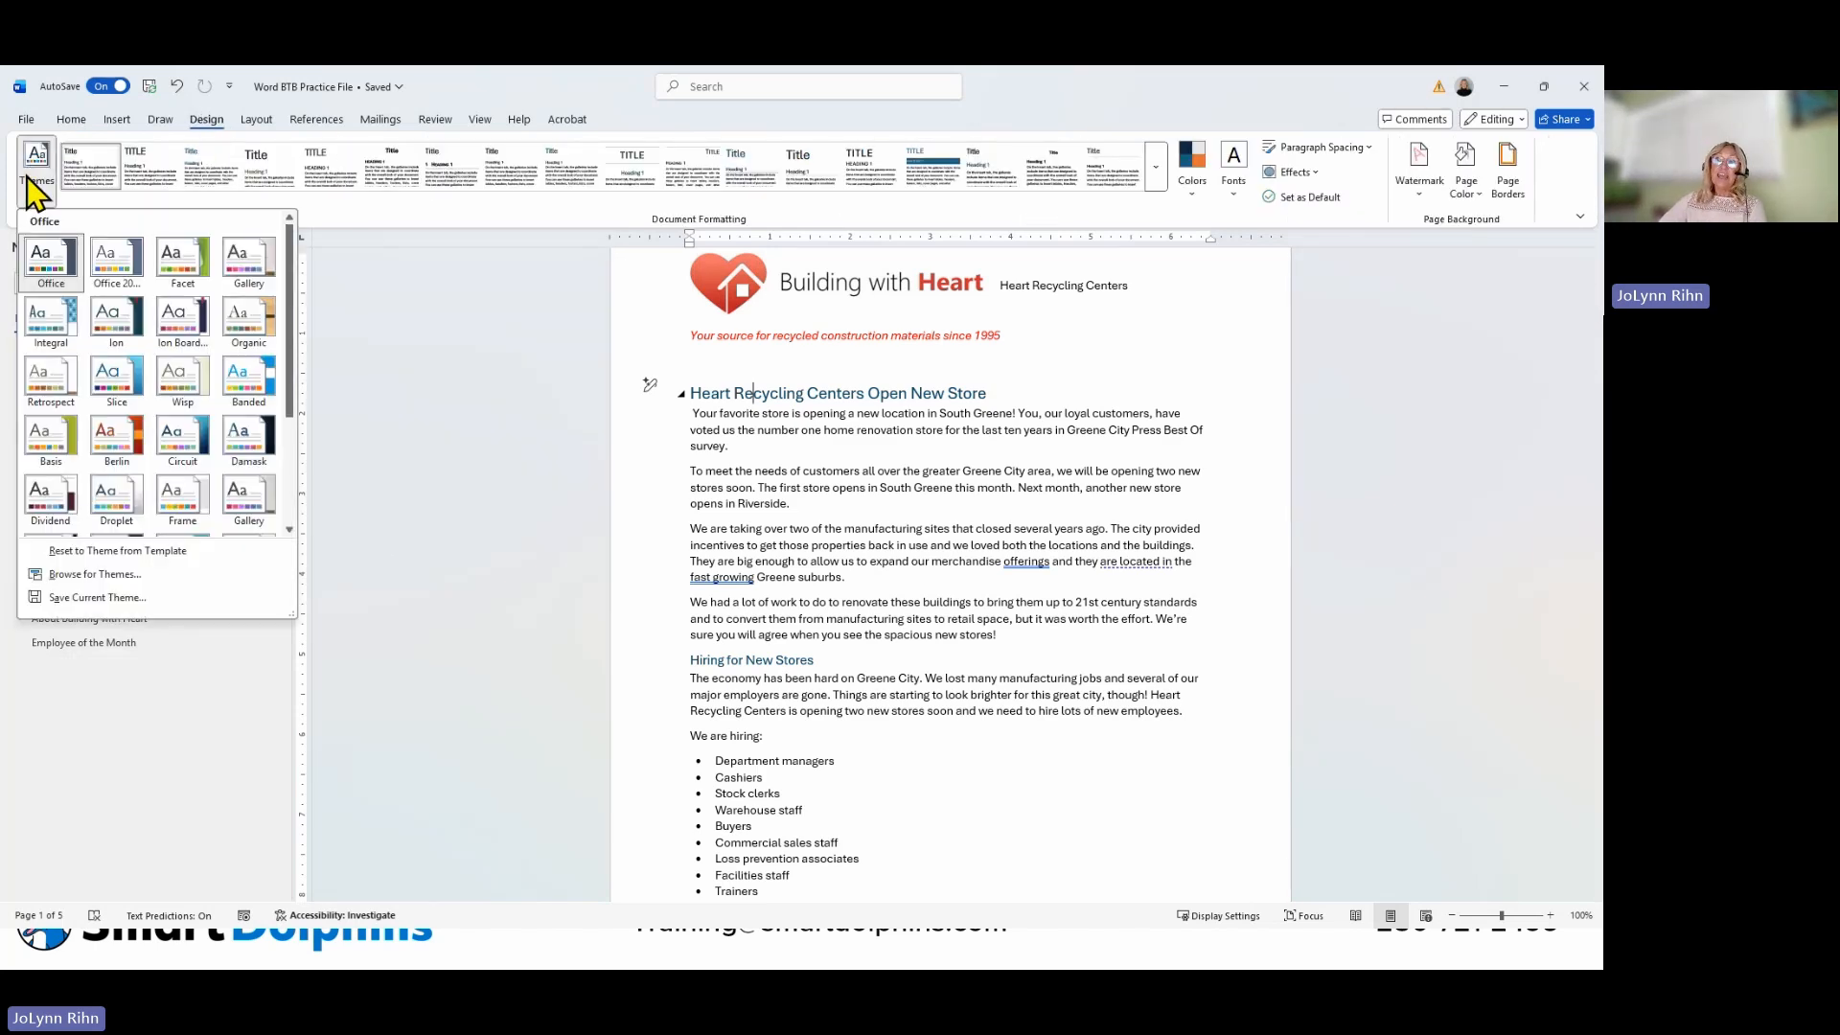
click(117, 393)
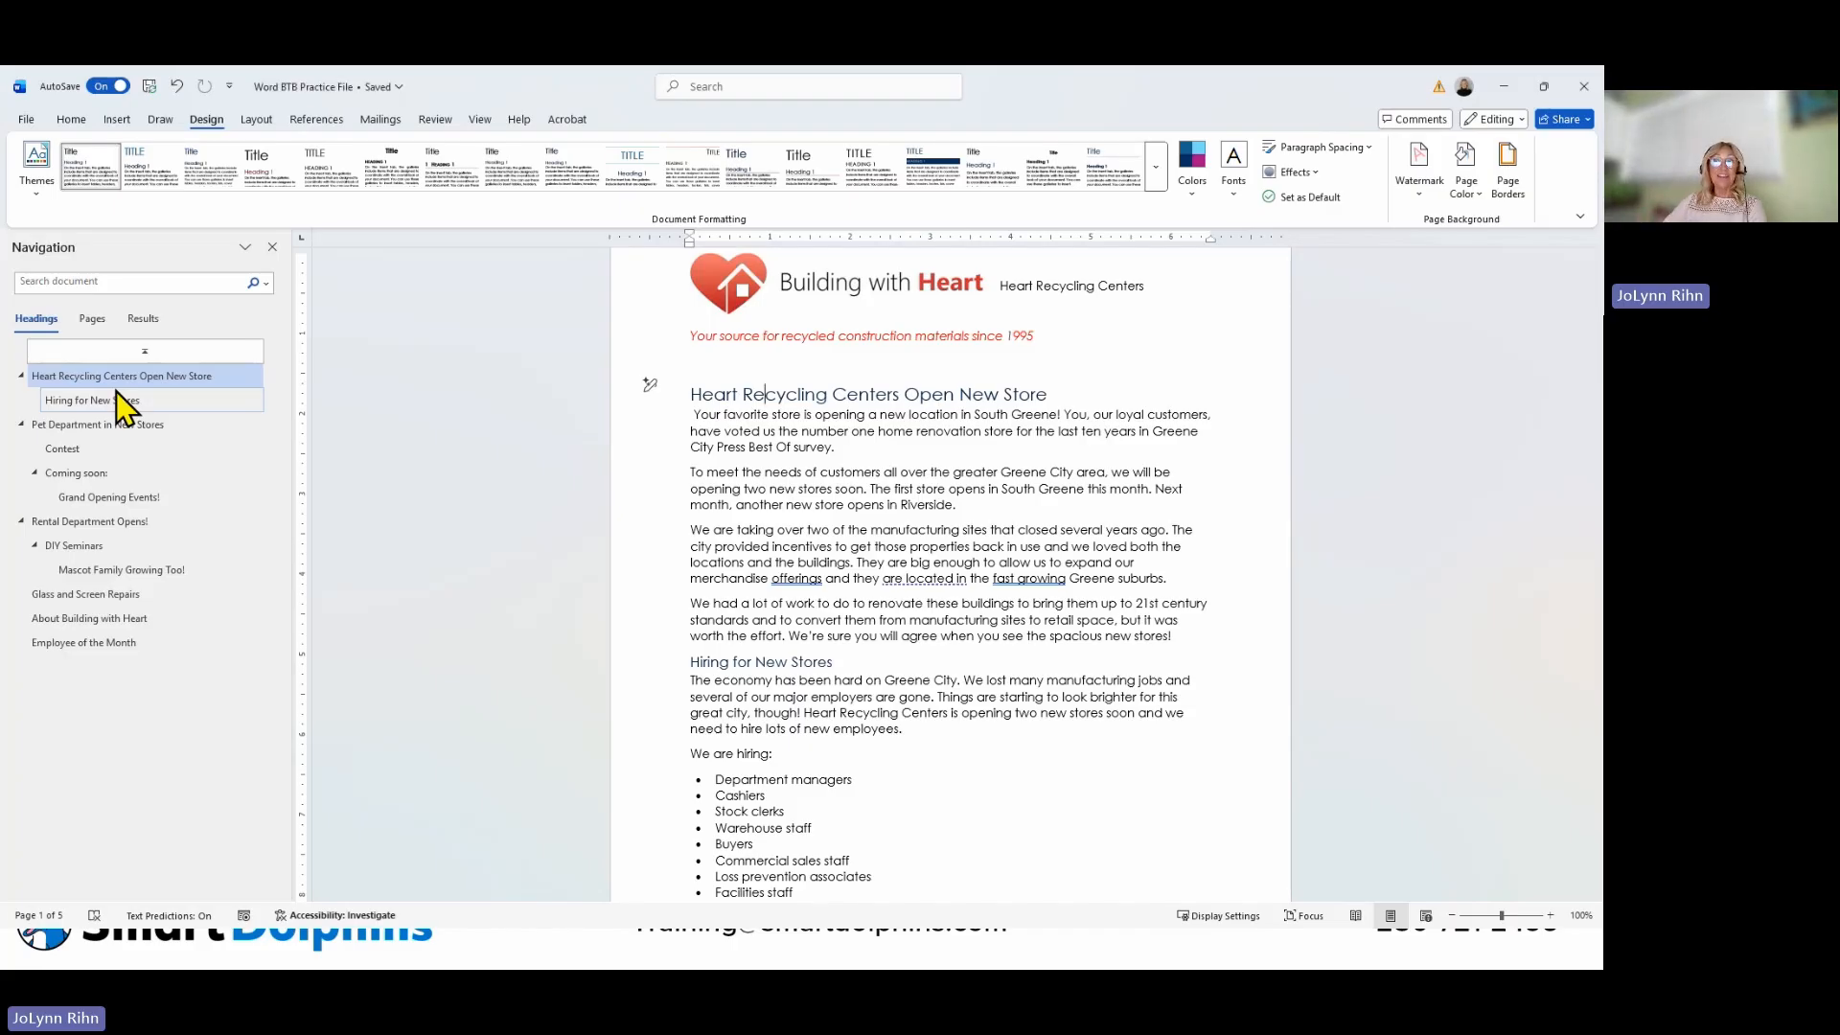
click(71, 119)
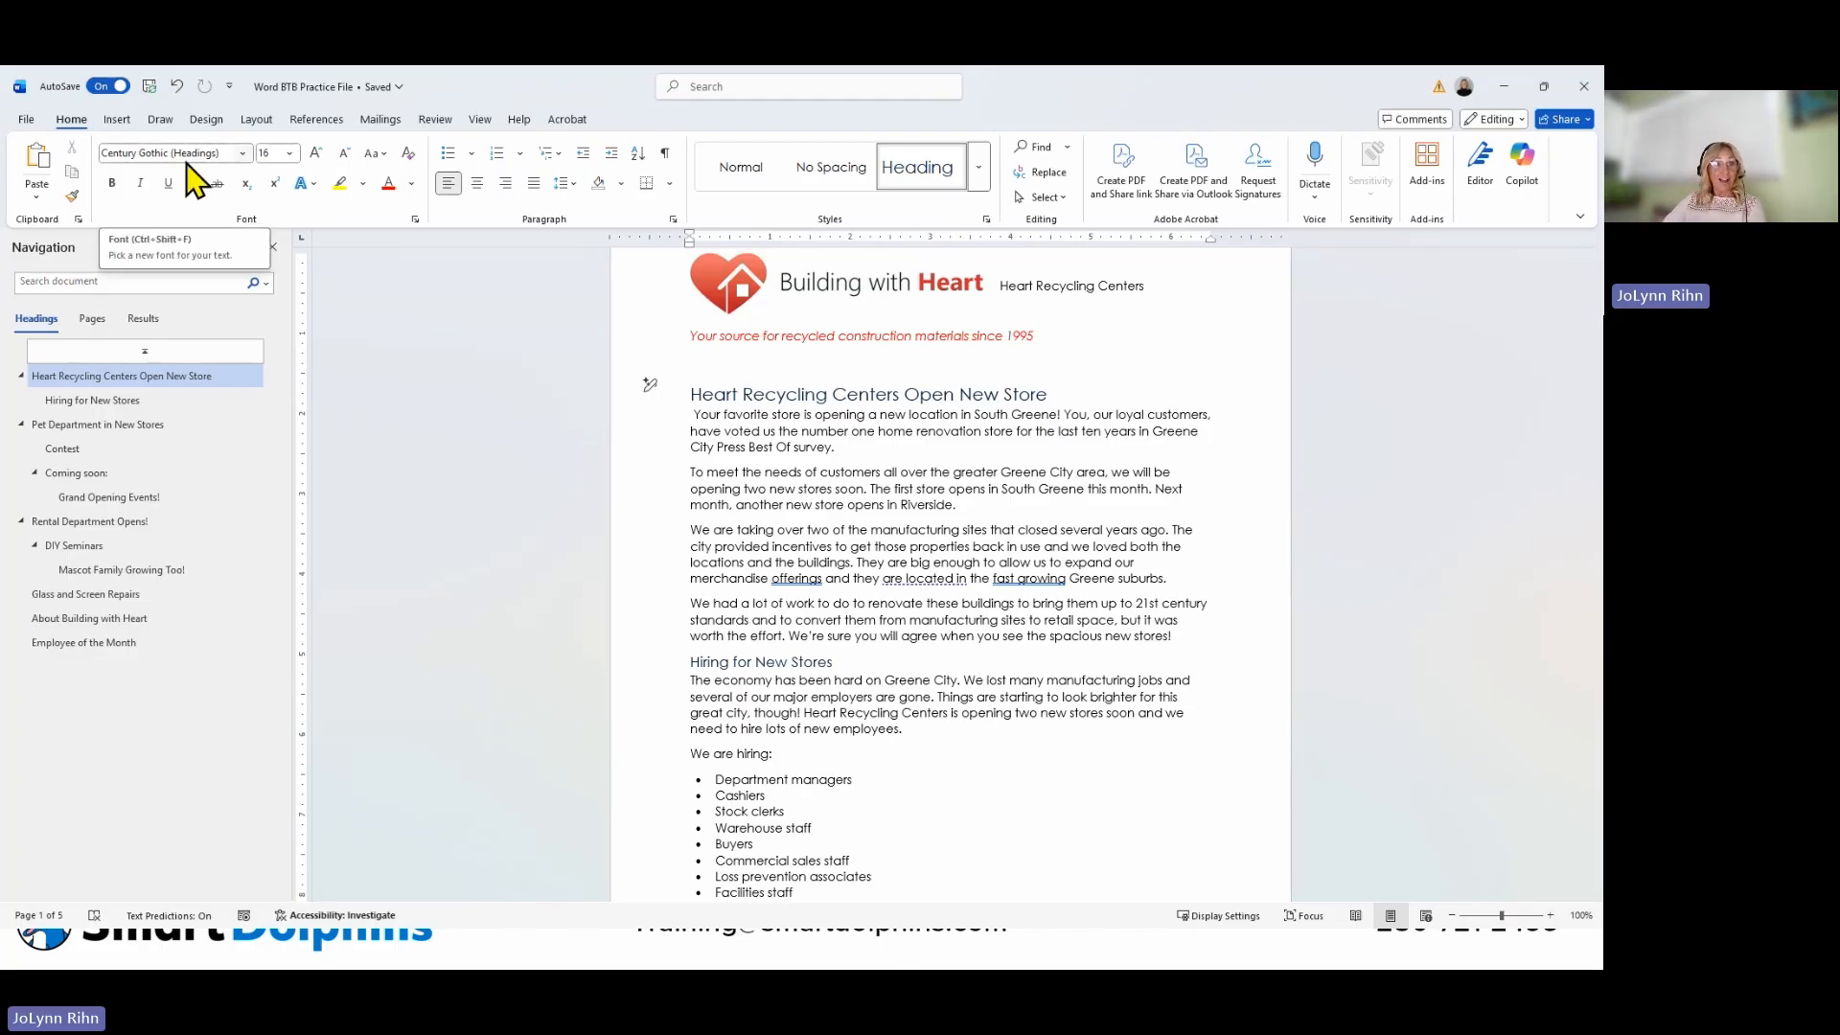
click(411, 185)
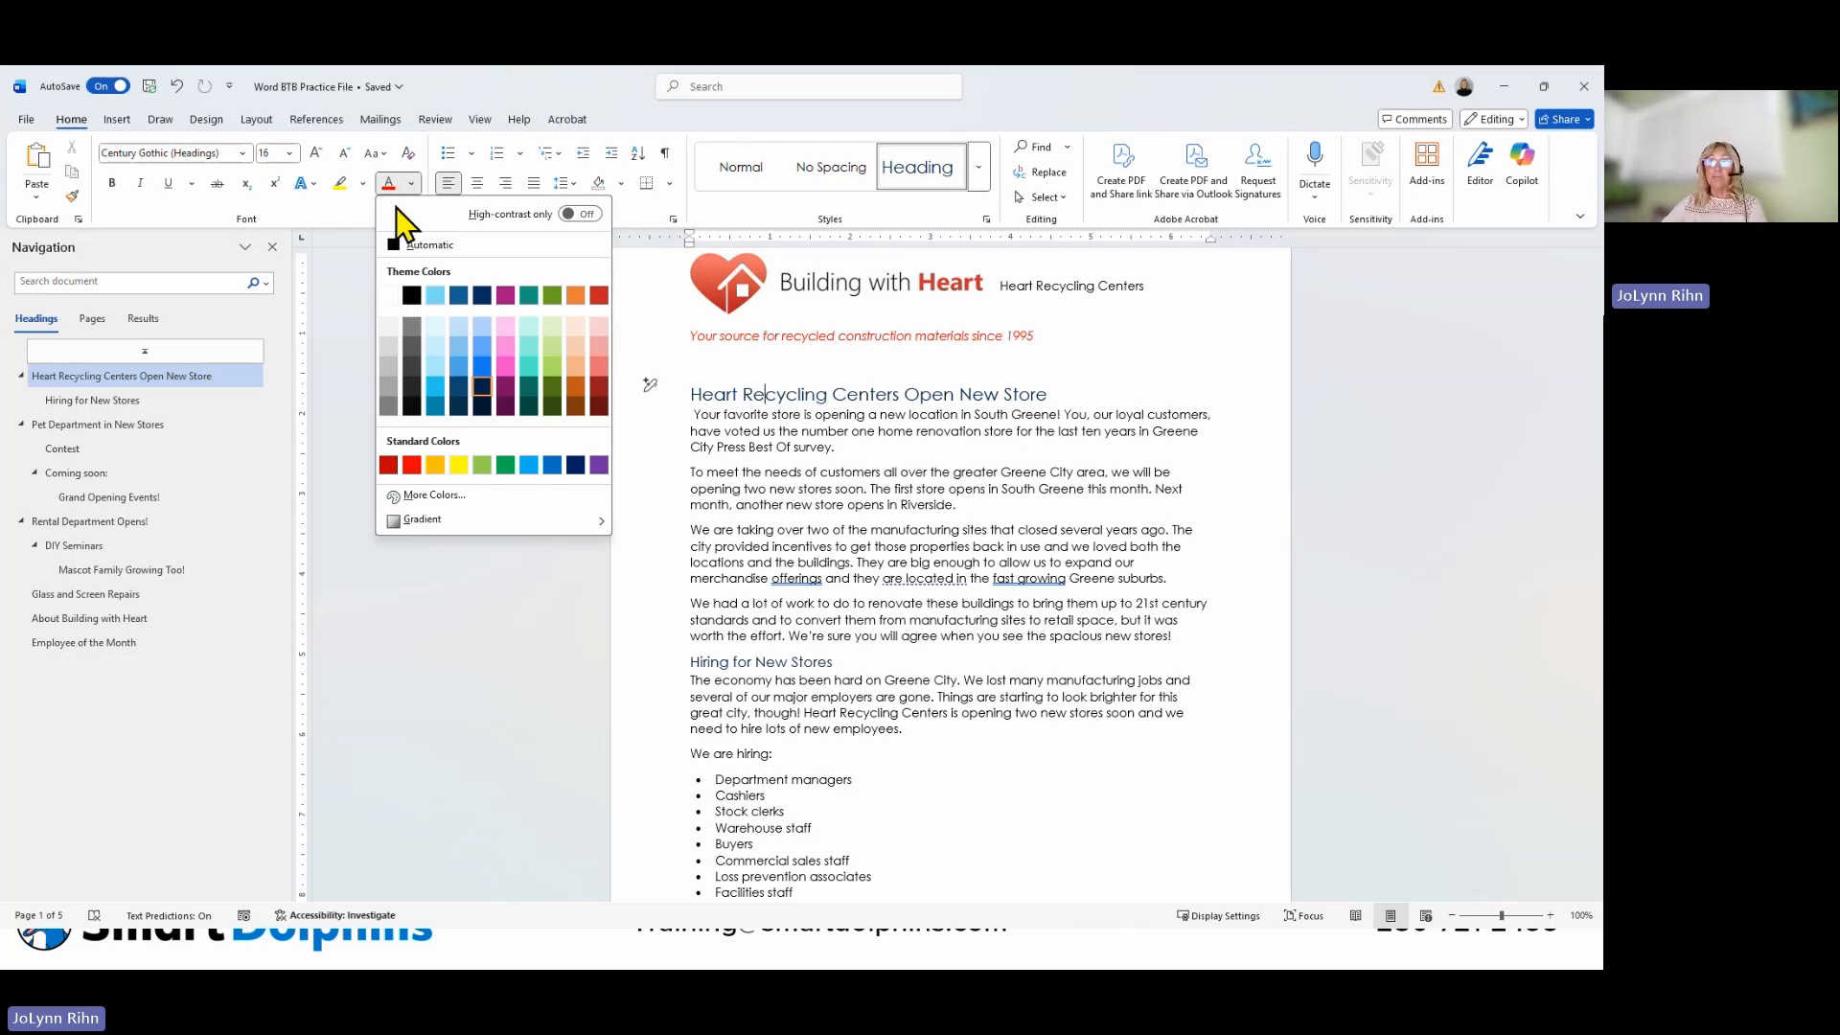
Change the document theme from Slice back to Office.
click(206, 119)
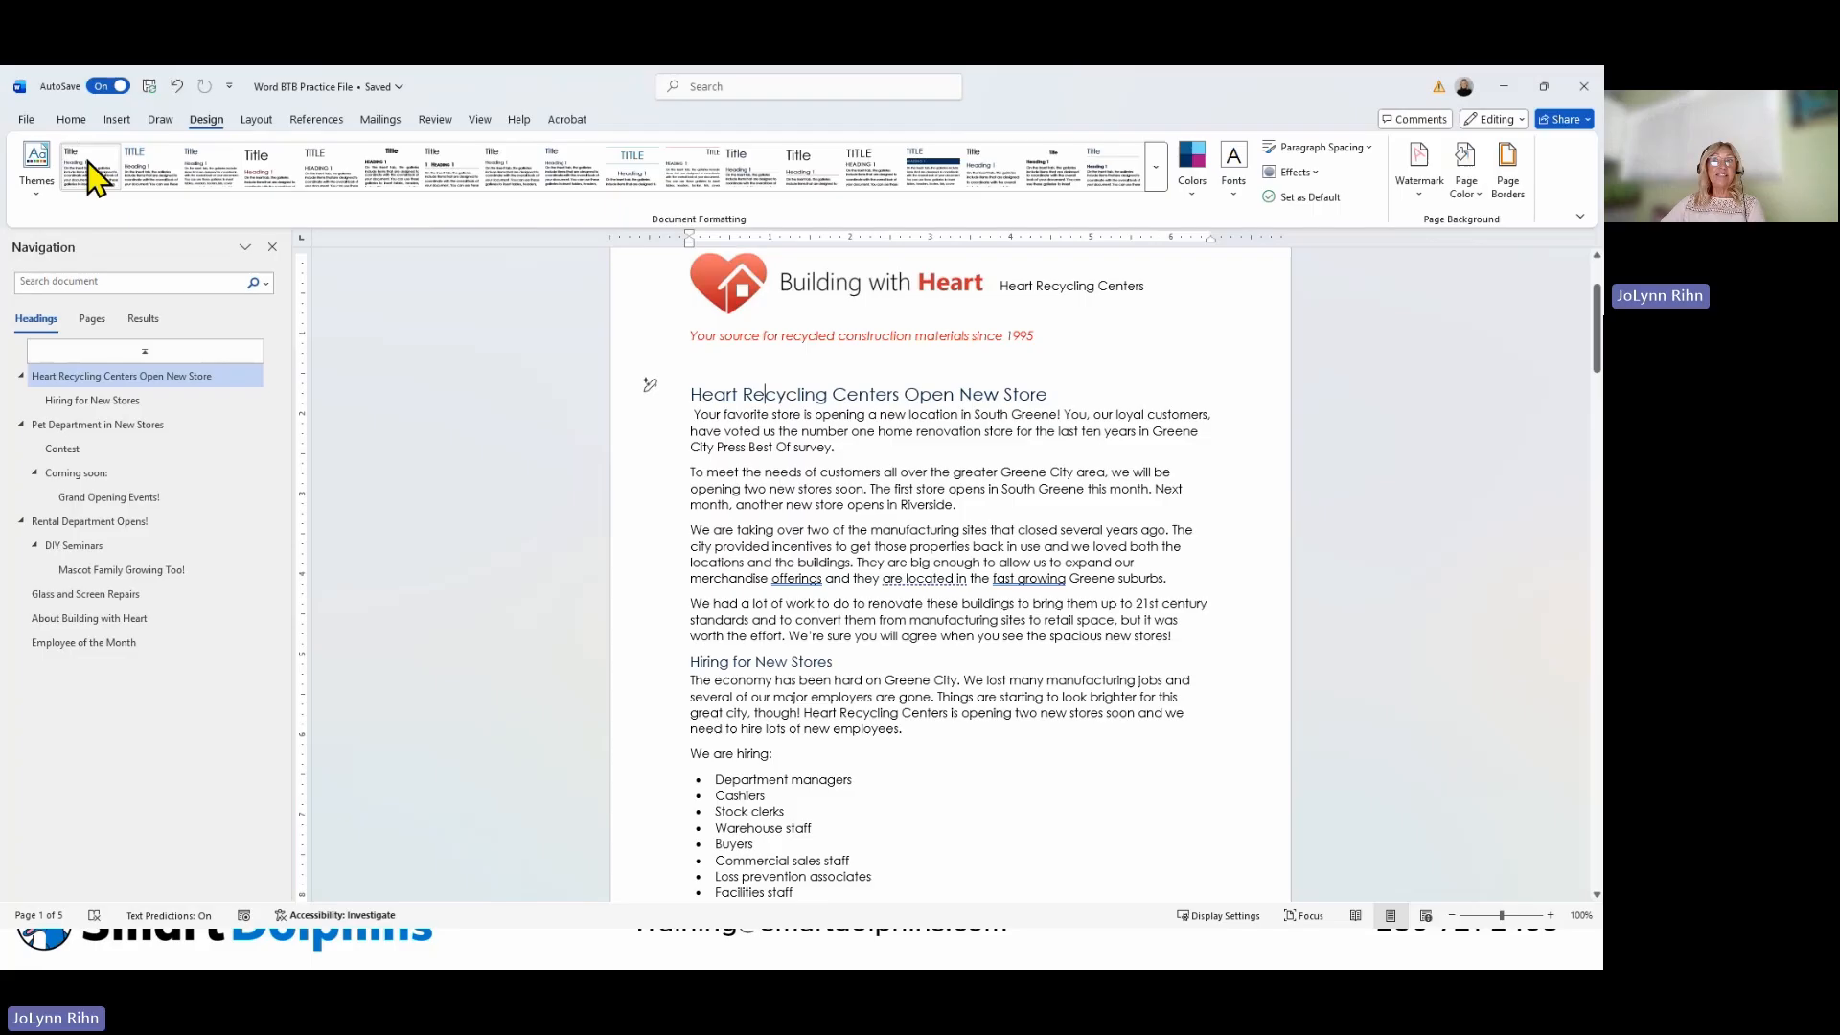
click(38, 177)
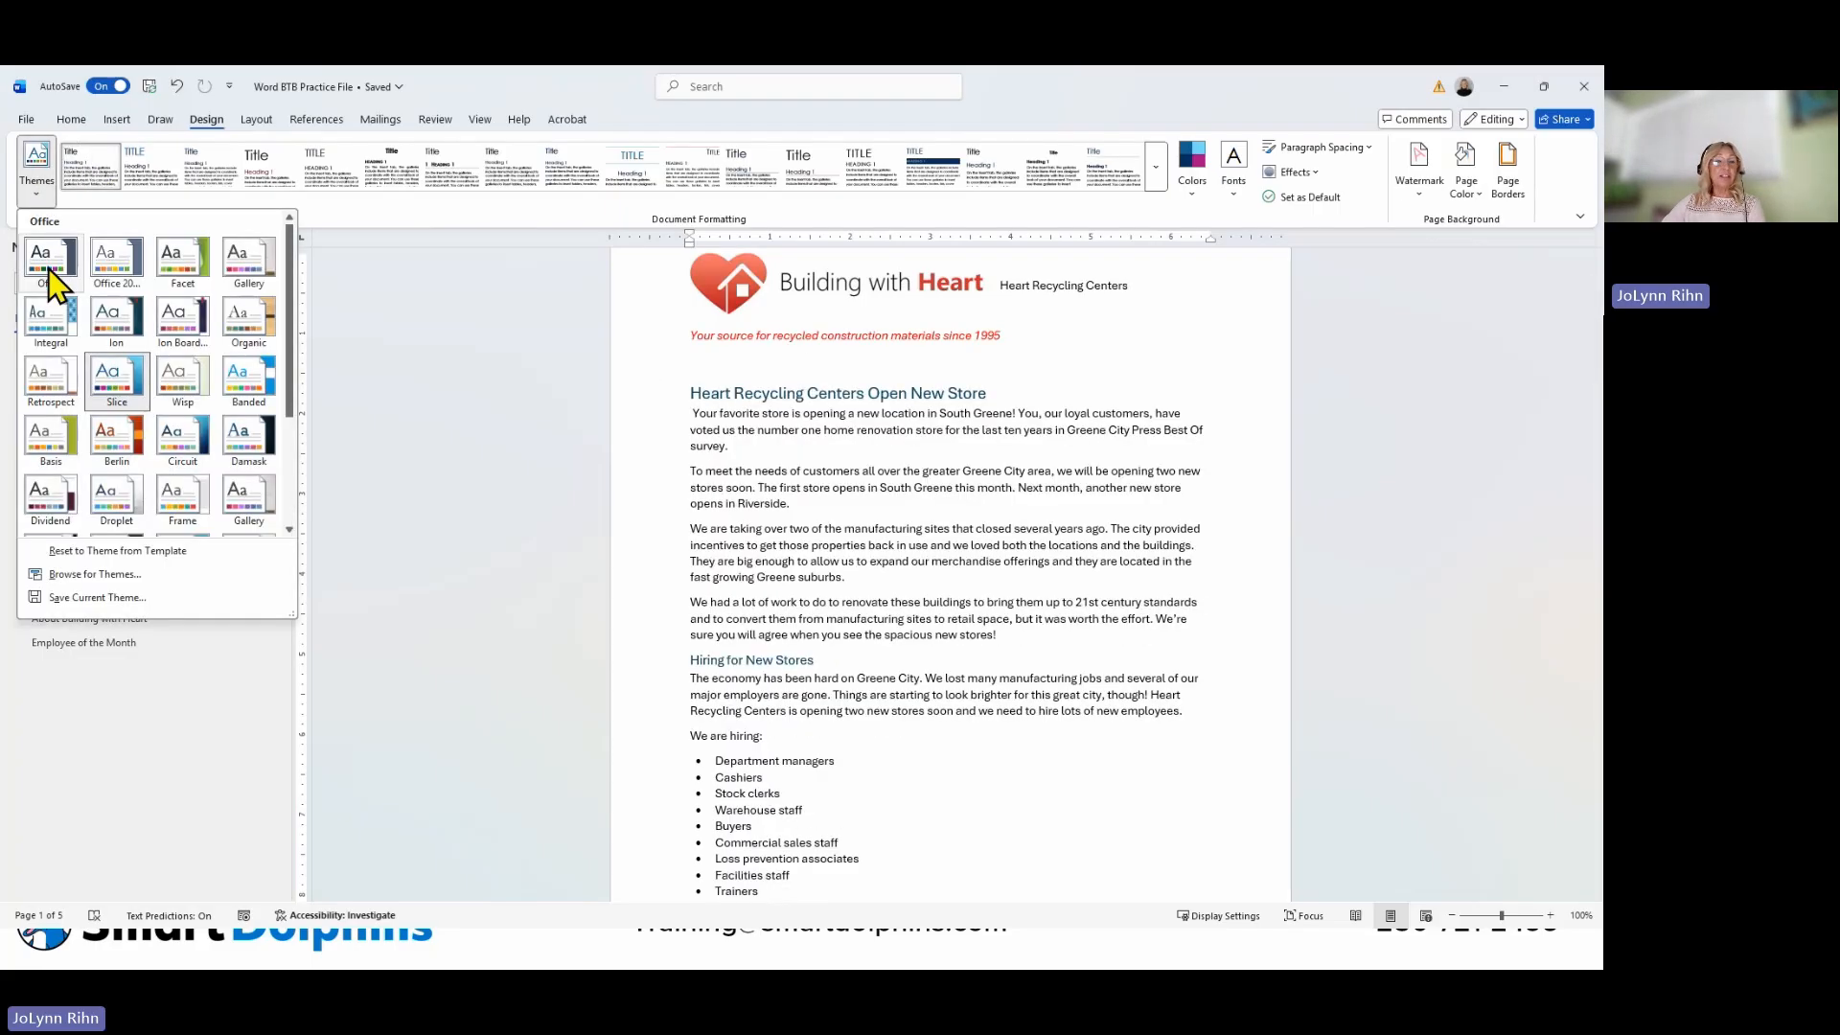
click(50, 261)
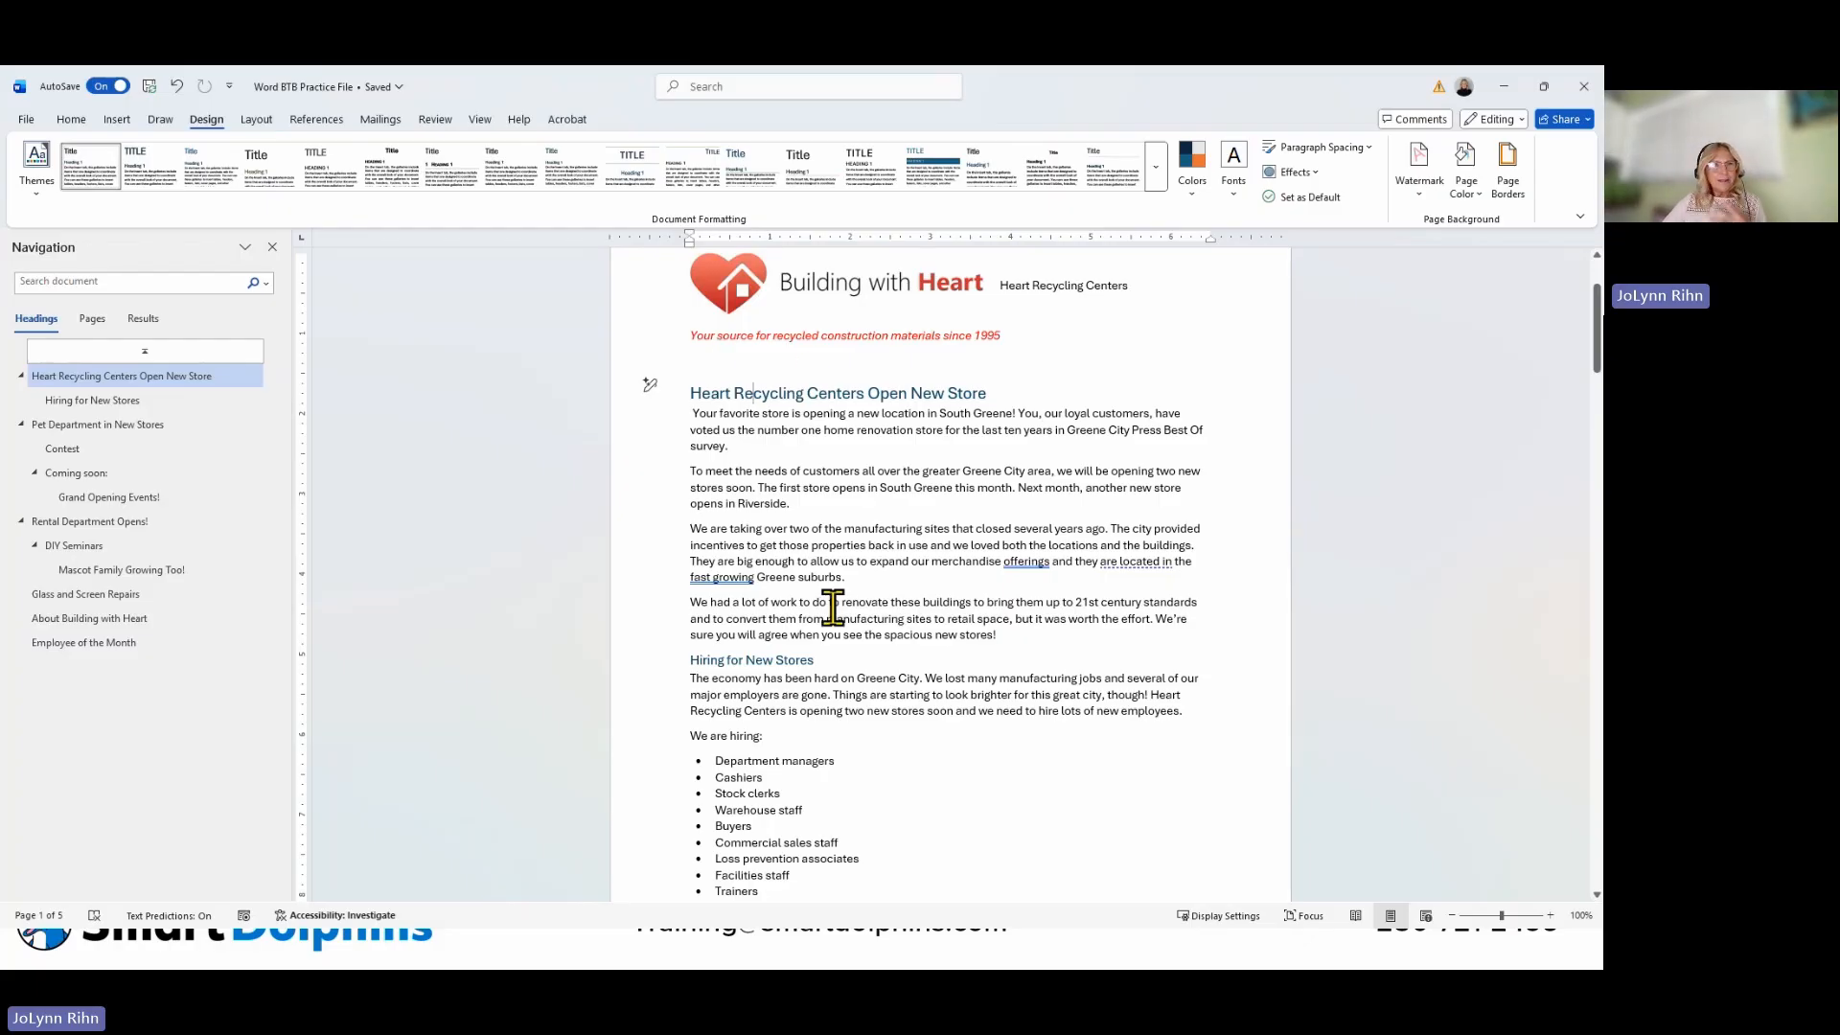
Show the paragraph marks and other hidden formatting symbols in the document.
click(714, 746)
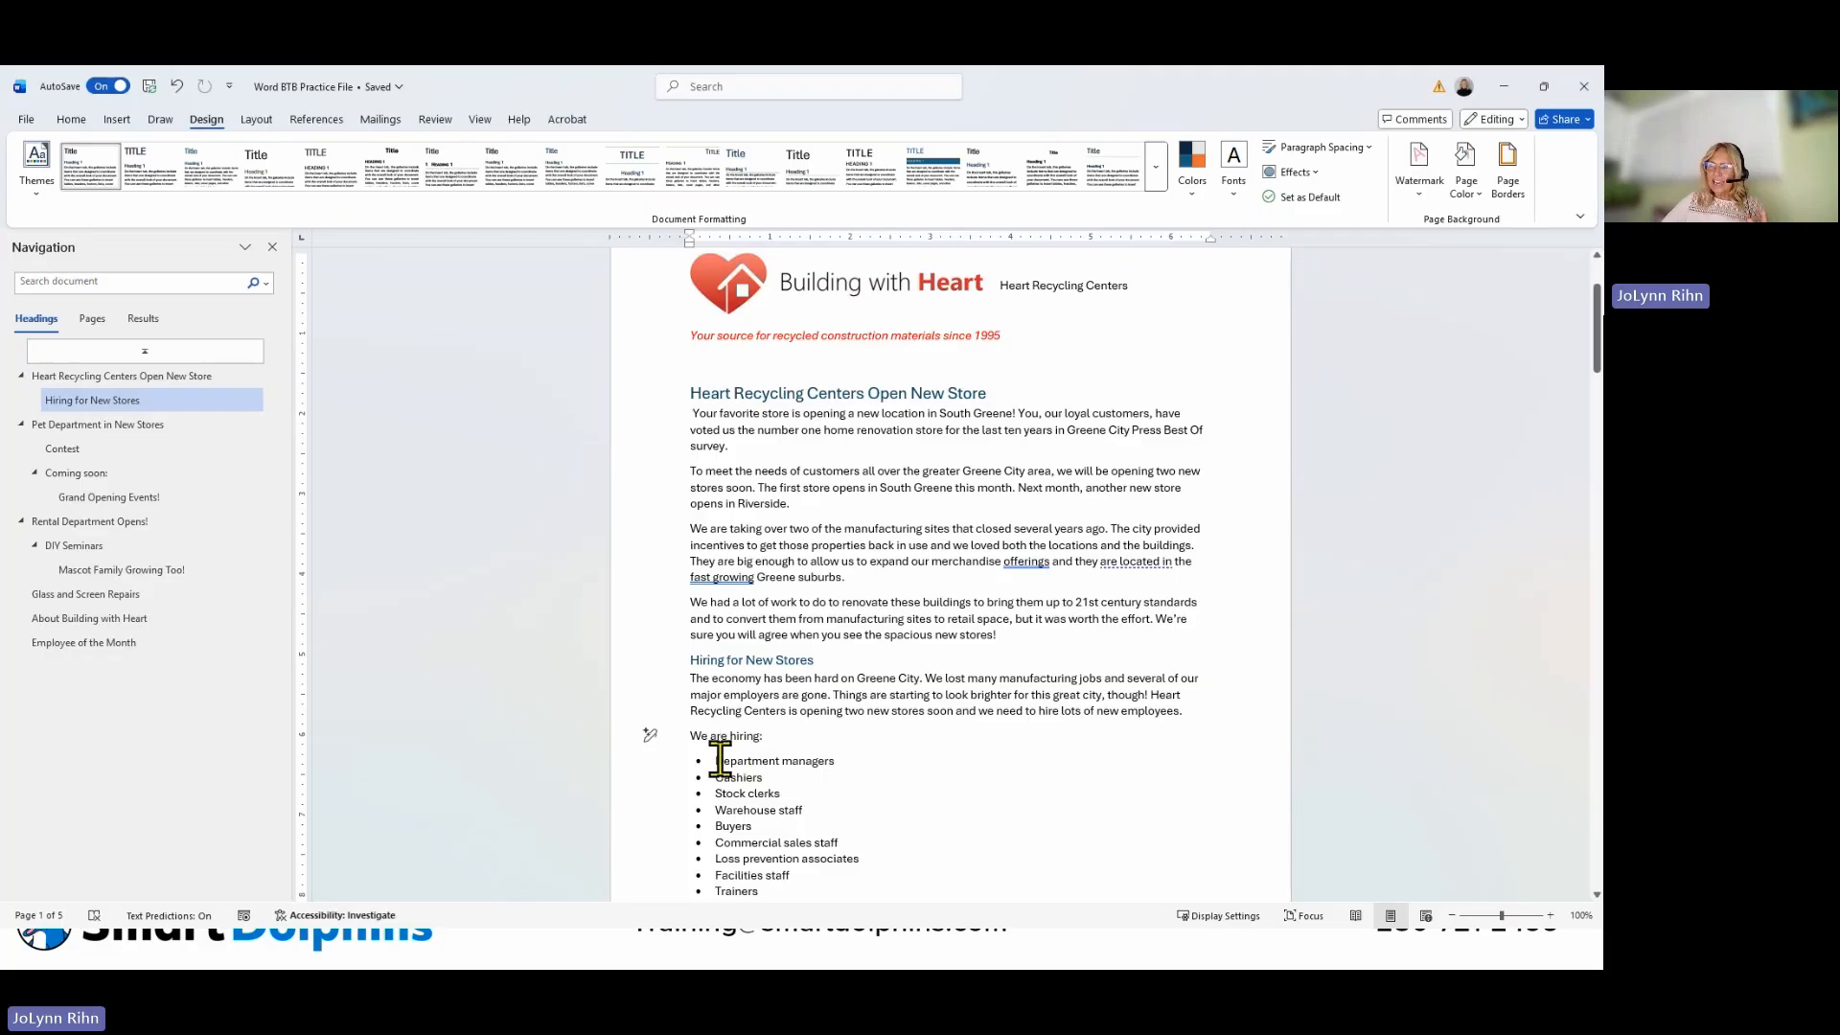
click(721, 757)
scroll(744, 729, down, 5)
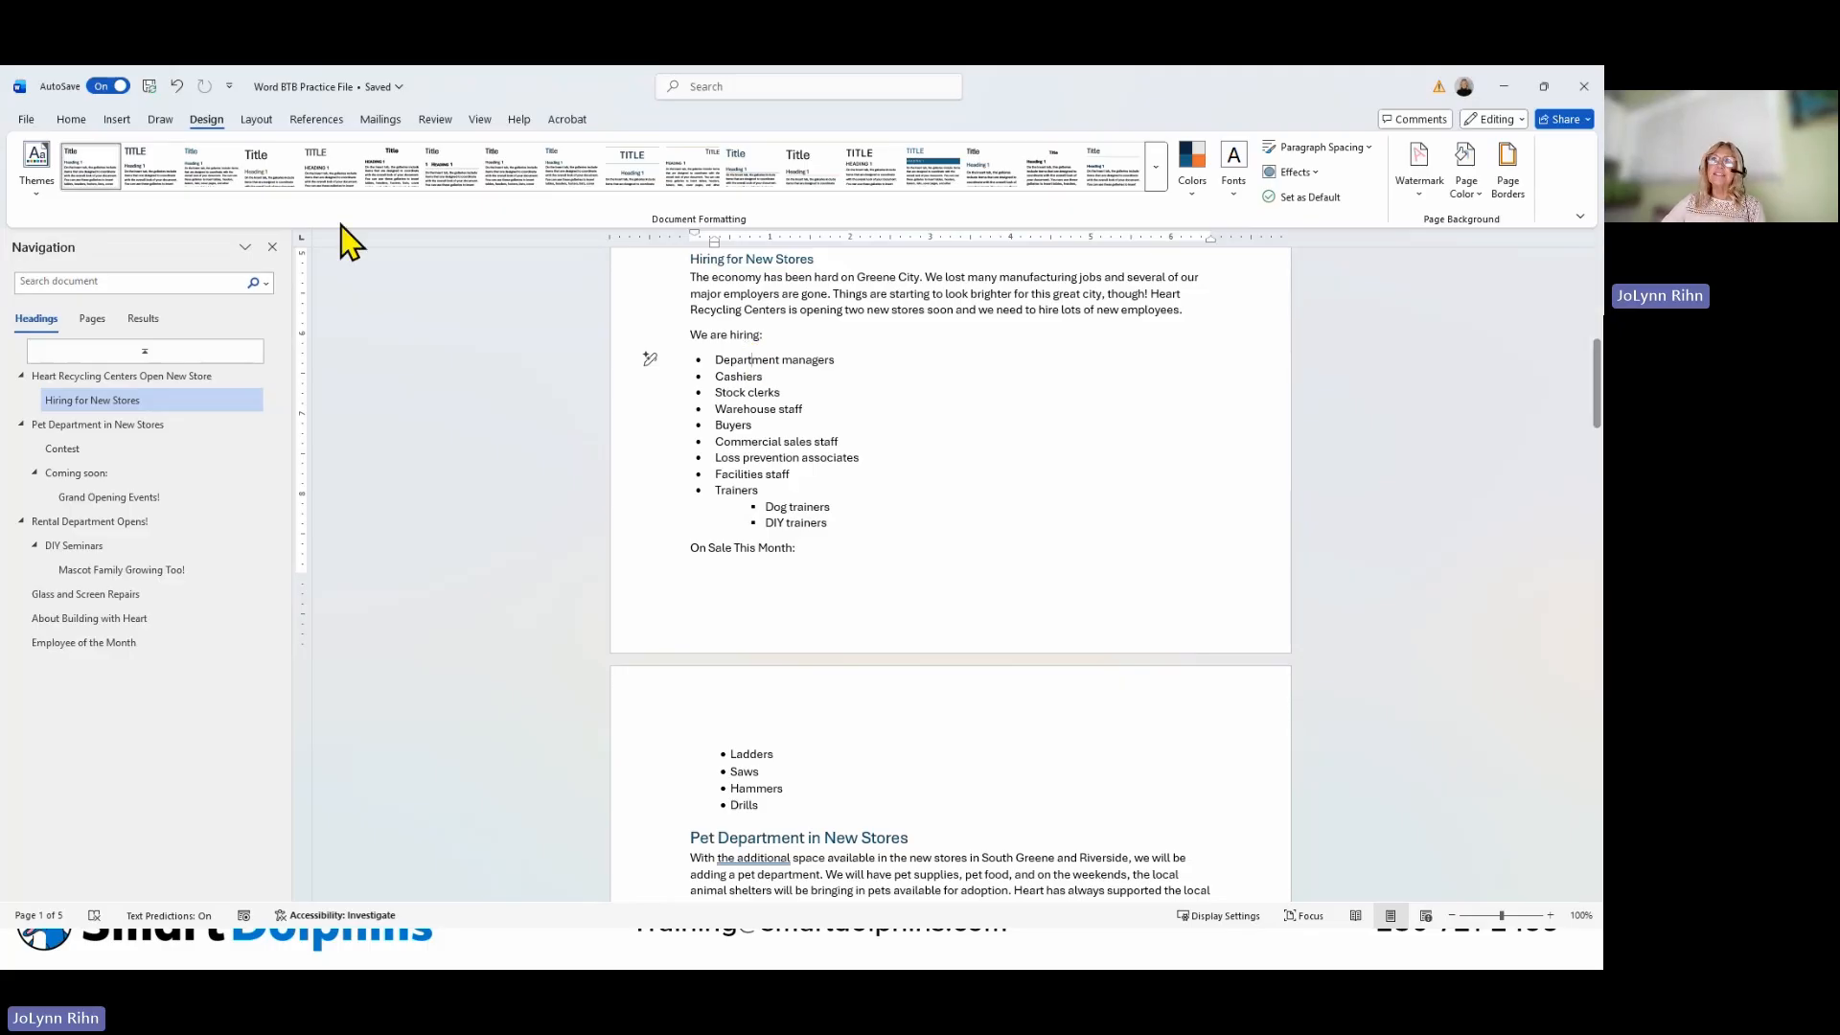
click(71, 120)
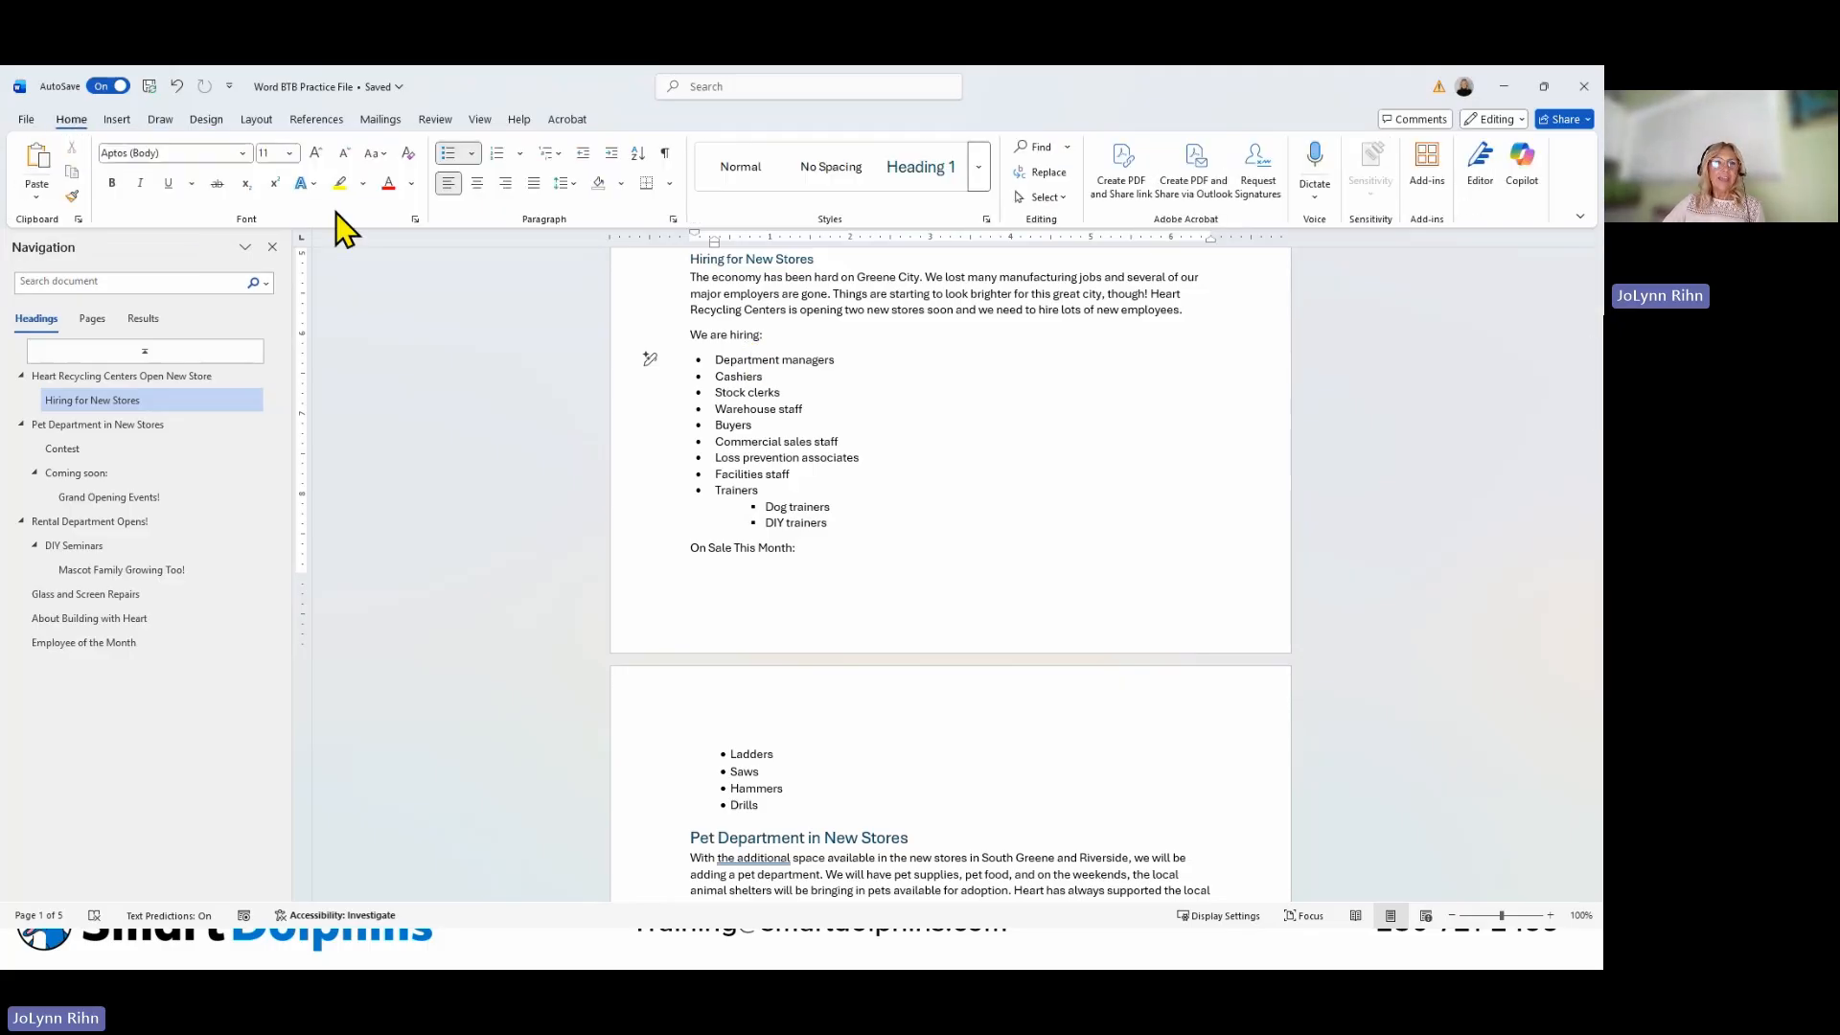
click(665, 154)
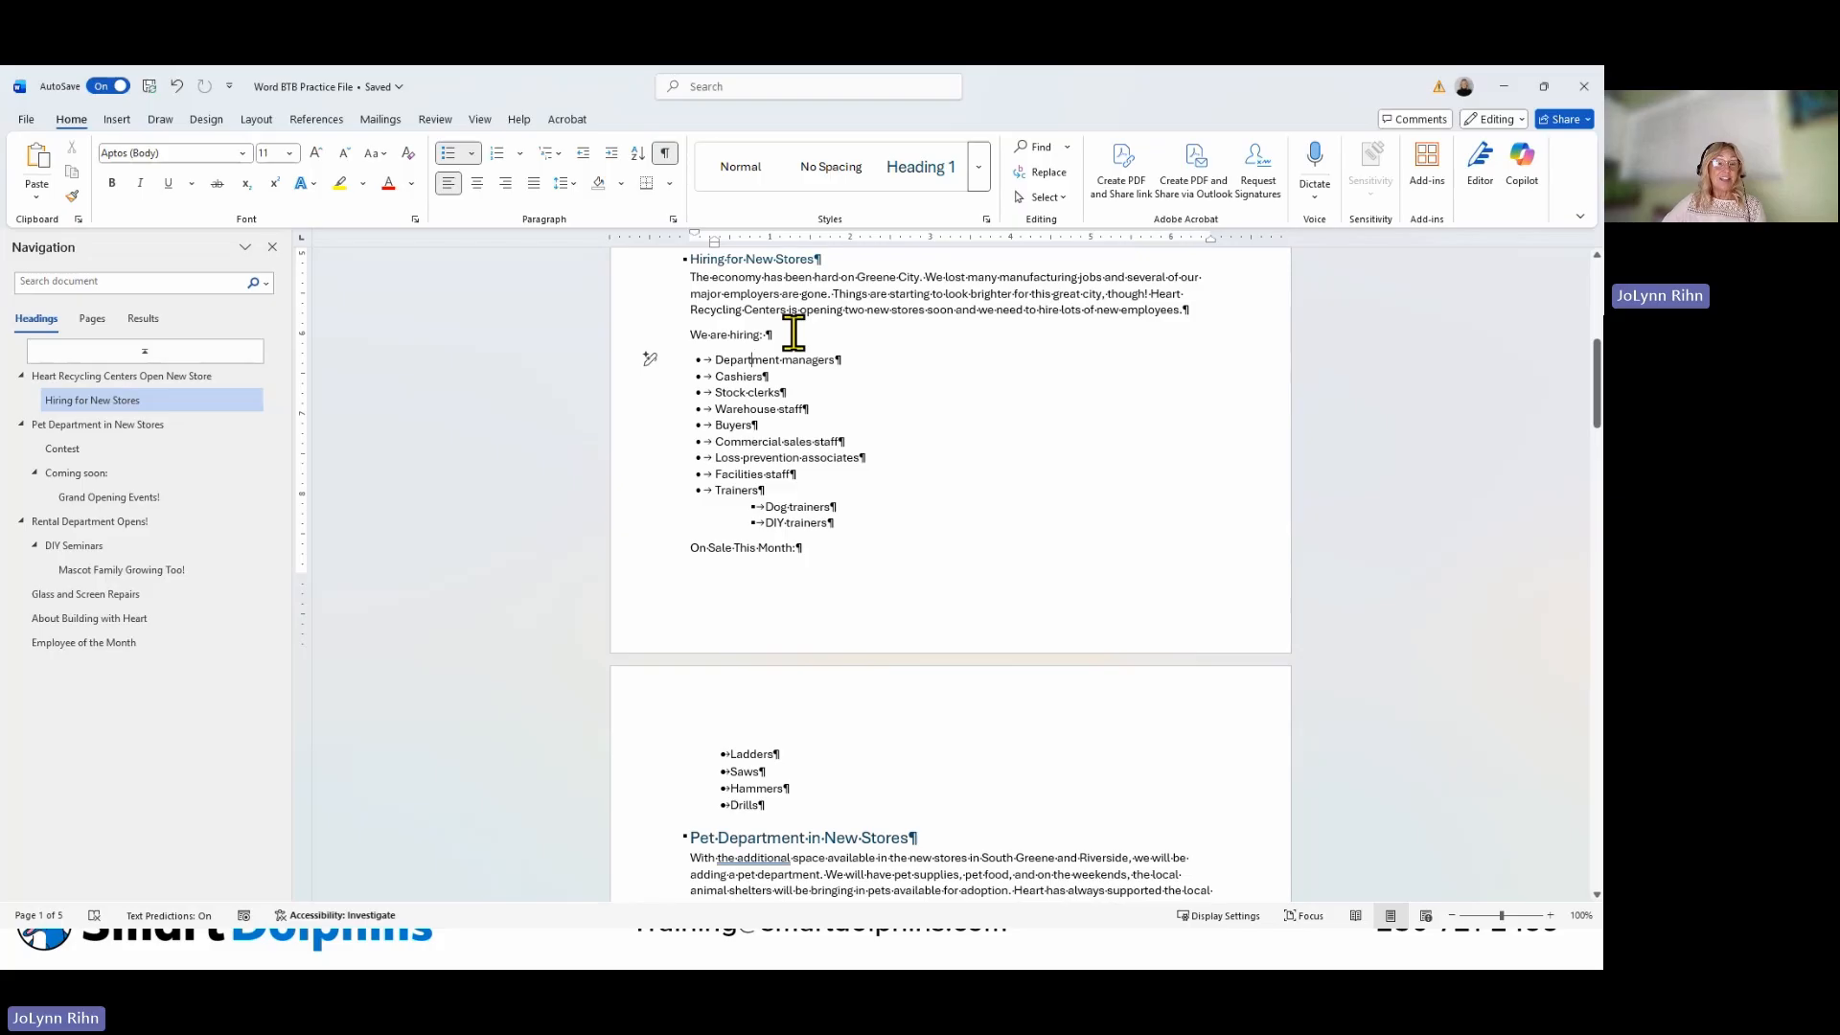
Insert a page break before the "Rental Department Opens!" heading, and hide the formatting marks again.
scroll(800, 383, down, 10)
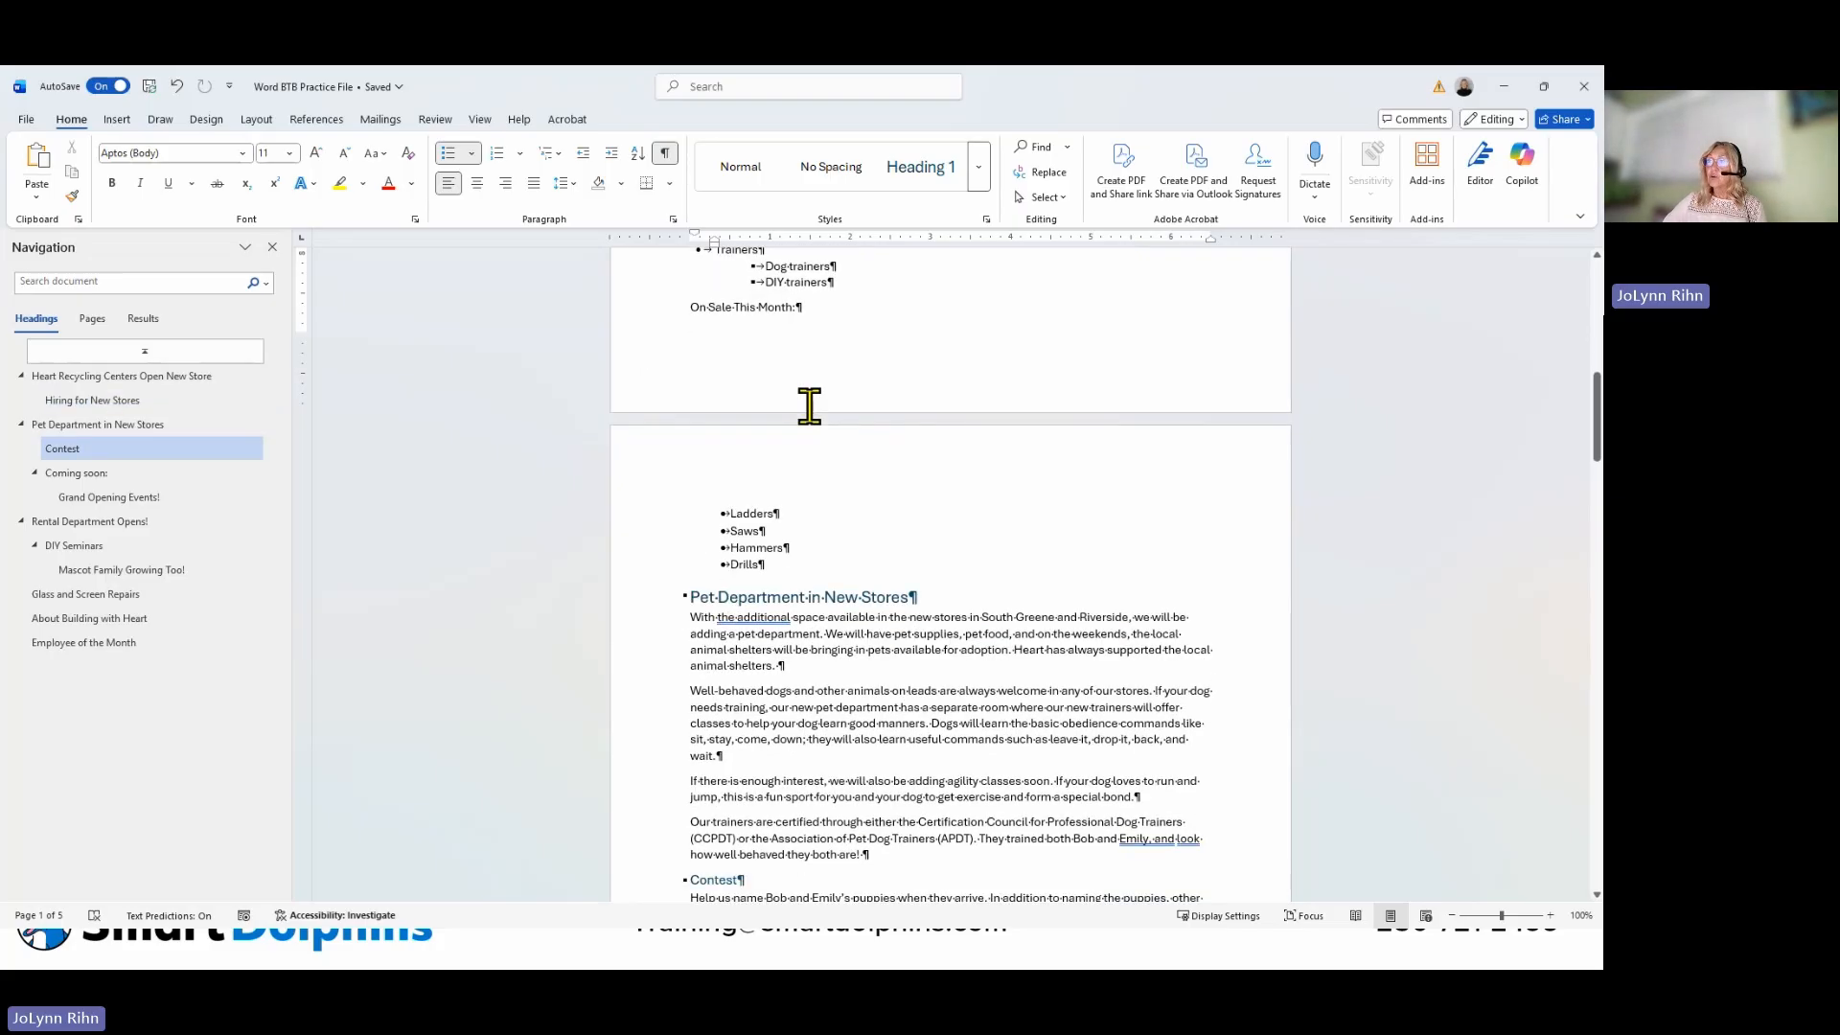
scroll(810, 408, down, 10)
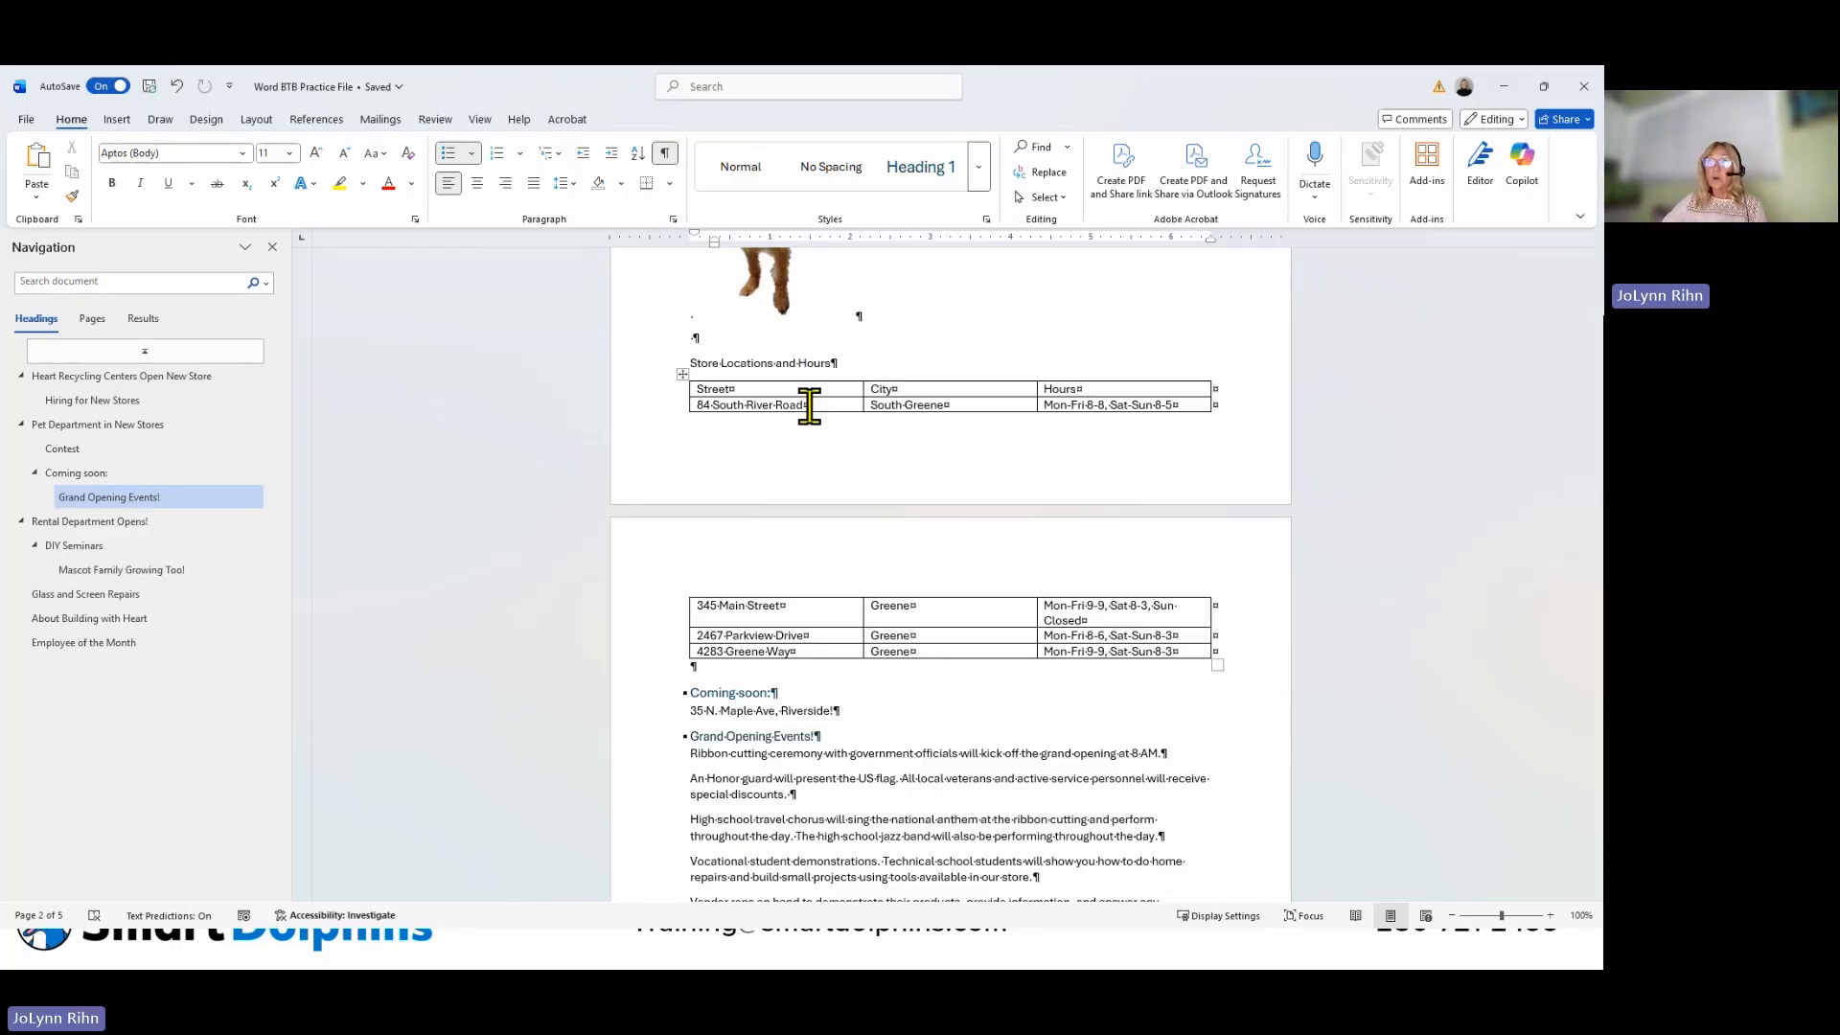
scroll(810, 408, down, 6)
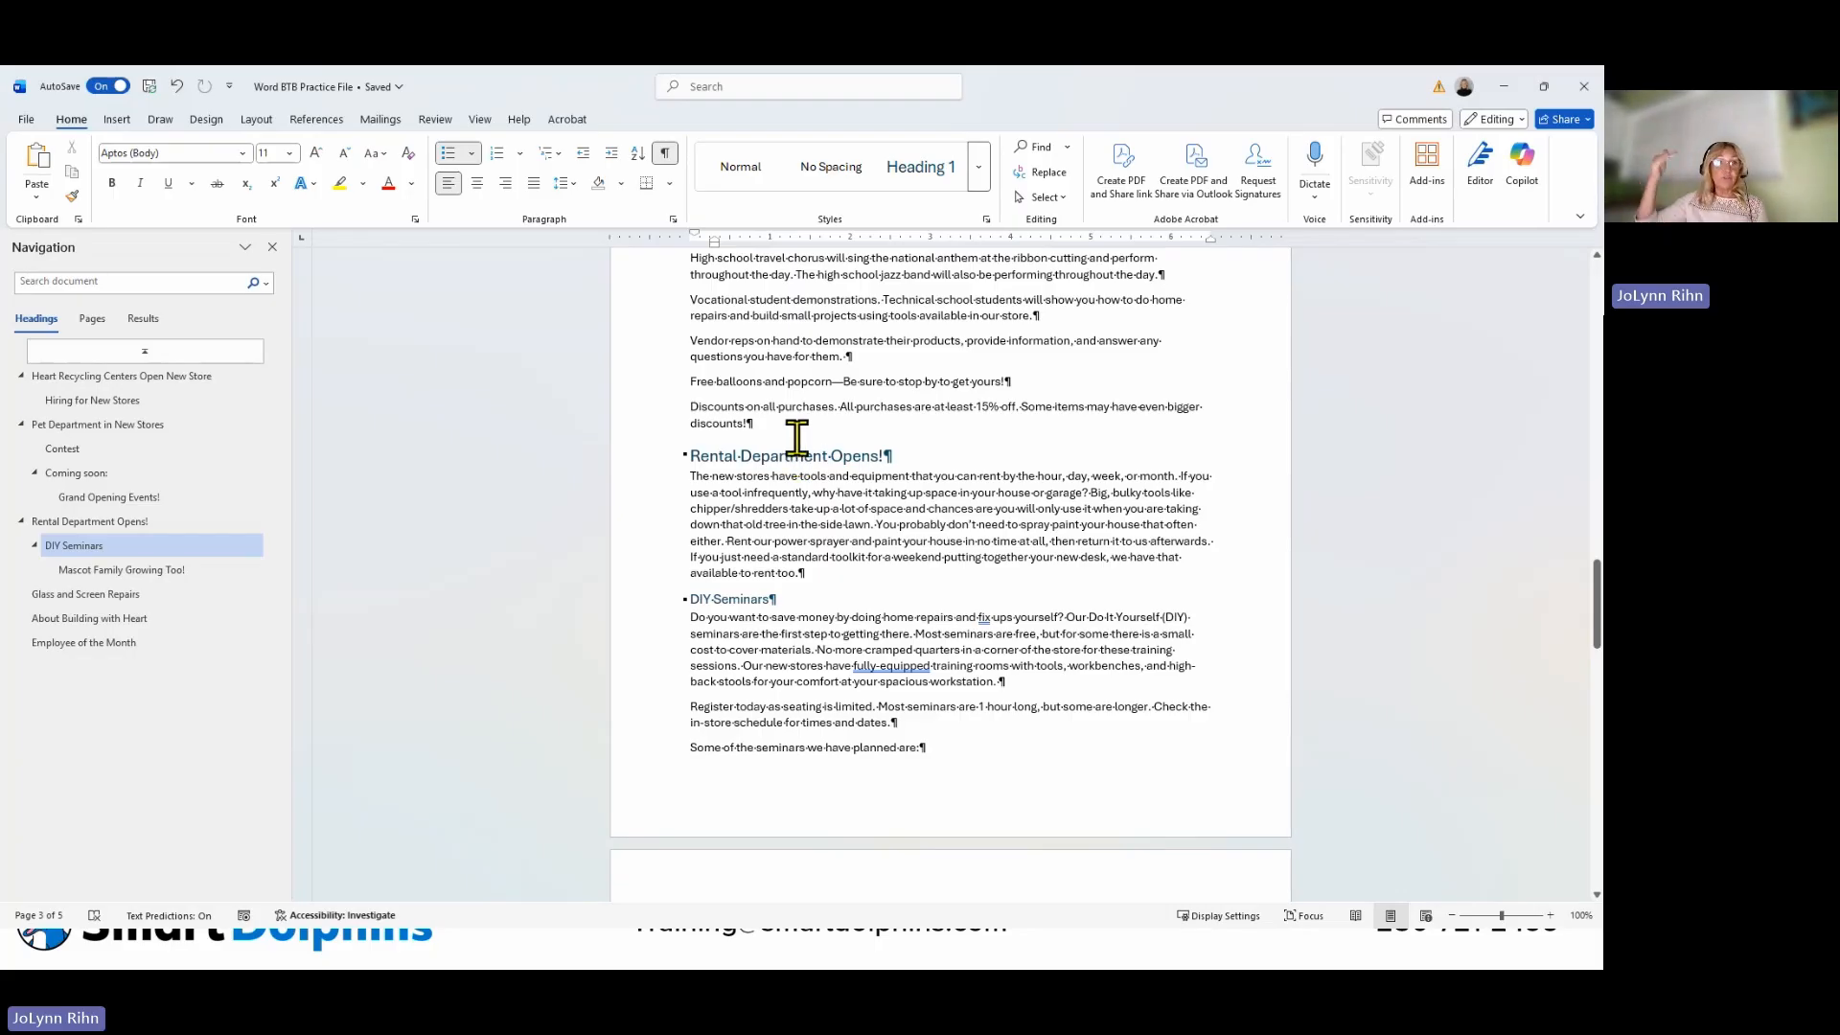
click(685, 456)
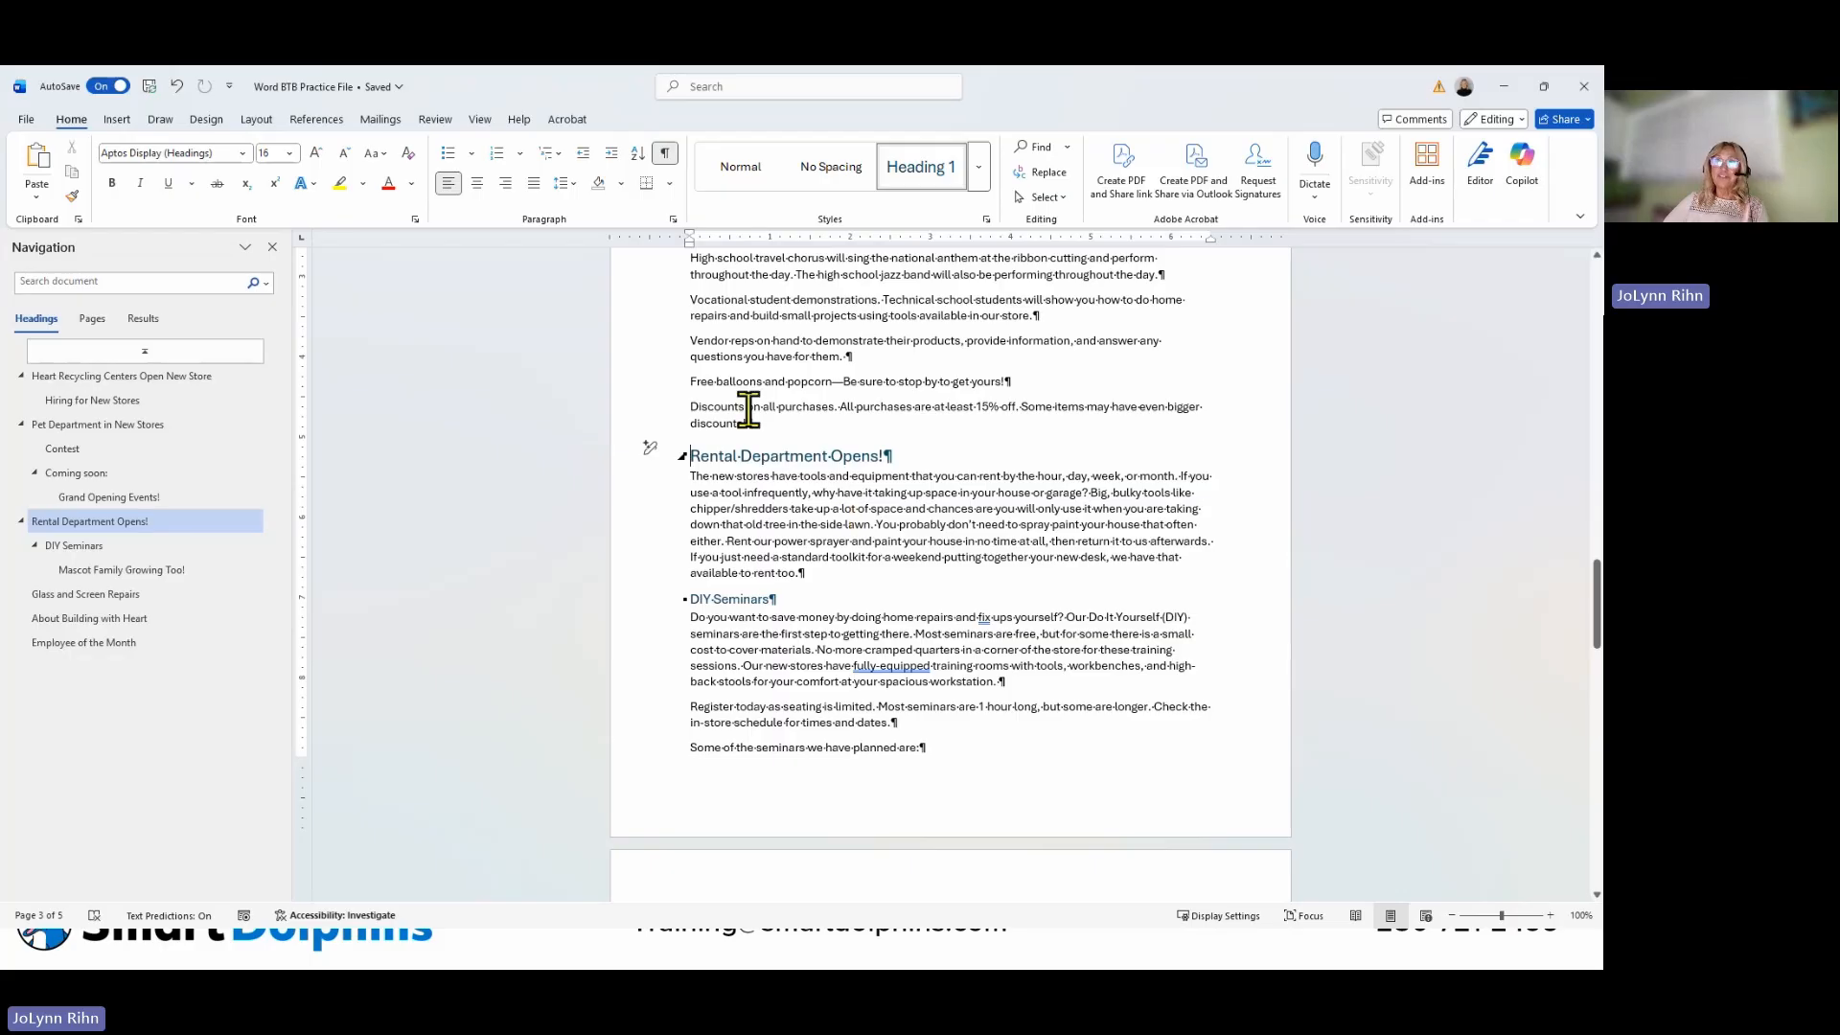
click(257, 122)
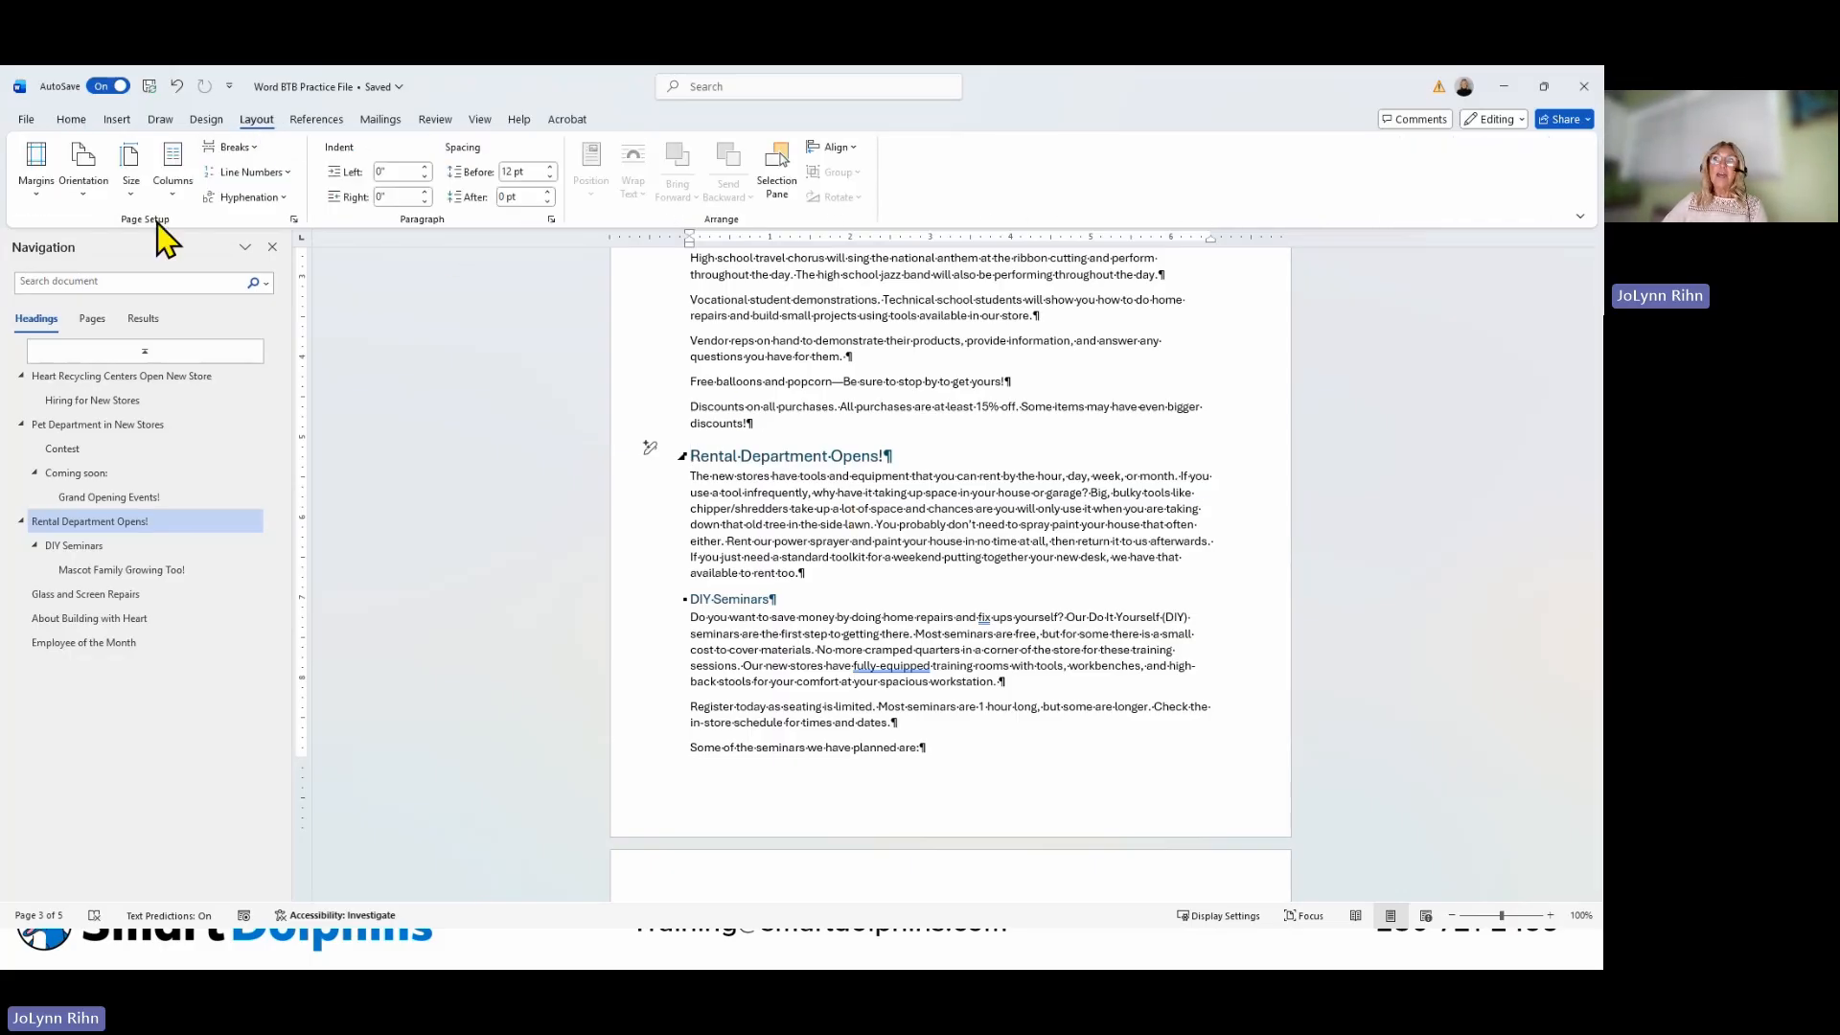
click(244, 153)
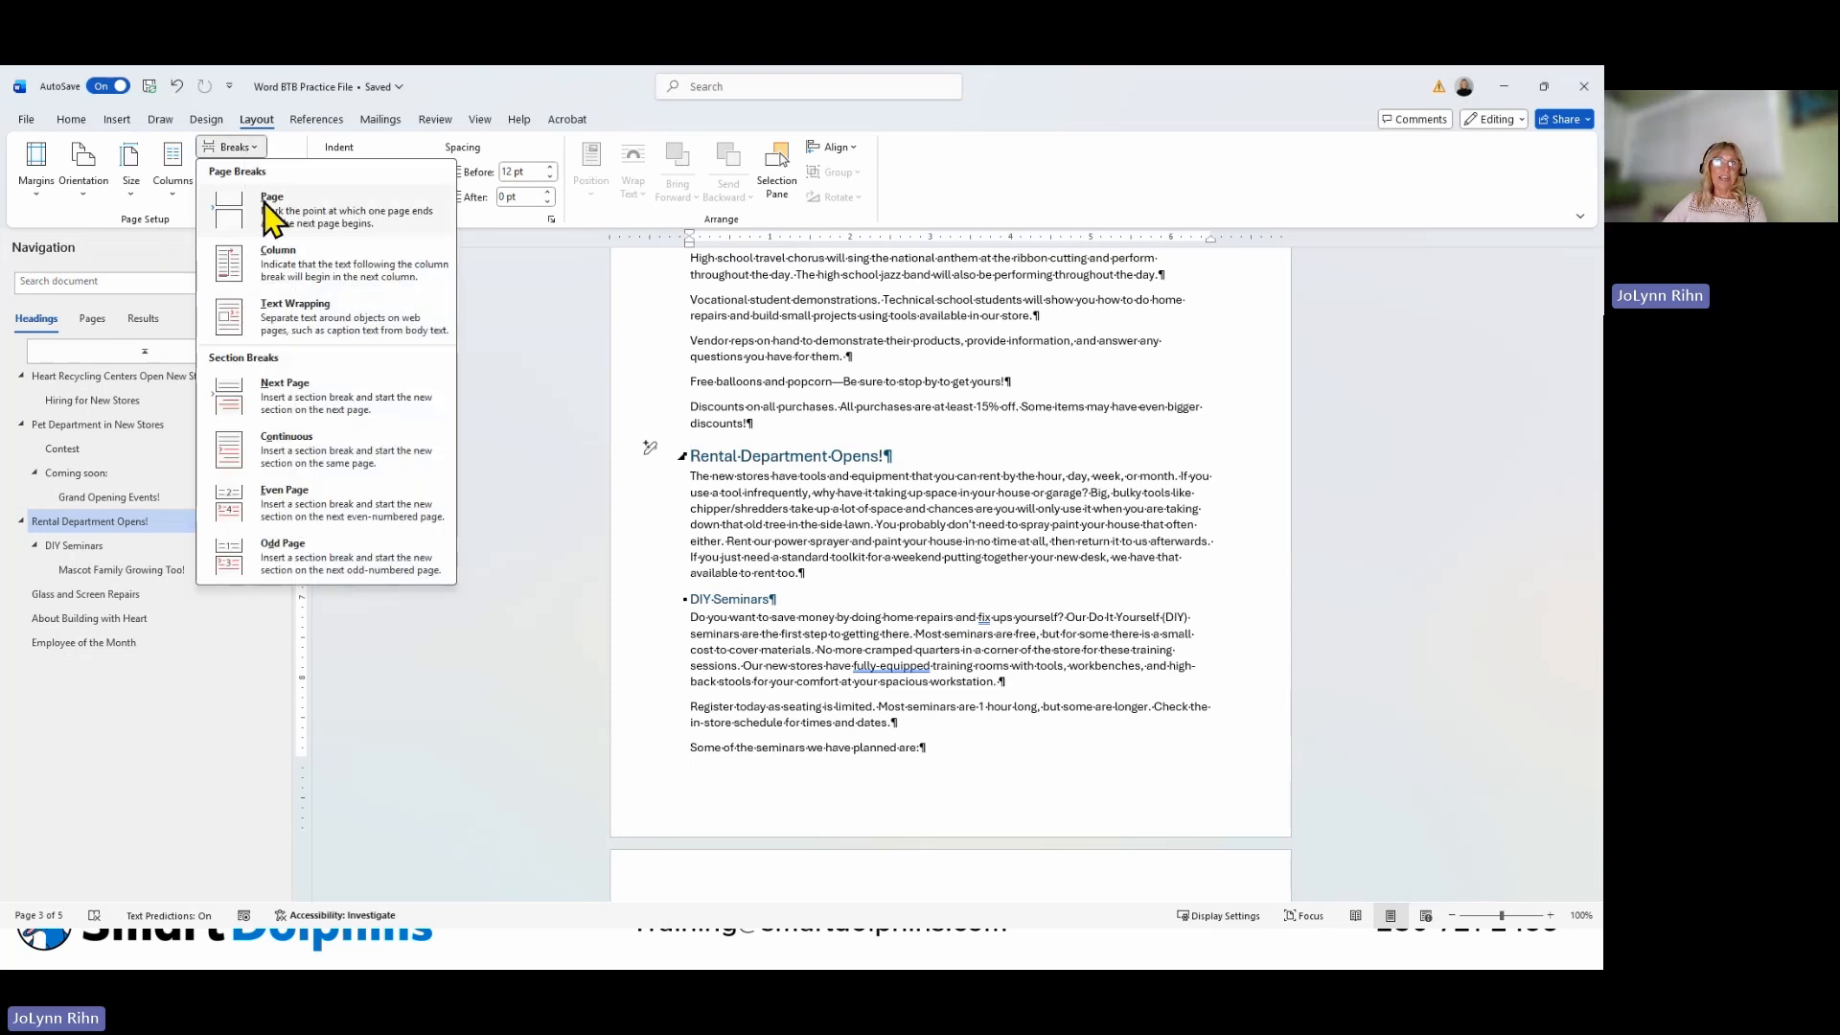
click(127, 222)
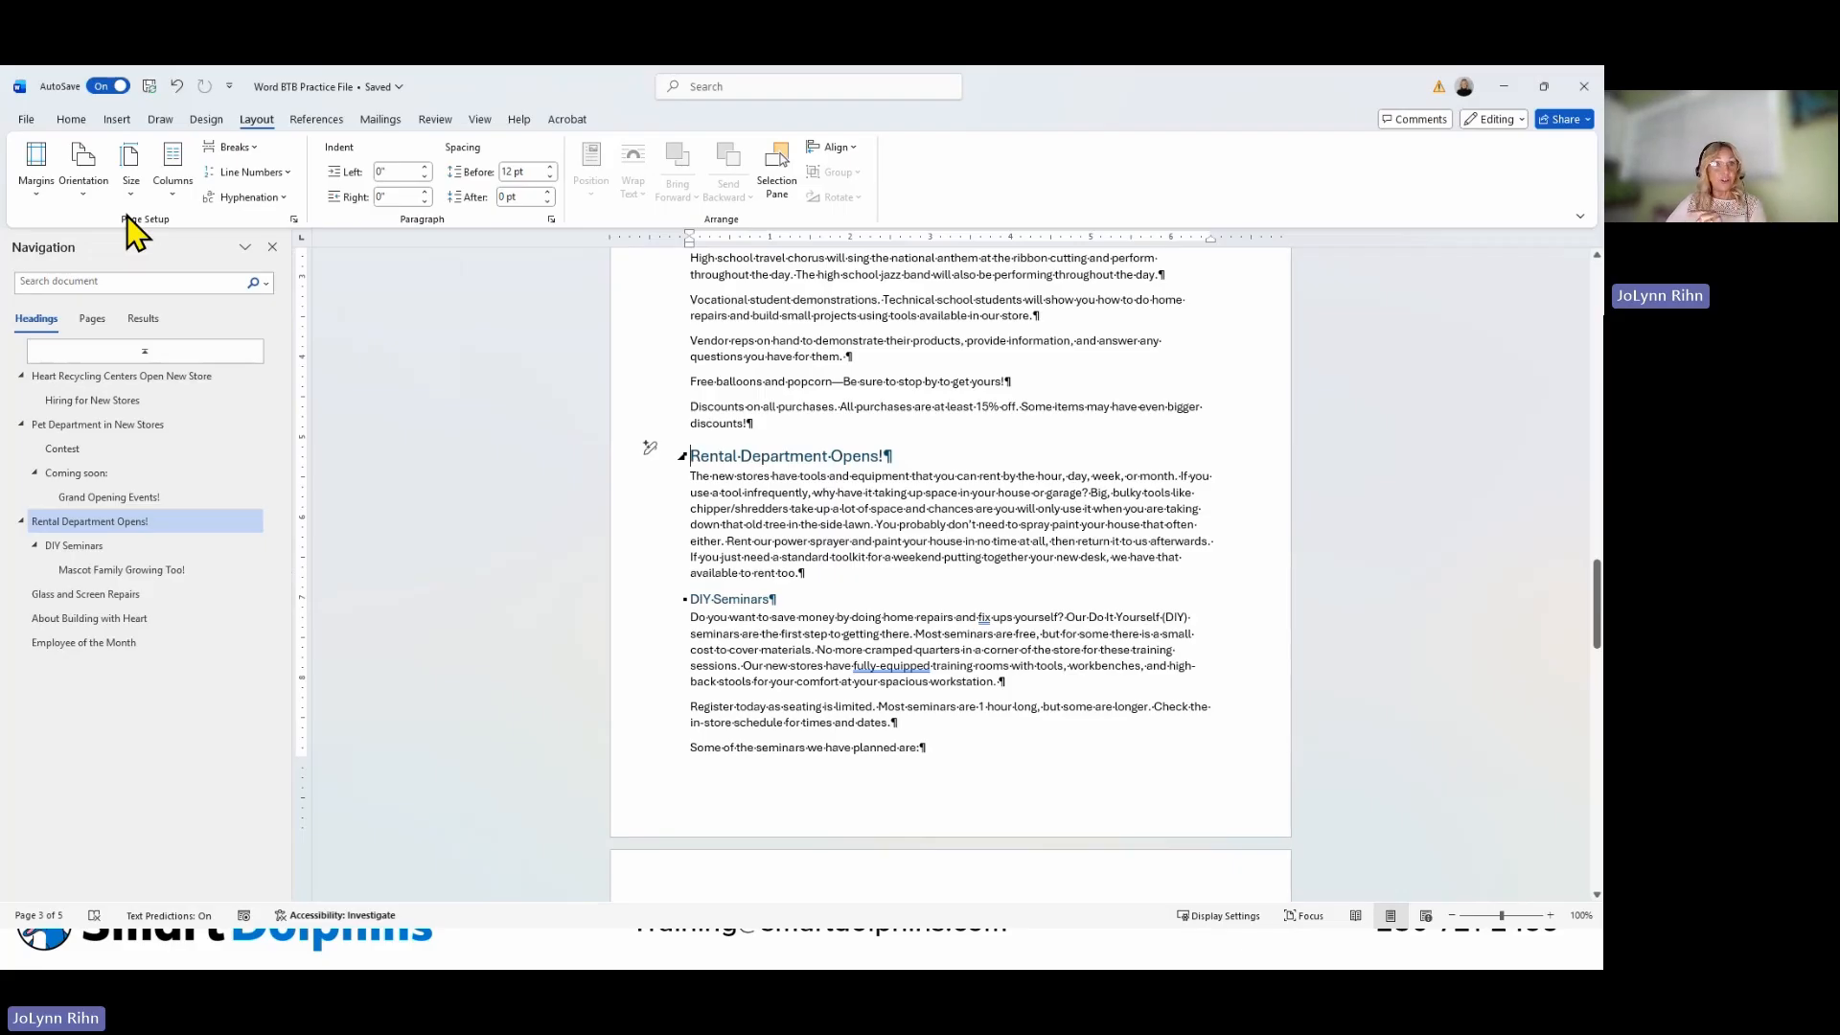
key(ctrl+Return)
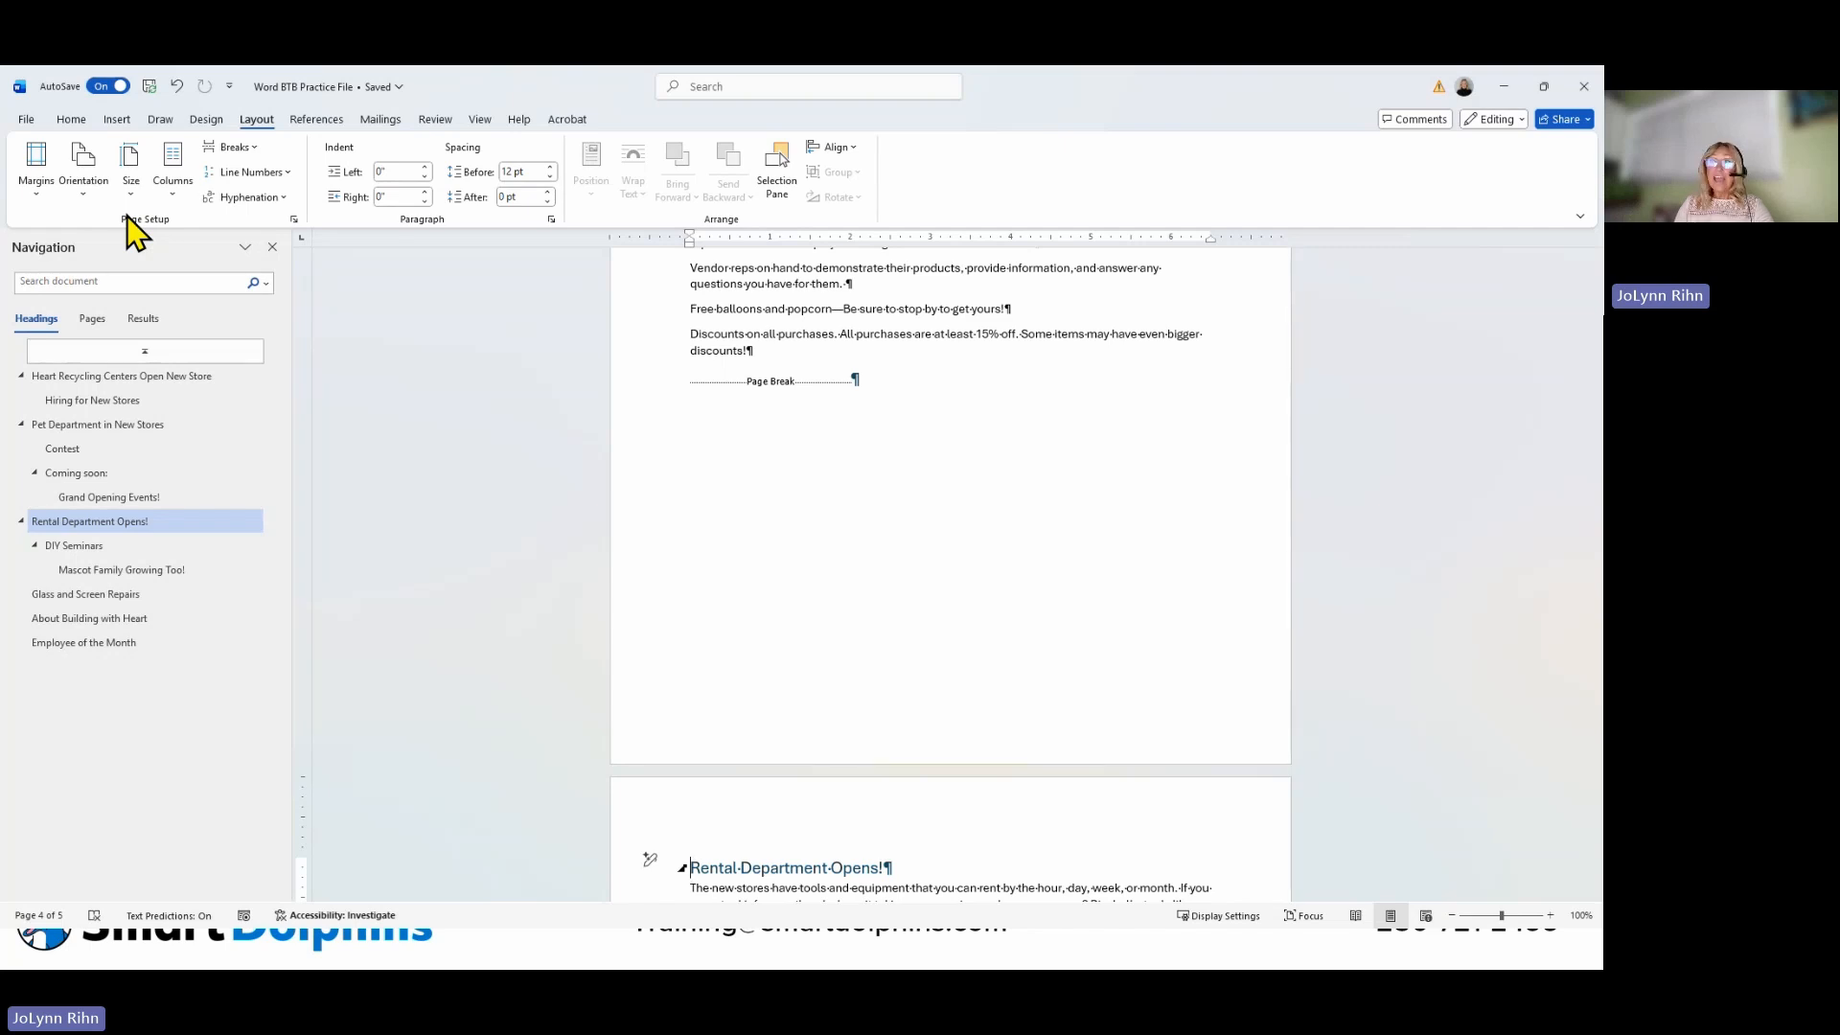
click(75, 123)
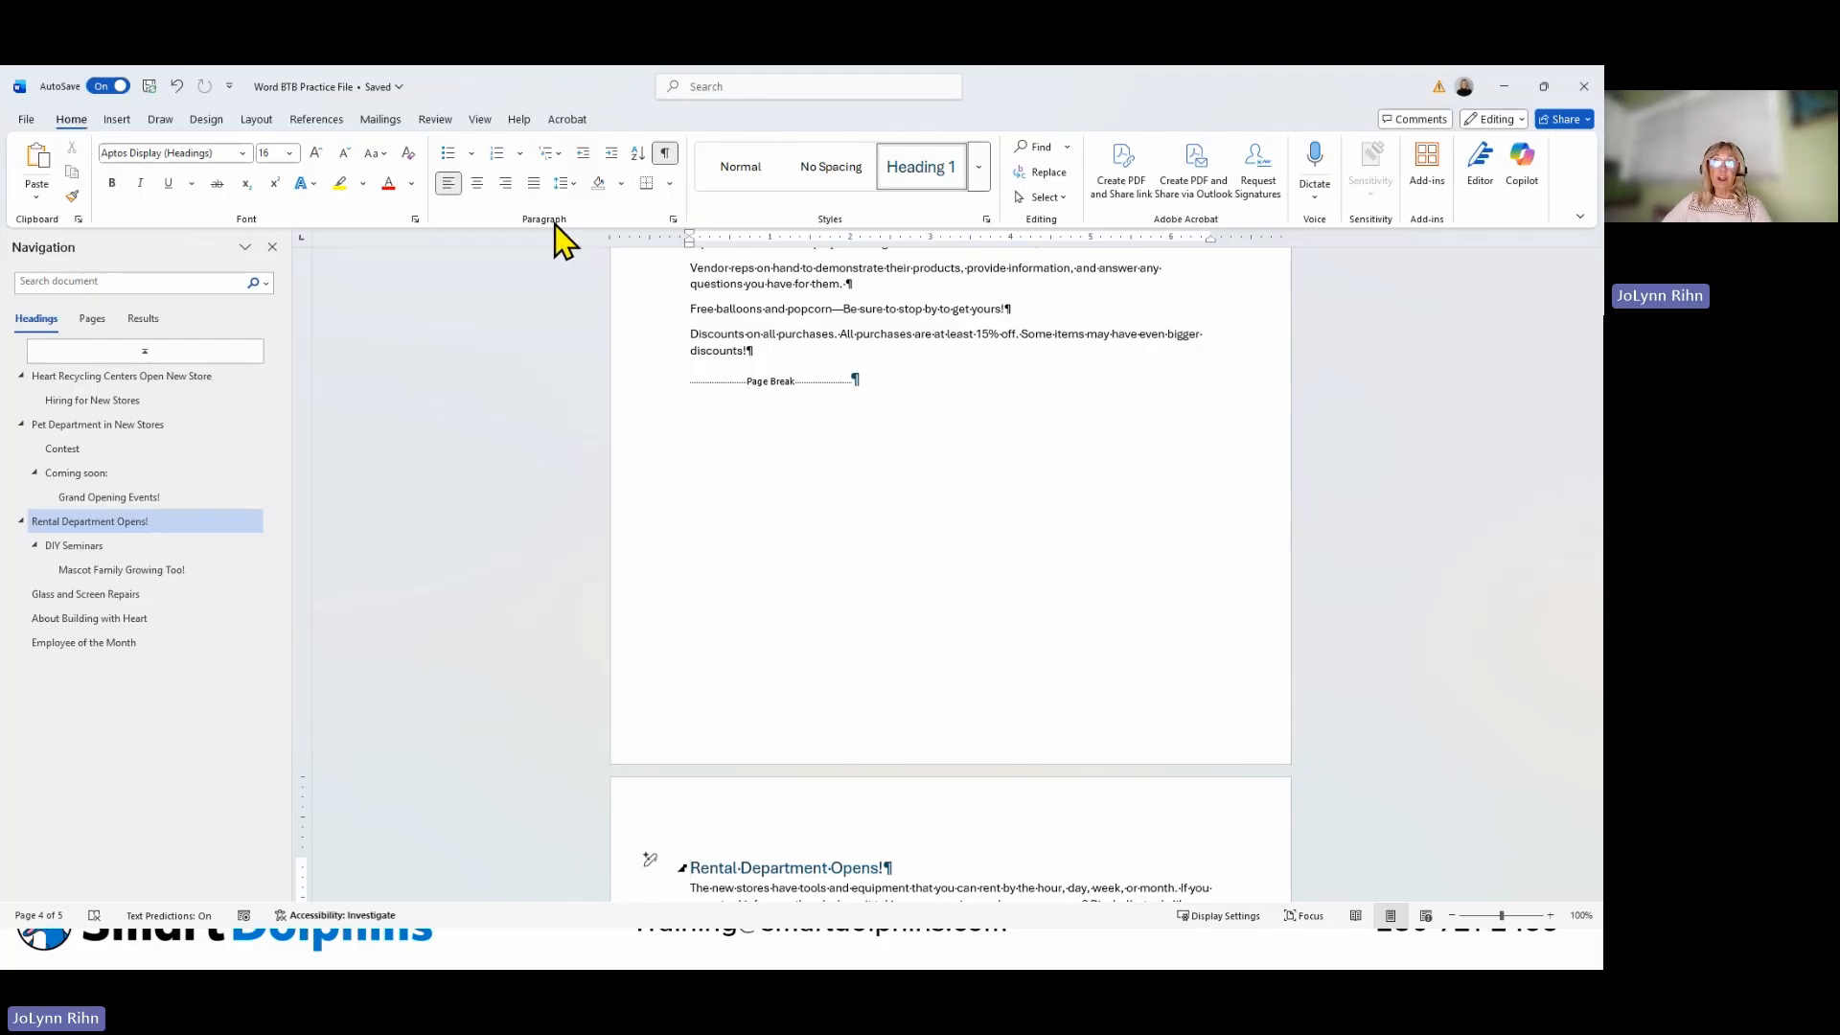
click(667, 158)
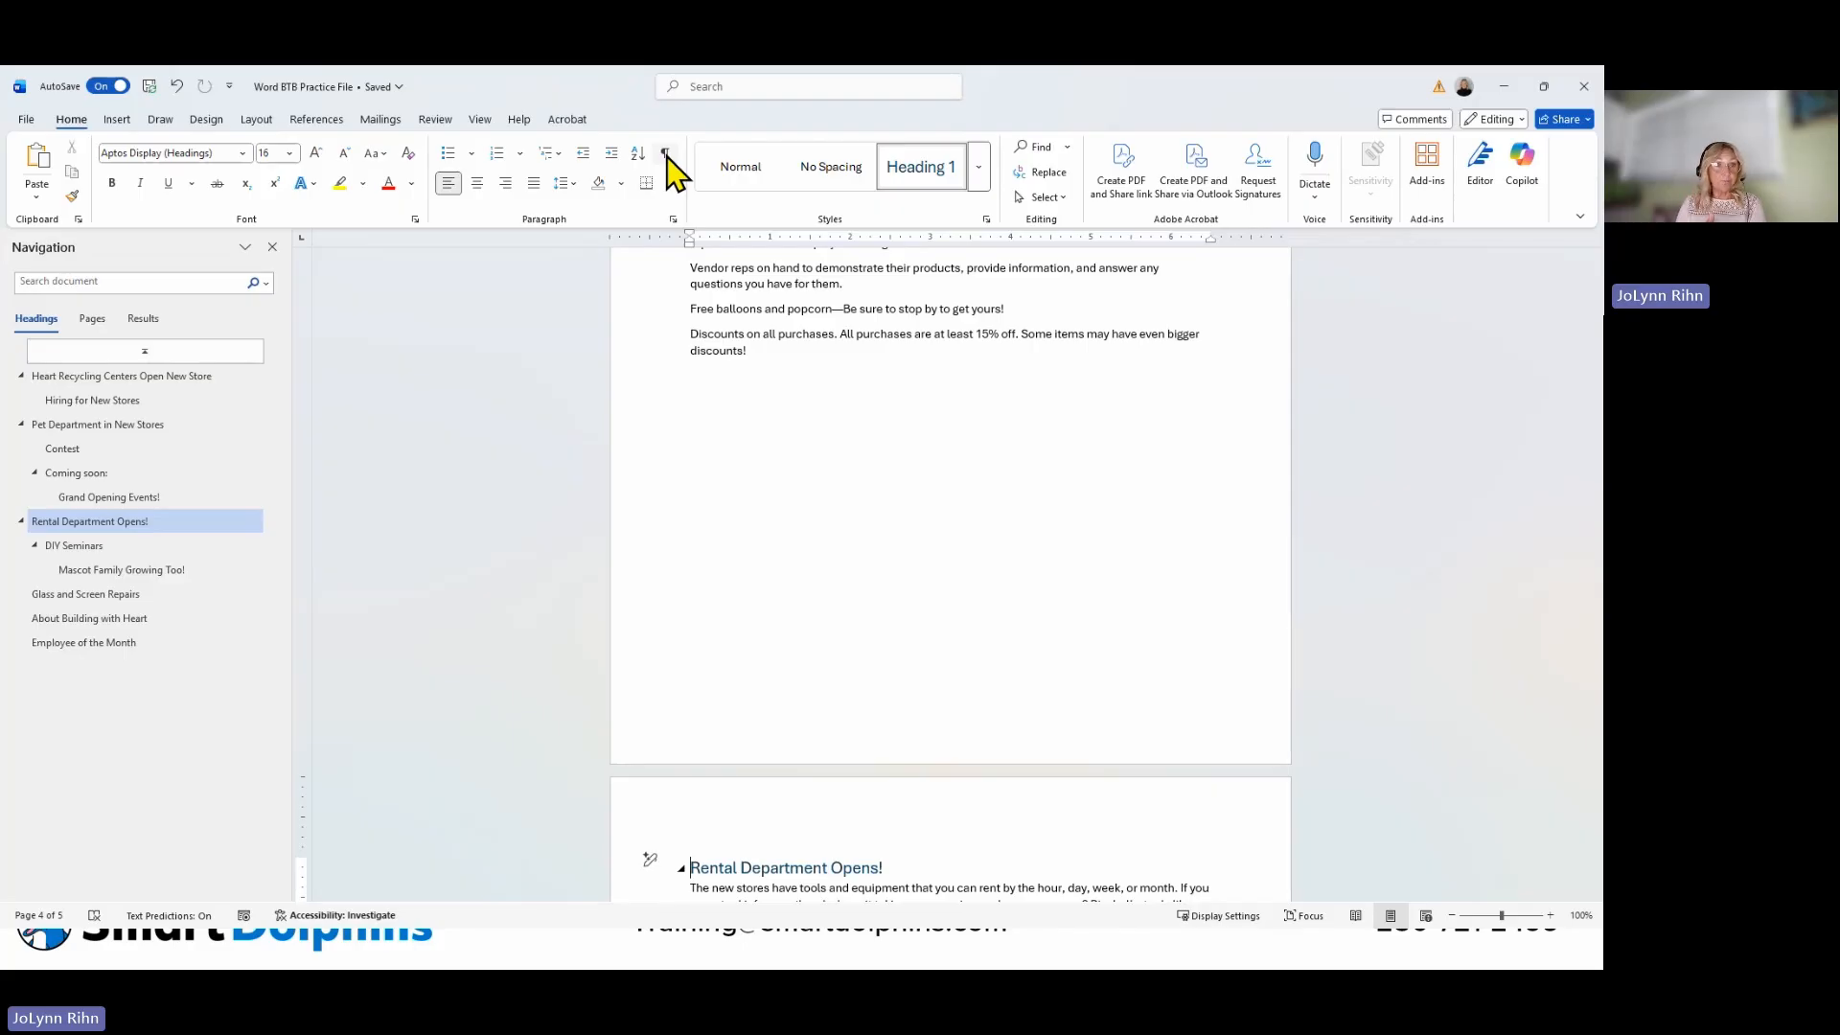
Add a new paragraph reading "Add more text." above the "Free balloons and popcorn" line.
click(688, 307)
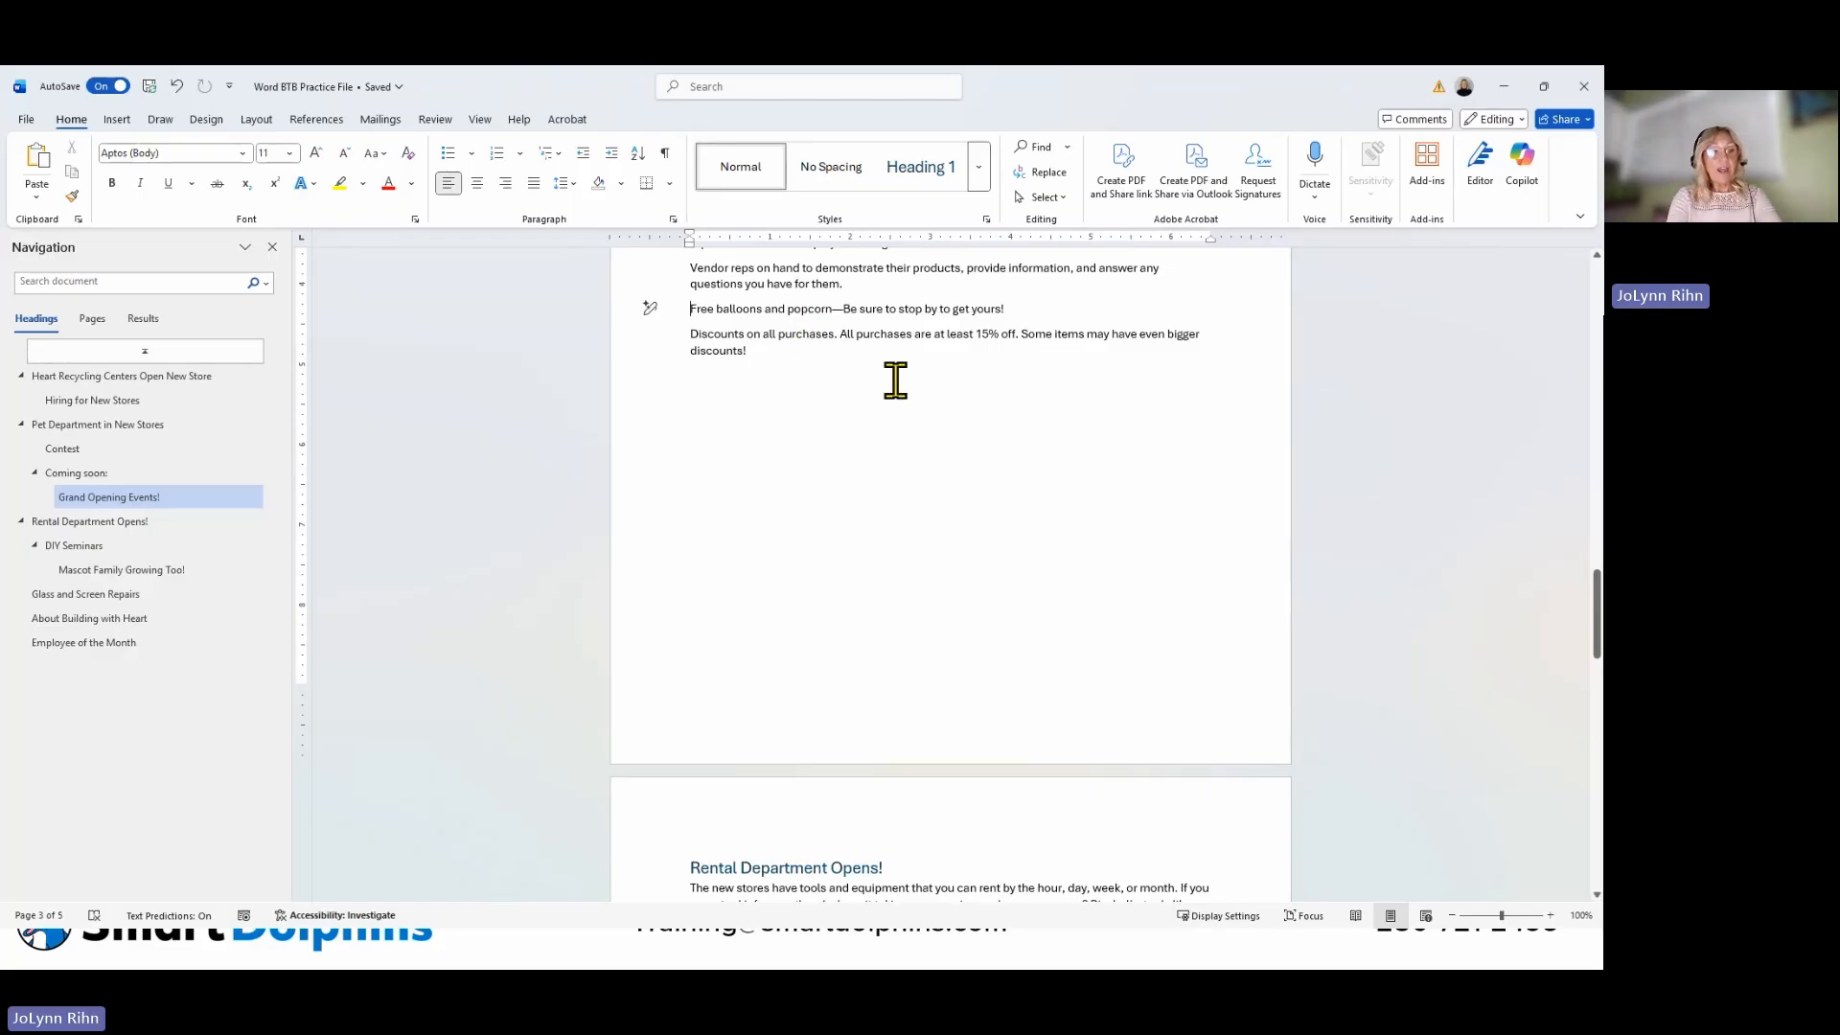
text(Add more tex)
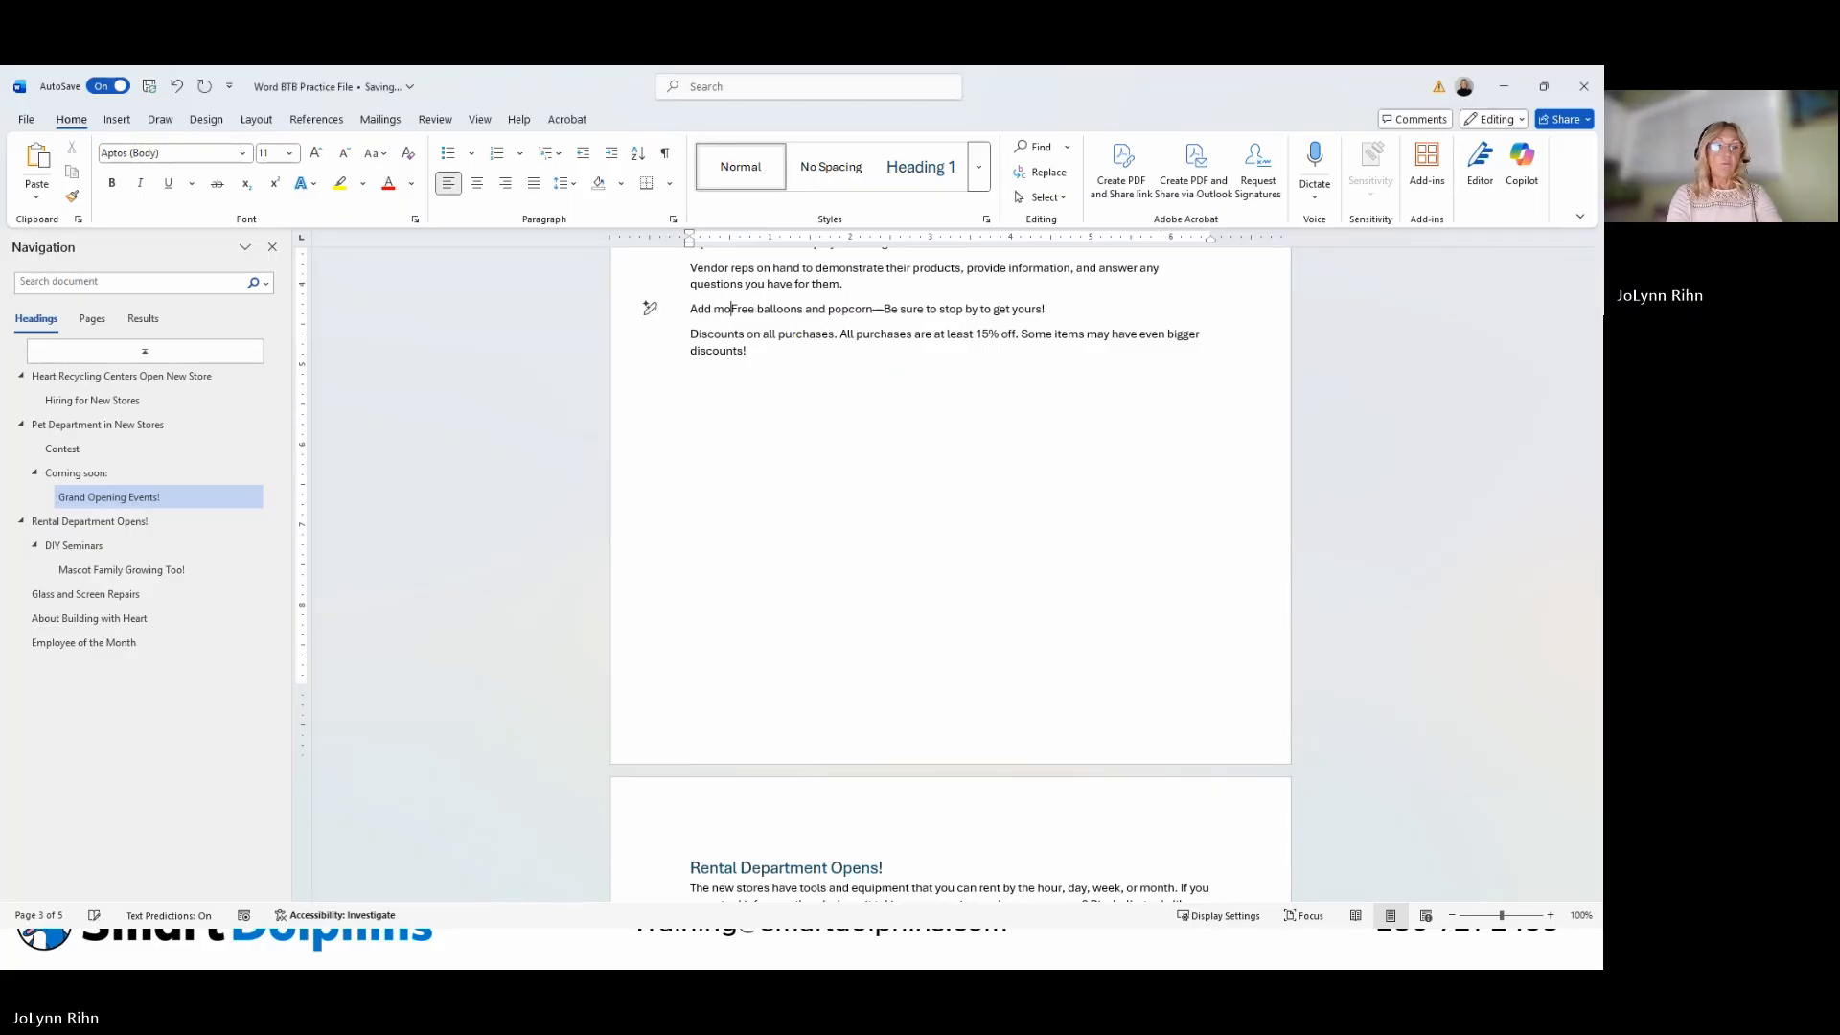
text(t.)
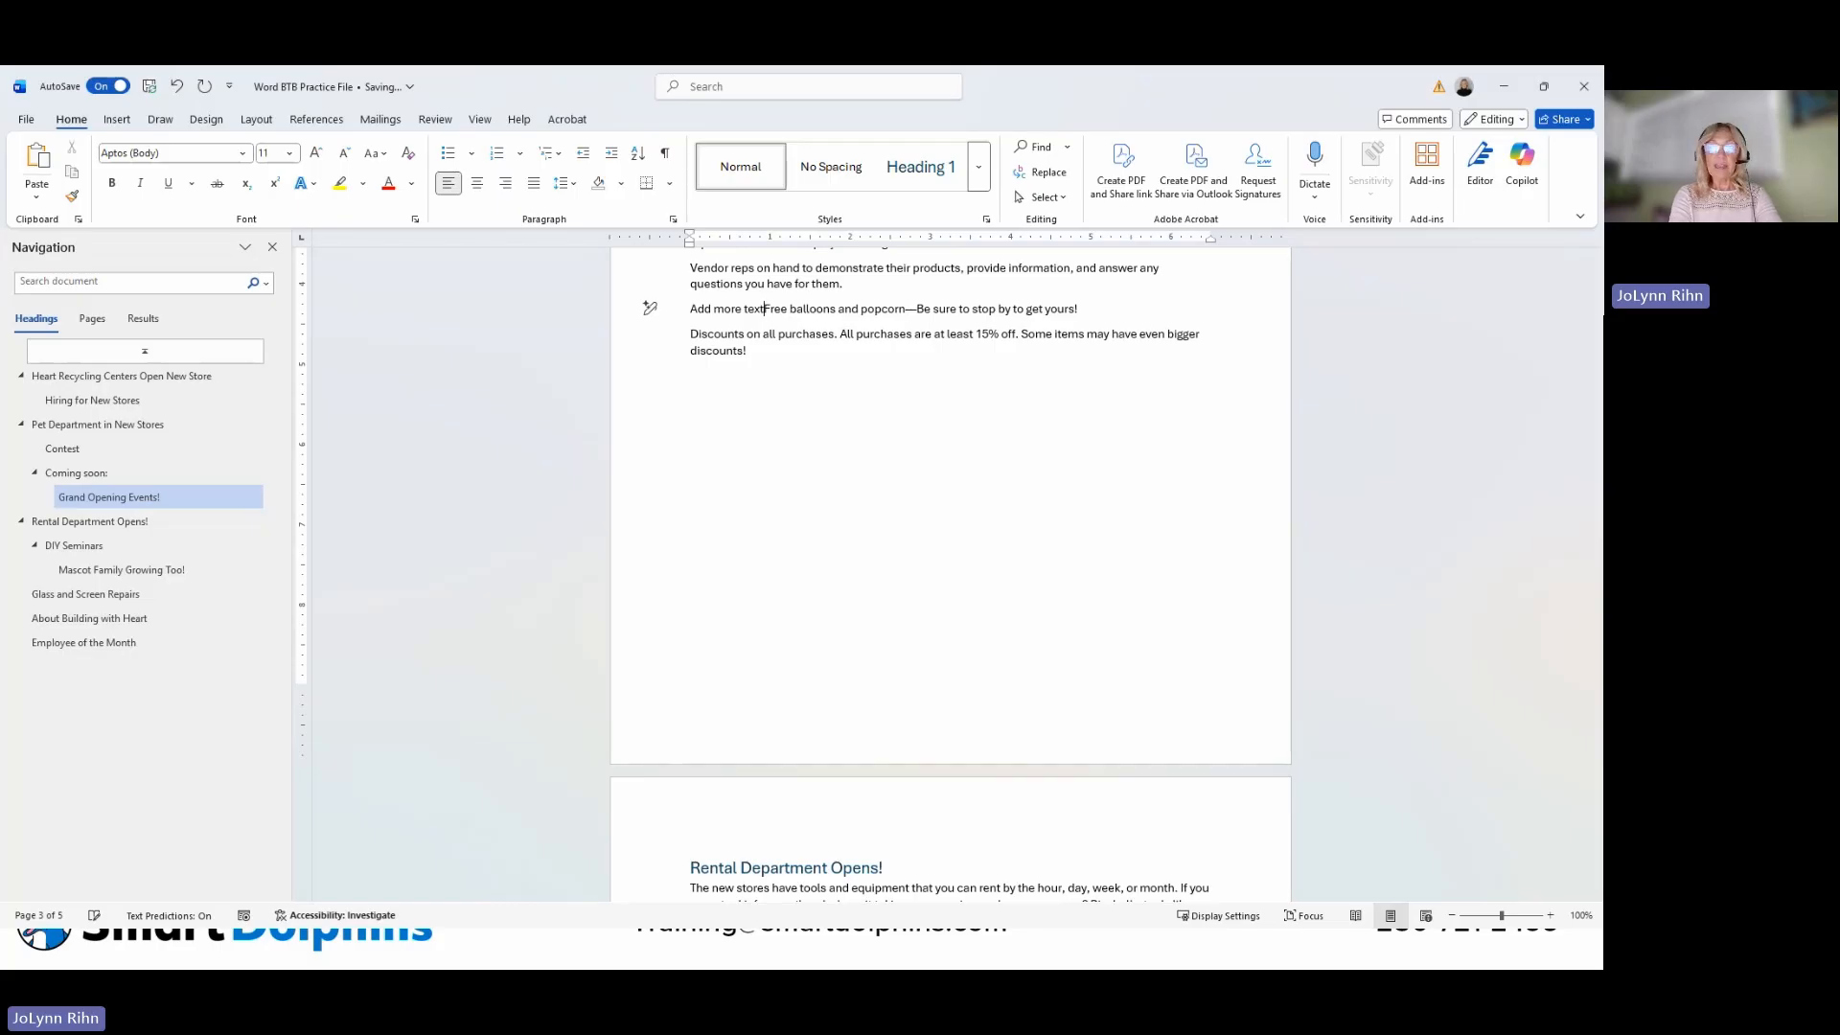
key(Return)
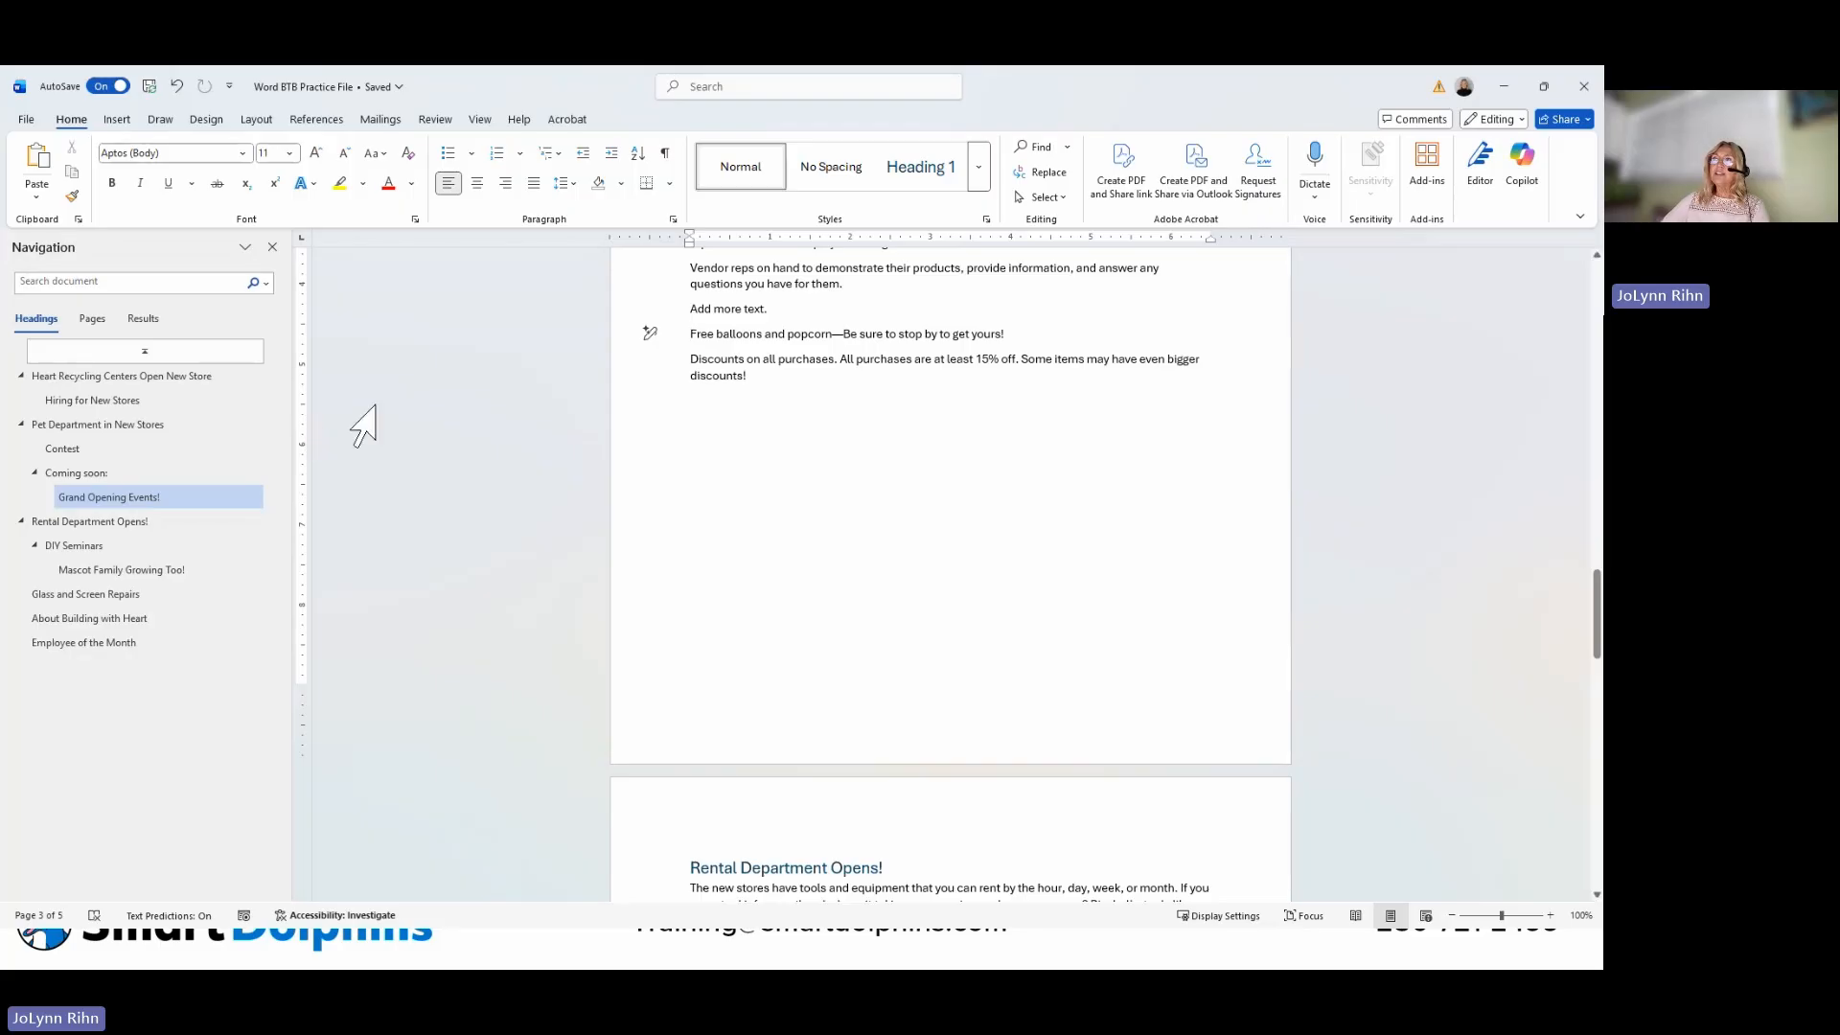
Format the "Add more text." paragraph as bold red text with yellow highlighting.
click(613, 311)
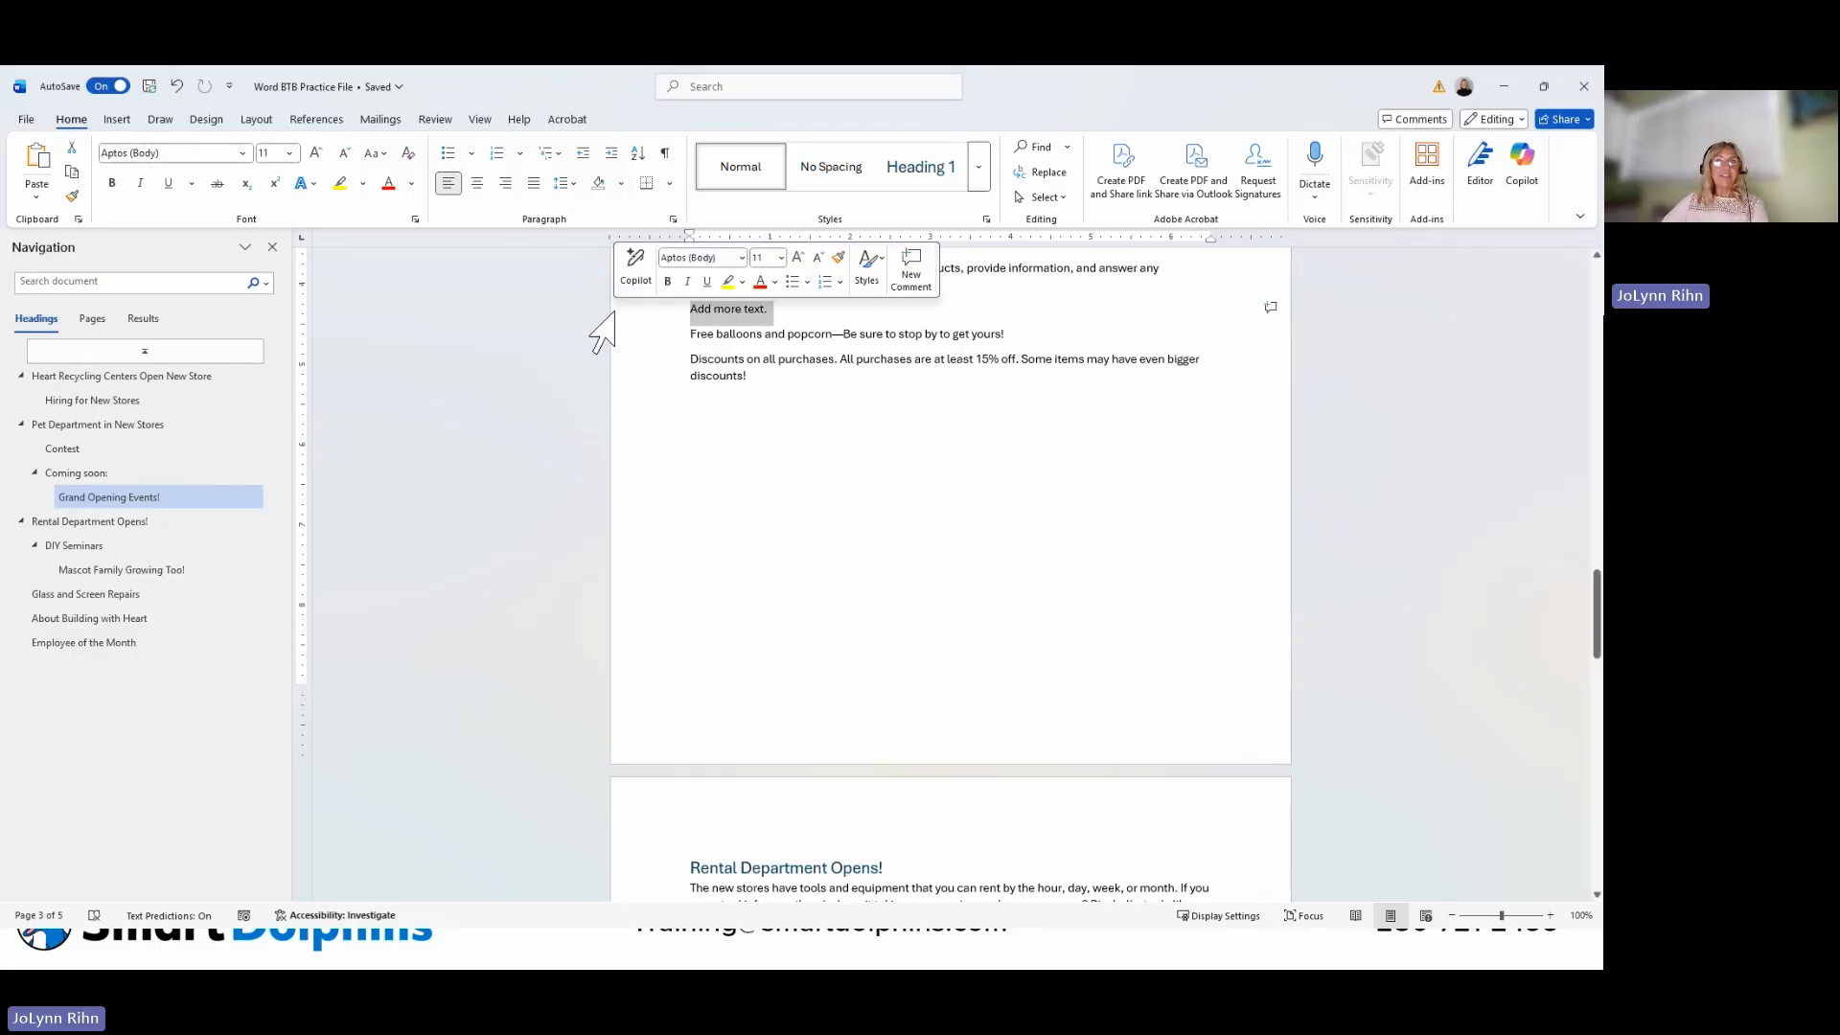
click(668, 281)
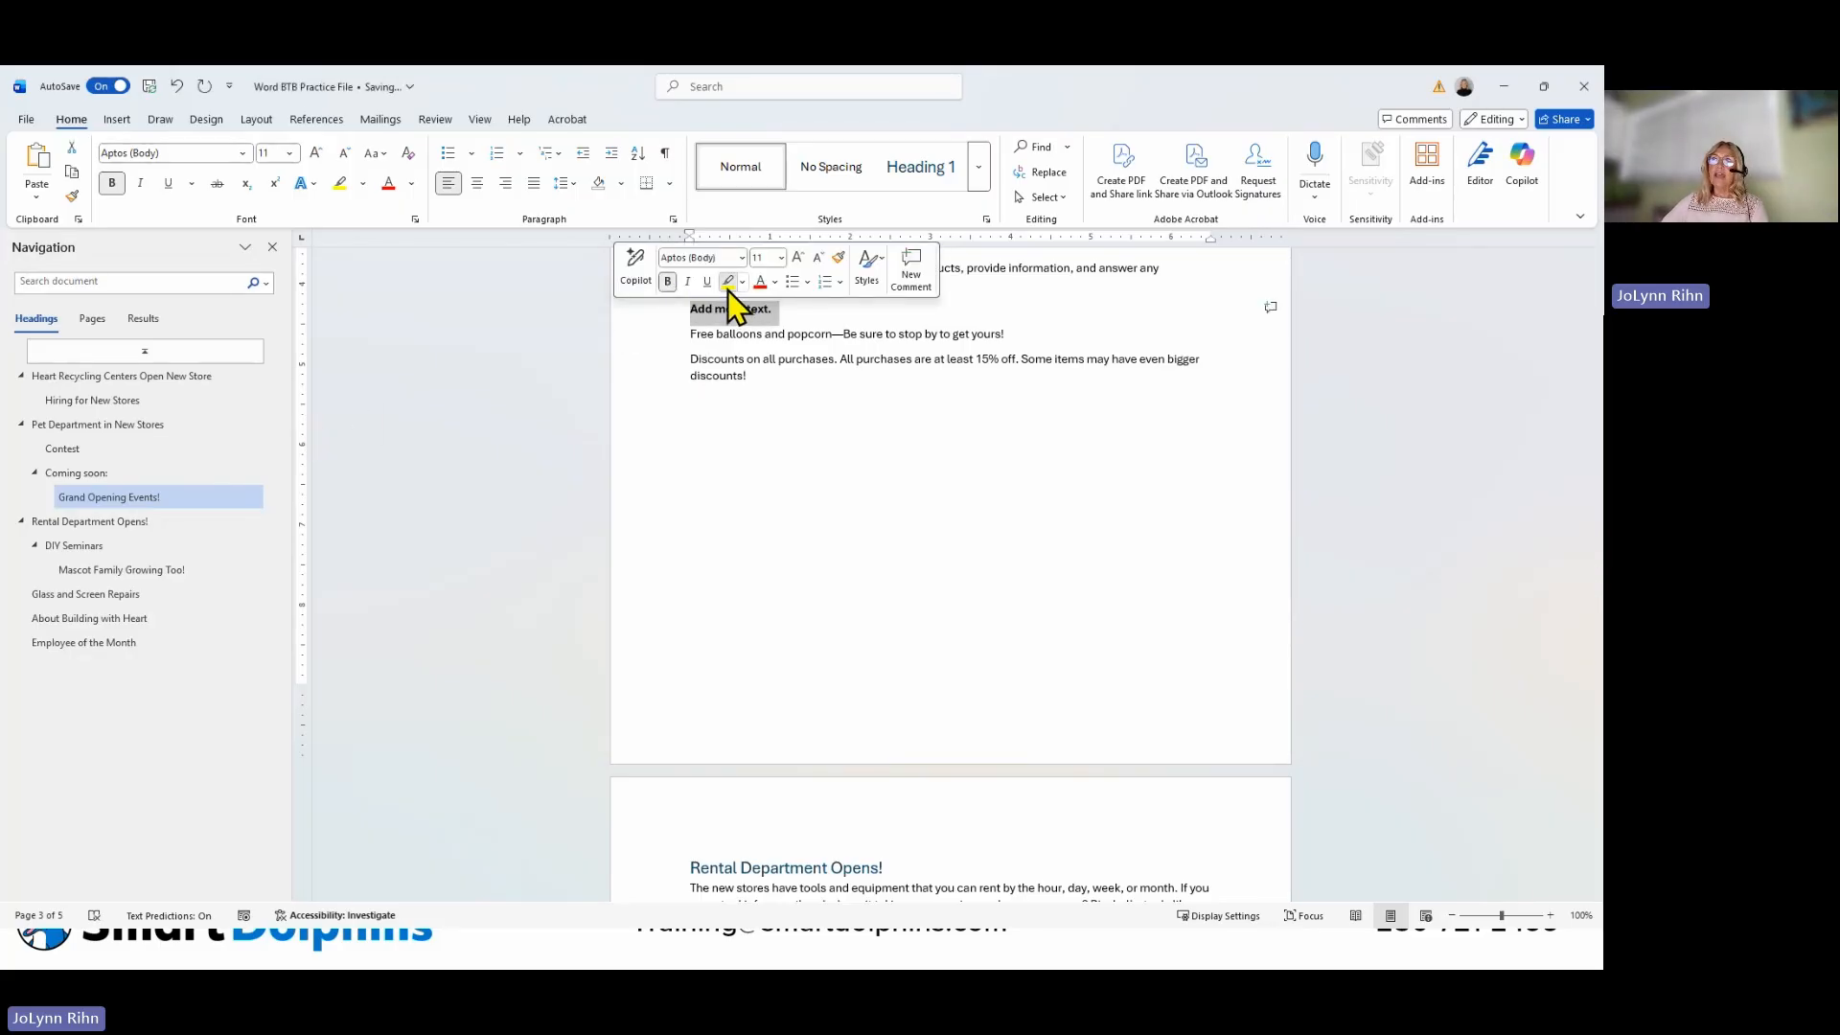
click(728, 287)
click(660, 311)
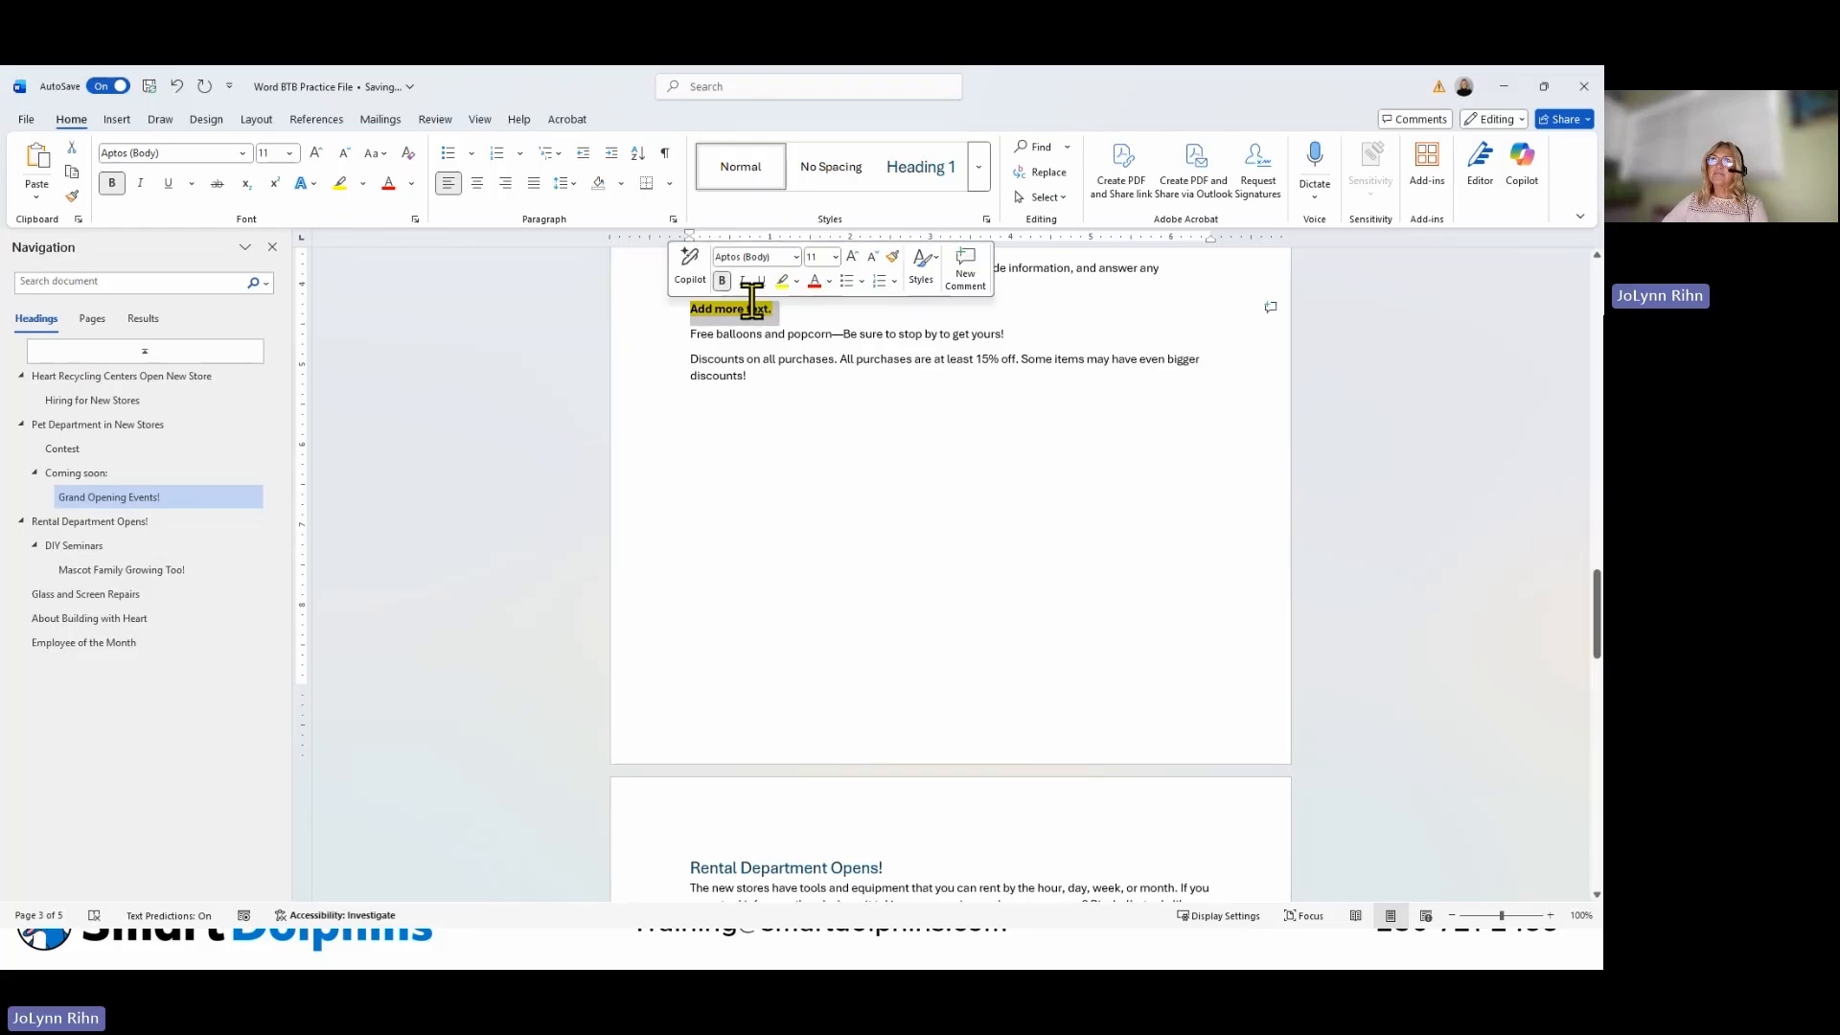
click(817, 282)
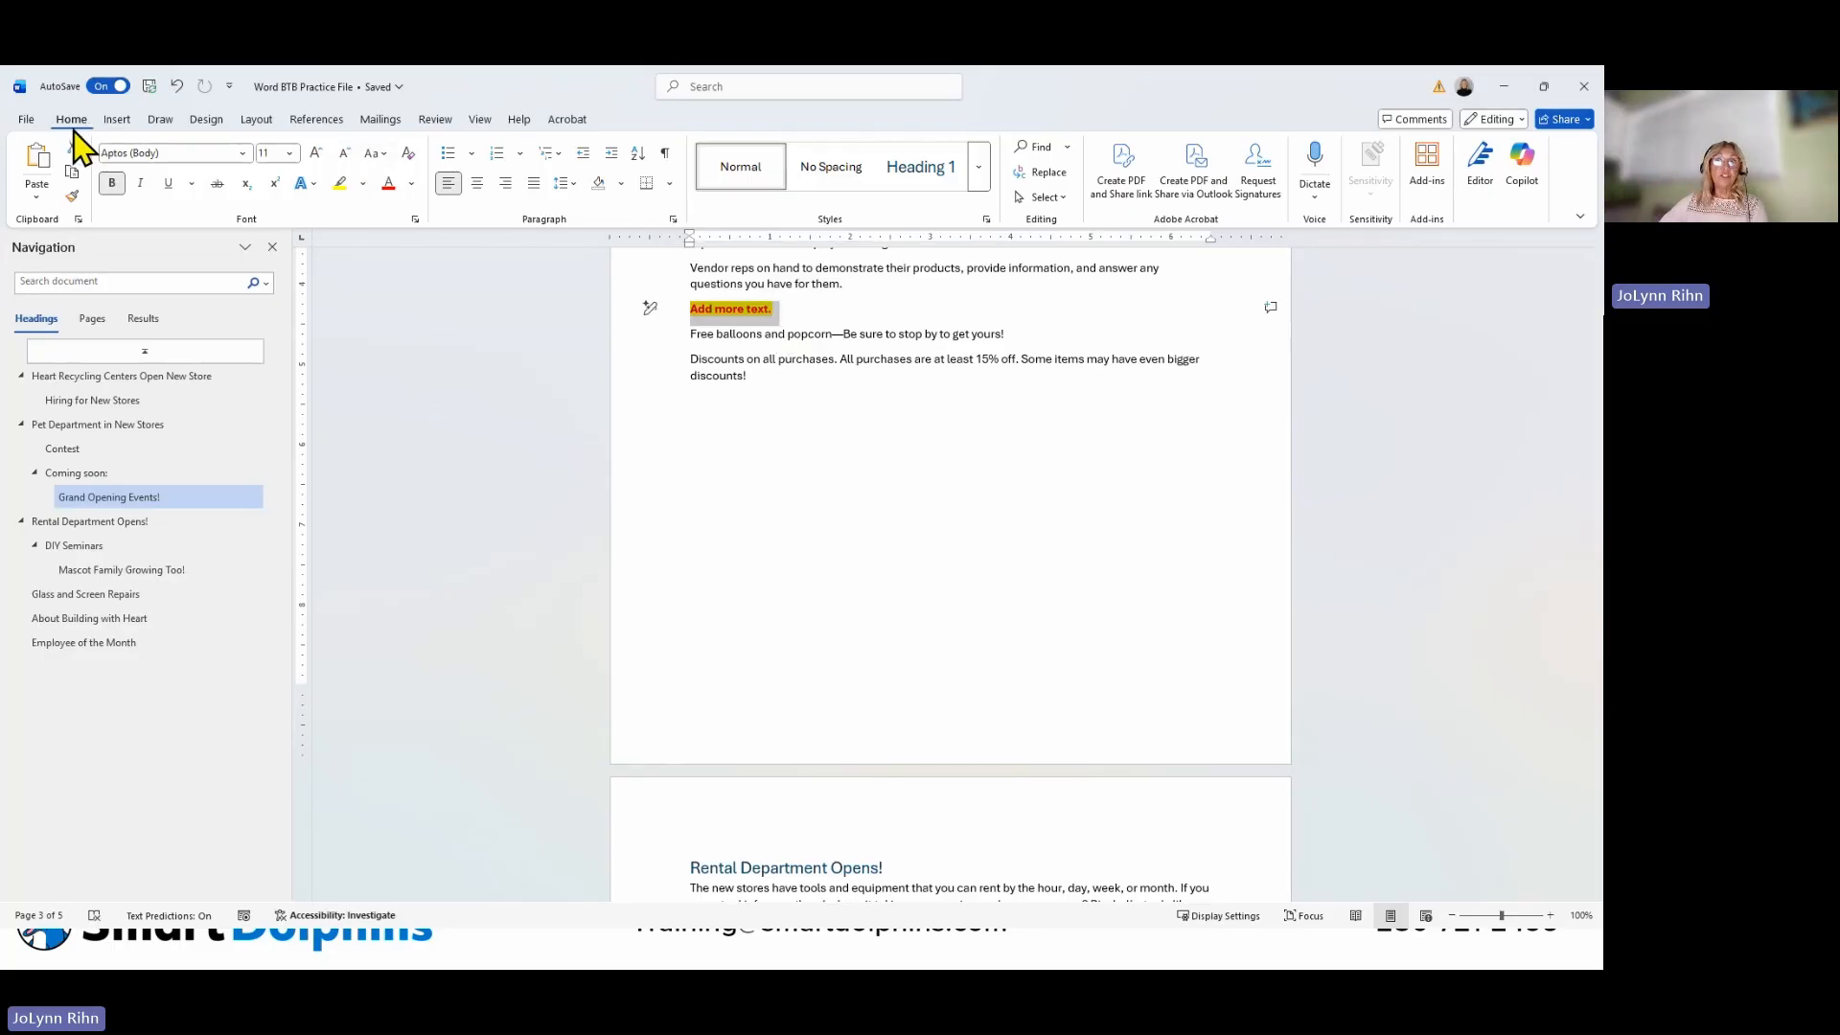
Copy the formatting of "Add more text." onto the line "Some of the seminars we have planned are:" with Format Painter.
click(72, 198)
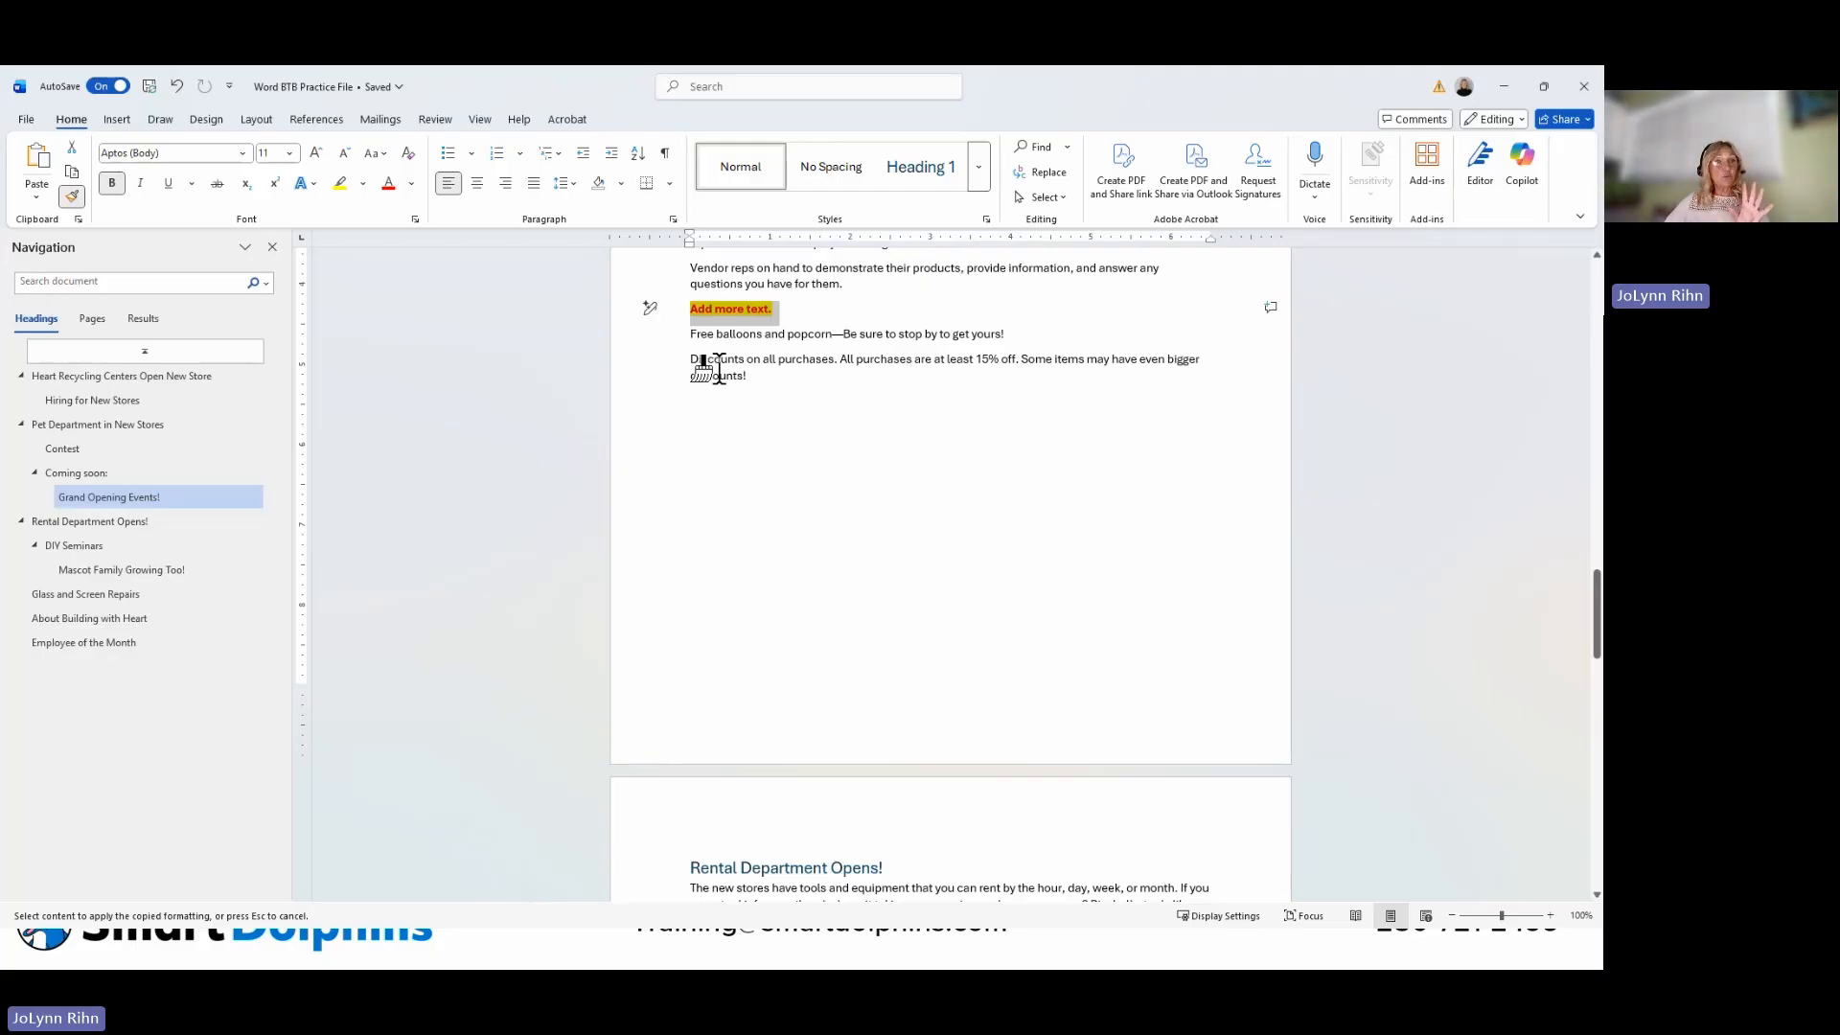
scroll(719, 369, down, 6)
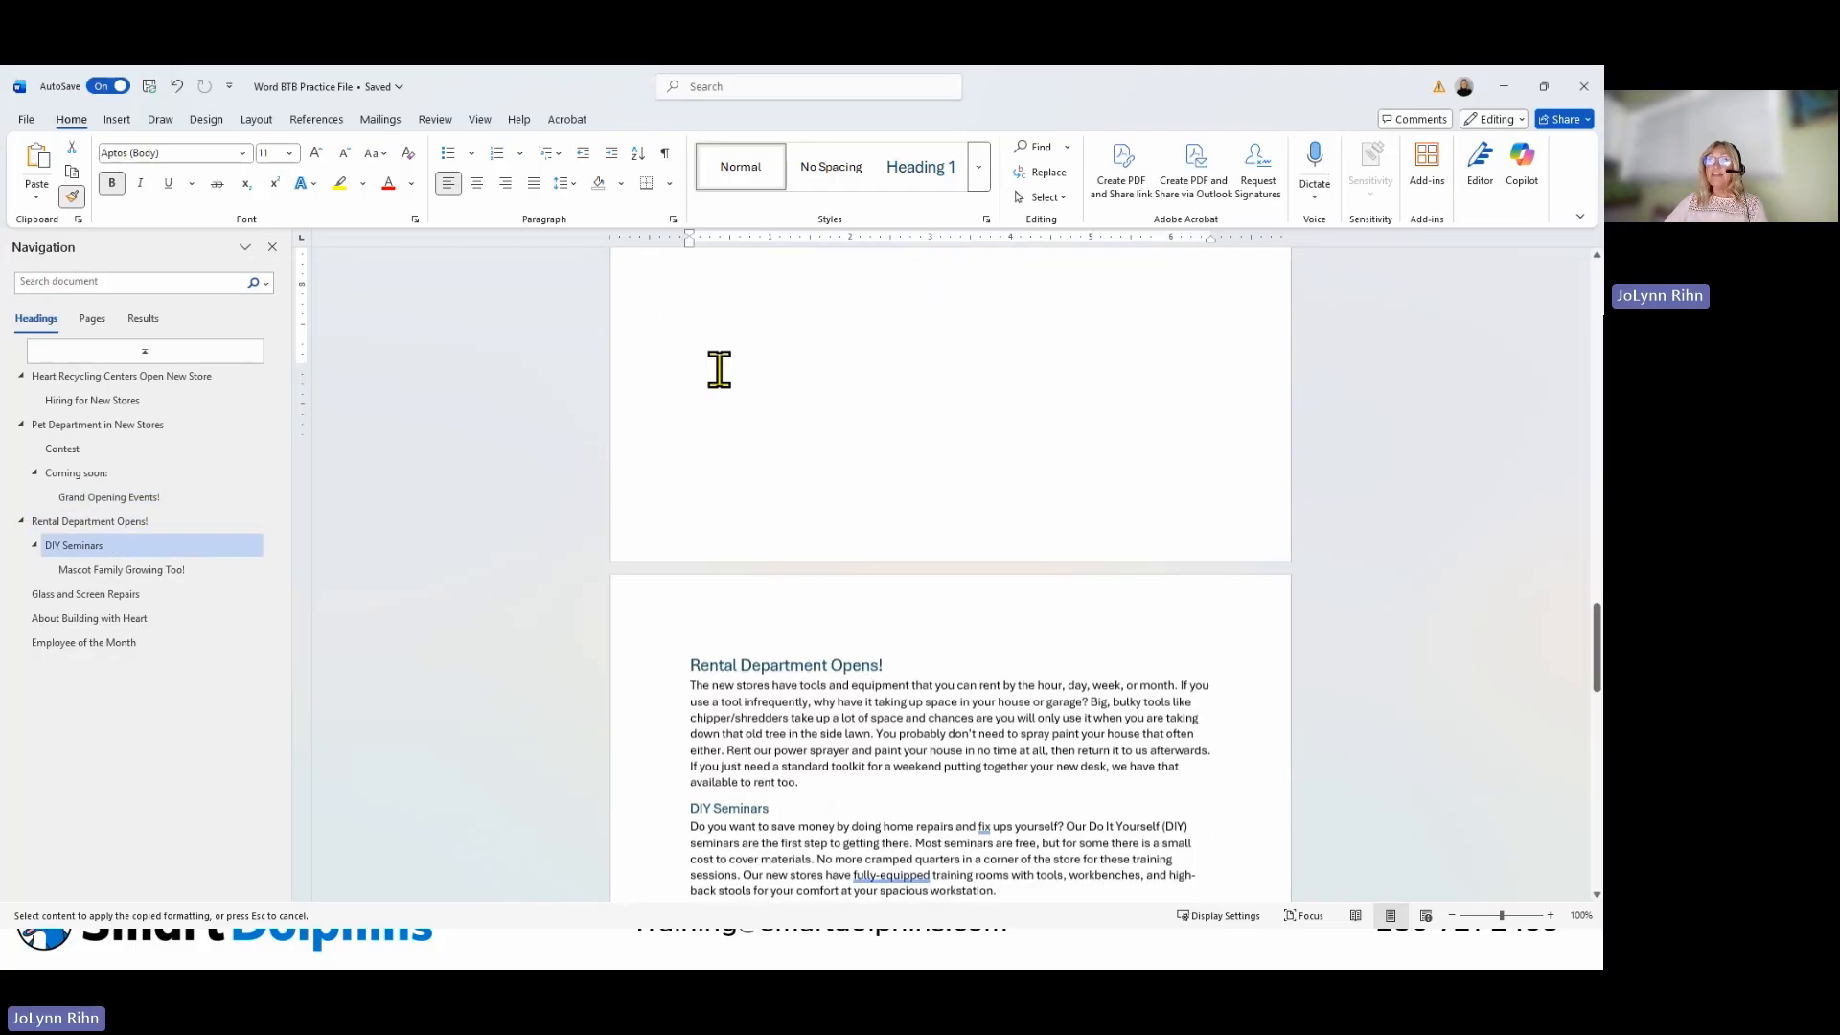
scroll(718, 369, down, 8)
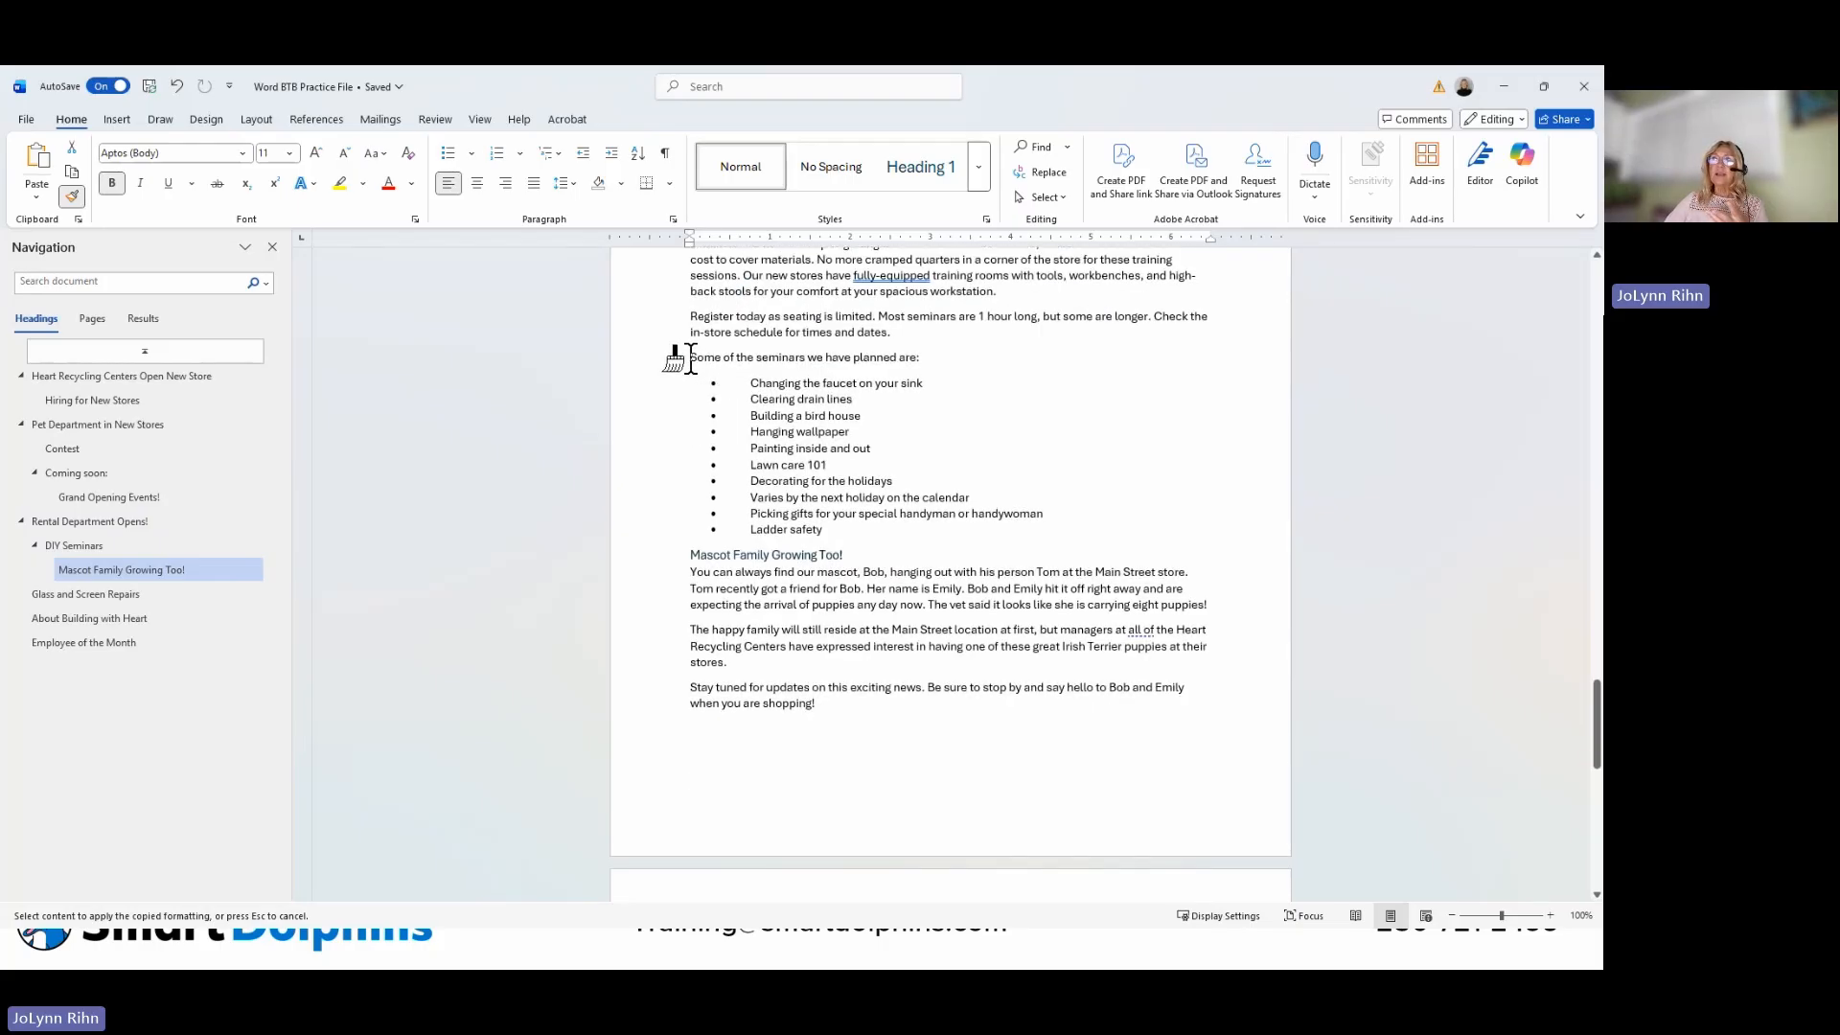
drag(690, 357, 958, 378)
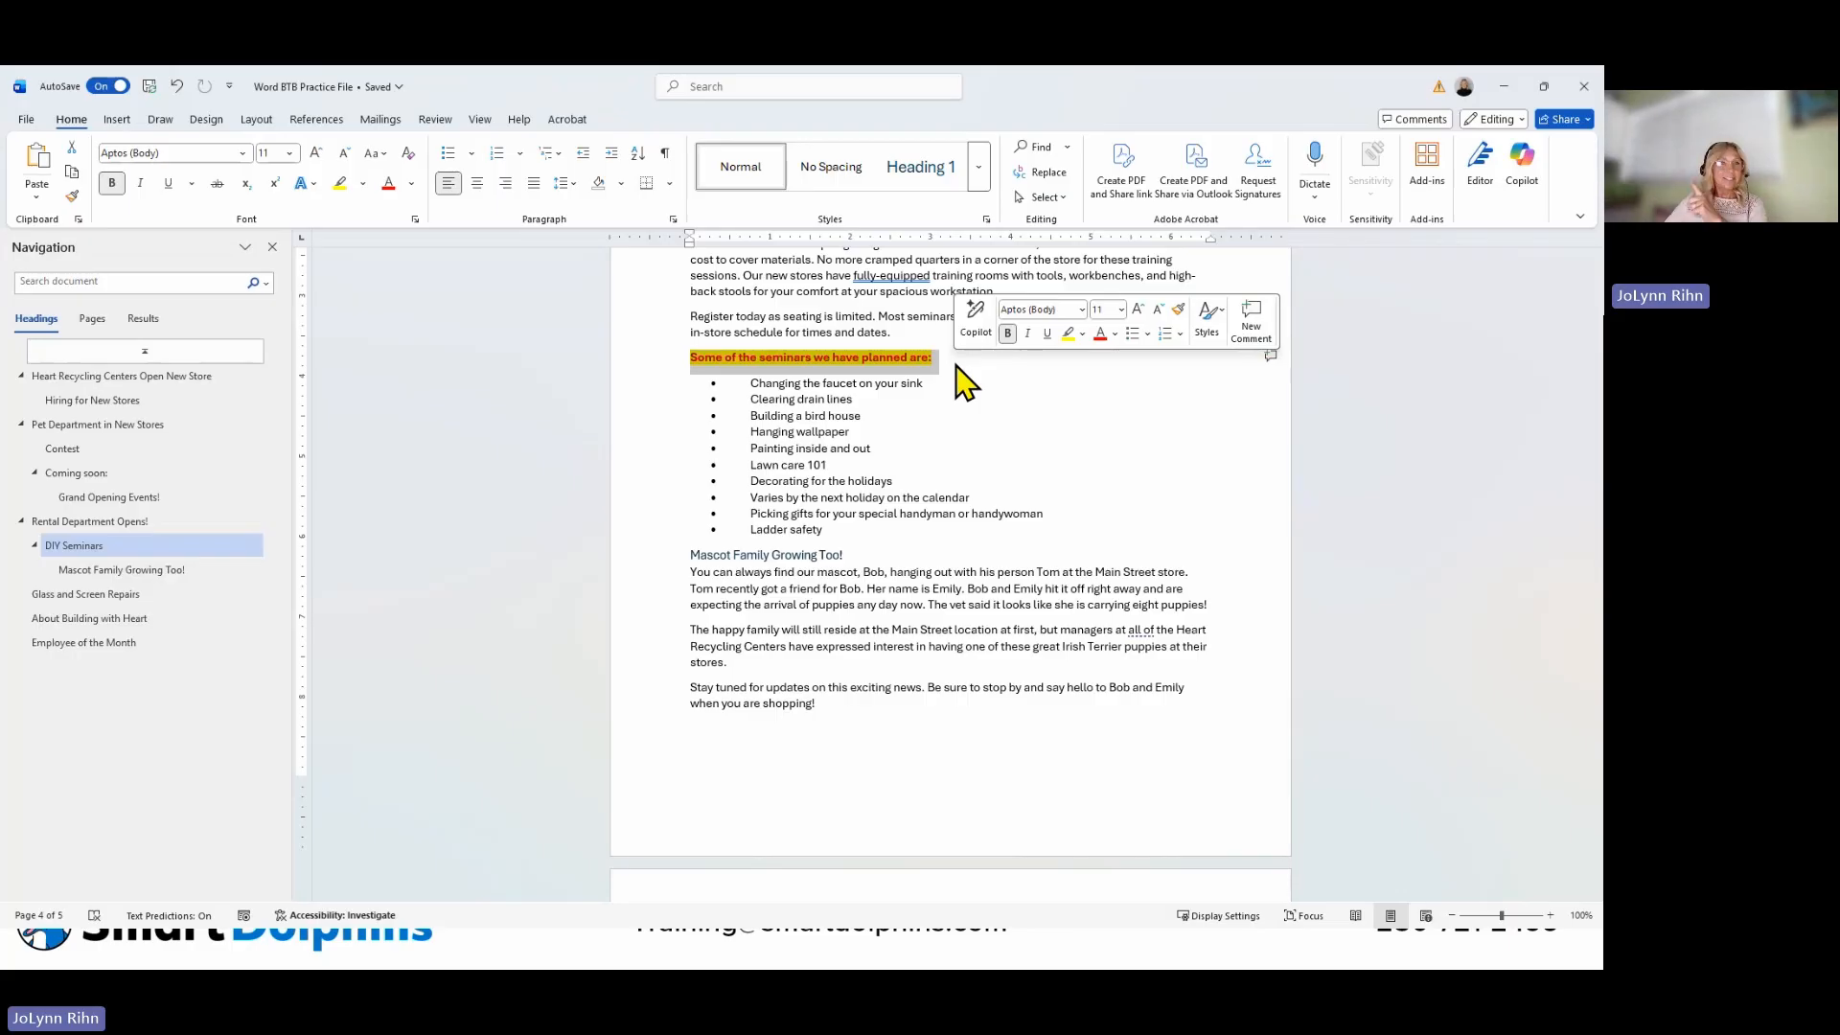
click(928, 368)
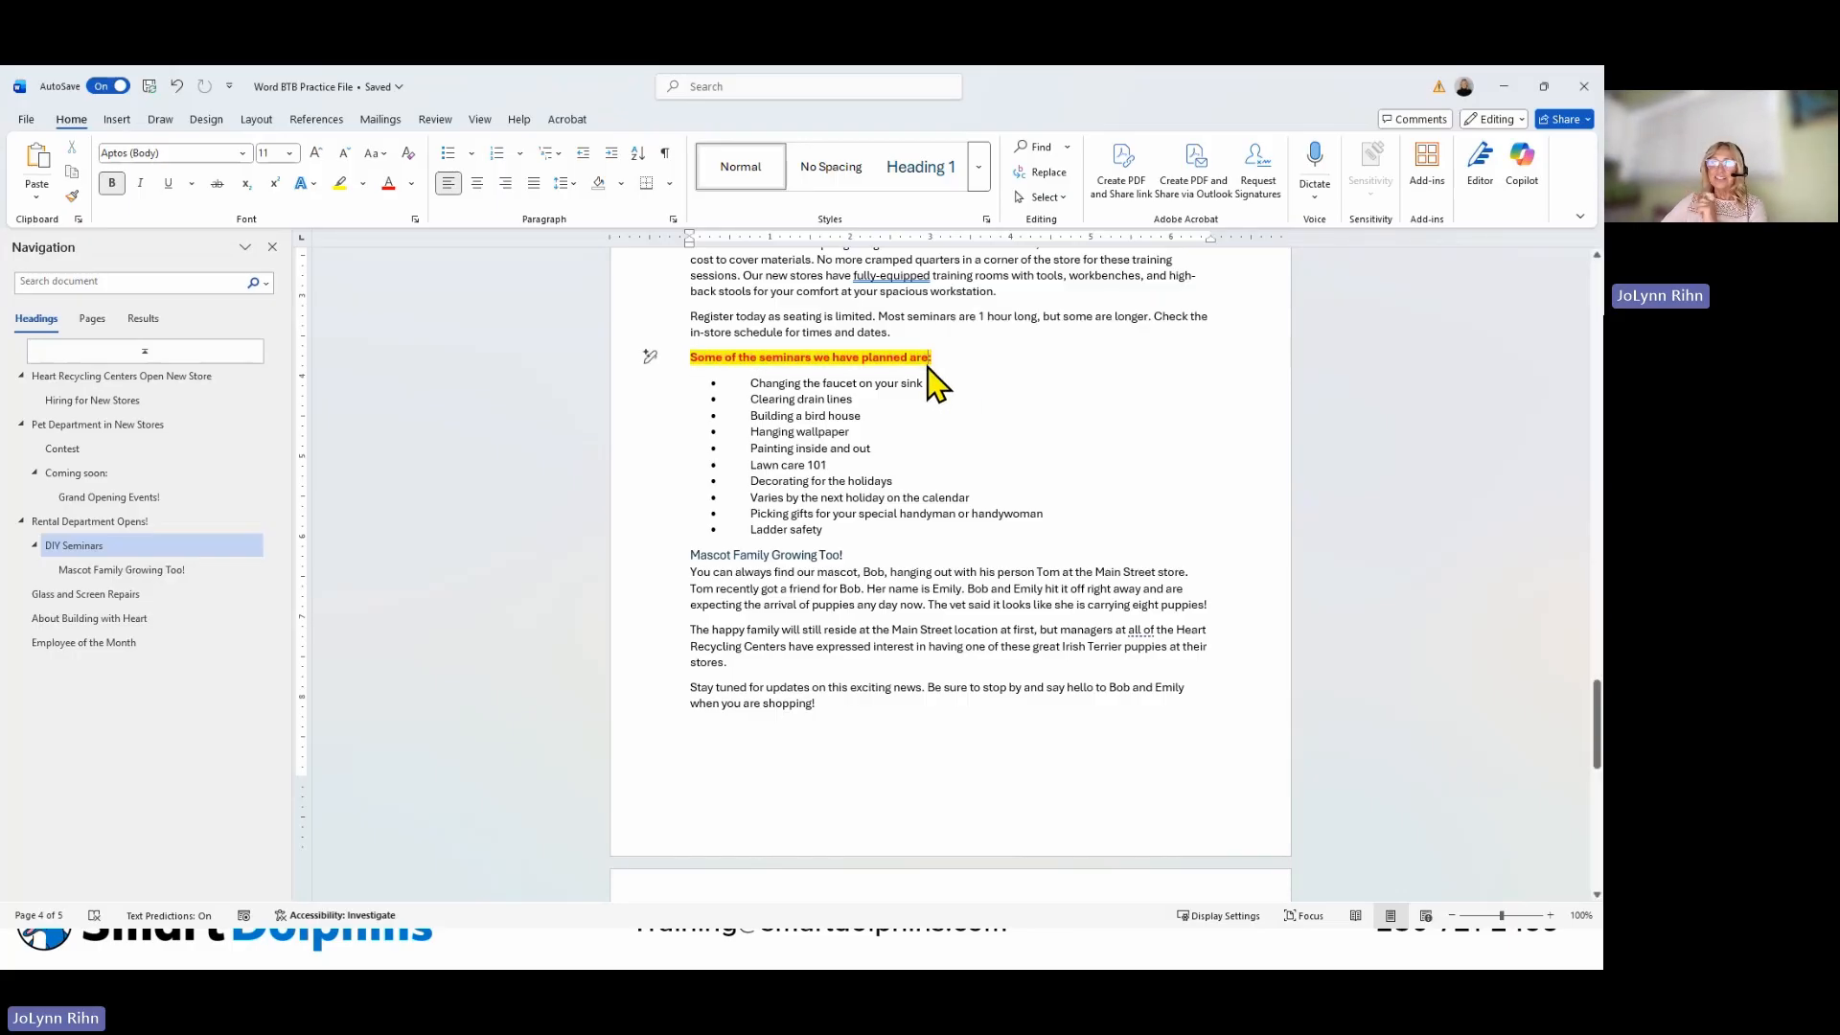
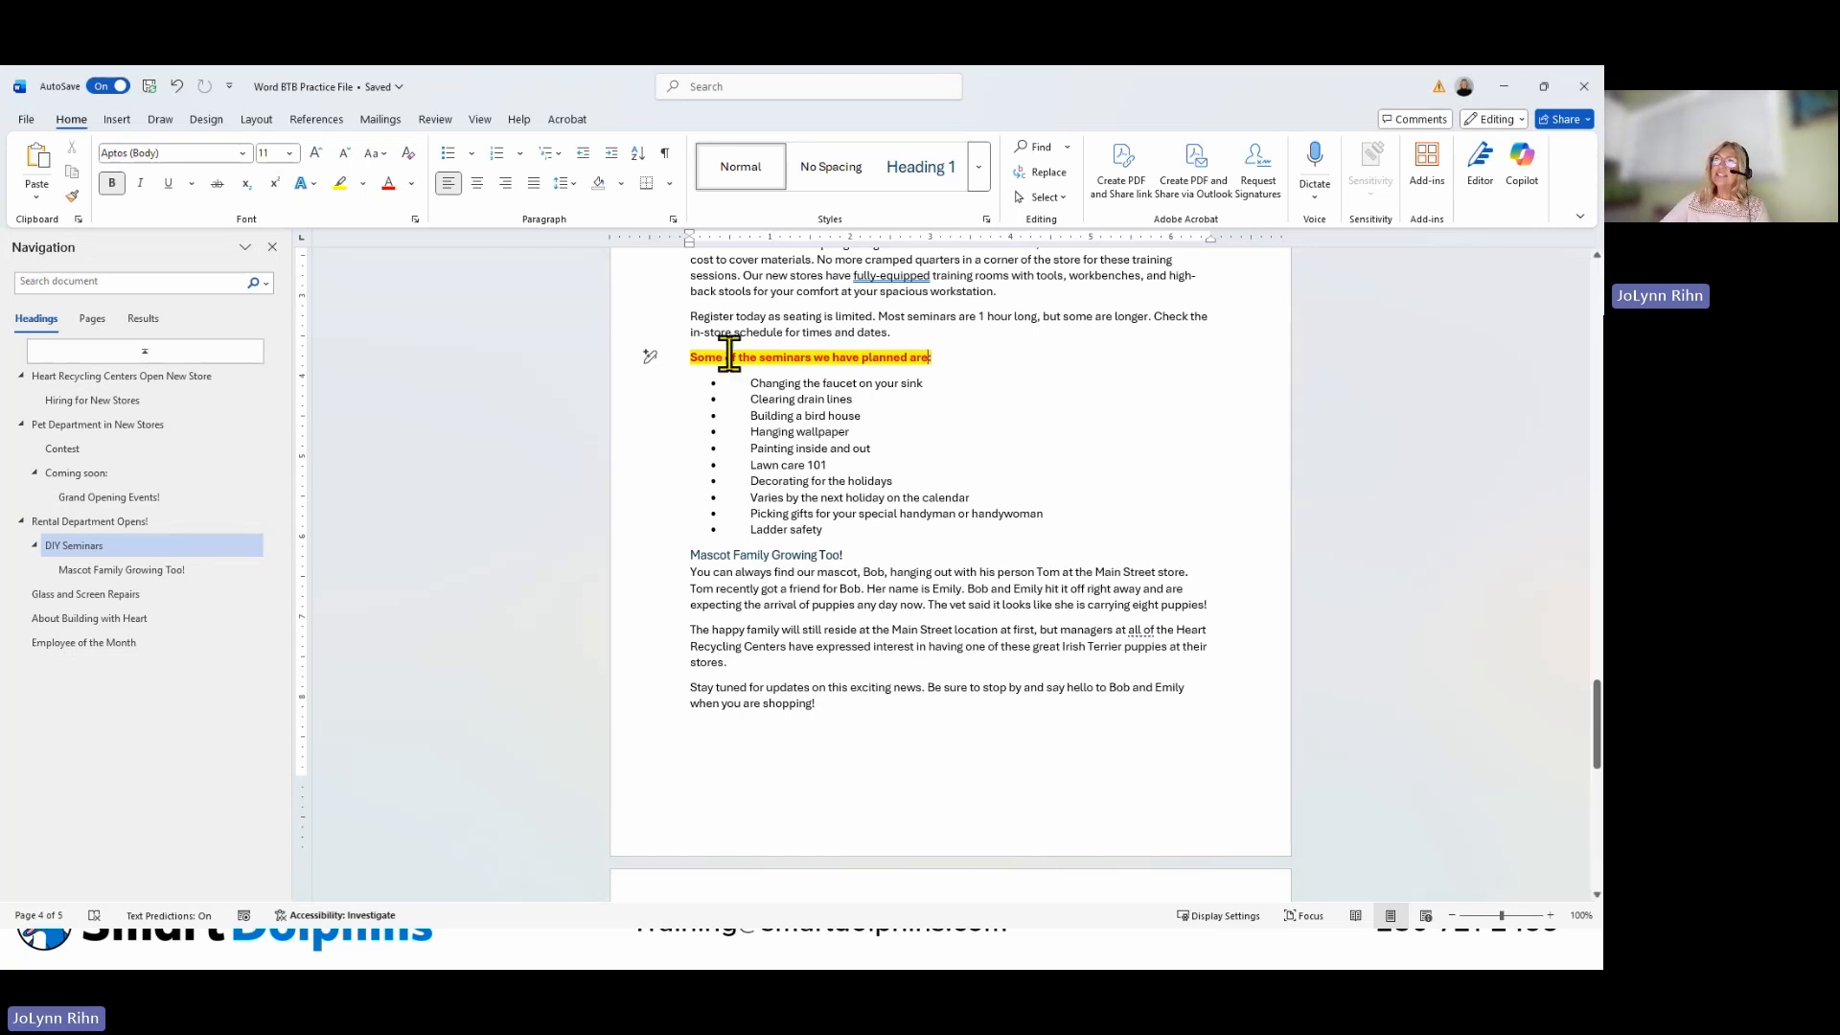
Remove the space after the paragraph "Some of the seminars we have planned are:".
click(611, 364)
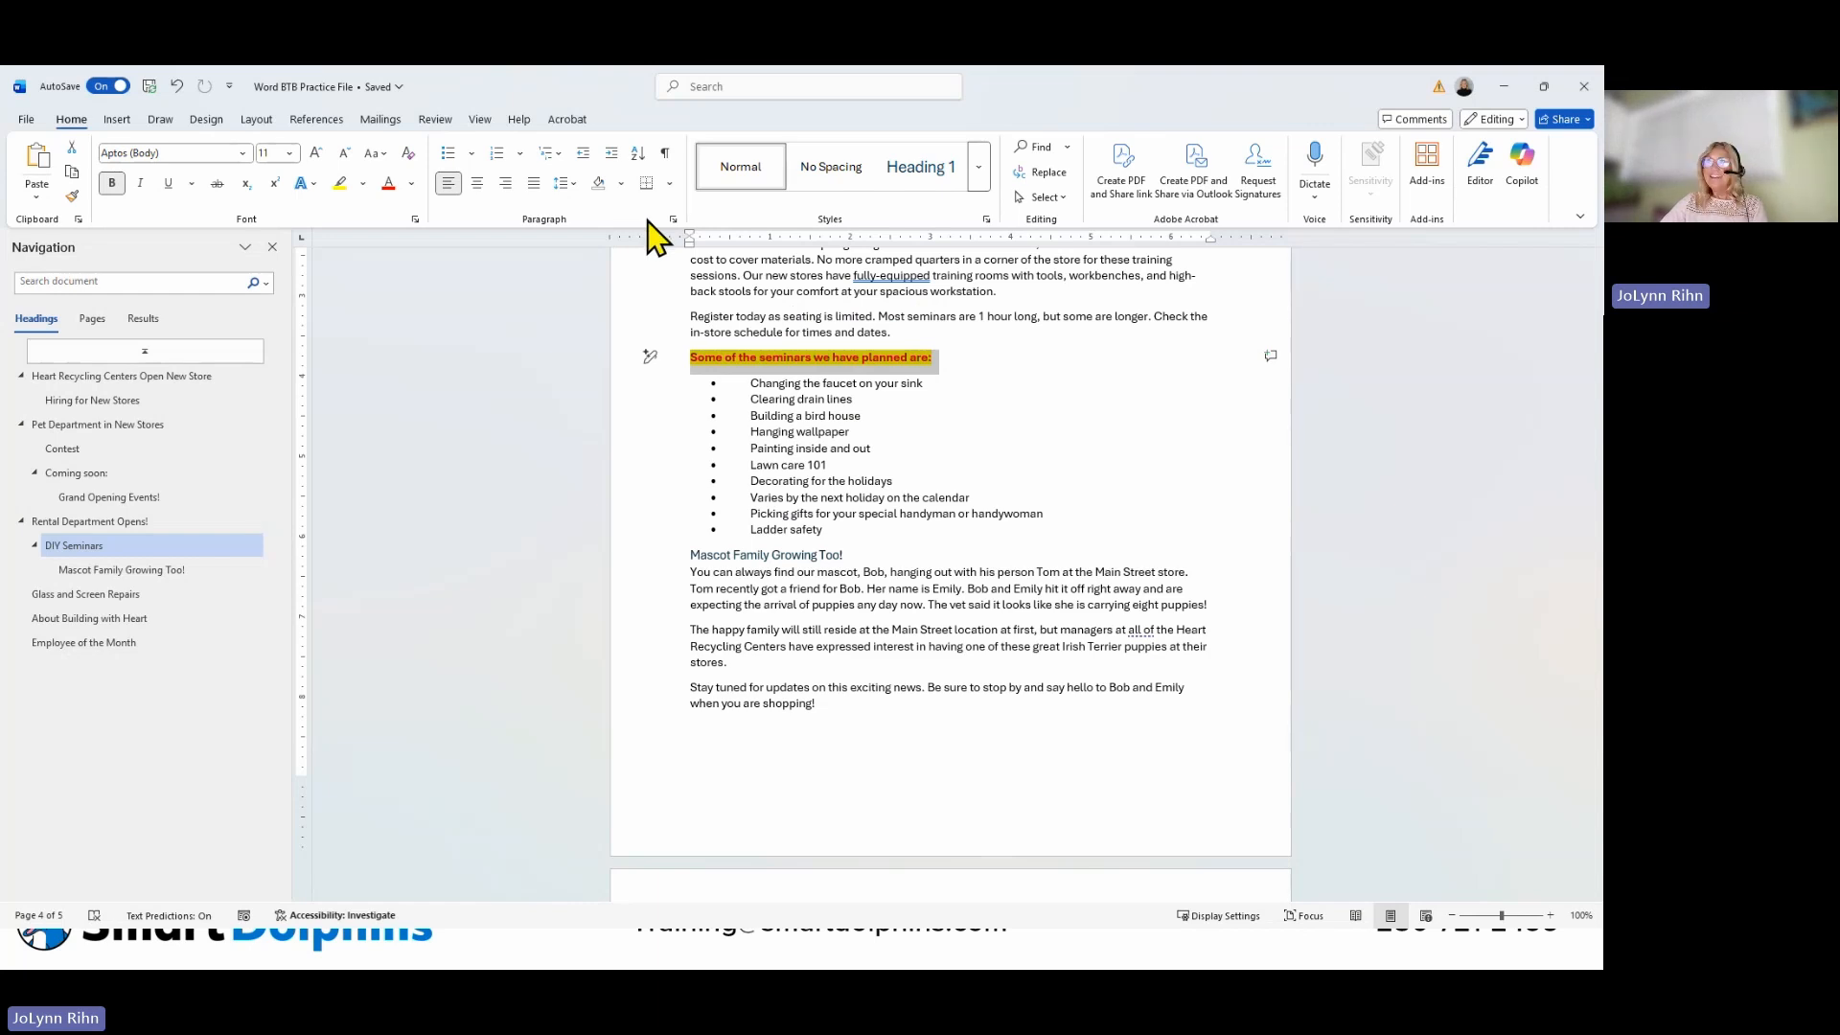
click(569, 185)
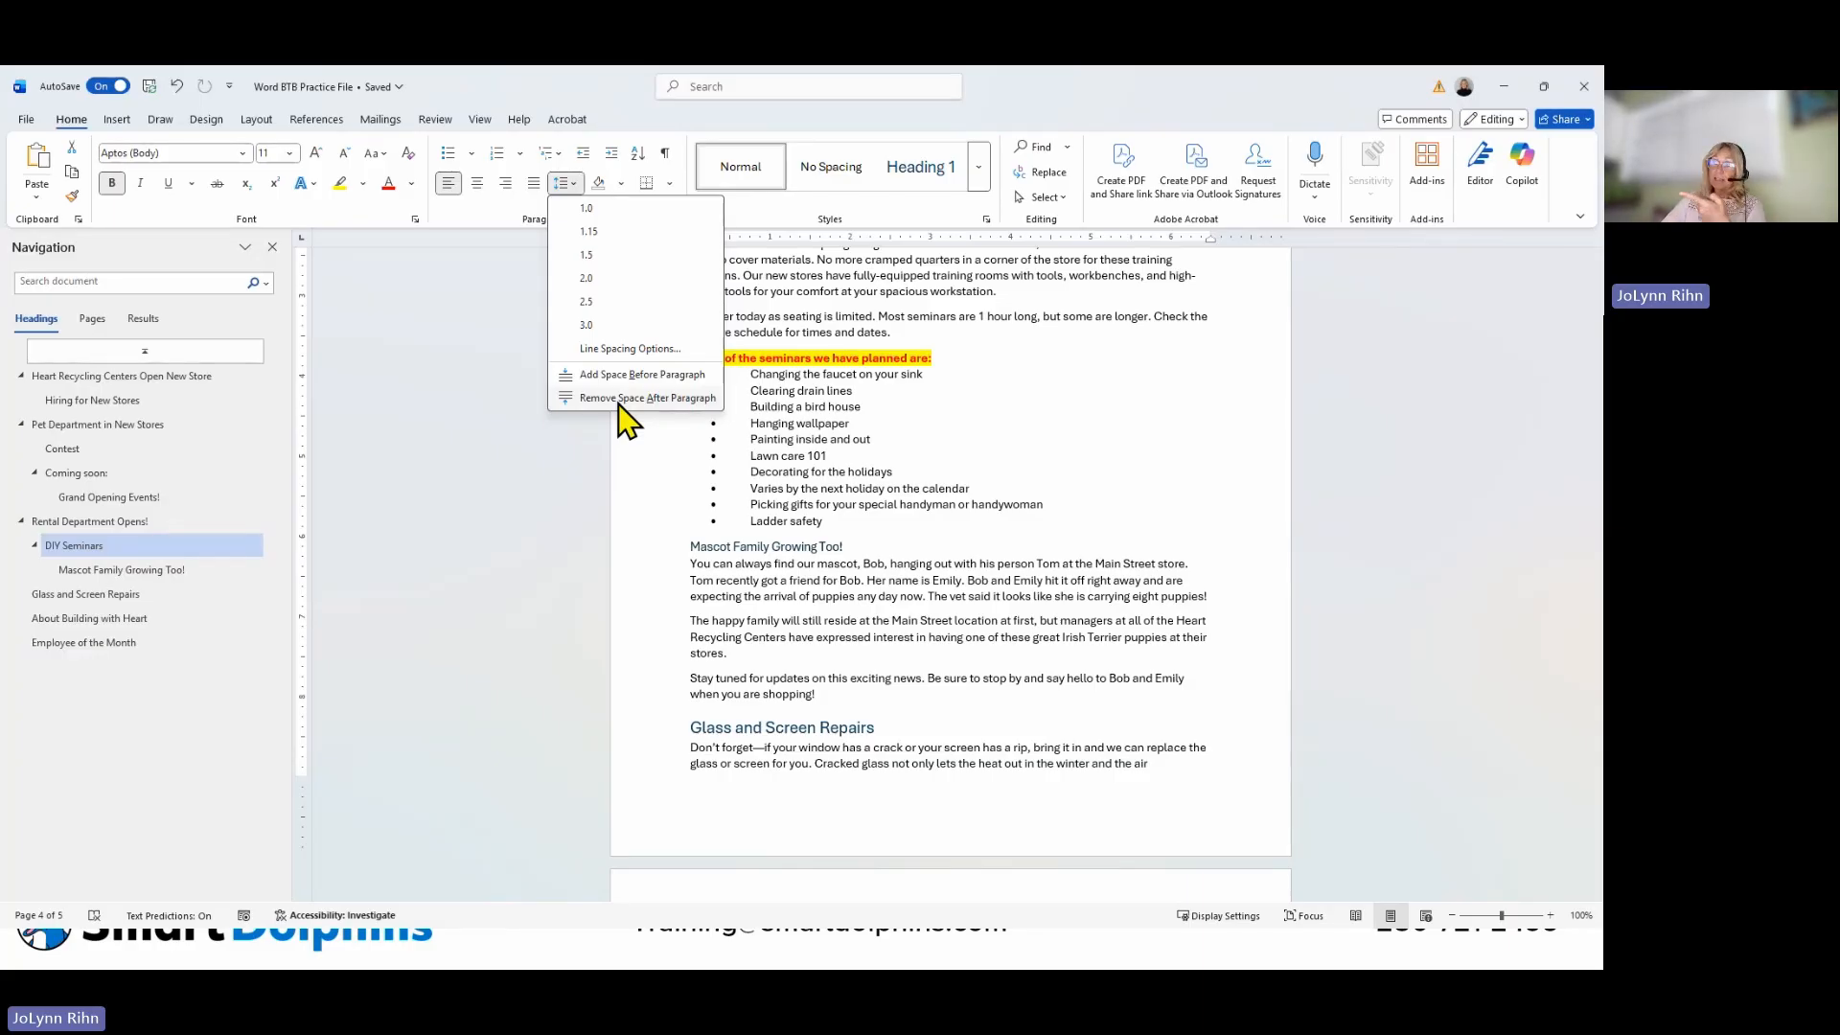
click(618, 398)
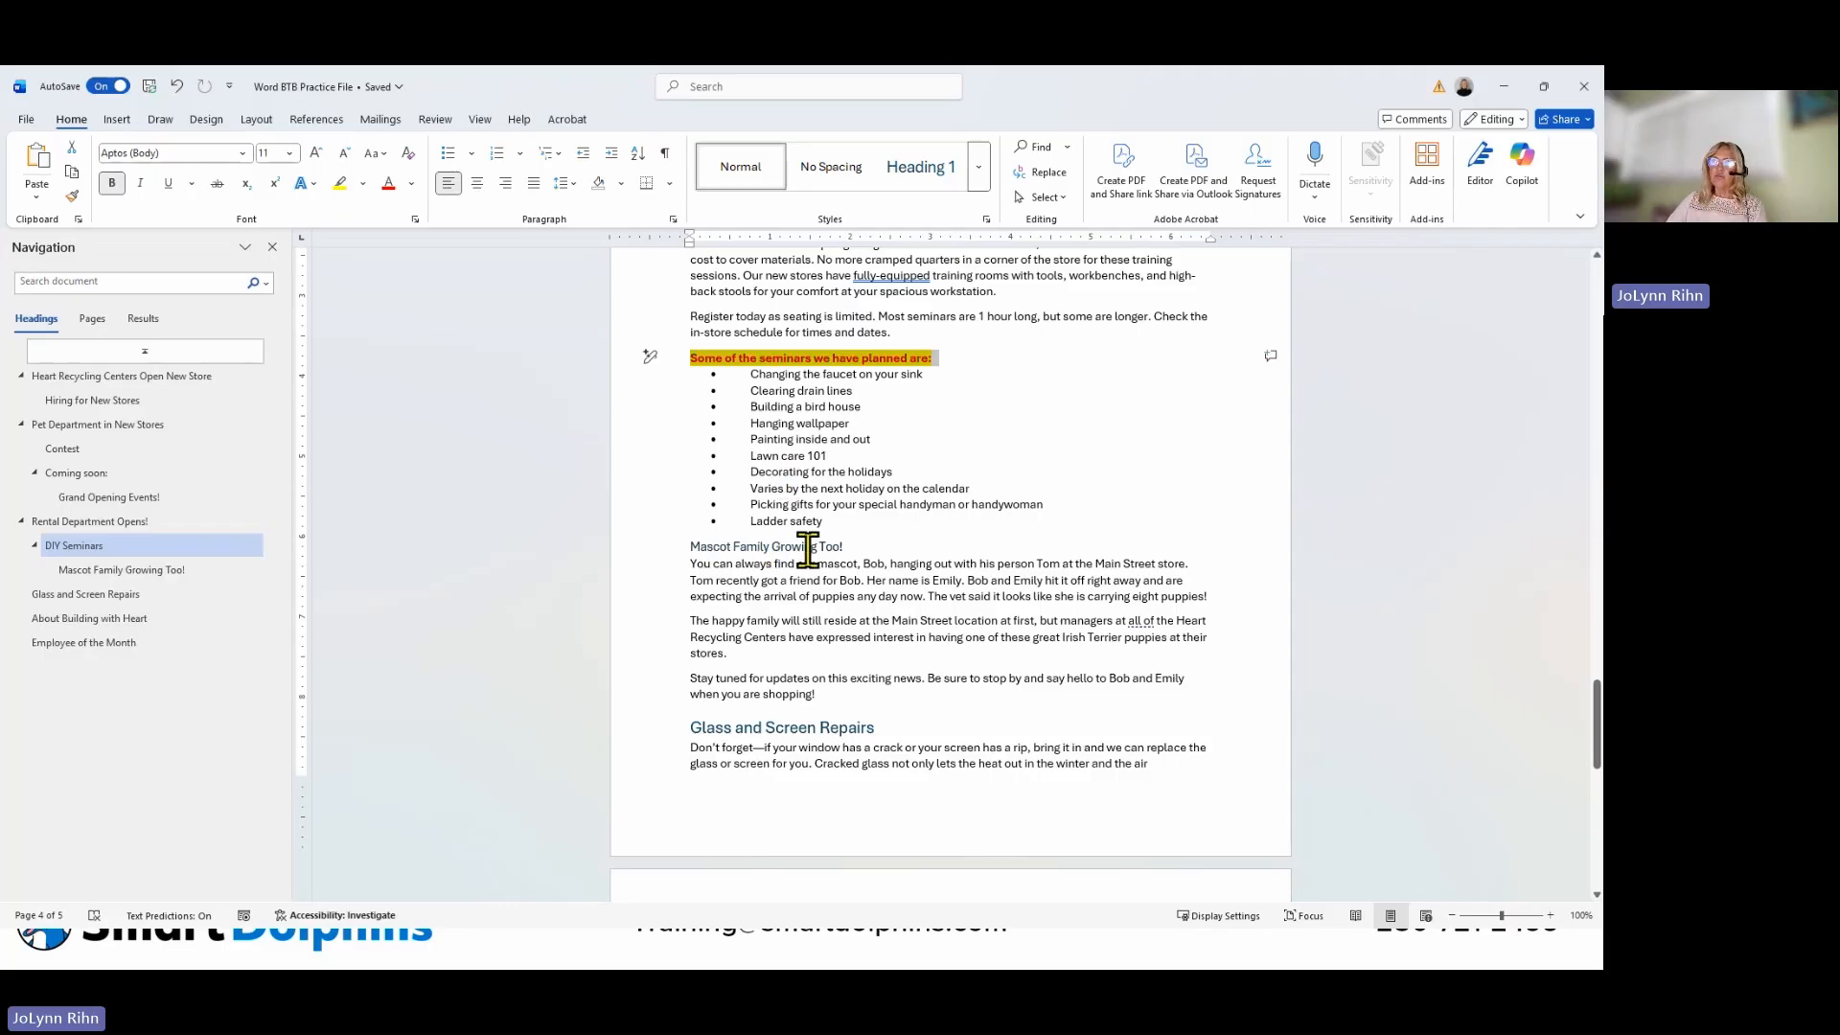
Set the spacing before the heading "Mascot Family Growing Too!" to 24 pt.
click(807, 548)
click(584, 548)
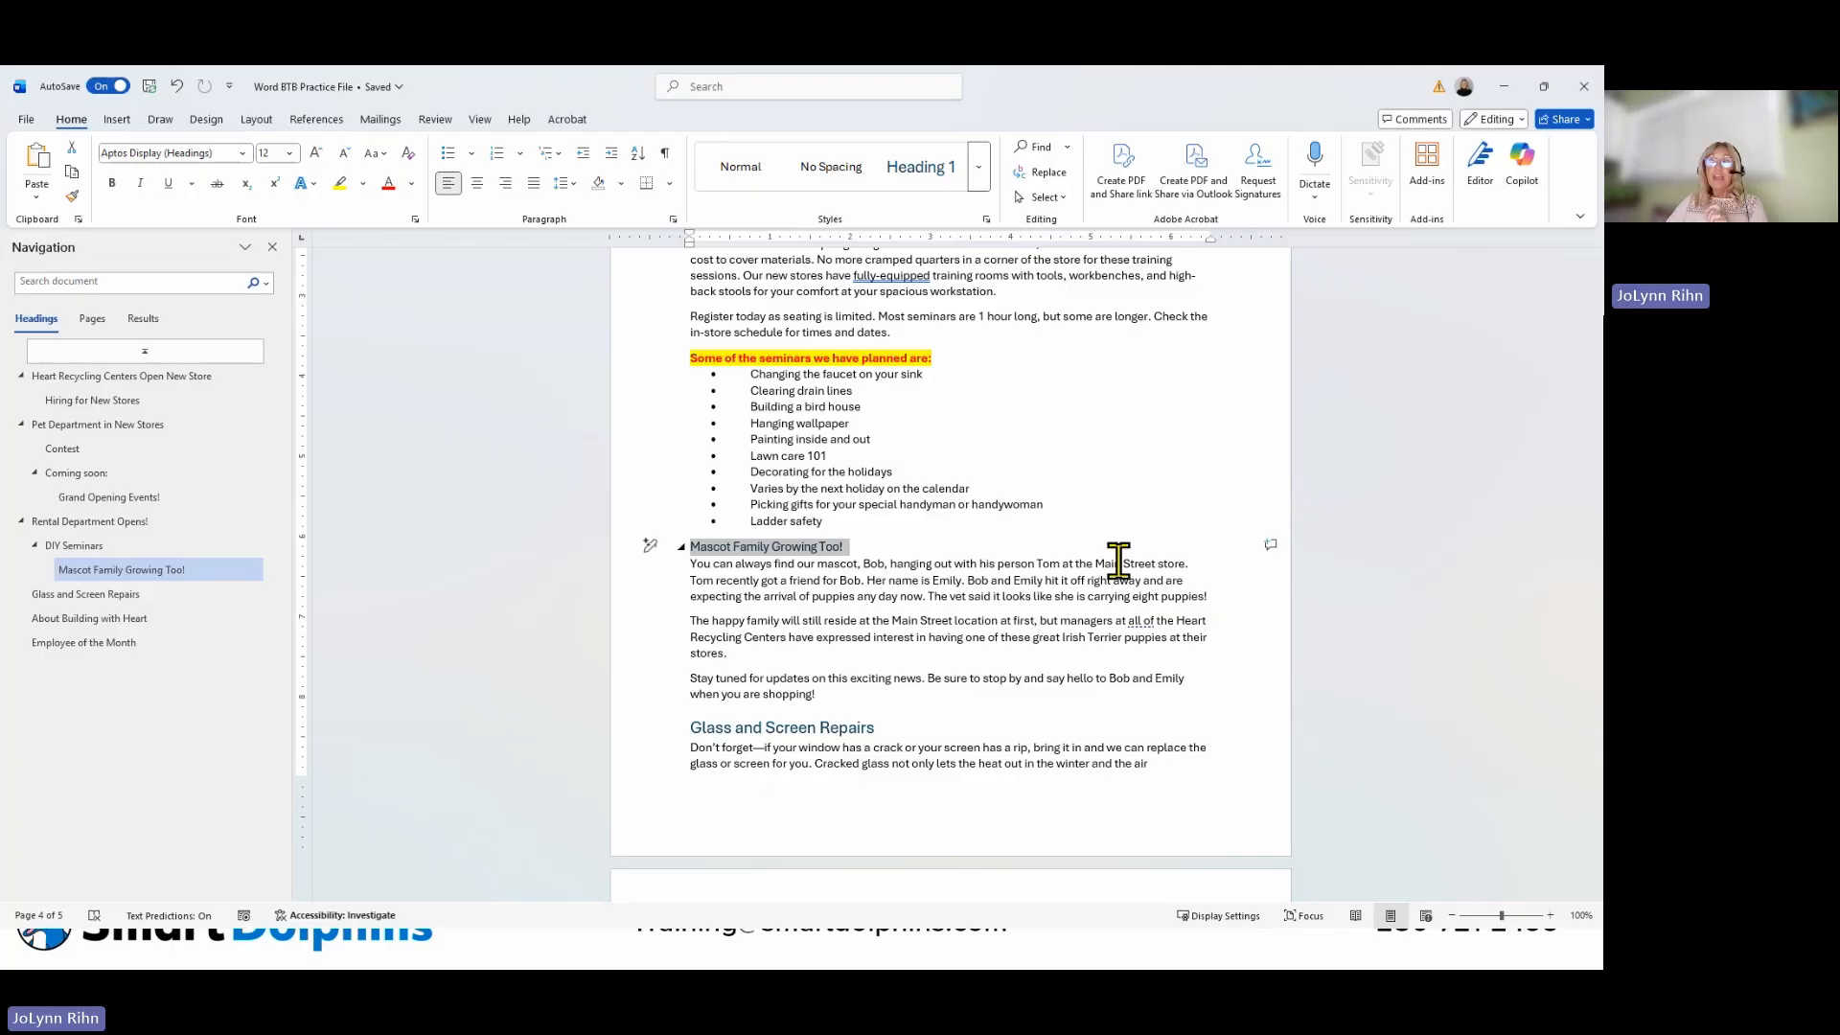
click(565, 184)
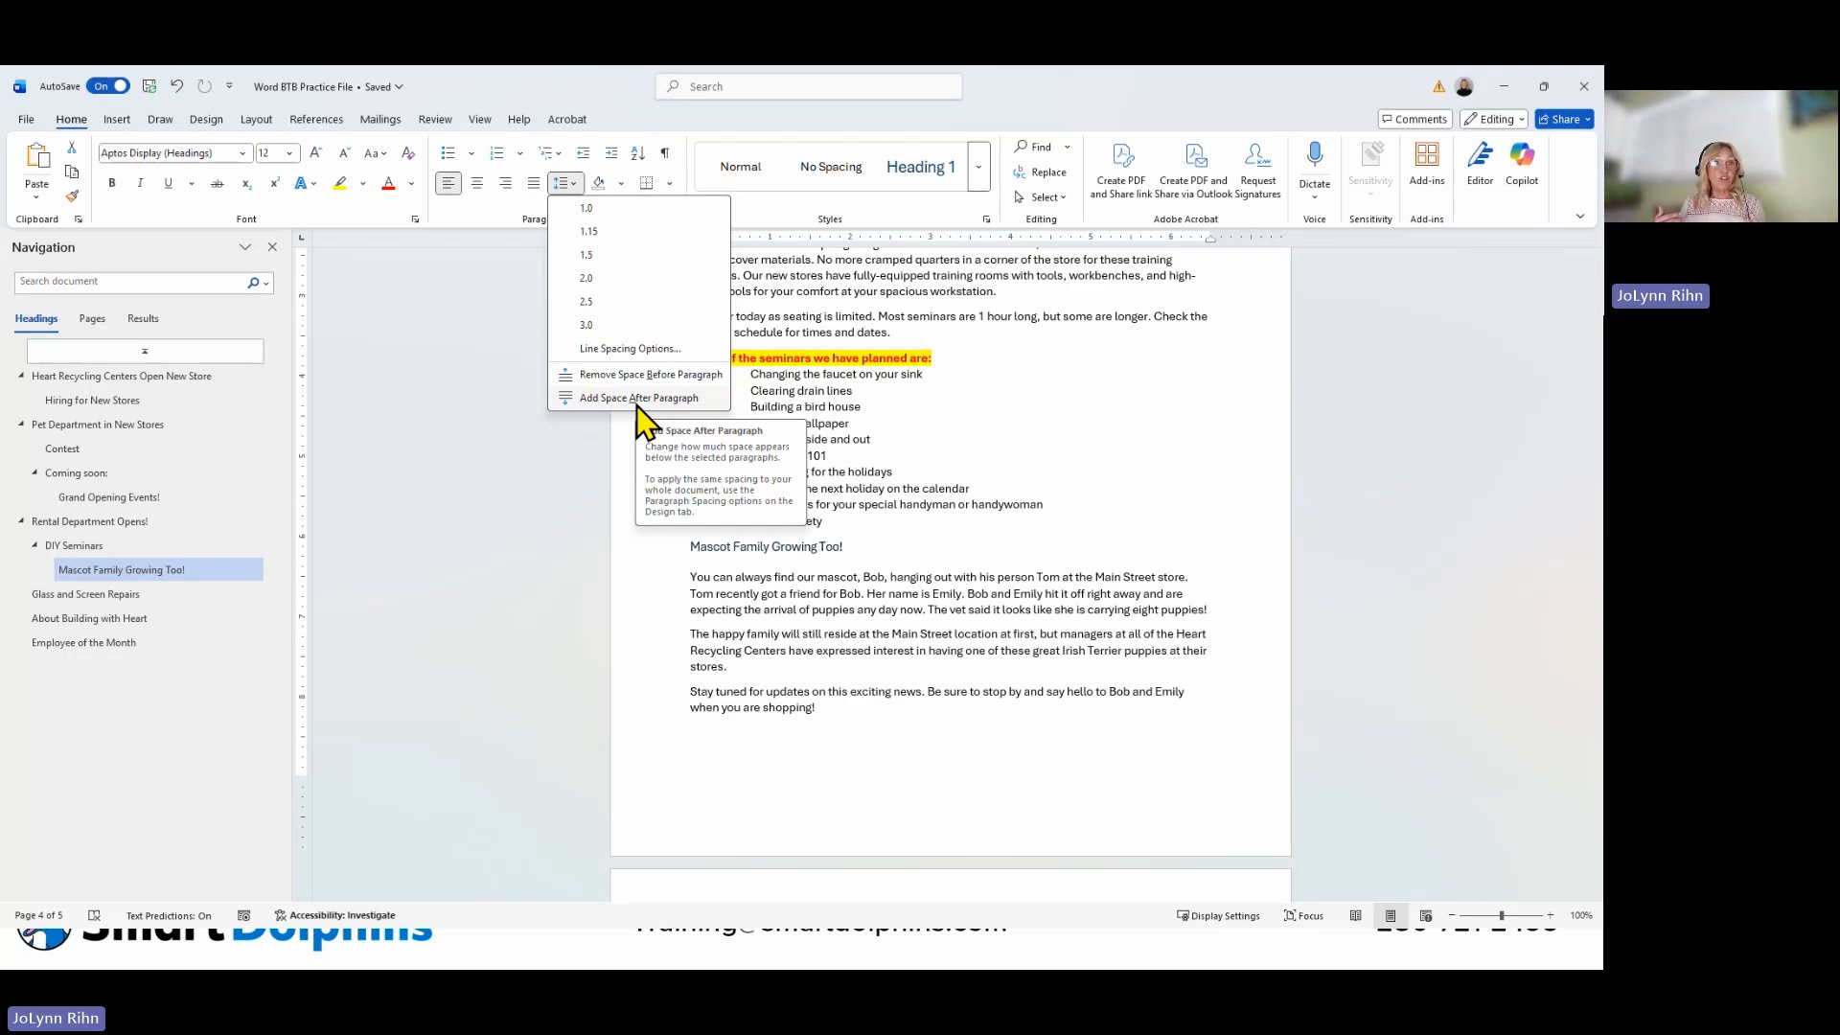
click(654, 355)
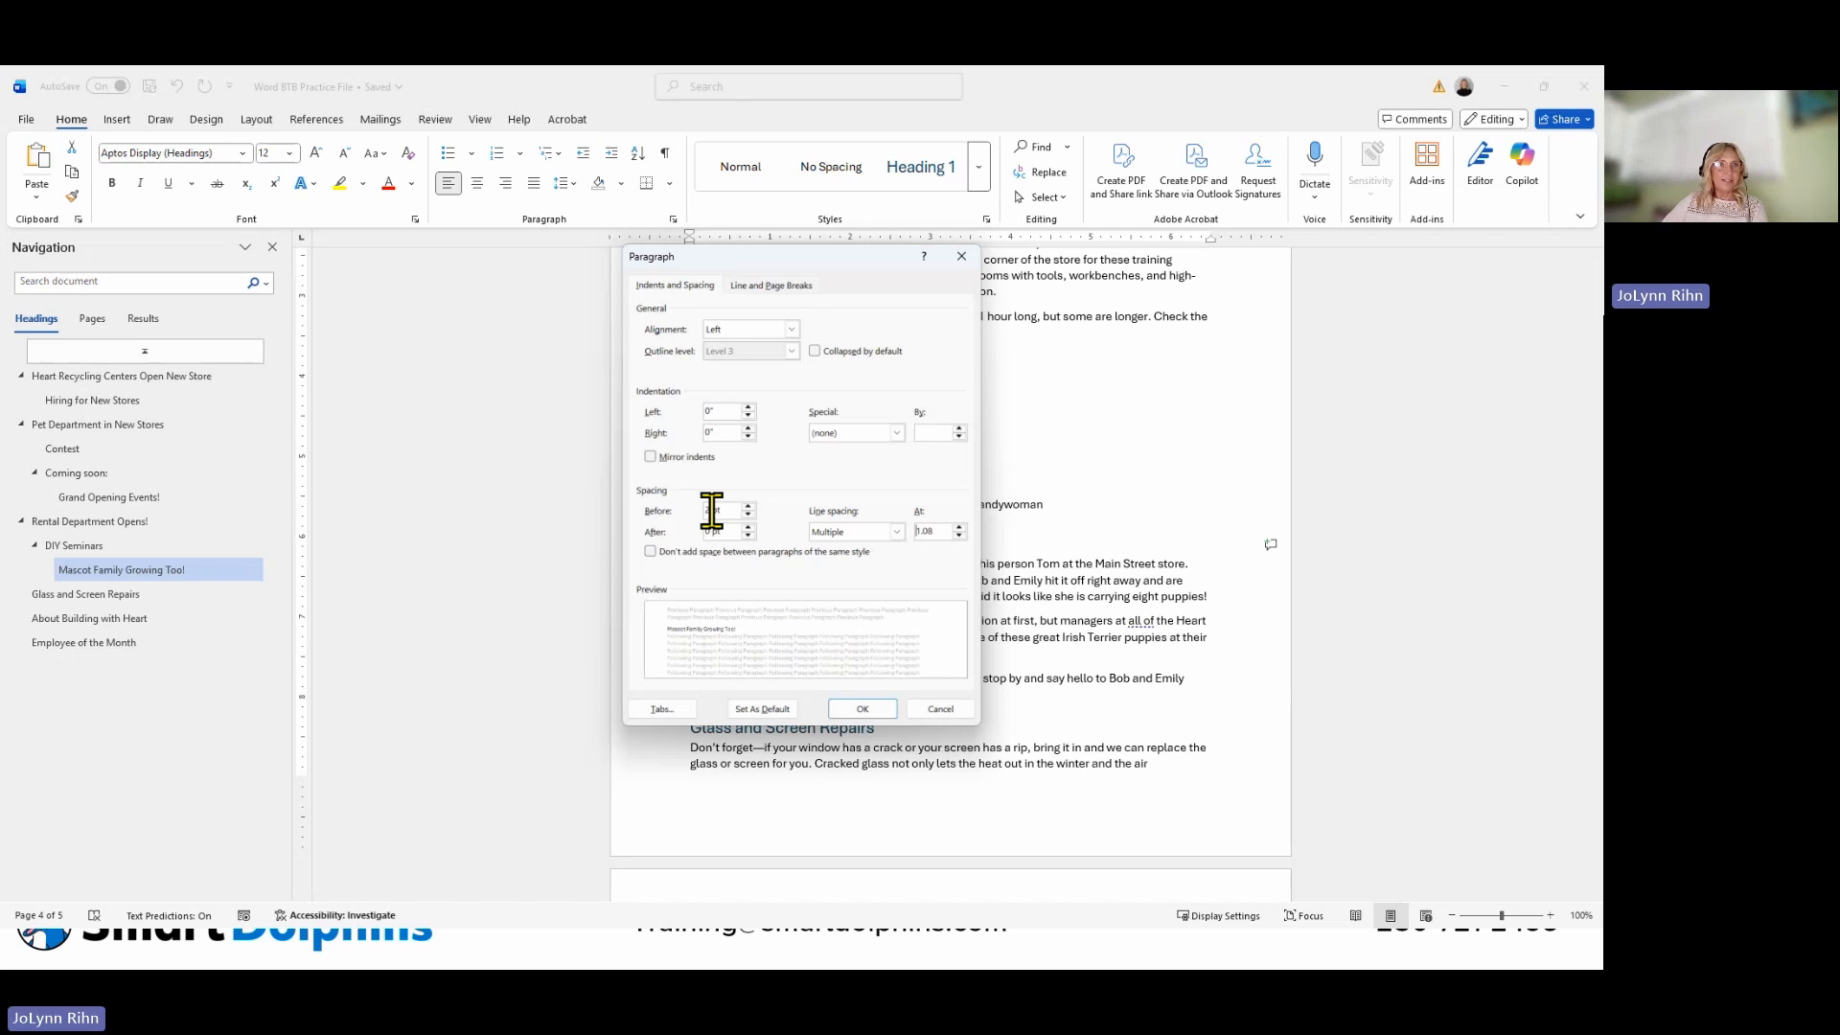
click(748, 507)
click(748, 507)
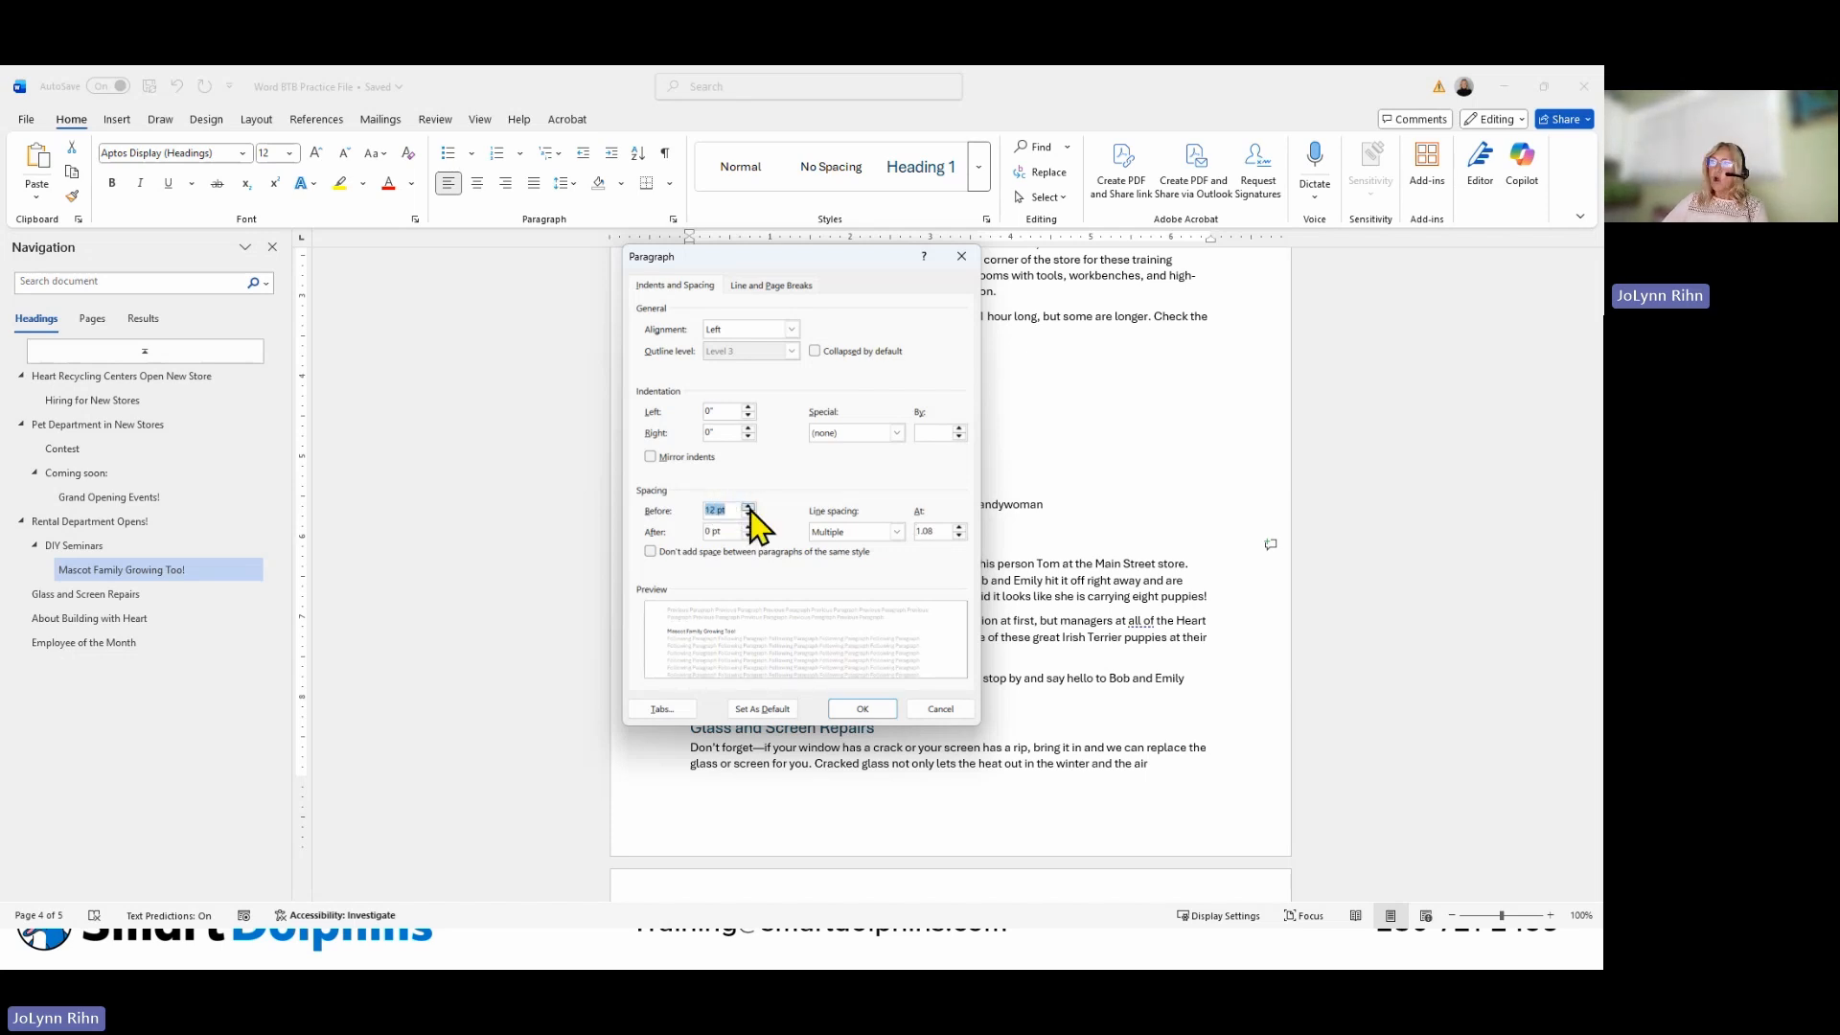
click(748, 507)
click(749, 508)
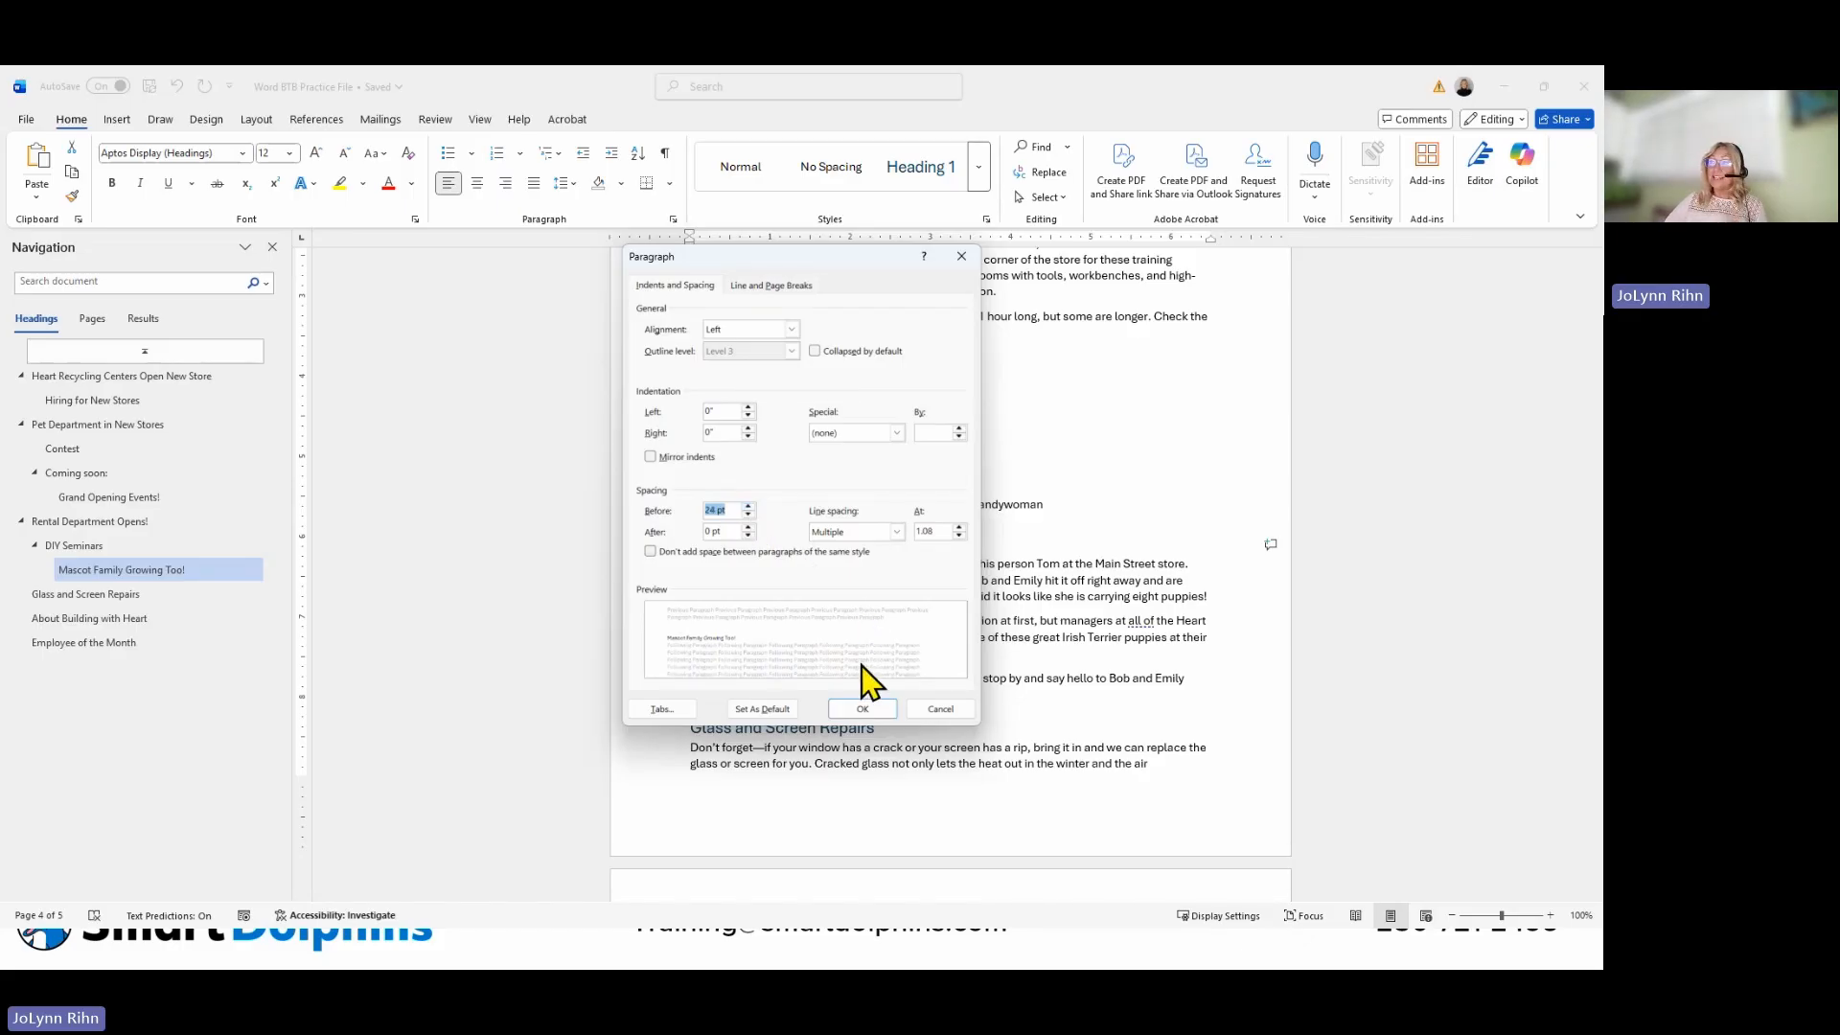
click(863, 710)
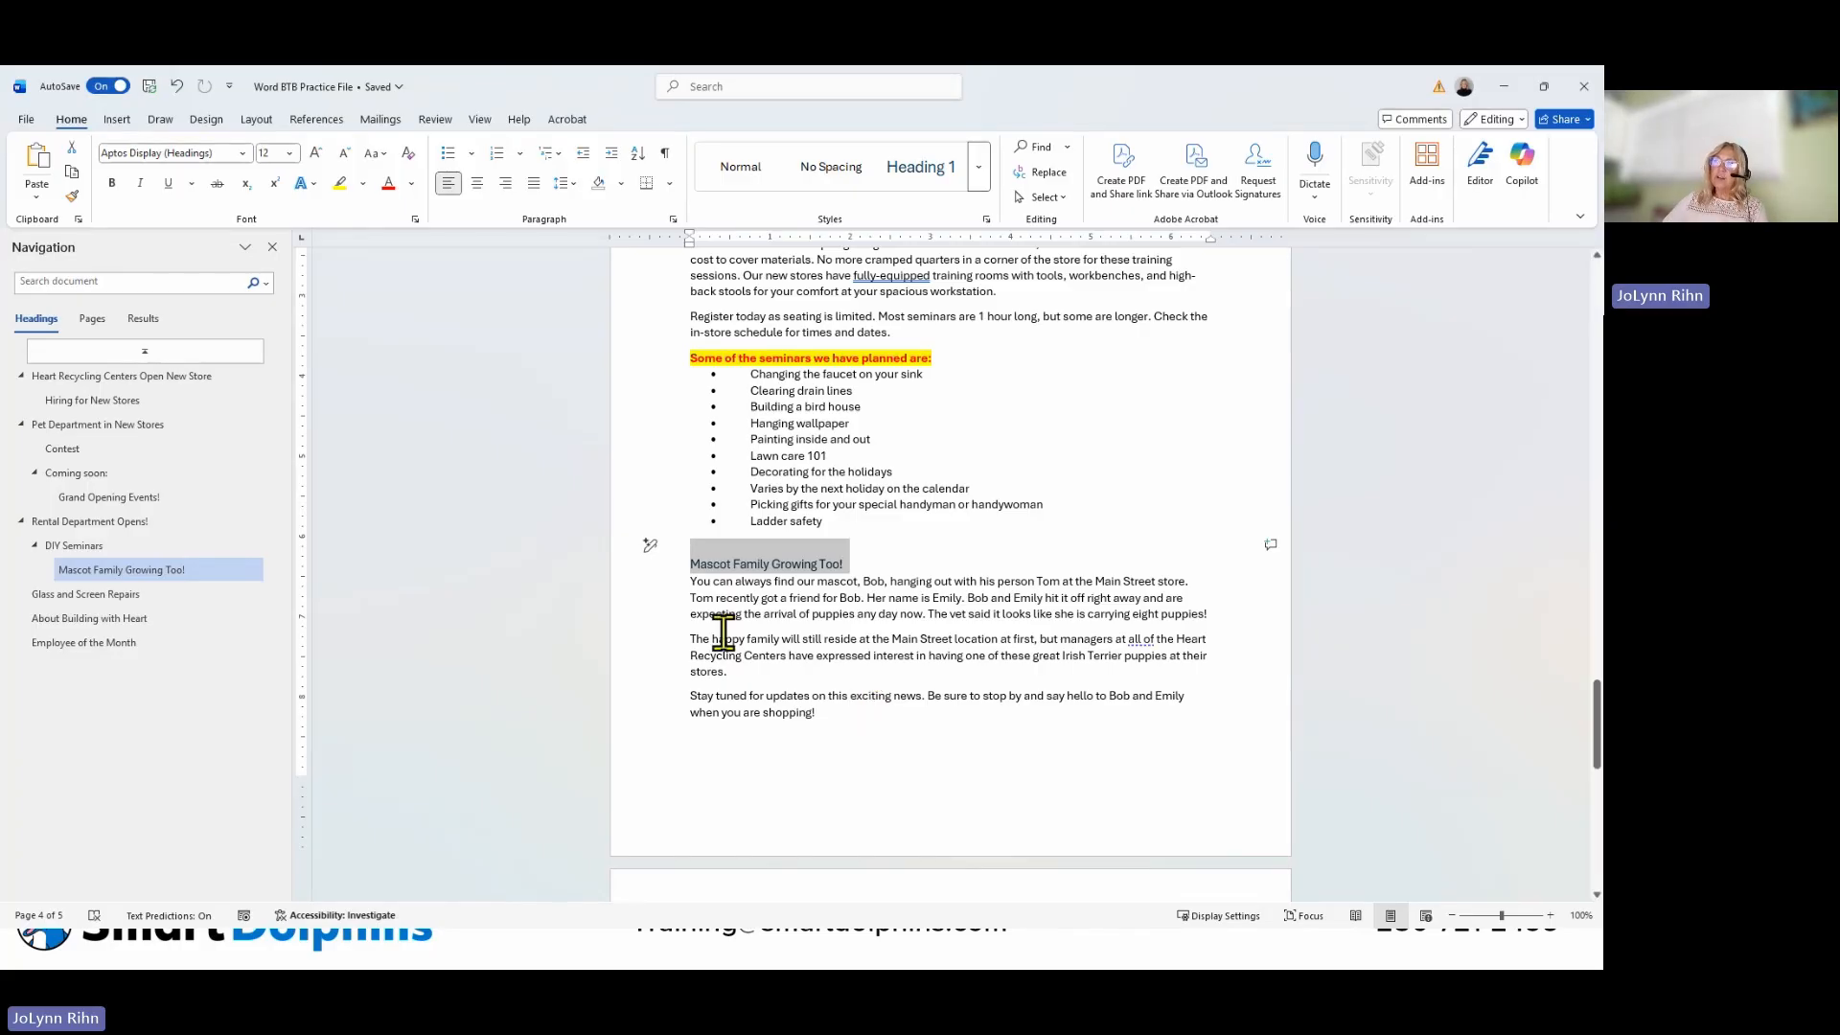
Select individual paragraphs under "Mascot Family Growing Too!" in turn, select the whole document, and clear the selection.
click(691, 581)
scroll(841, 600, down, 3)
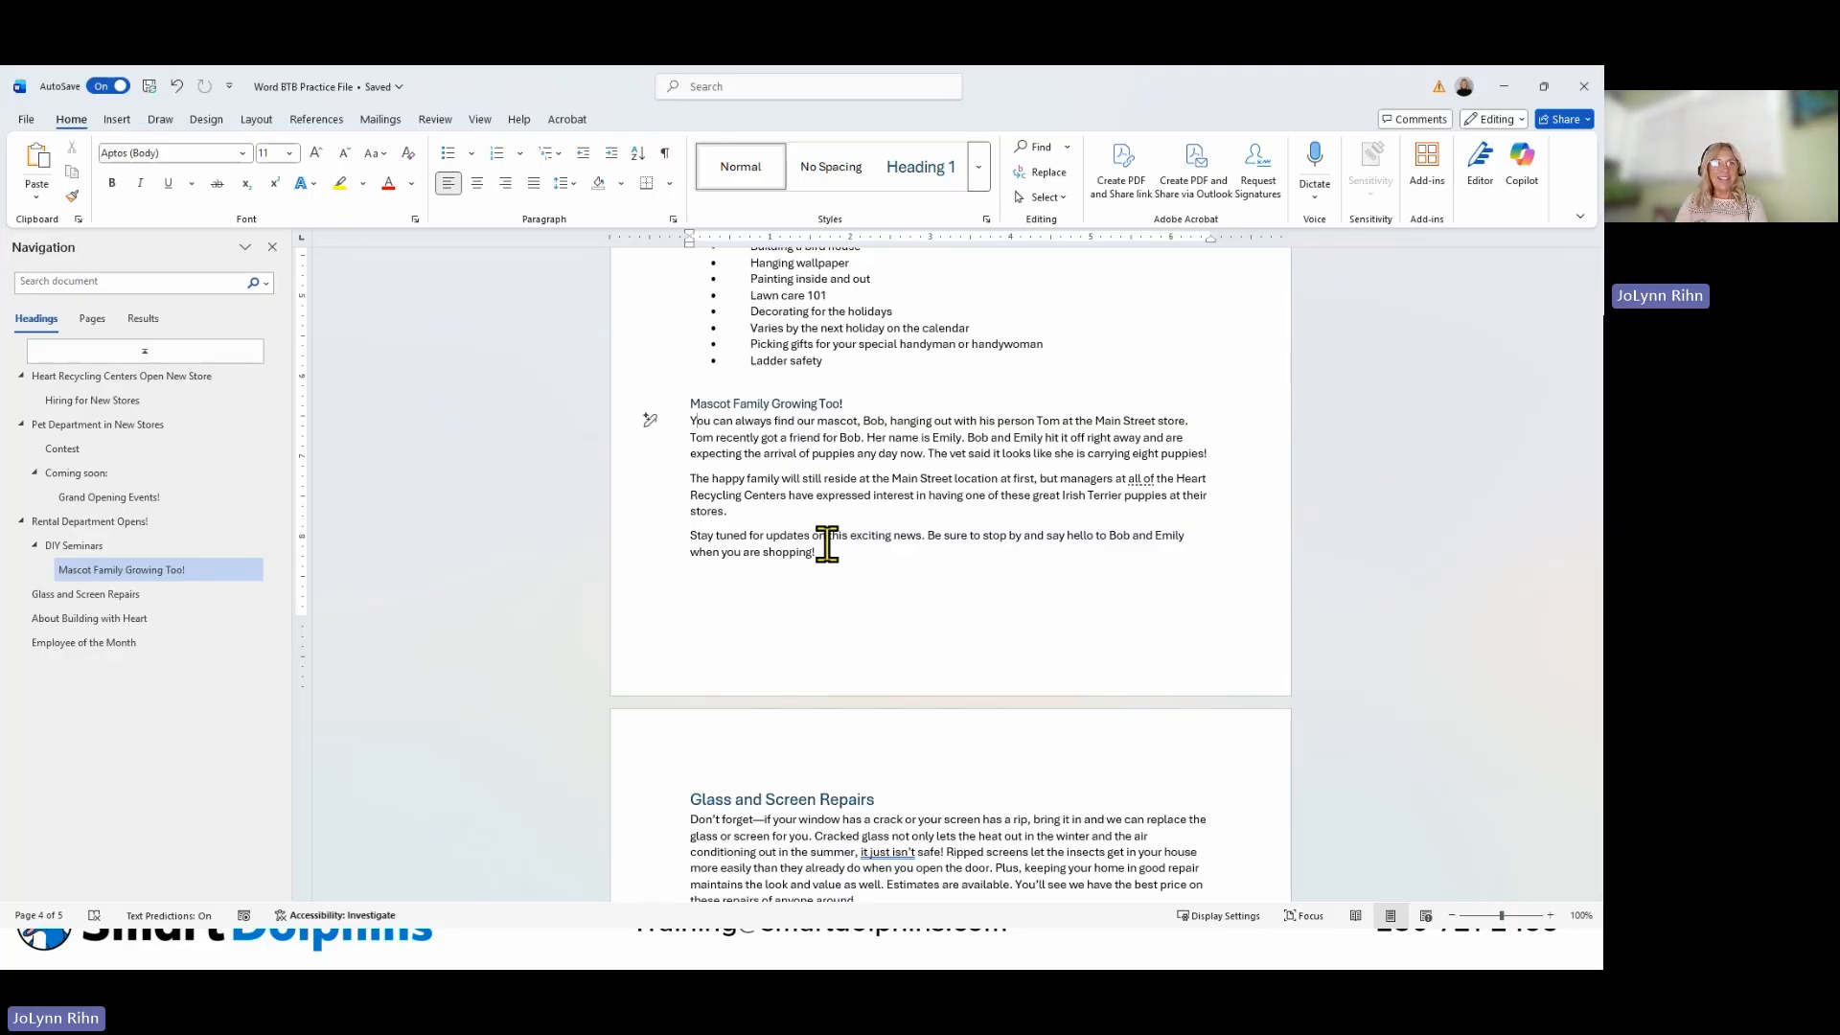
click(660, 482)
double_click(659, 479)
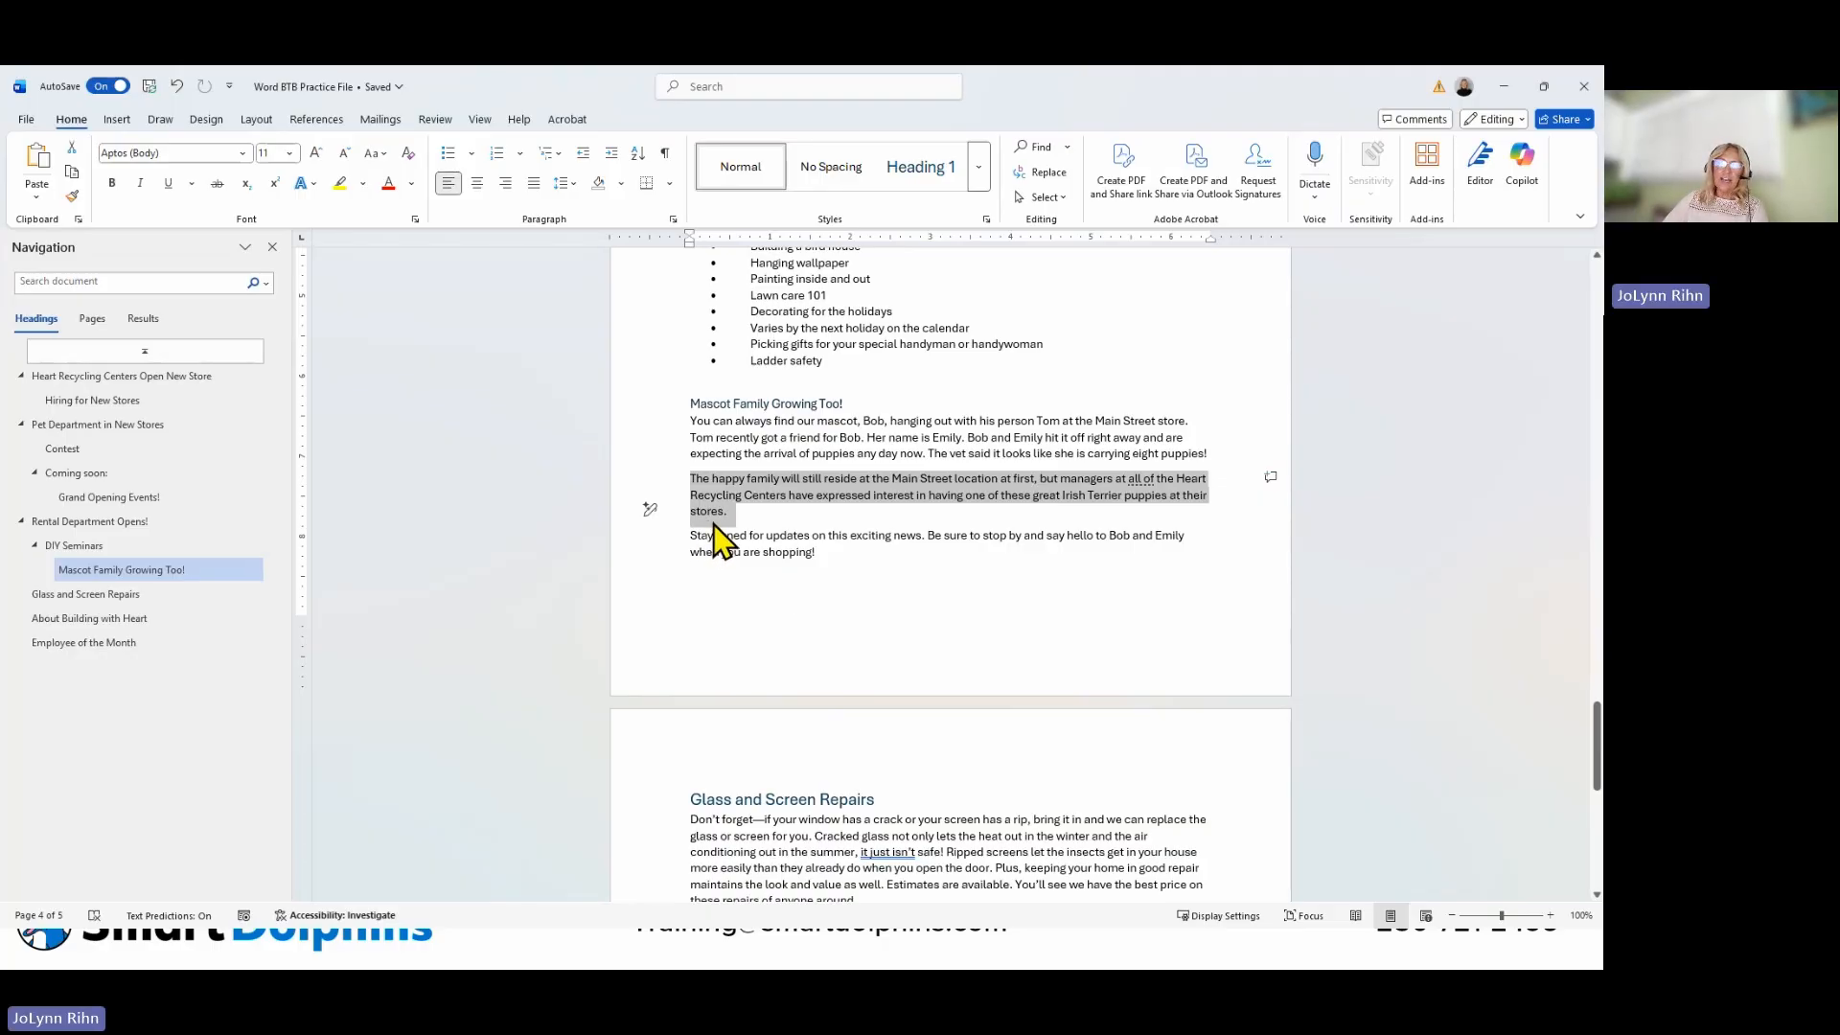
double_click(640, 547)
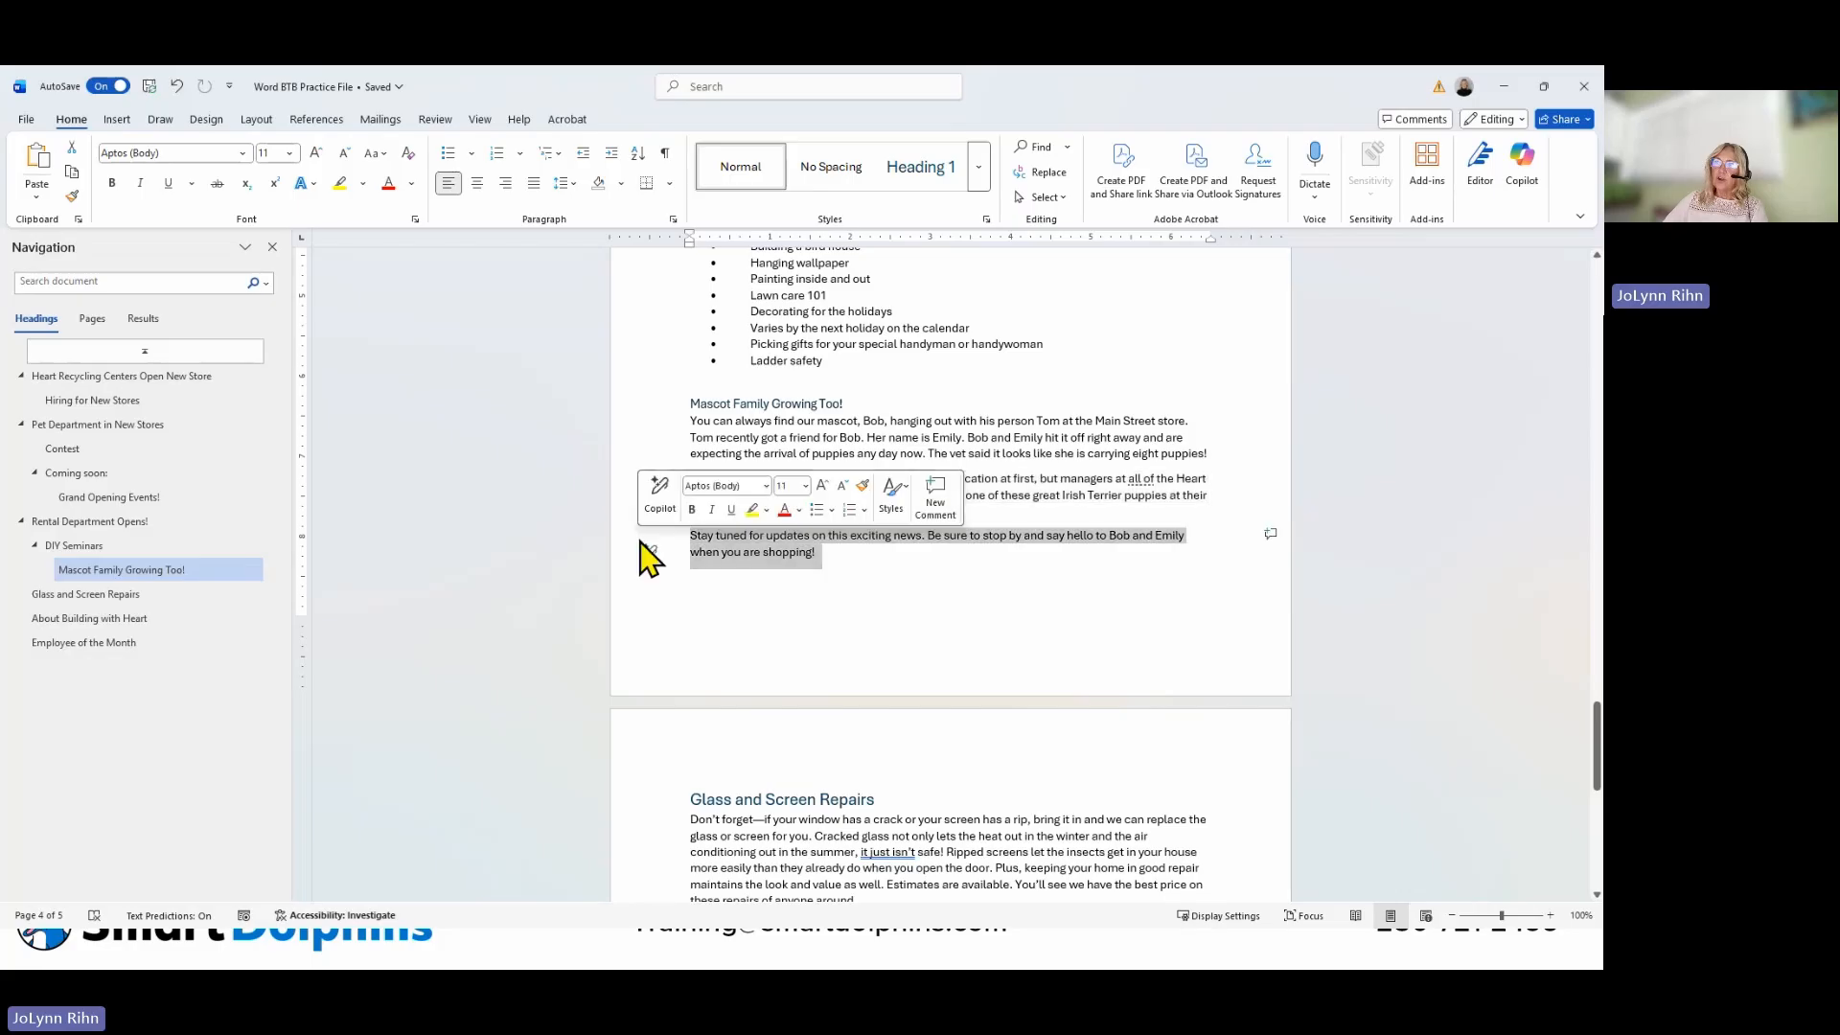
double_click(647, 453)
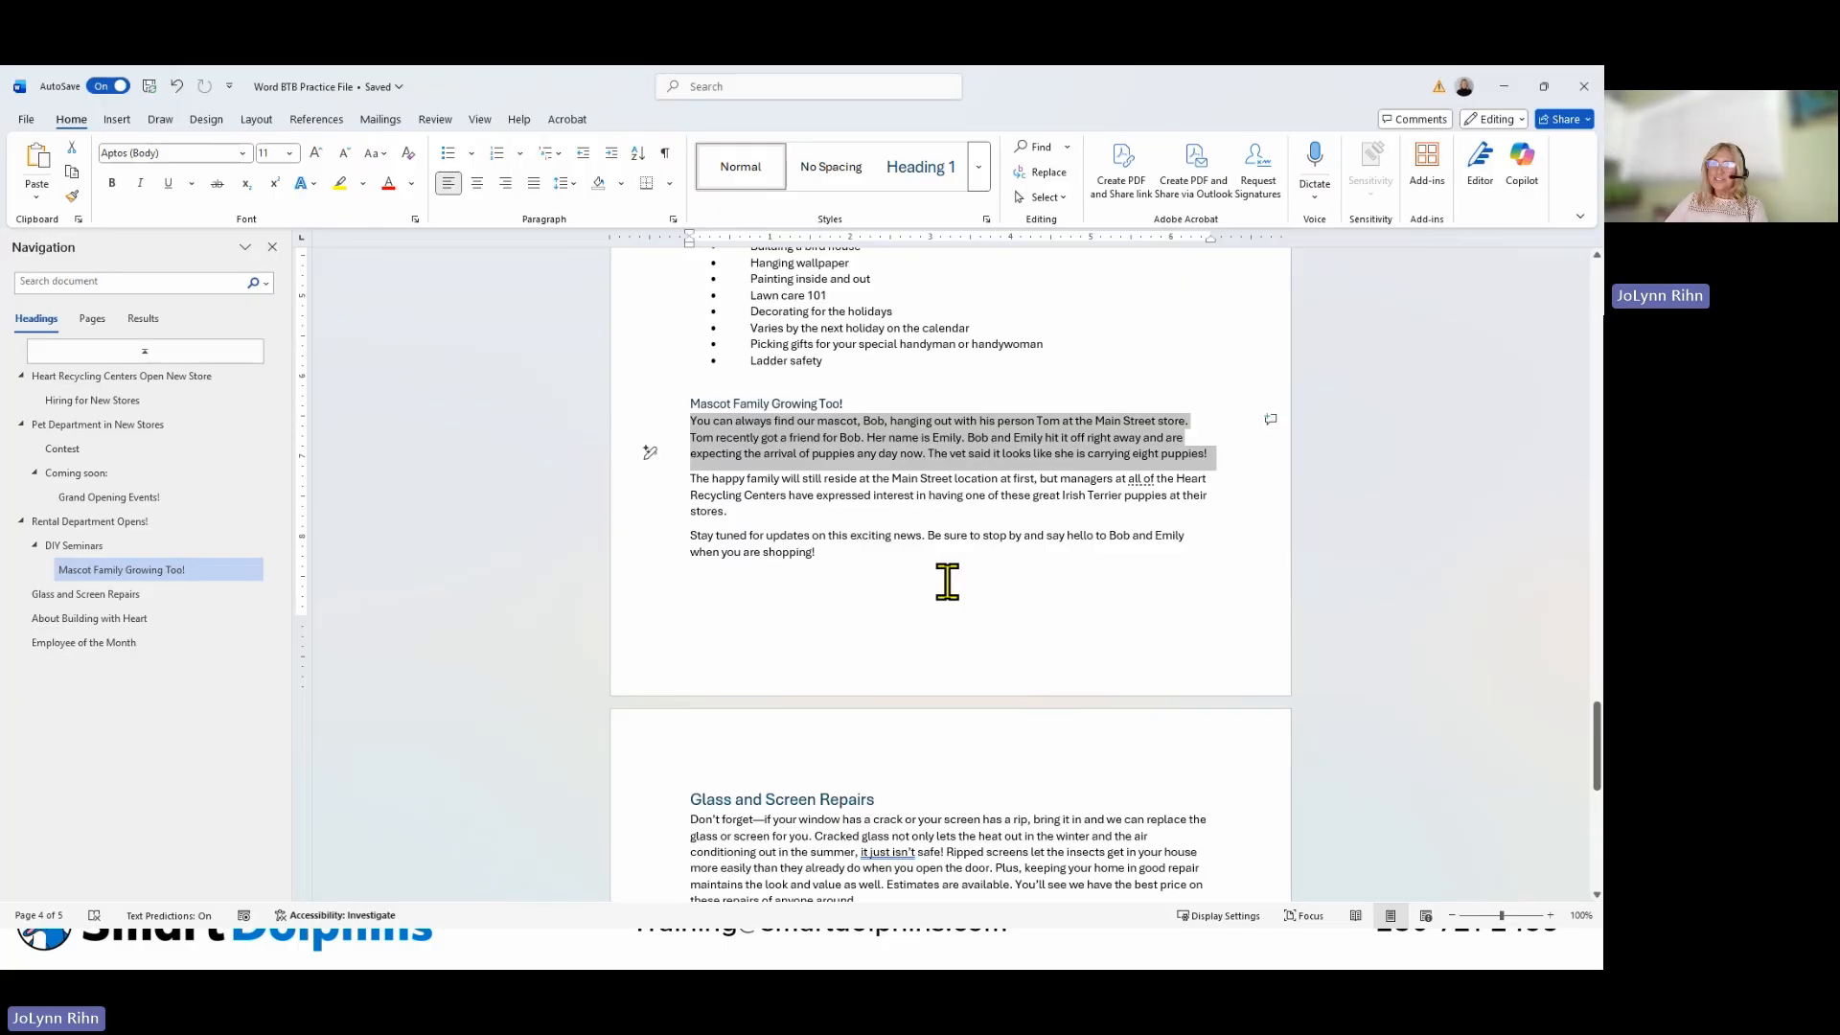
double_click(638, 541)
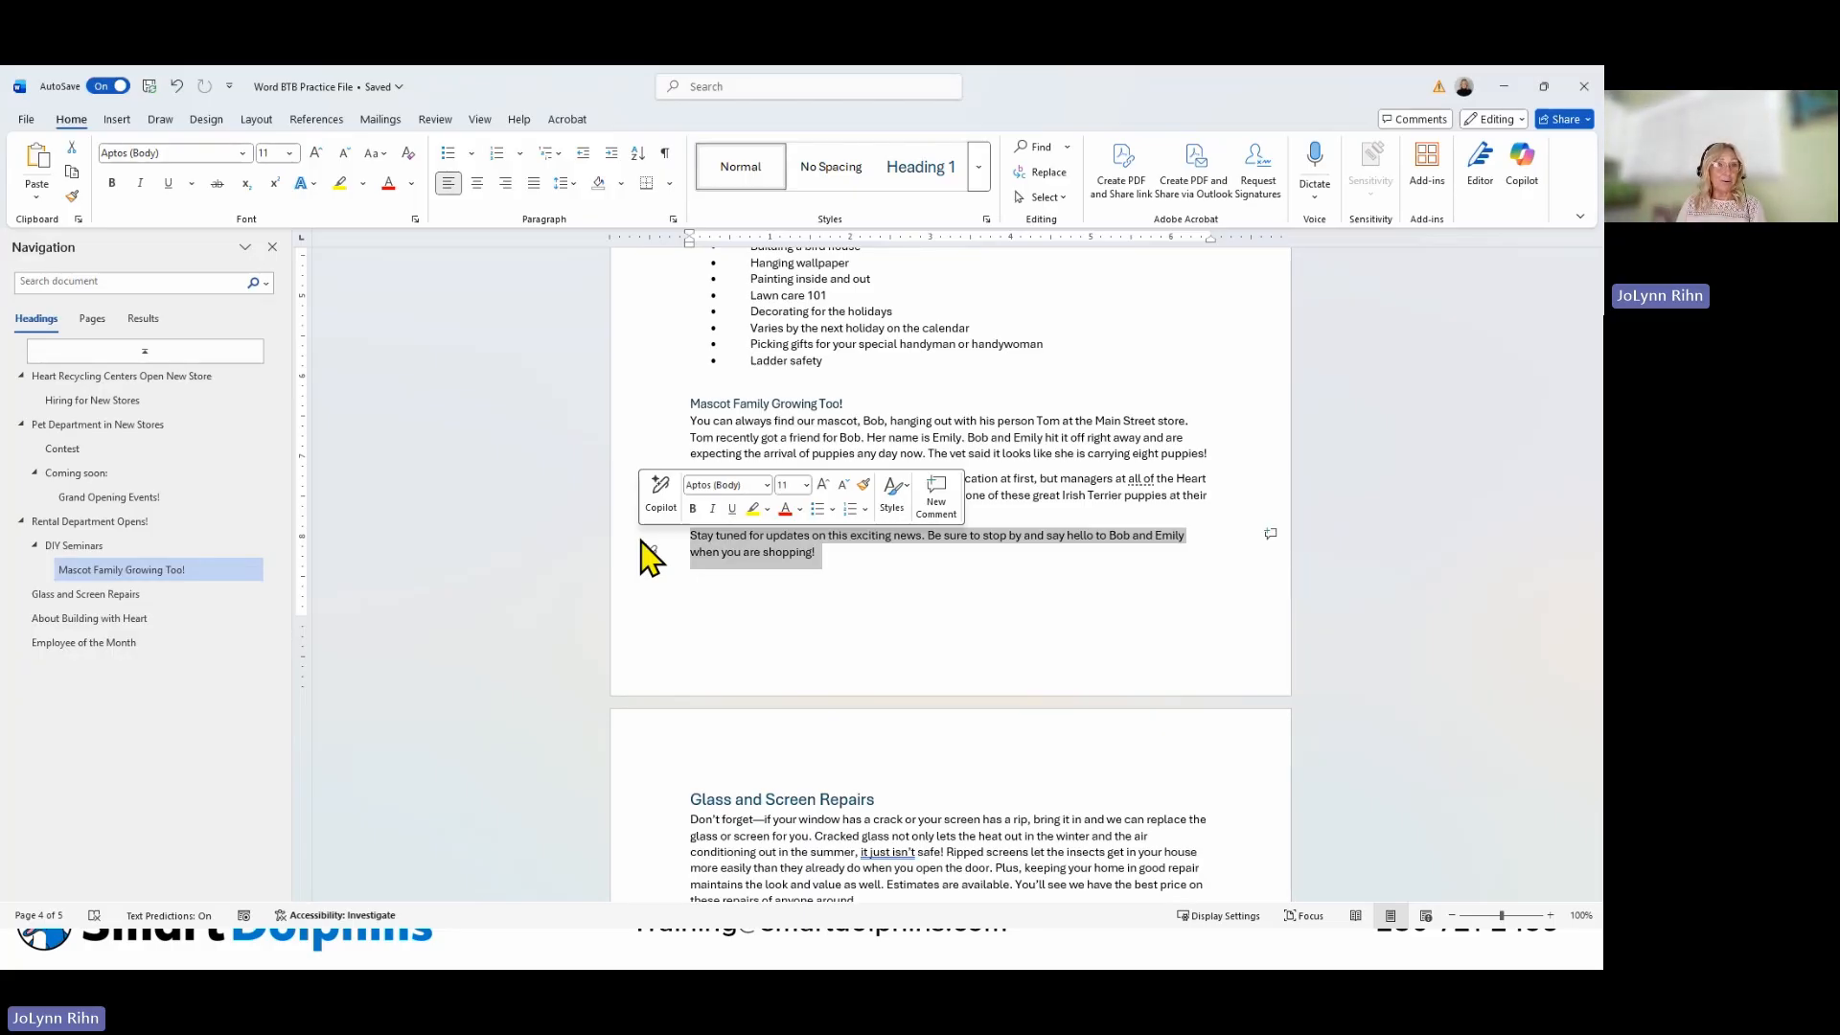
click(623, 538)
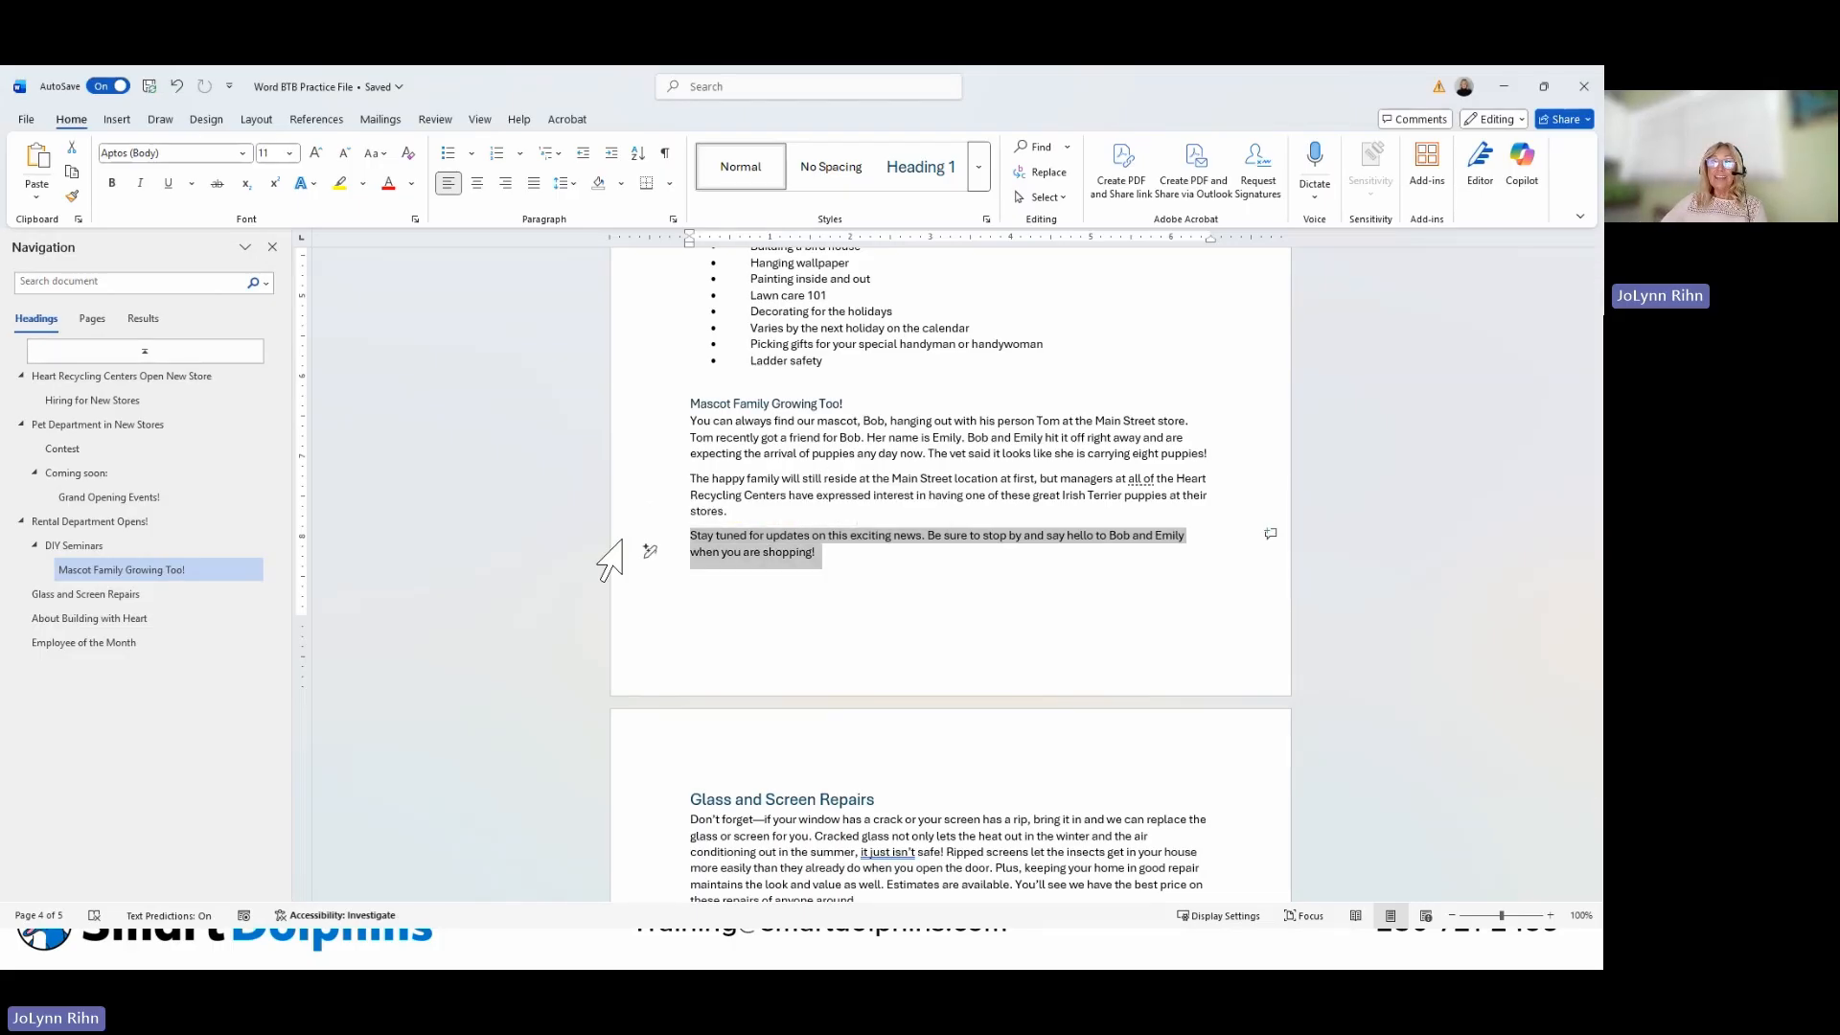
key(ctrl+a)
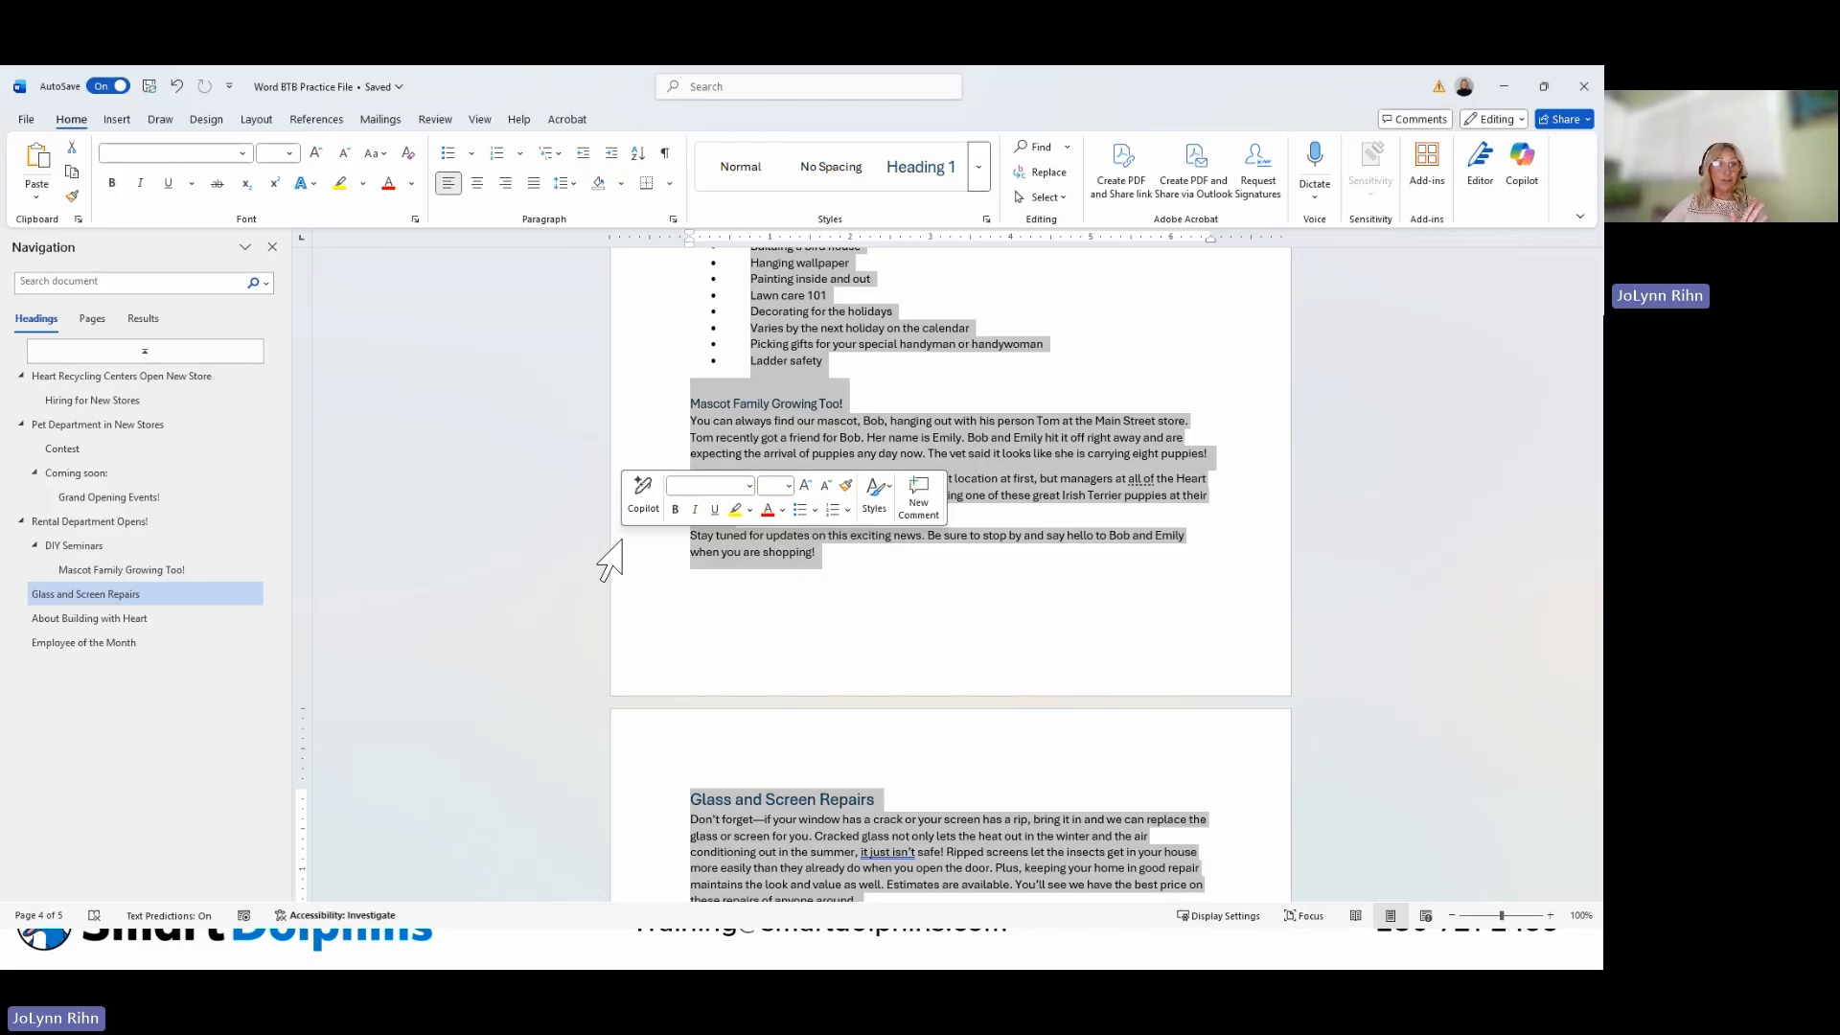
click(820, 556)
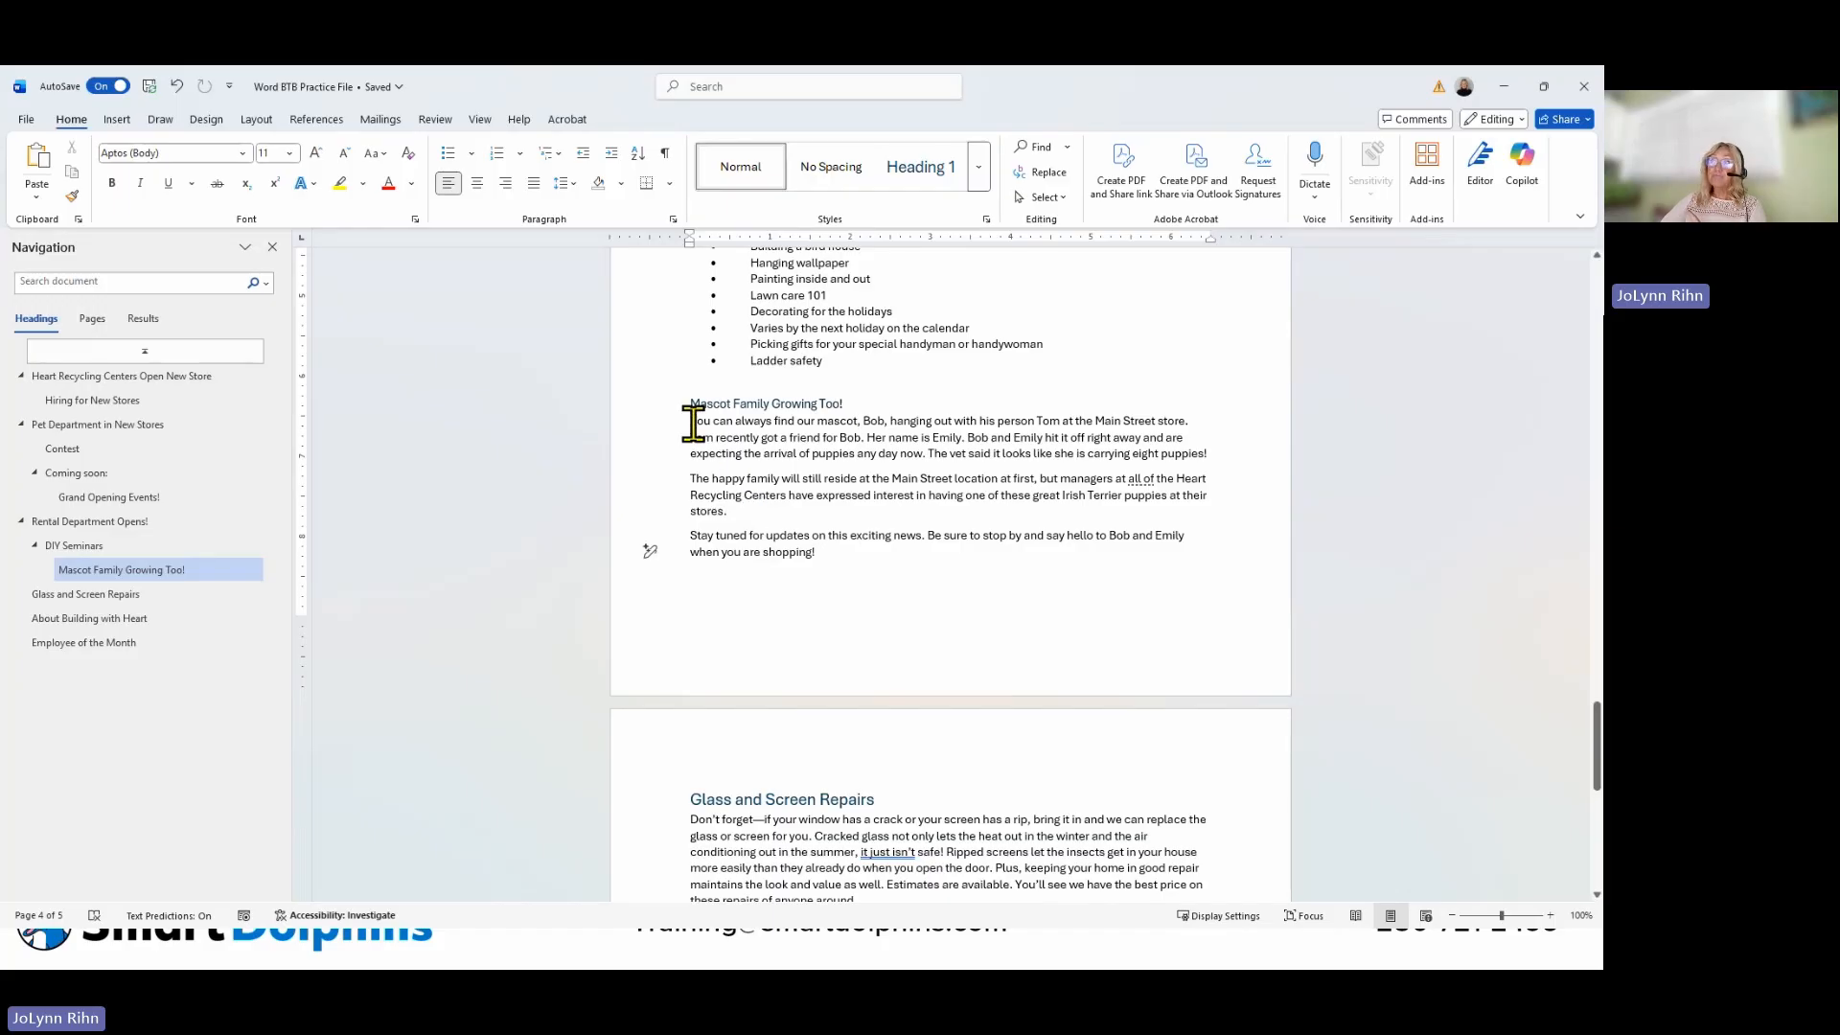
Copy the three paragraphs under "Mascot Family Growing Too!" and paste them as text only into a new blank document.
drag(690, 420, 848, 559)
key(ctrl+c)
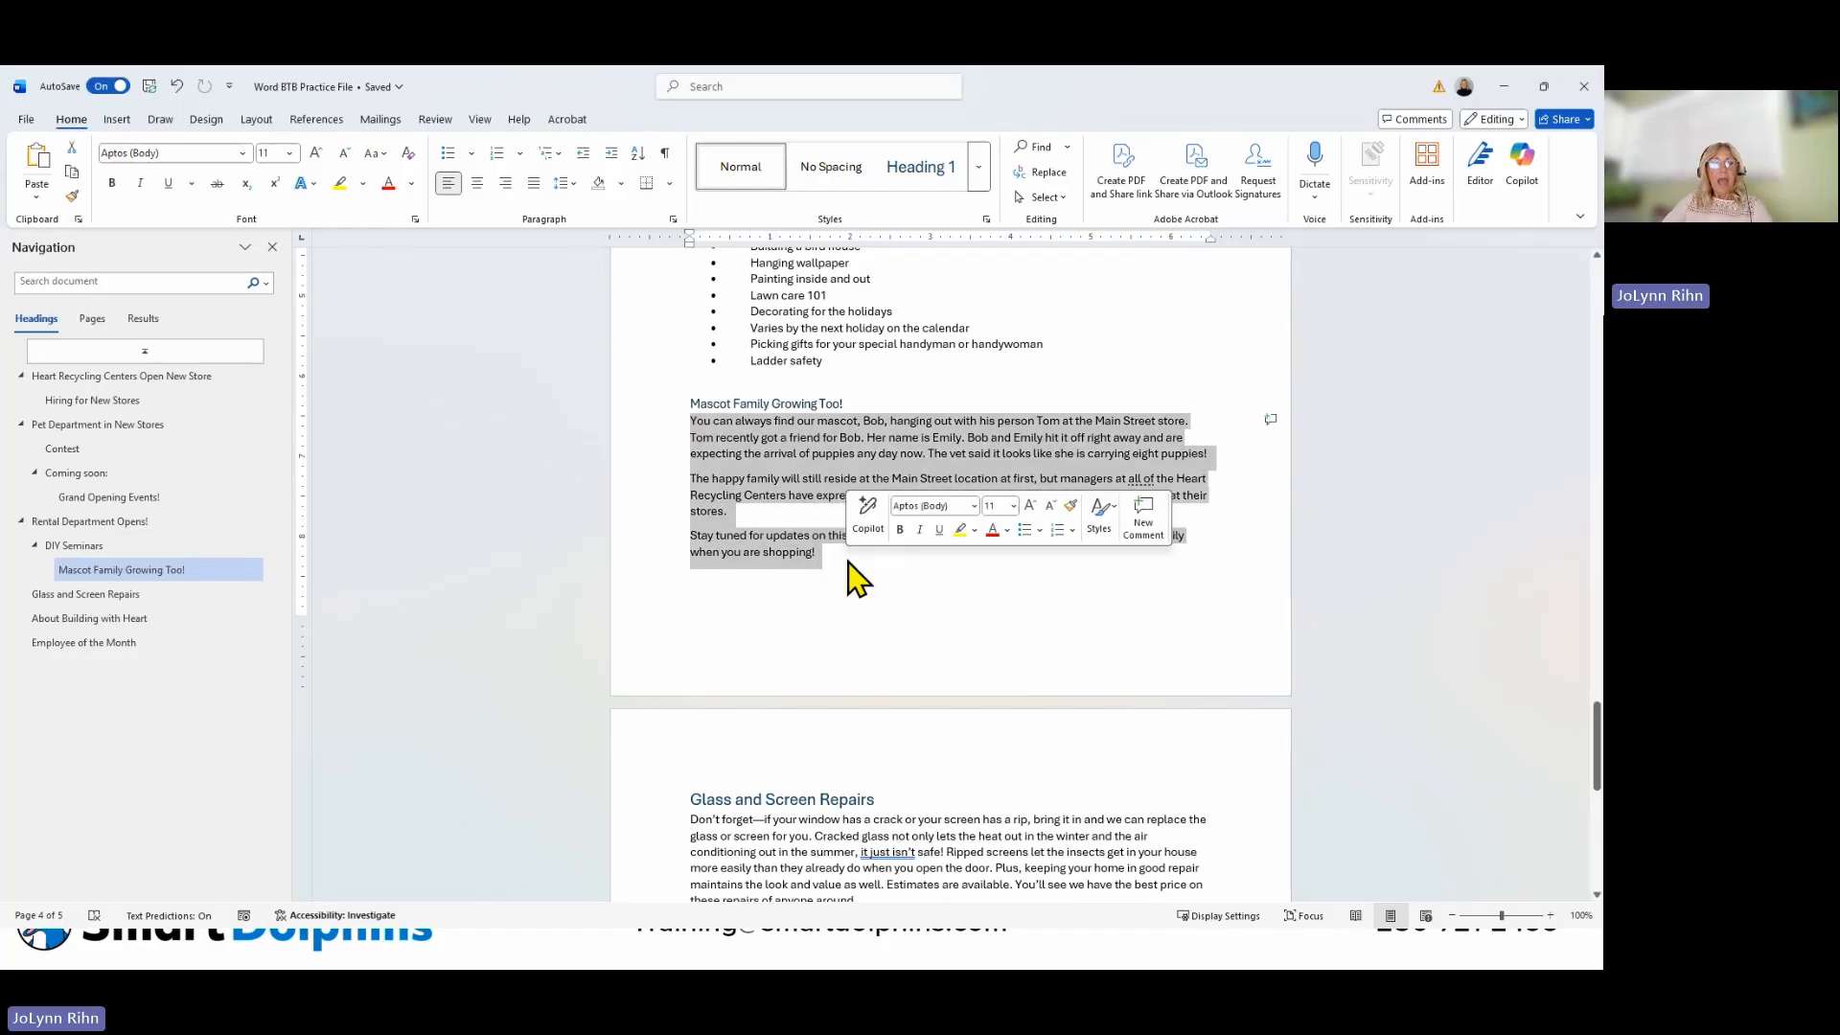
click(785, 462)
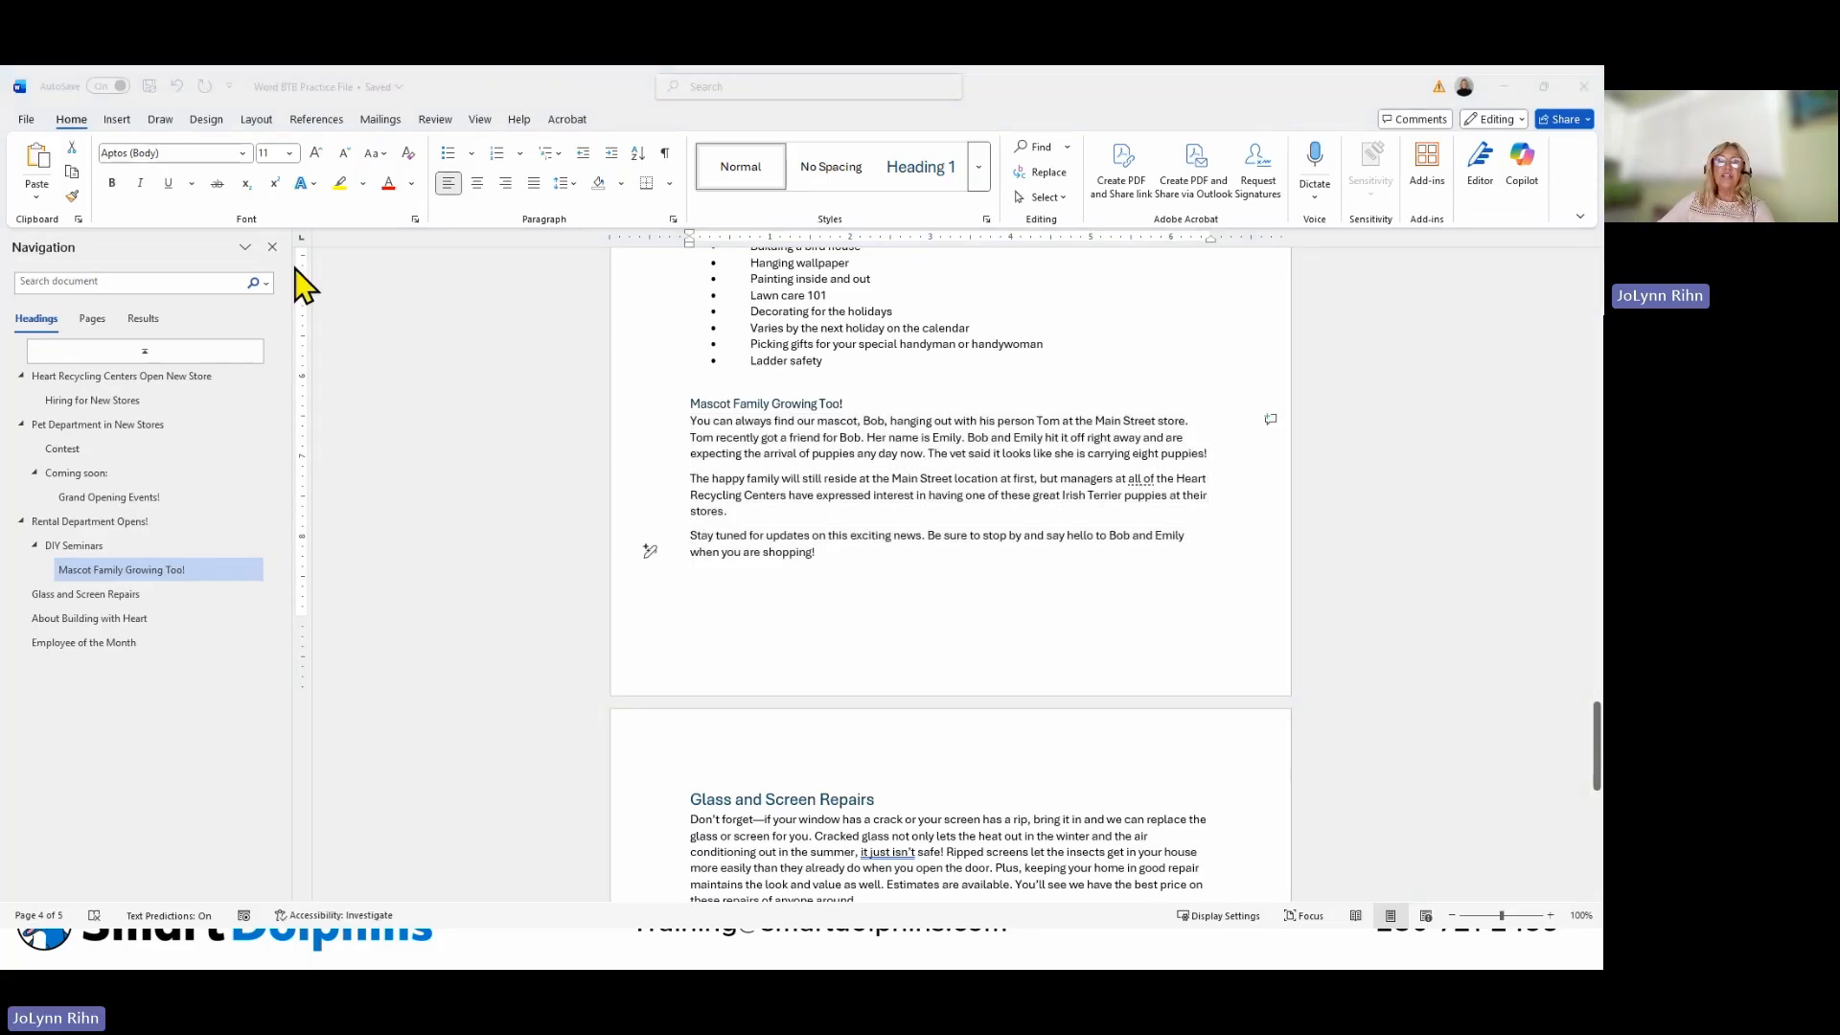
drag(492, 419, 901, 72)
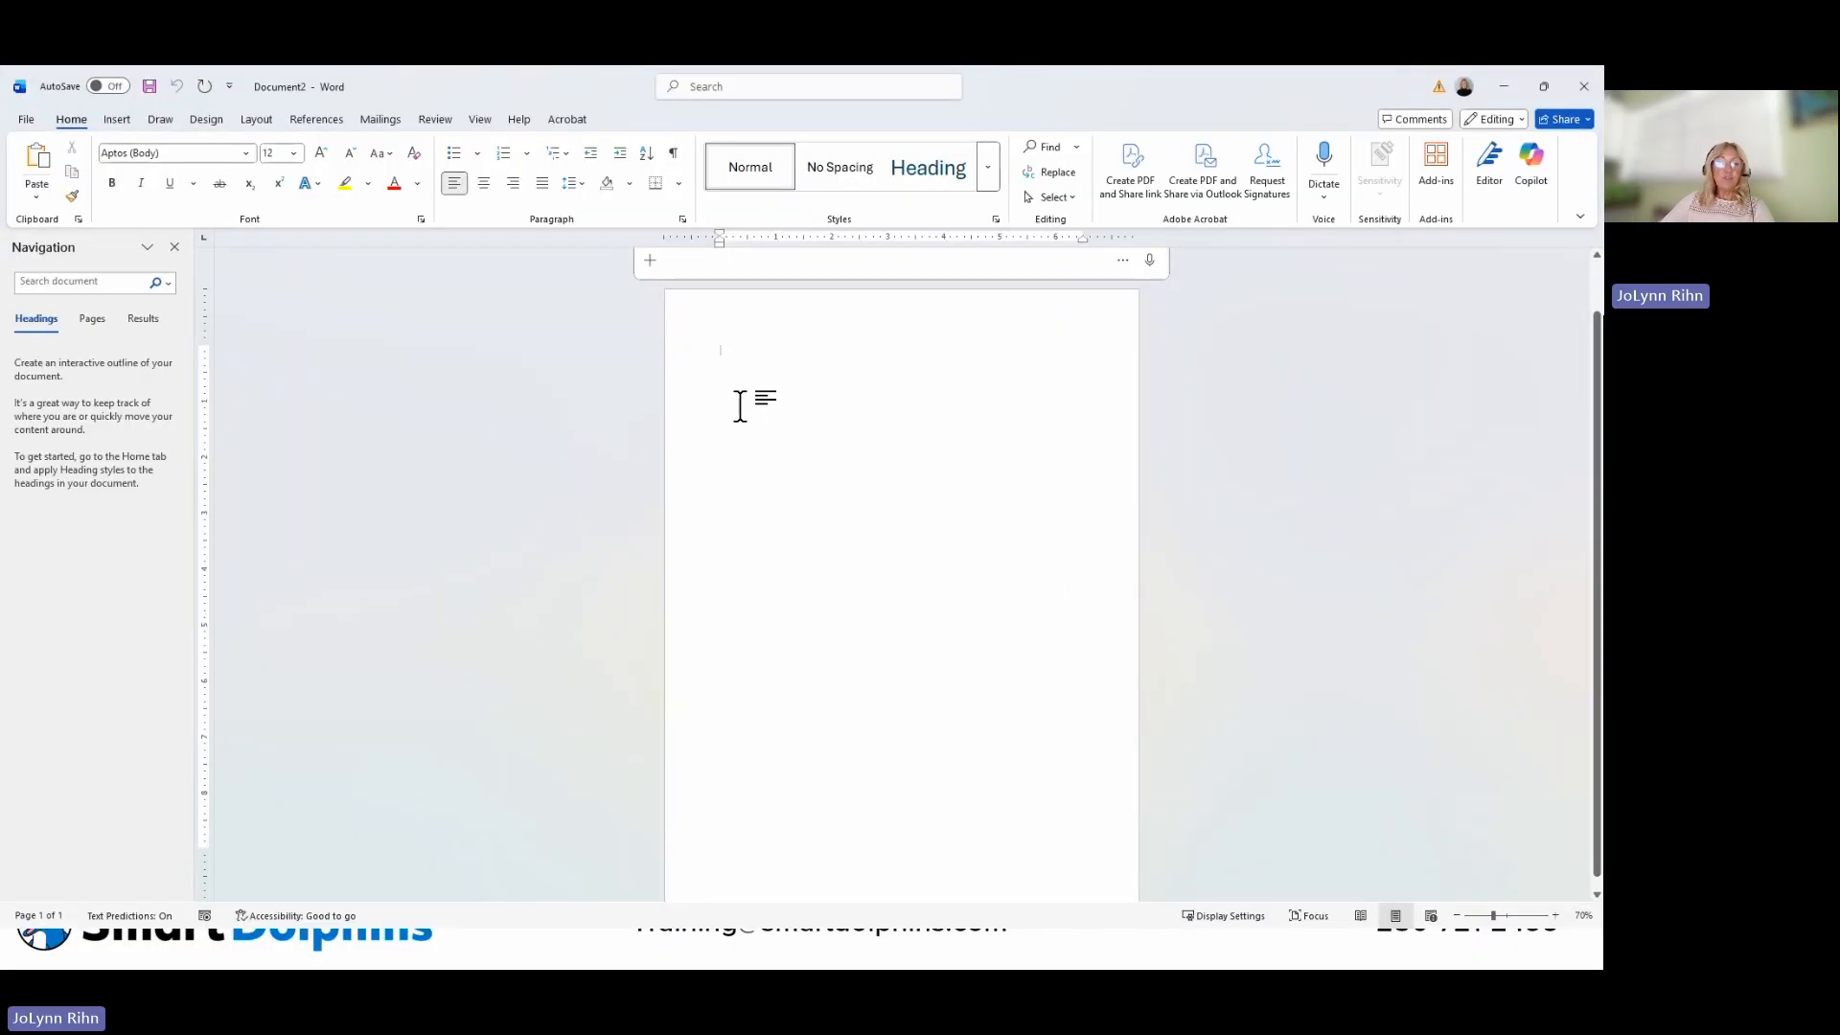
right_click(722, 349)
click(841, 464)
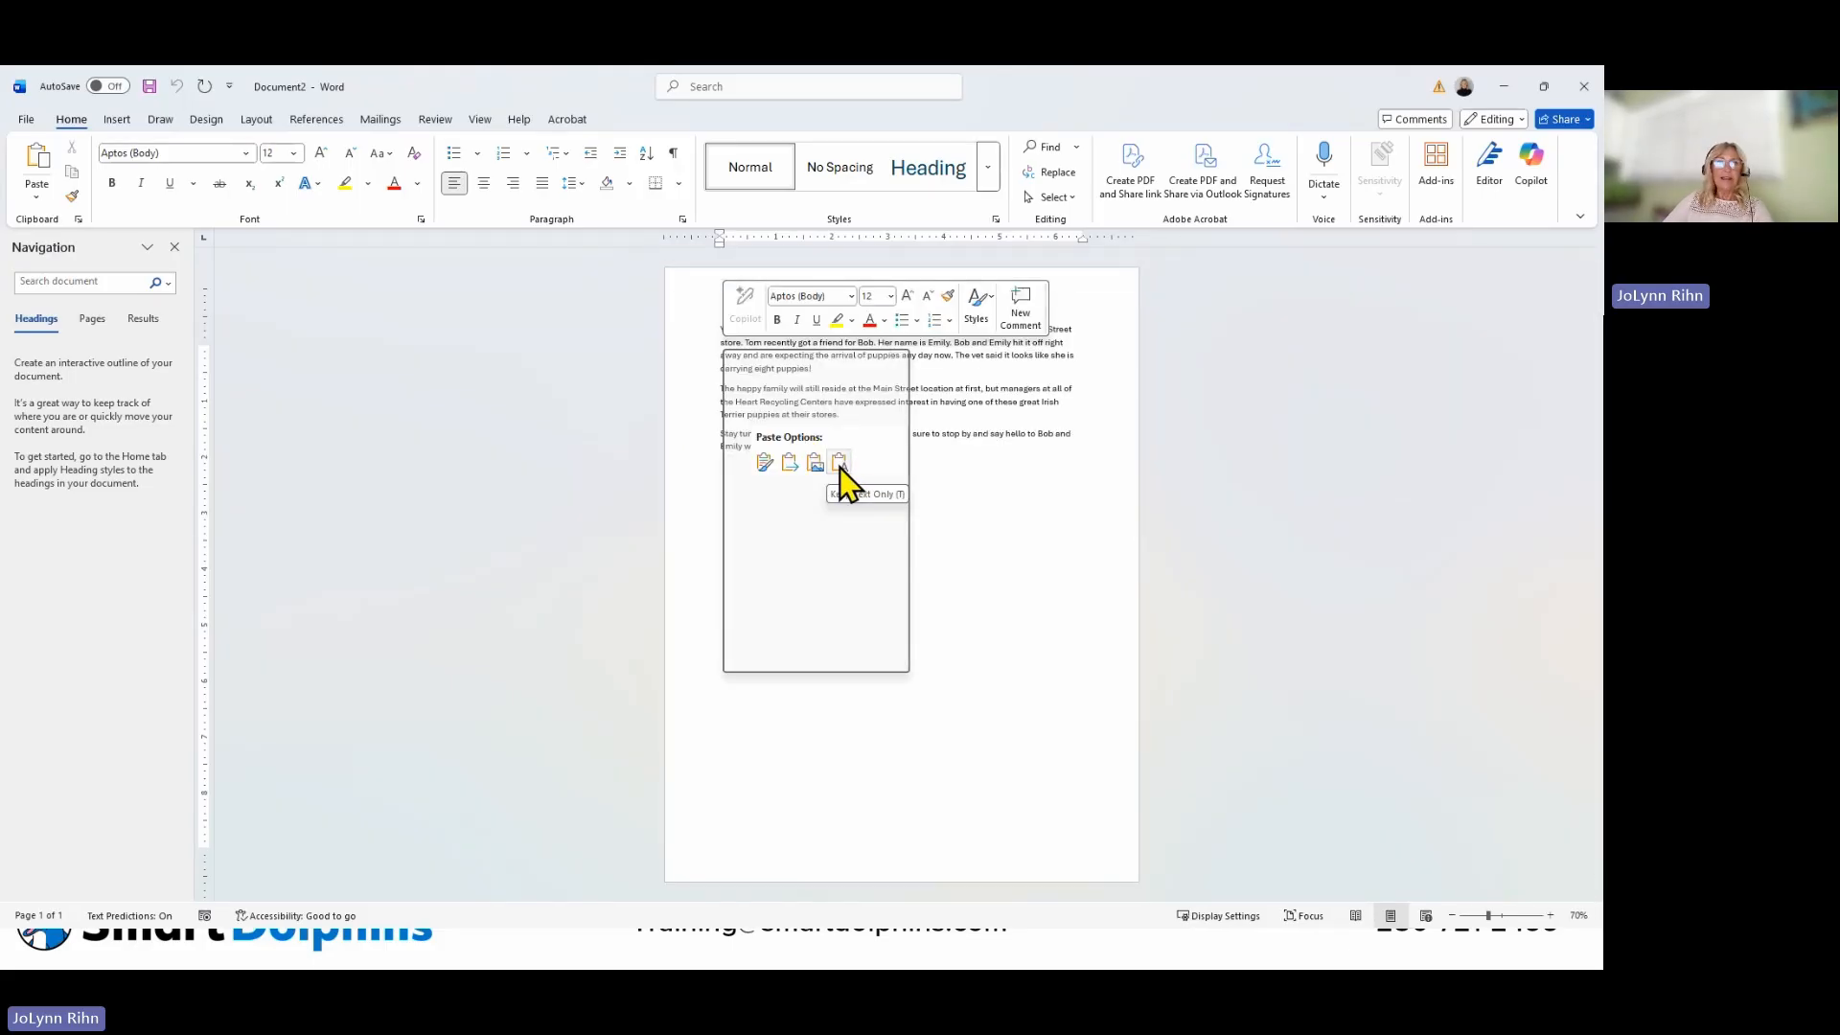
click(840, 466)
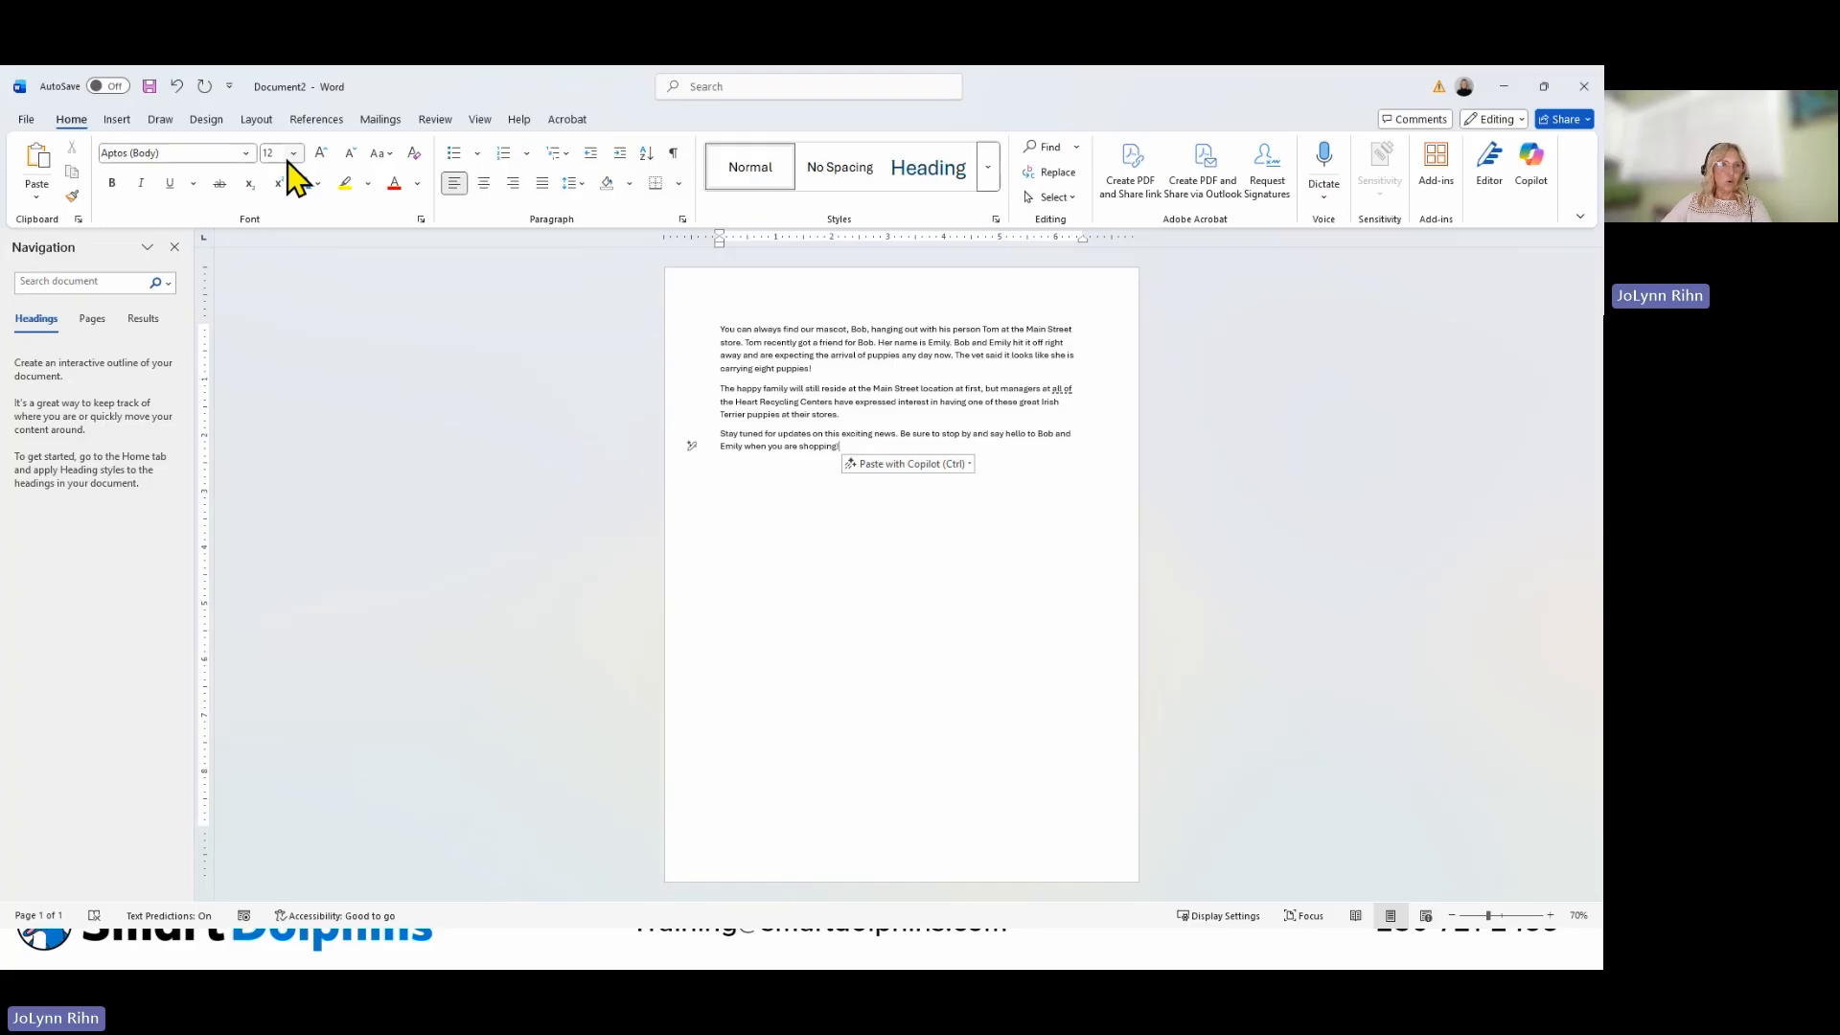
Check the indent and spacing settings of the first pasted paragraph without changing them.
click(759, 365)
click(572, 184)
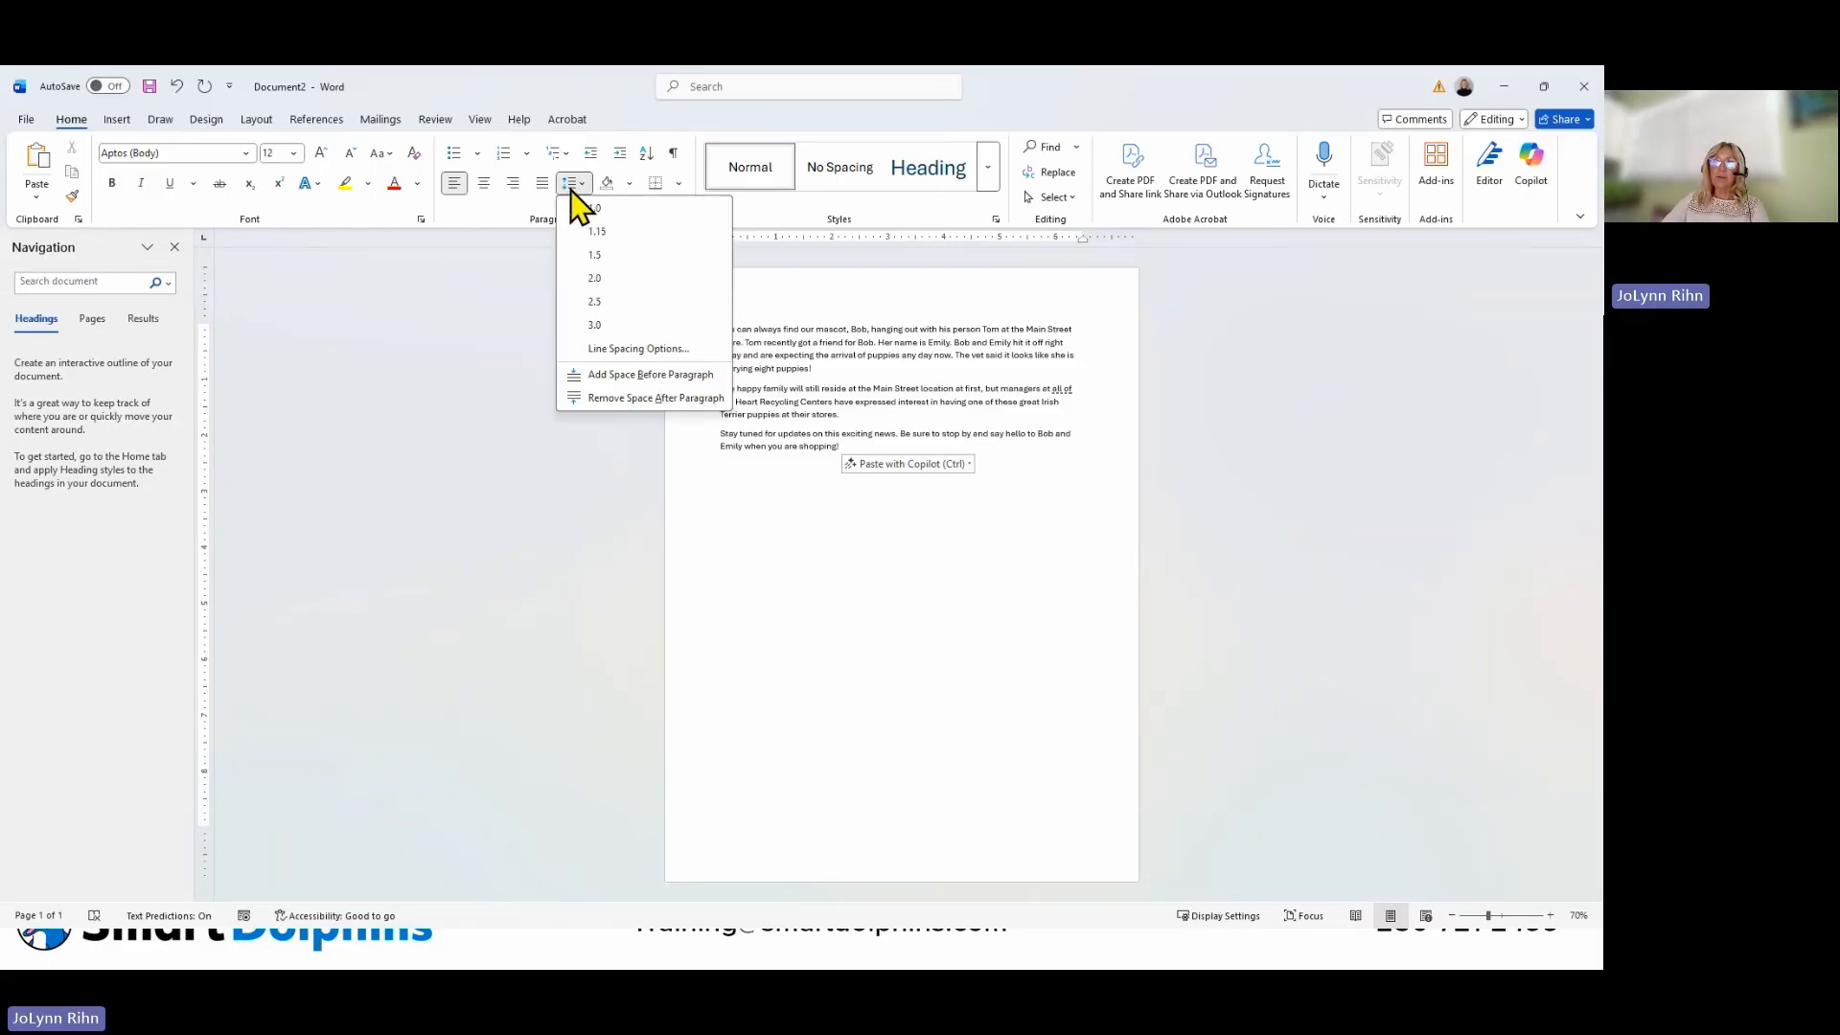
click(618, 351)
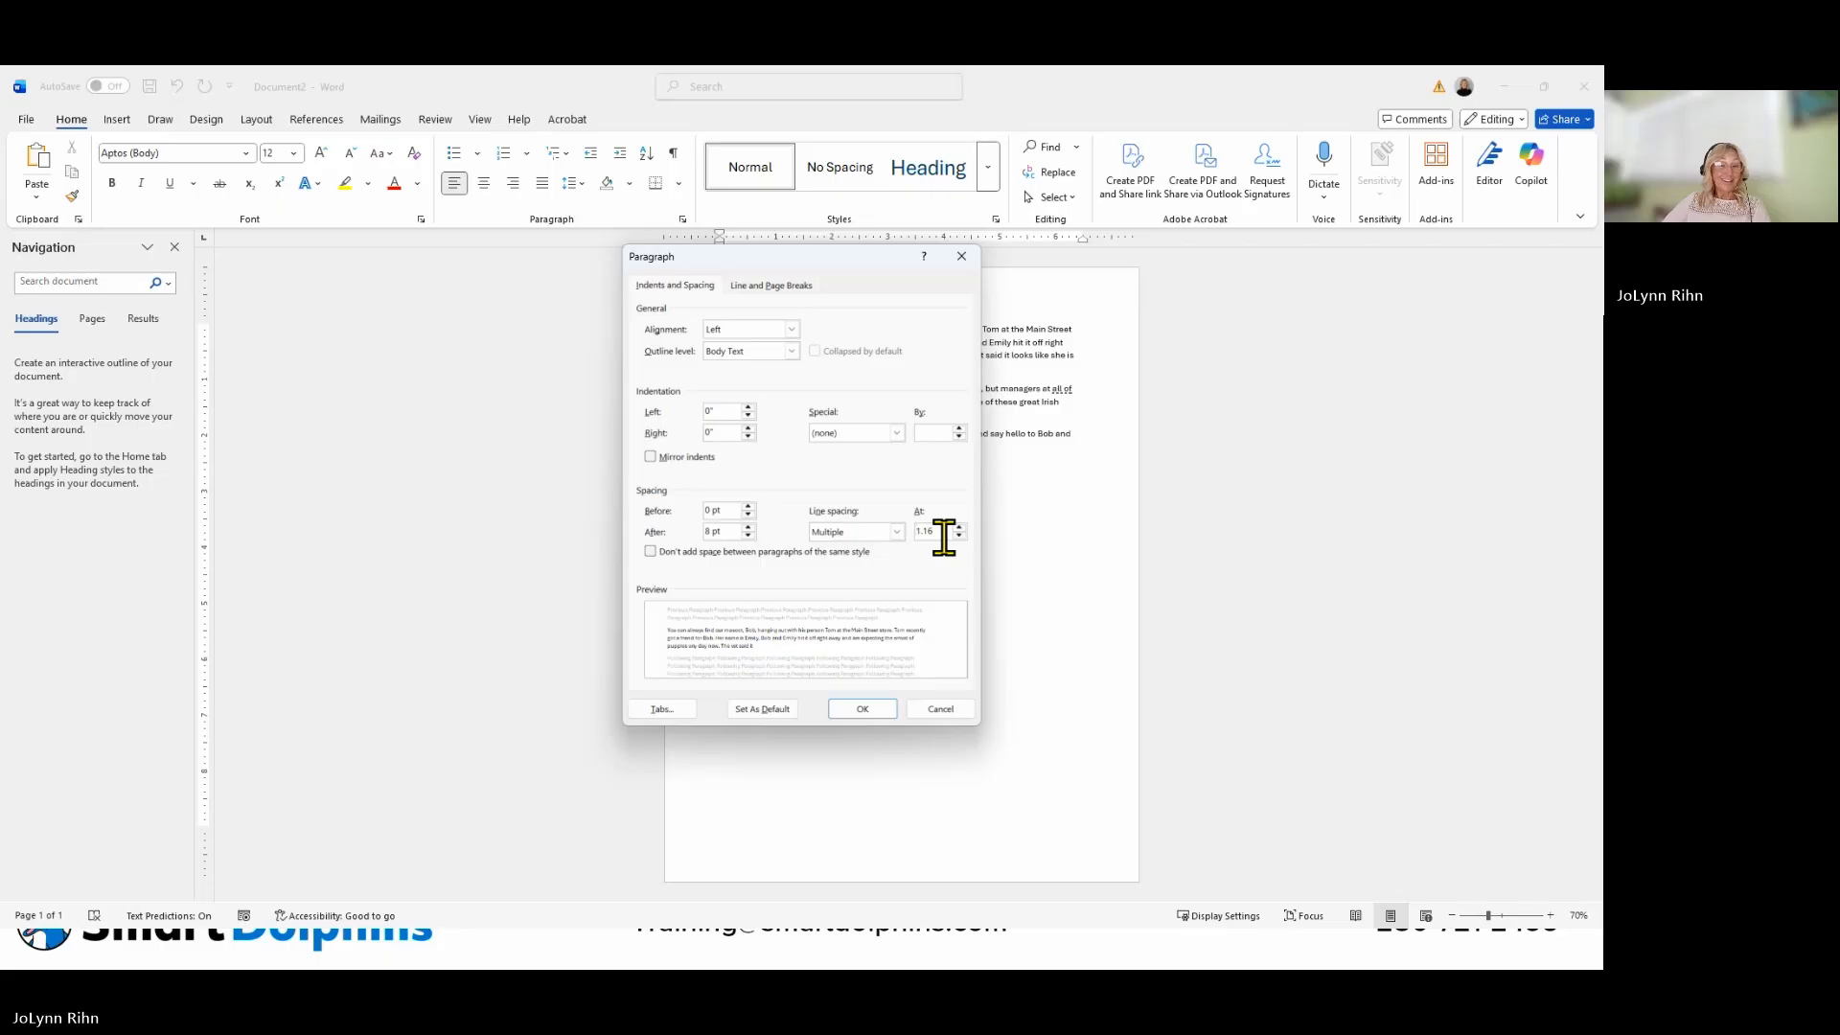
click(946, 711)
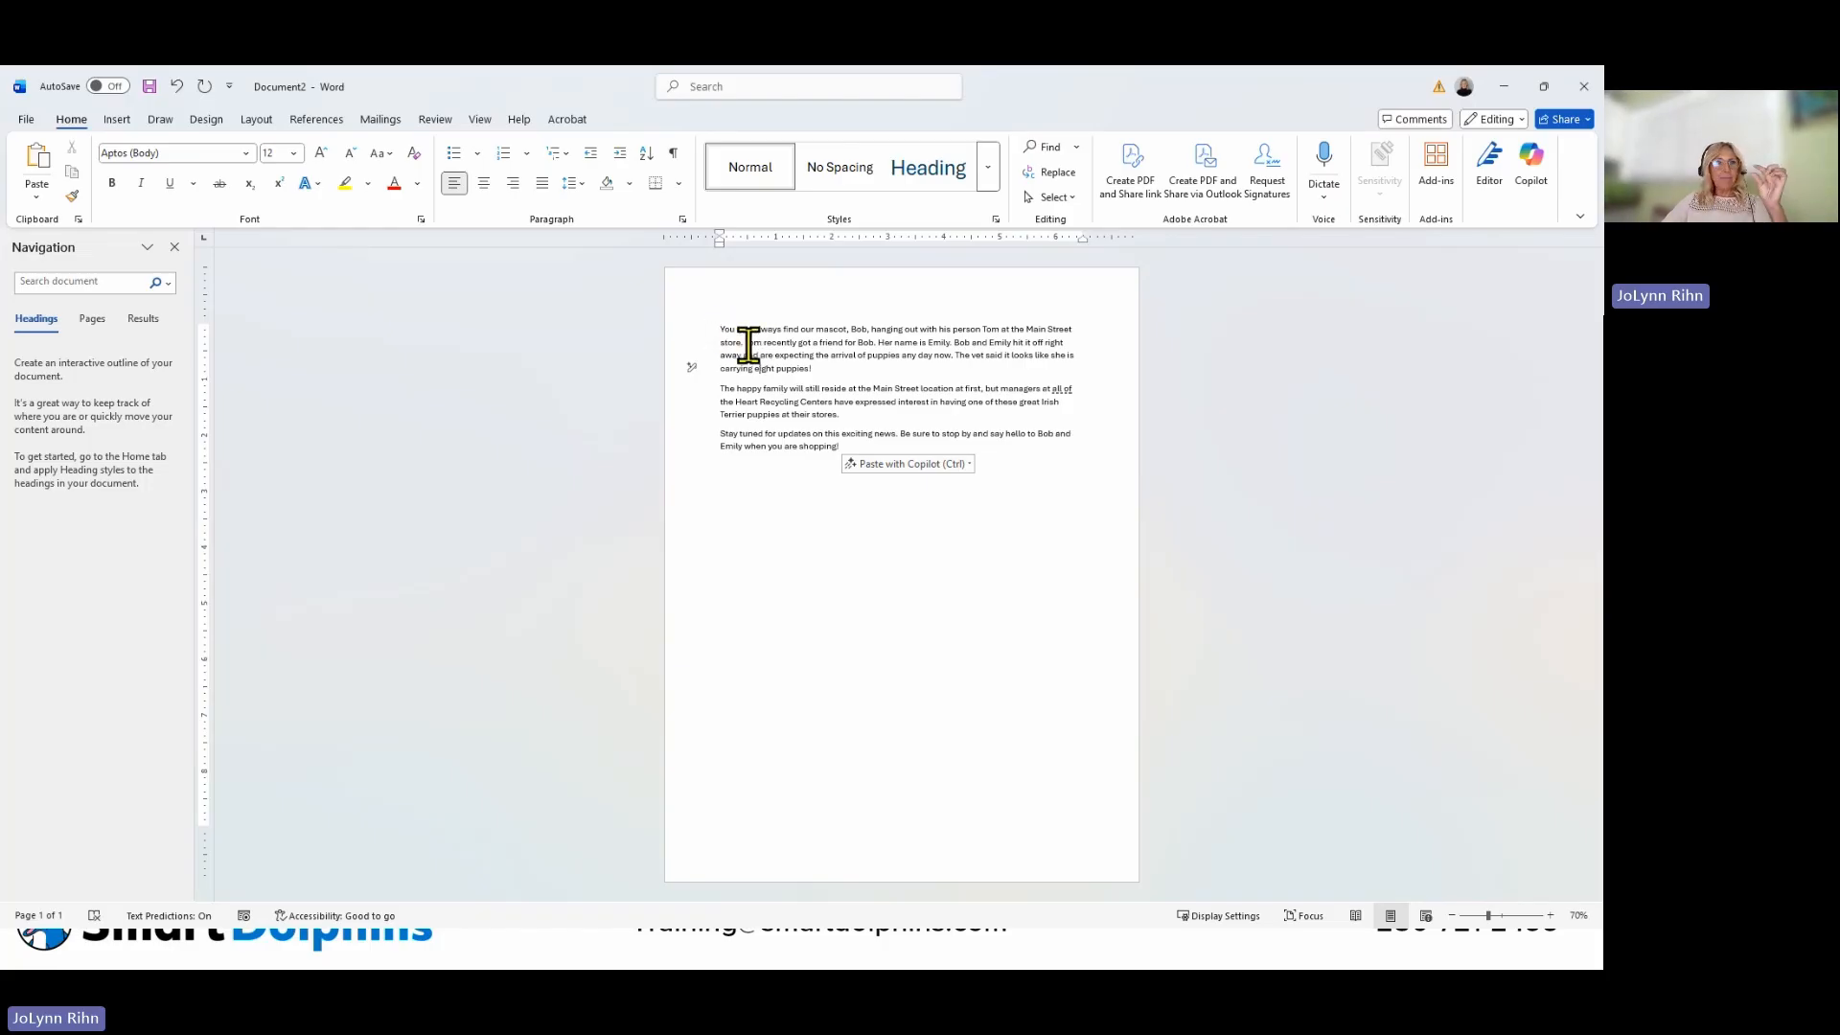
Enlarge the pasted text to about 228% and review the line spacing choices for its first paragraph.
click(1501, 916)
drag(1505, 916, 1515, 917)
scroll(852, 567, up, 3)
scroll(852, 567, down, 3)
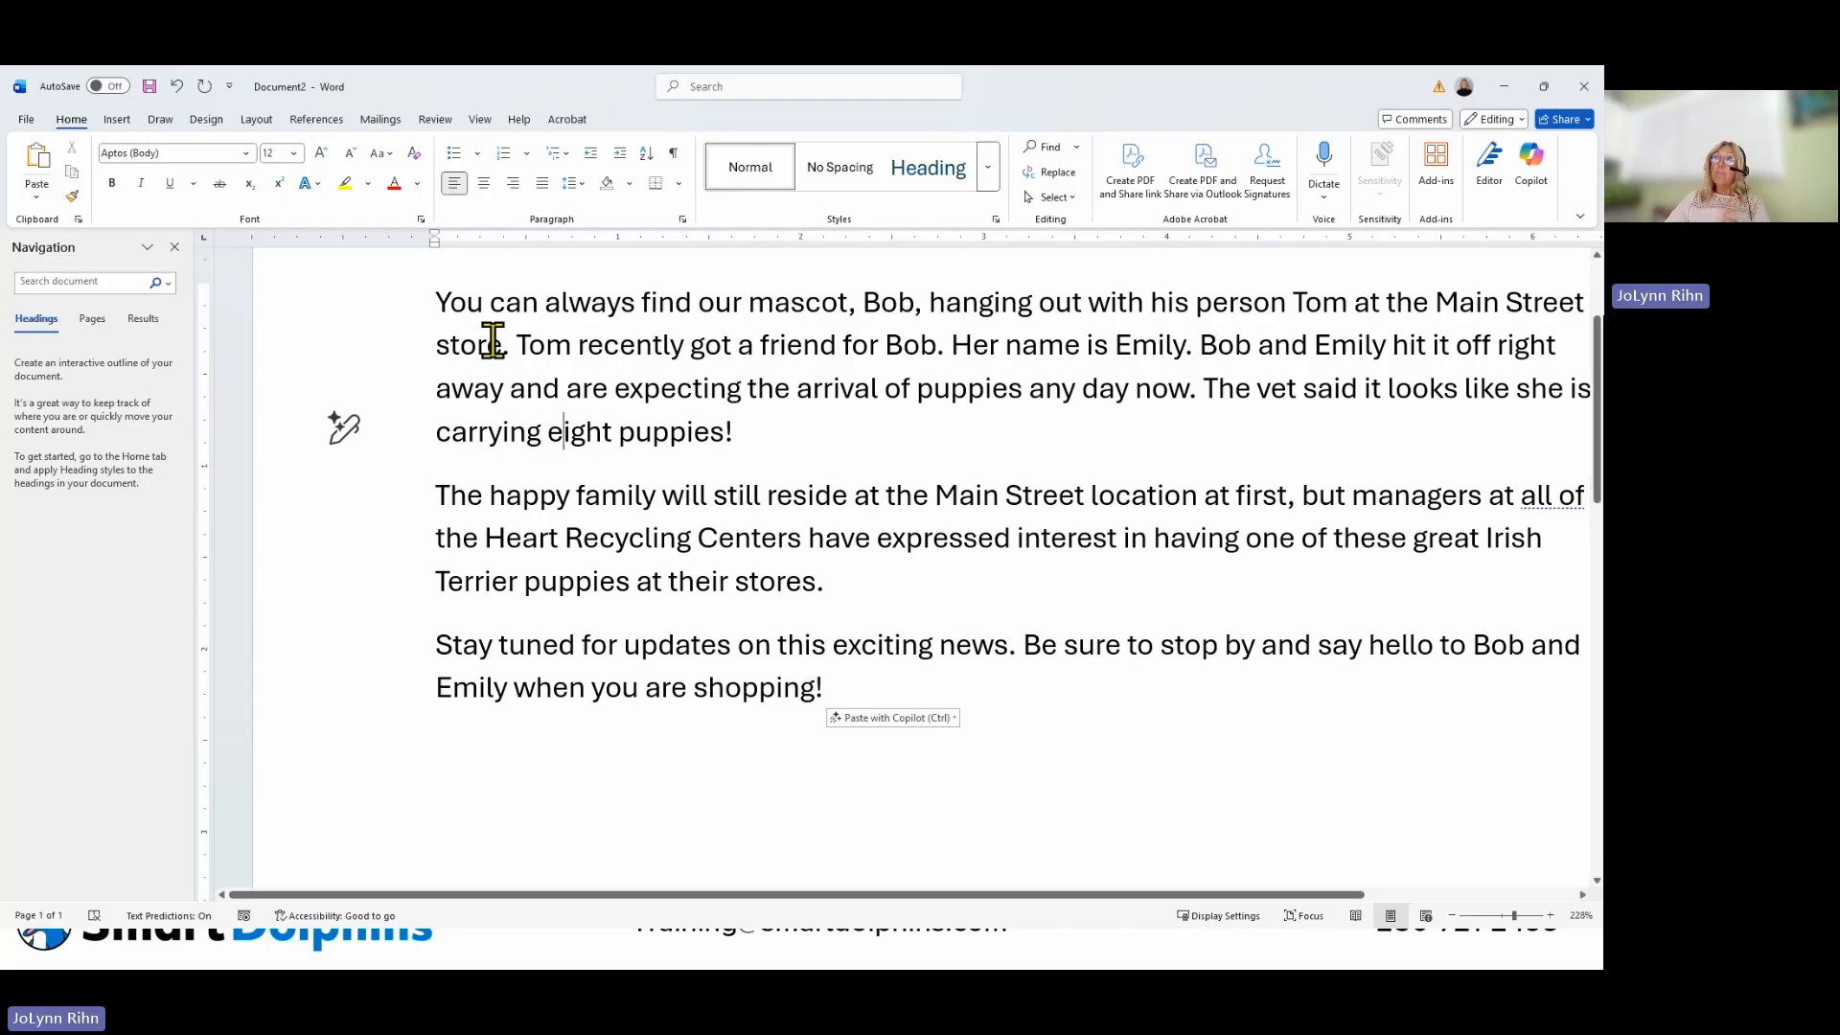
click(588, 343)
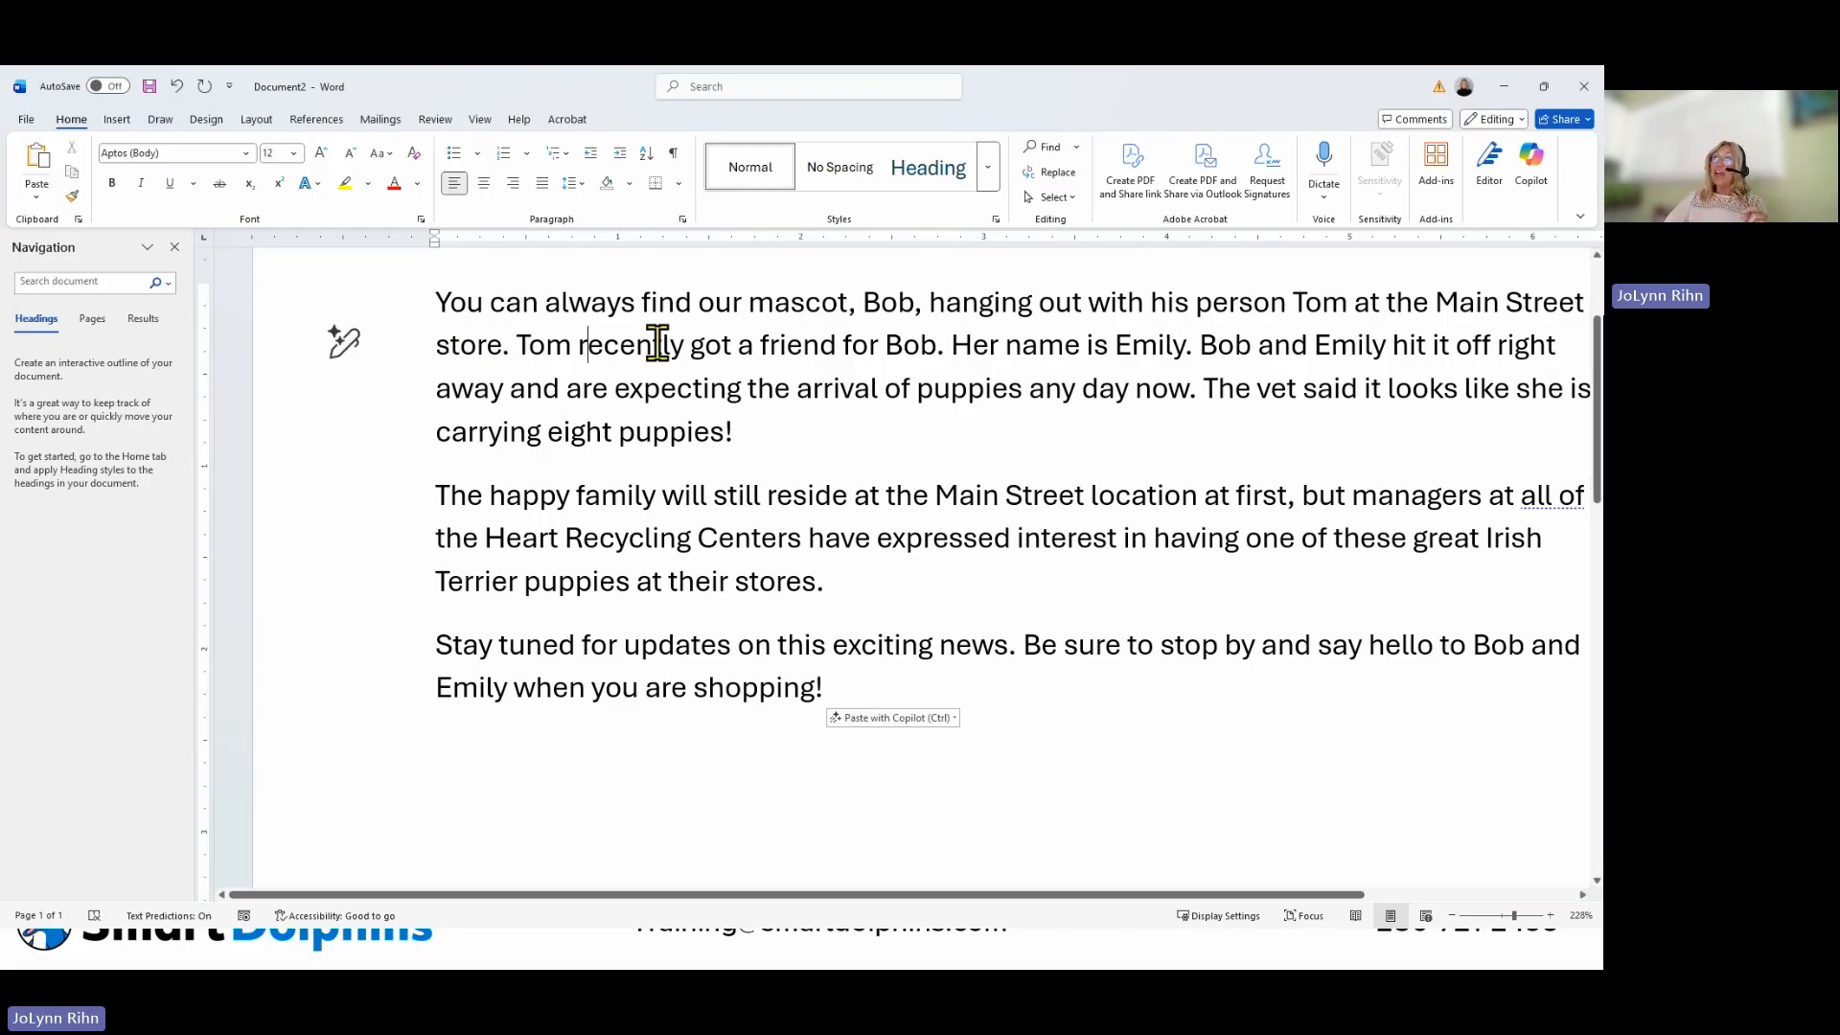
click(573, 184)
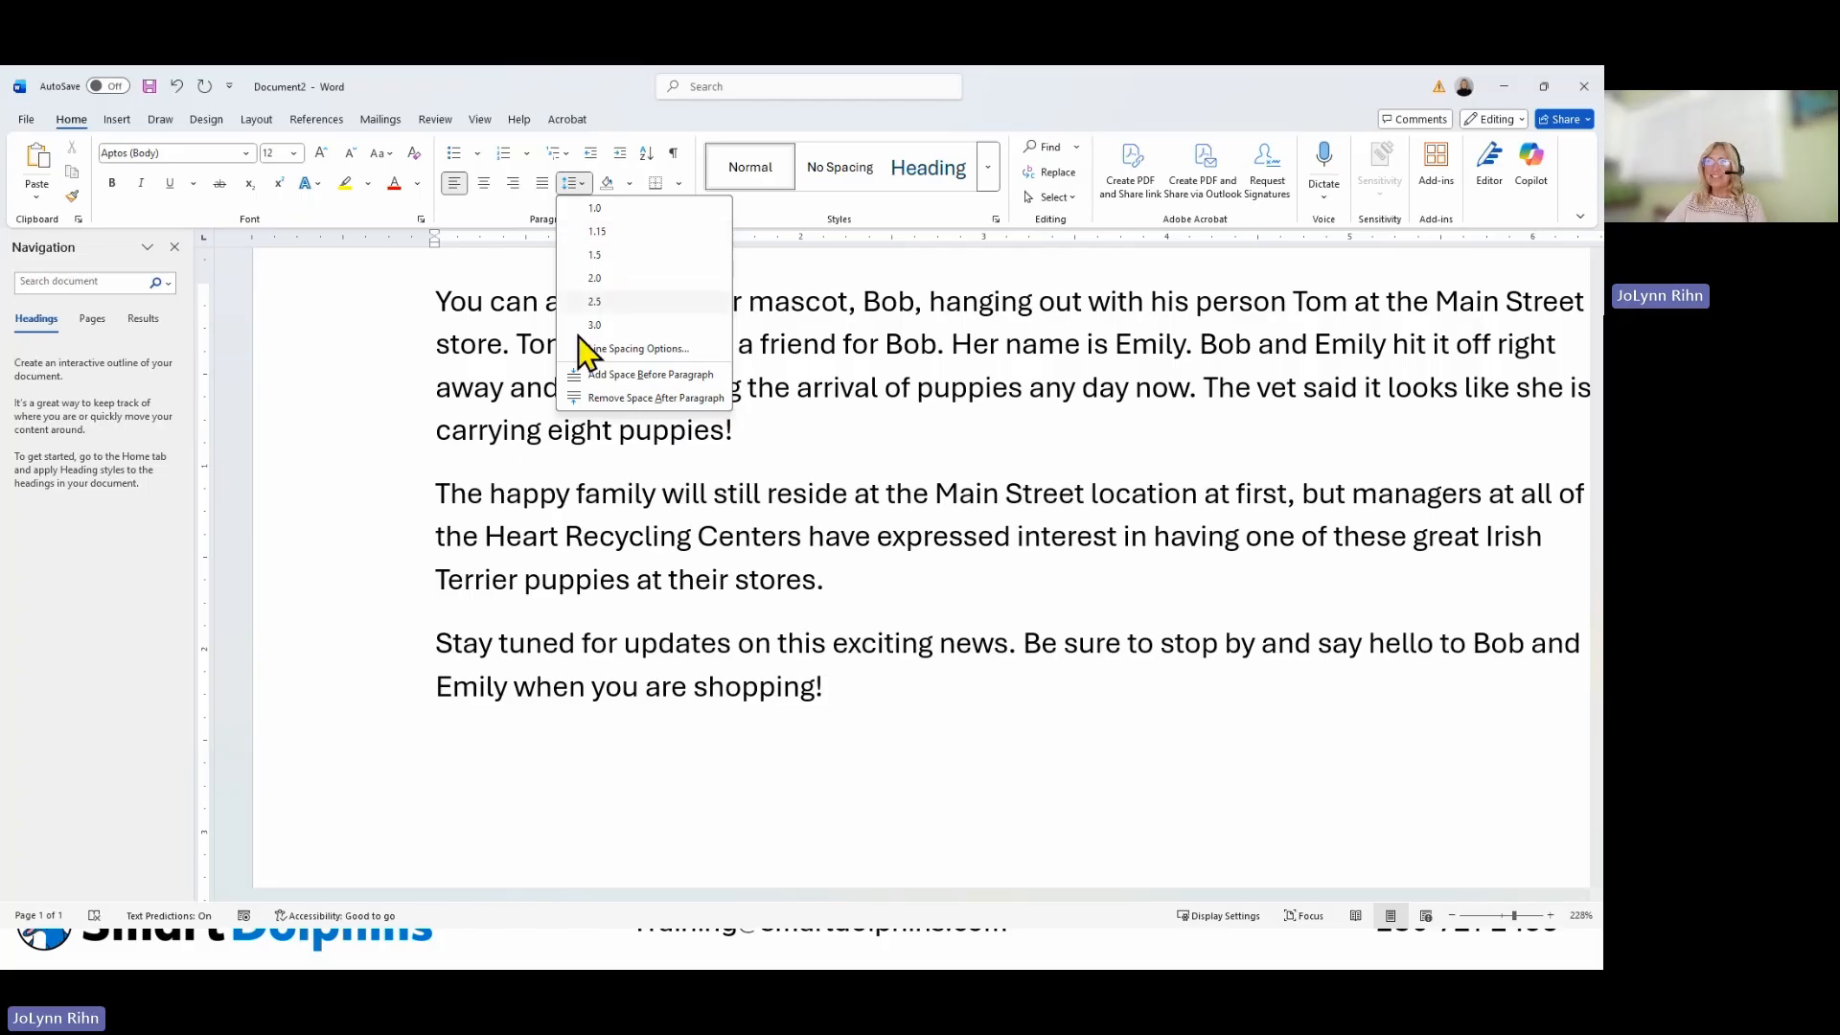
click(604, 528)
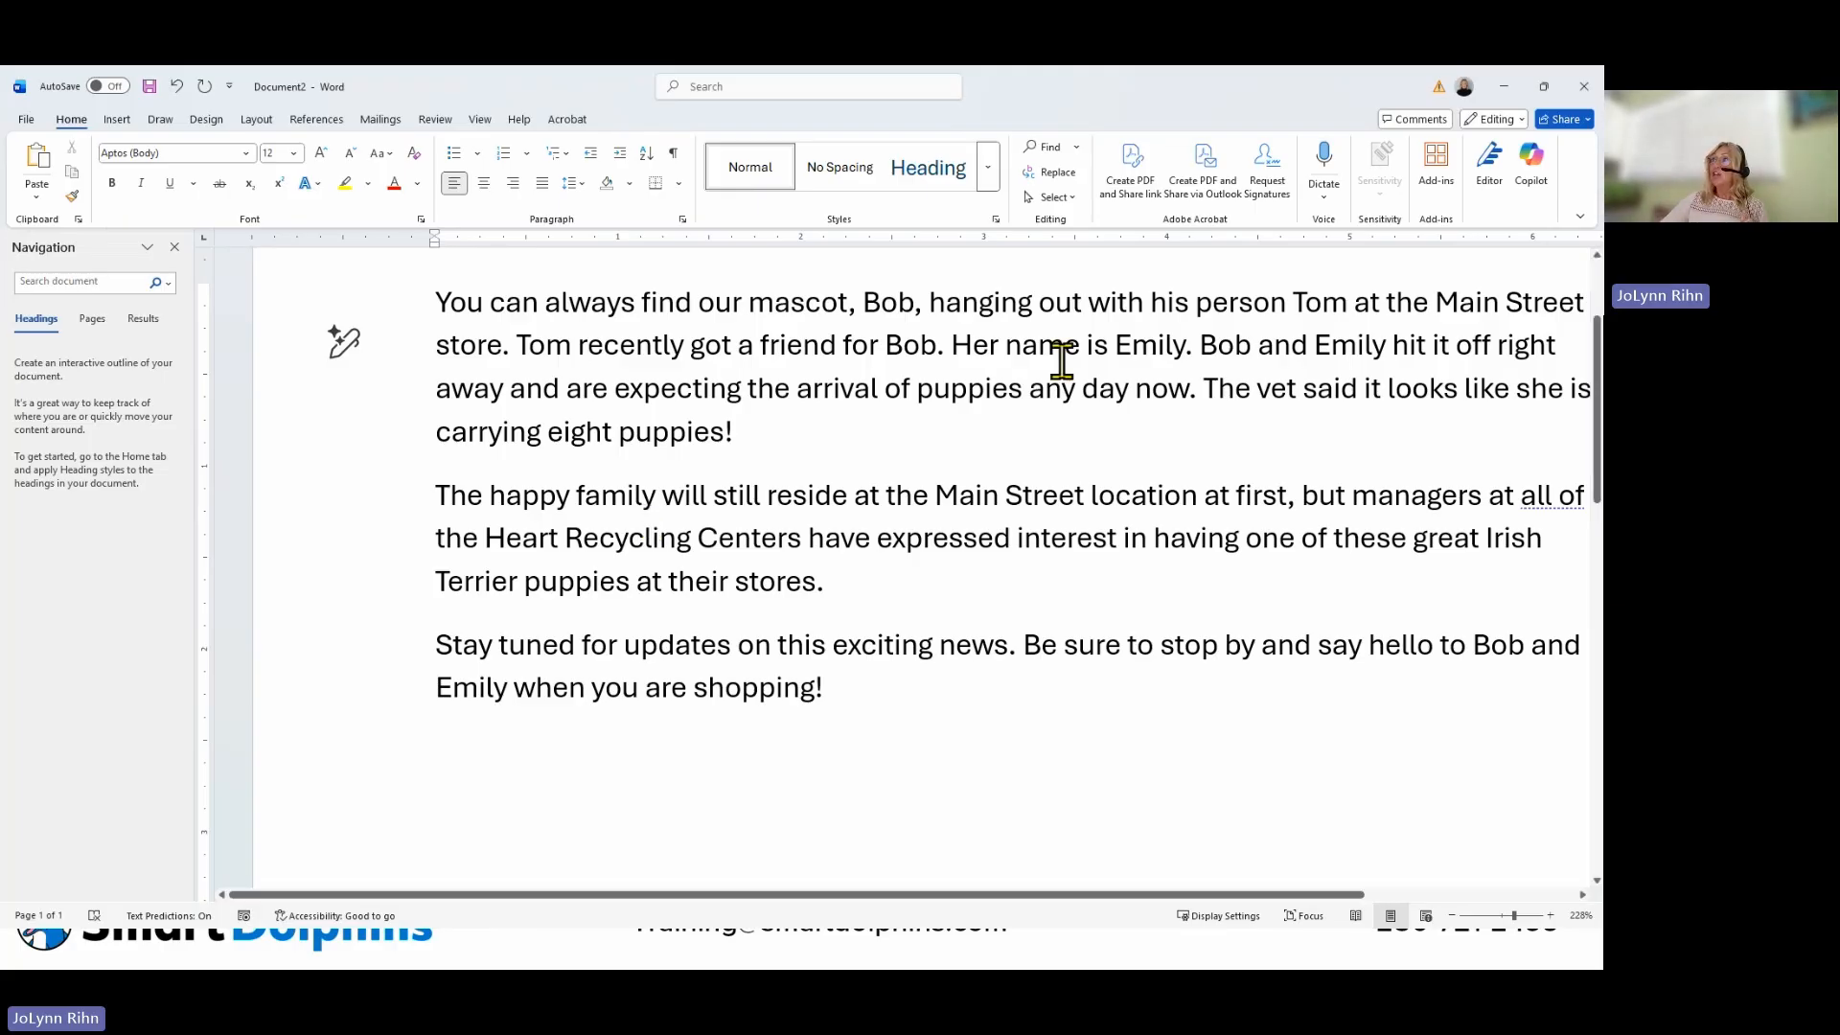
Close the new document without saving it and return to the text under "Mascot Family Growing Too!" in the newsletter.
click(1587, 96)
click(868, 709)
click(849, 494)
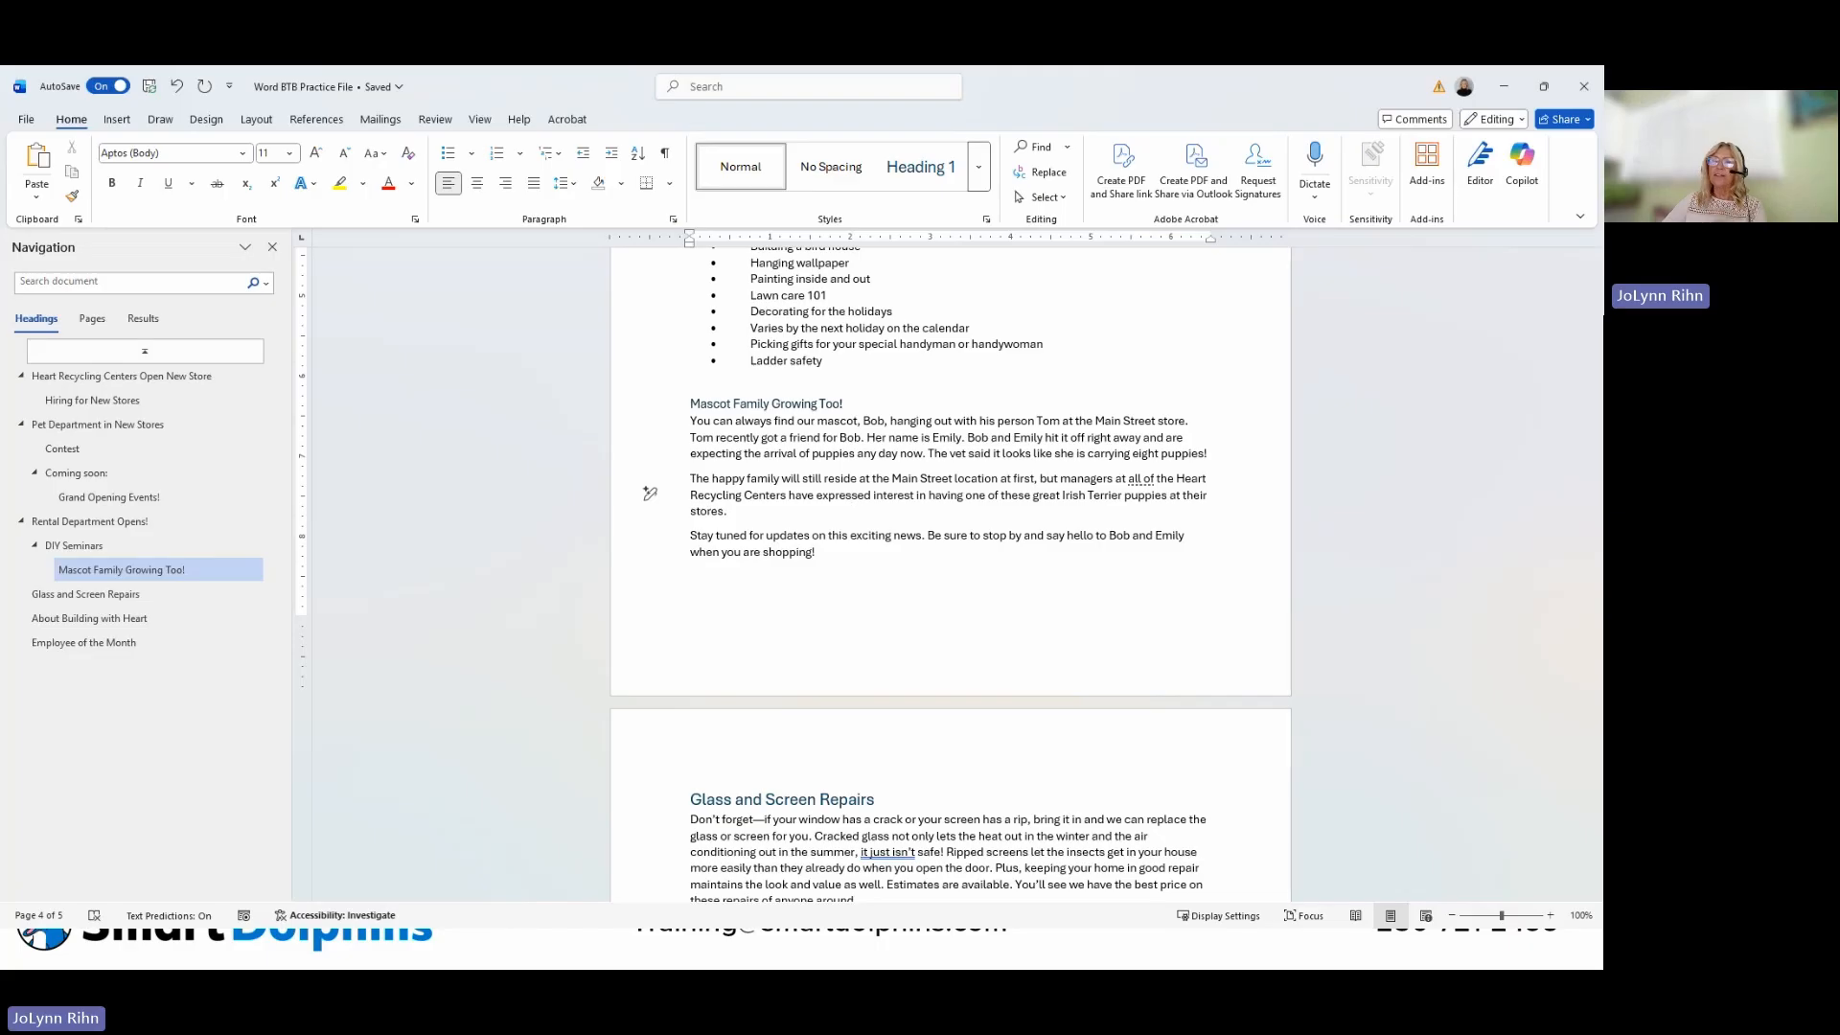
Bring the text of the ten seminar bullets closer to their bullets by reducing the left indent to about 0.45 inch on the ruler.
scroll(752, 512, up, 5)
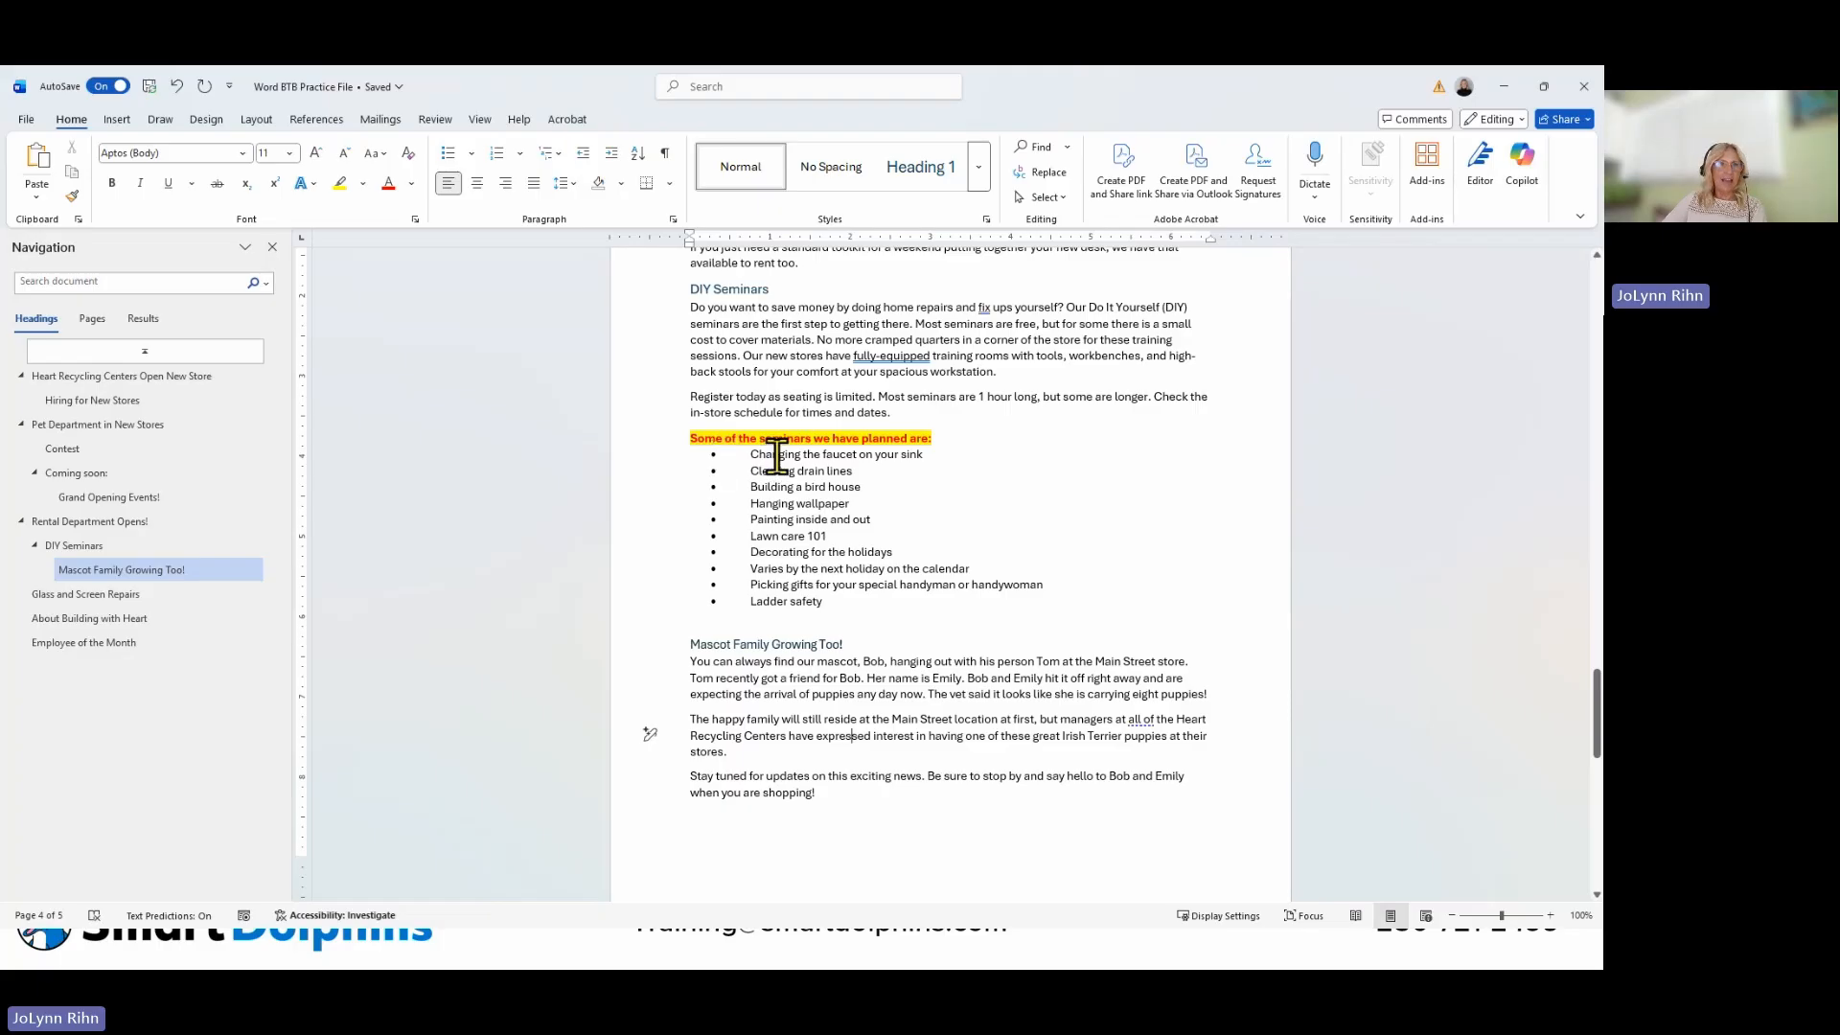
drag(752, 451, 845, 604)
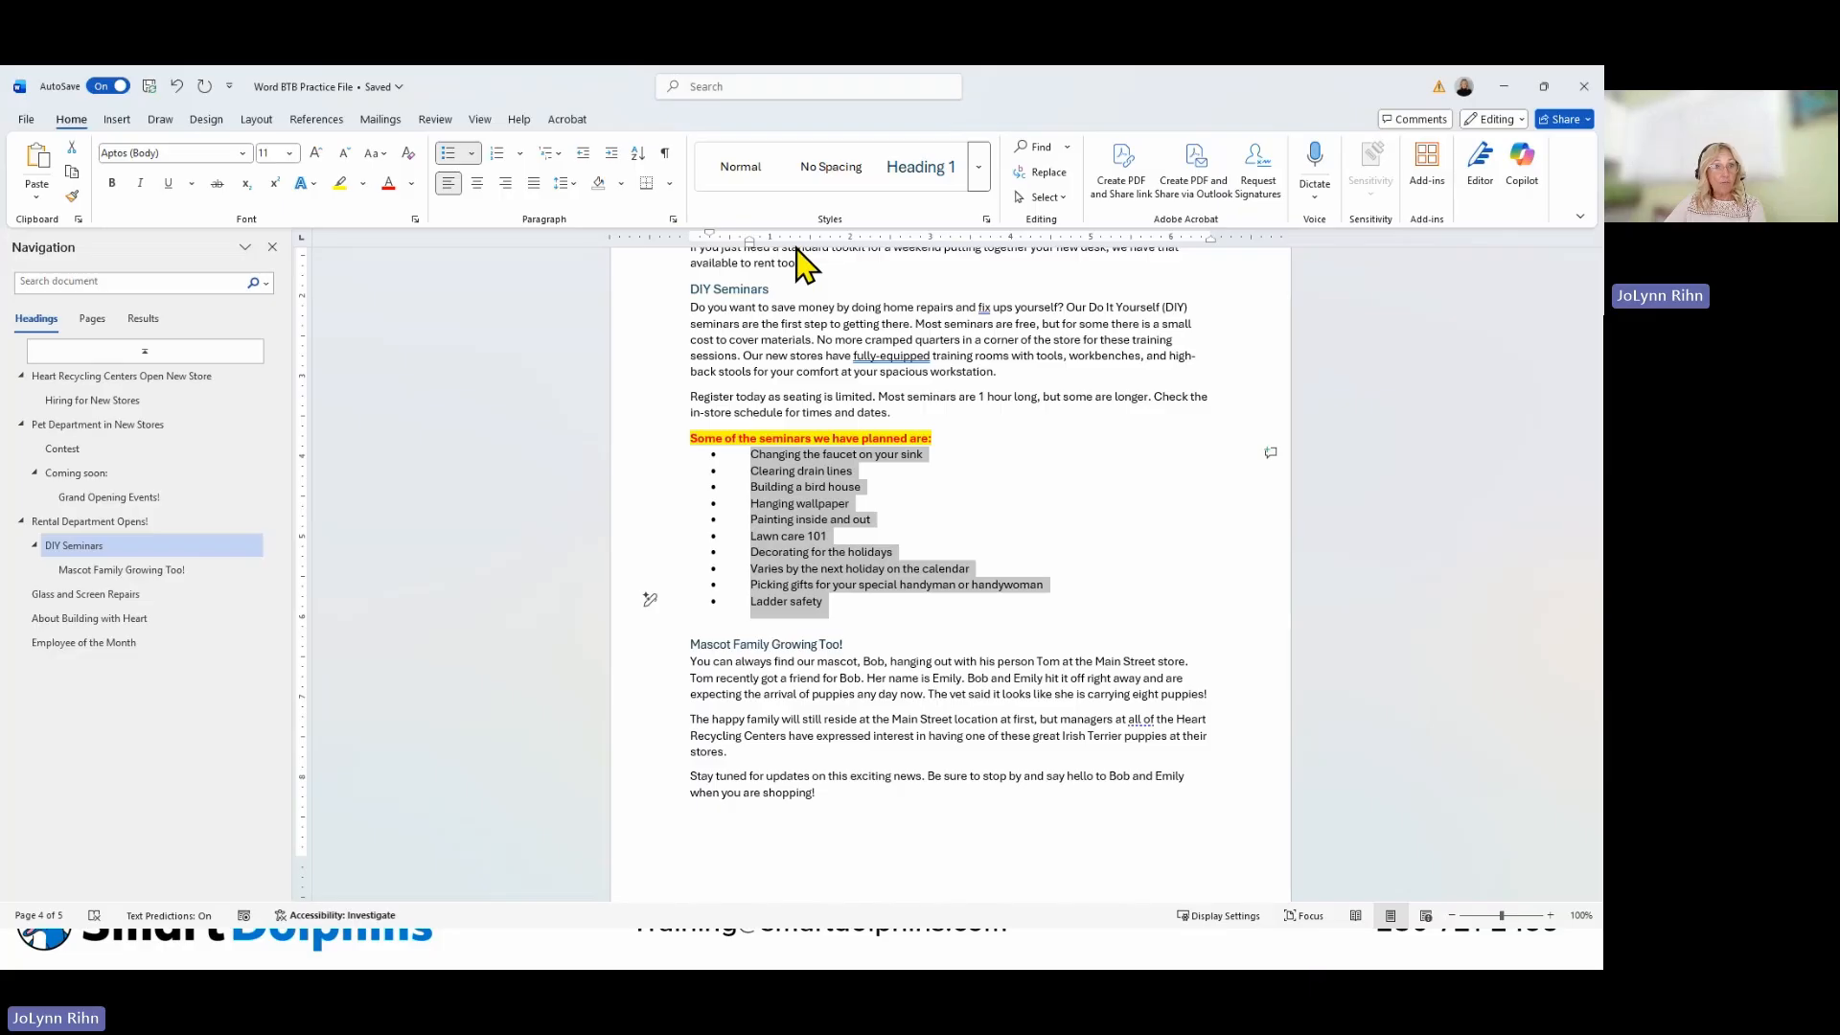
click(481, 121)
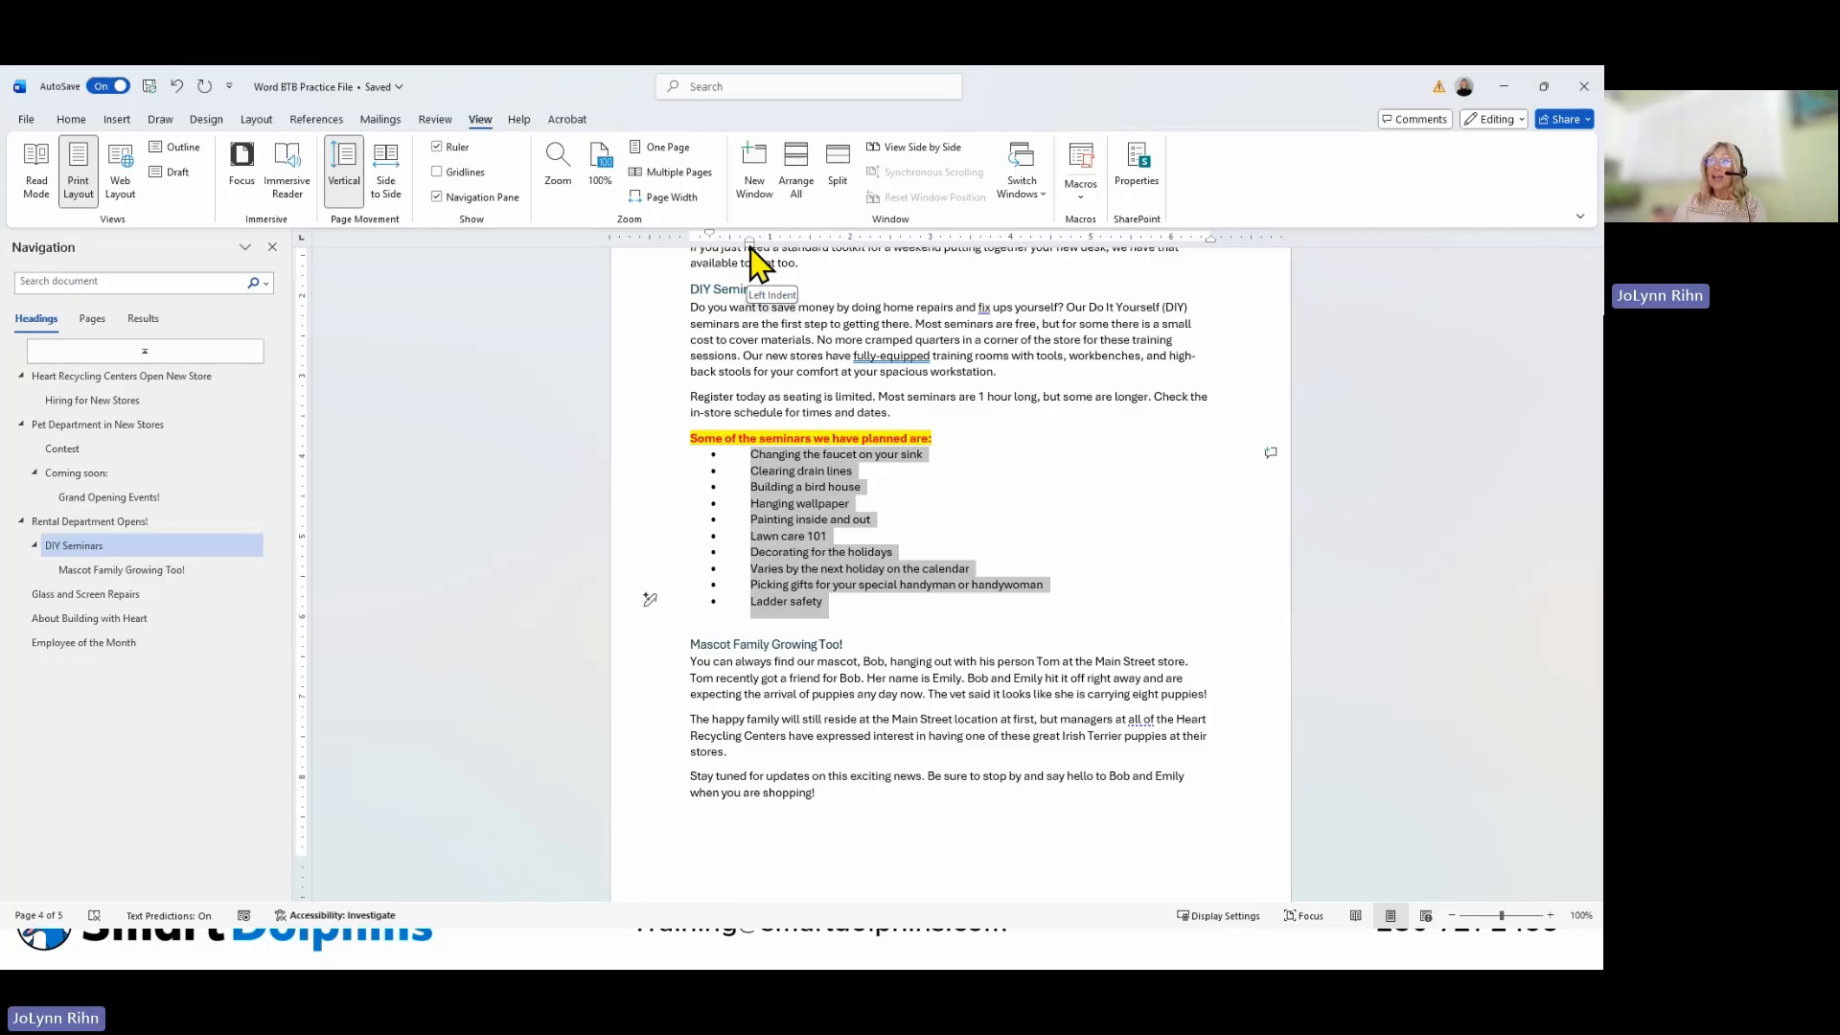
mouse_move(750, 247)
mouse_down()
mouse_move(720, 241)
mouse_move(847, 242)
mouse_move(729, 242)
mouse_up()
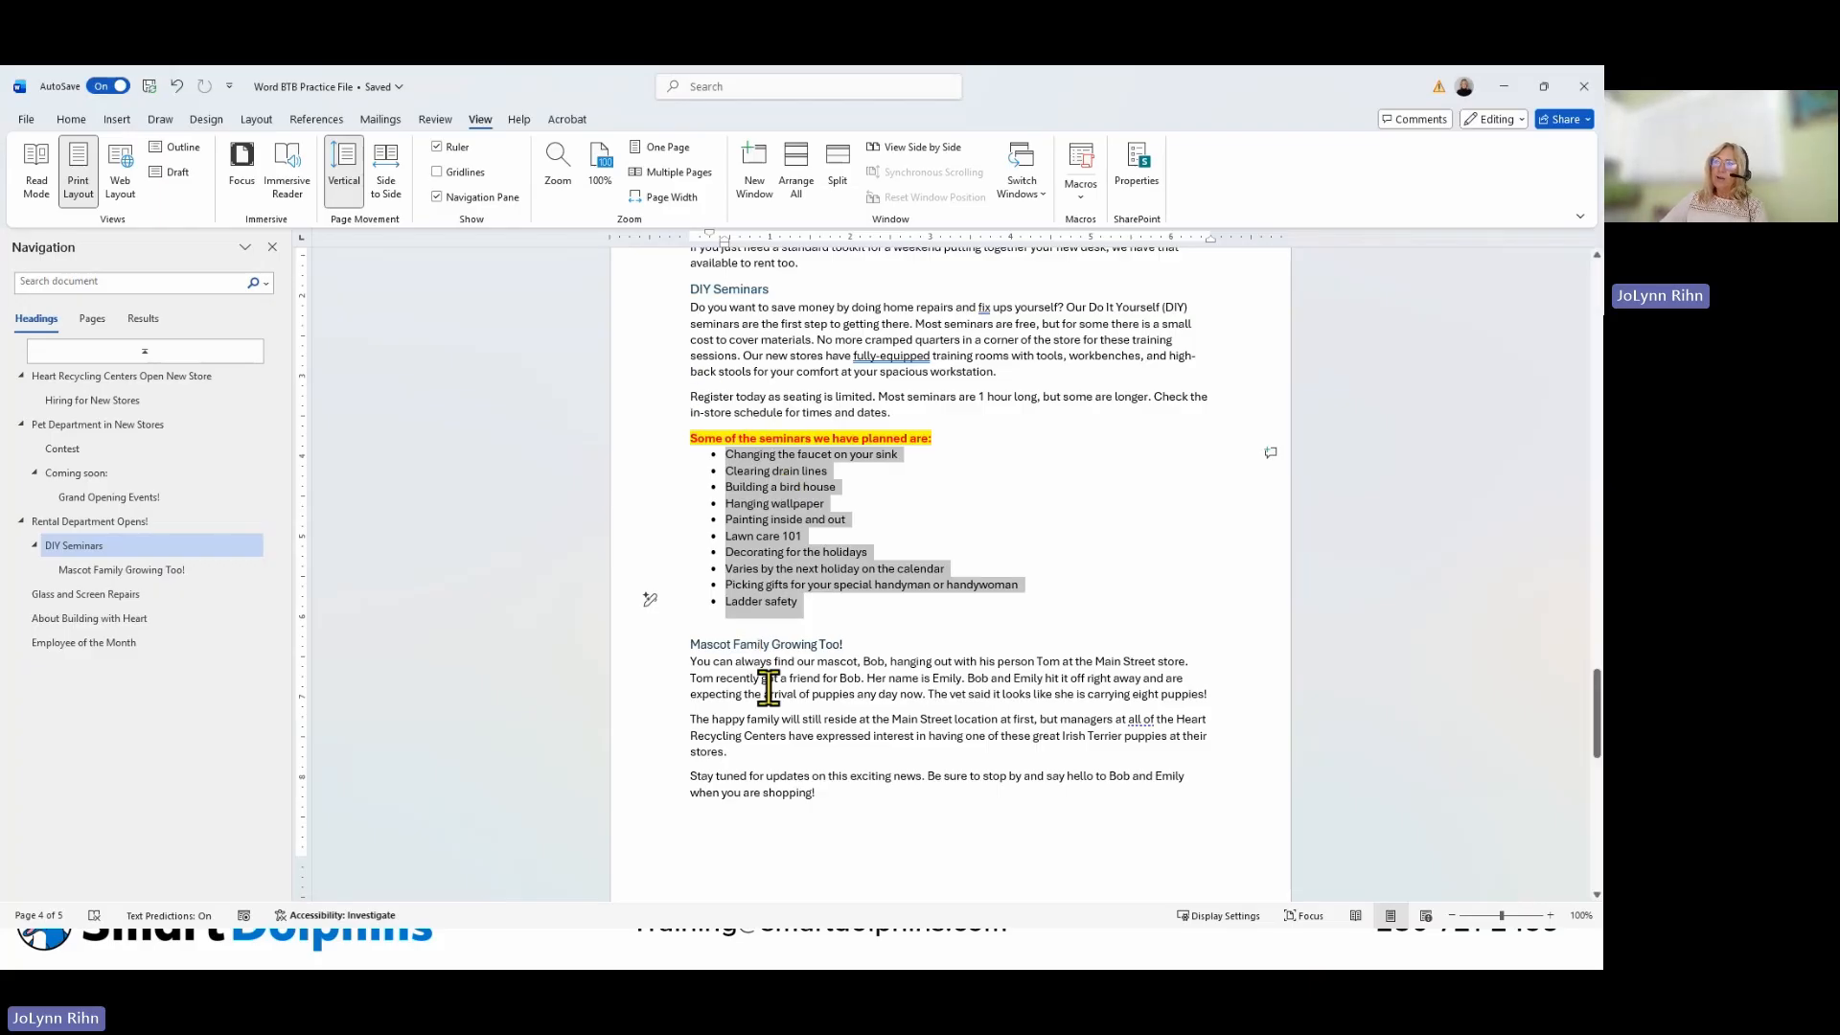
Indent the first paragraph under "Mascot Family Growing Too!" by 0.5 inch, with its first line a further 0.5 inch in.
scroll(765, 685, down, 5)
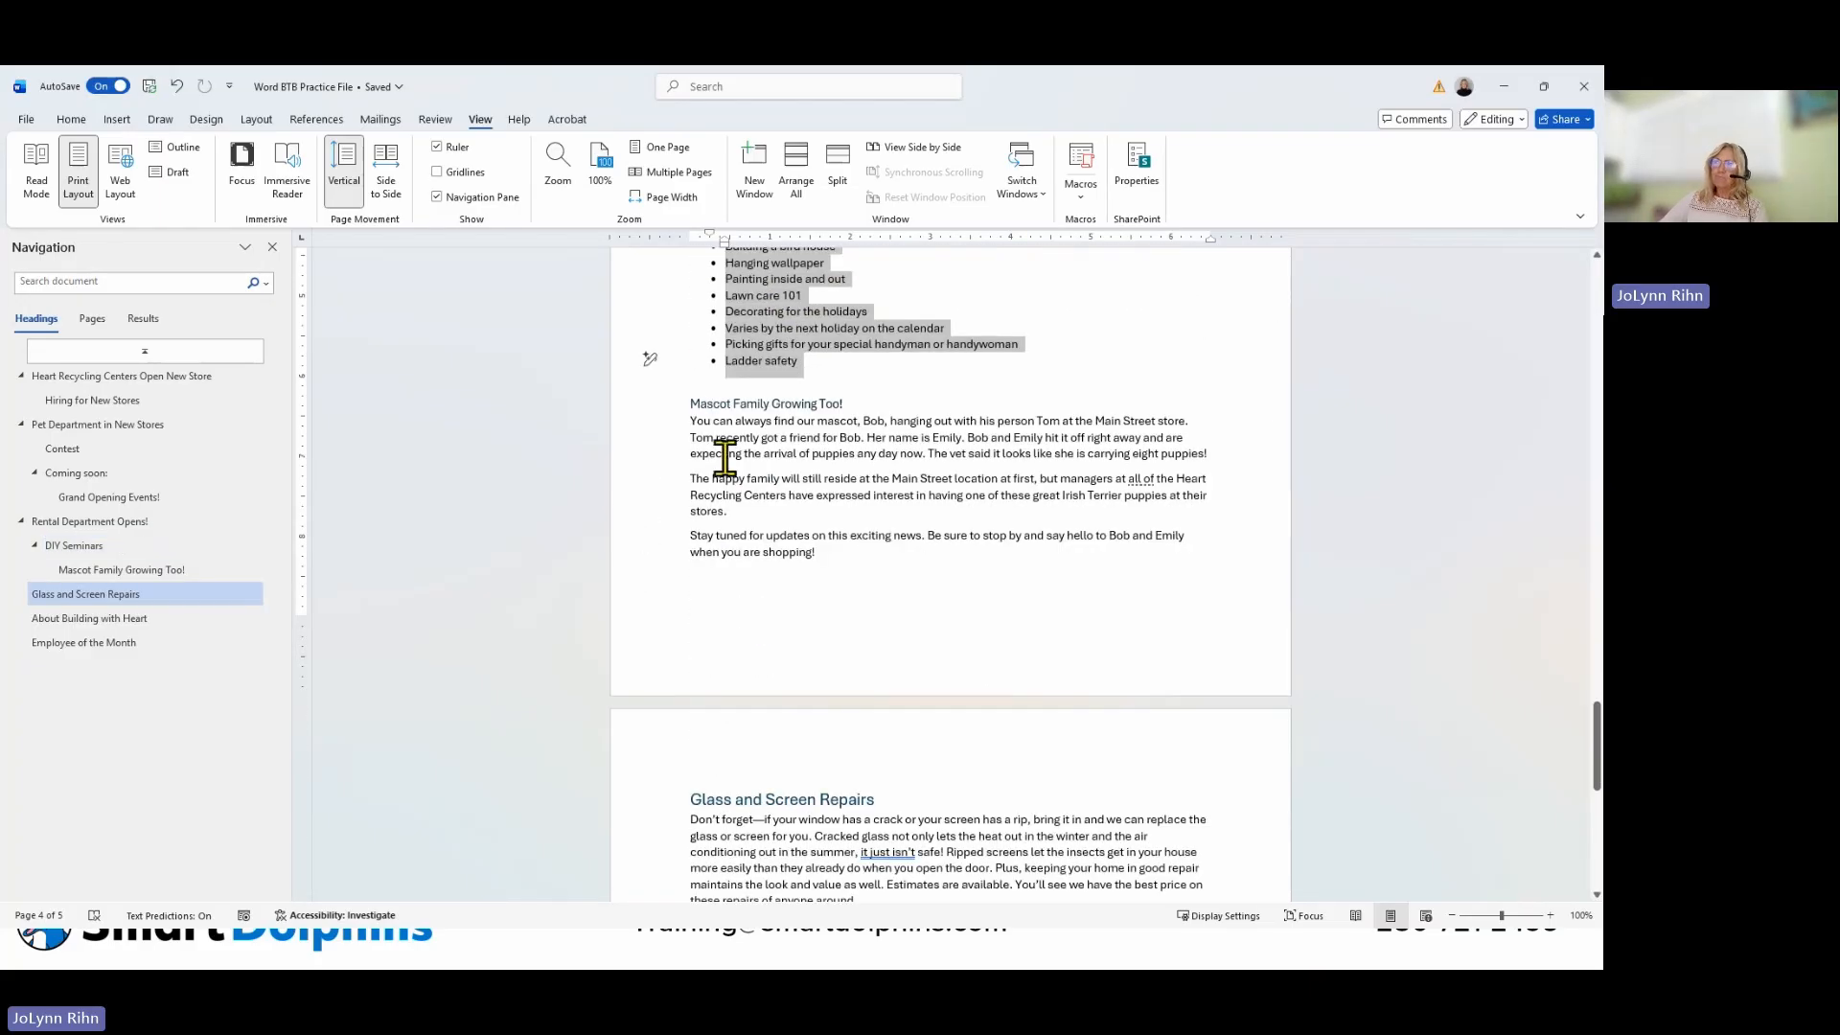
click(690, 419)
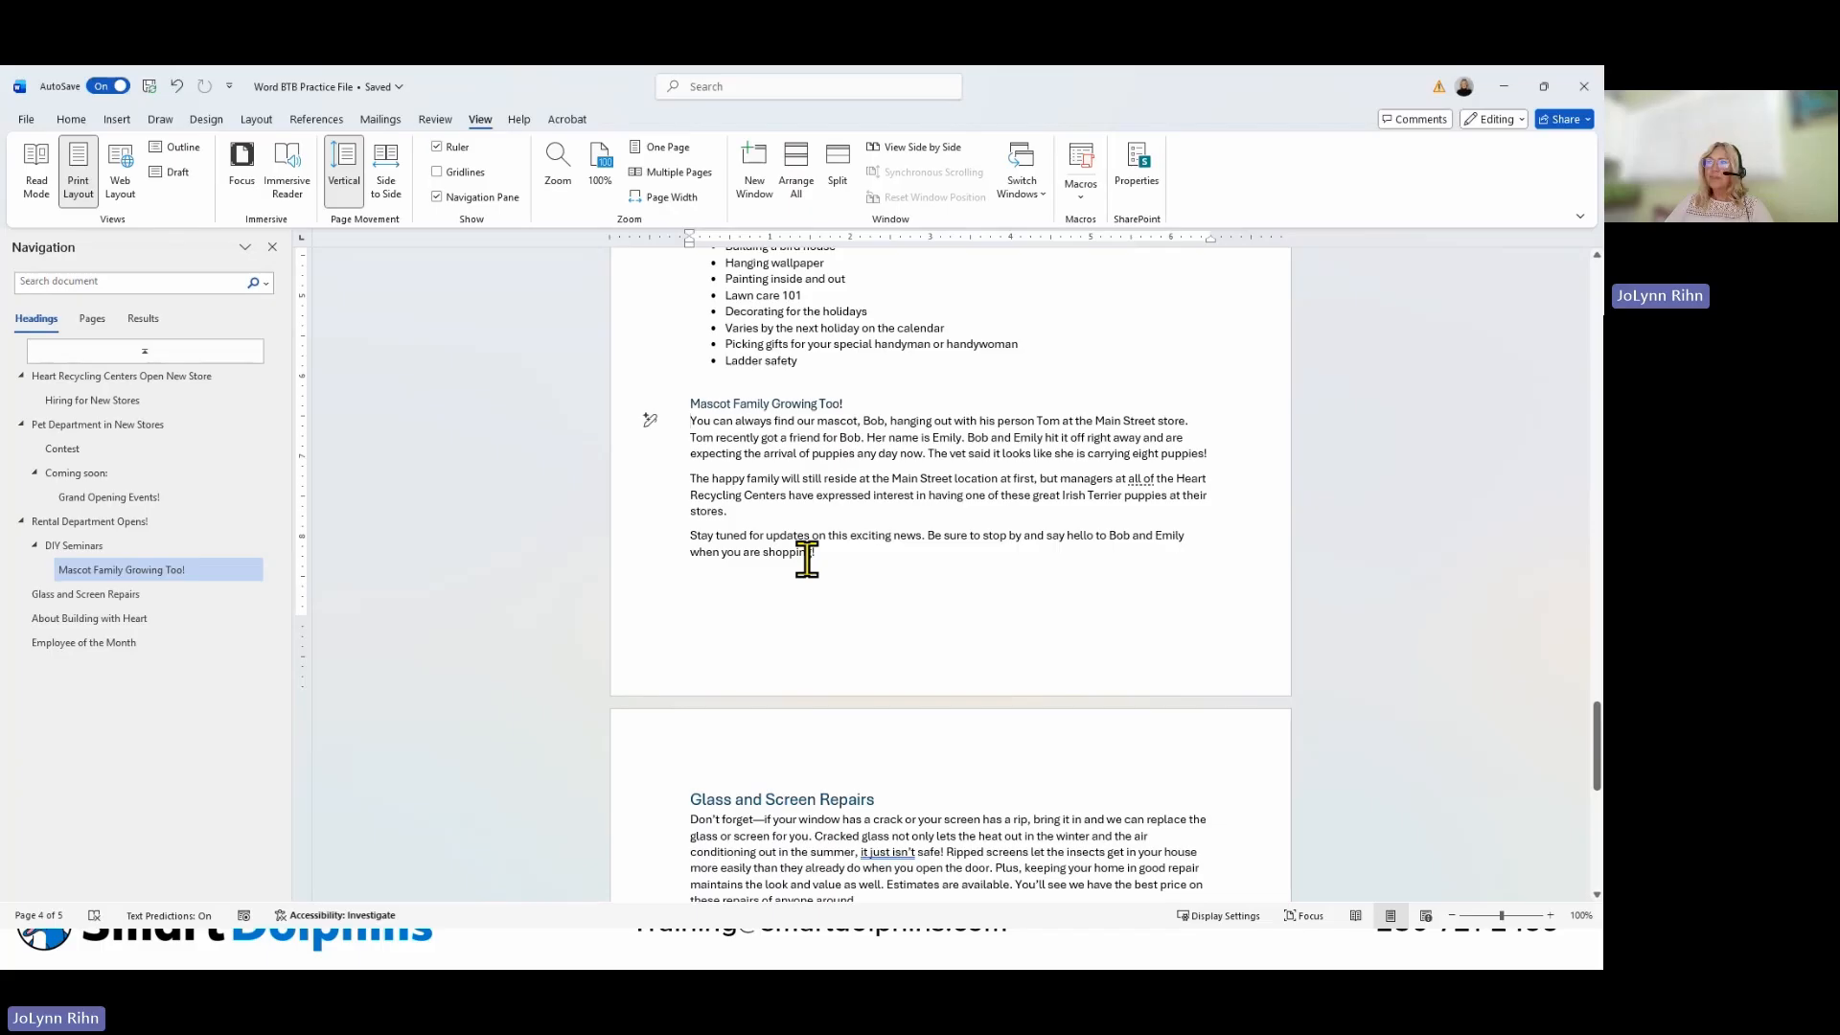
key(Tab)
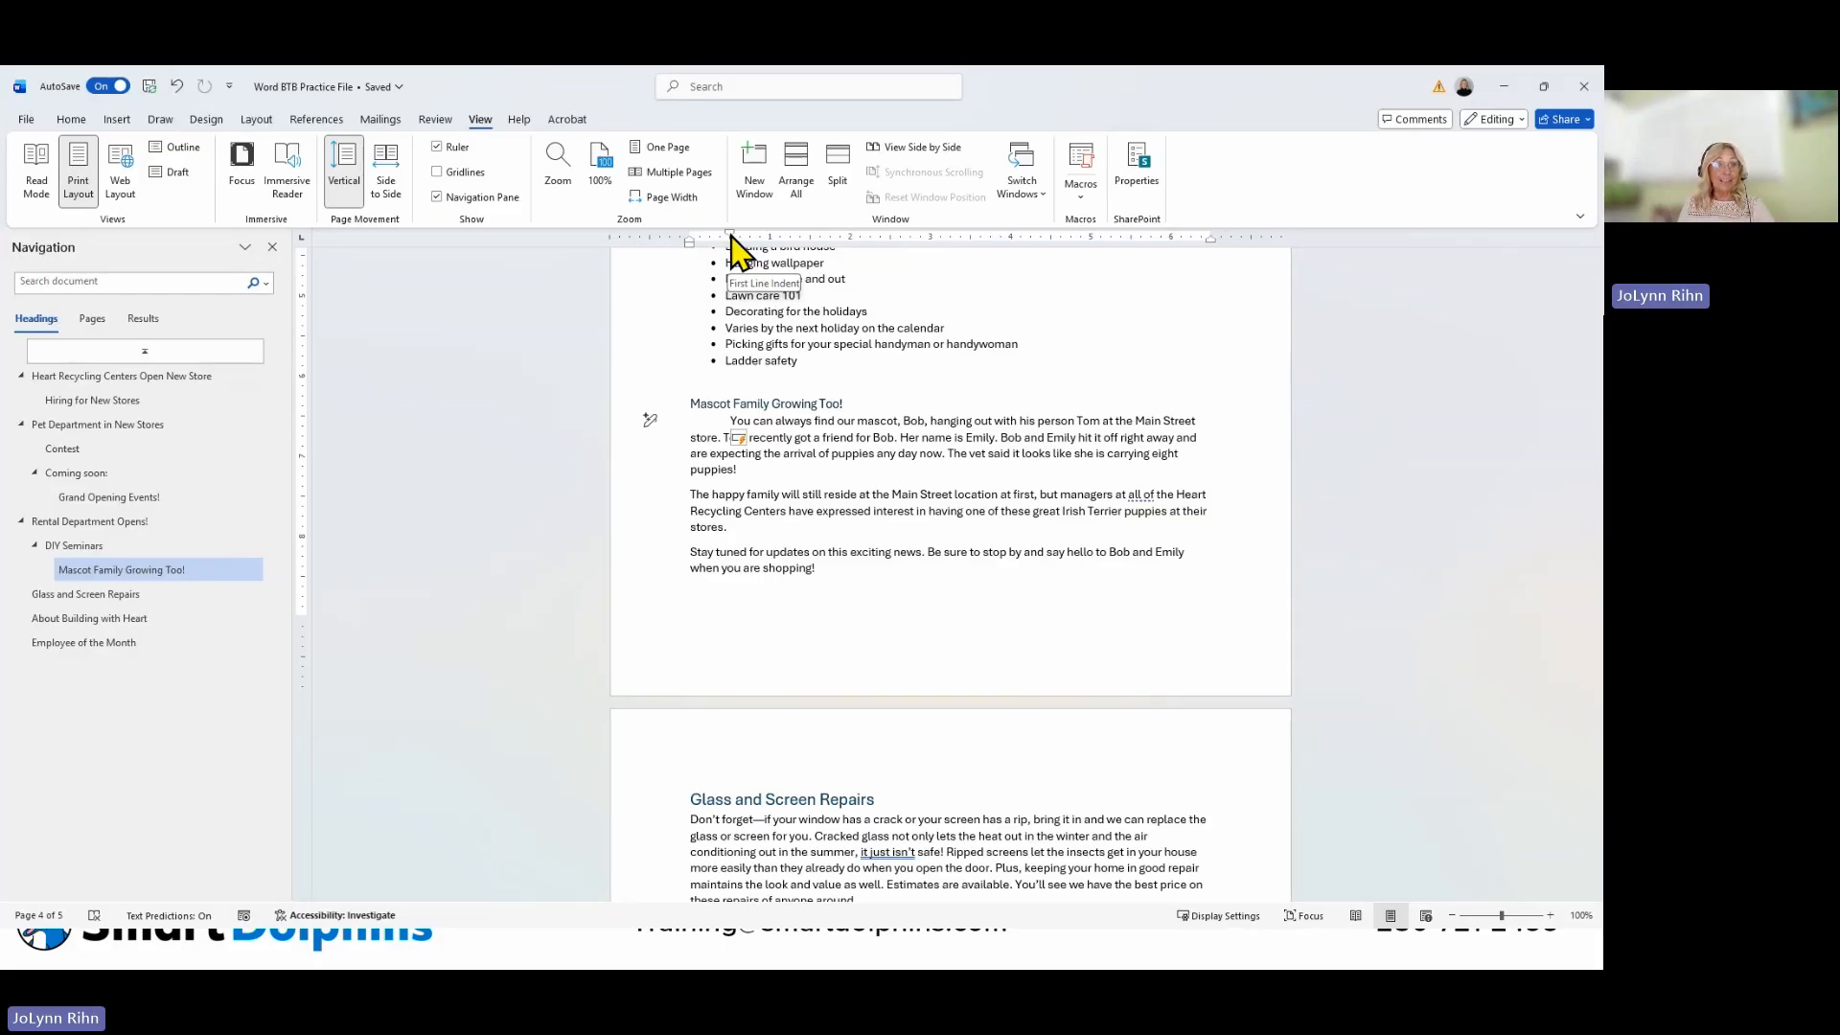
key(Tab)
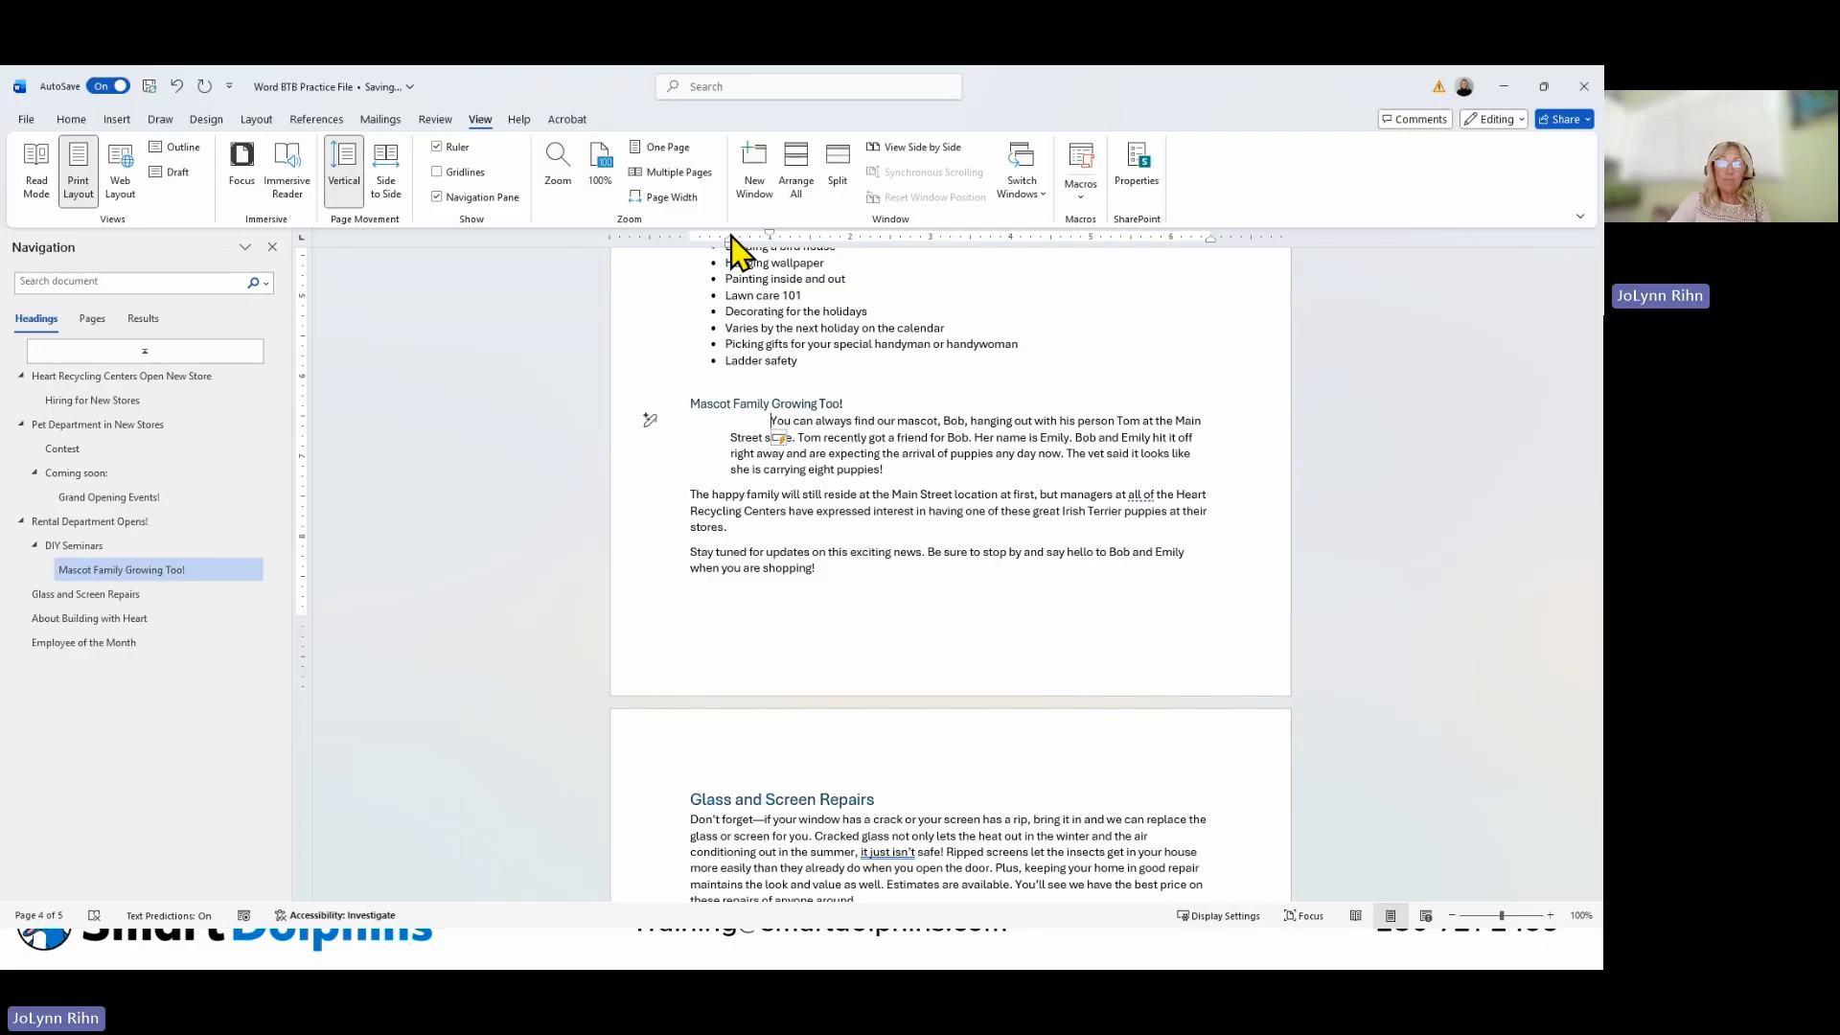
Remove the first-line and left indents from the first paragraph under "Mascot Family Growing Too!".
key(BackSpace)
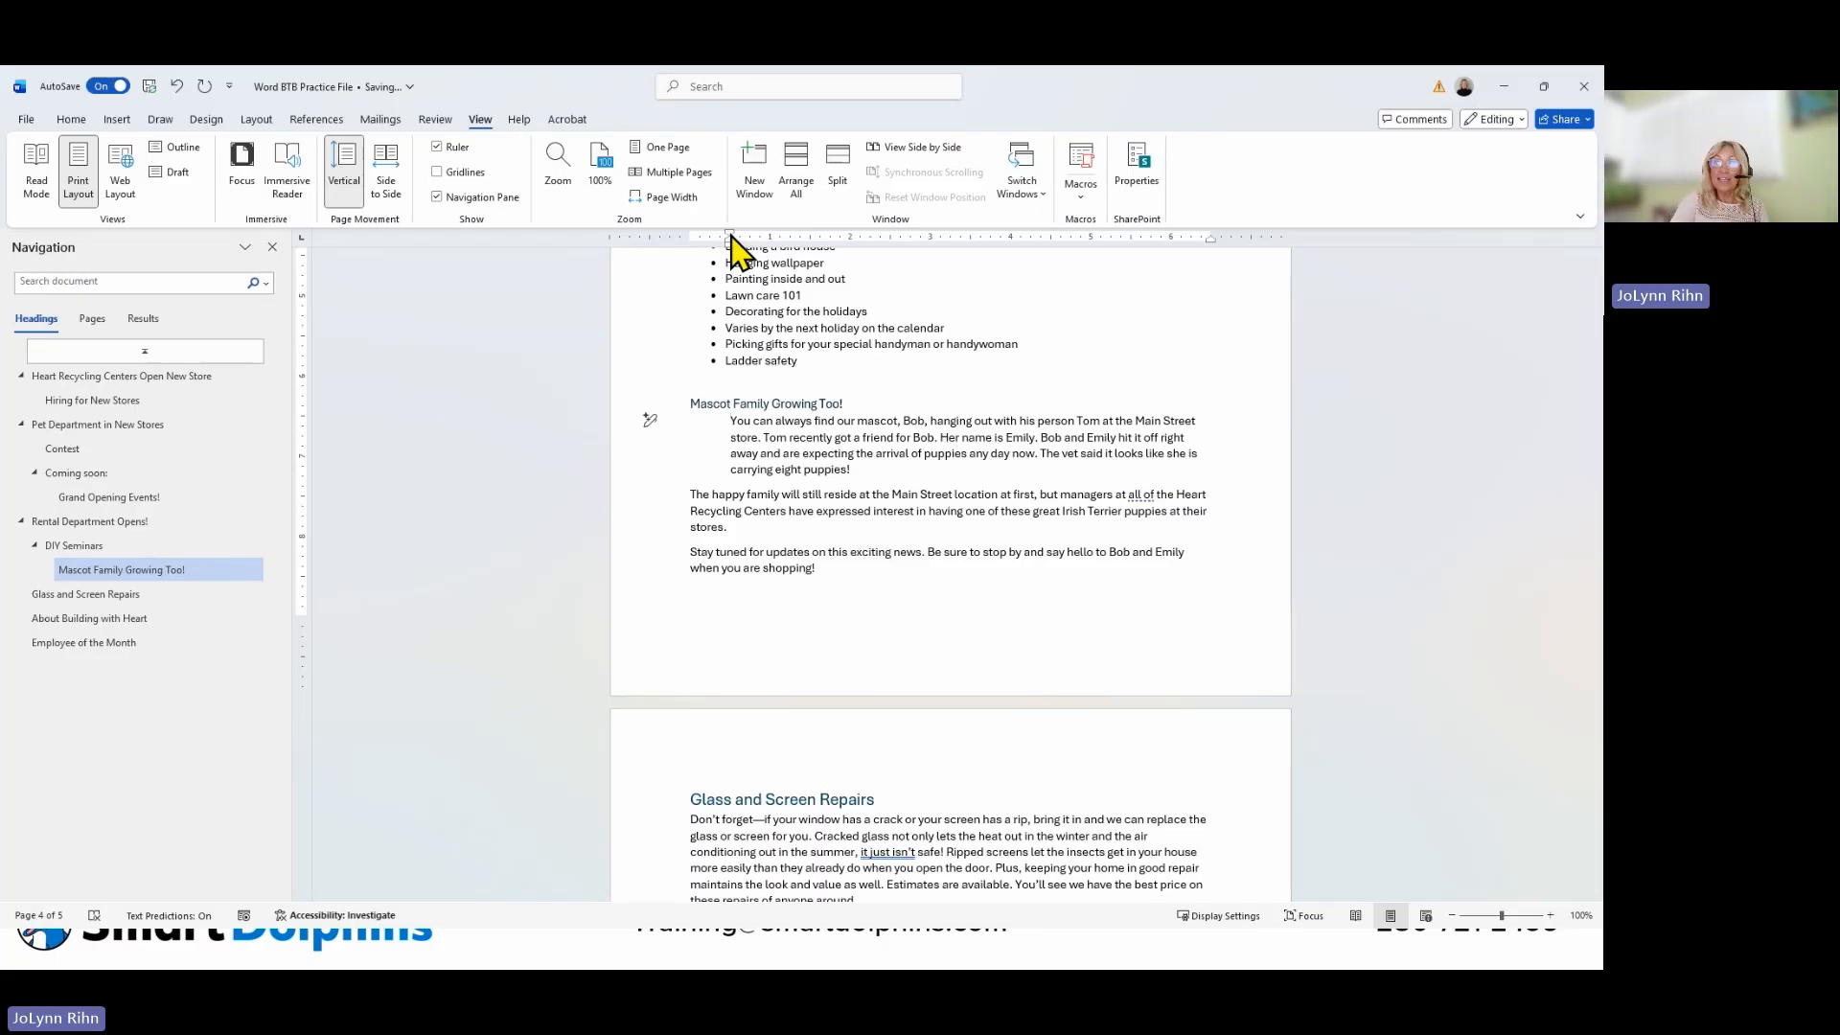
key(ctrl+z)
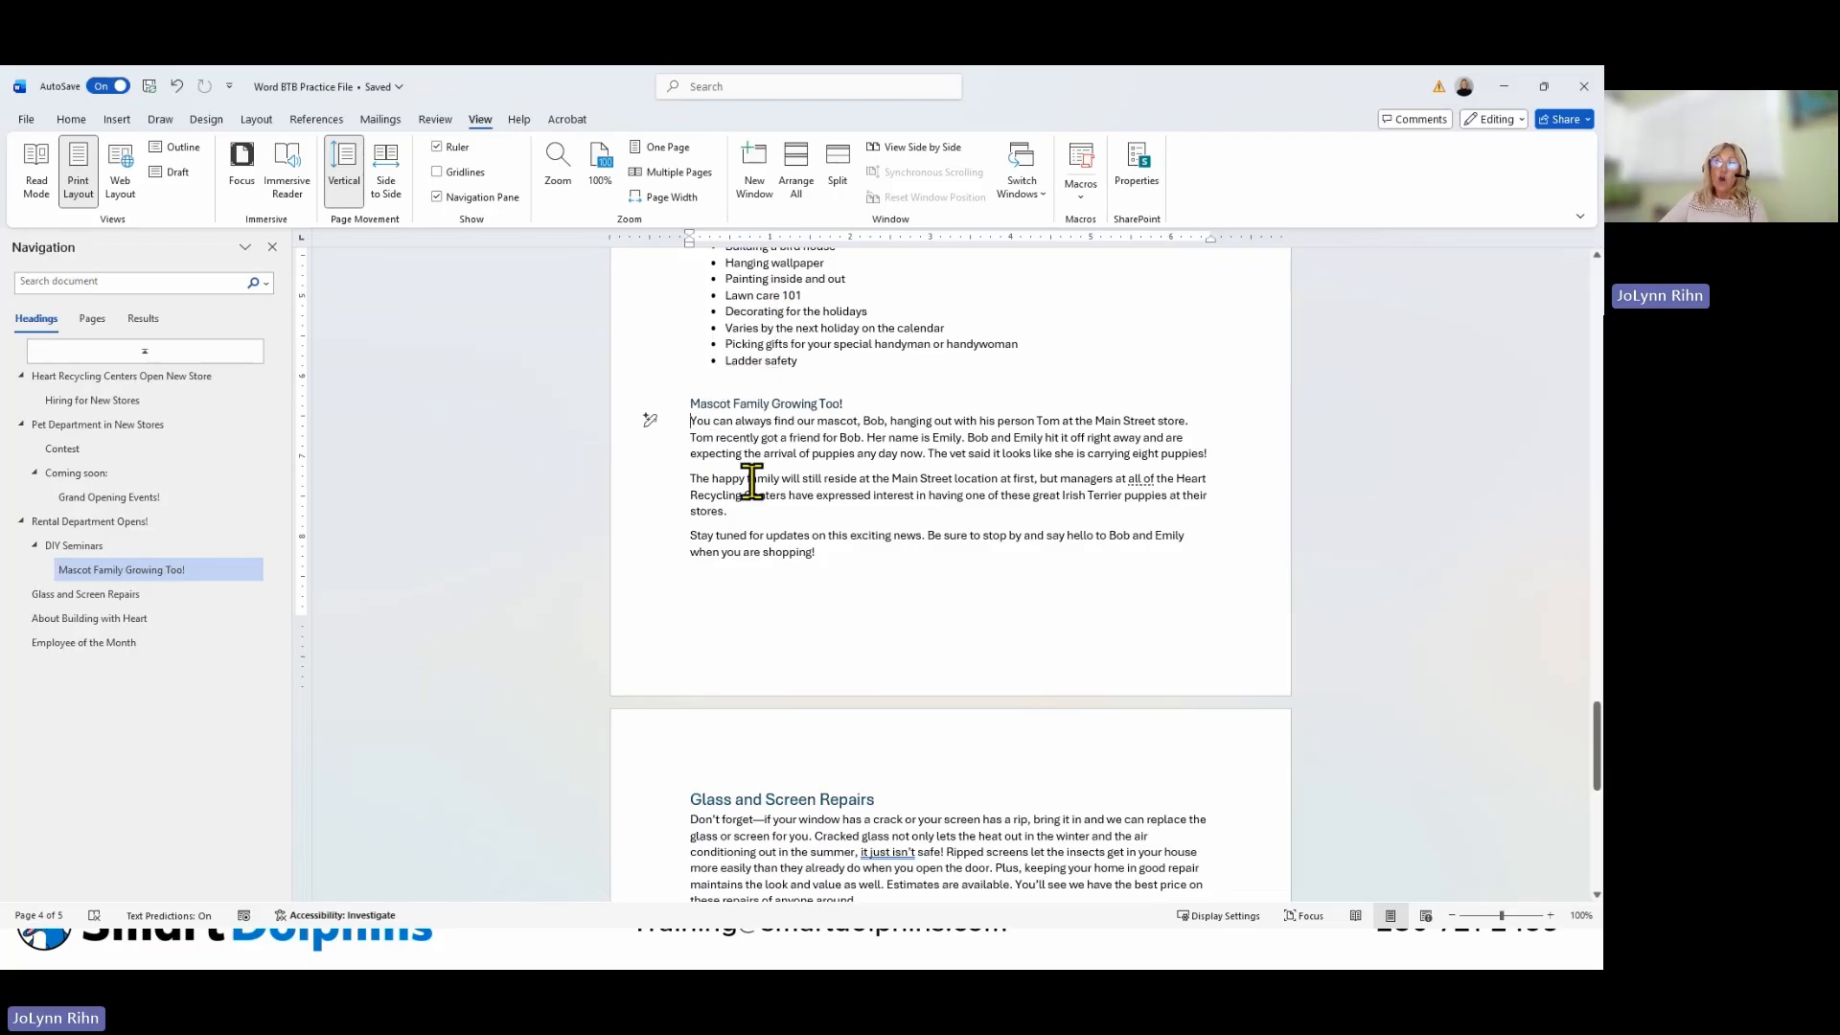
Try a bulleted list with four-diamond bullets on the three paragraphs under "Mascot Family Growing Too!" and remove the bullets again.
drag(691, 423, 771, 558)
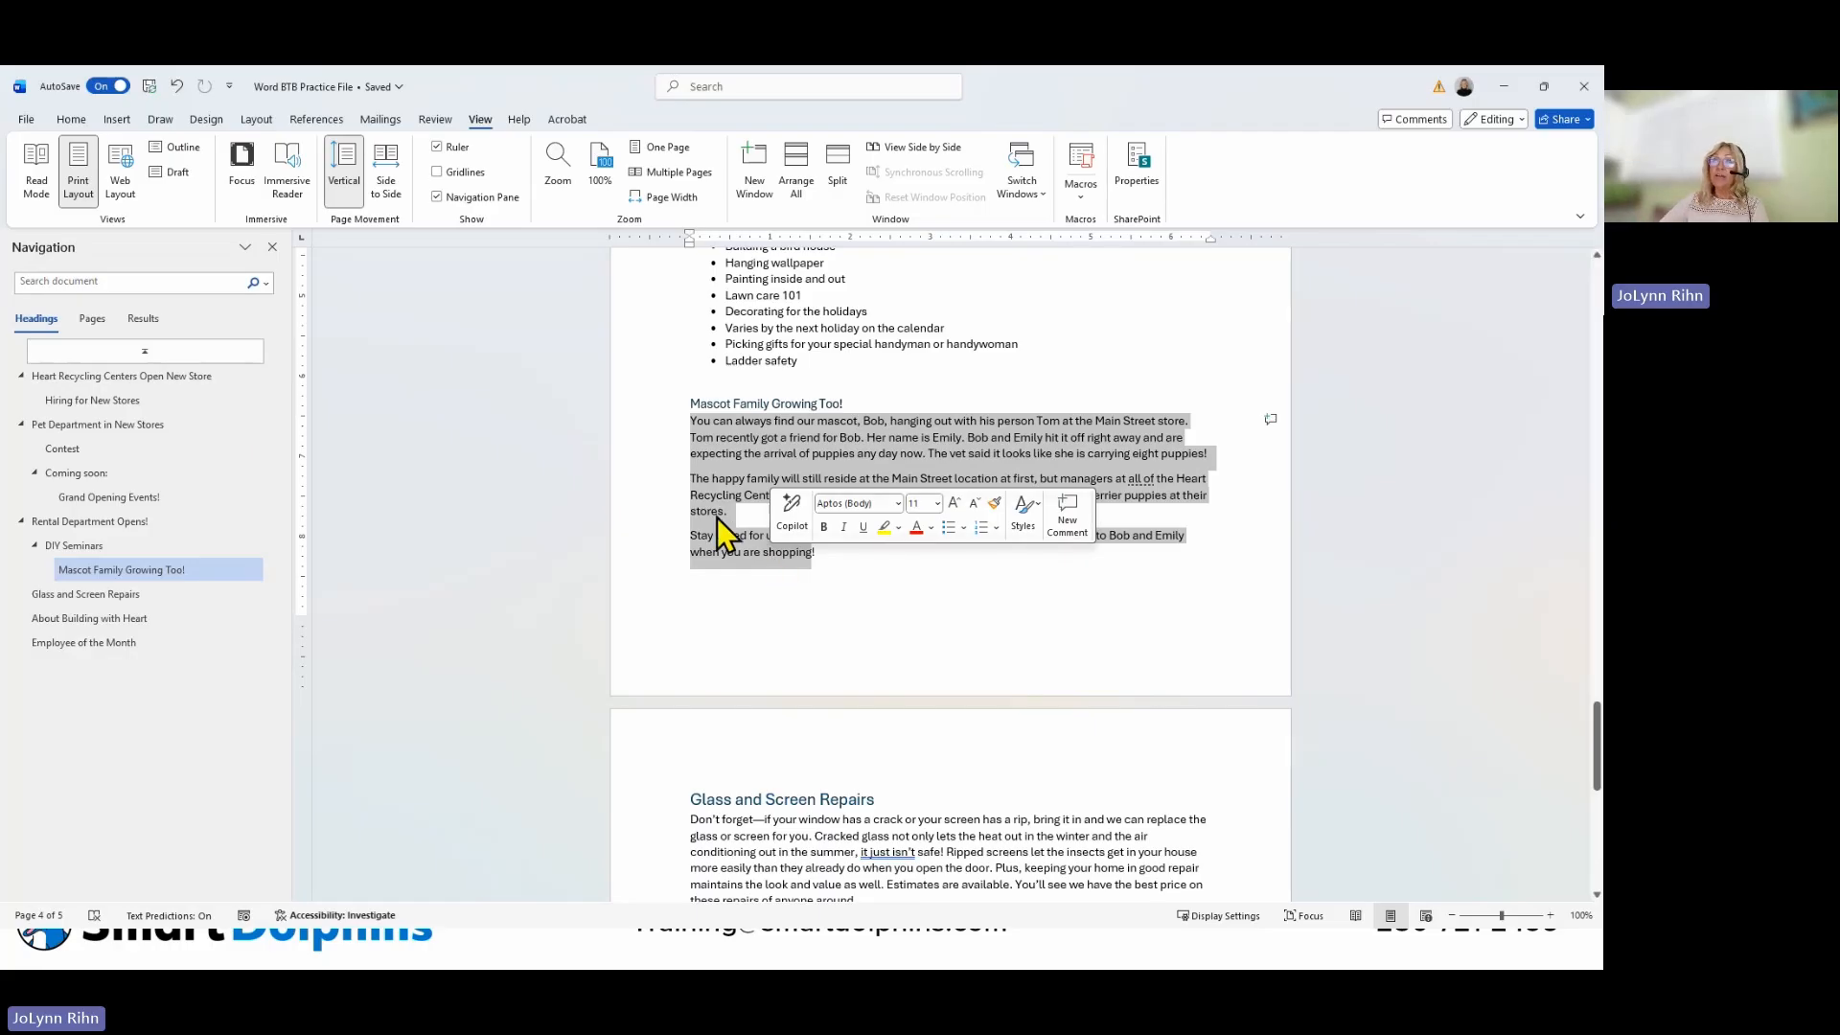
click(72, 120)
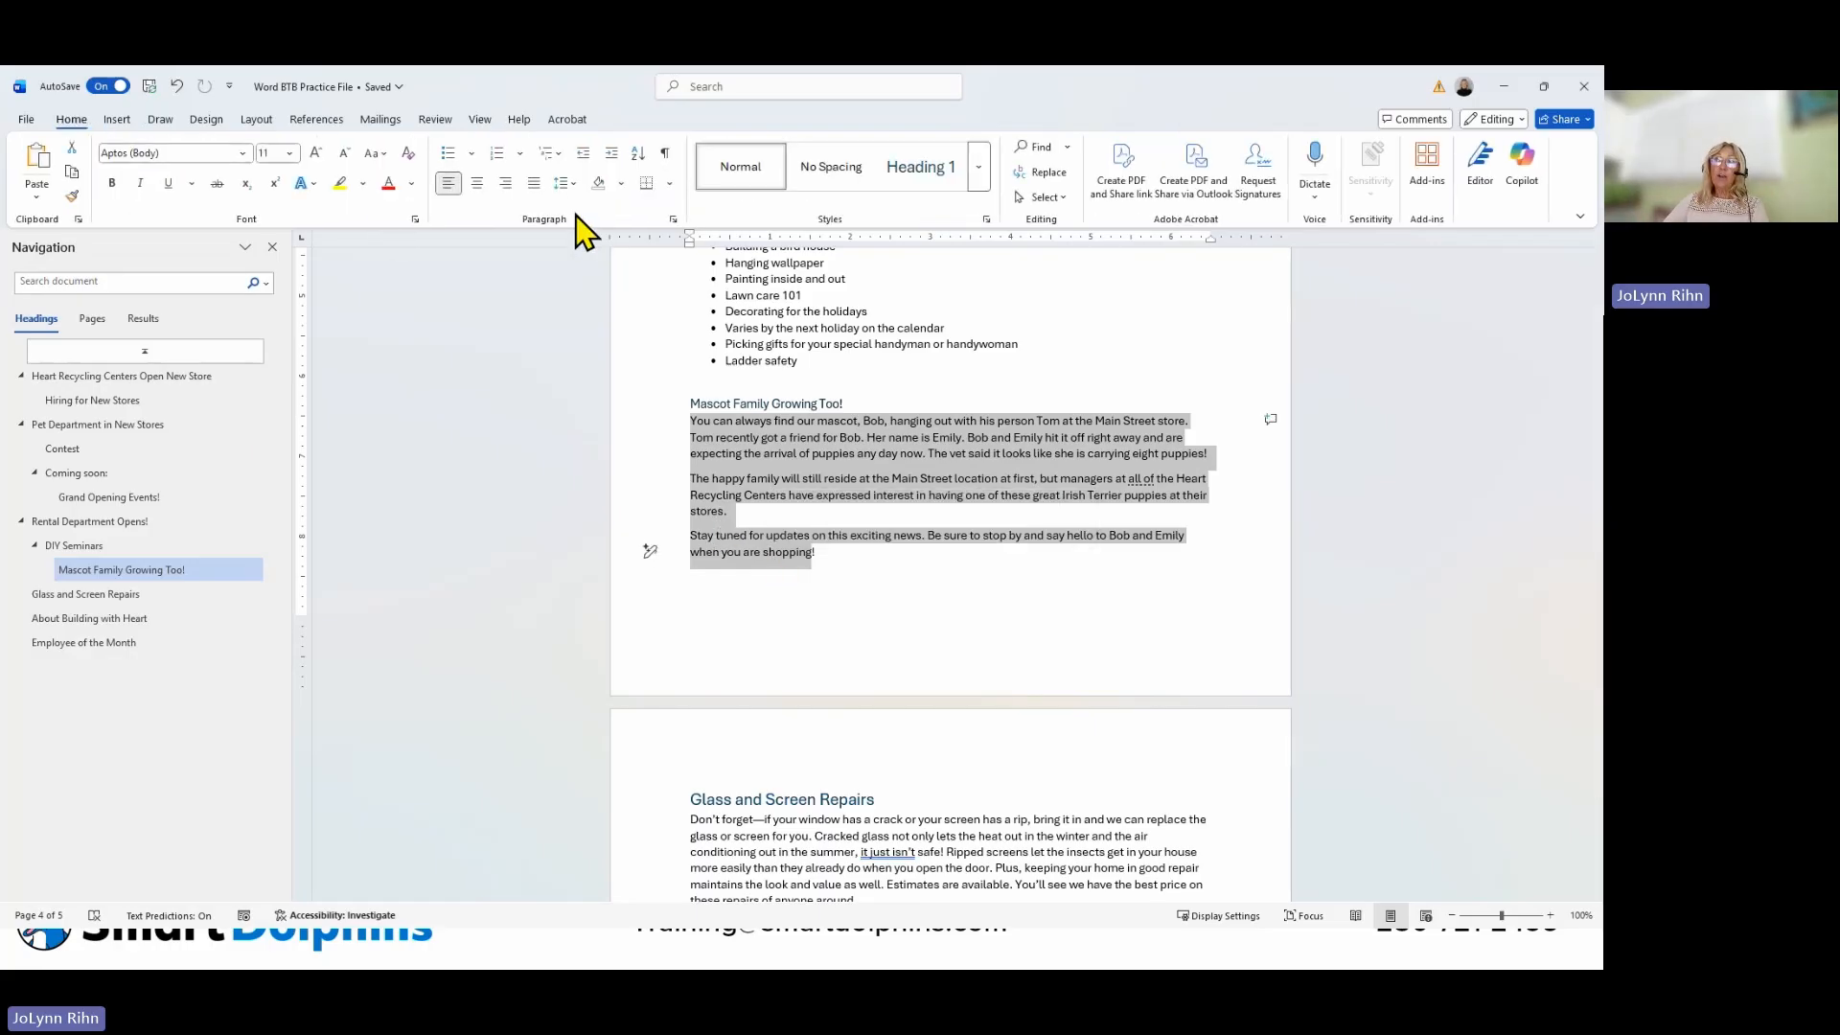
click(448, 154)
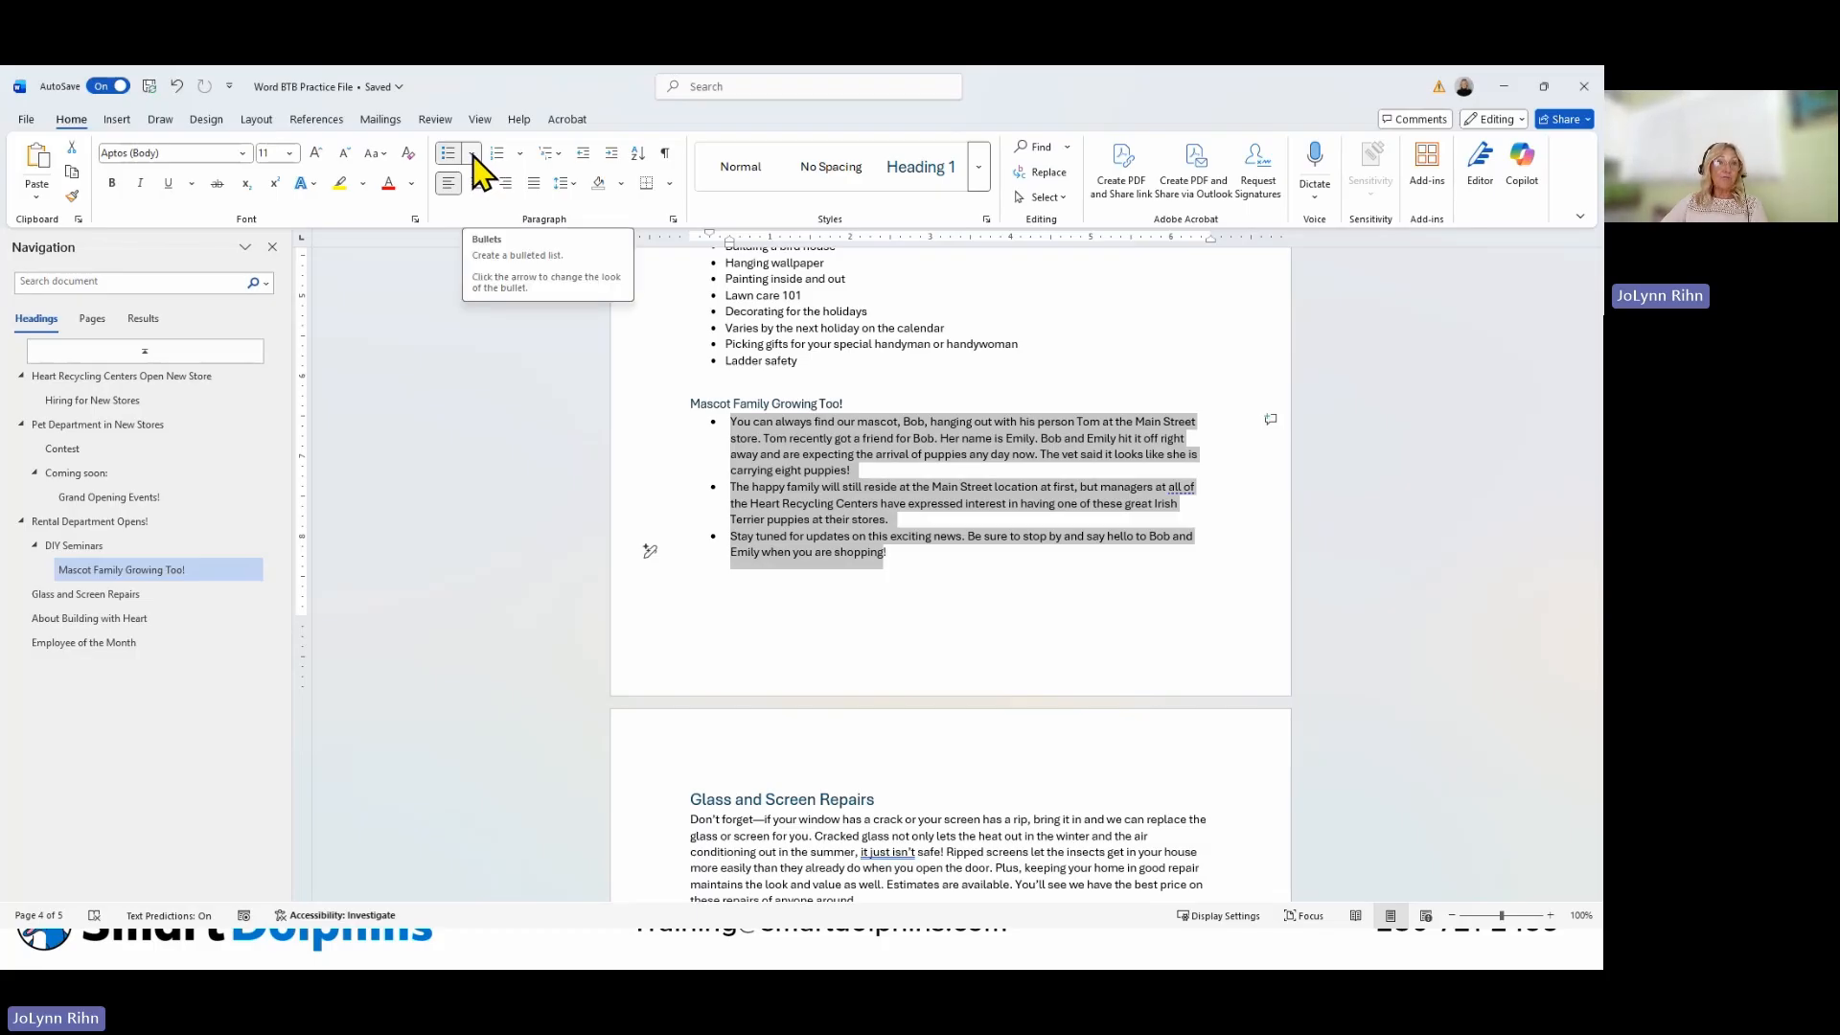
click(473, 153)
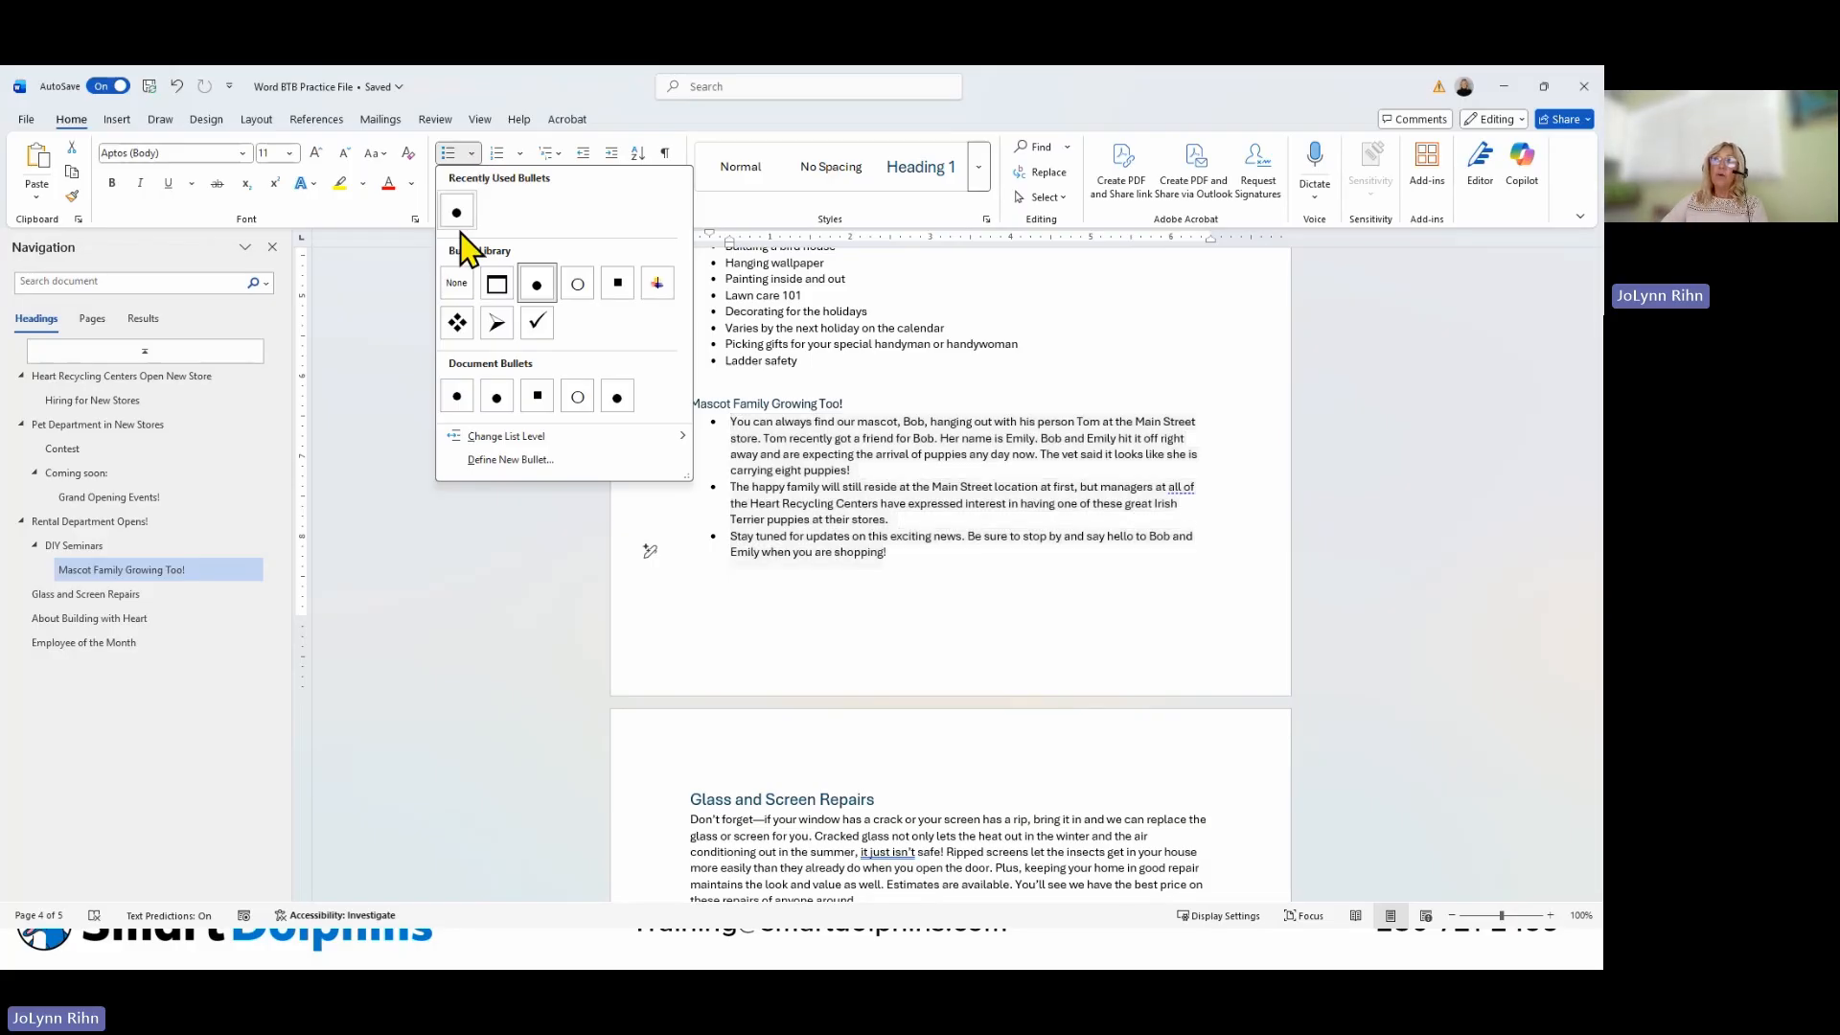
click(457, 323)
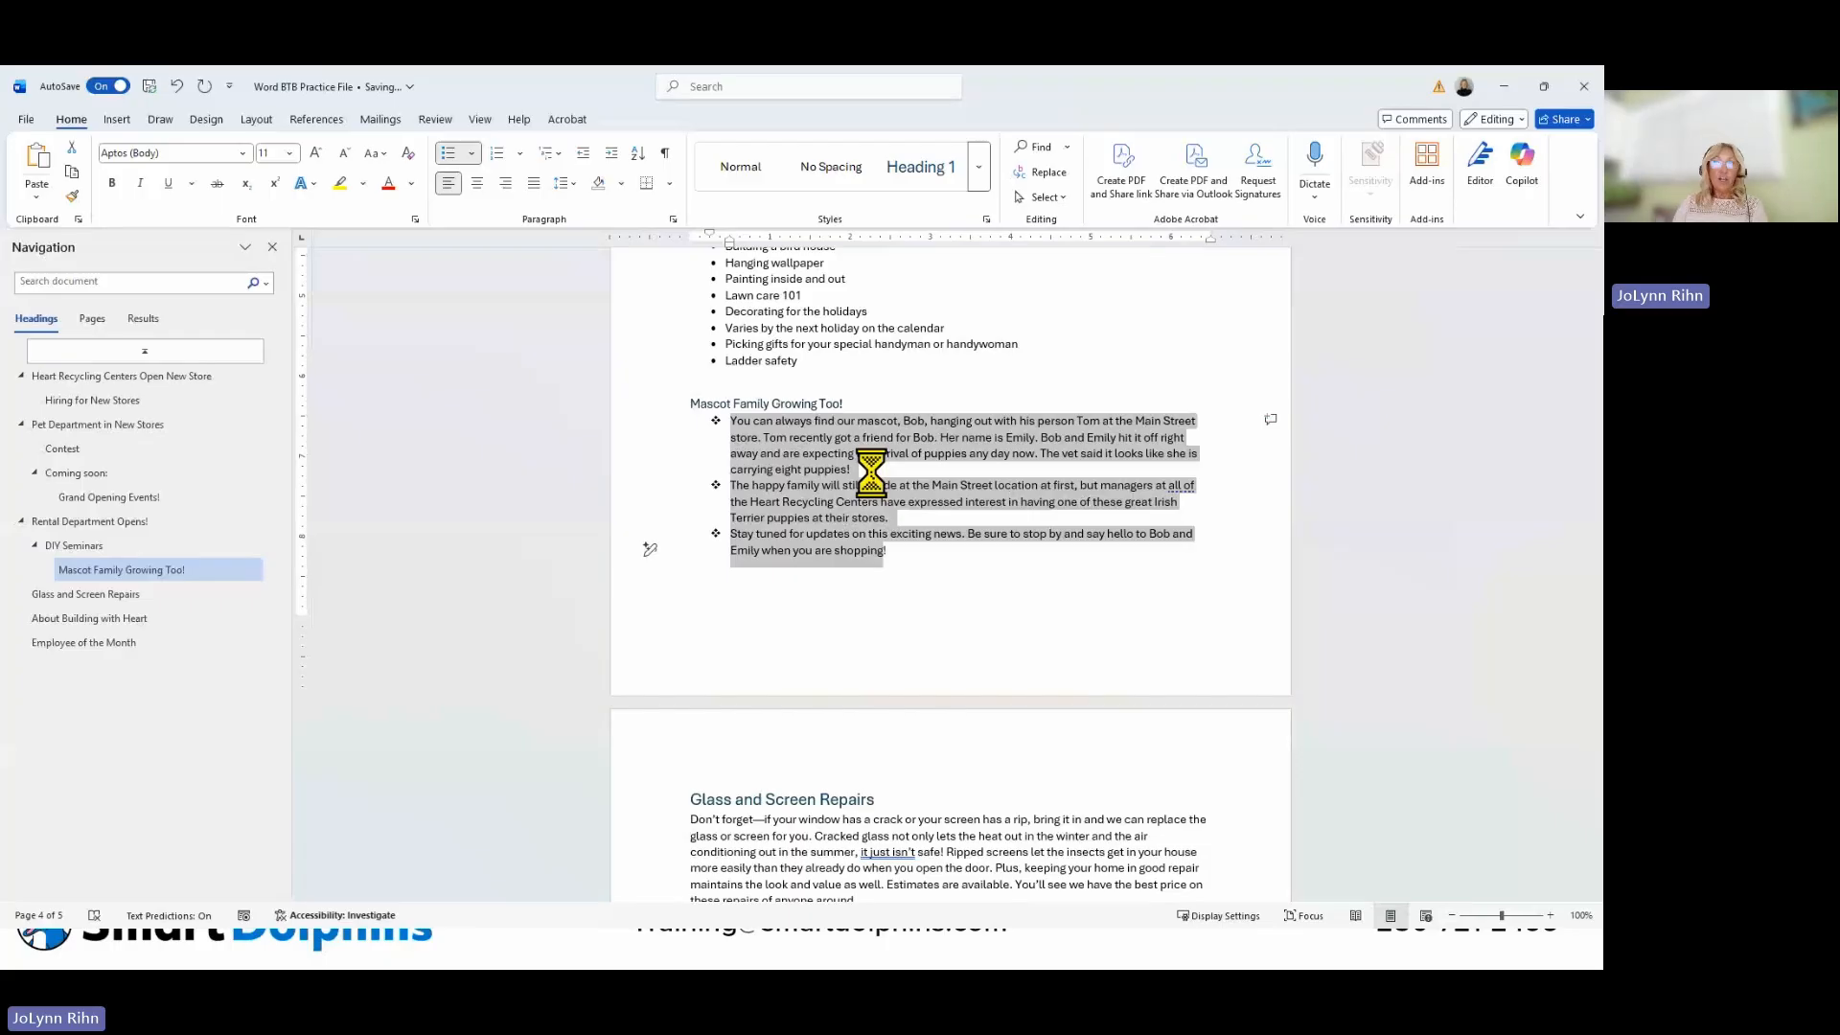
click(450, 155)
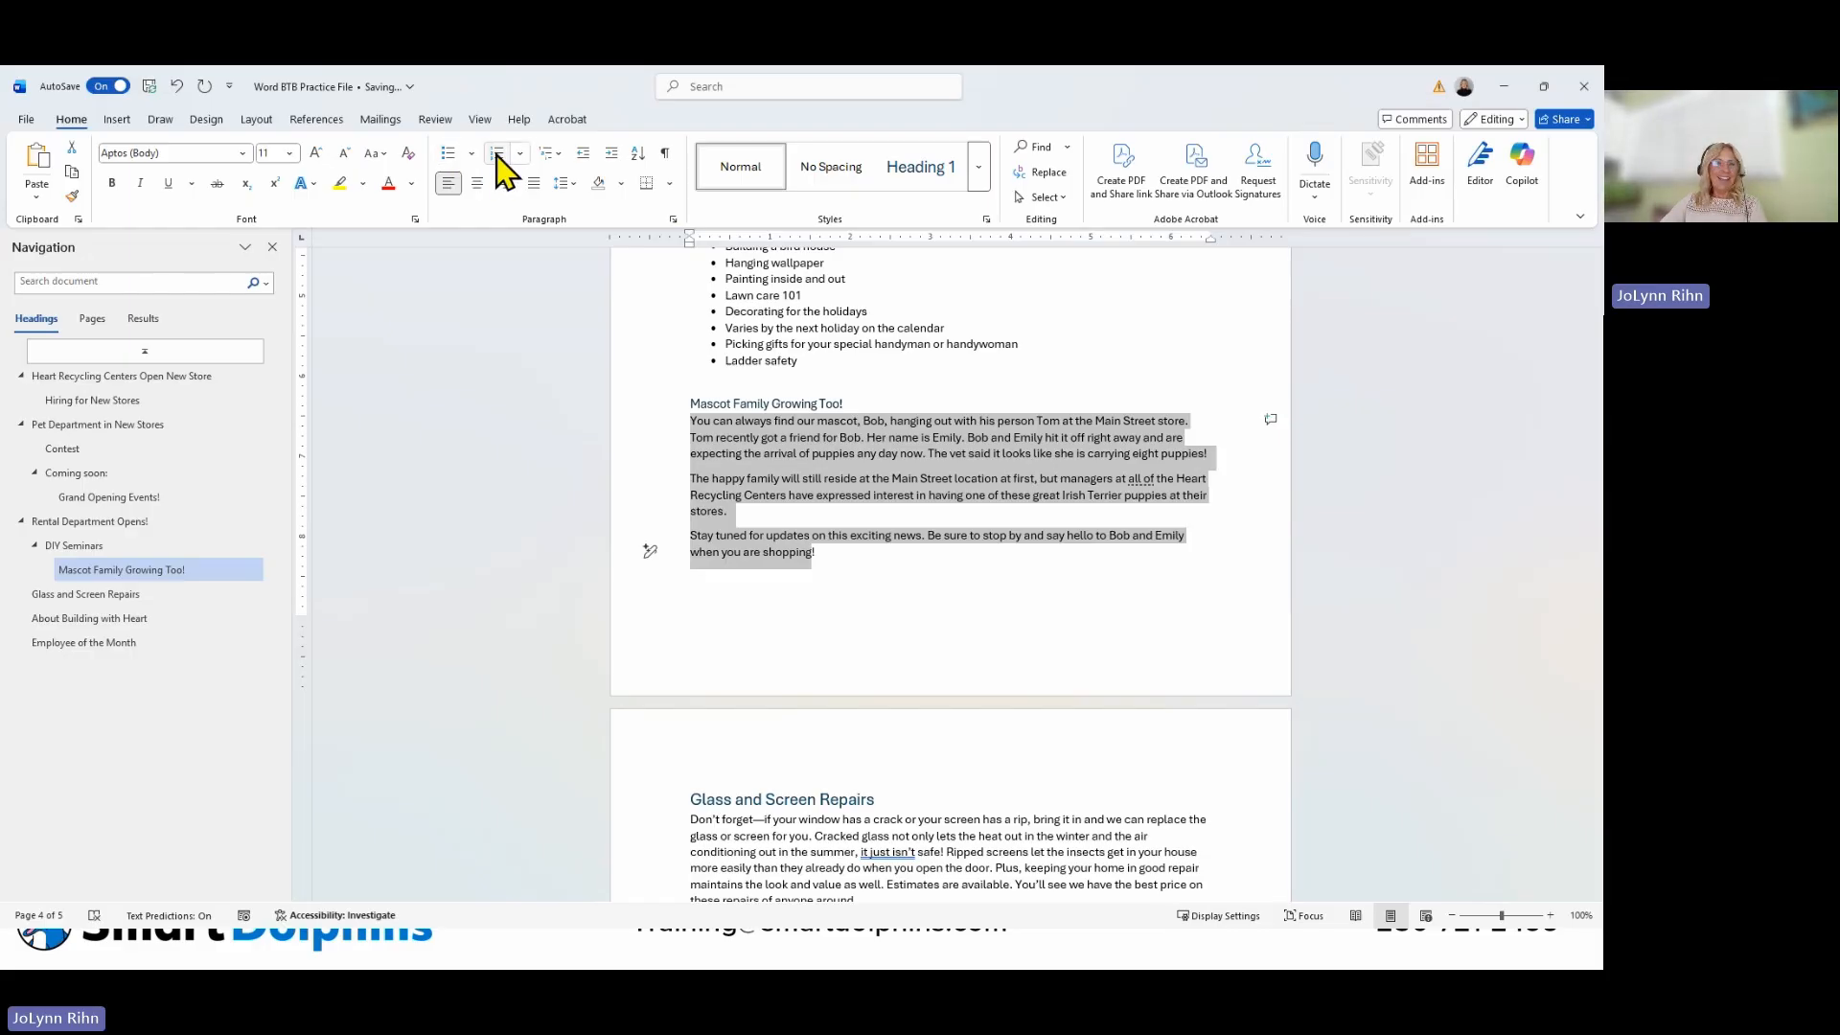
Number the three paragraphs under "Mascot Family Growing Too!" using the A. B. C. format.
click(497, 156)
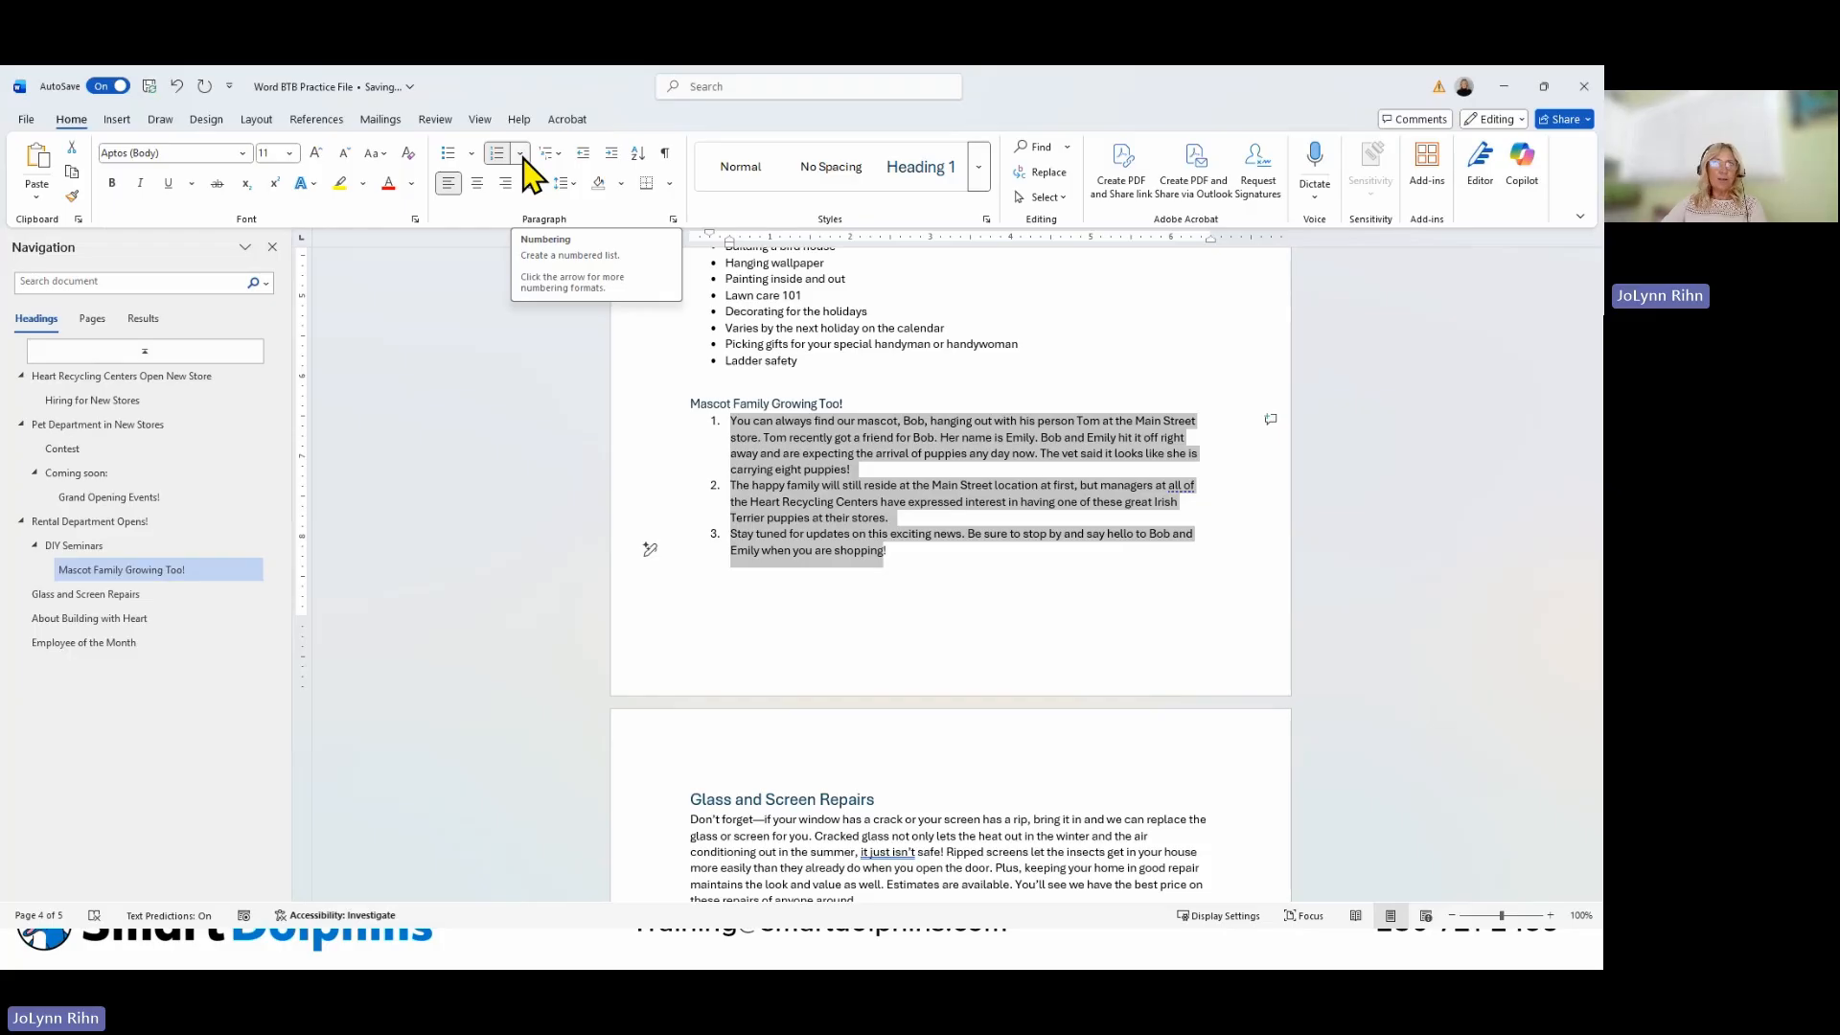
click(521, 155)
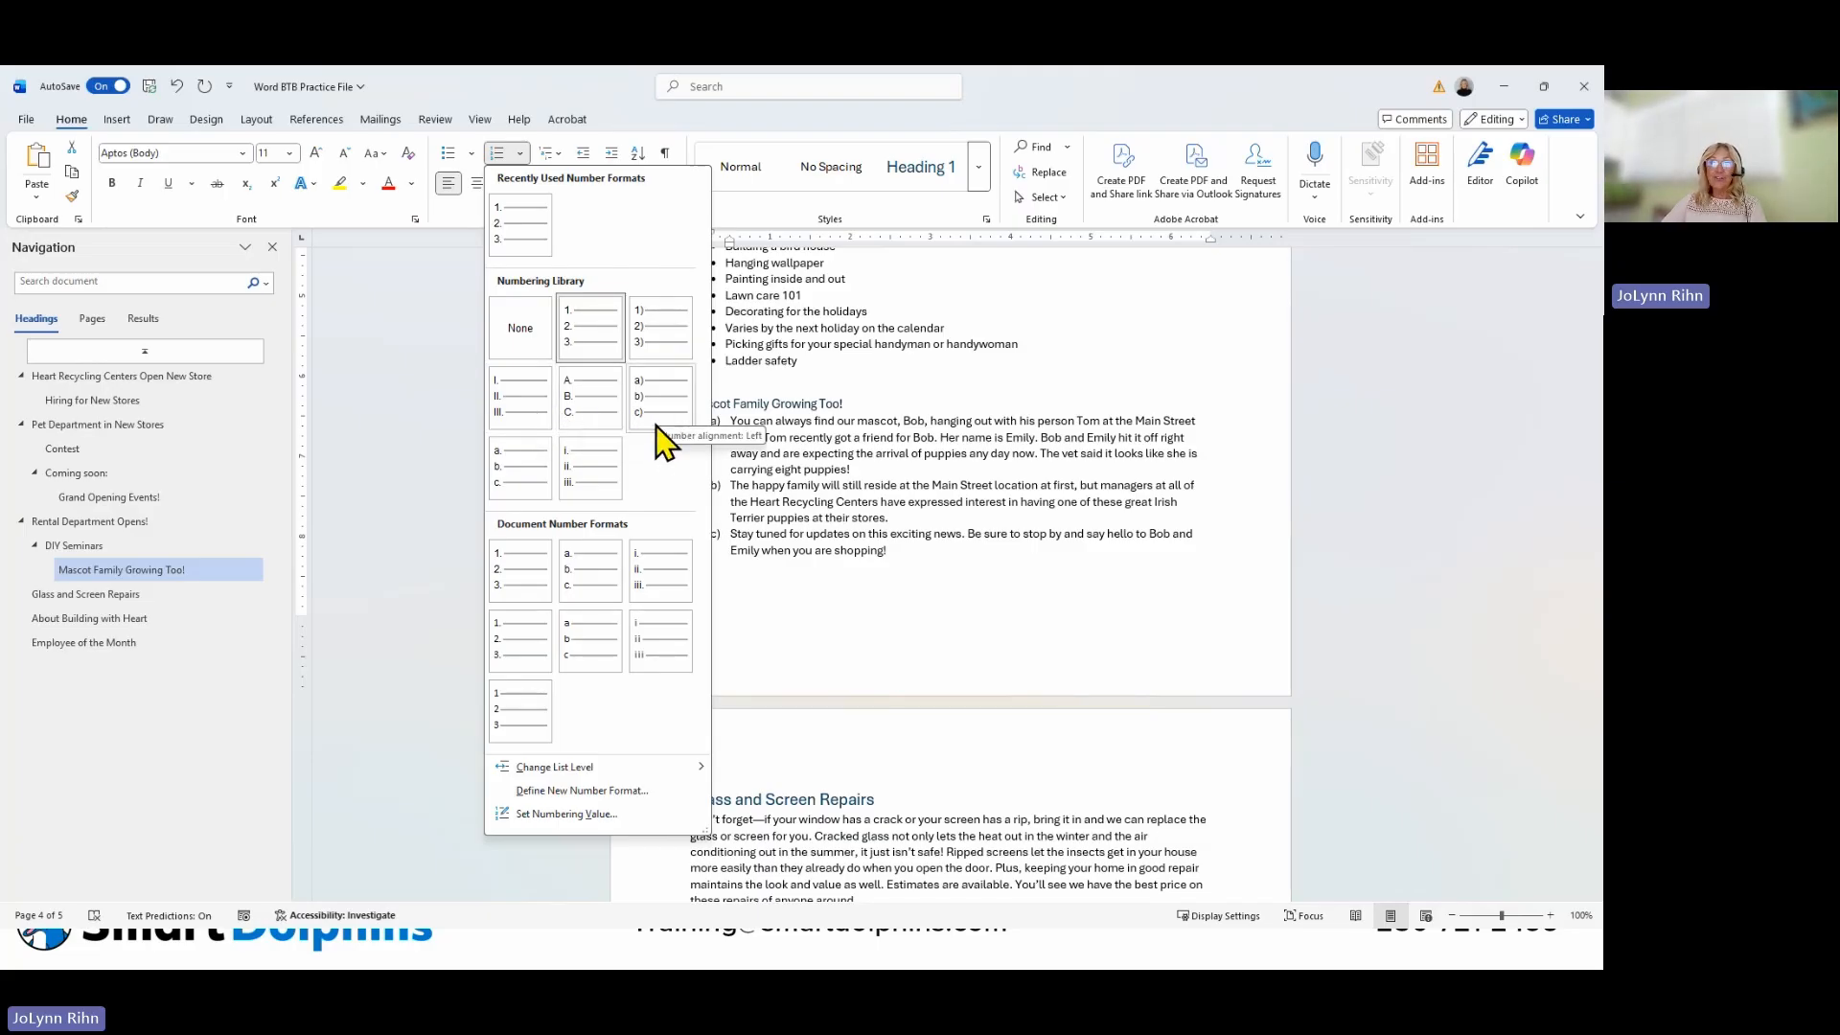
click(587, 401)
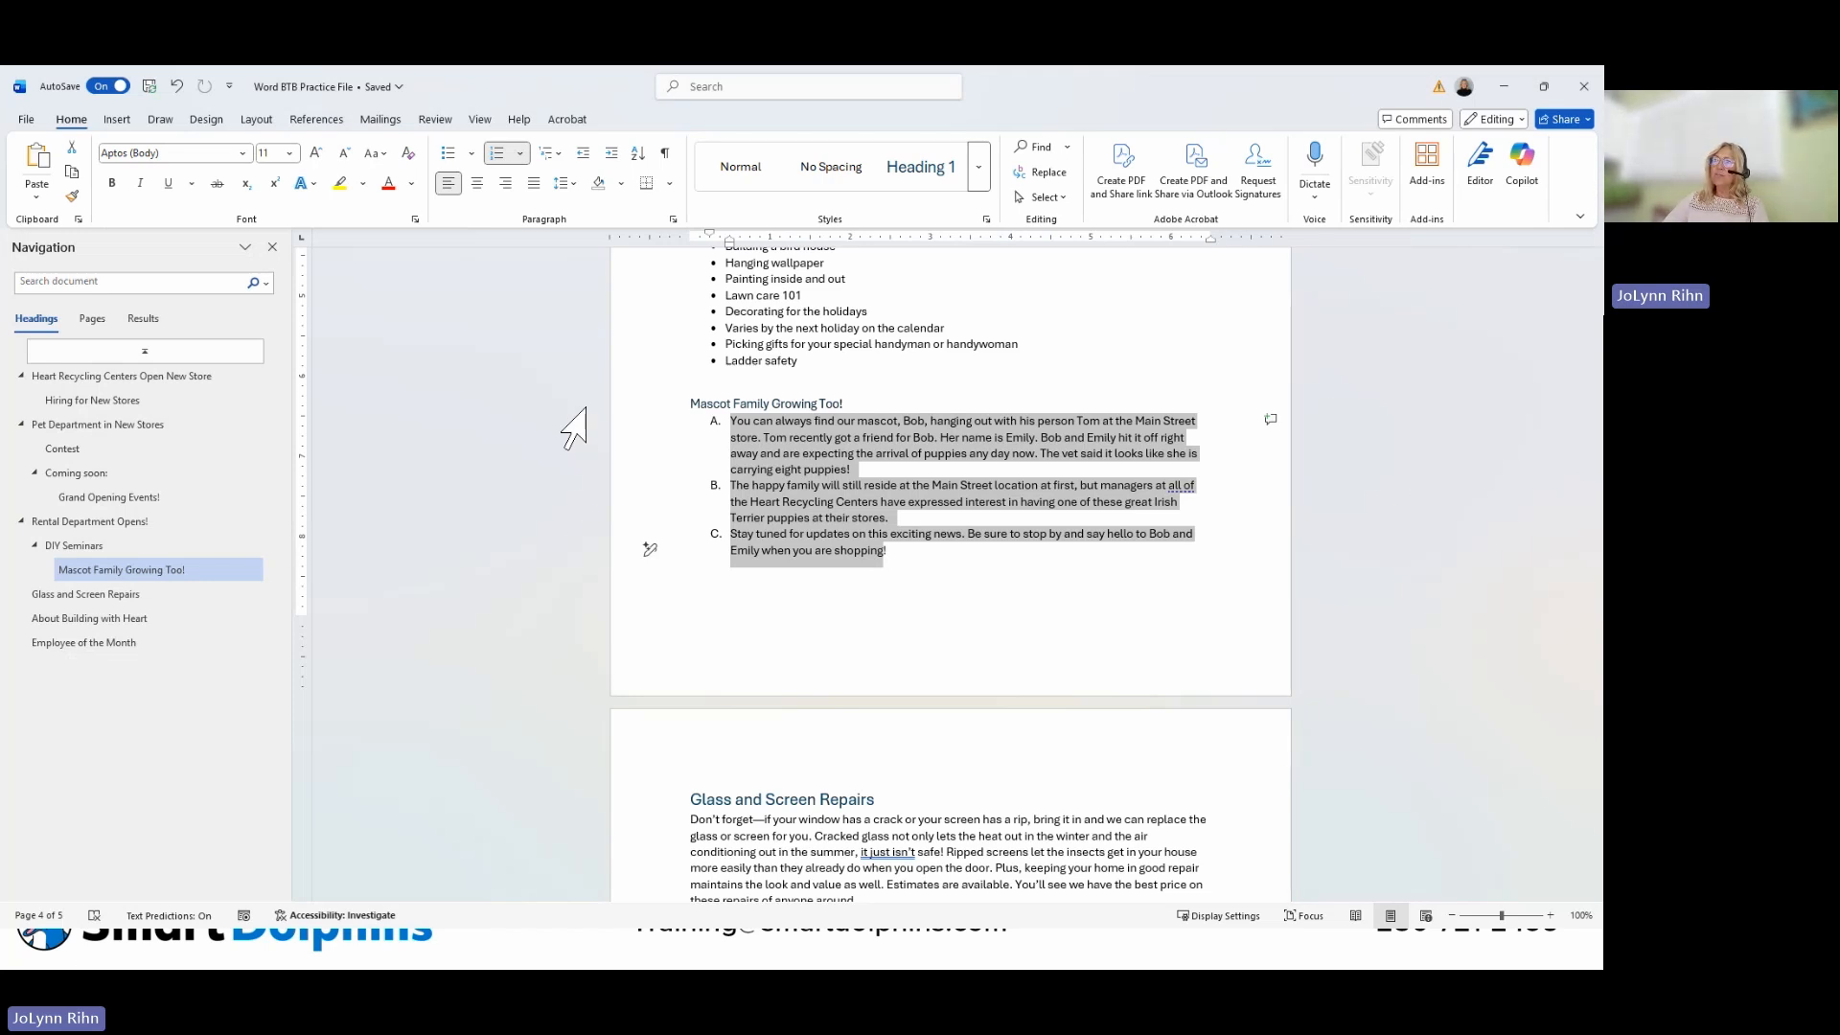
Insert "These puppies are adorable!" as item B of the lettered list and add an empty, unlettered paragraph after the last item.
click(862, 458)
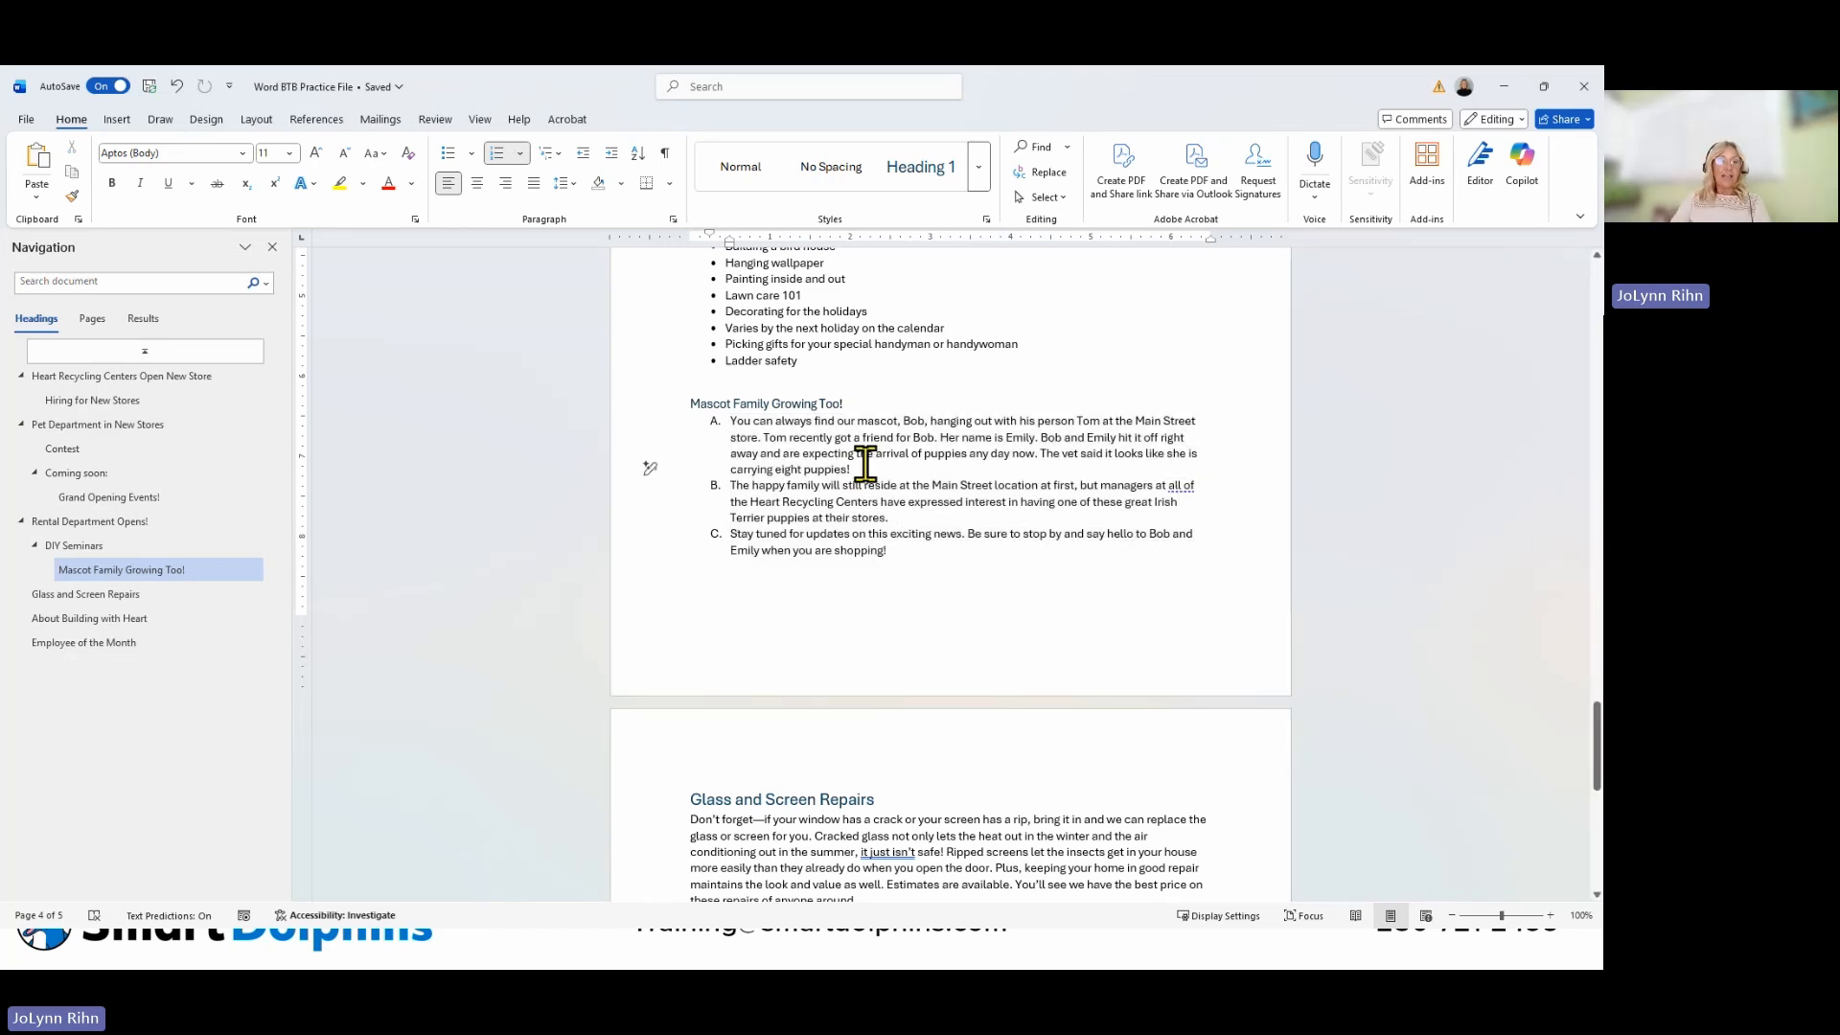
key(Return)
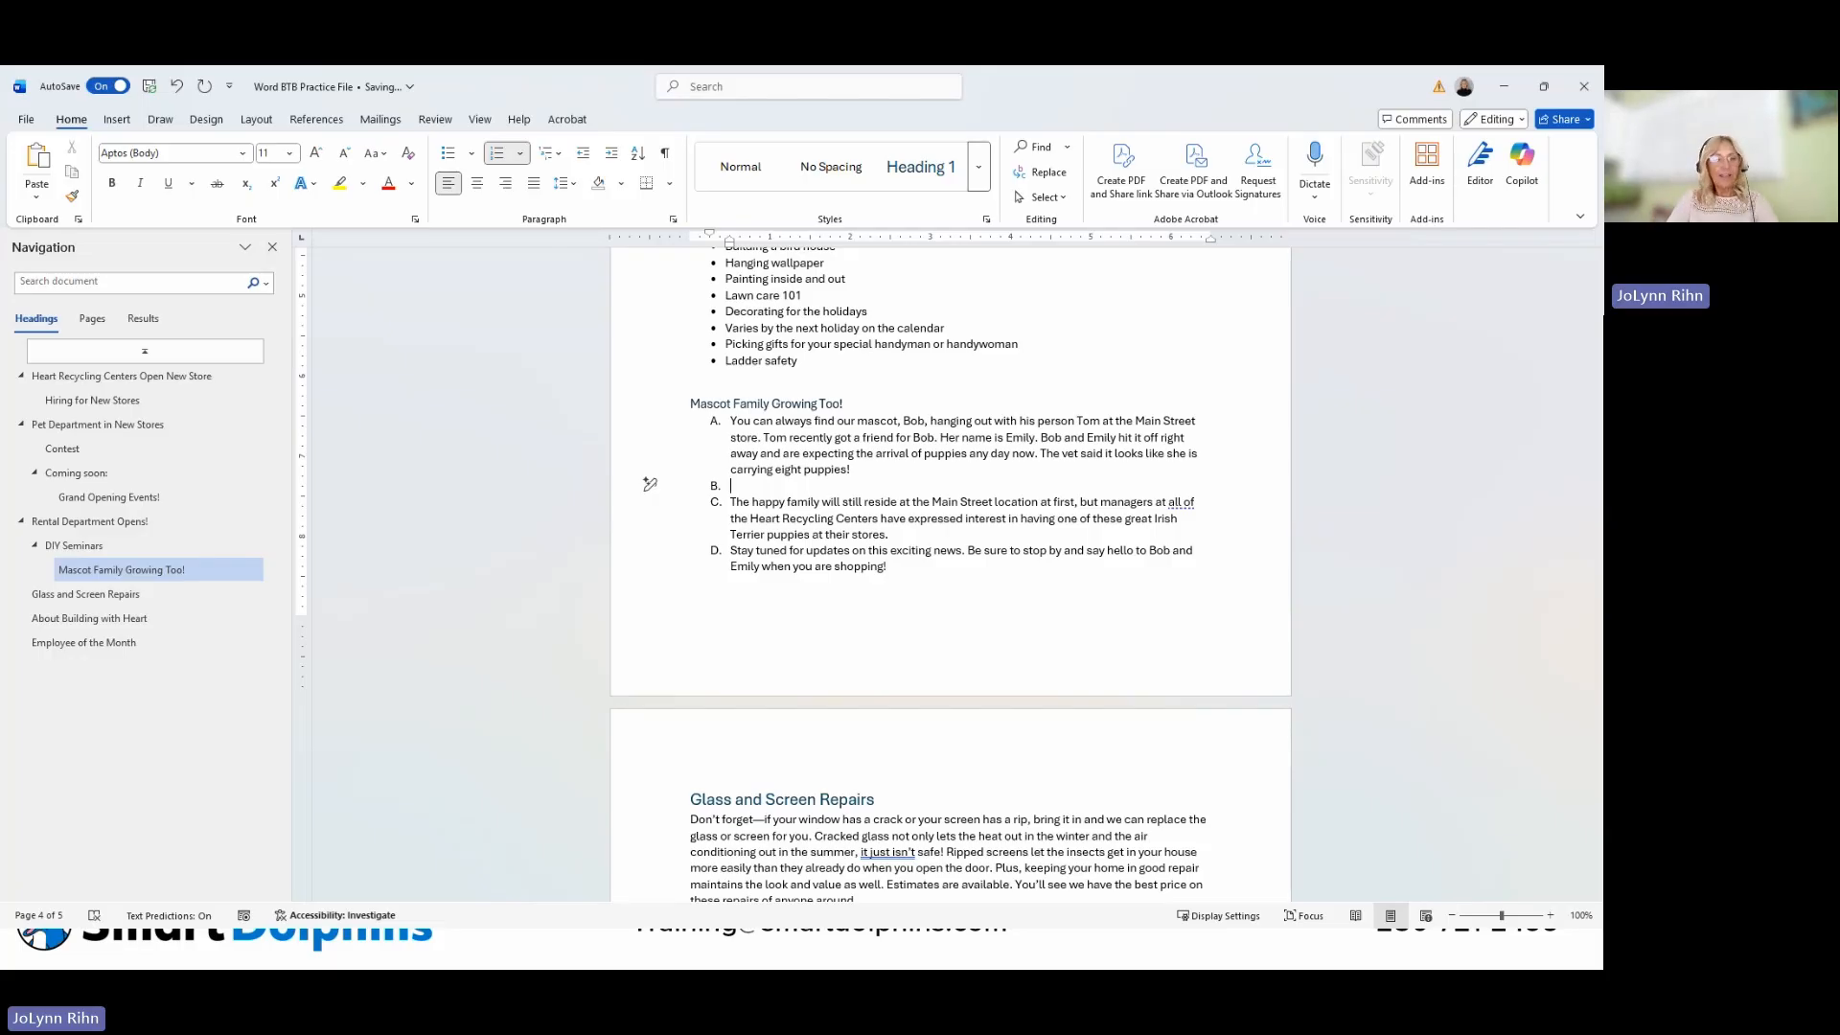
text(These )
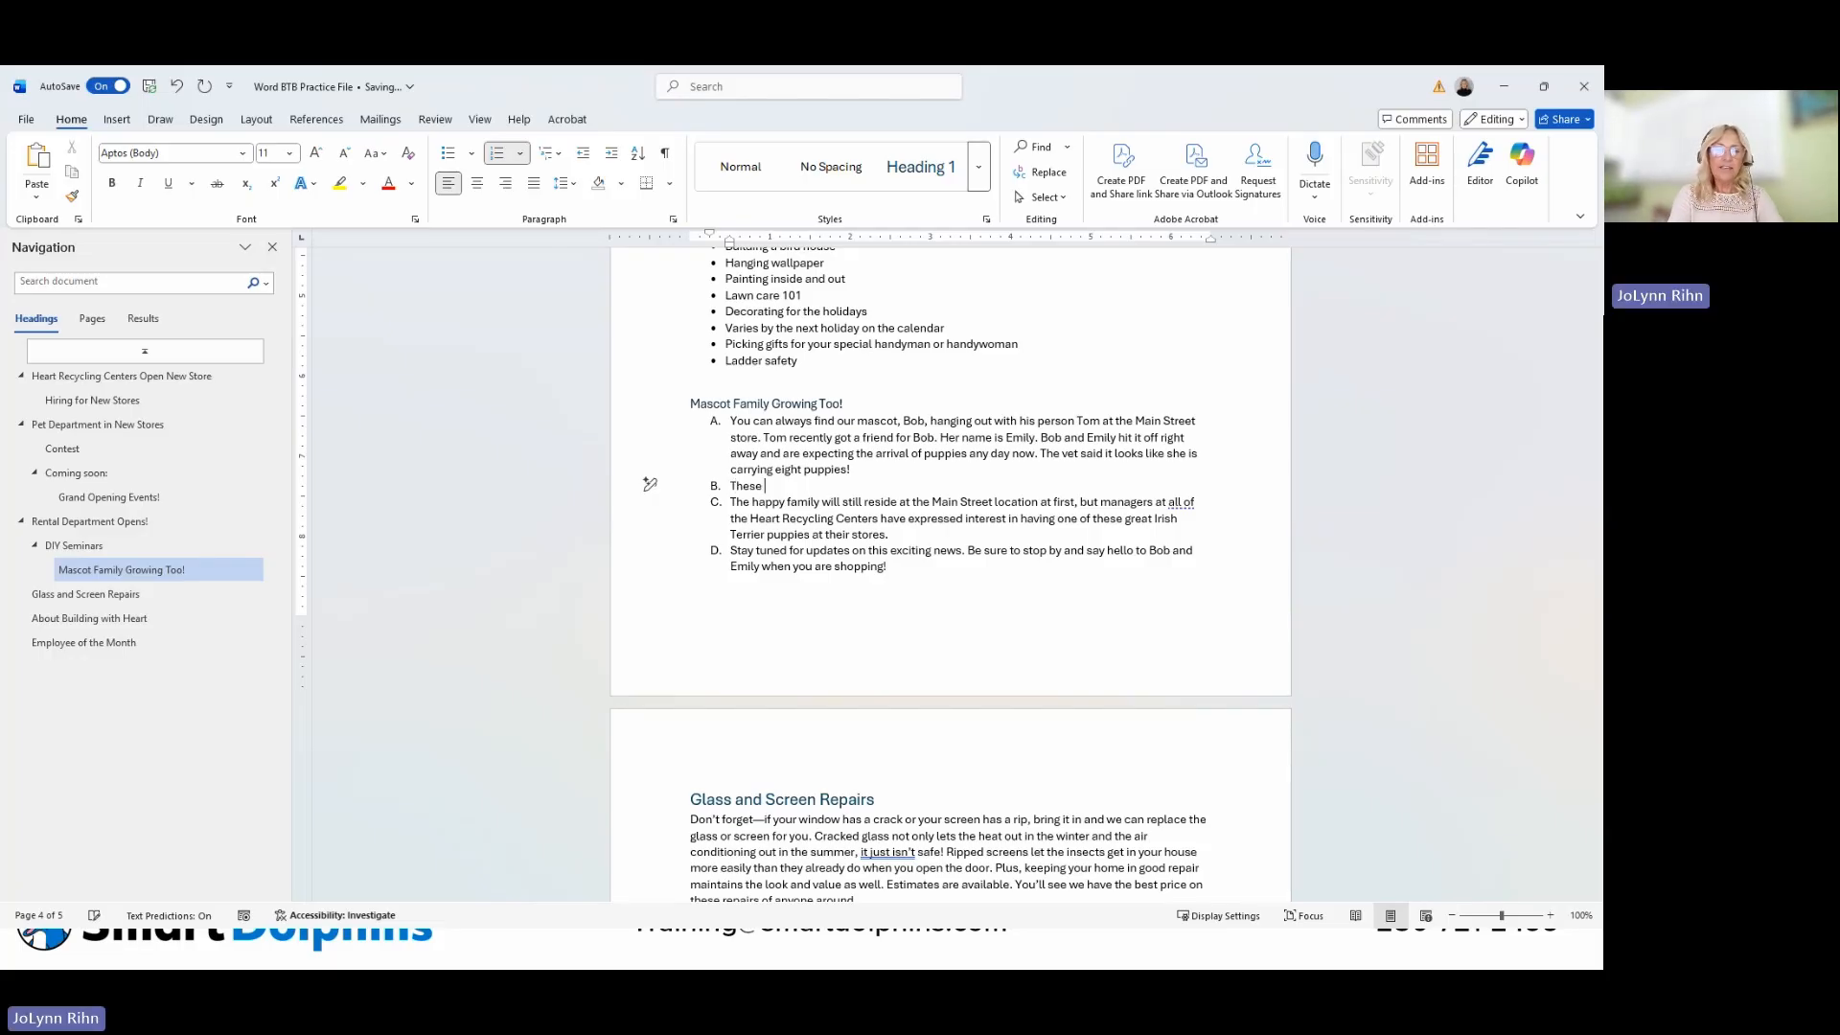
text(puppies are )
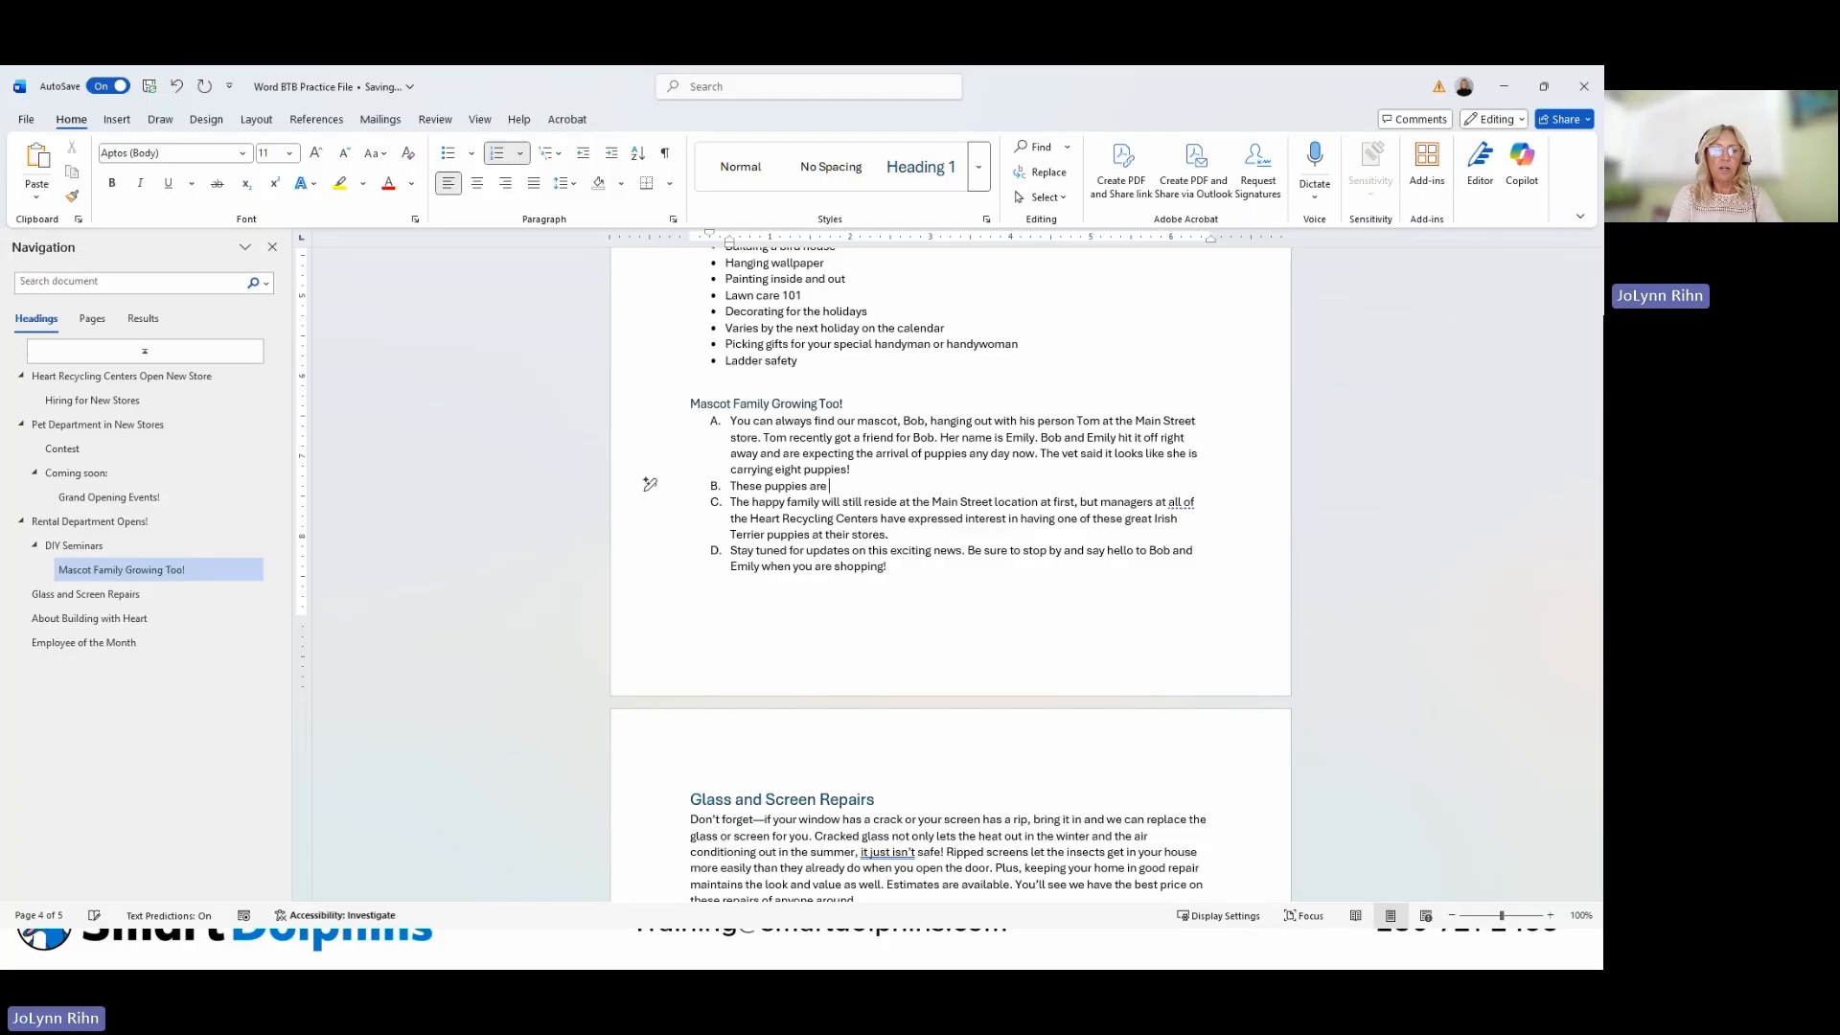
text(adorable)
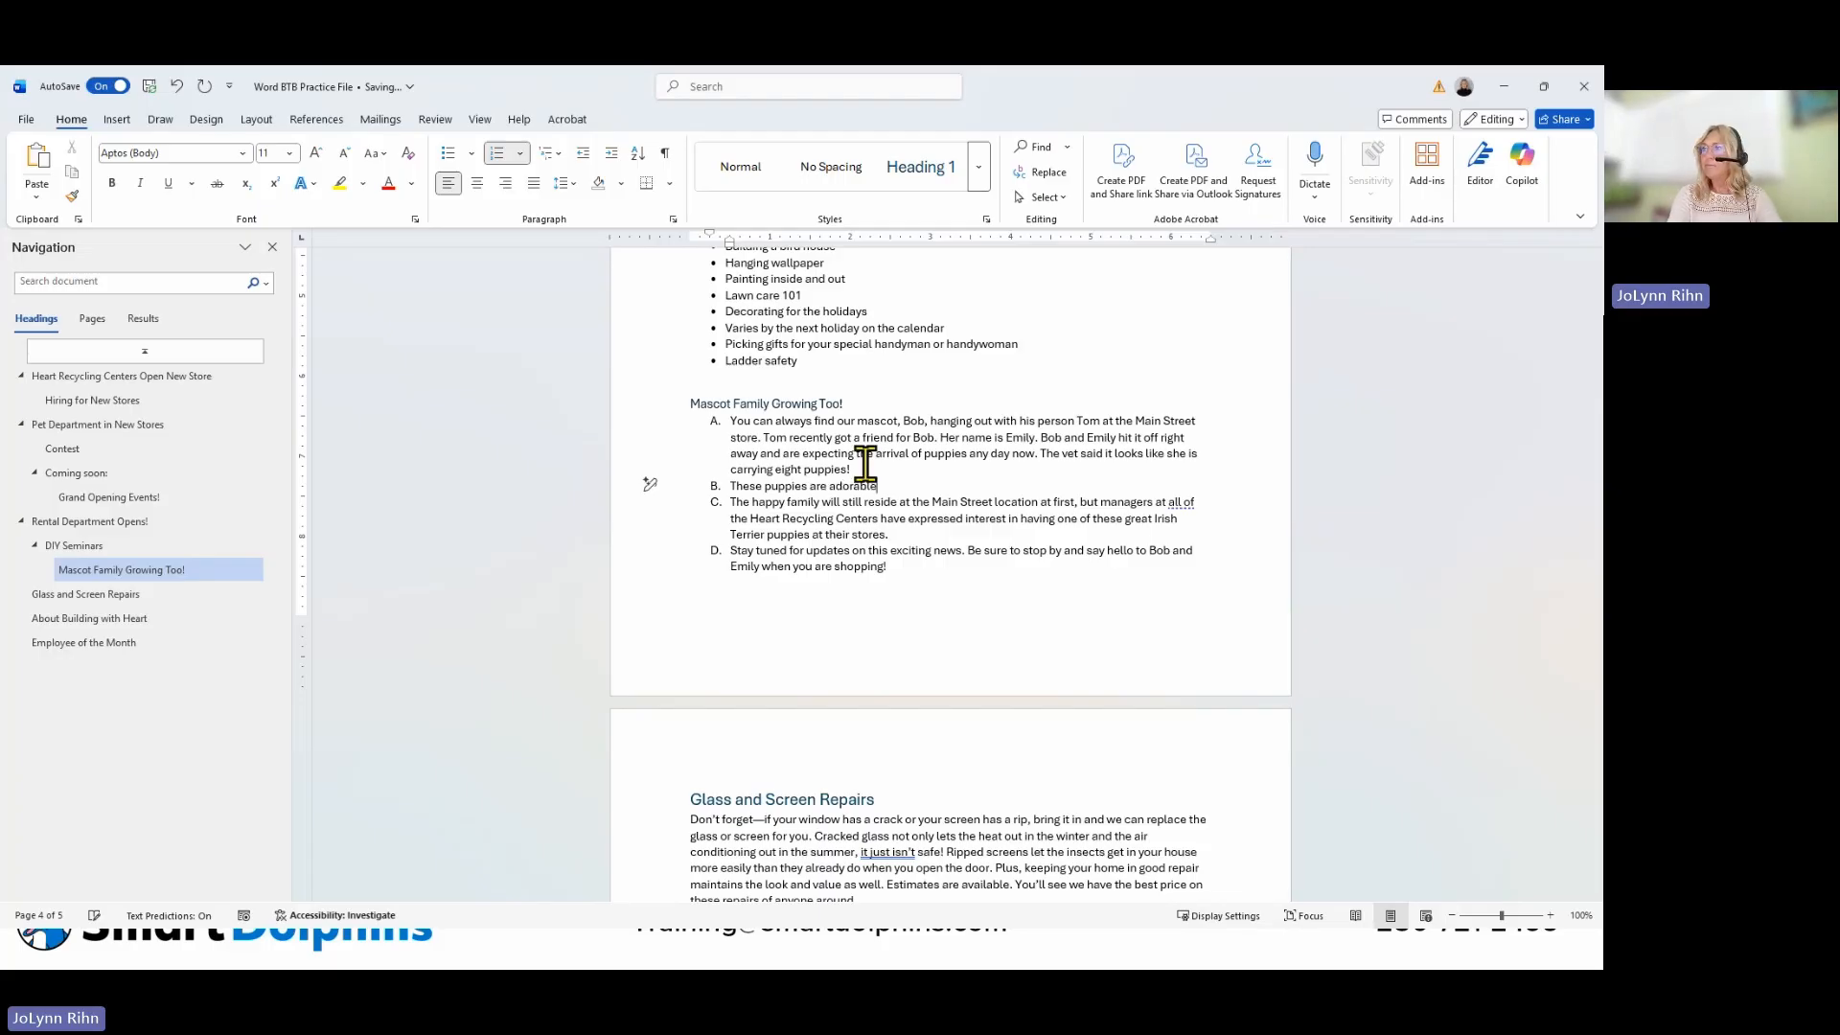
text(!)
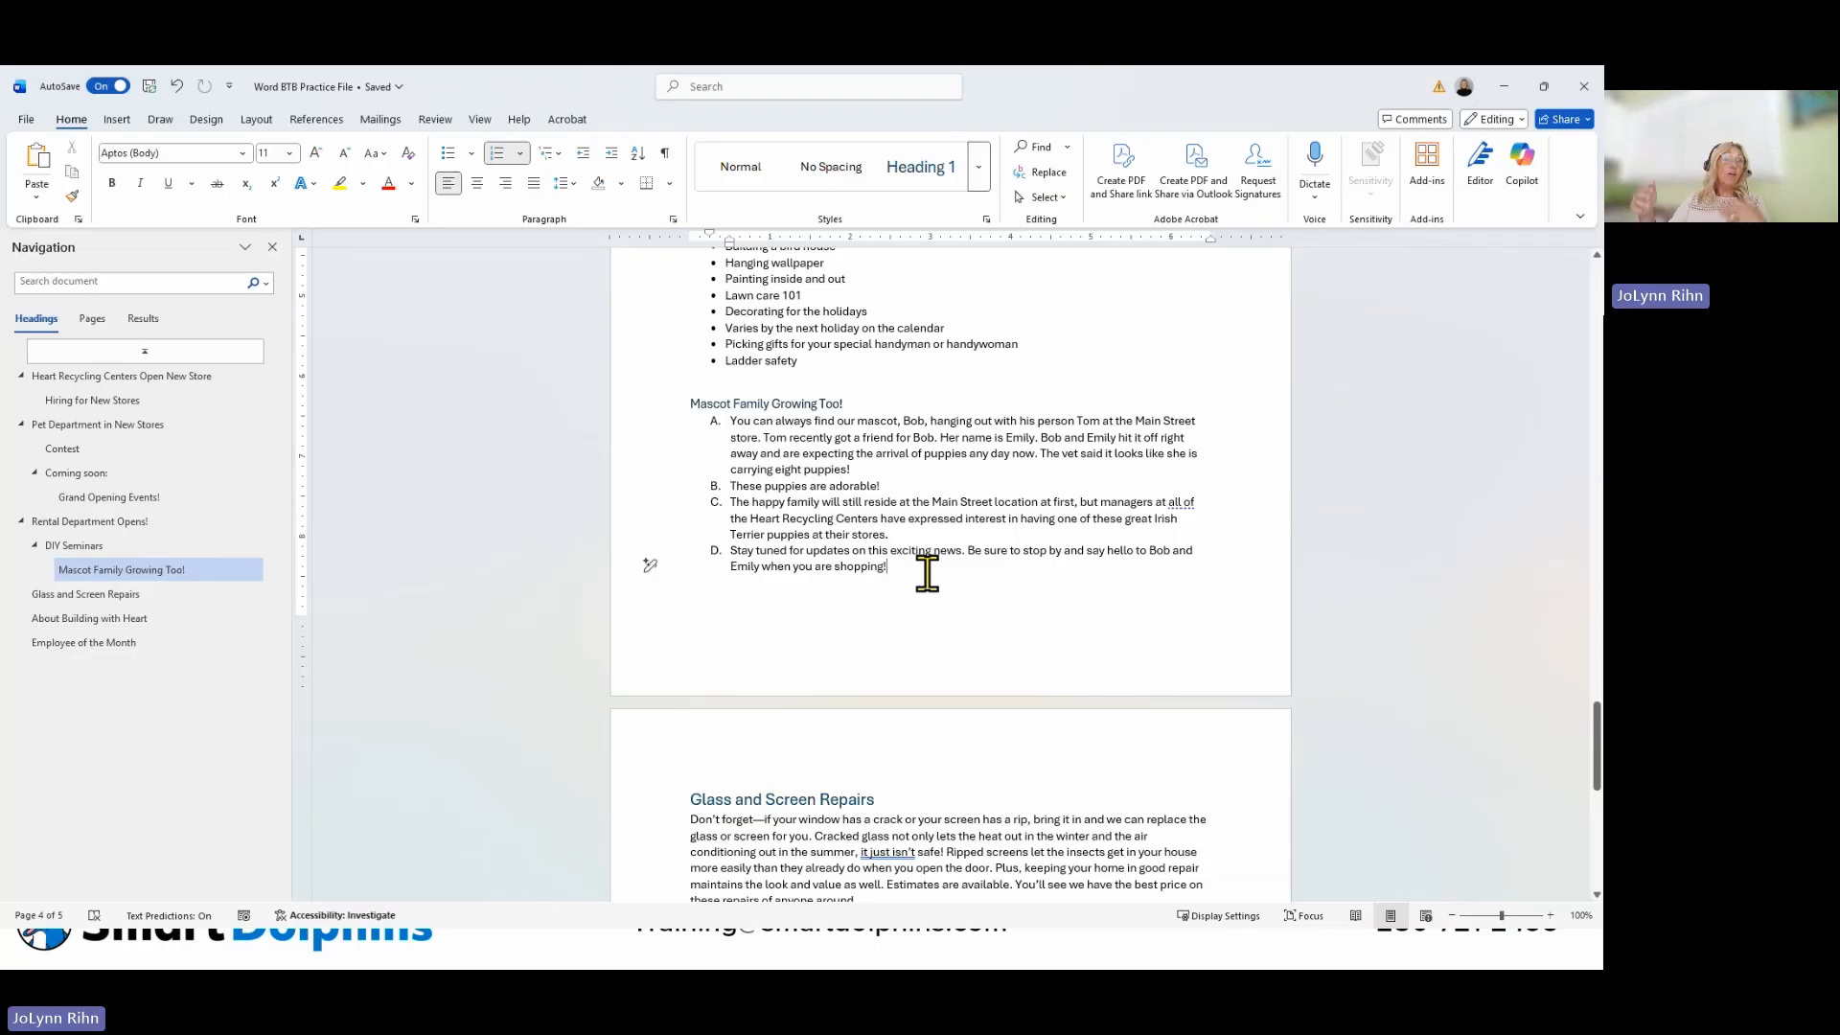
key(Return)
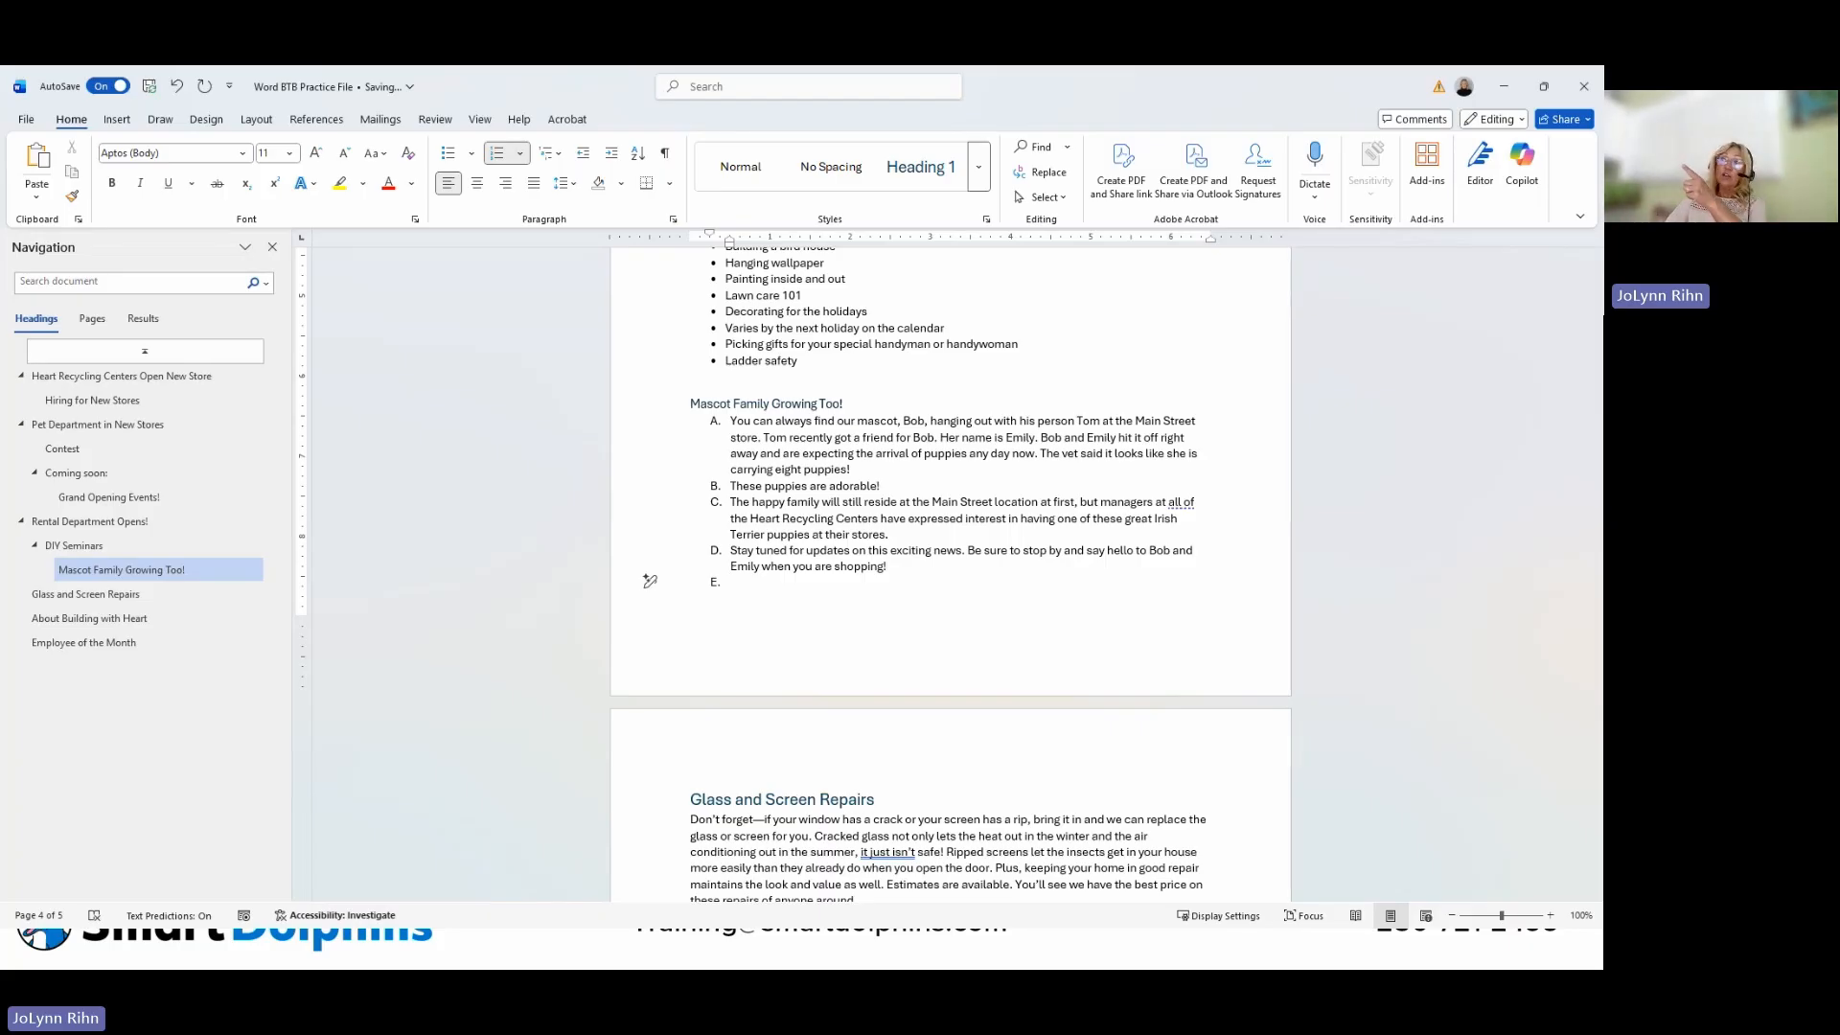
click(492, 160)
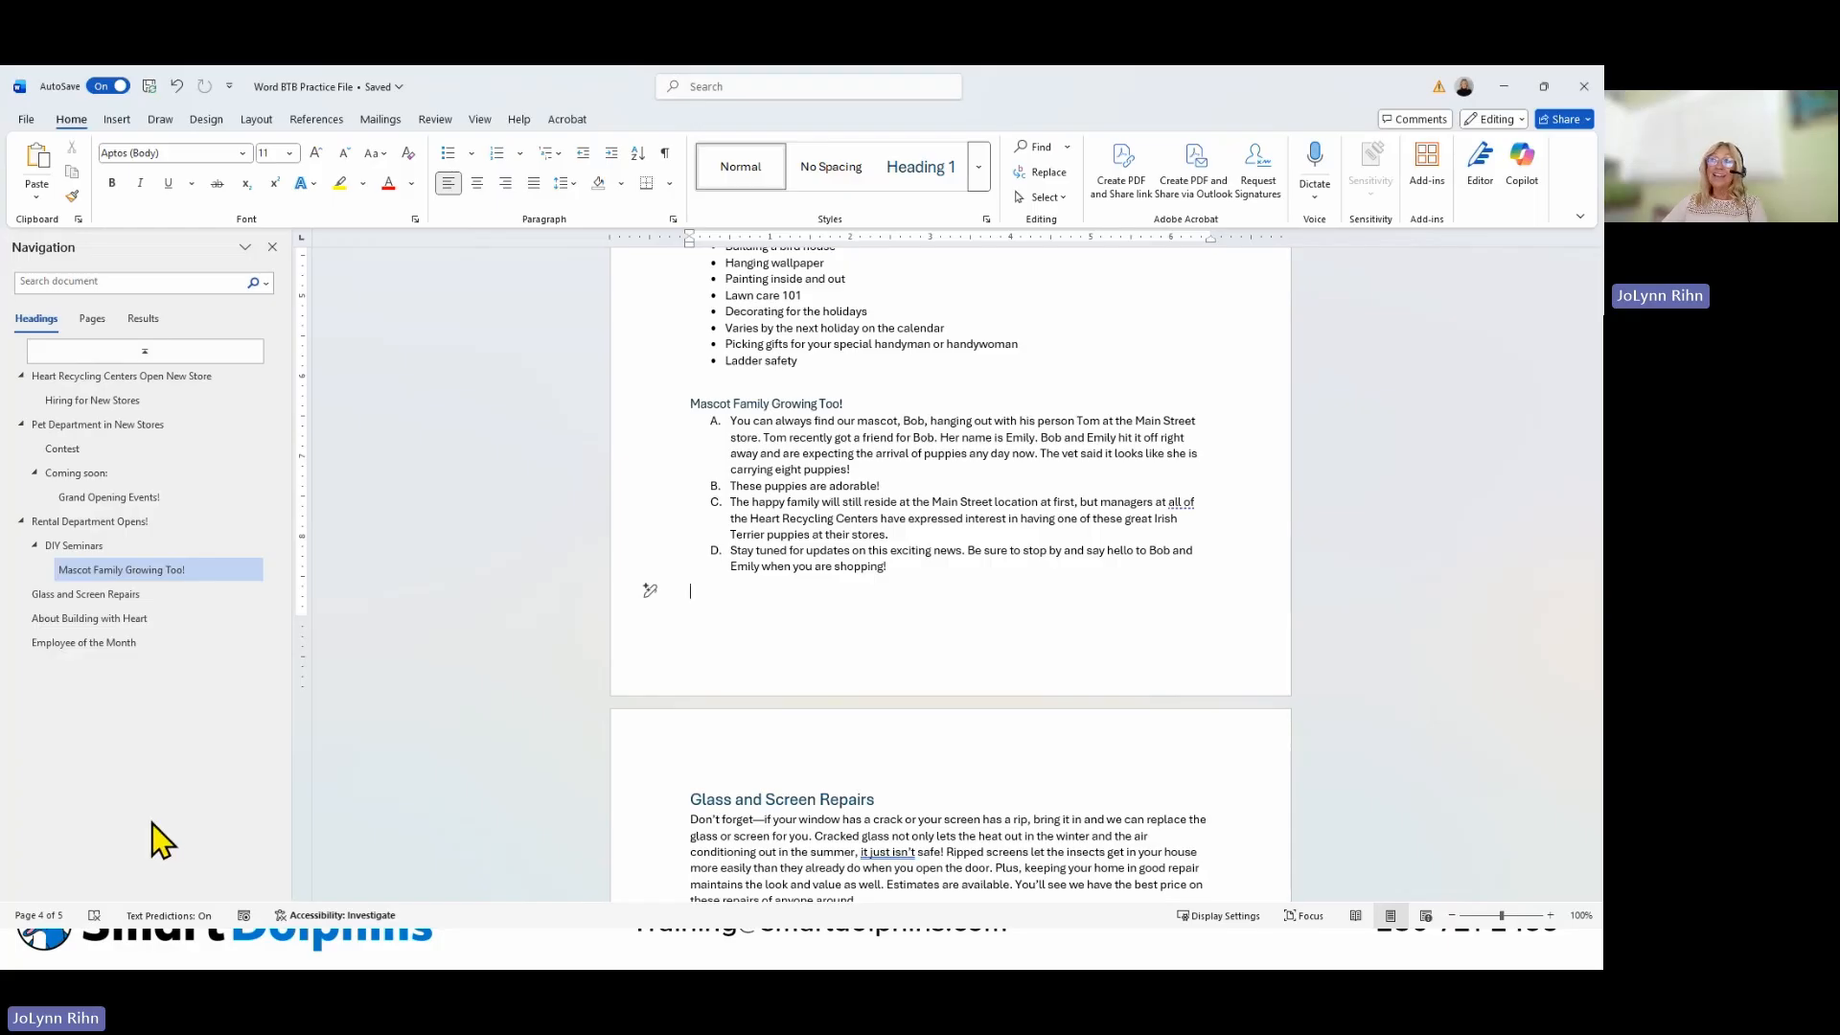
Set the two paragraphs under "Employee of the Month" in two equal columns after trying the Right column layout.
scroll(773, 827, down, 5)
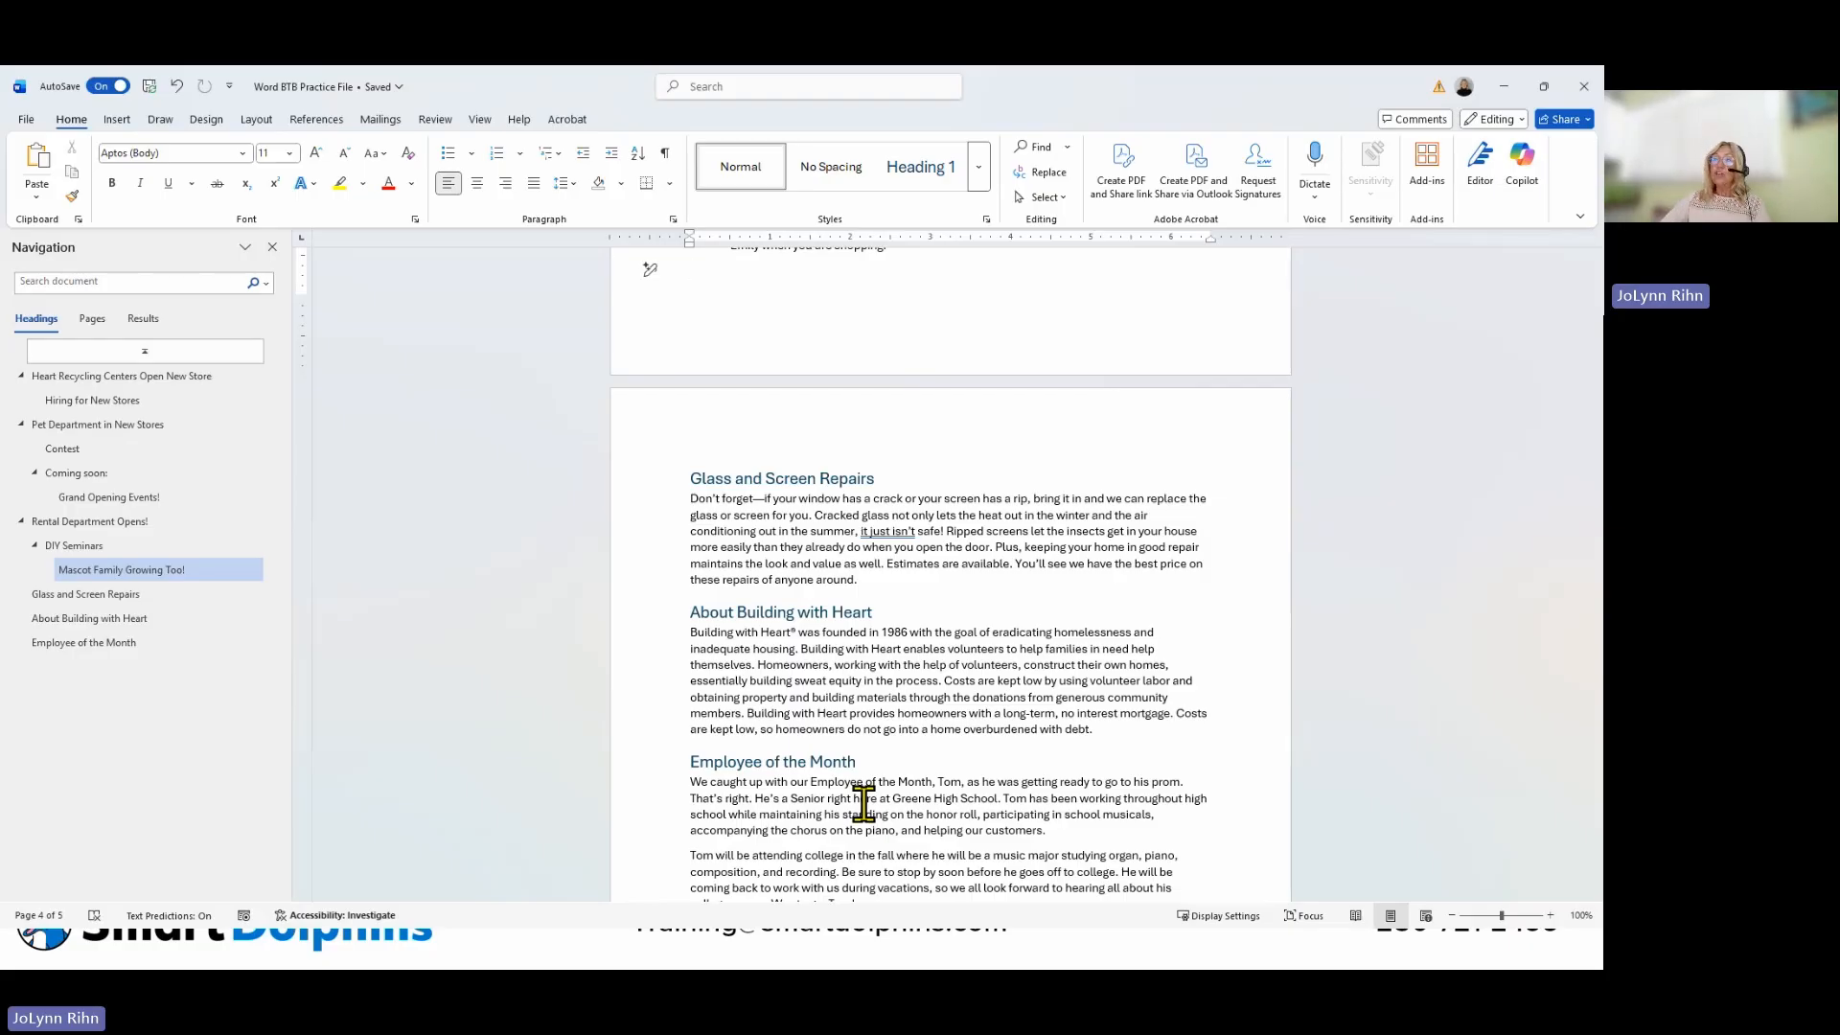
scroll(861, 790, down, 3)
drag(690, 621, 880, 743)
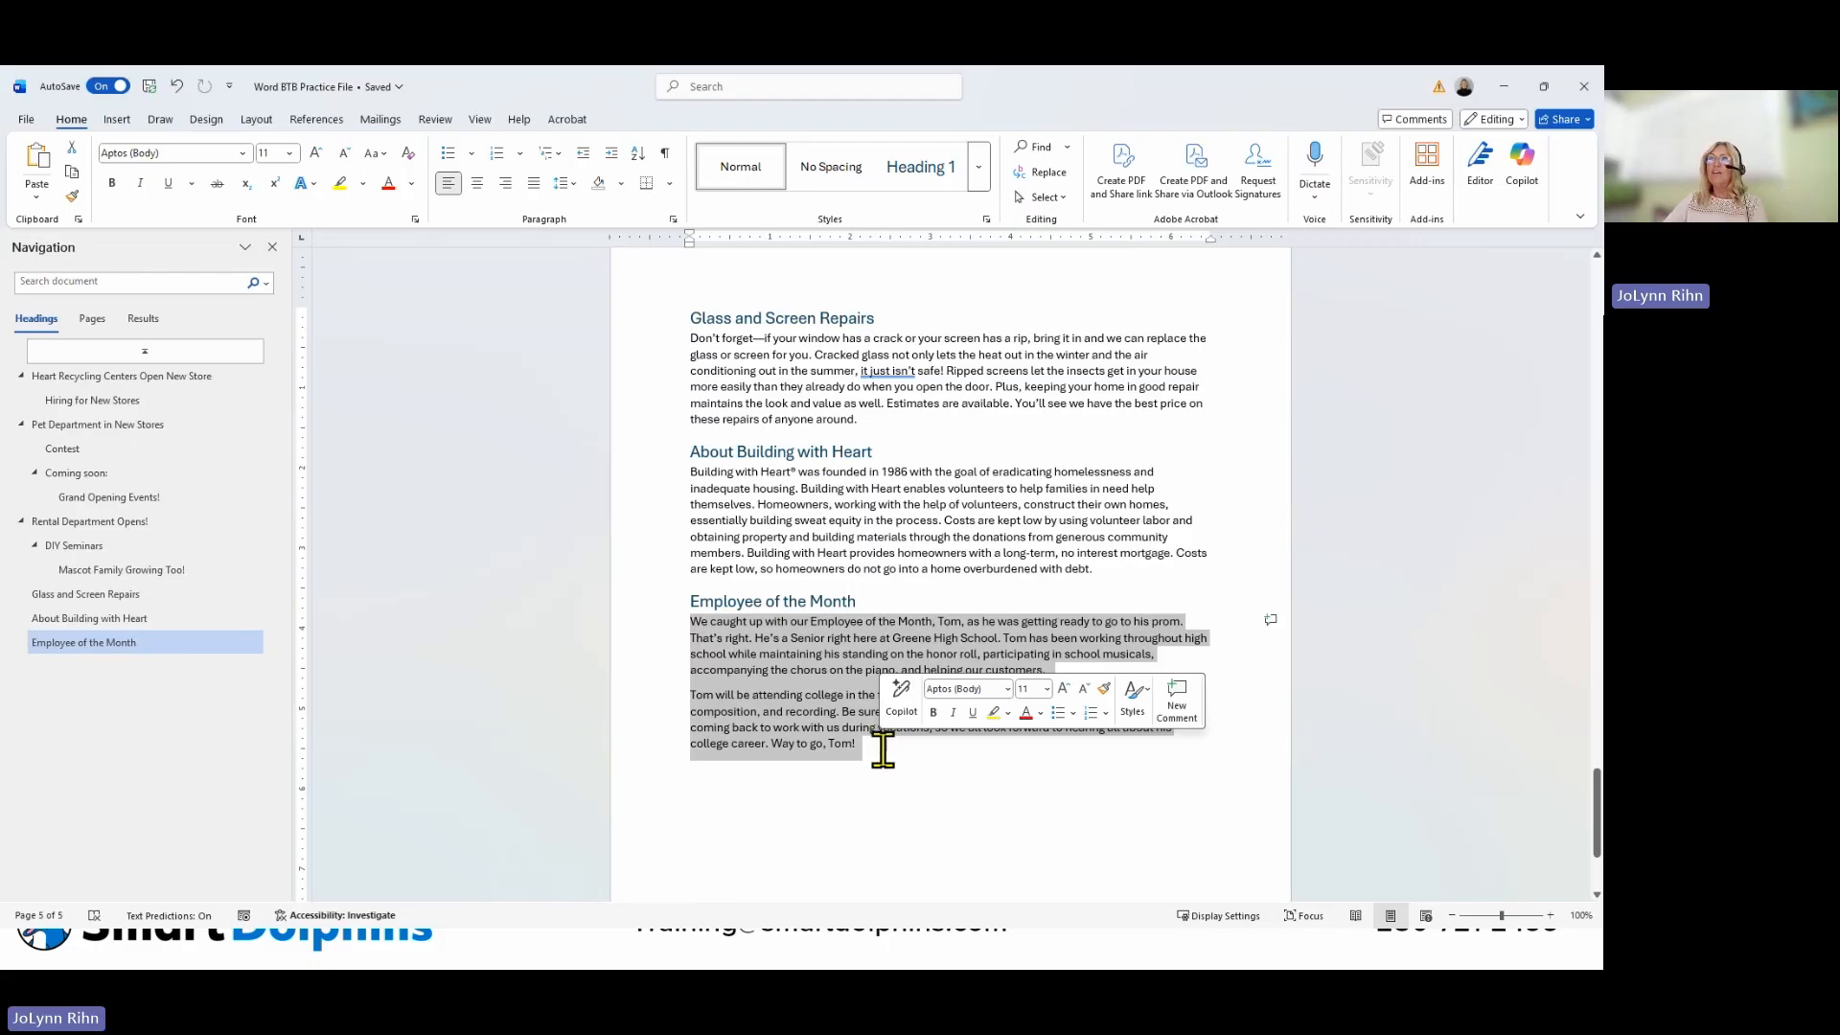
click(257, 122)
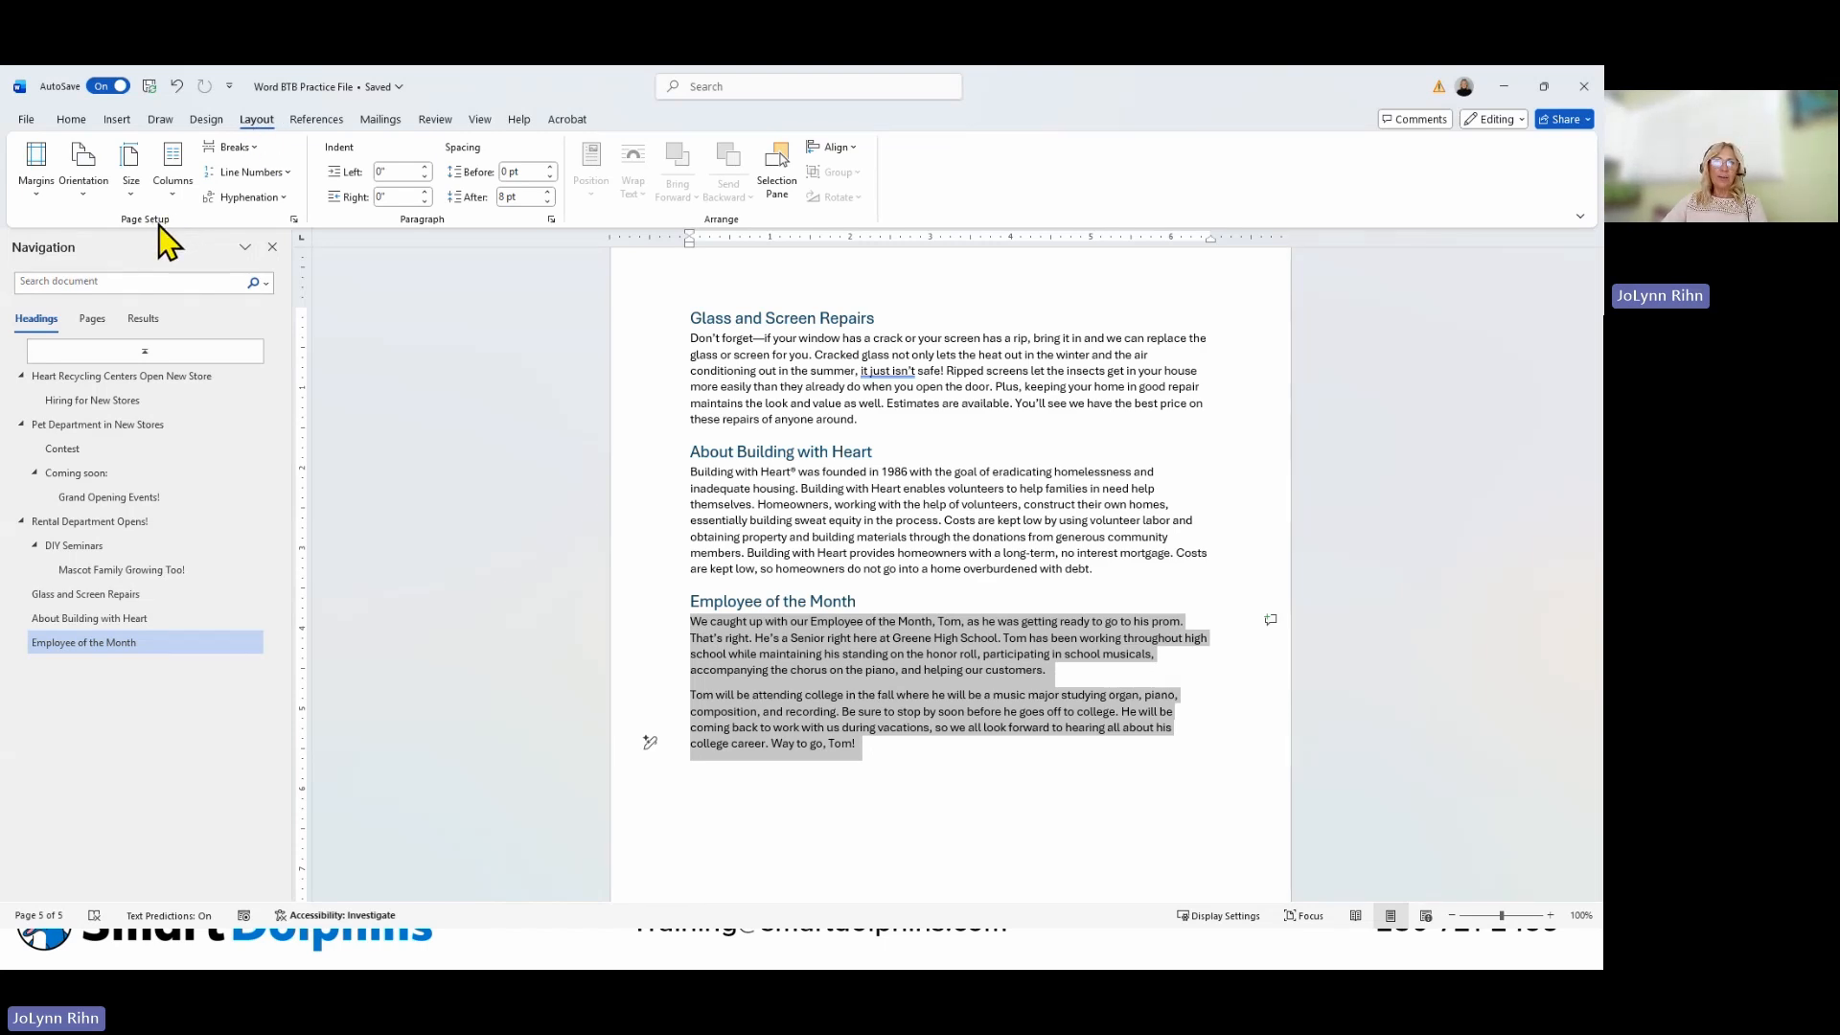
click(176, 188)
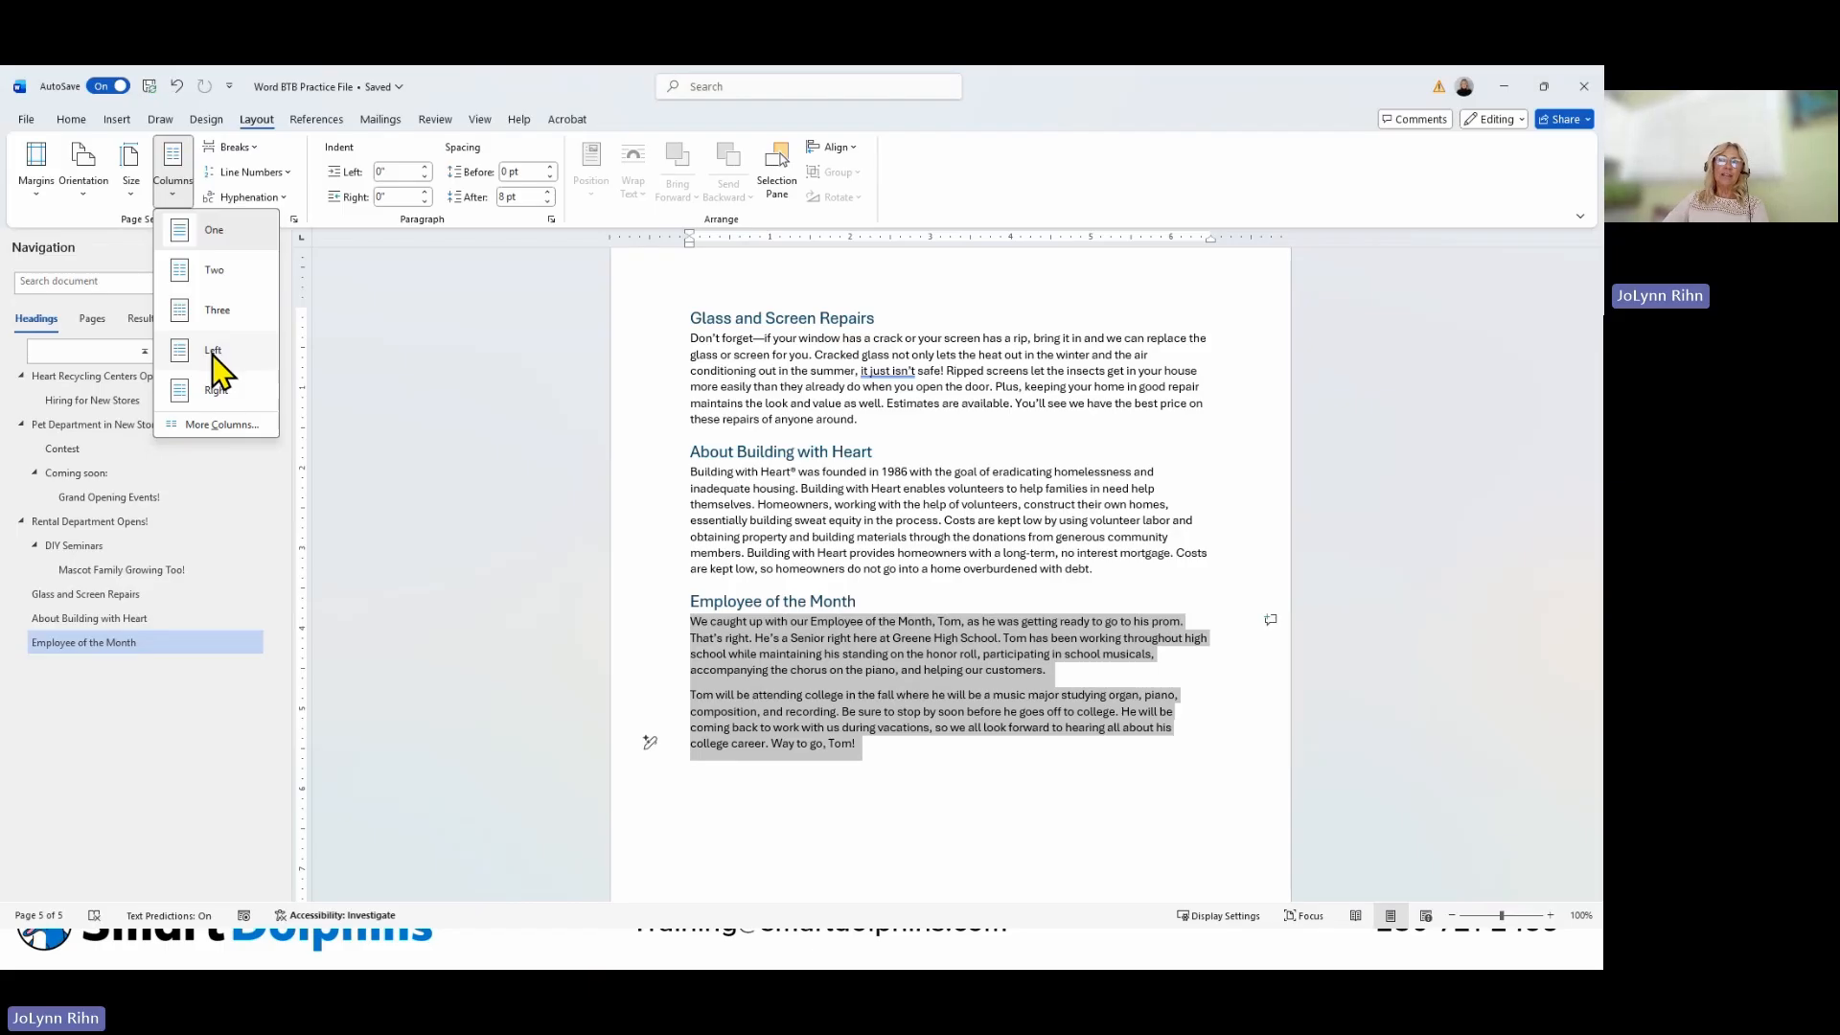
click(209, 403)
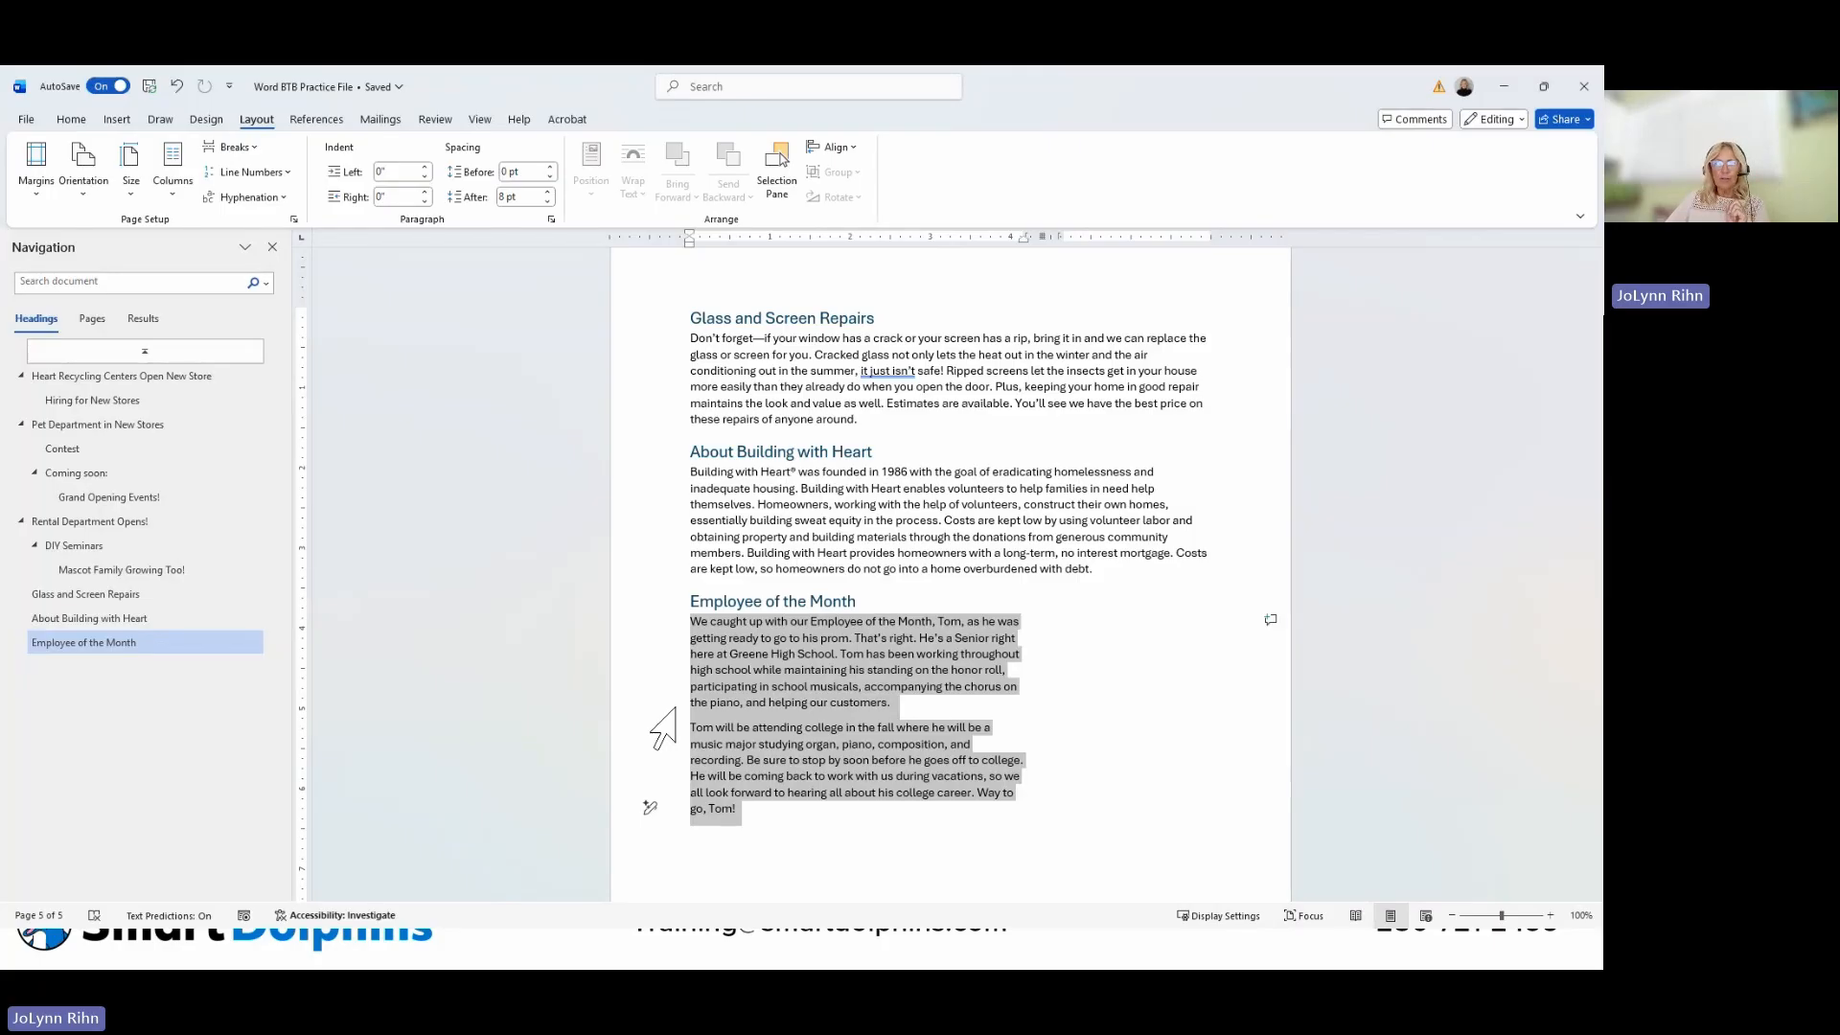
click(140, 184)
click(172, 184)
click(218, 274)
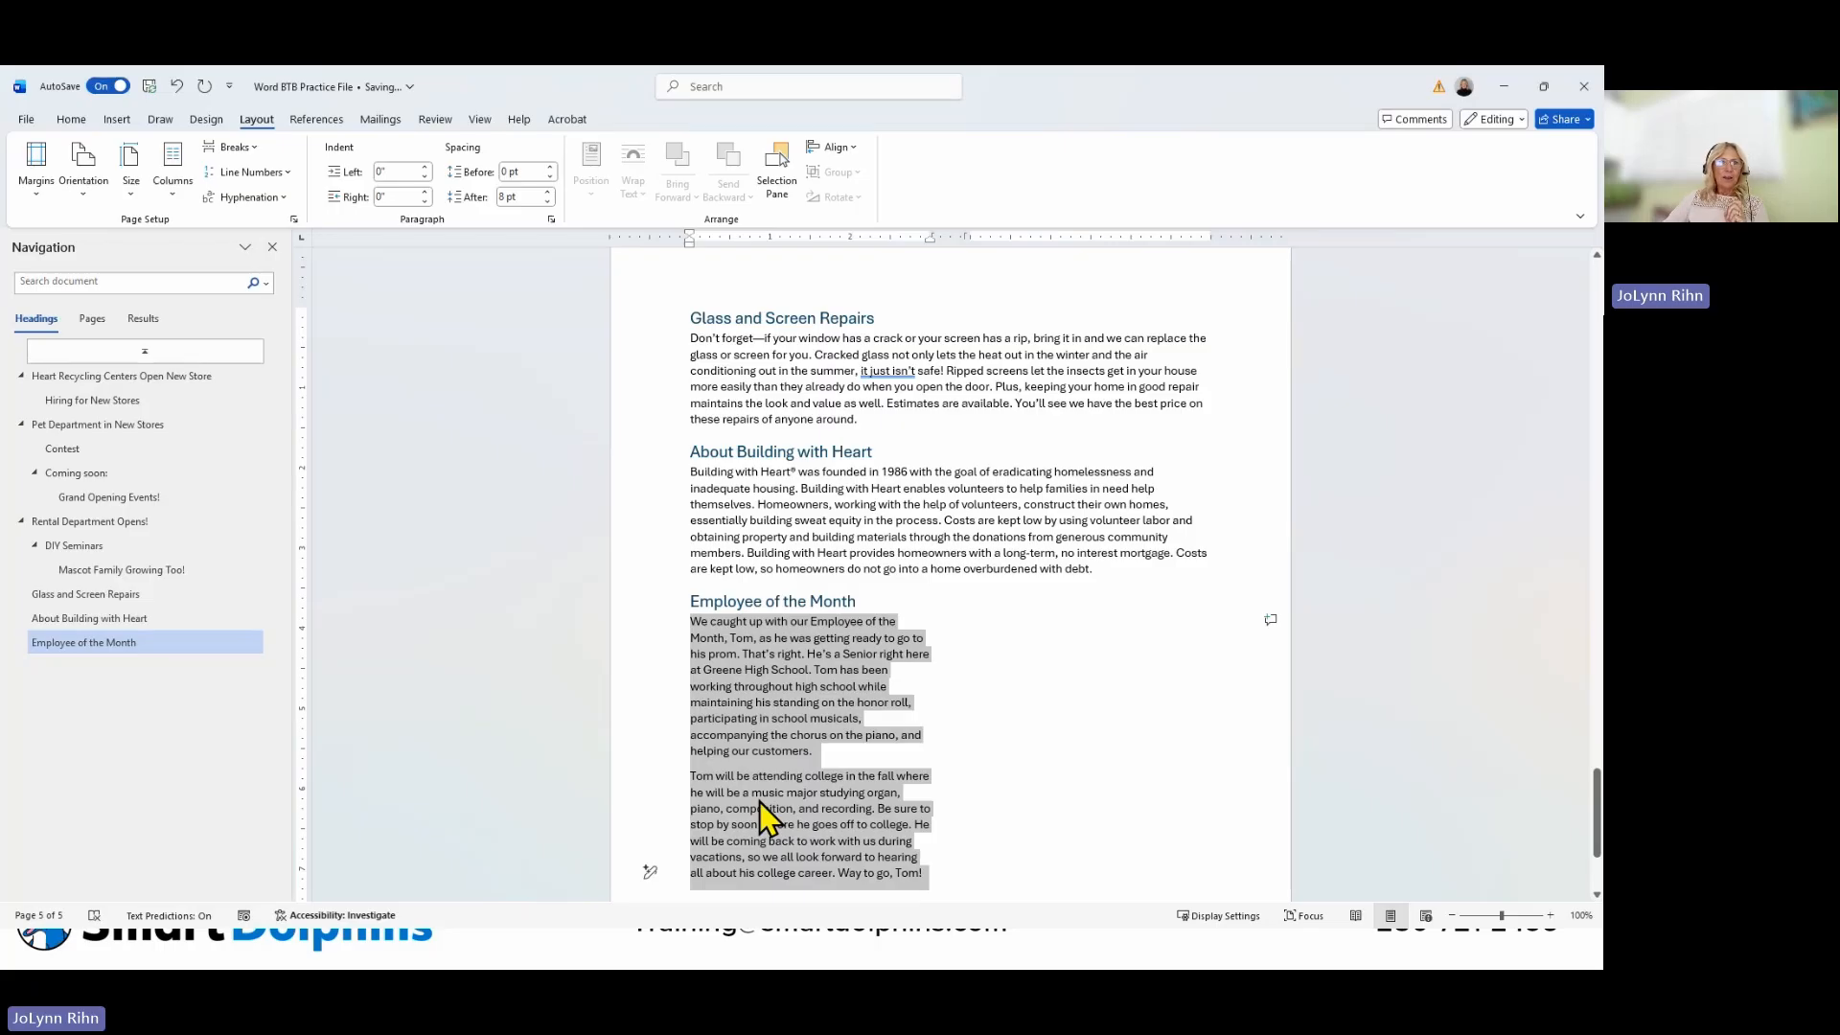
Try pasting copies of the "Glass and Screen Repairs" and "About Building with Heart" sections after the two-column text, and undo the paste.
scroll(761, 802, down, 2)
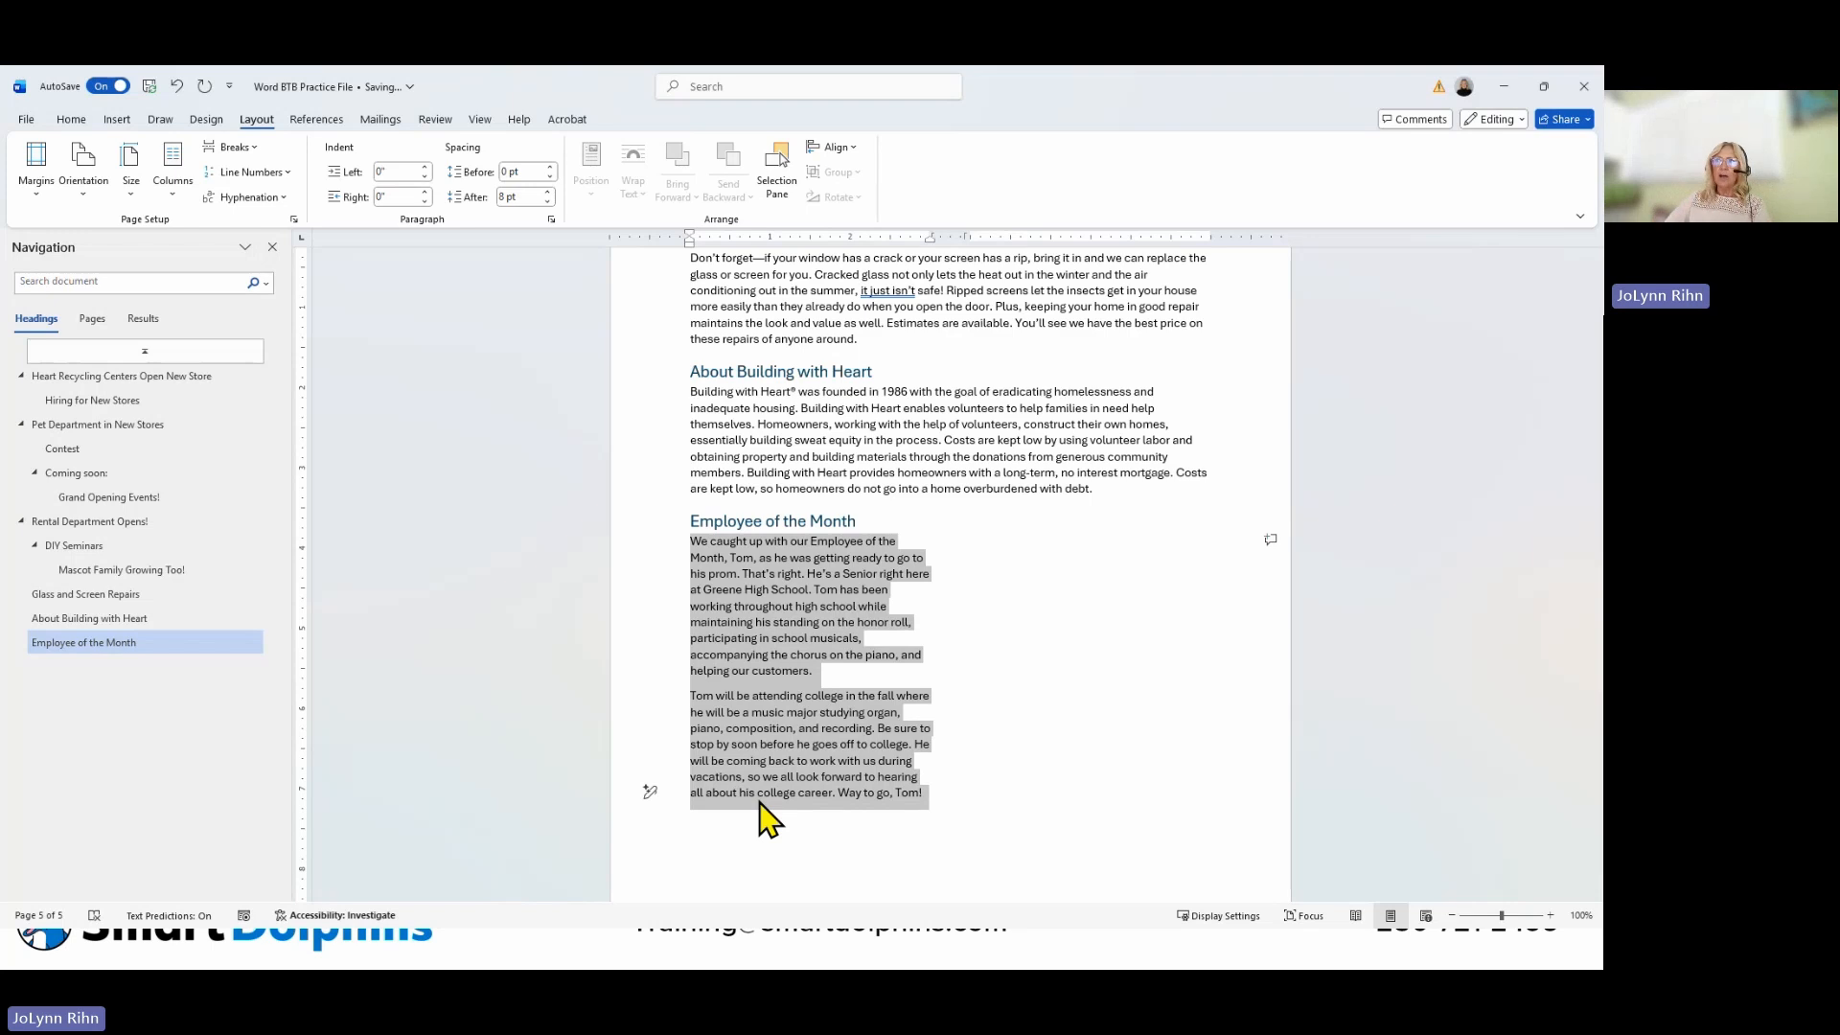
scroll(770, 814, up, 5)
drag(683, 478, 1163, 736)
key(ctrl+c)
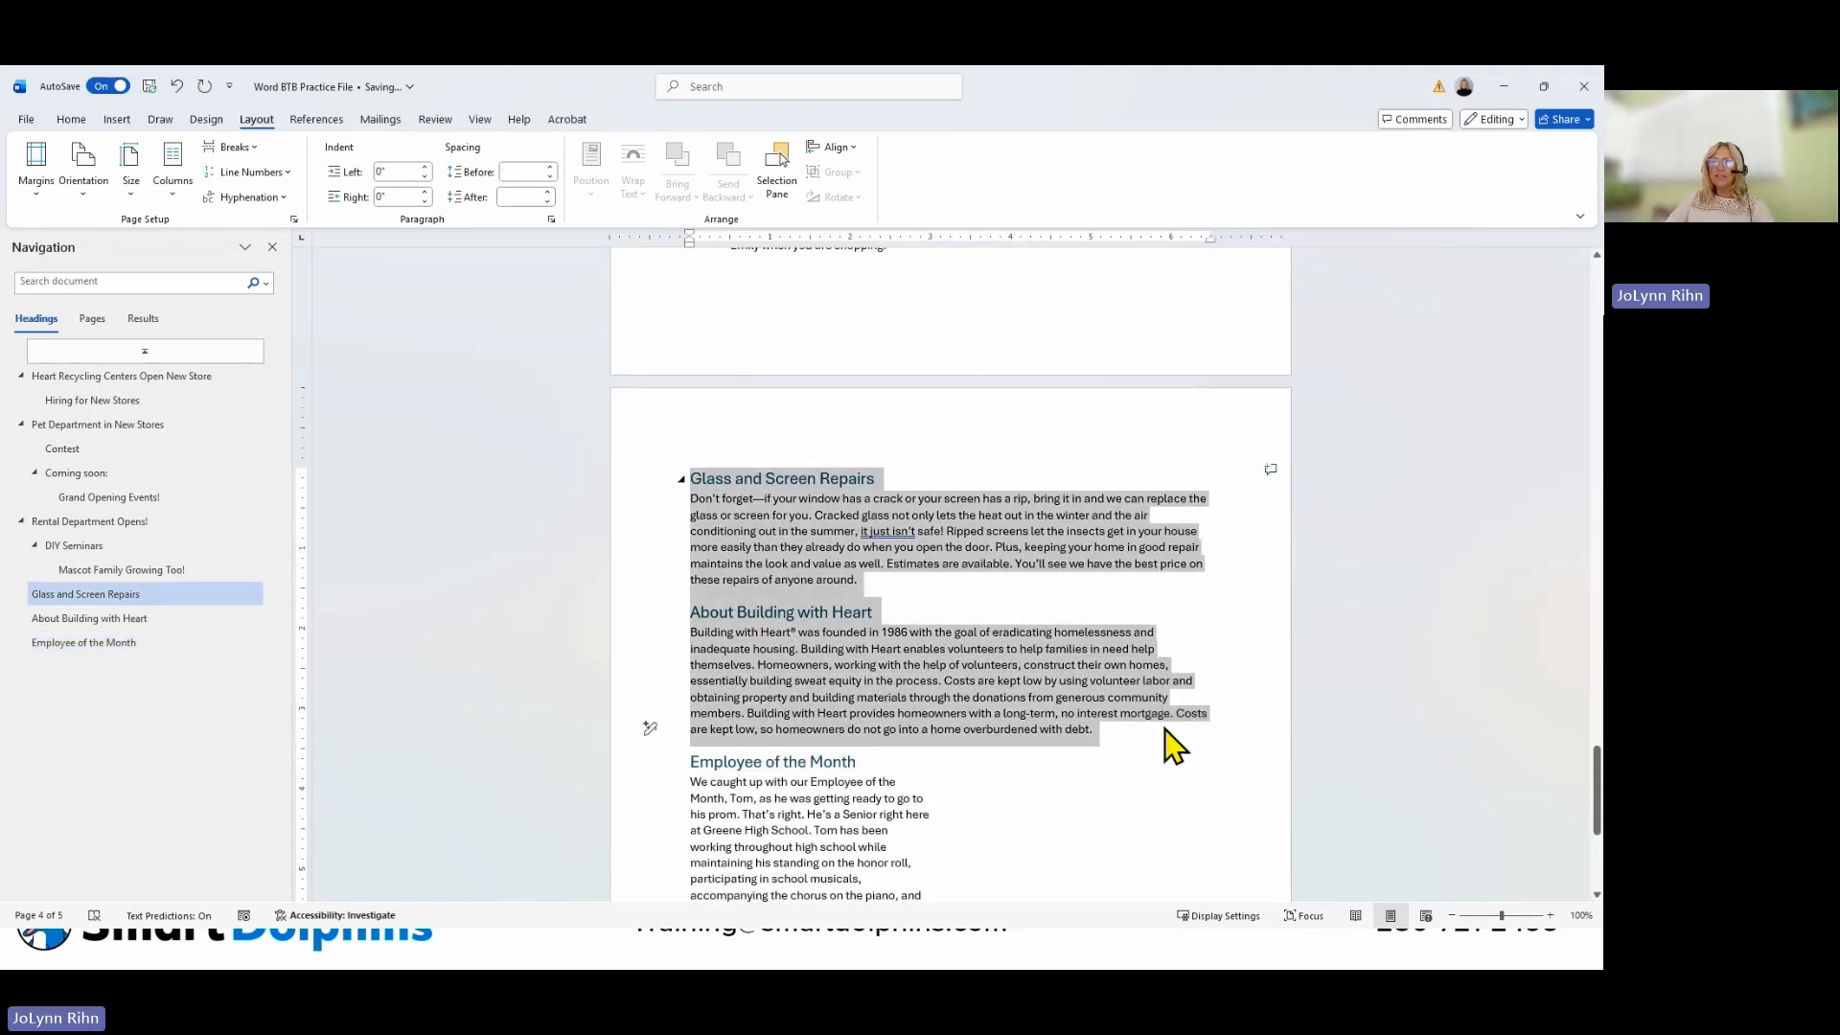
scroll(891, 714, down, 6)
click(719, 749)
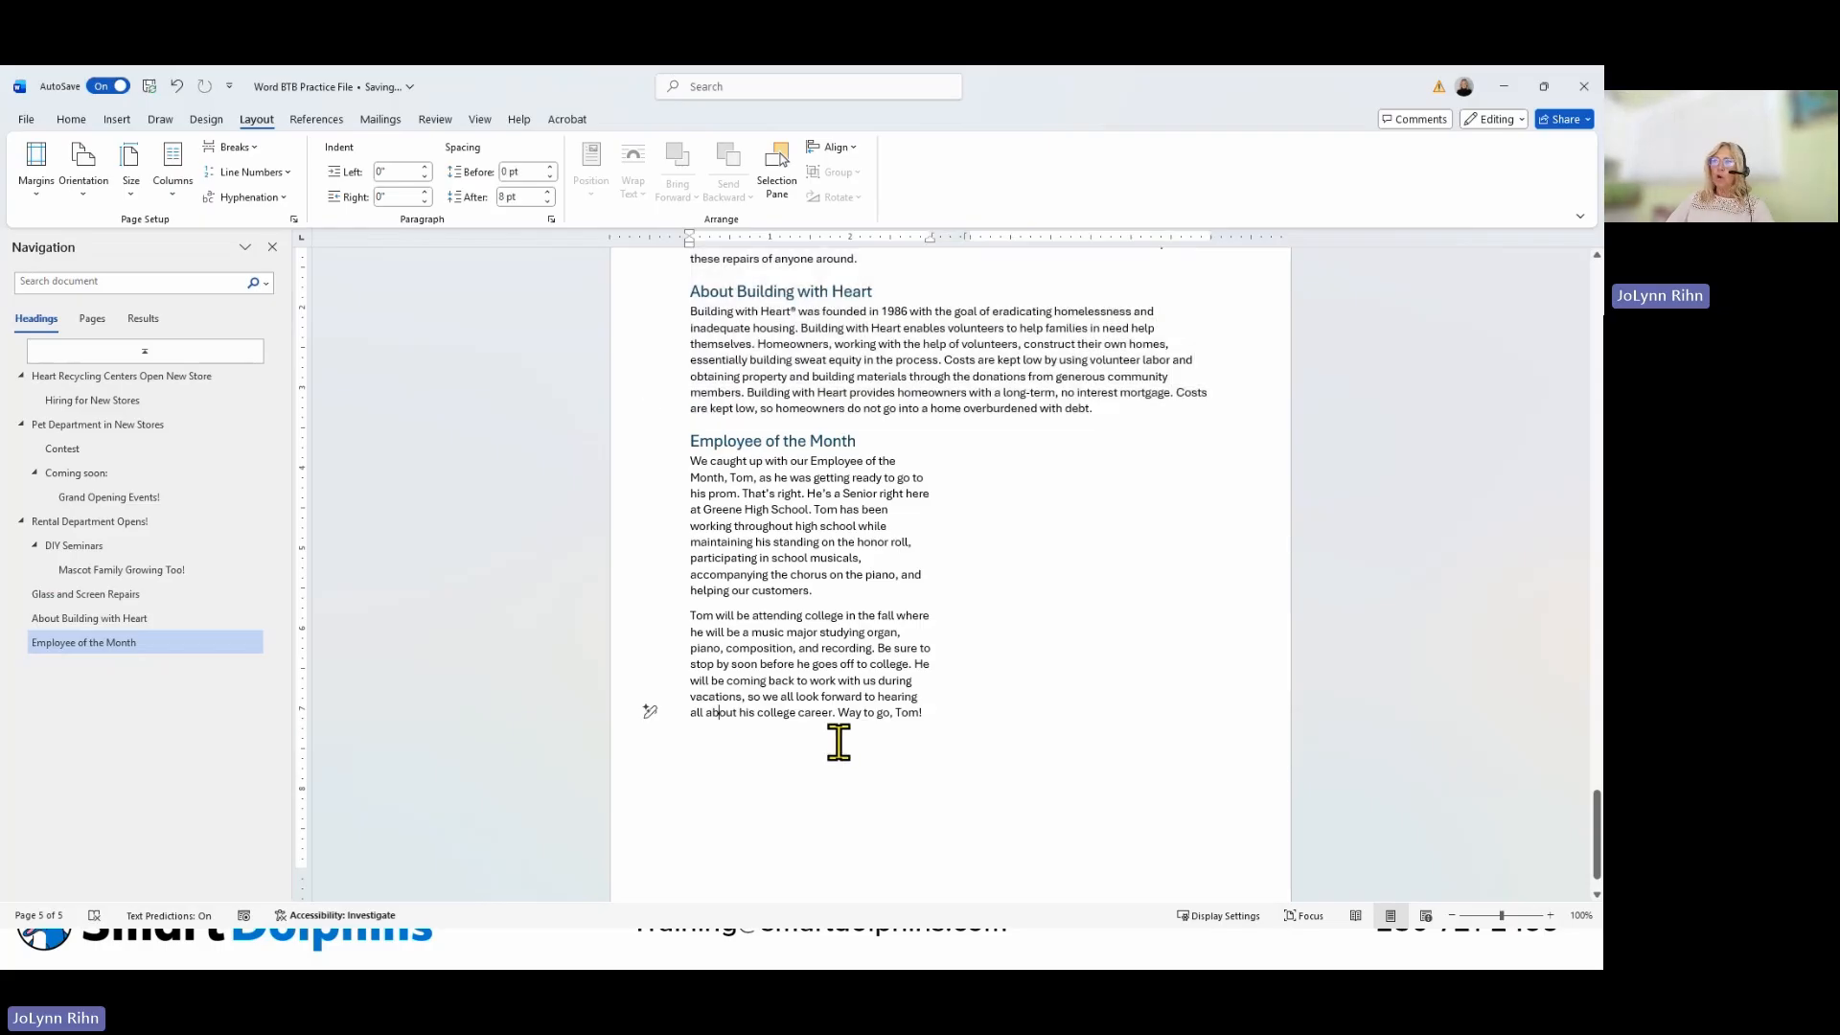
key(ctrl+v)
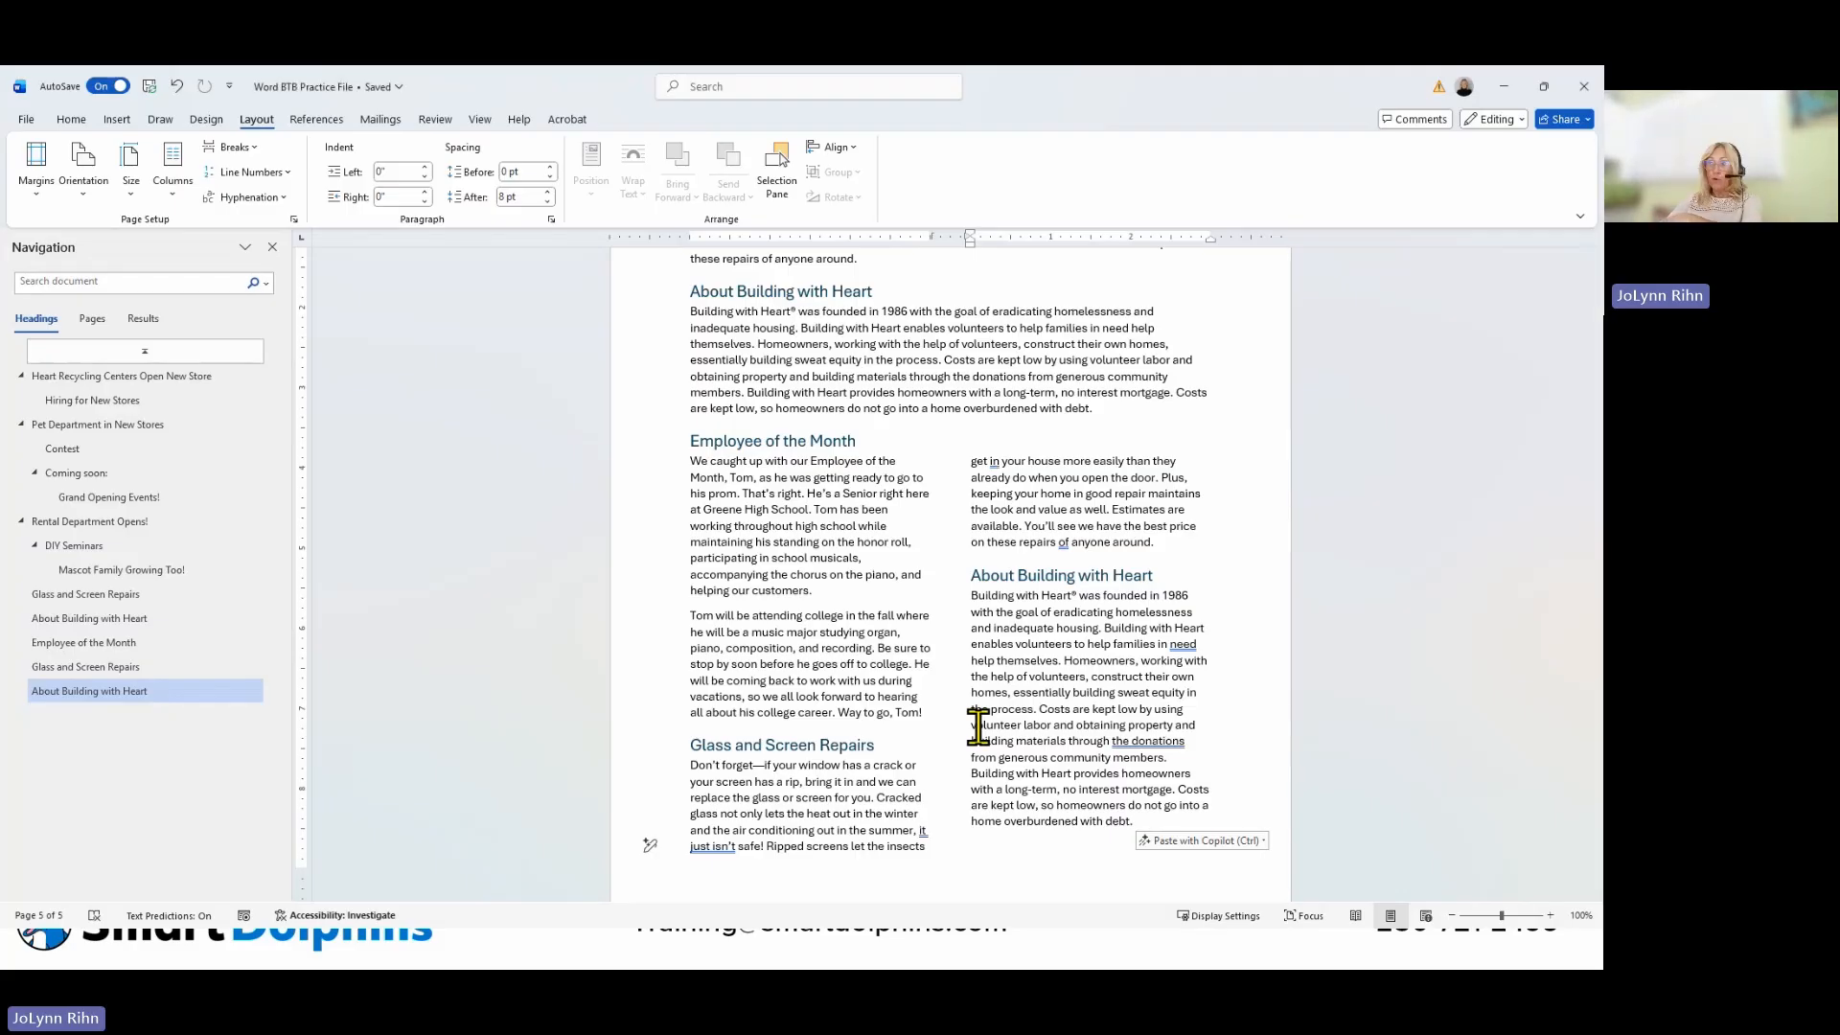
click(692, 744)
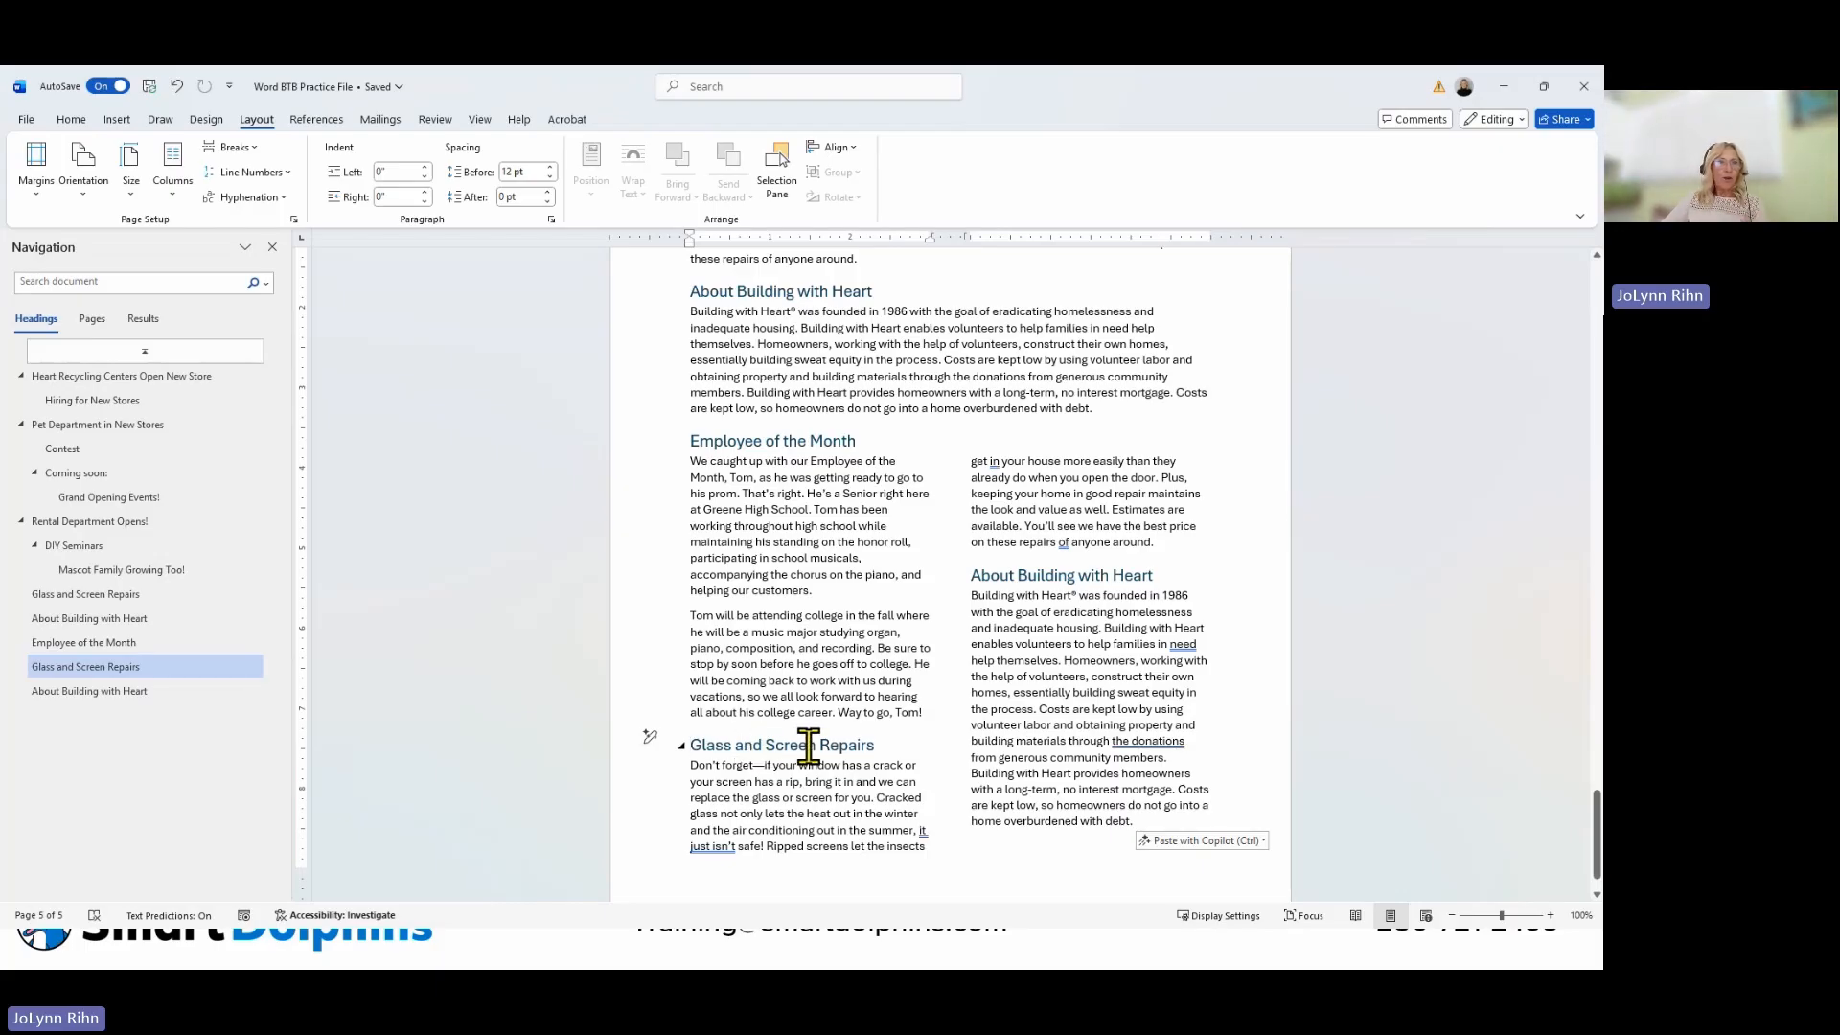
click(690, 615)
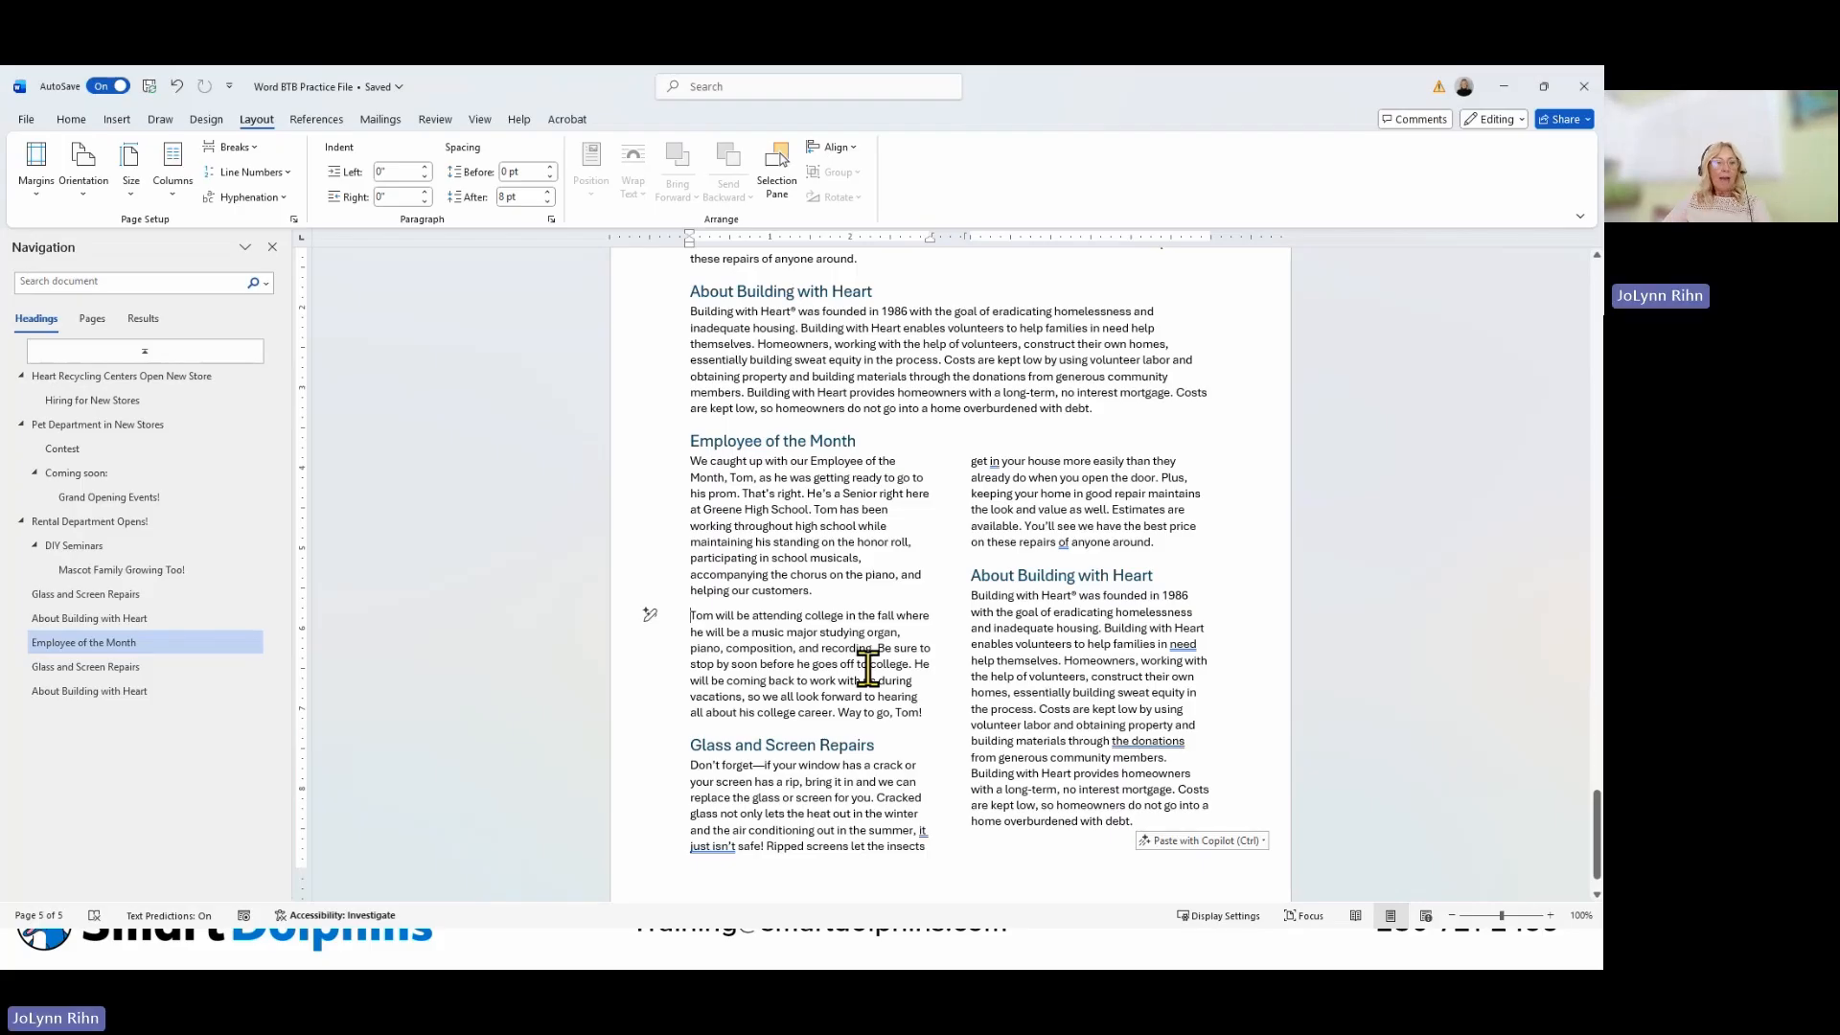
key(ctrl+z)
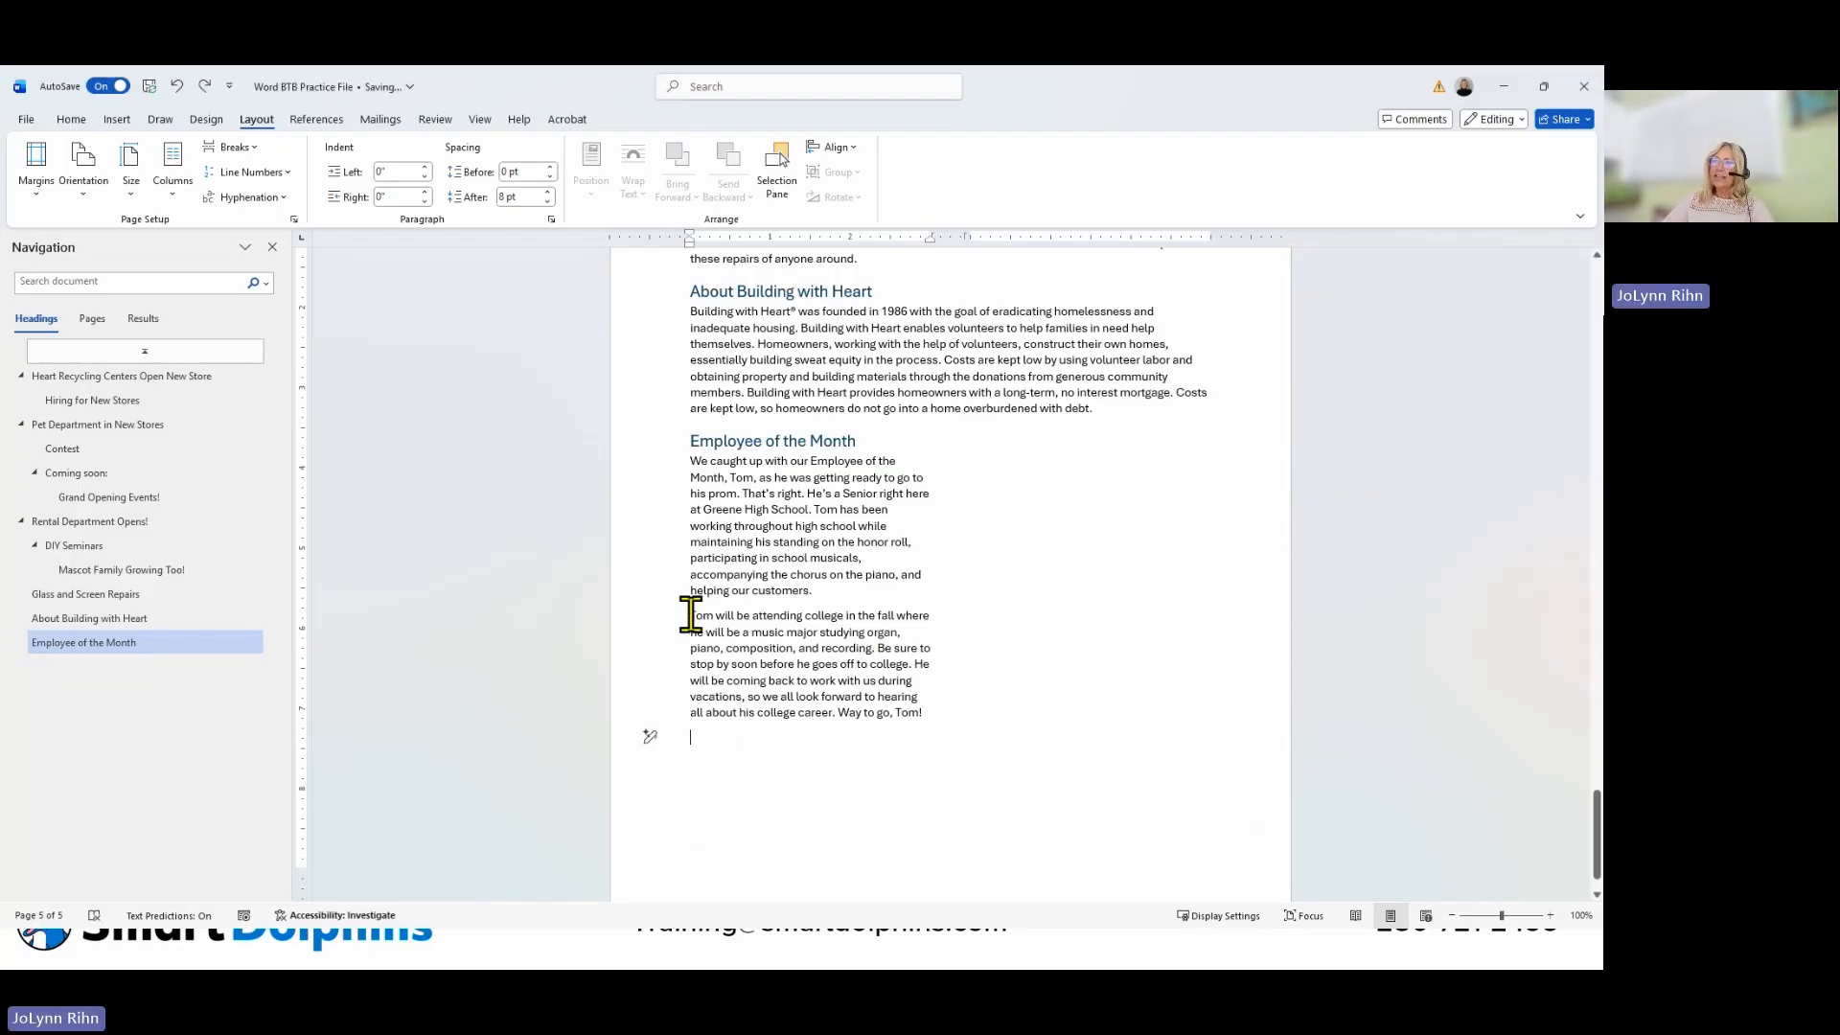
Insert a column break before the second paragraph under "Employee of the Month".
click(936, 710)
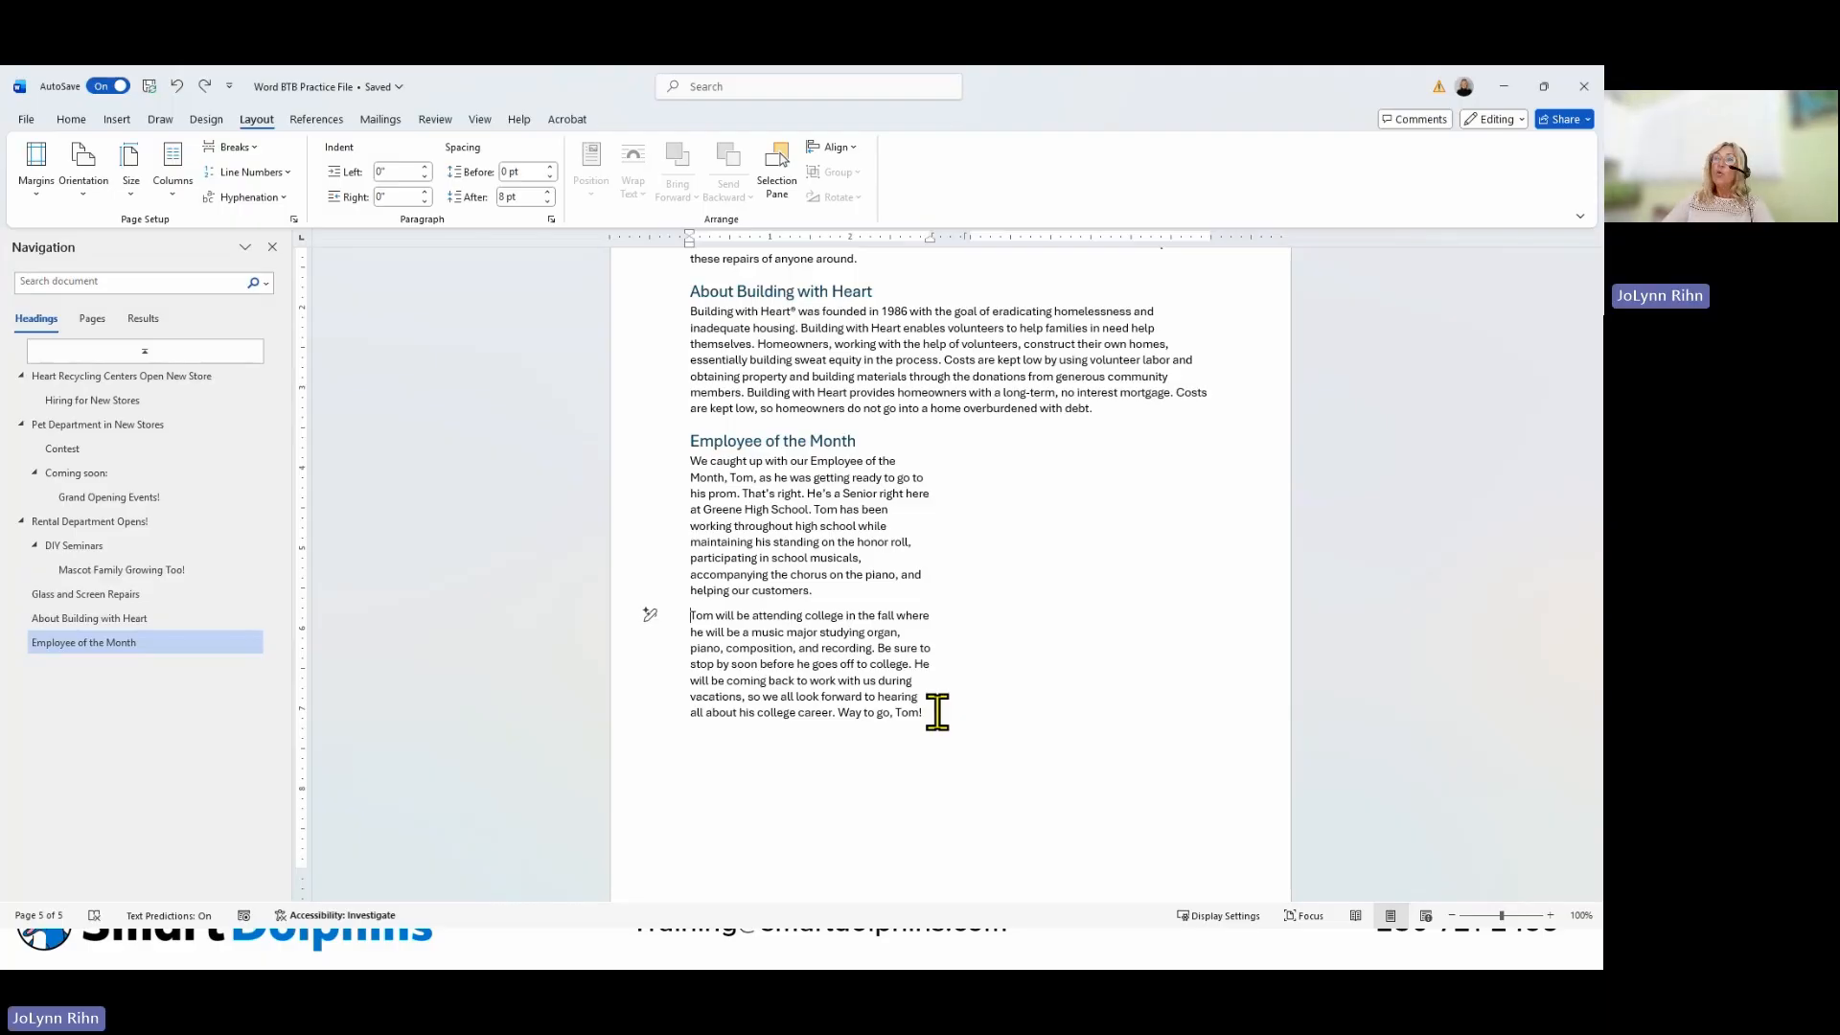
click(249, 151)
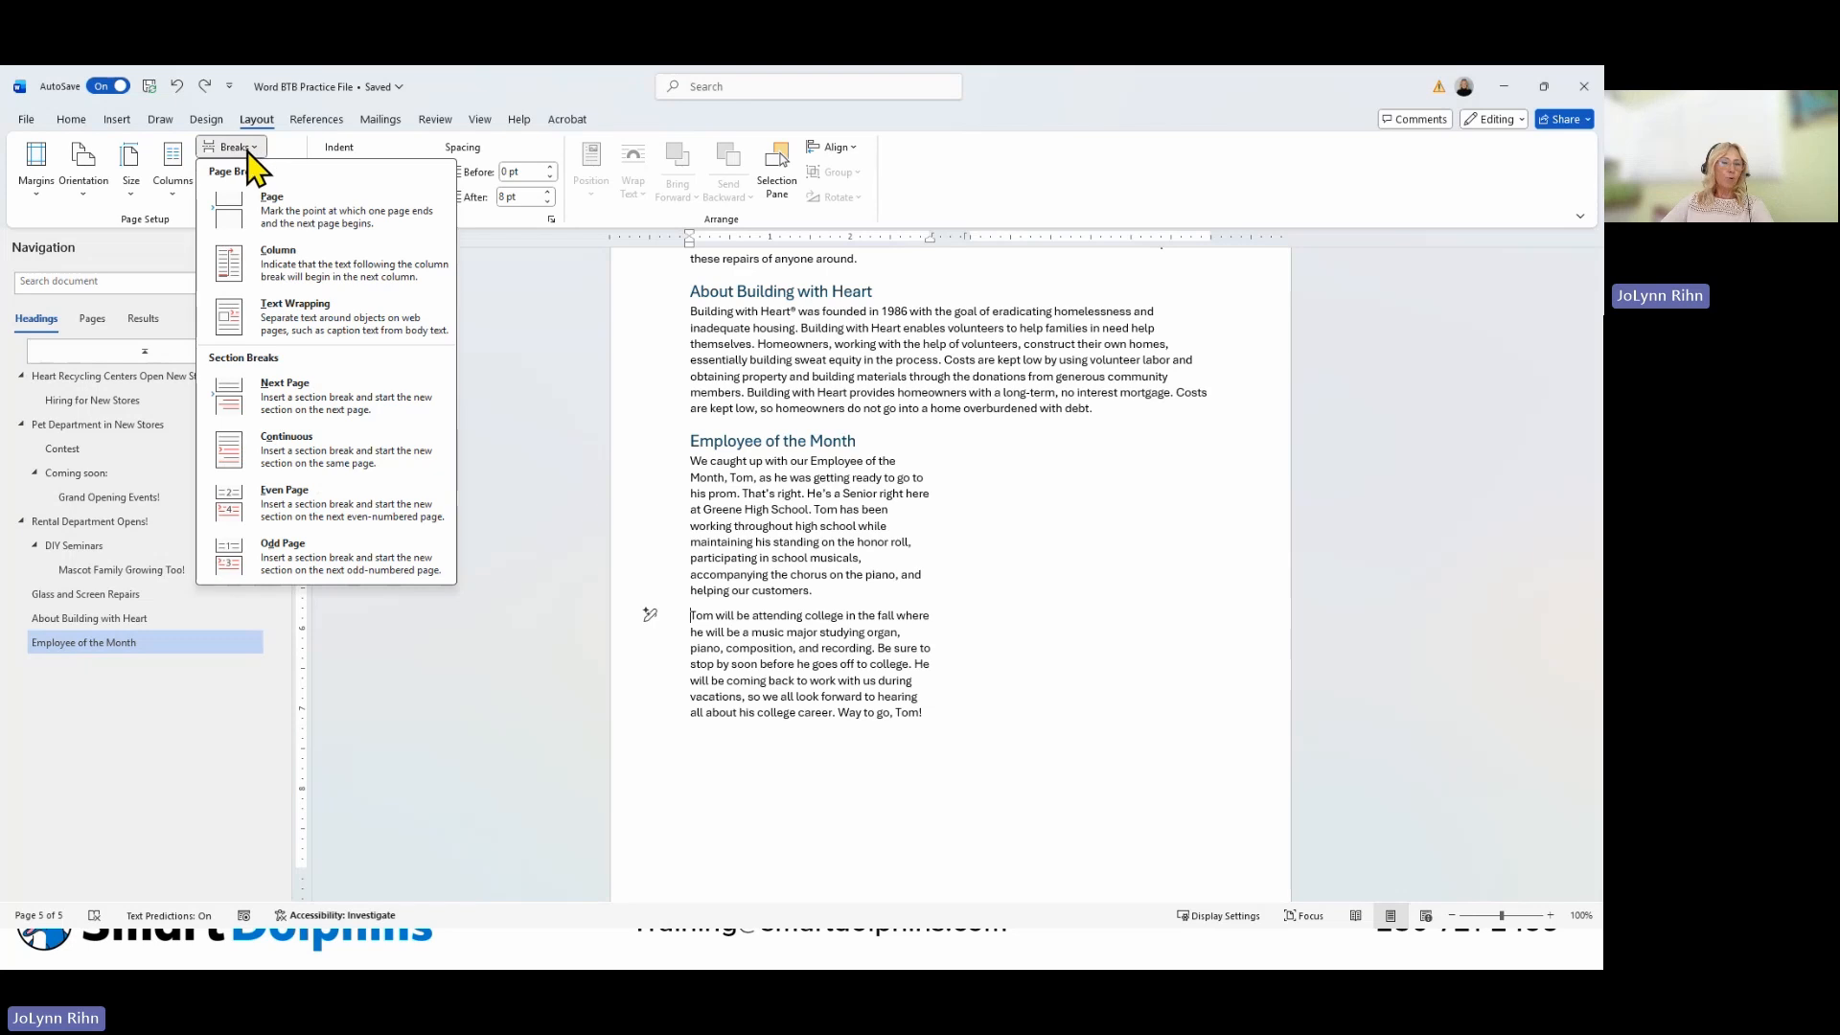
click(285, 273)
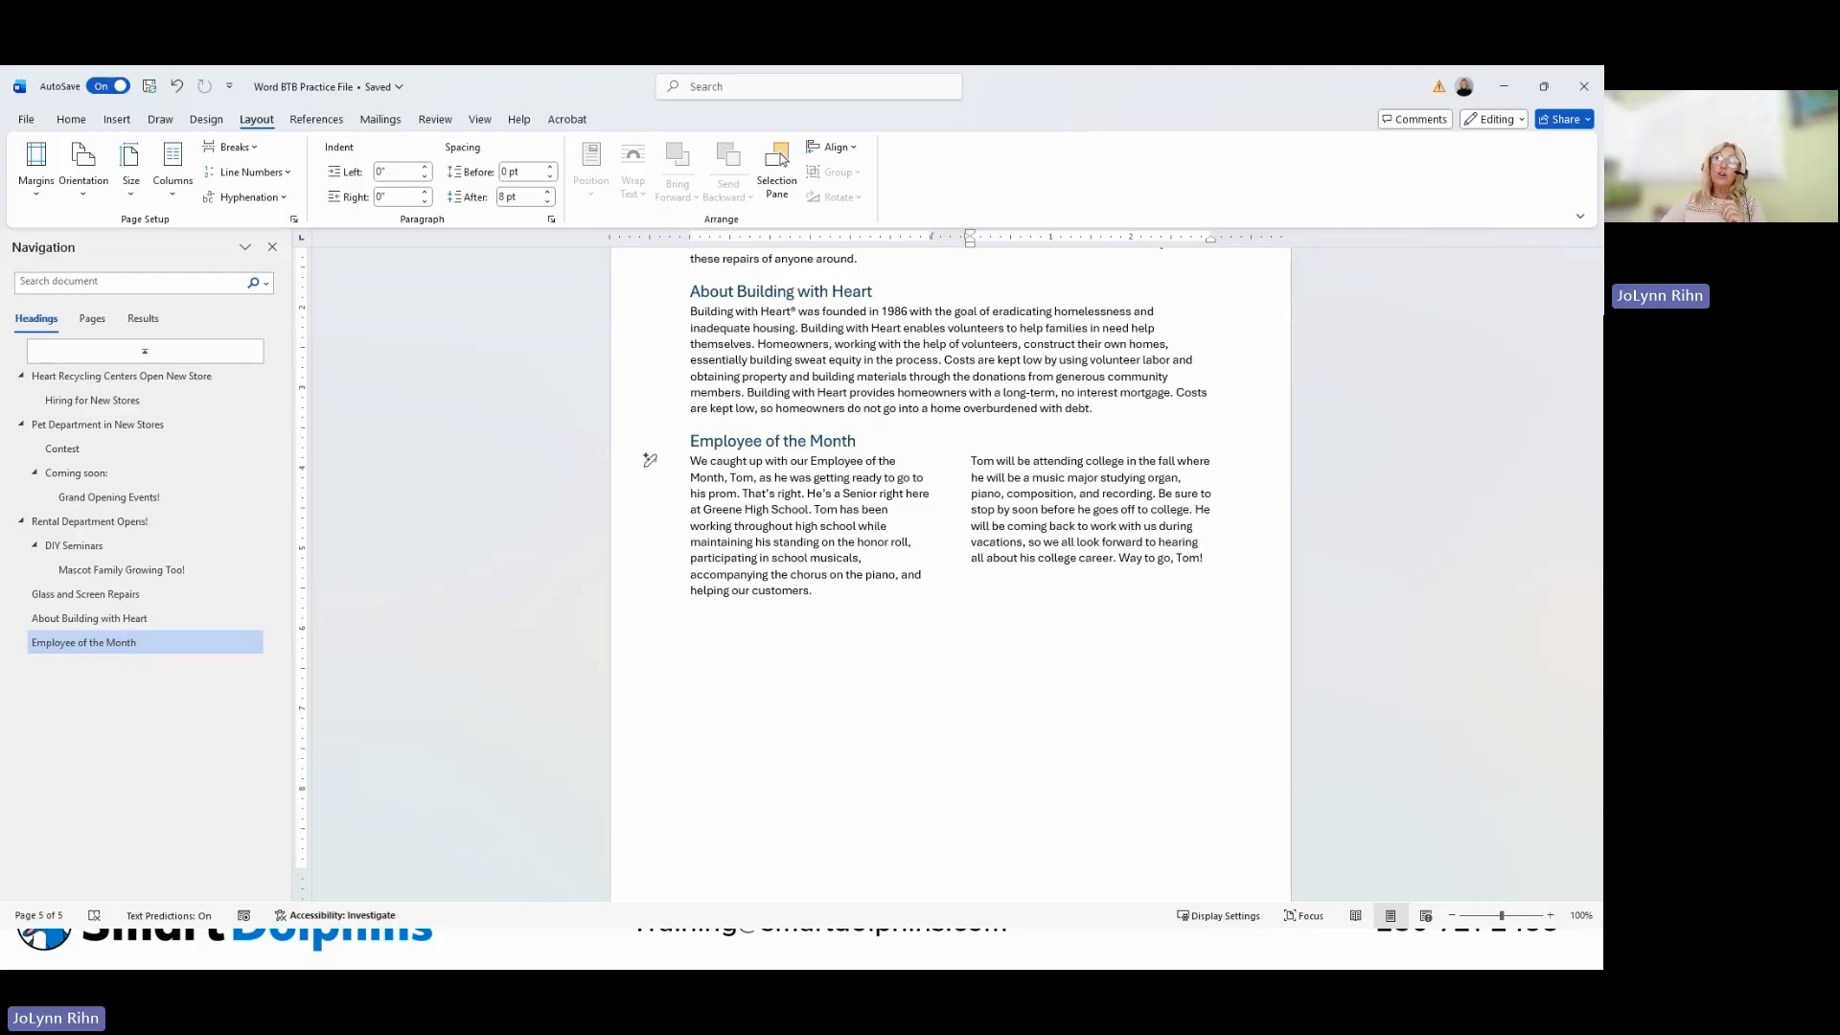
Insert the Facet cover page at the start of the newsletter and view it beside the first content page.
click(117, 119)
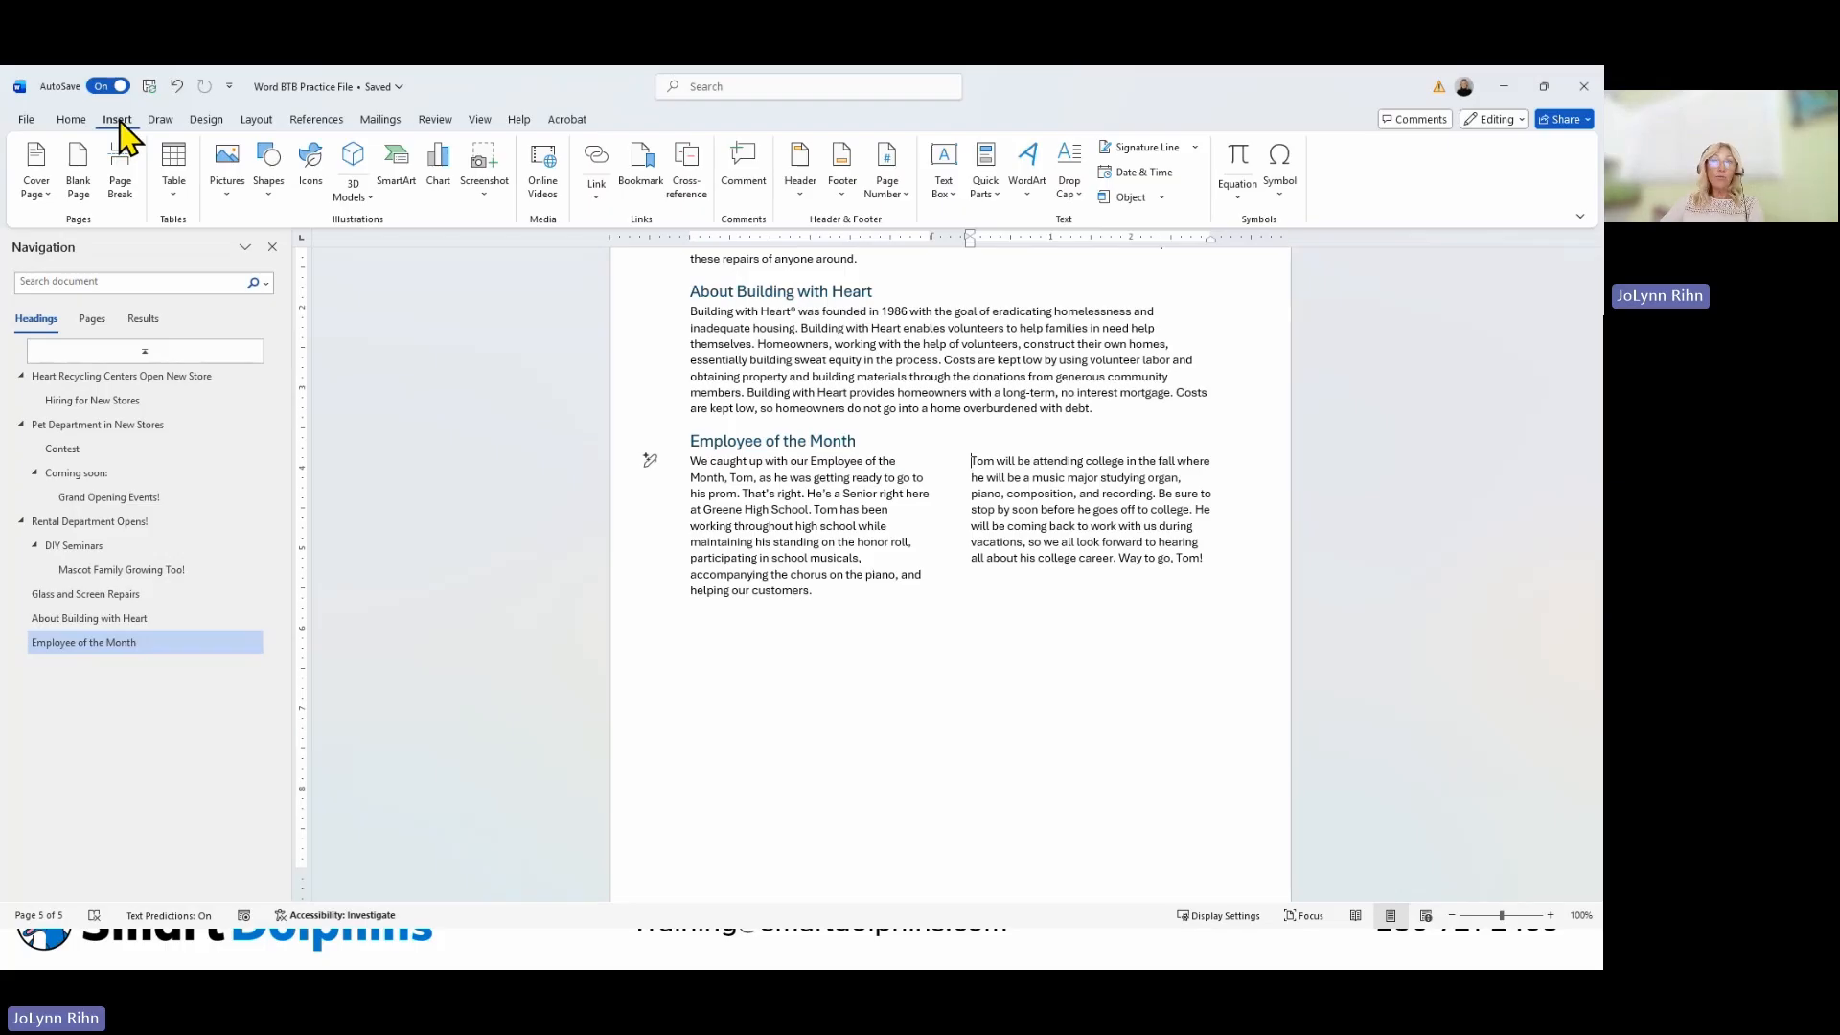
click(41, 198)
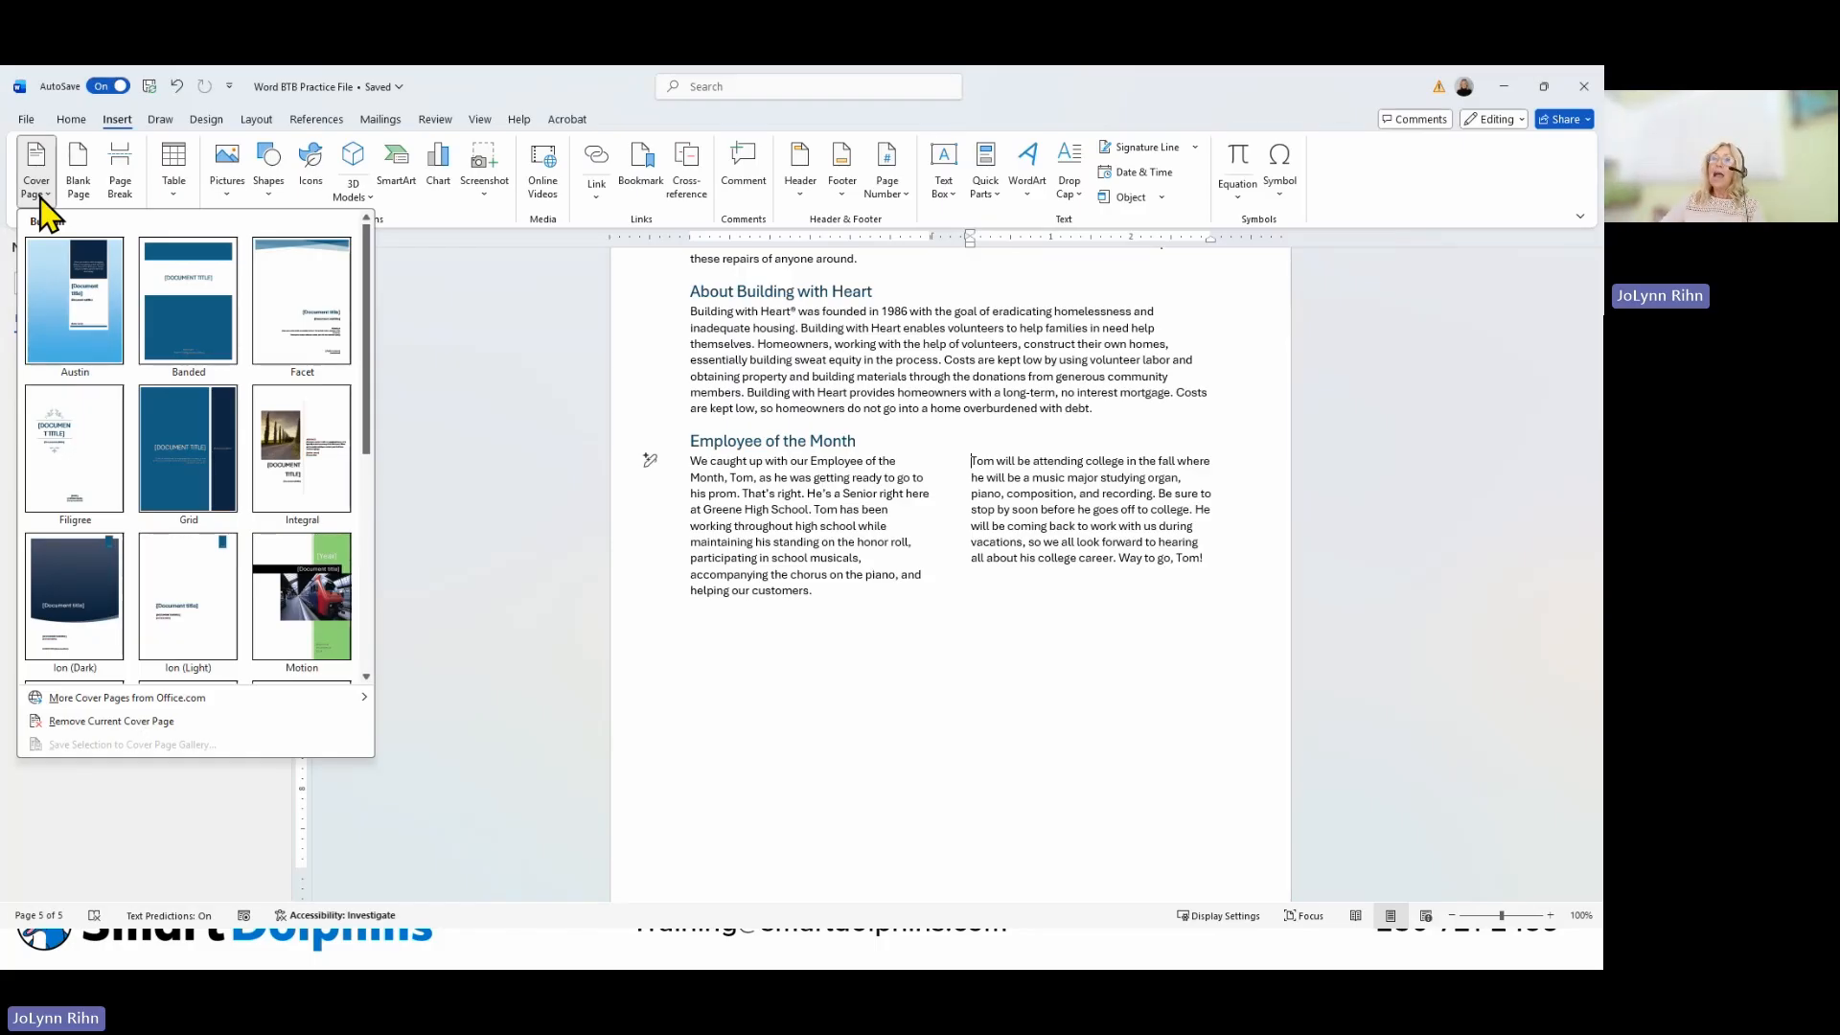
click(304, 331)
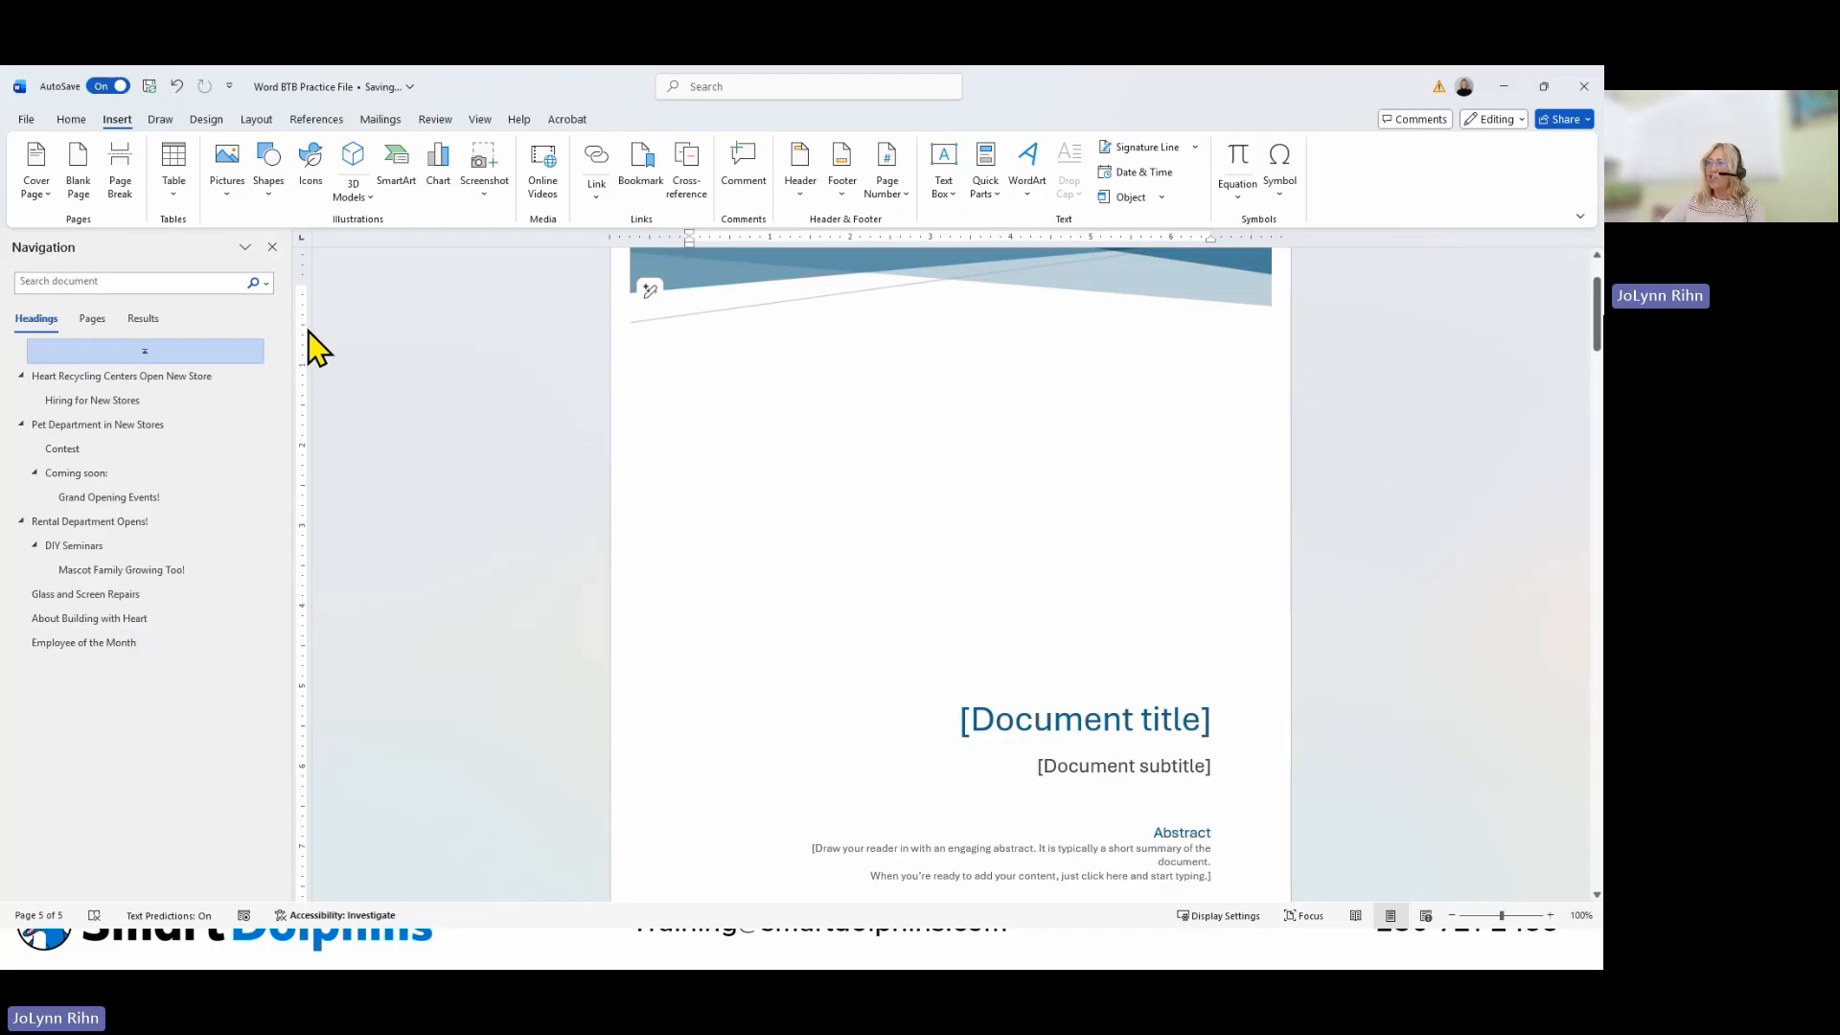
click(1452, 916)
click(1452, 915)
click(1452, 915)
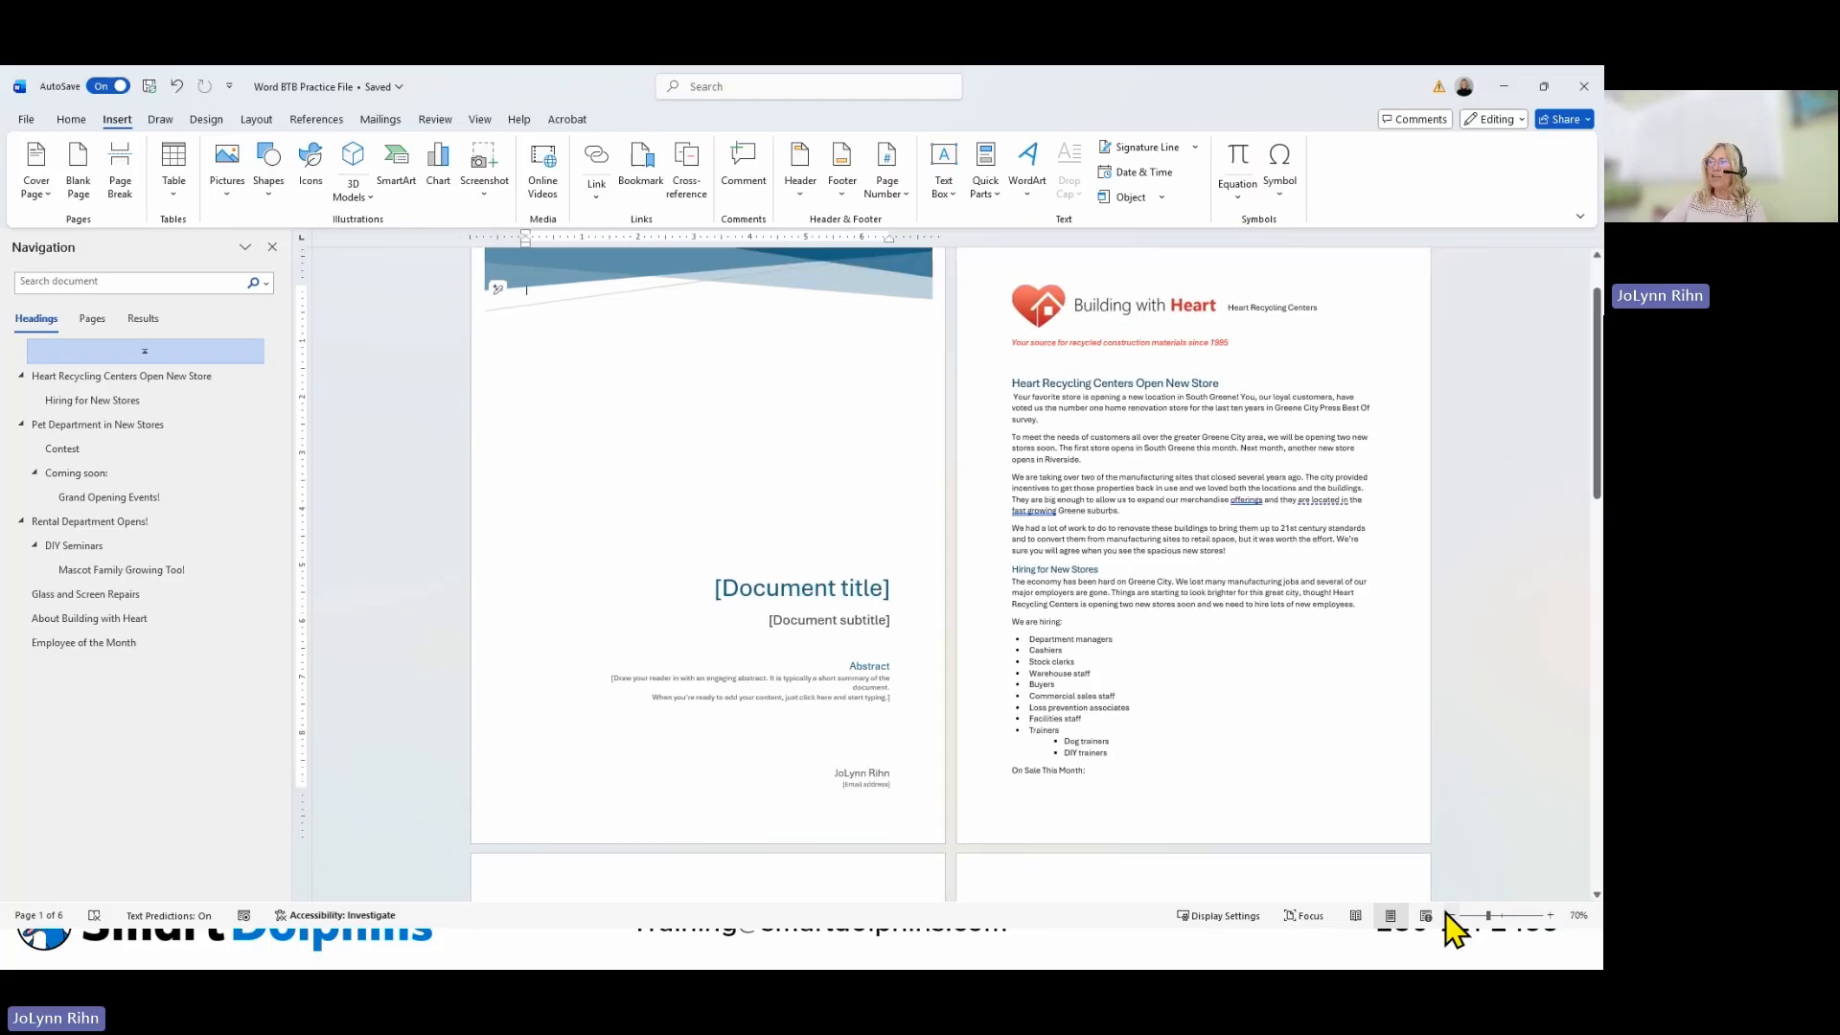
scroll(666, 452, up, 1)
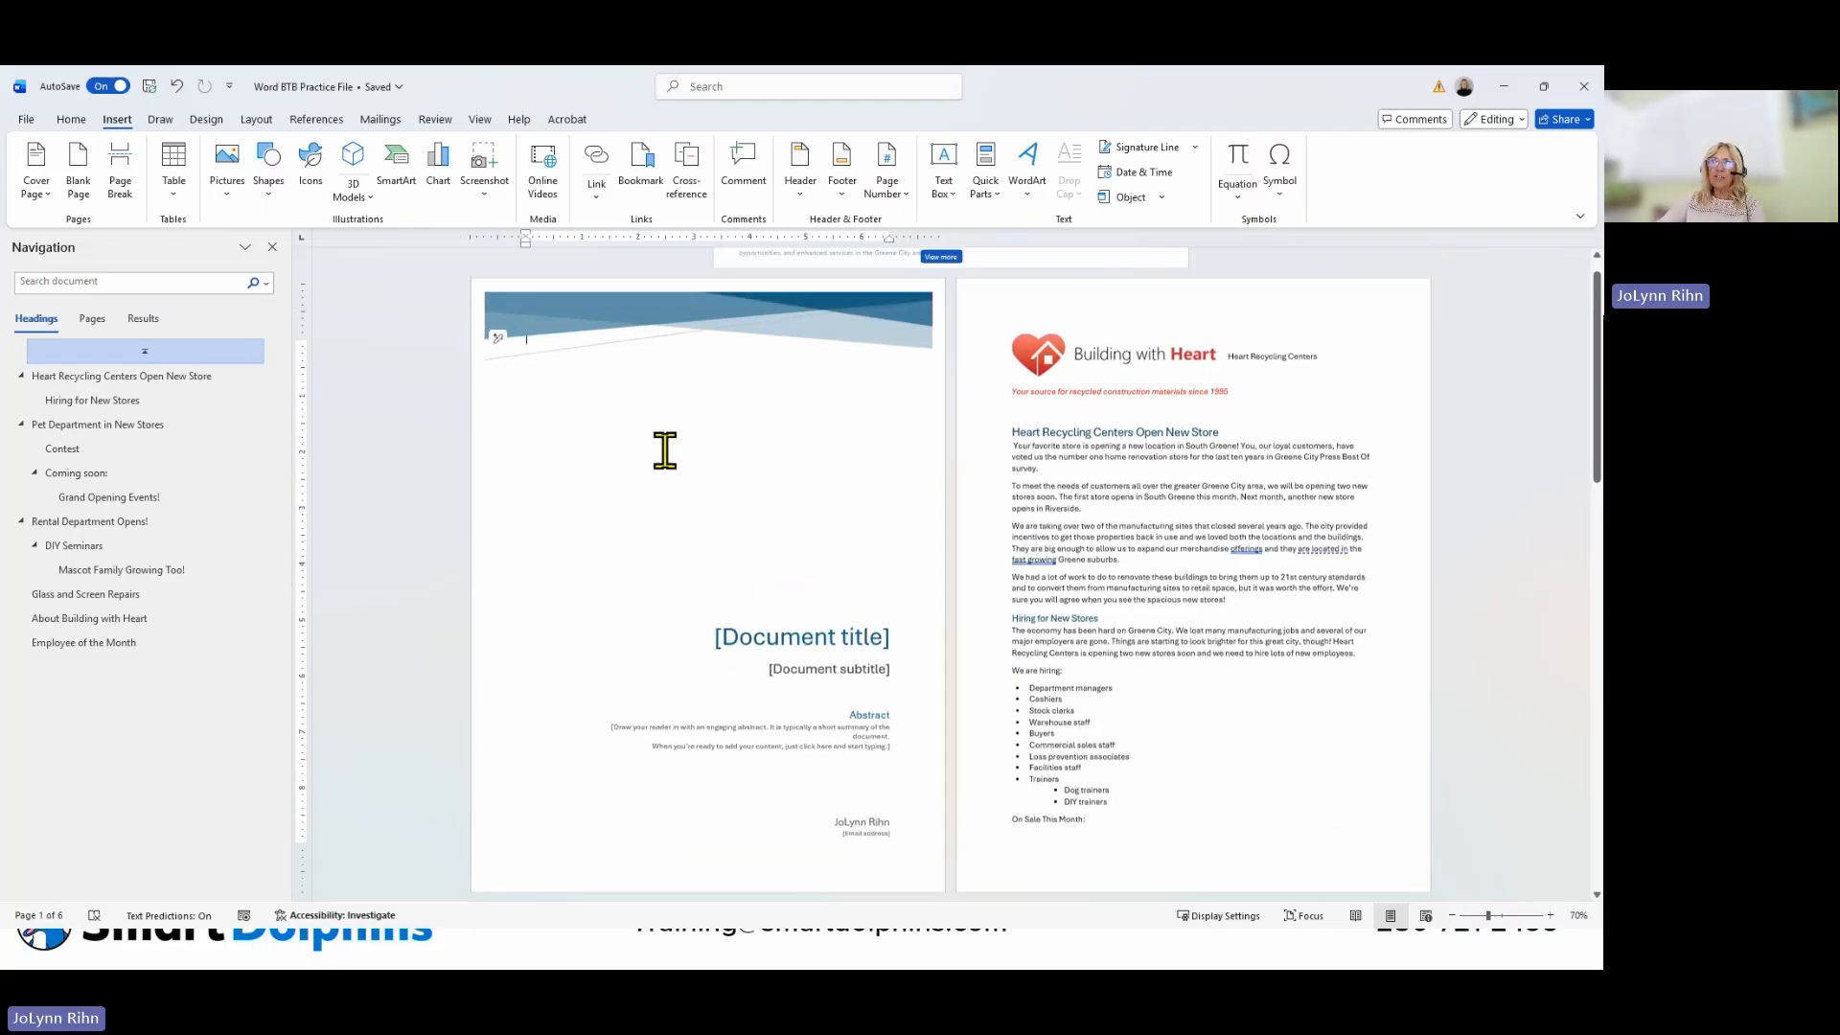
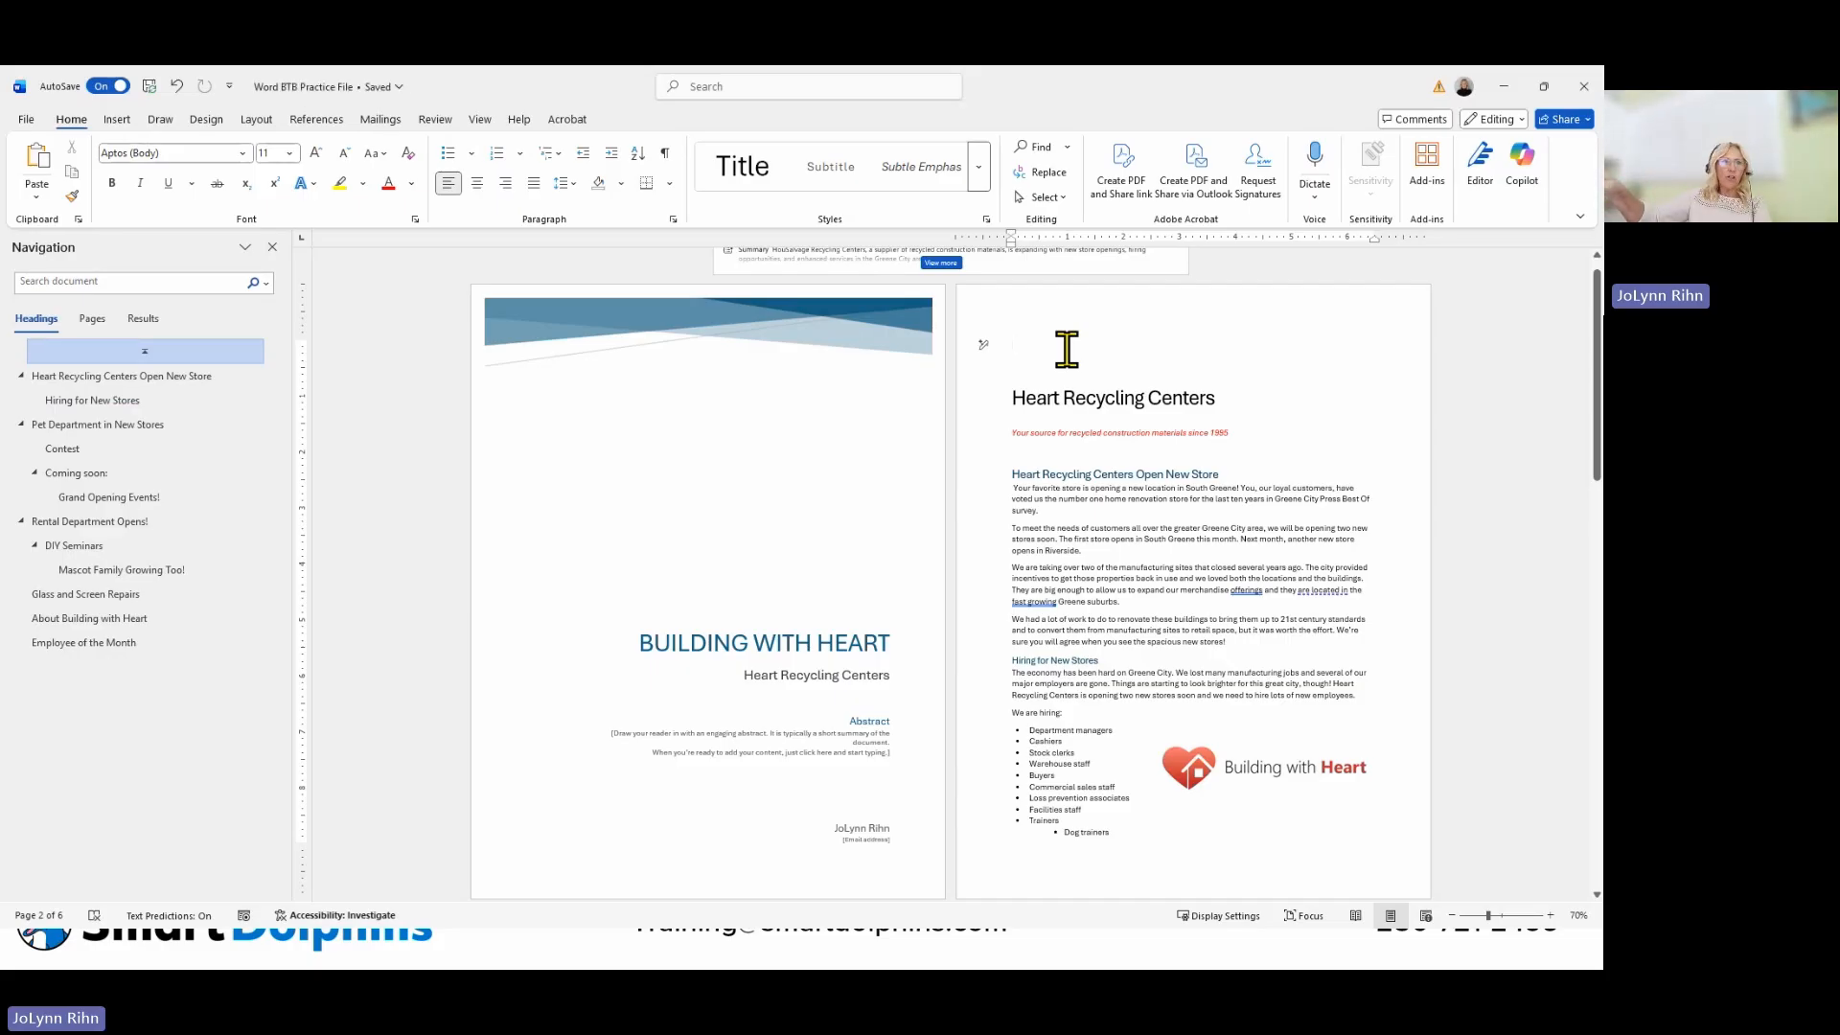
Undo the blank line added above the "Heart Recycling Centers" title and insert the Automatic Table 2 table of contents there.
key(ctrl+z)
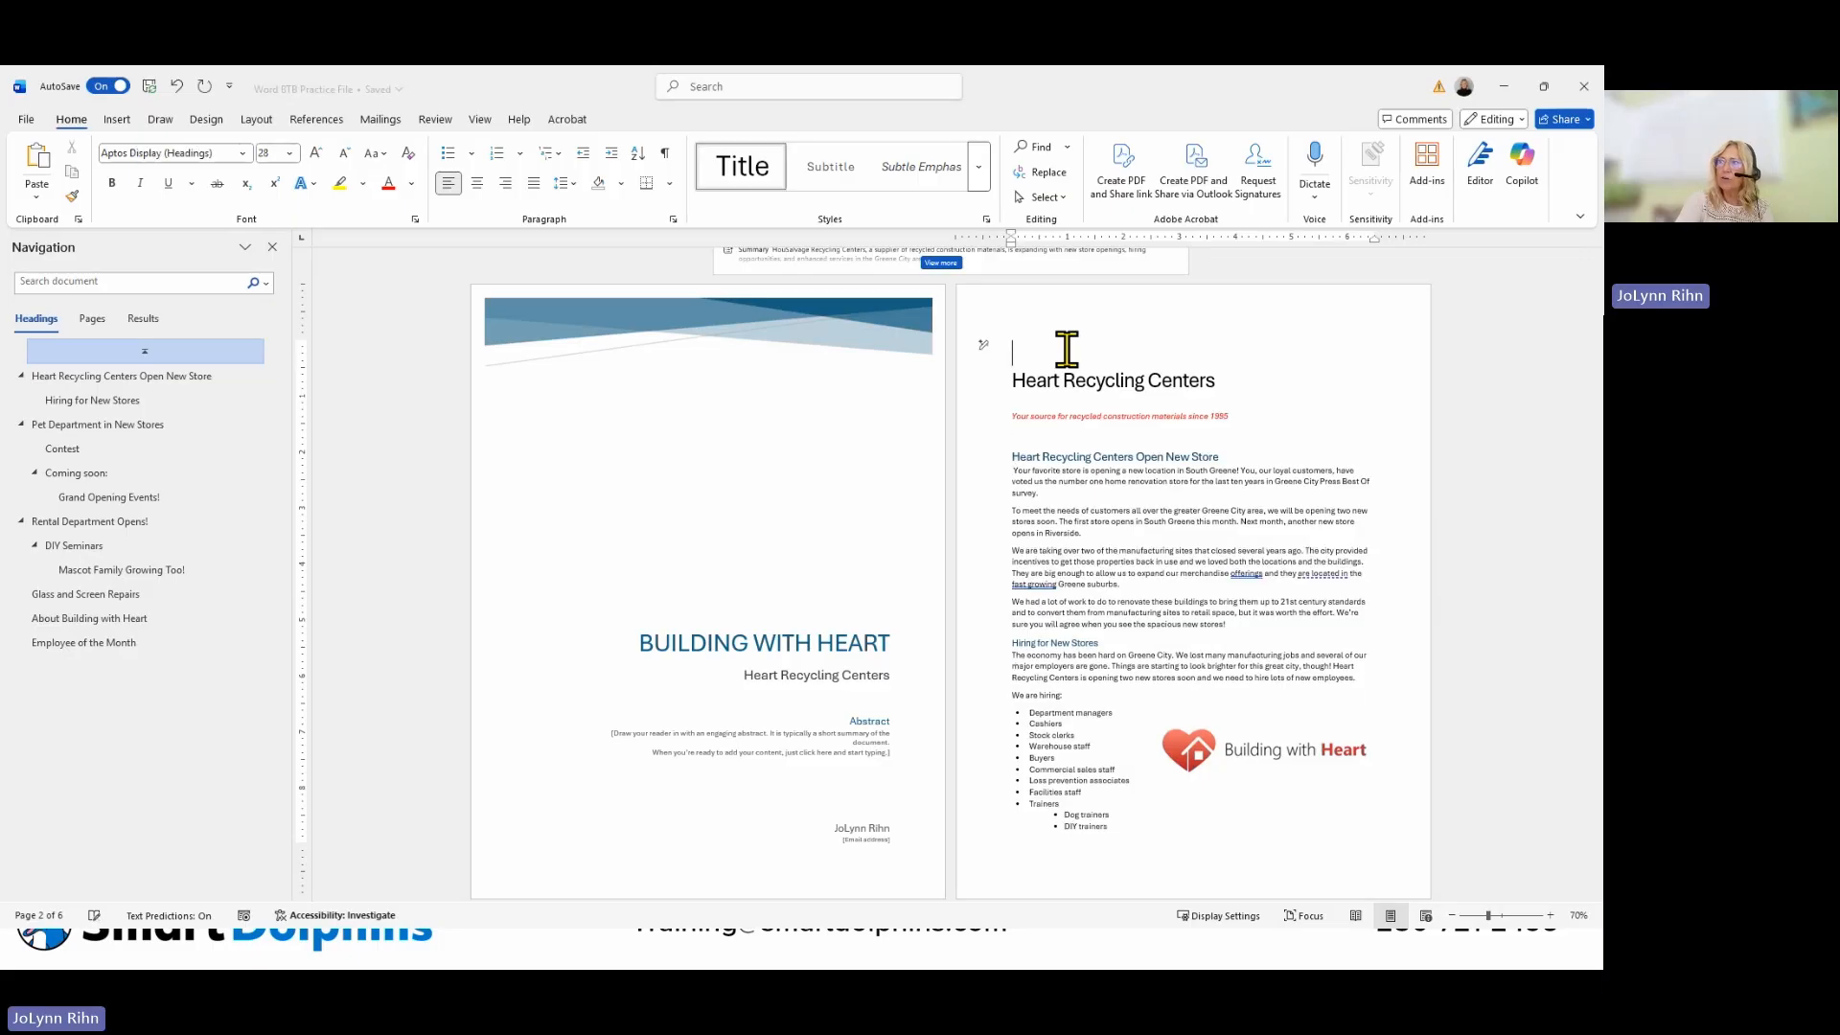
key(ctrl+z)
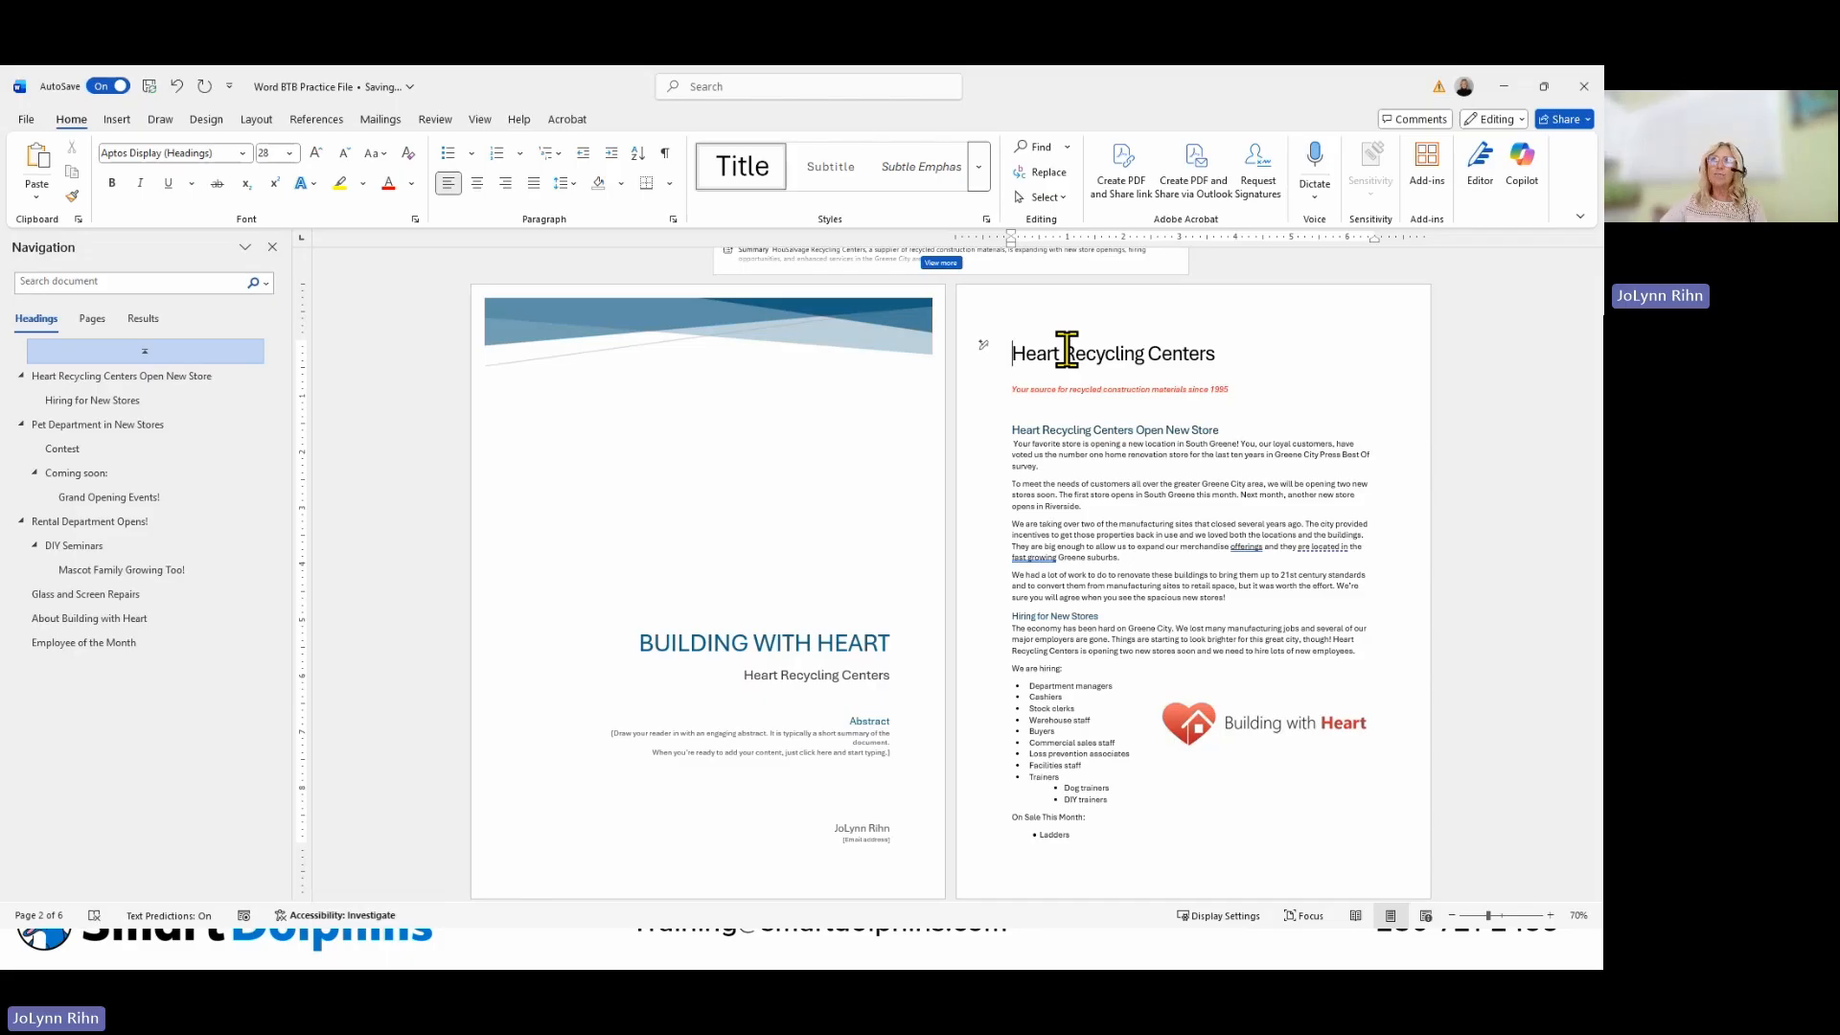
click(322, 120)
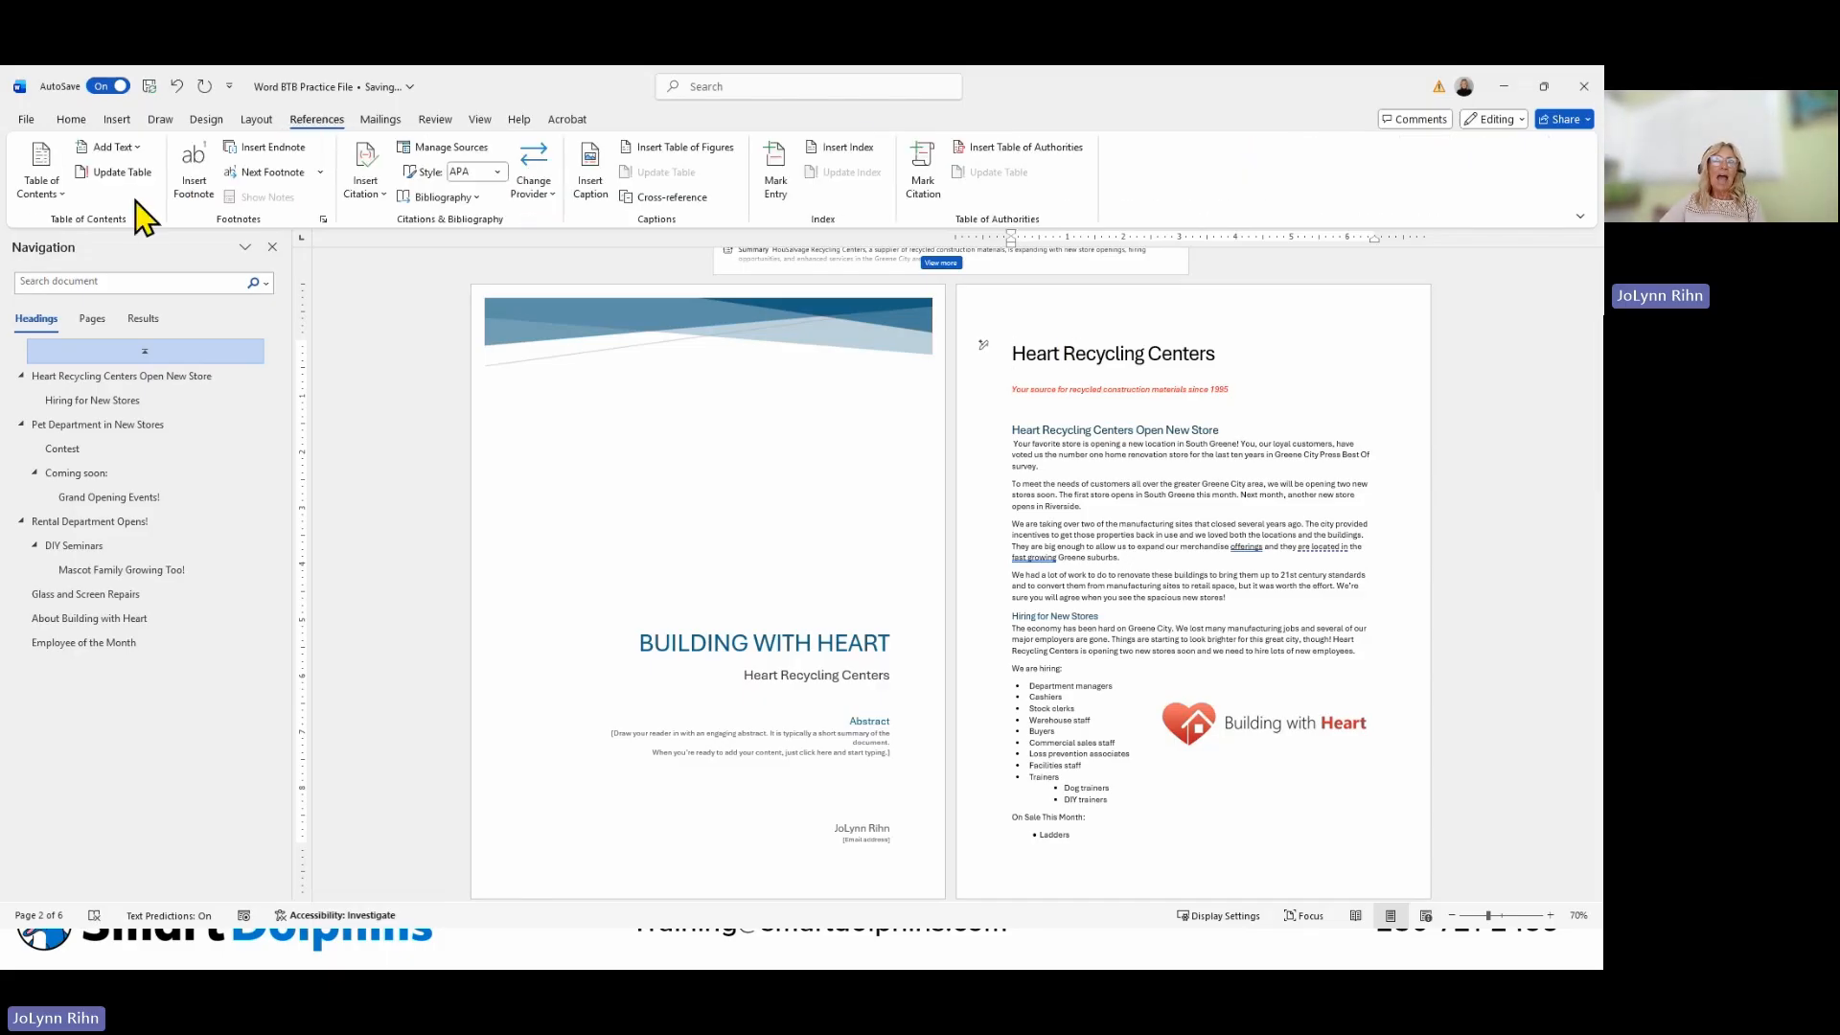
click(37, 192)
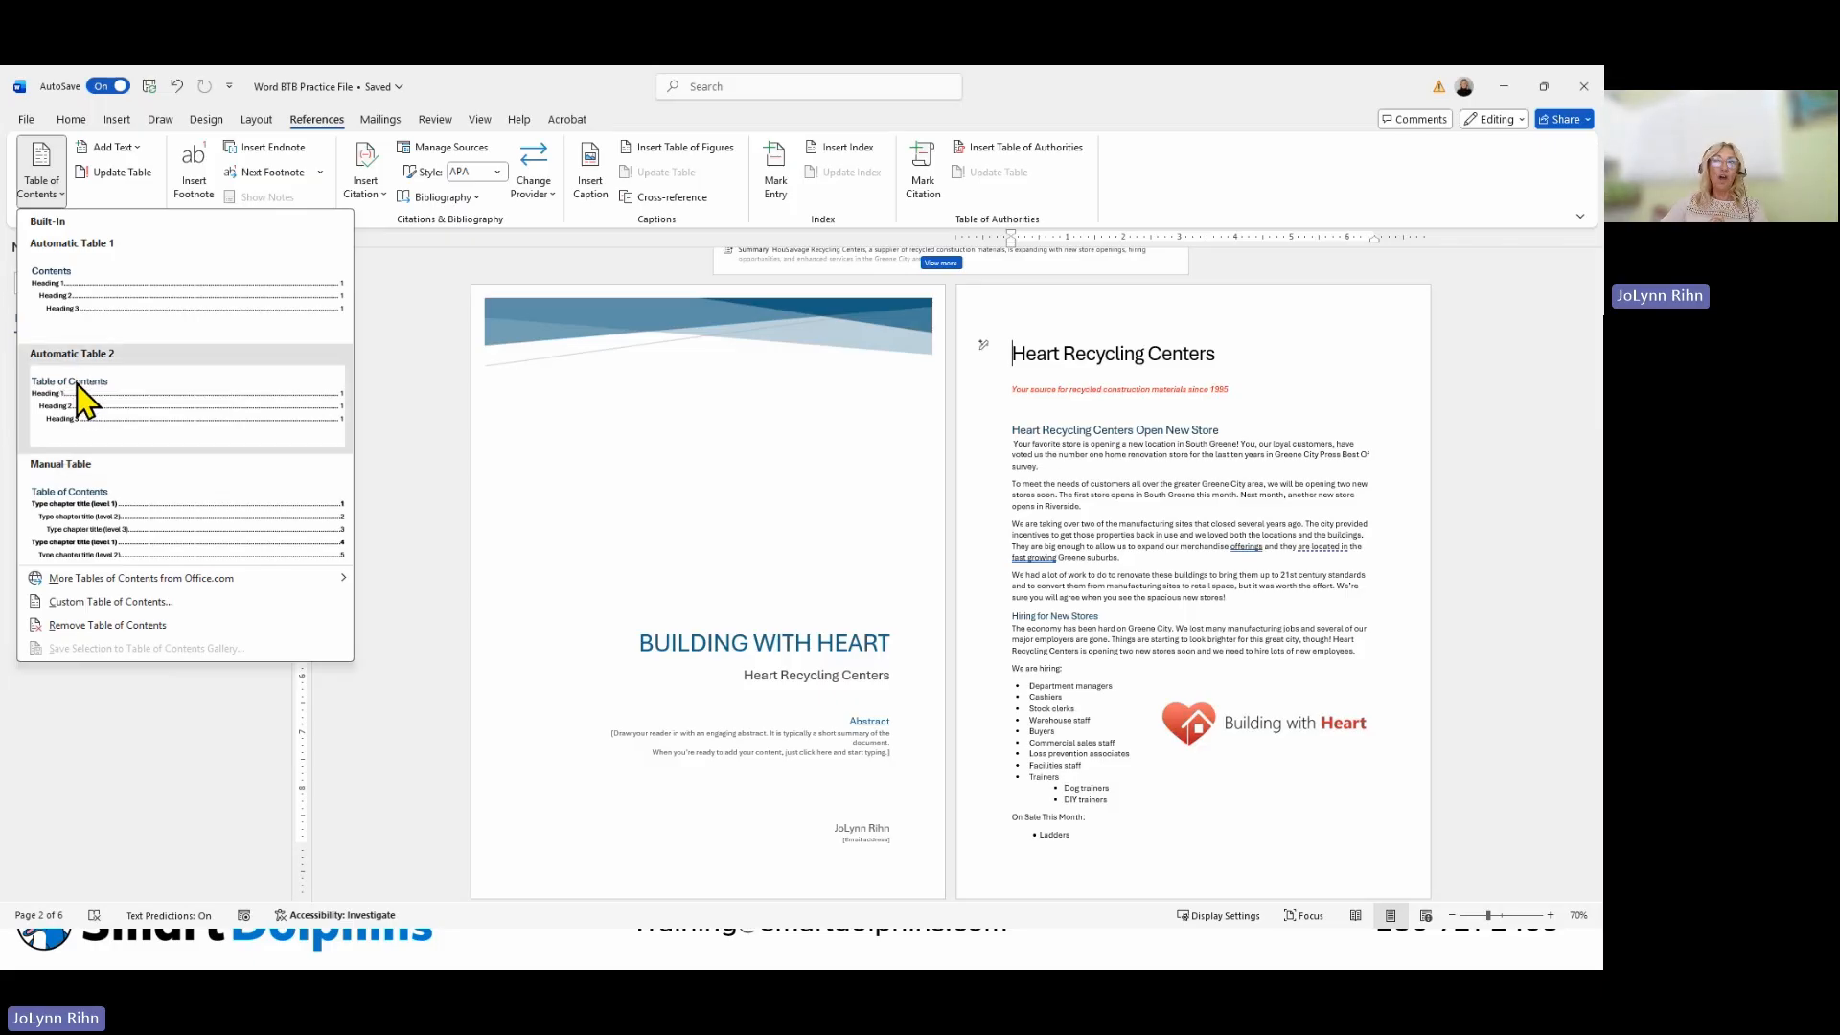
click(76, 384)
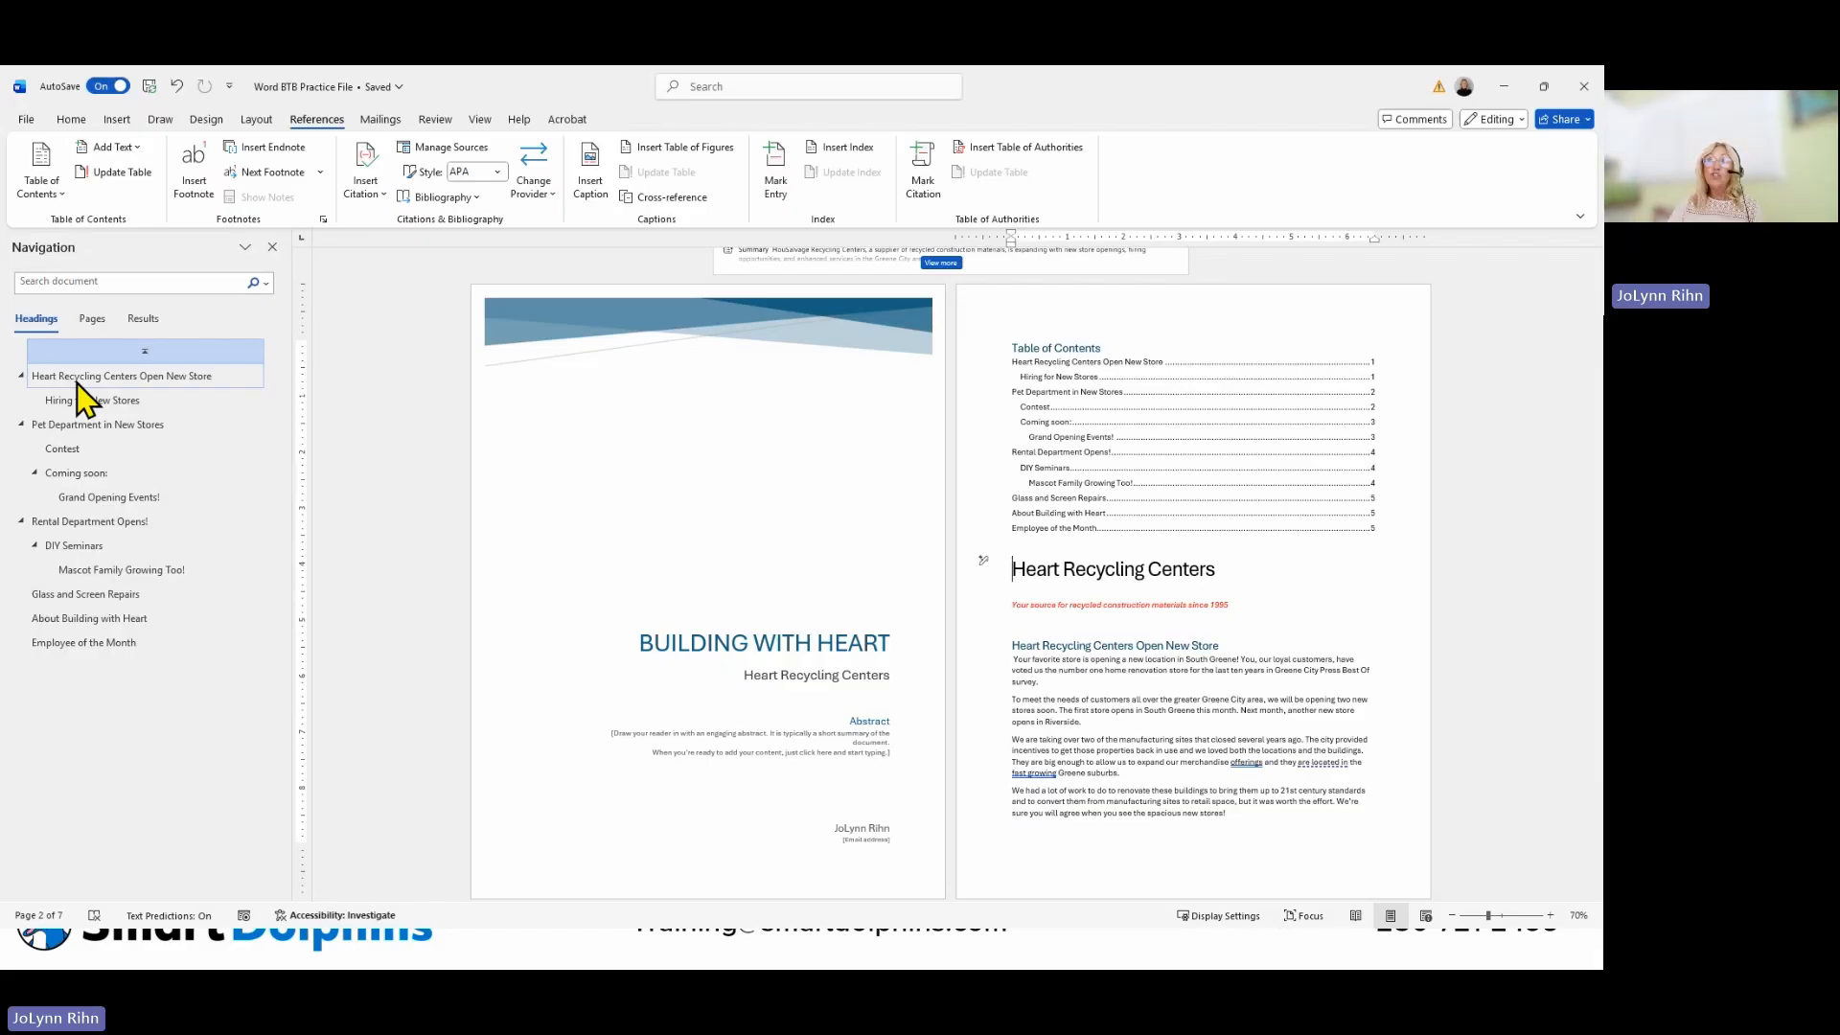
Insert an Odd Page section break between the table of contents and the "Heart Recycling Centers" title.
click(261, 120)
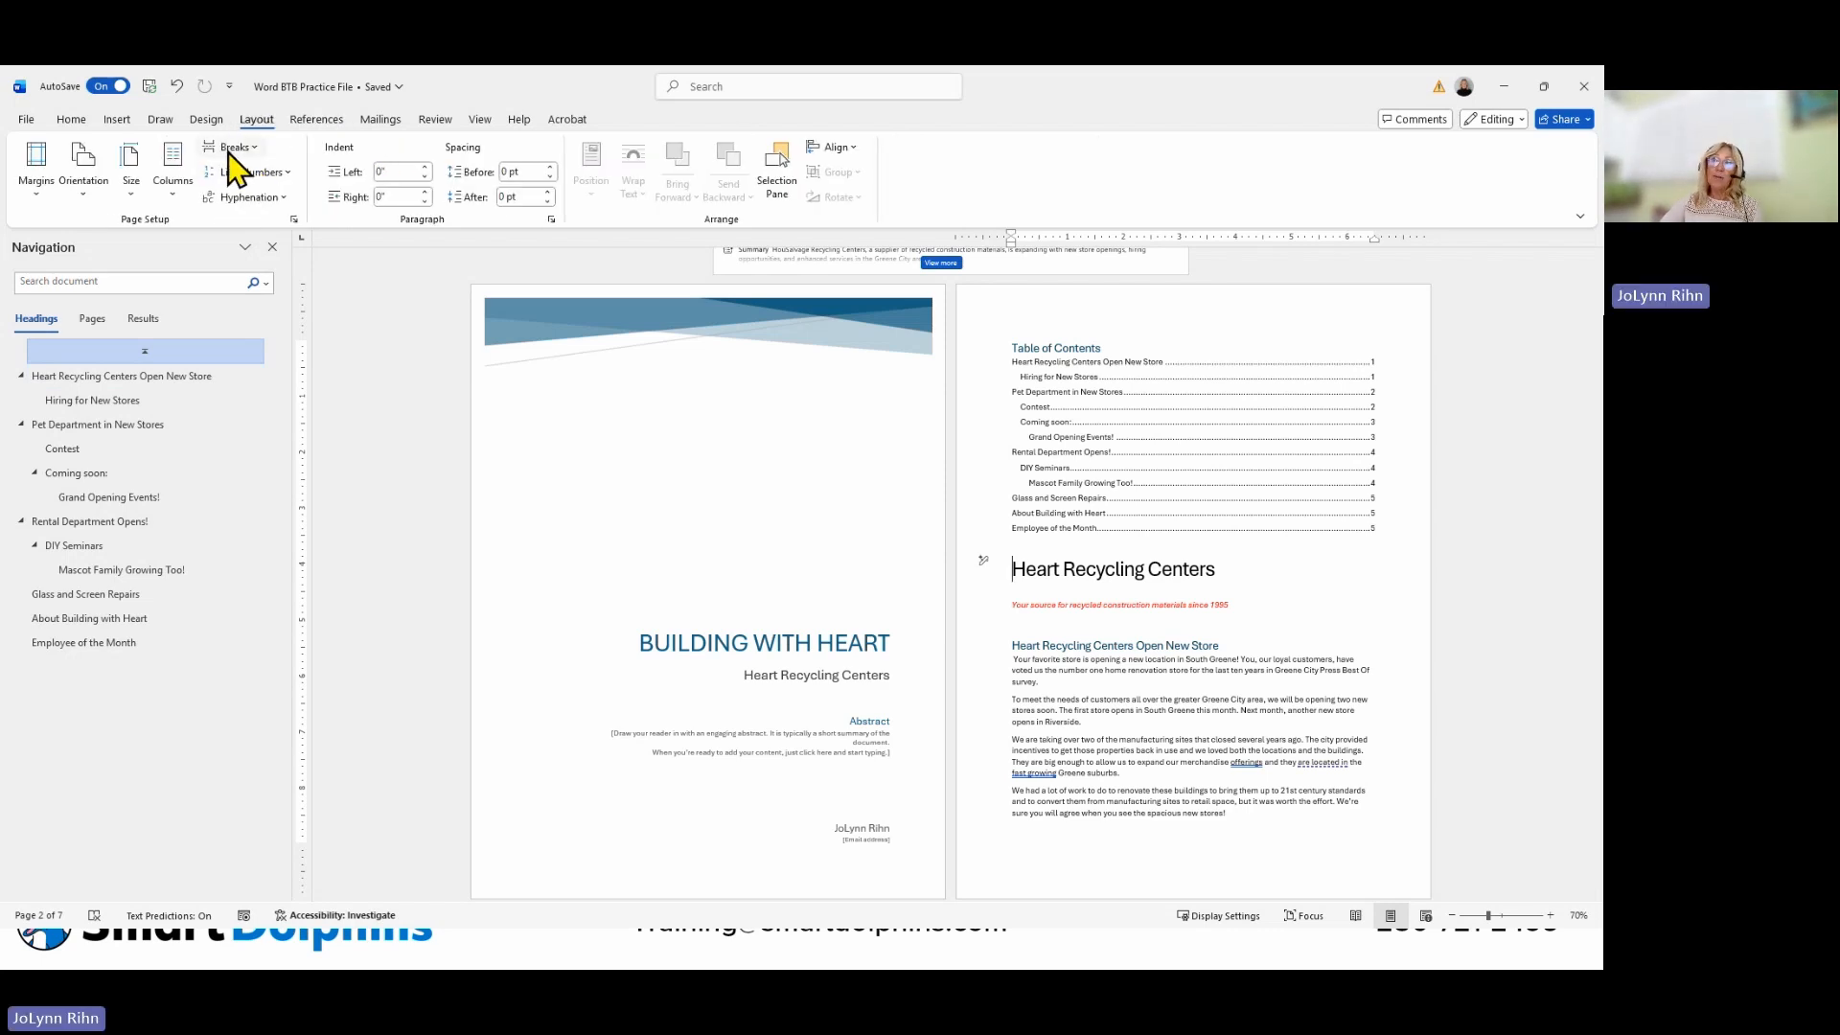
click(230, 149)
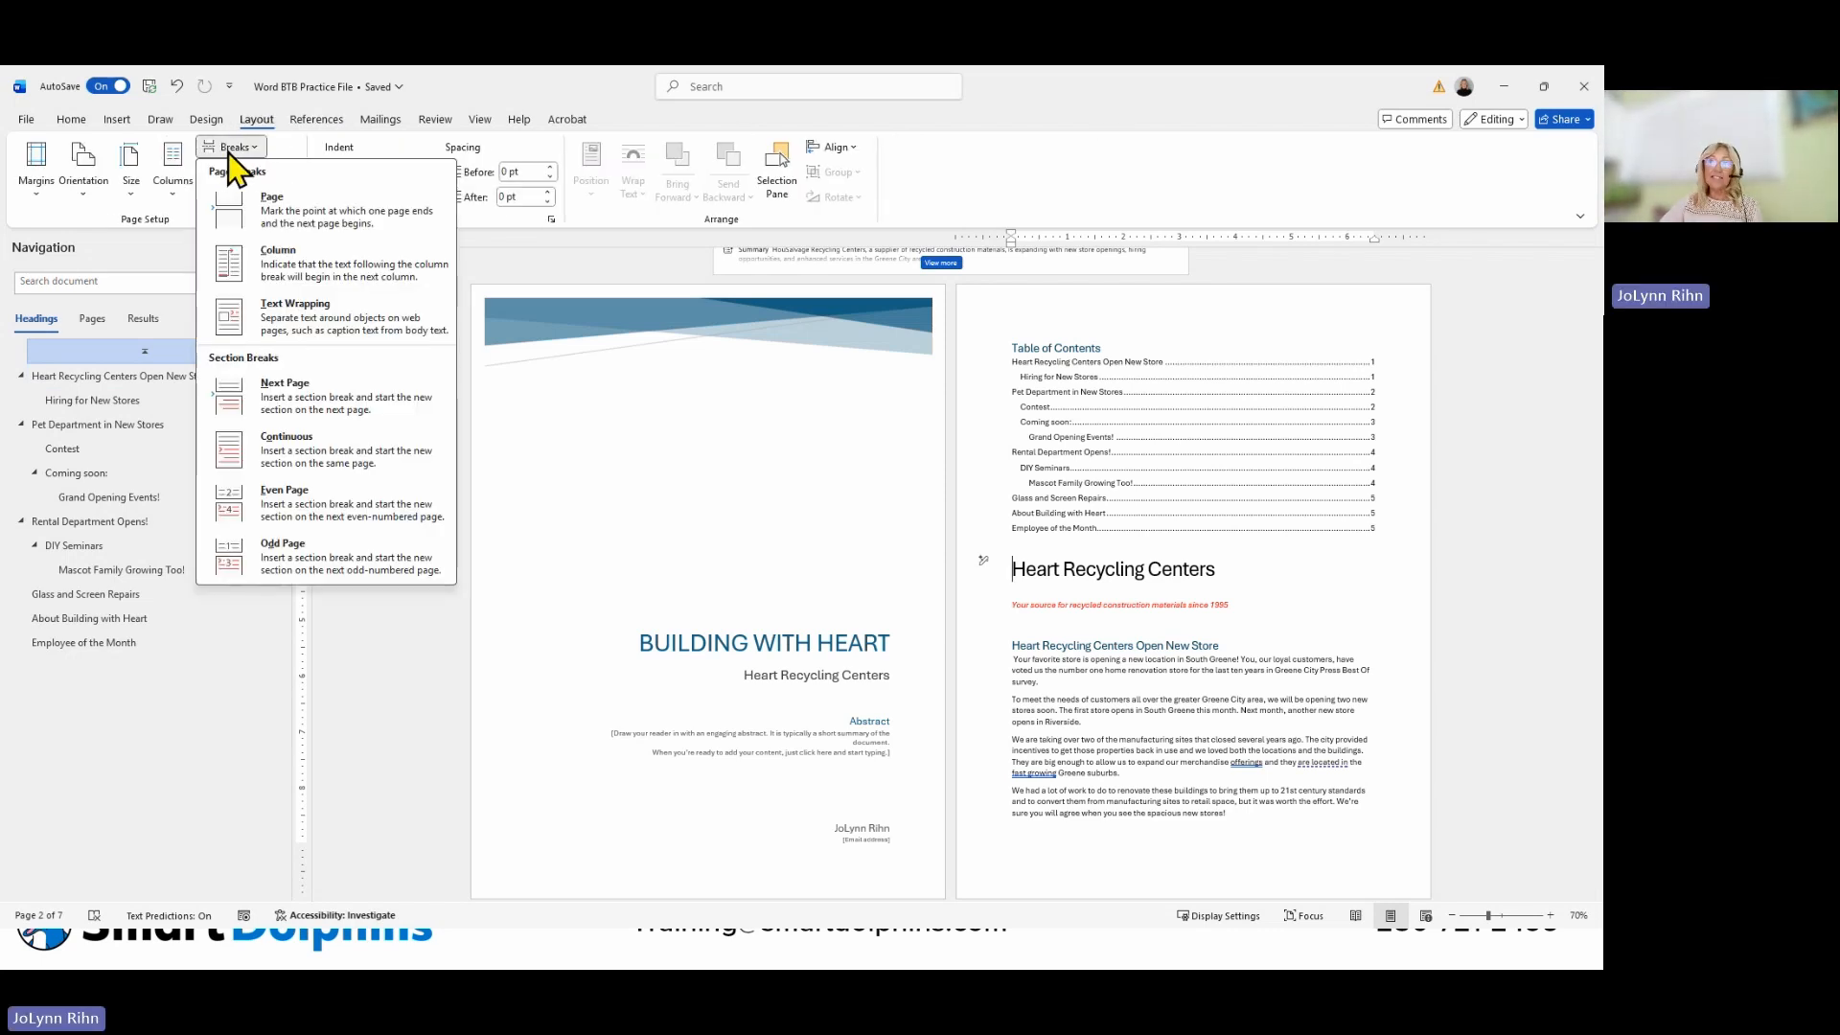
click(284, 549)
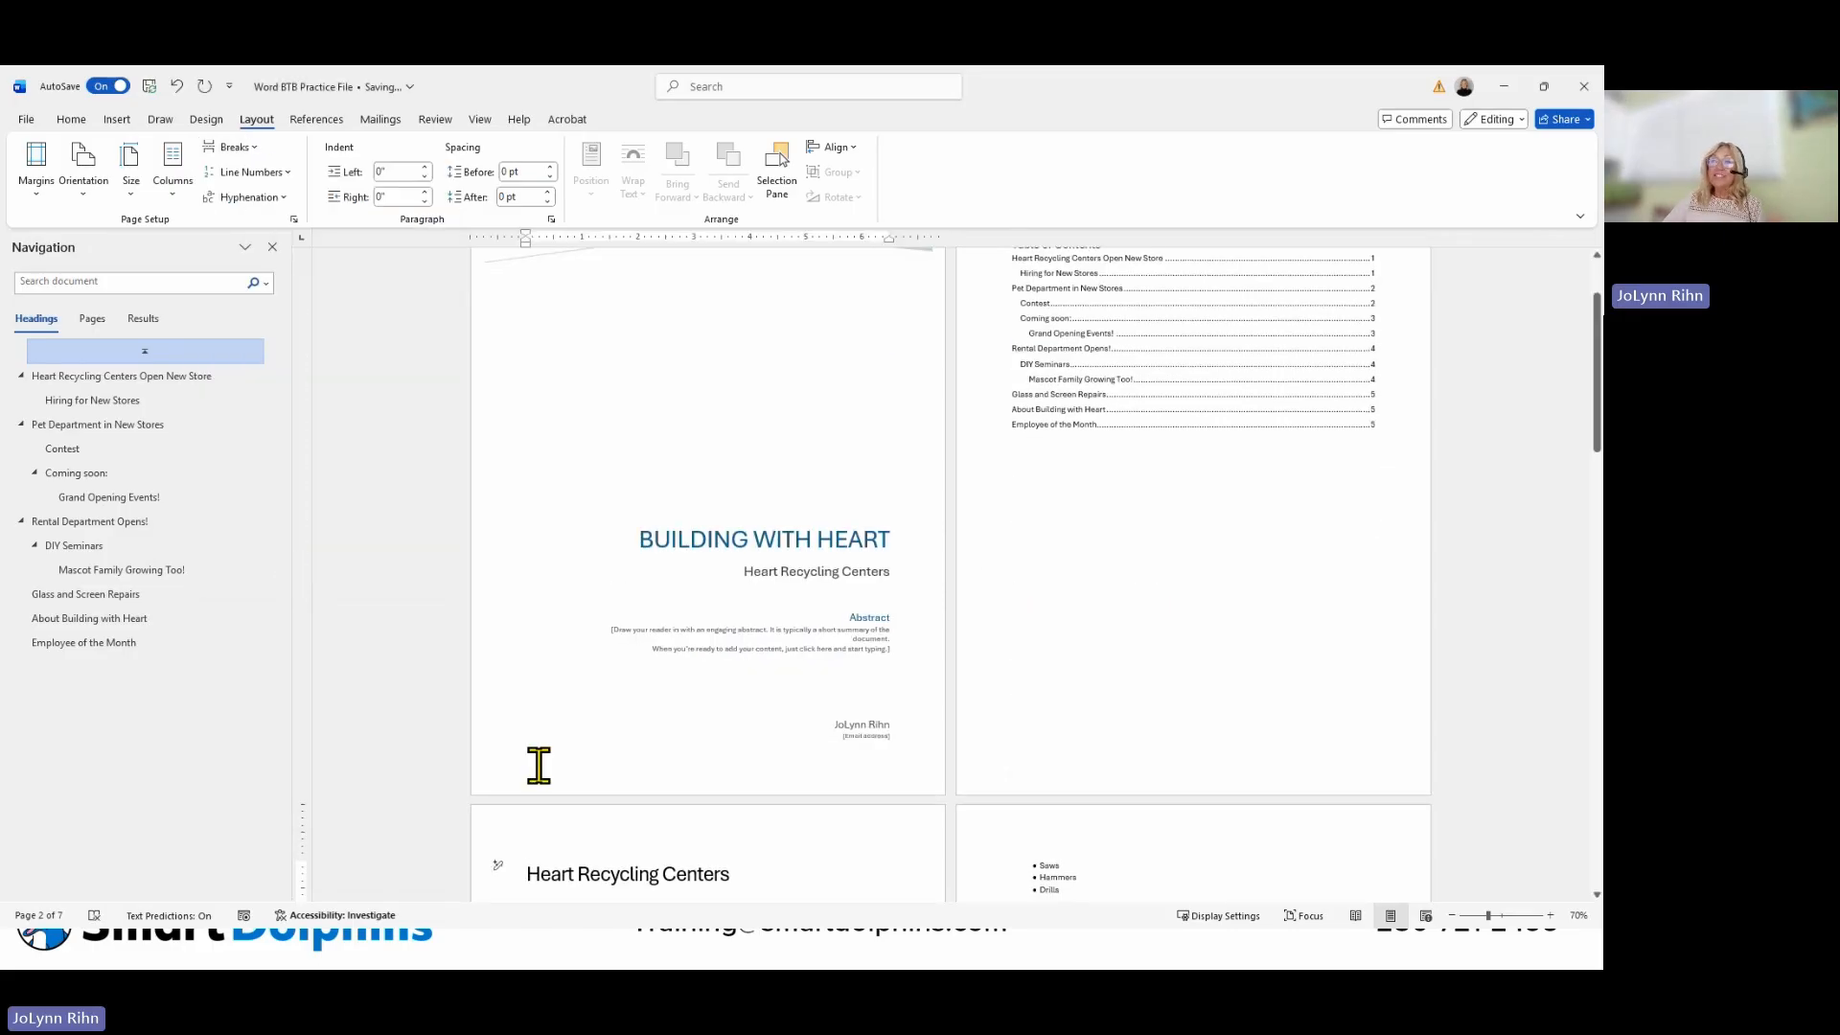
Apply the Heading 1 style to "Store Locations and Hours" and insert a page break before it.
scroll(694, 873, down, 2)
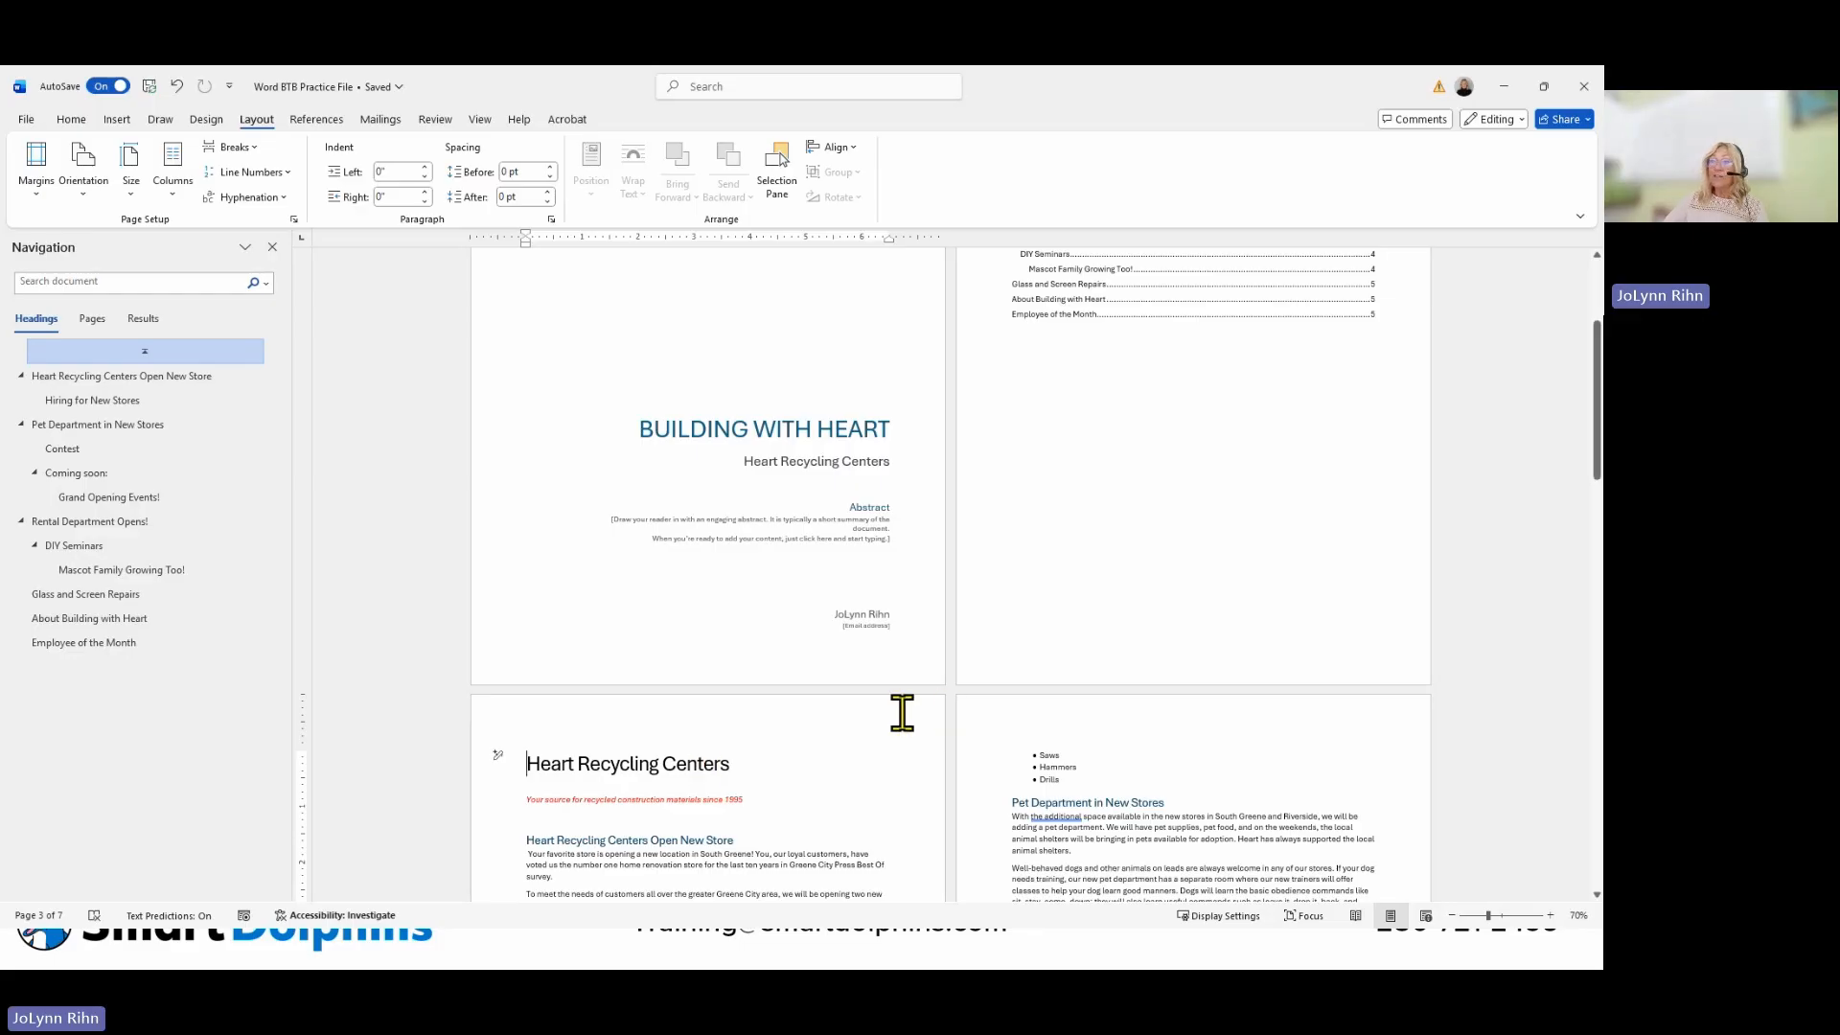
scroll(887, 733, down, 5)
scroll(871, 719, up, 1)
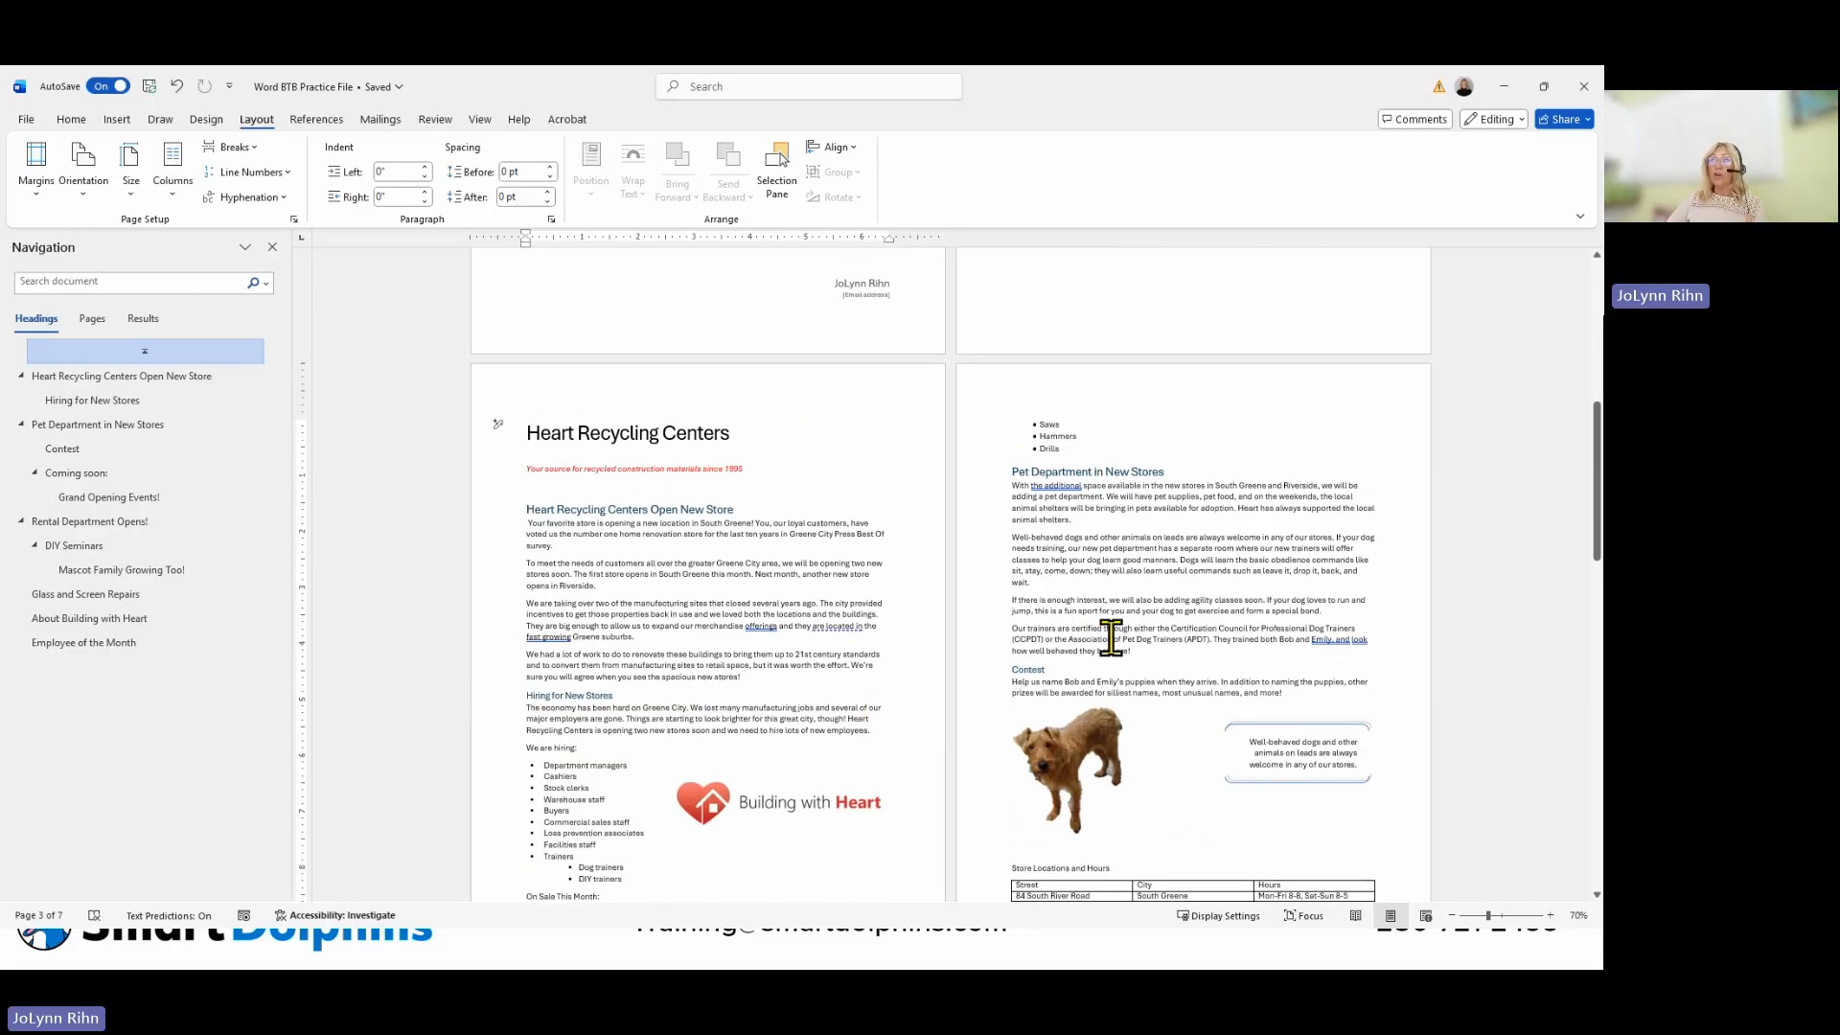
scroll(1095, 632, down, 7)
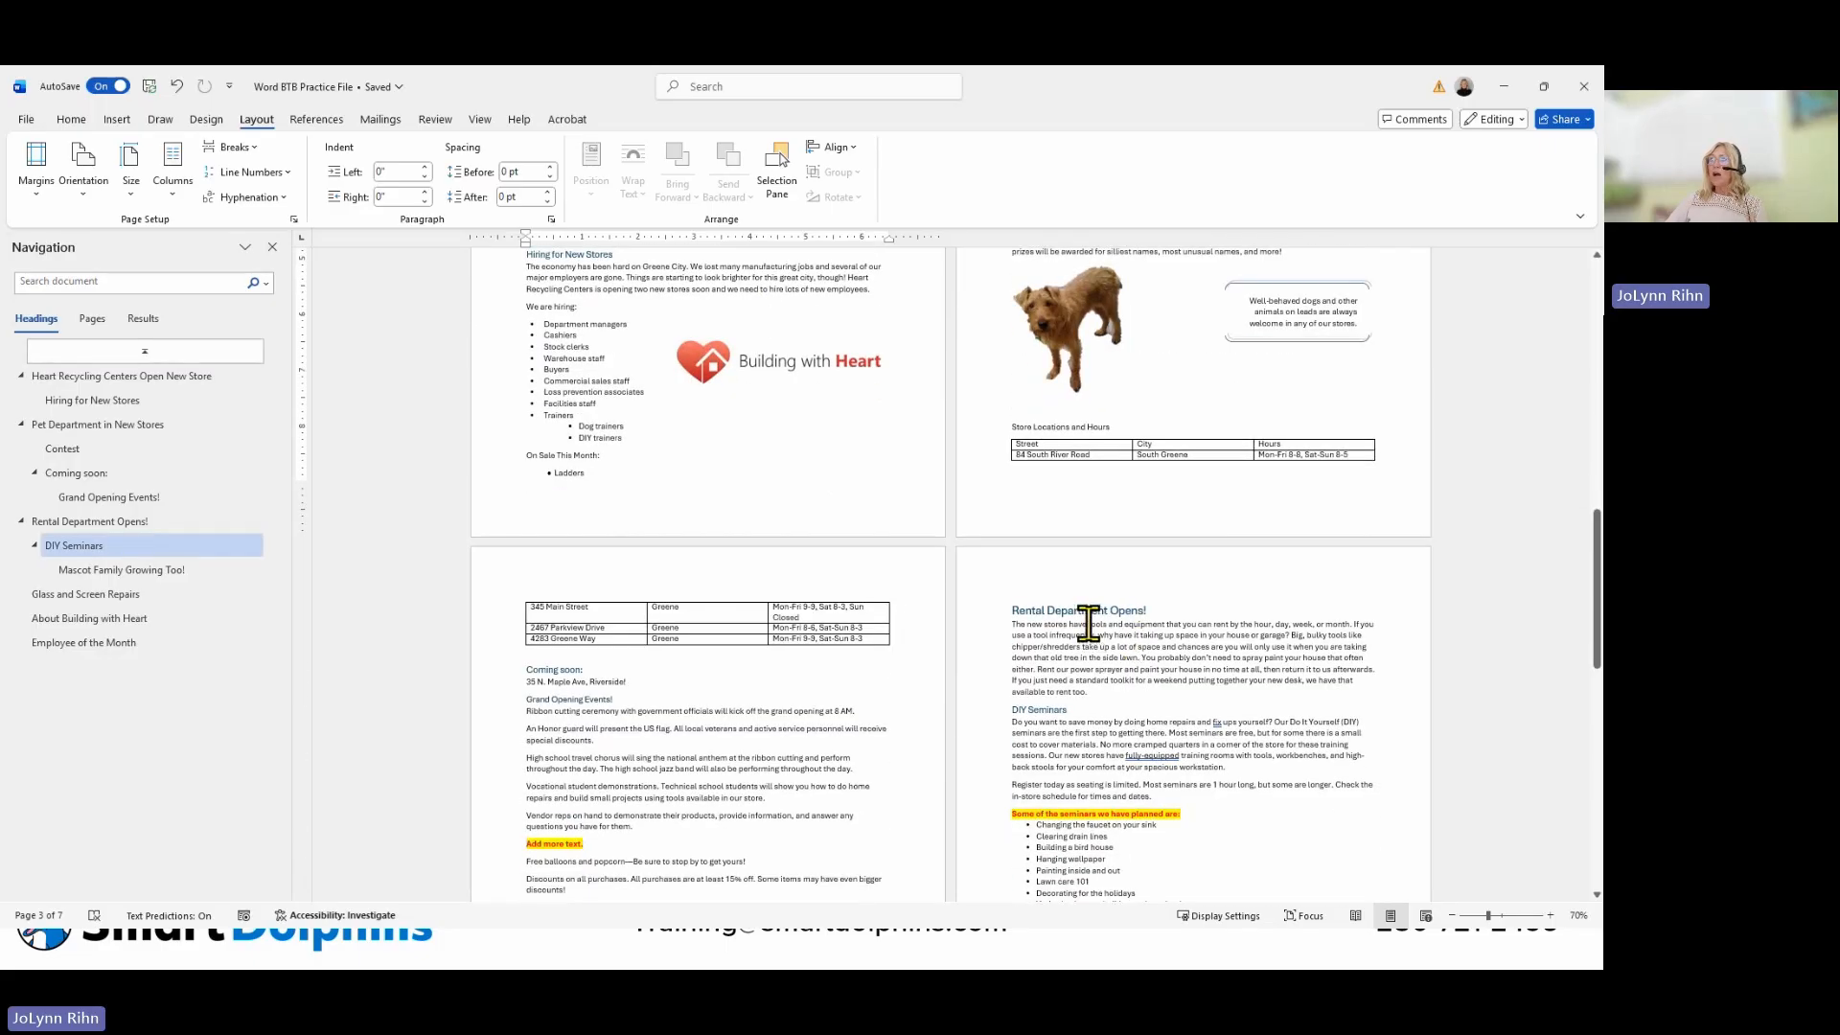
click(1031, 425)
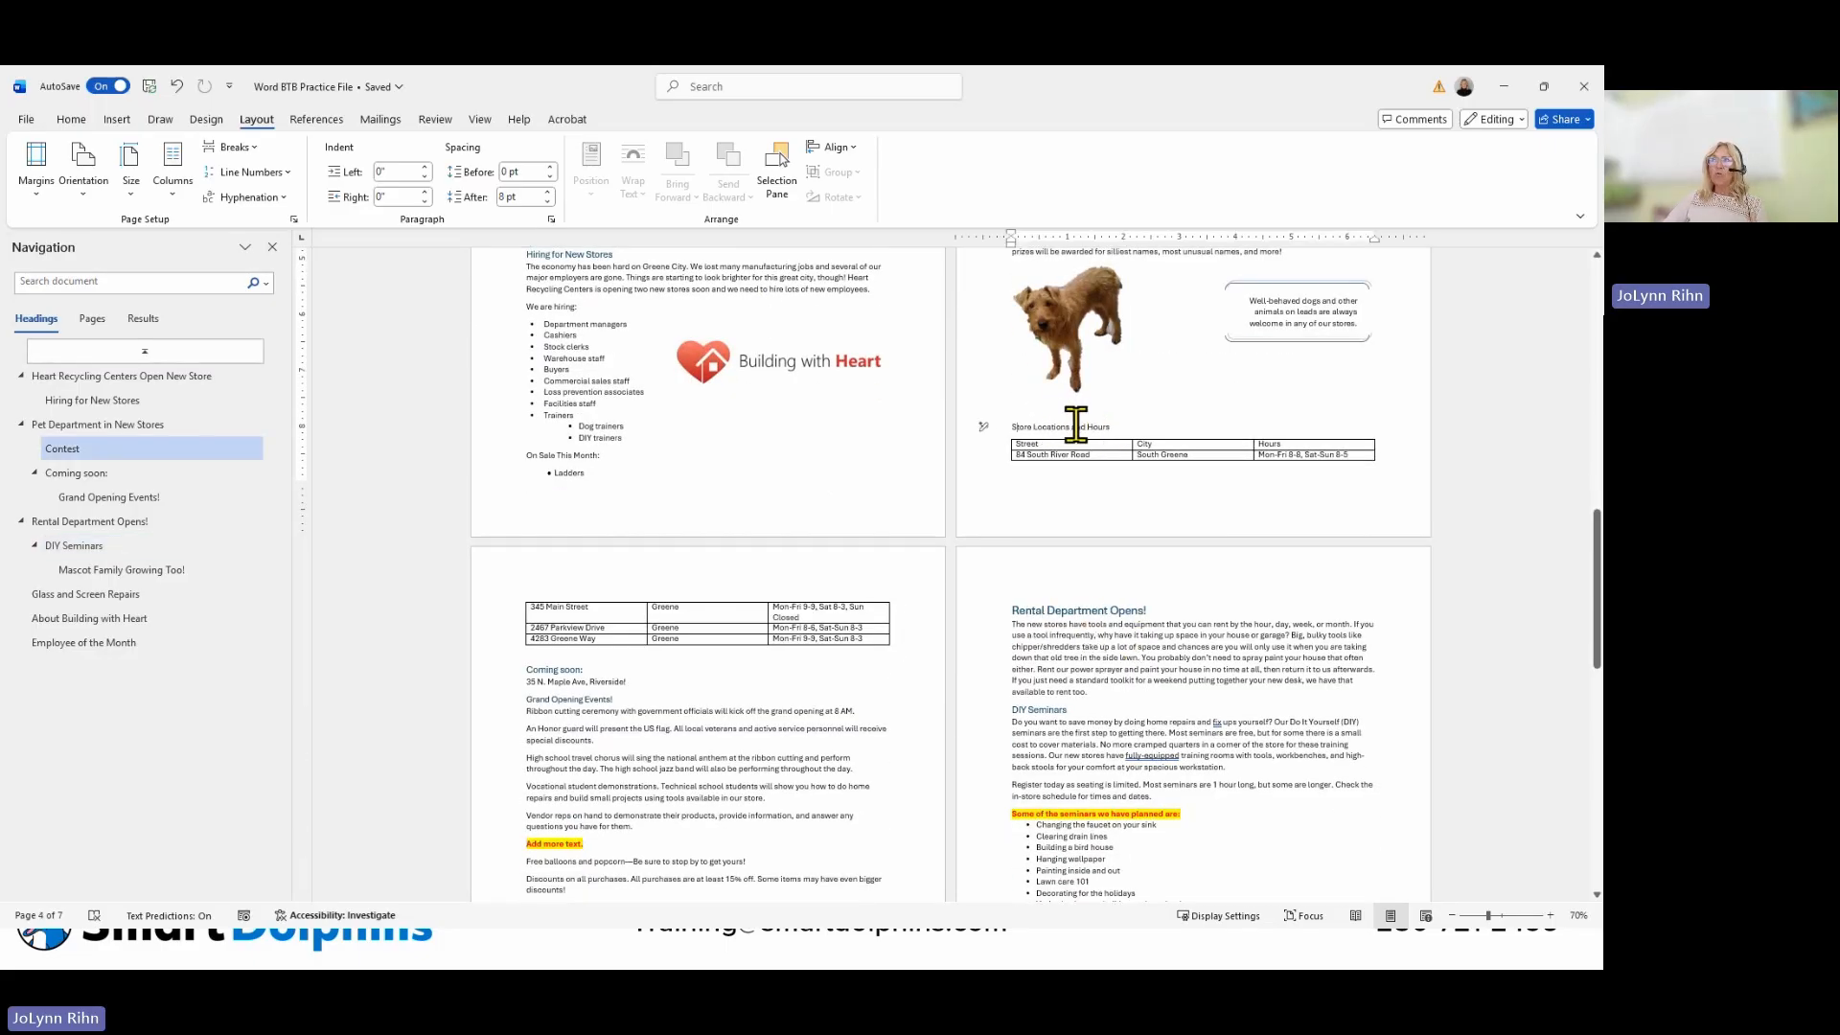
click(73, 120)
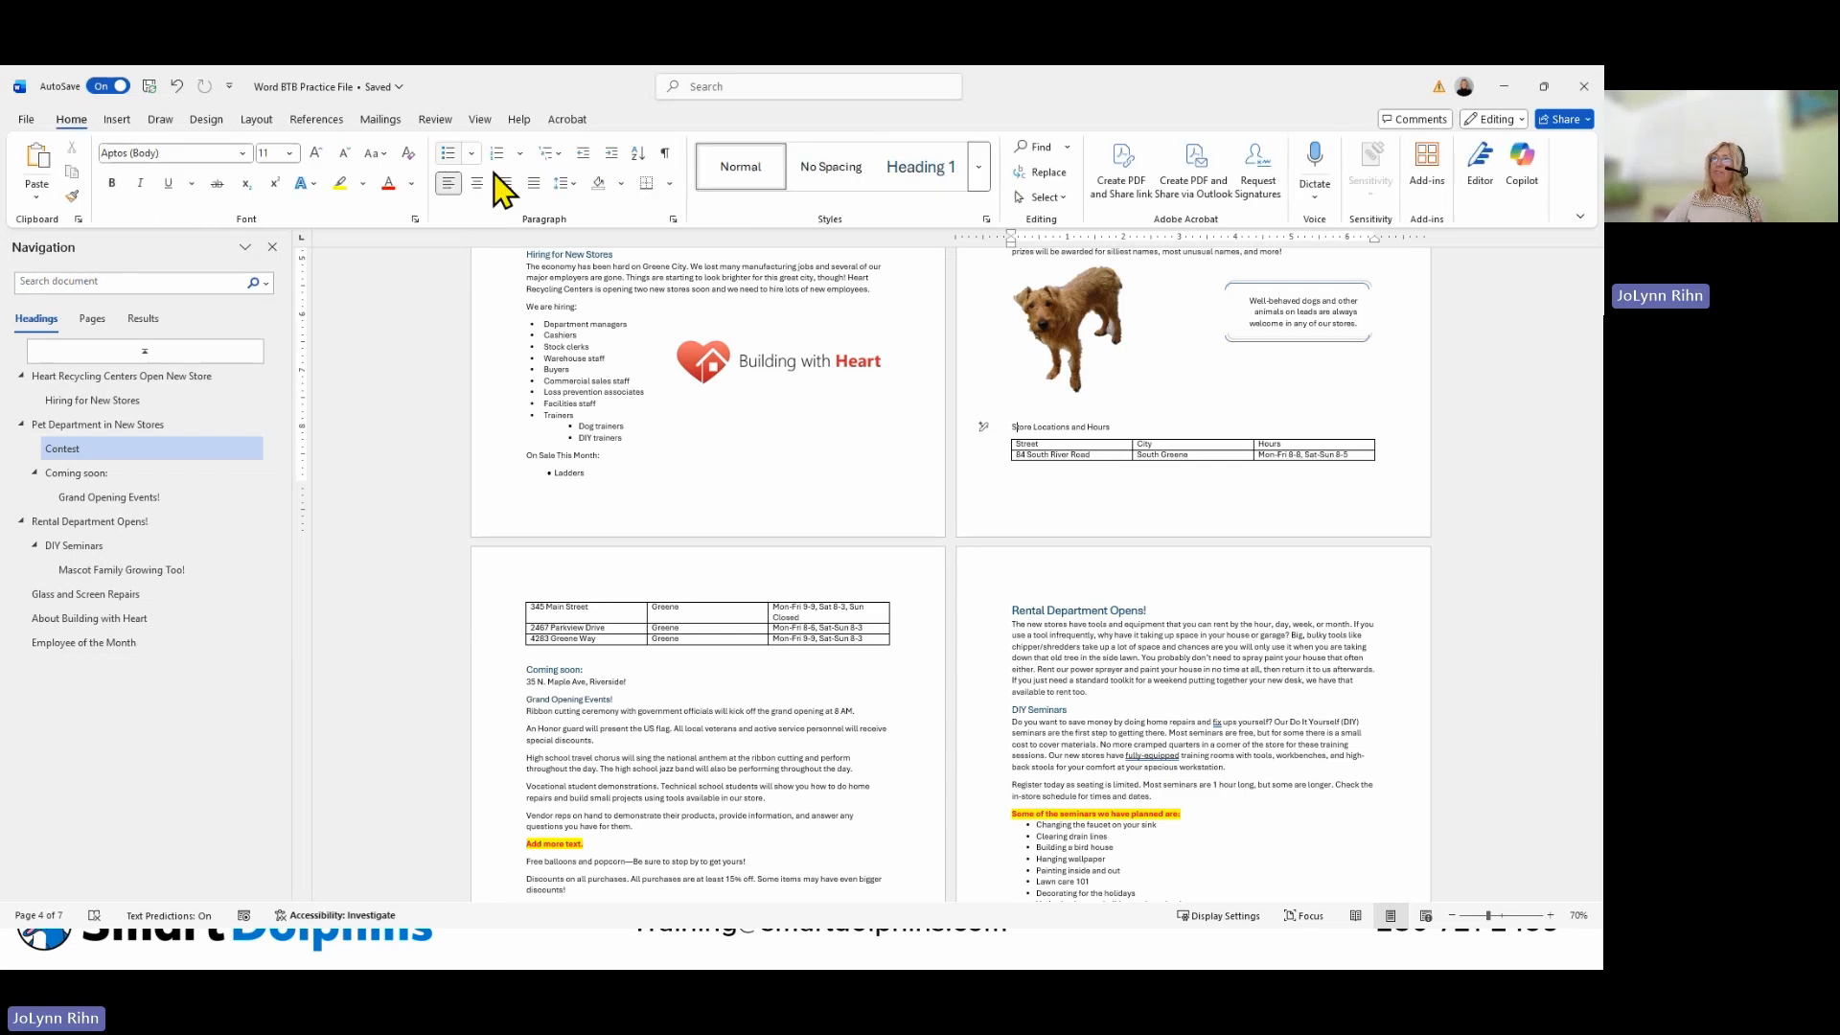
click(924, 167)
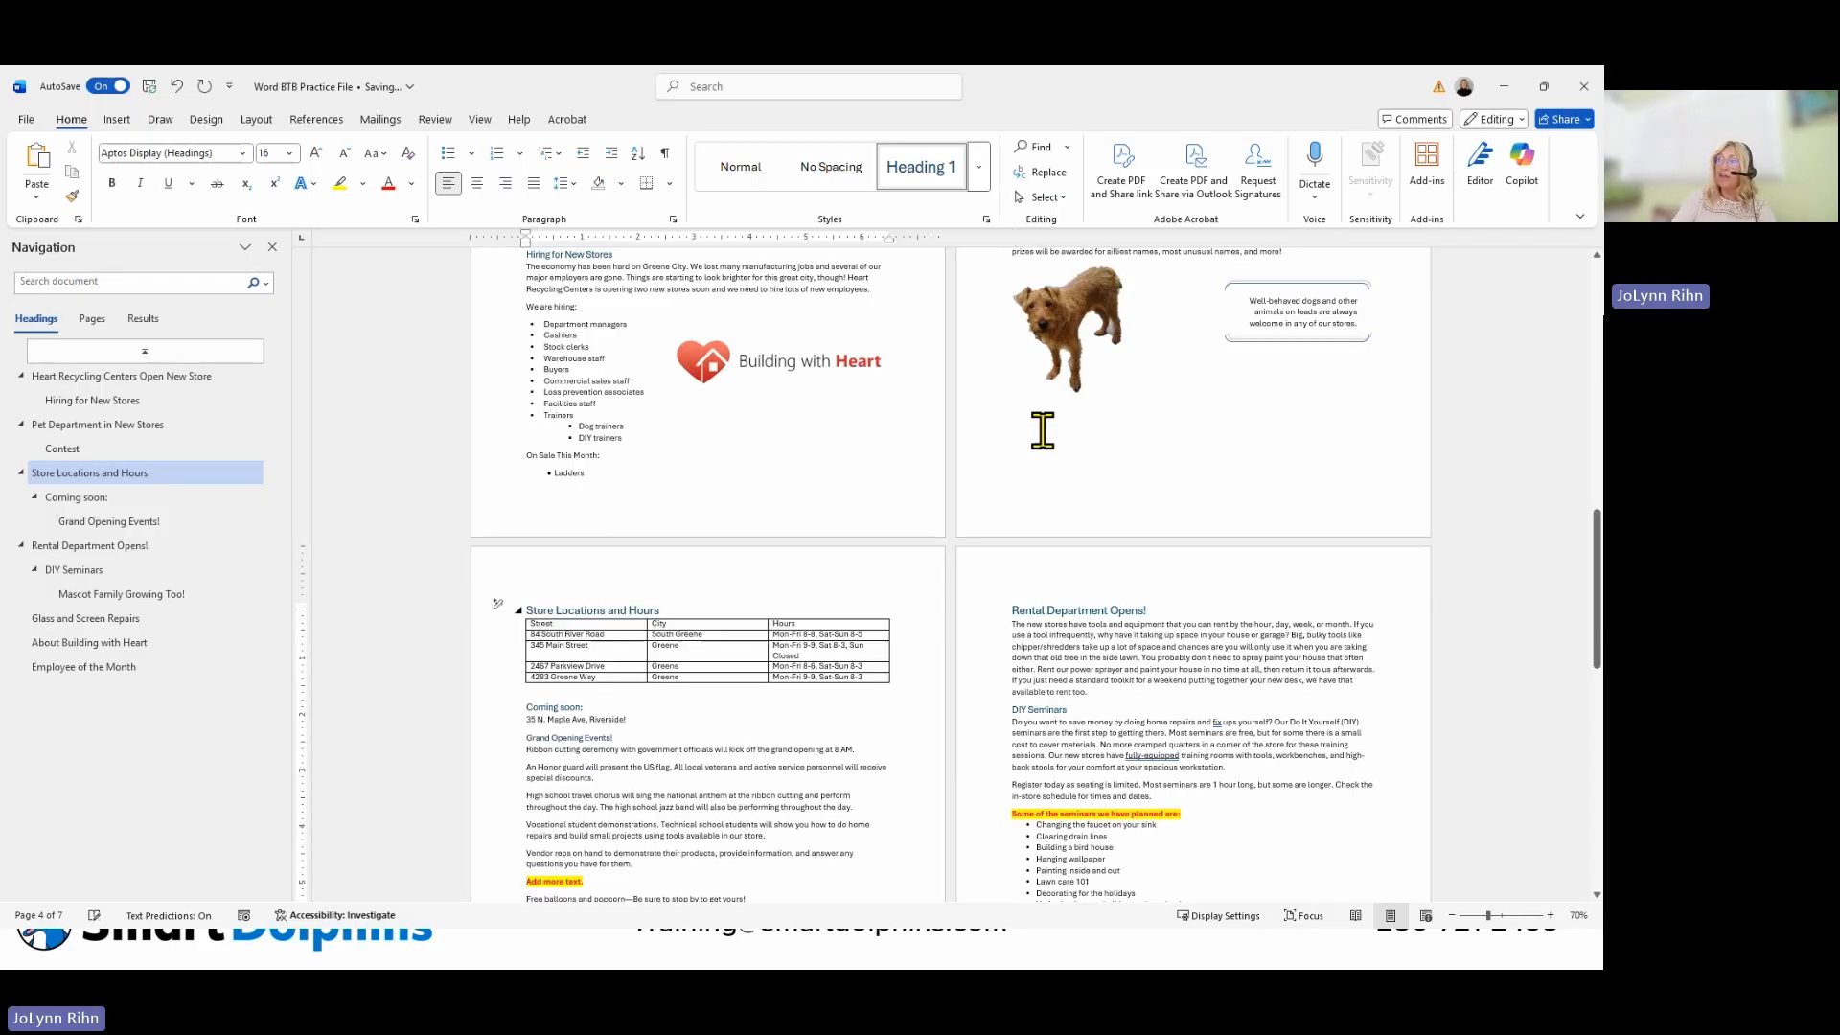
key(ctrl+Return)
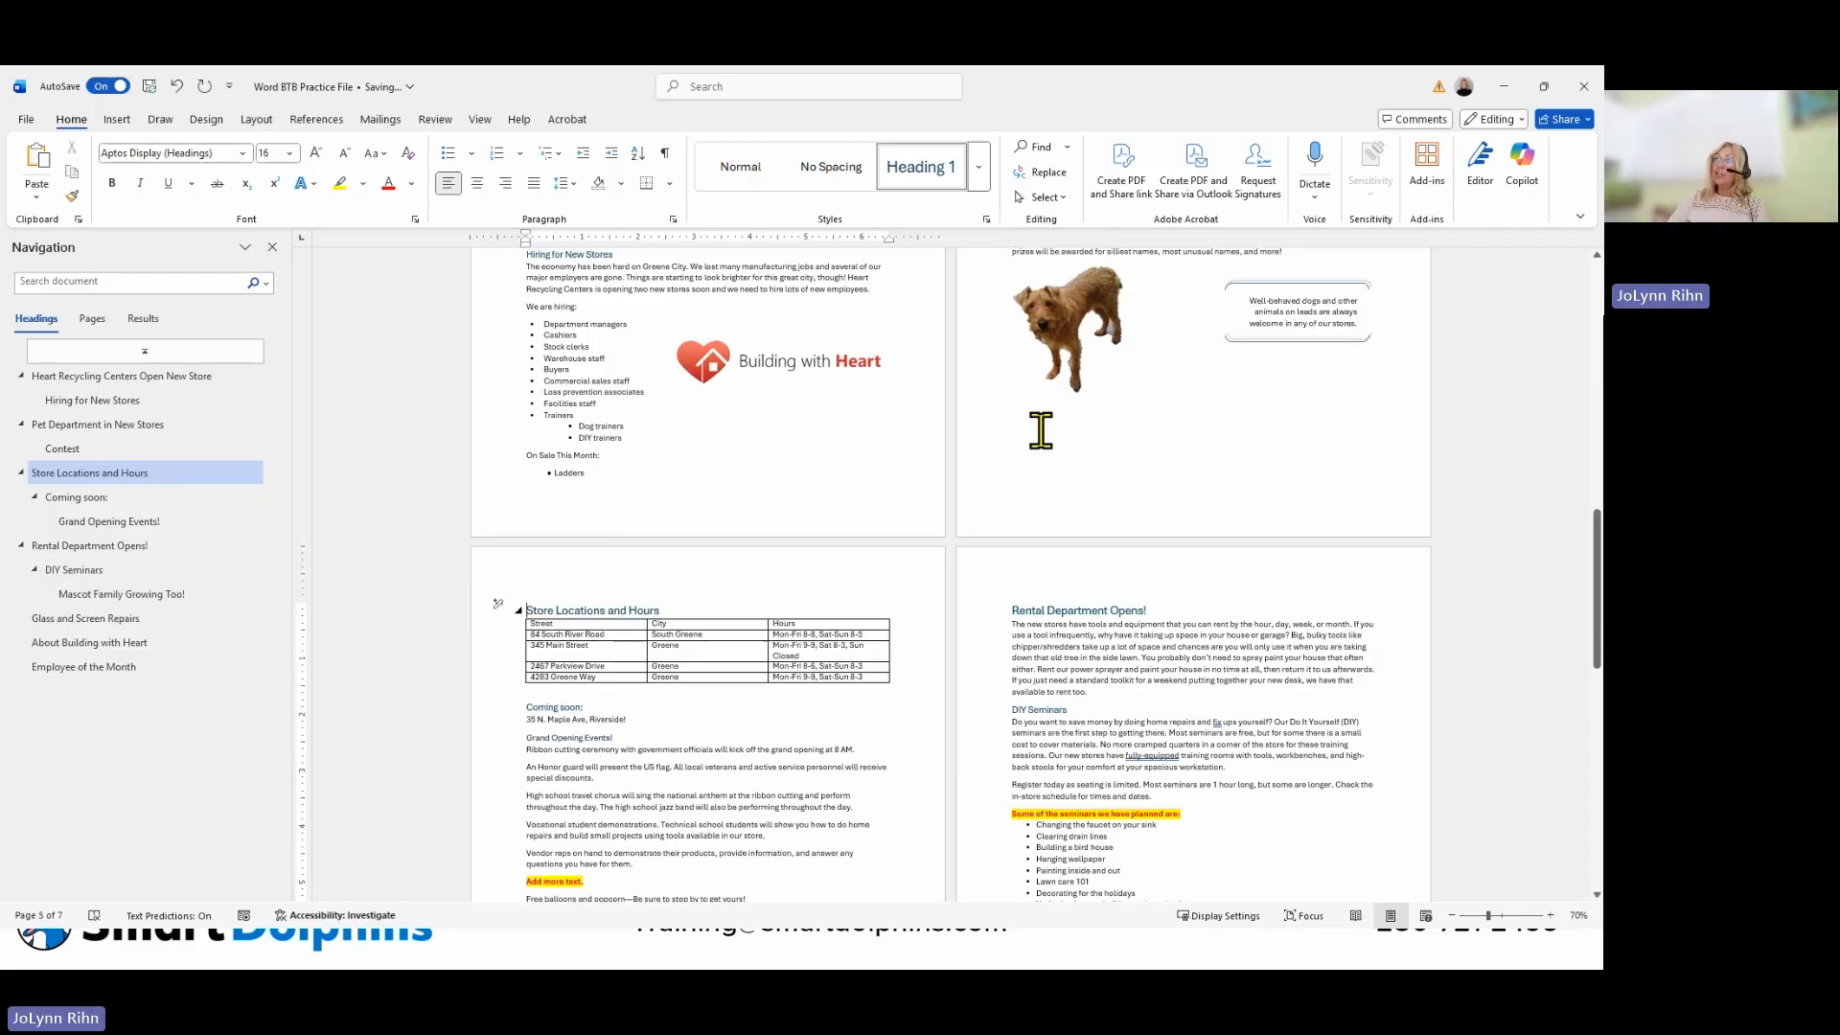
Update the entire table of contents, including its headings and page numbers.
scroll(830, 462, up, 10)
scroll(830, 460, up, 5)
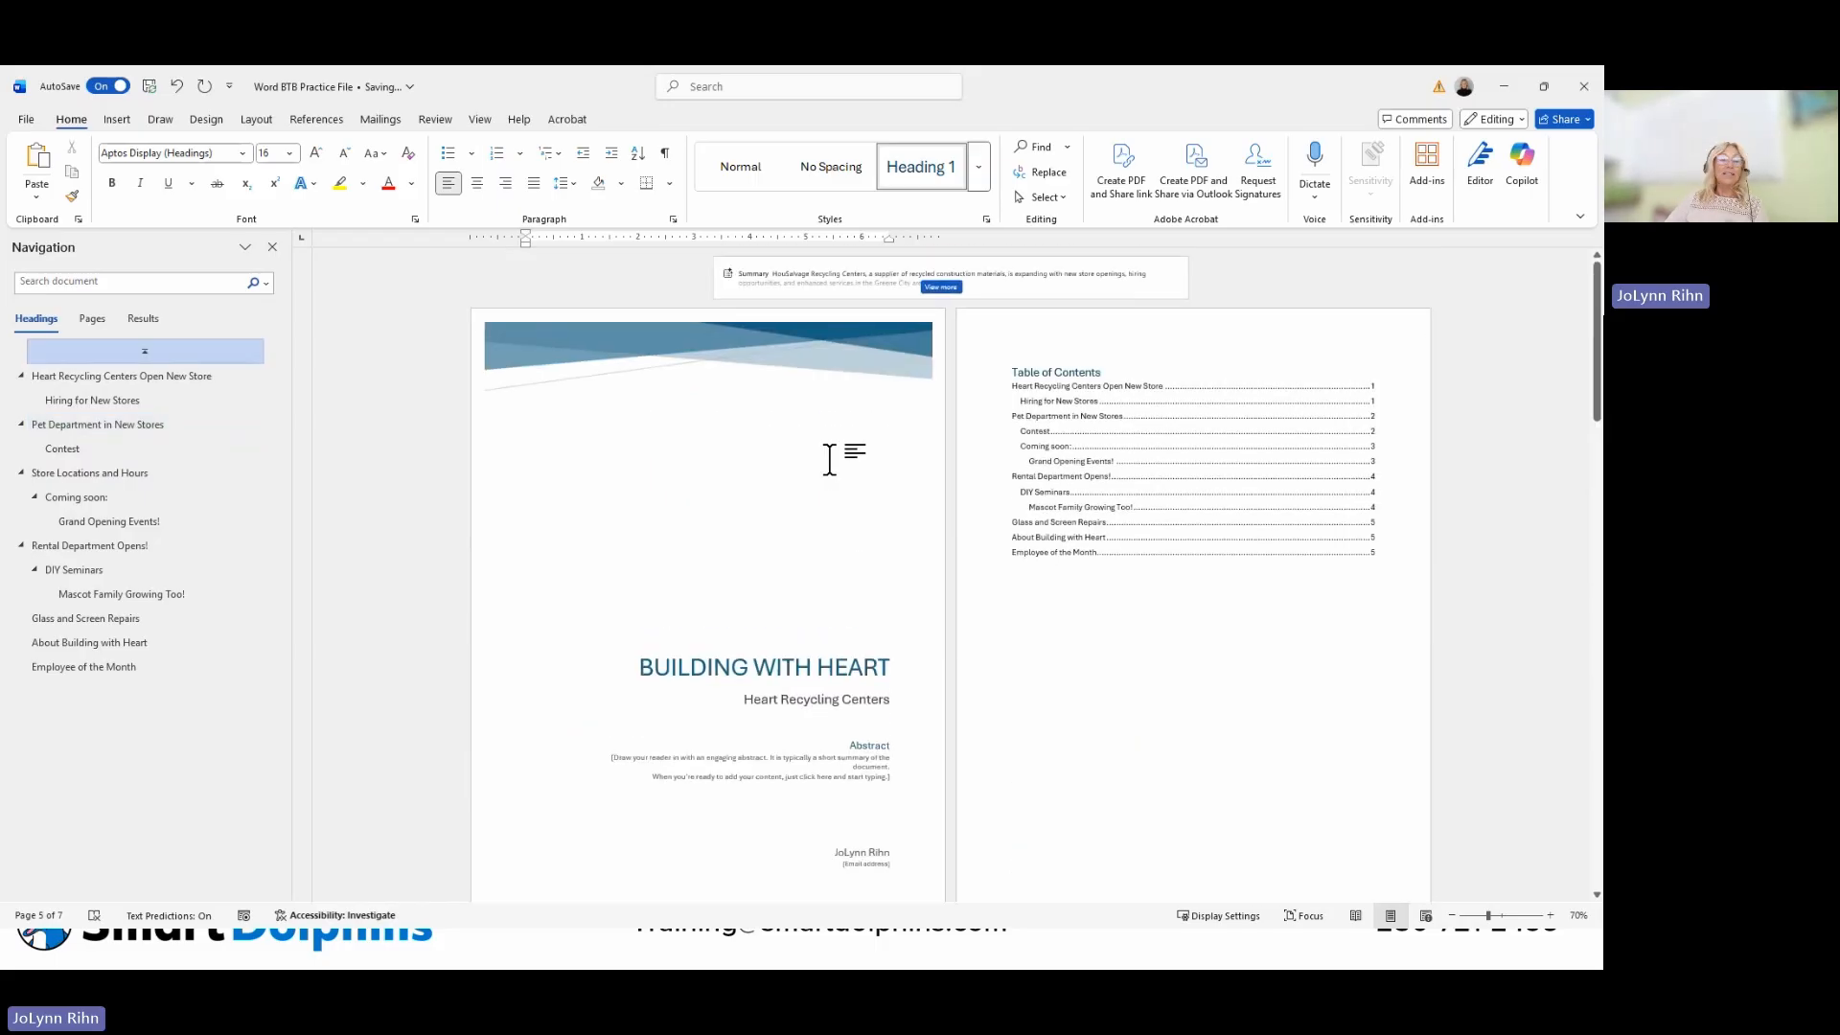
click(1033, 372)
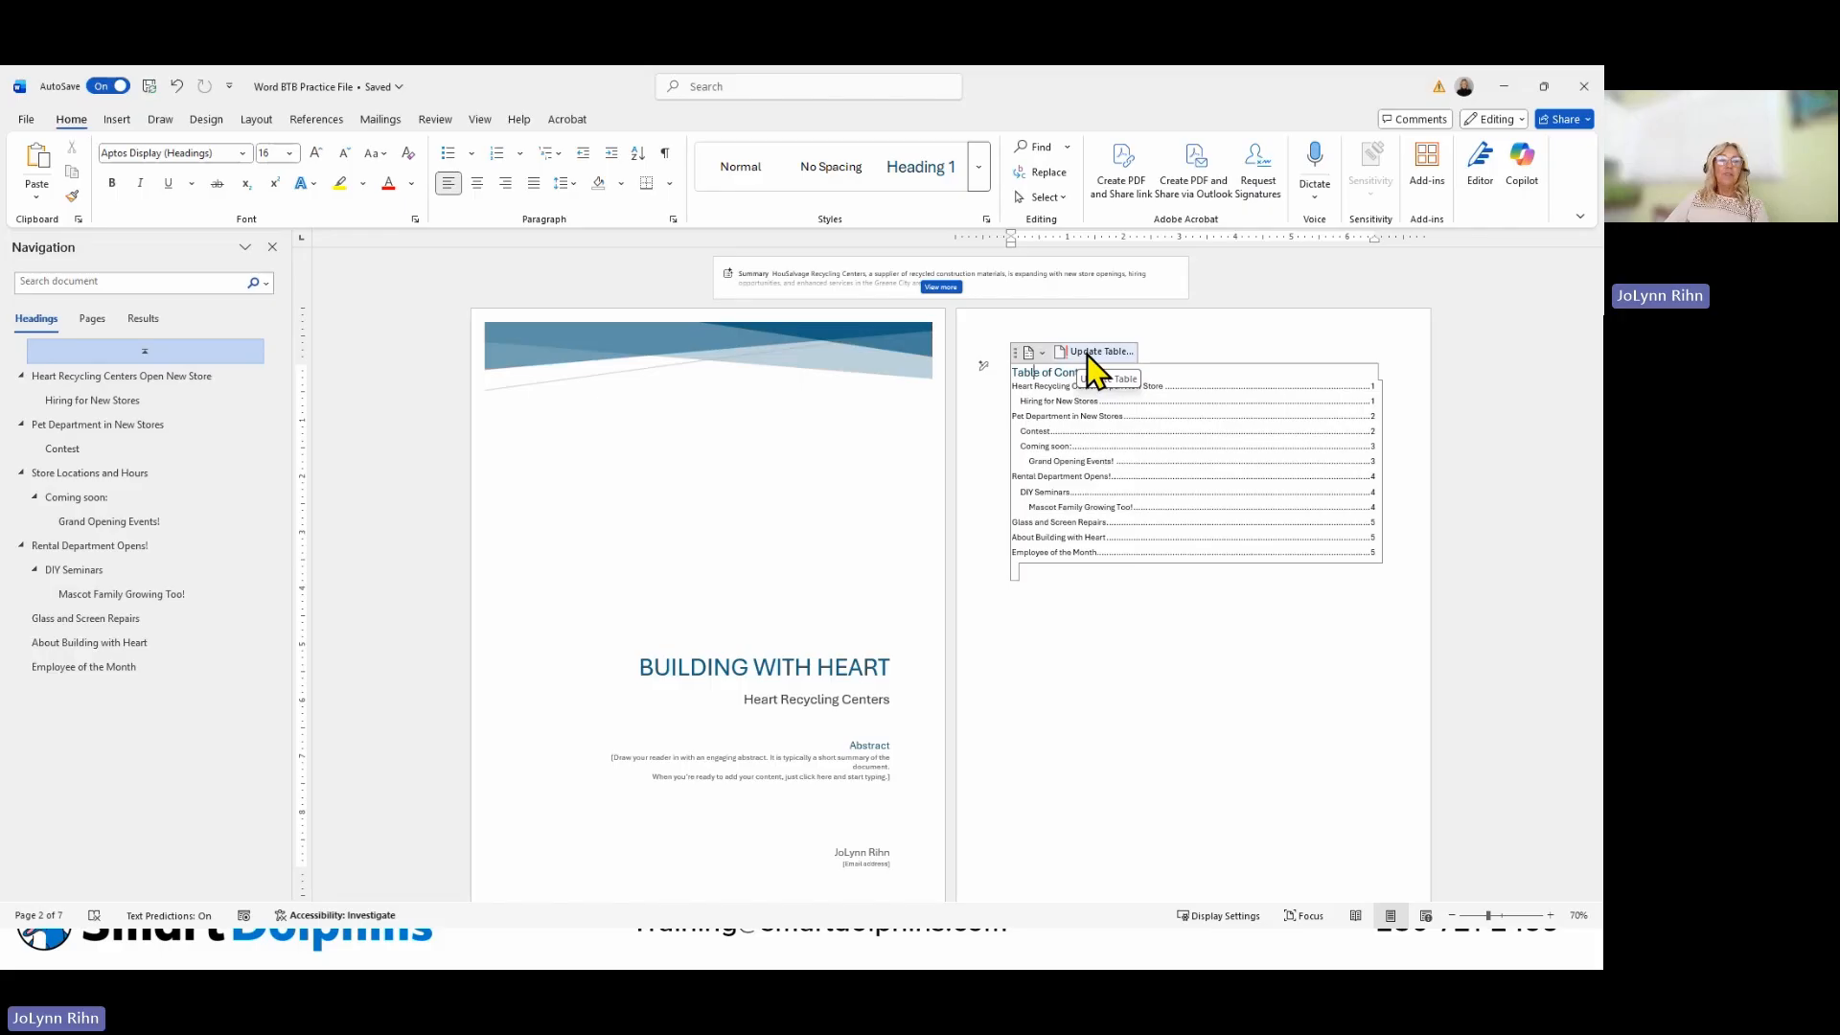
click(1087, 355)
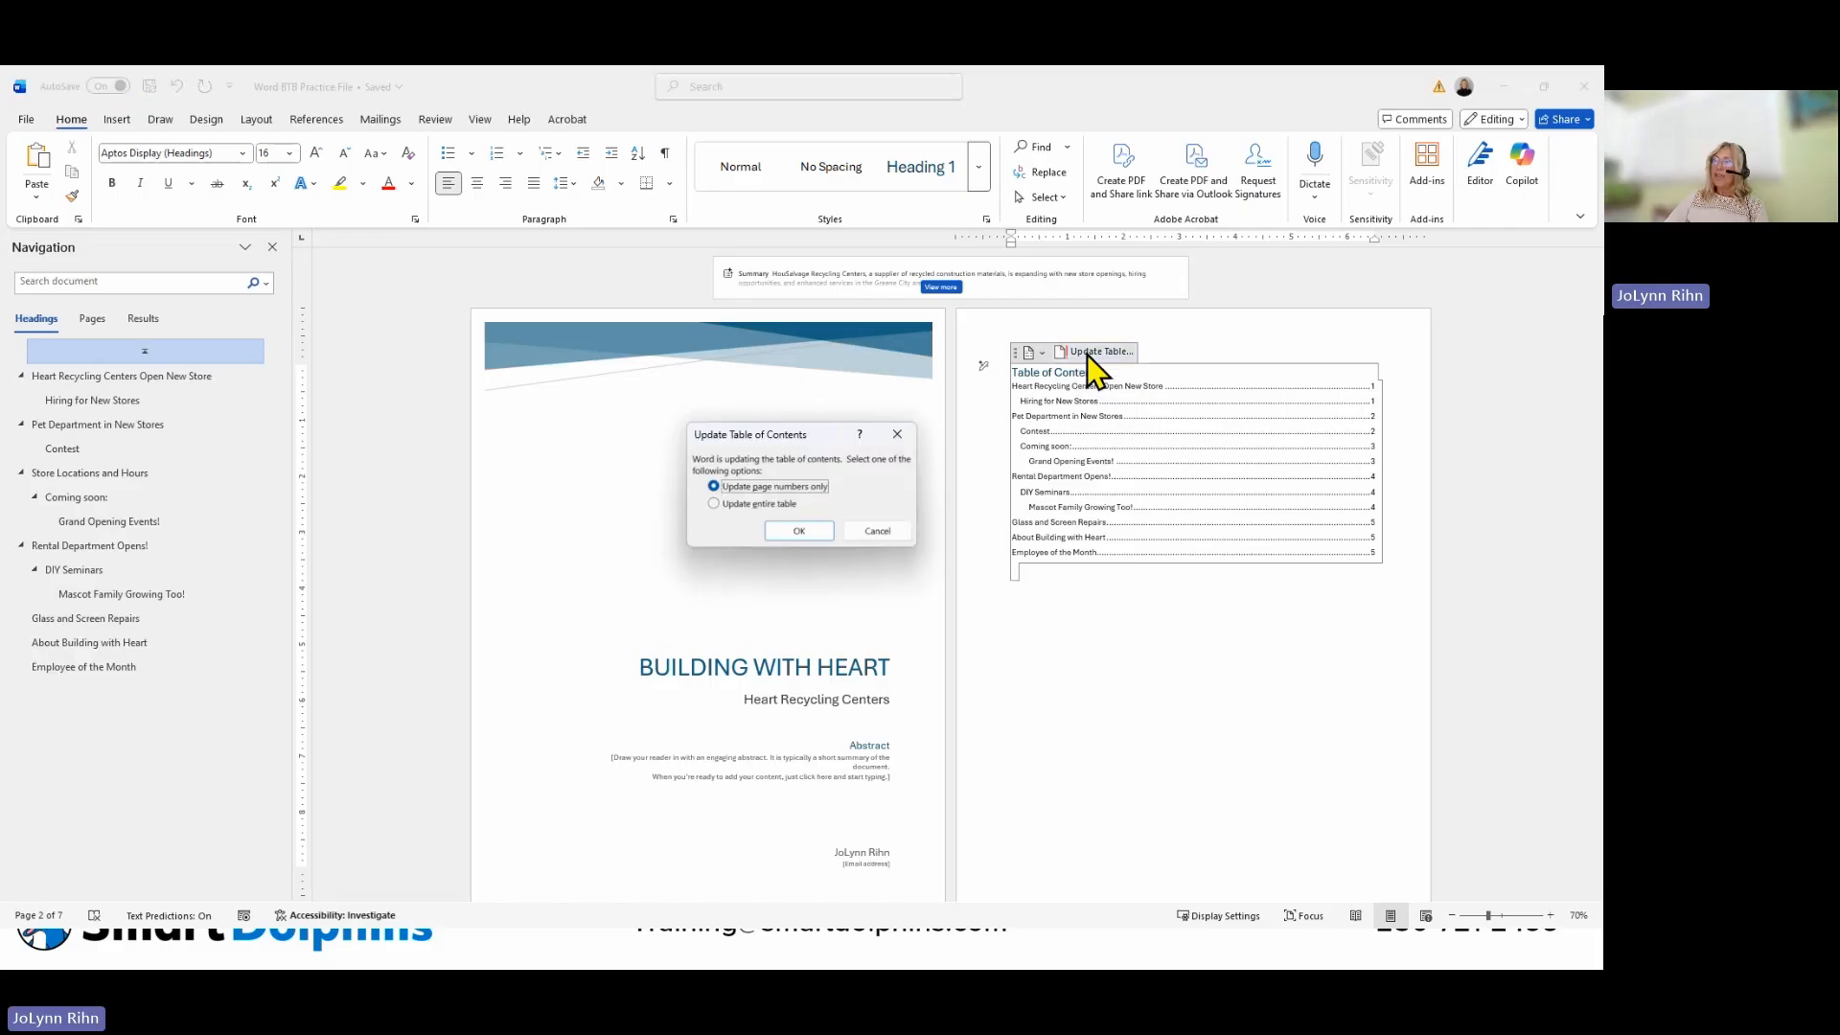
click(734, 504)
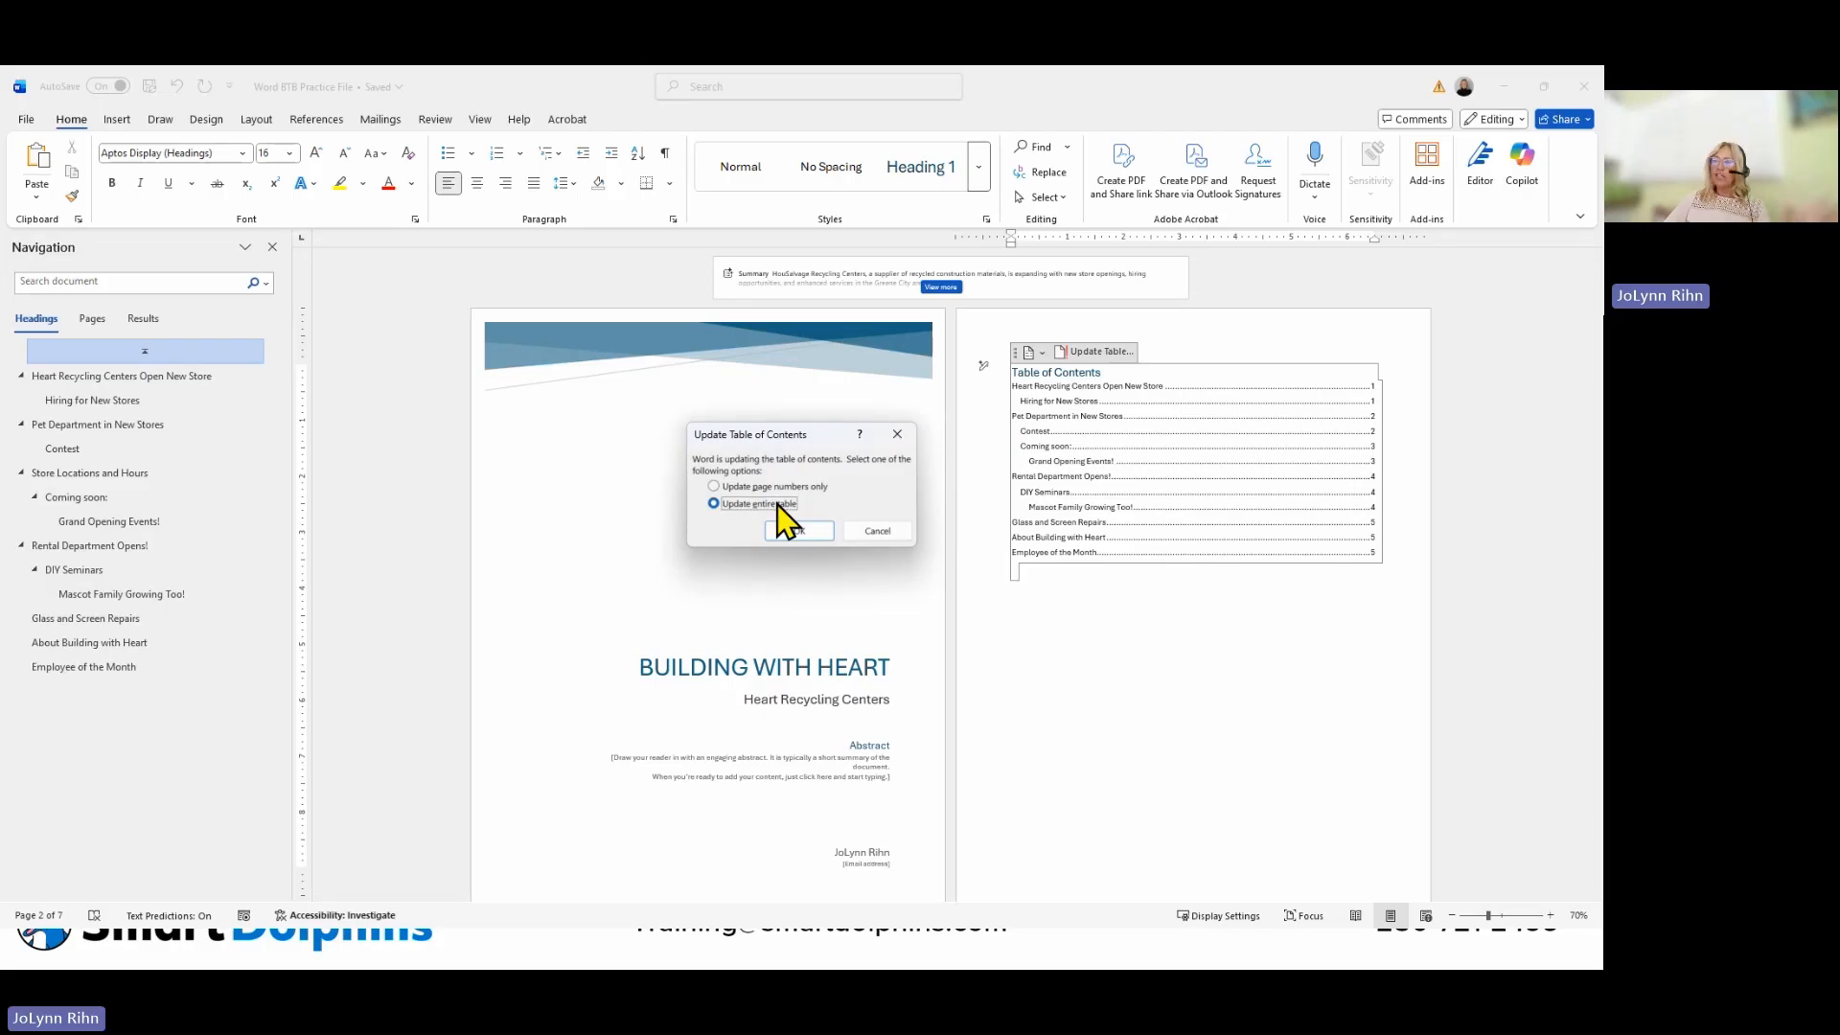
click(796, 533)
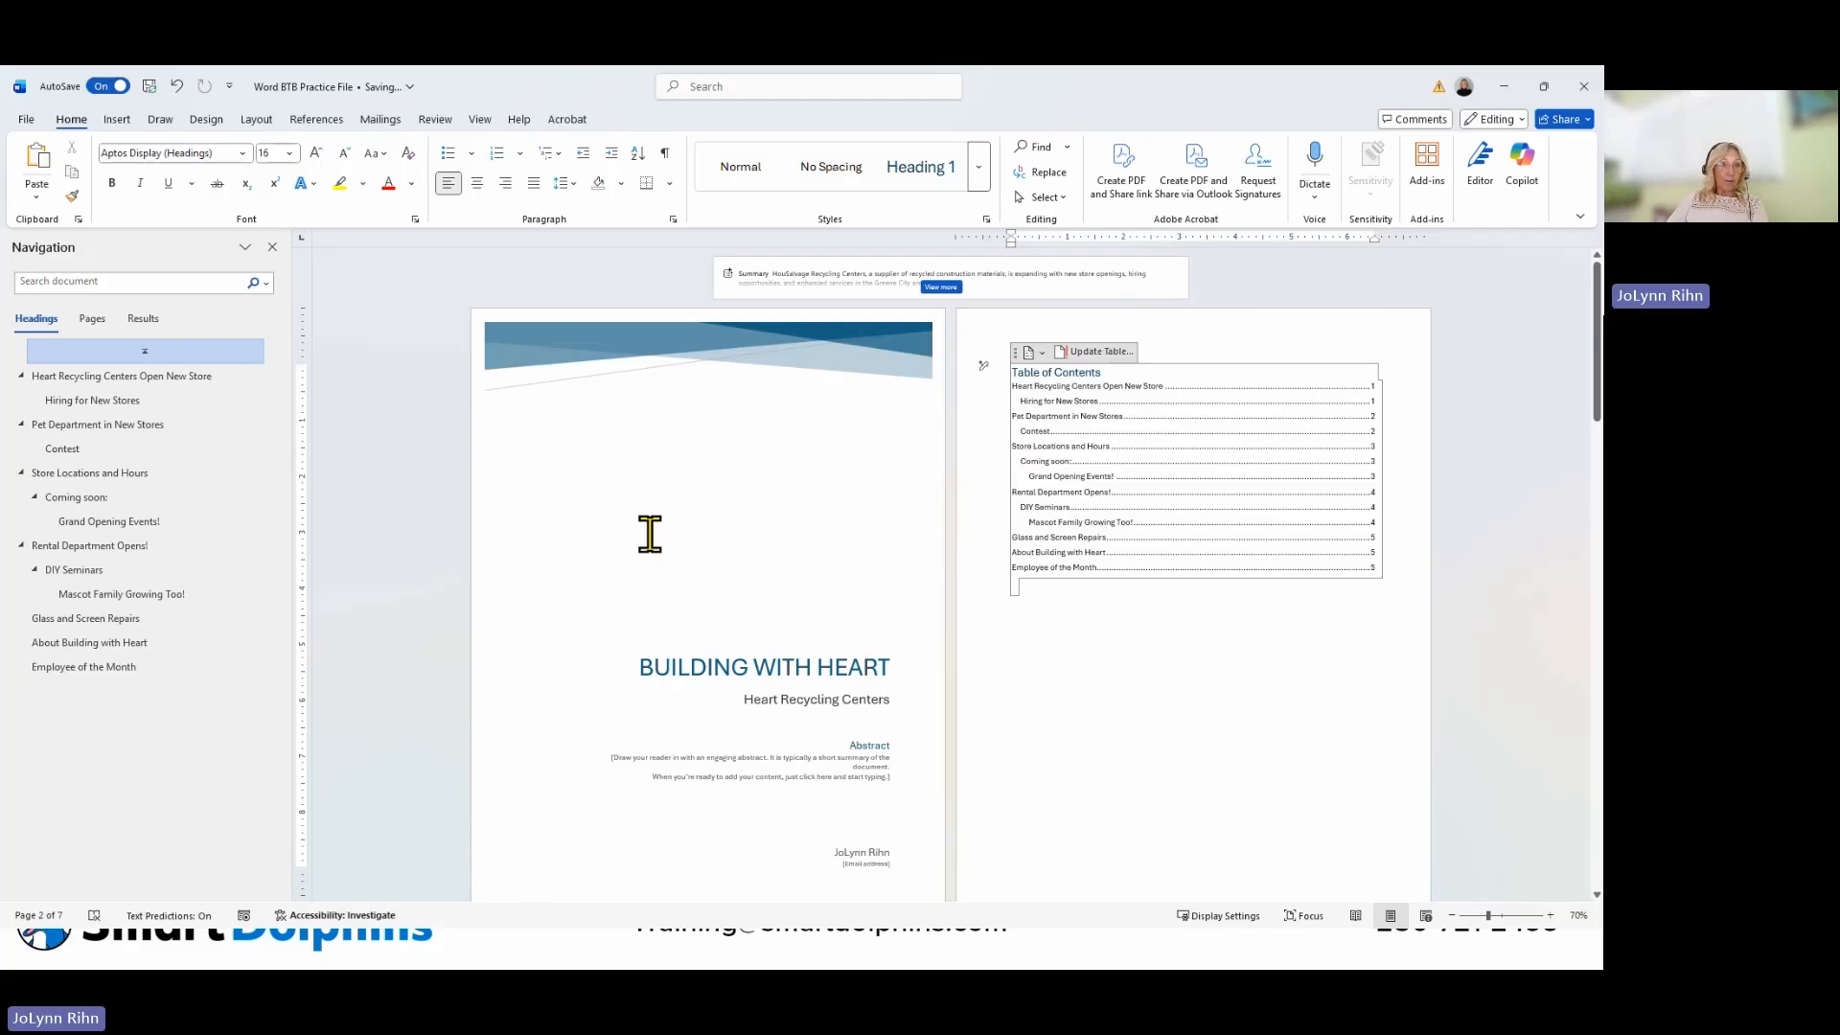
Show the formatting marks and examine the section, page and column breaks throughout the newsletter.
scroll(1101, 518, down, 4)
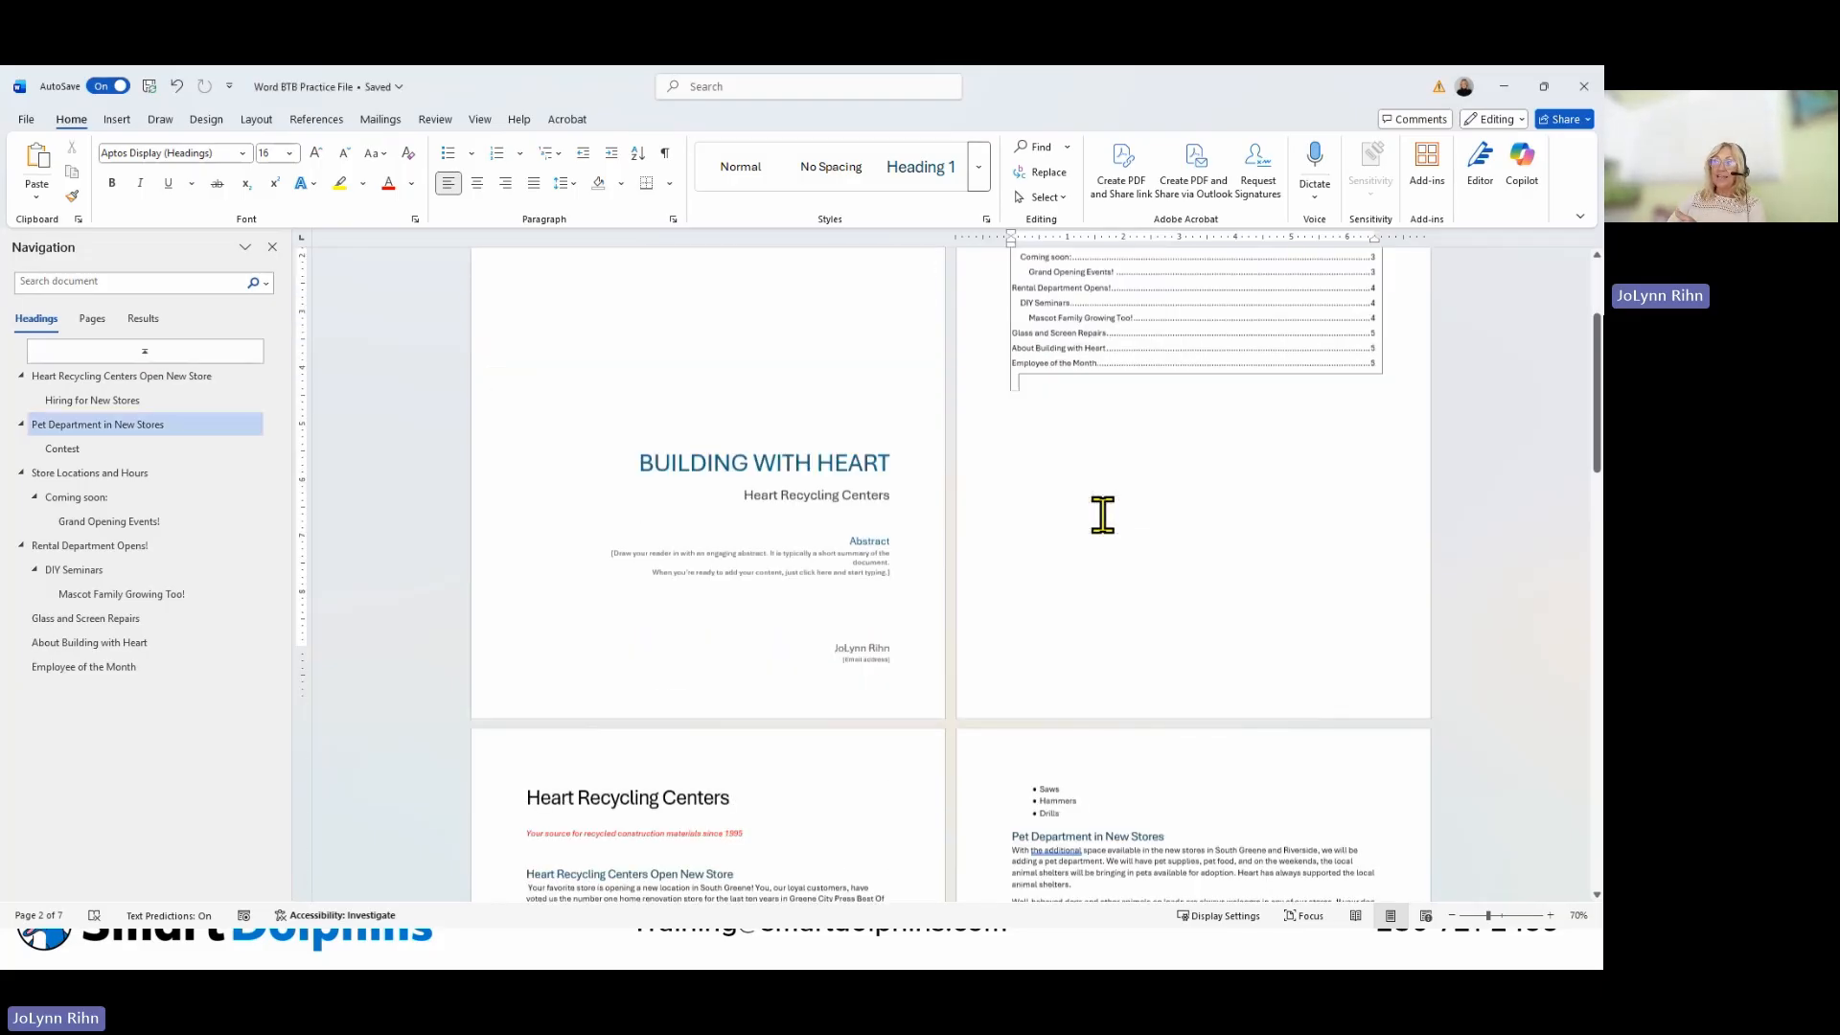
scroll(1102, 515, up, 1)
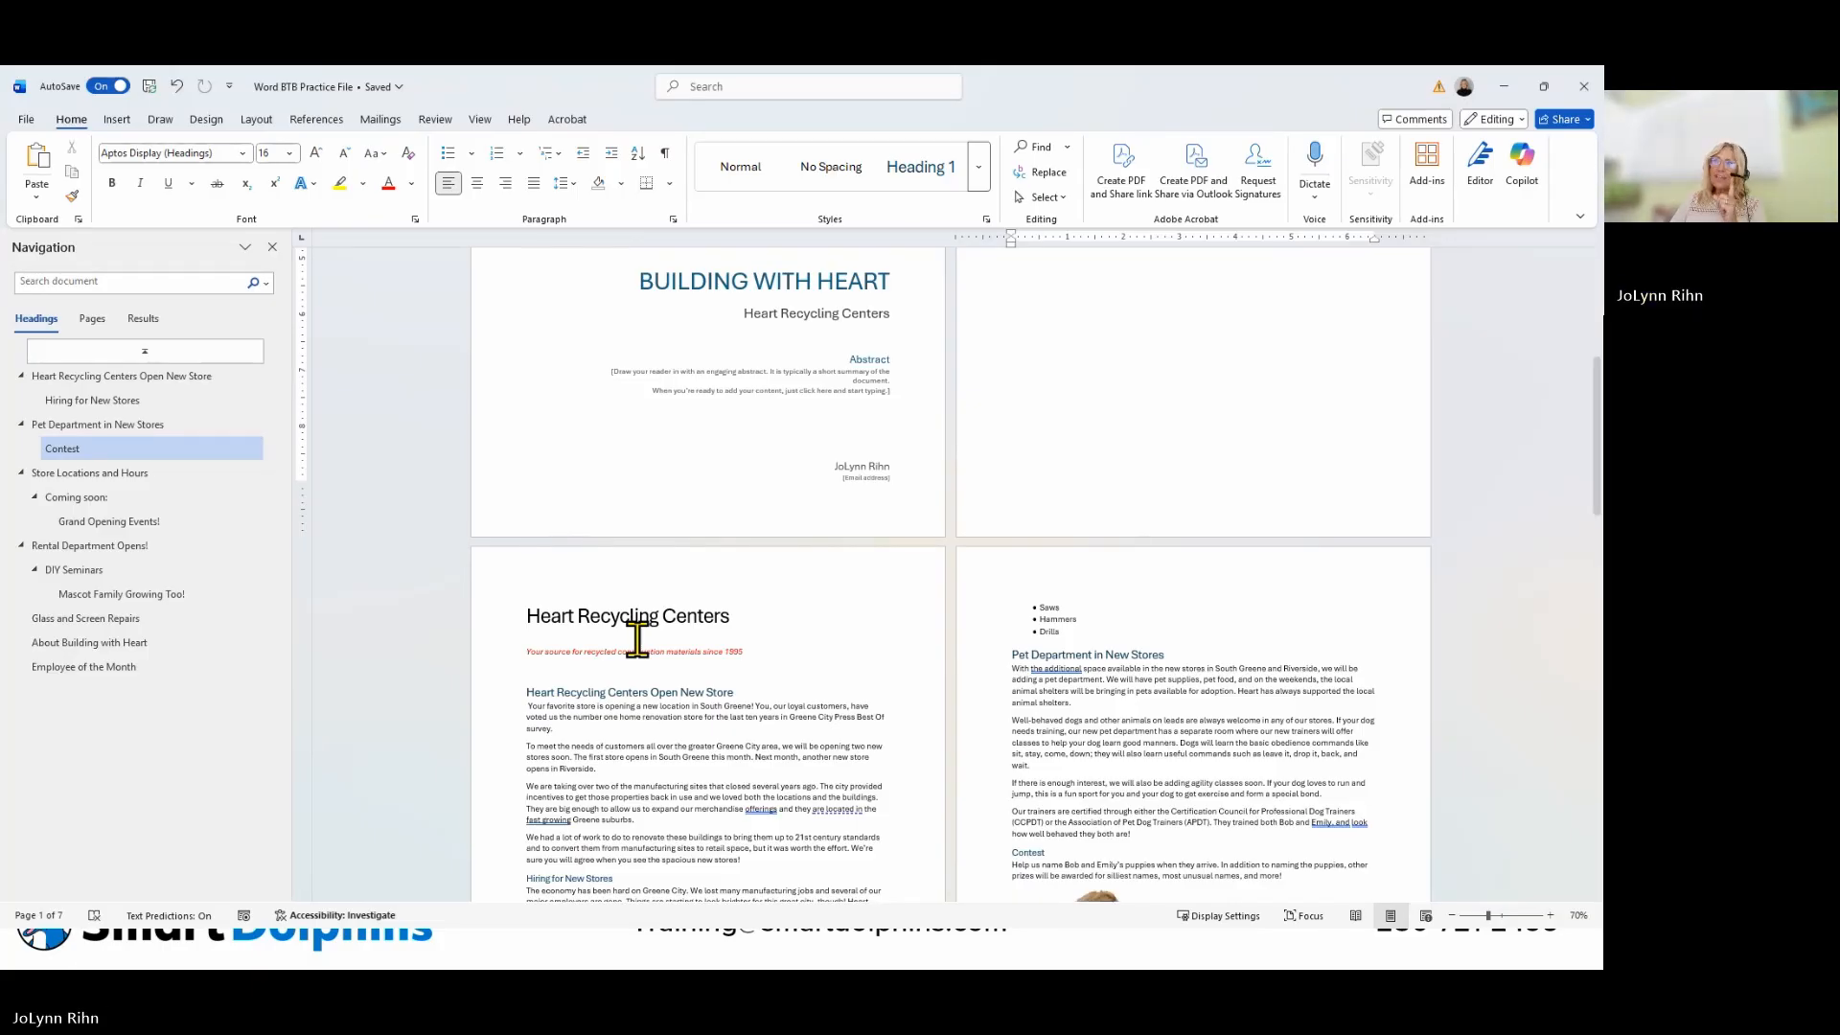
scroll(637, 641, up, 3)
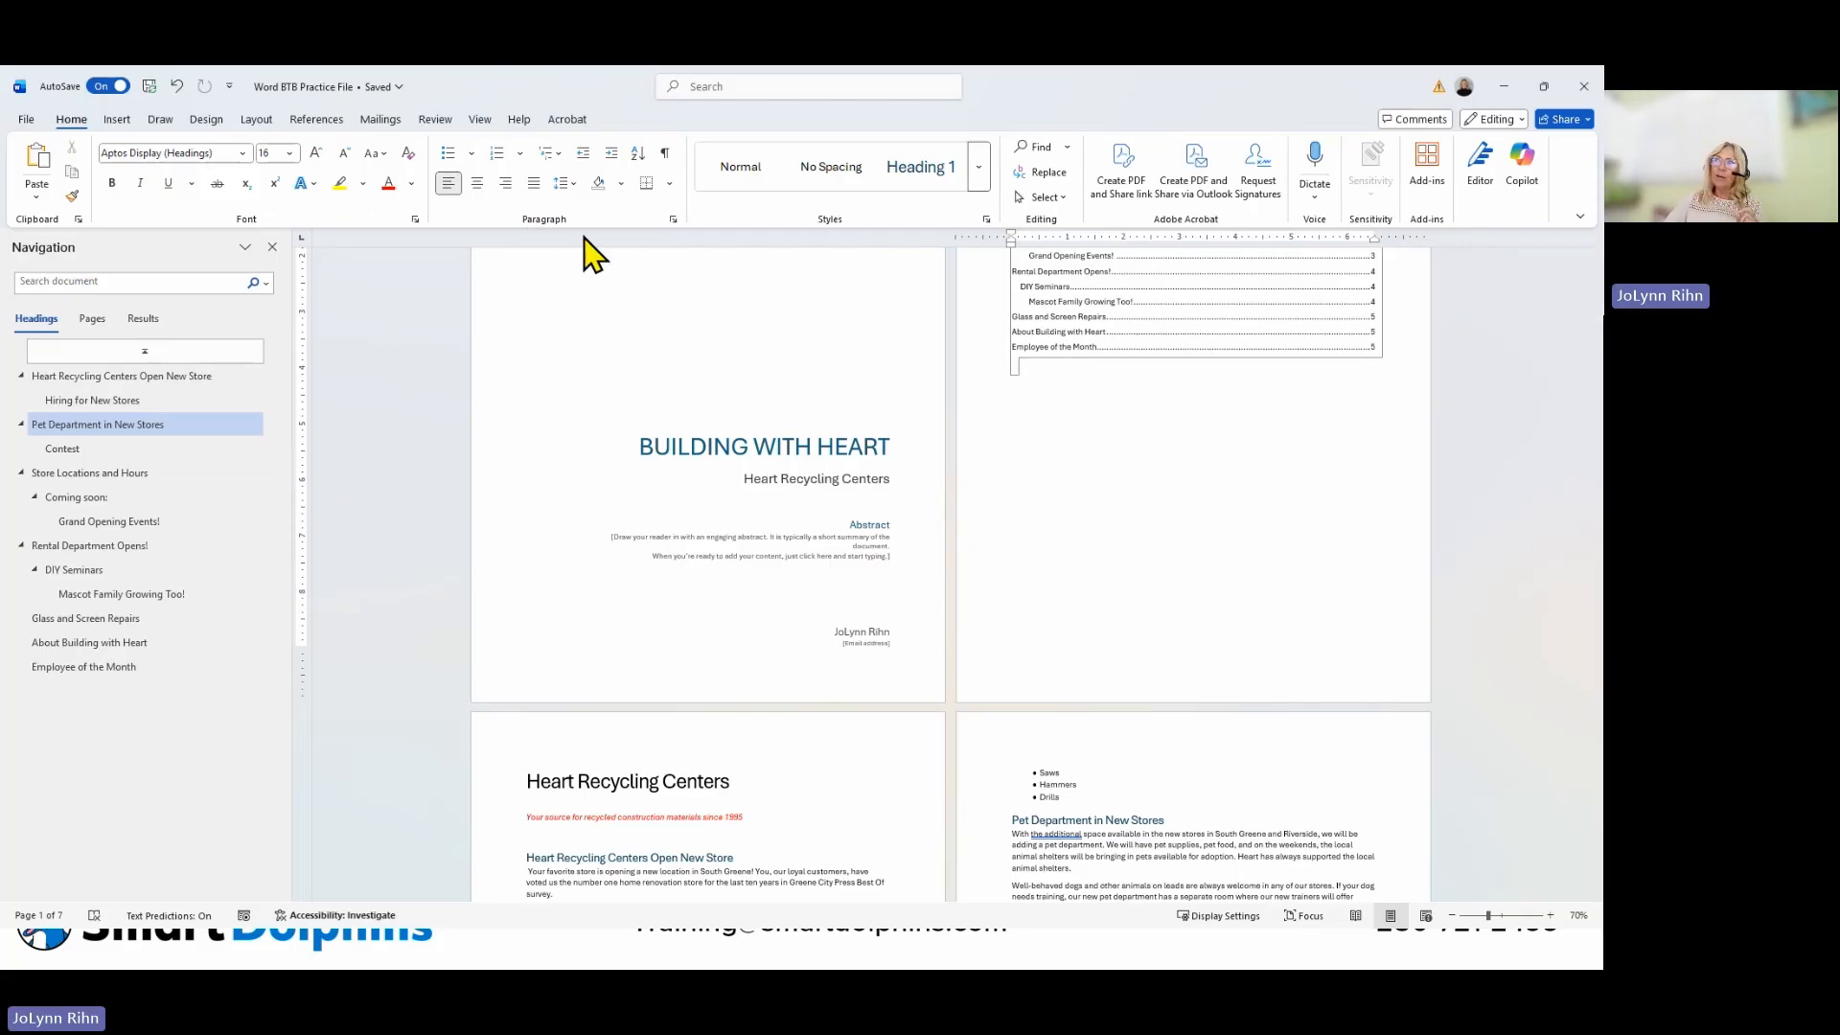
click(666, 156)
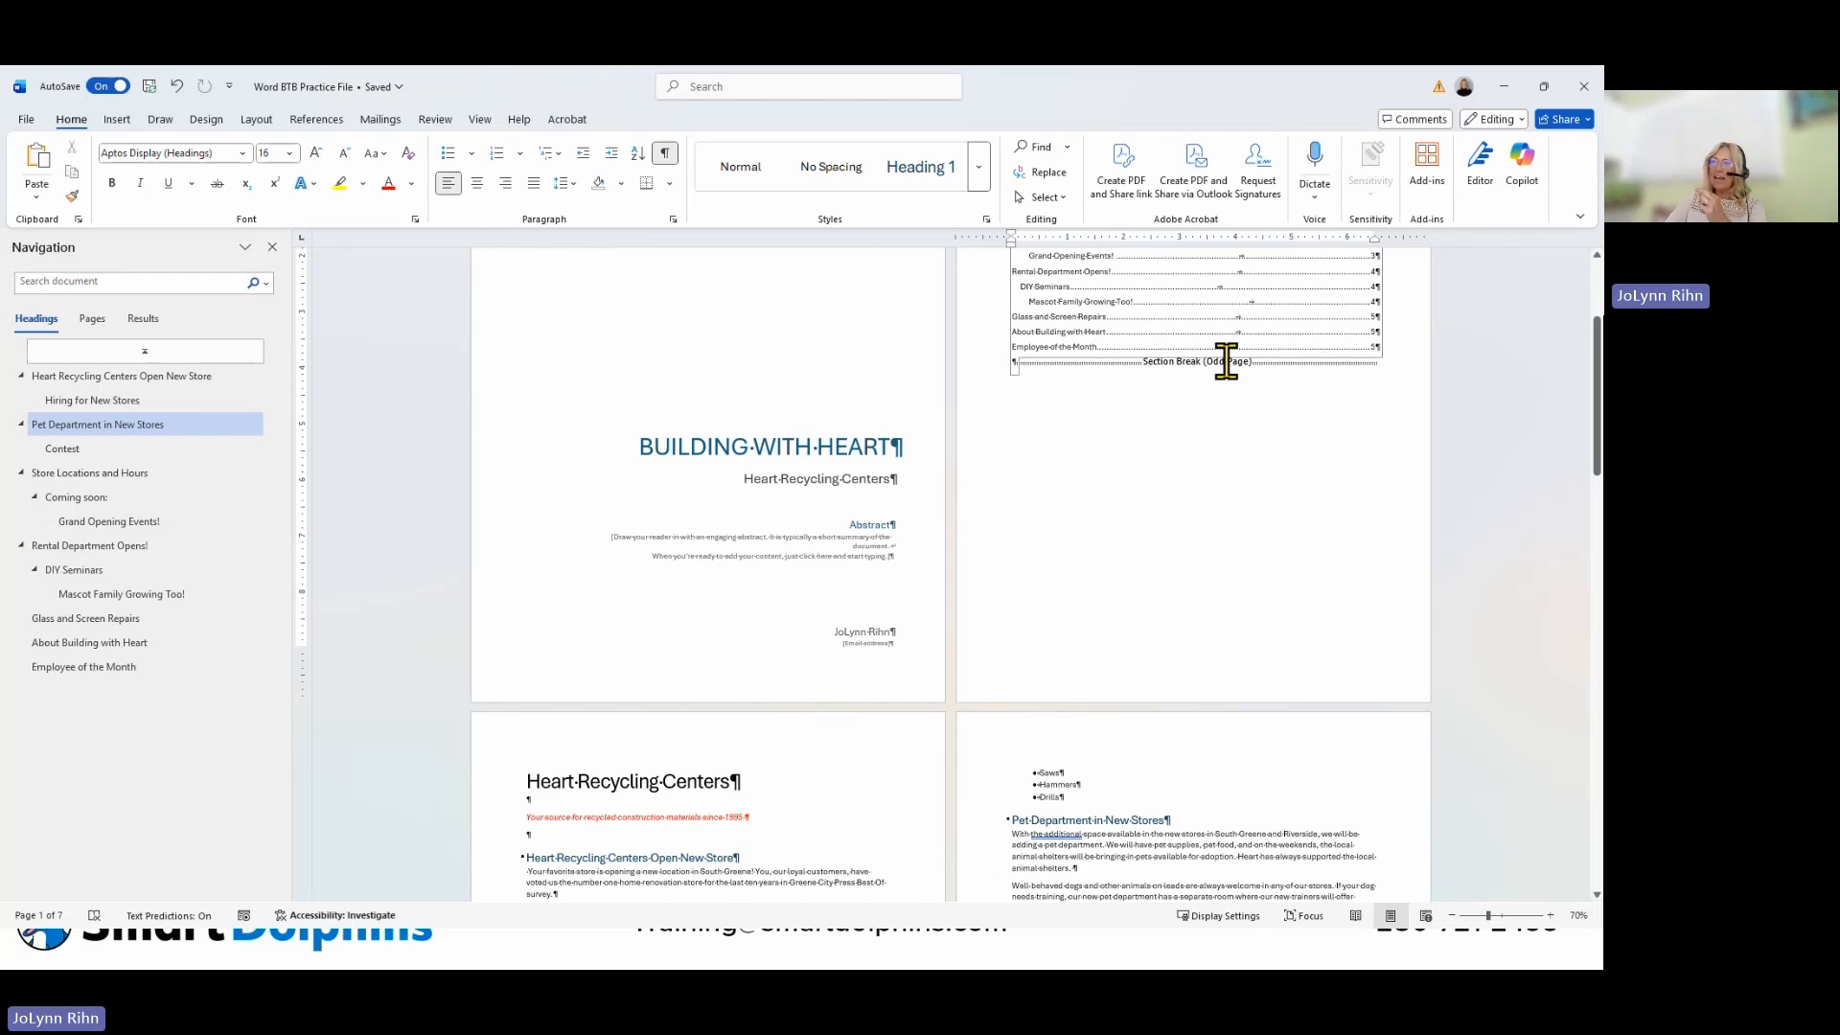
scroll(1099, 503, down, 3)
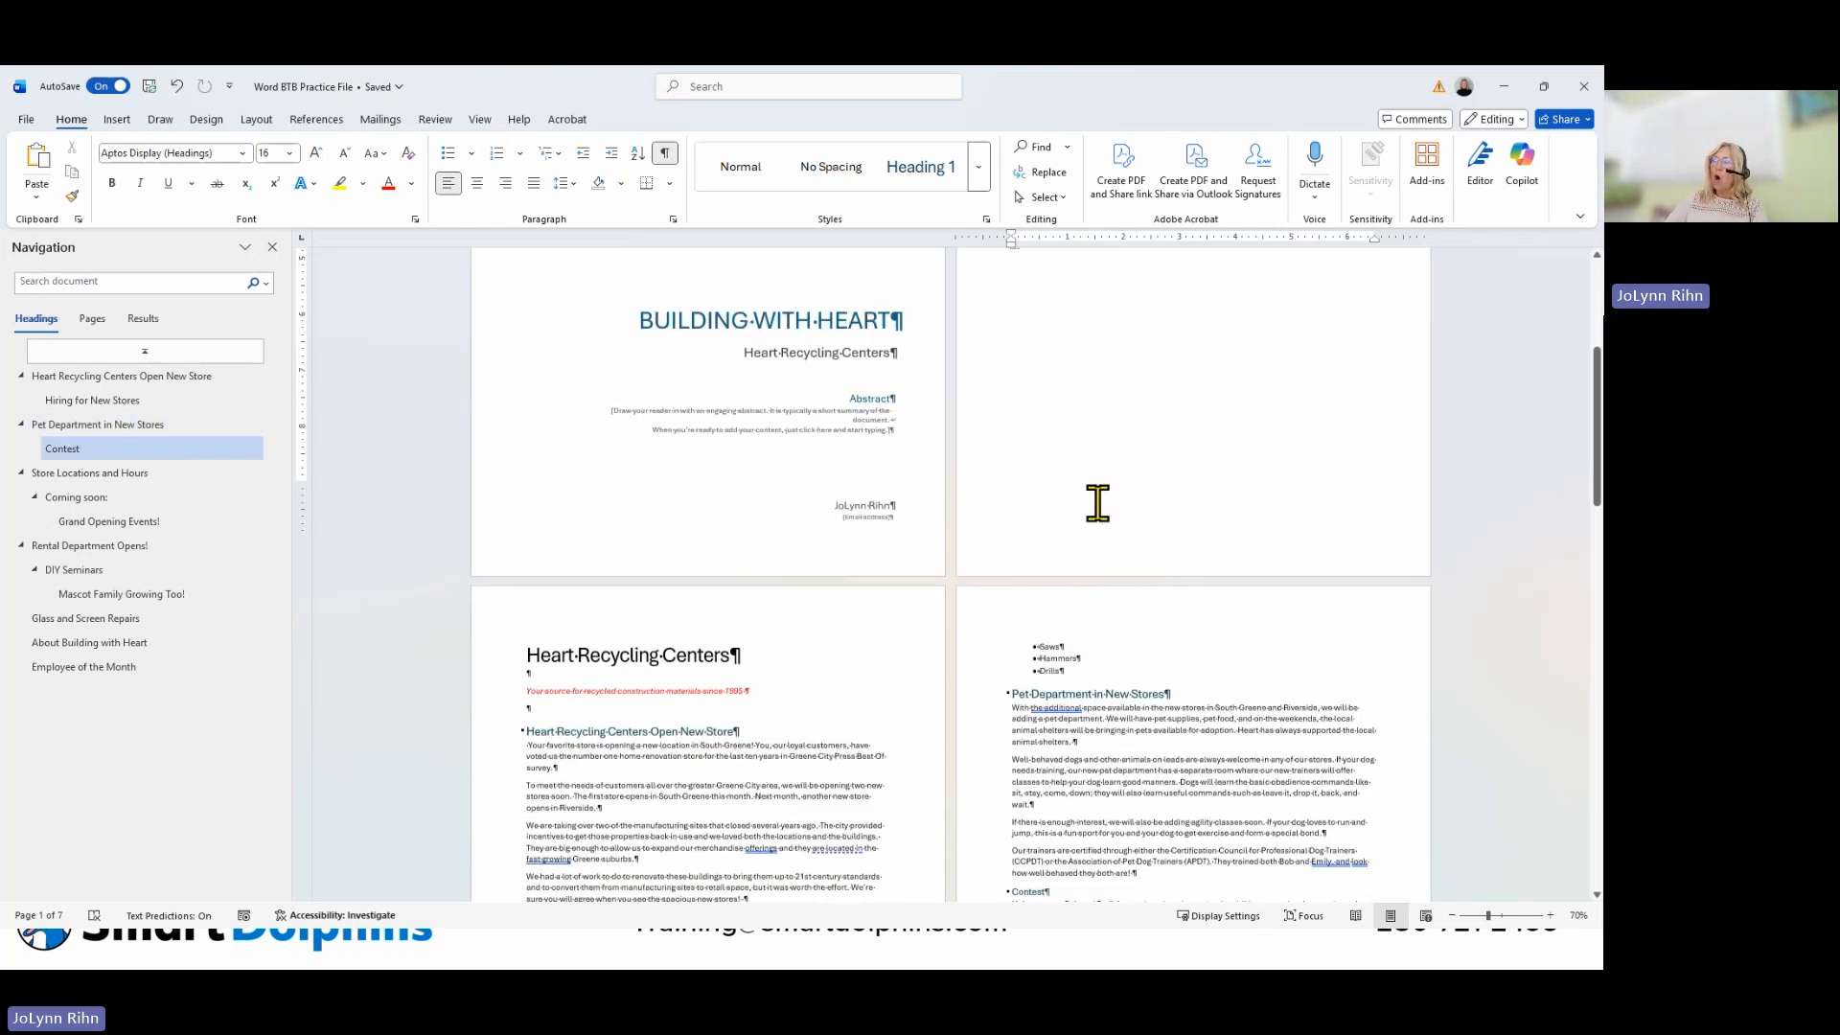
scroll(1099, 503, down, 4)
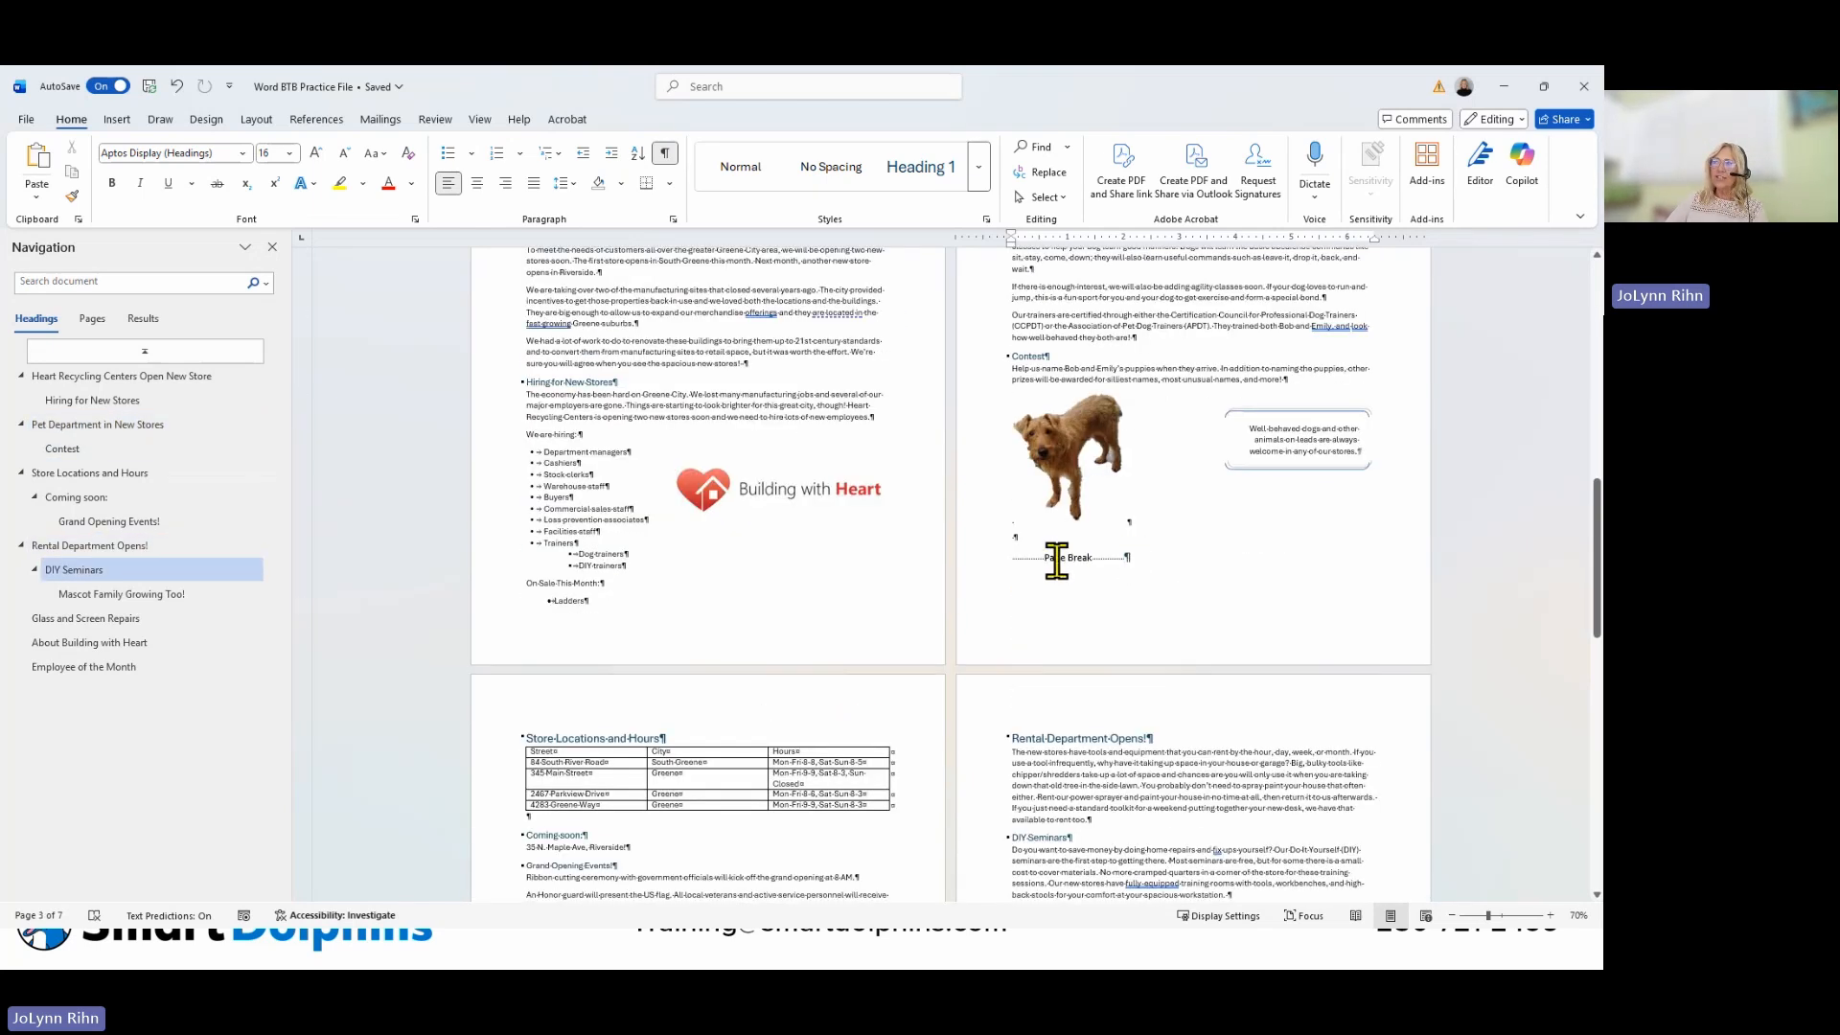
scroll(1075, 554, down, 5)
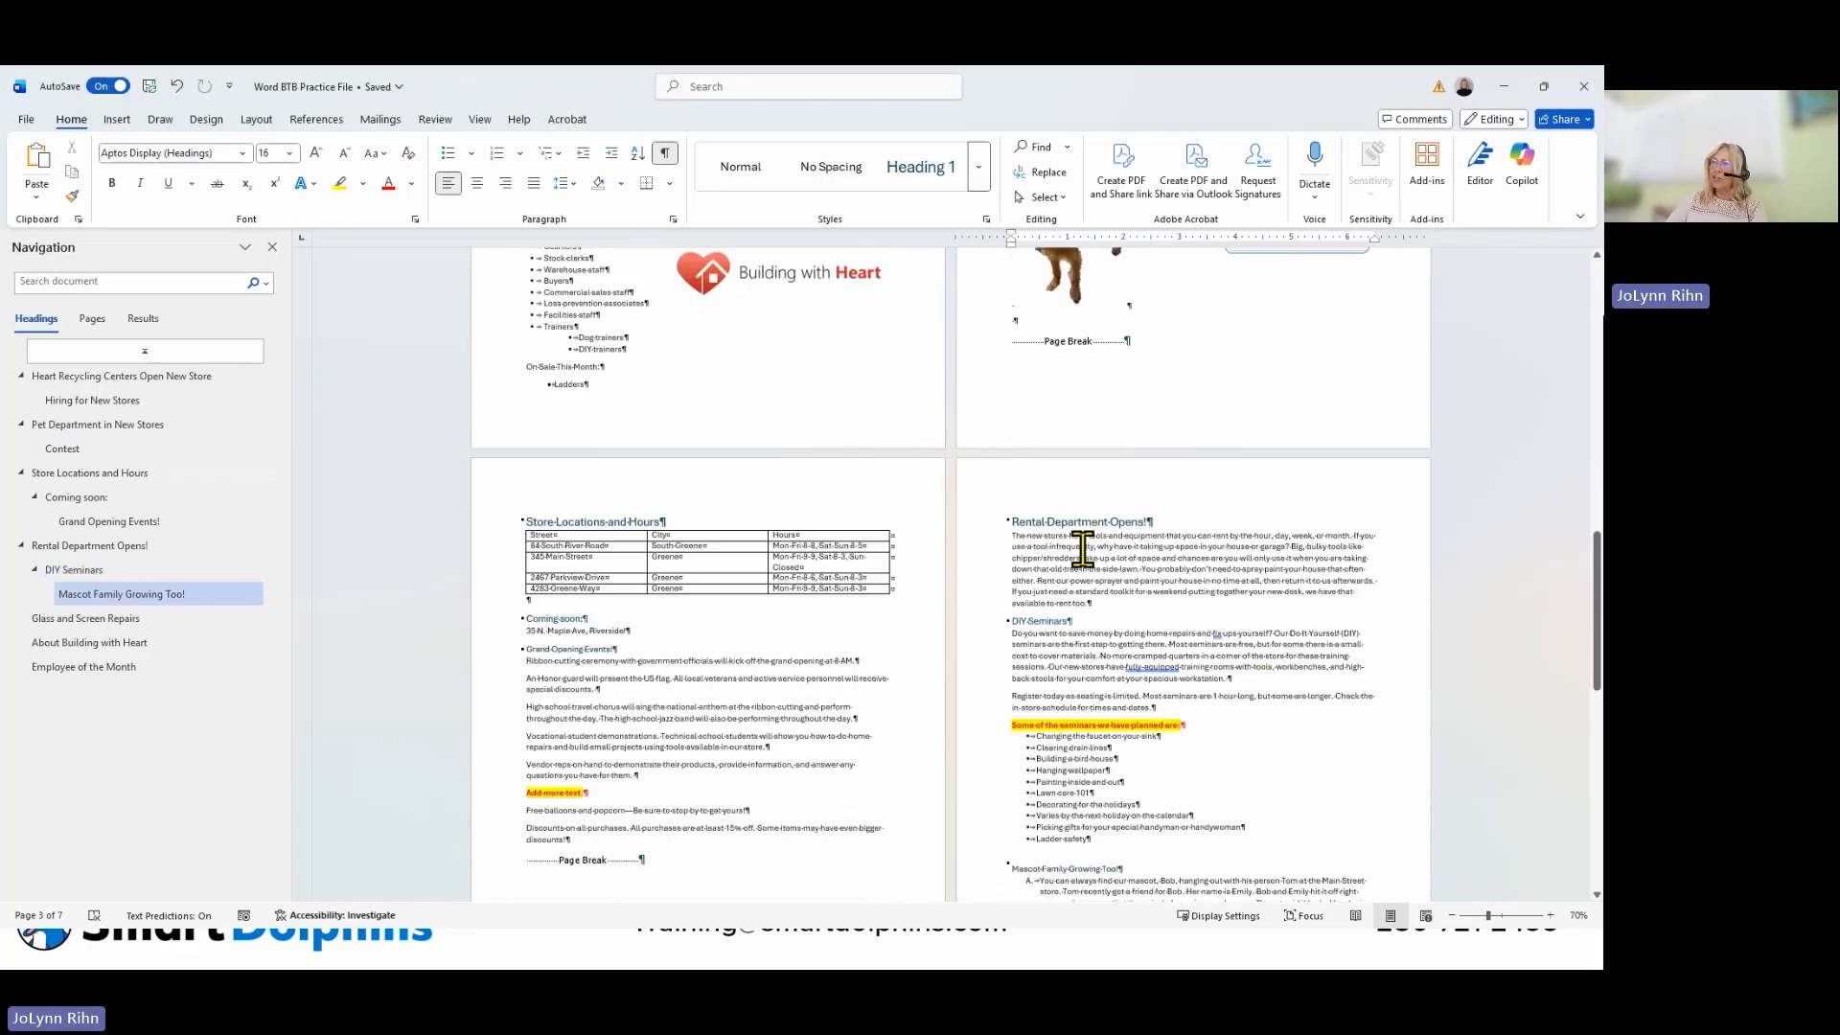
scroll(1082, 549, down, 5)
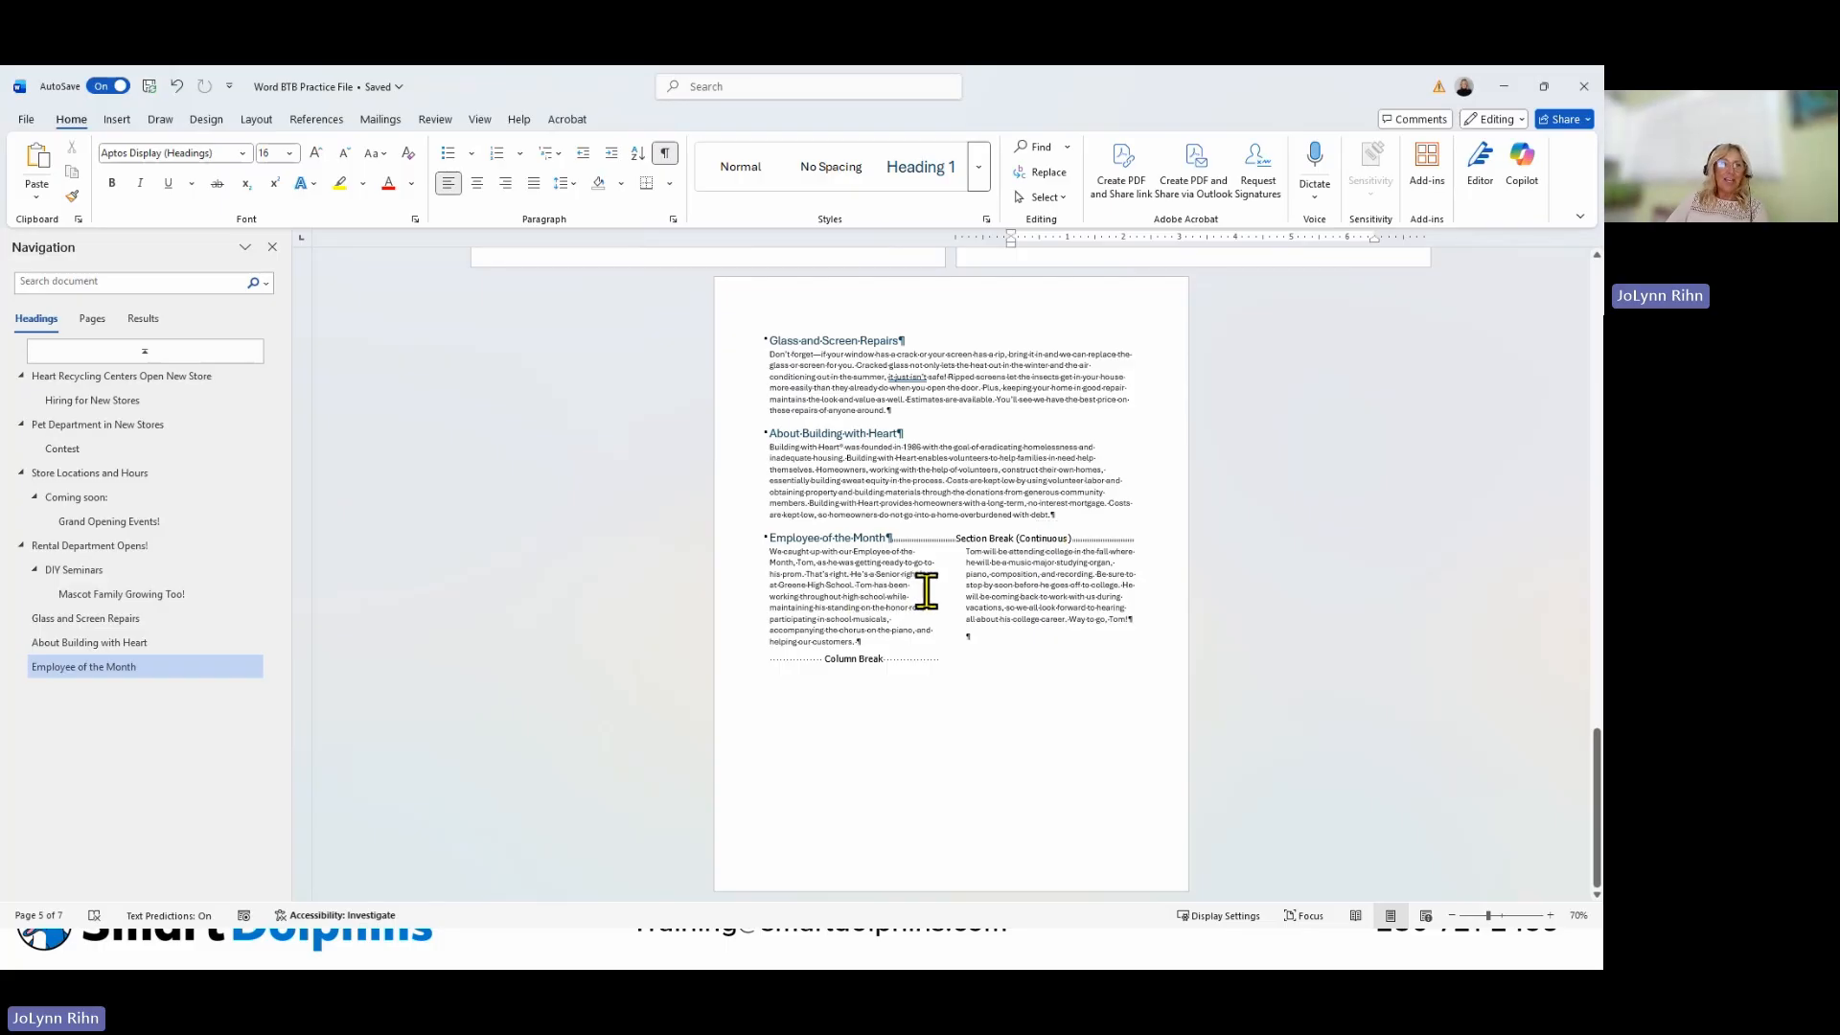
scroll(926, 589, up, 4)
scroll(926, 590, up, 12)
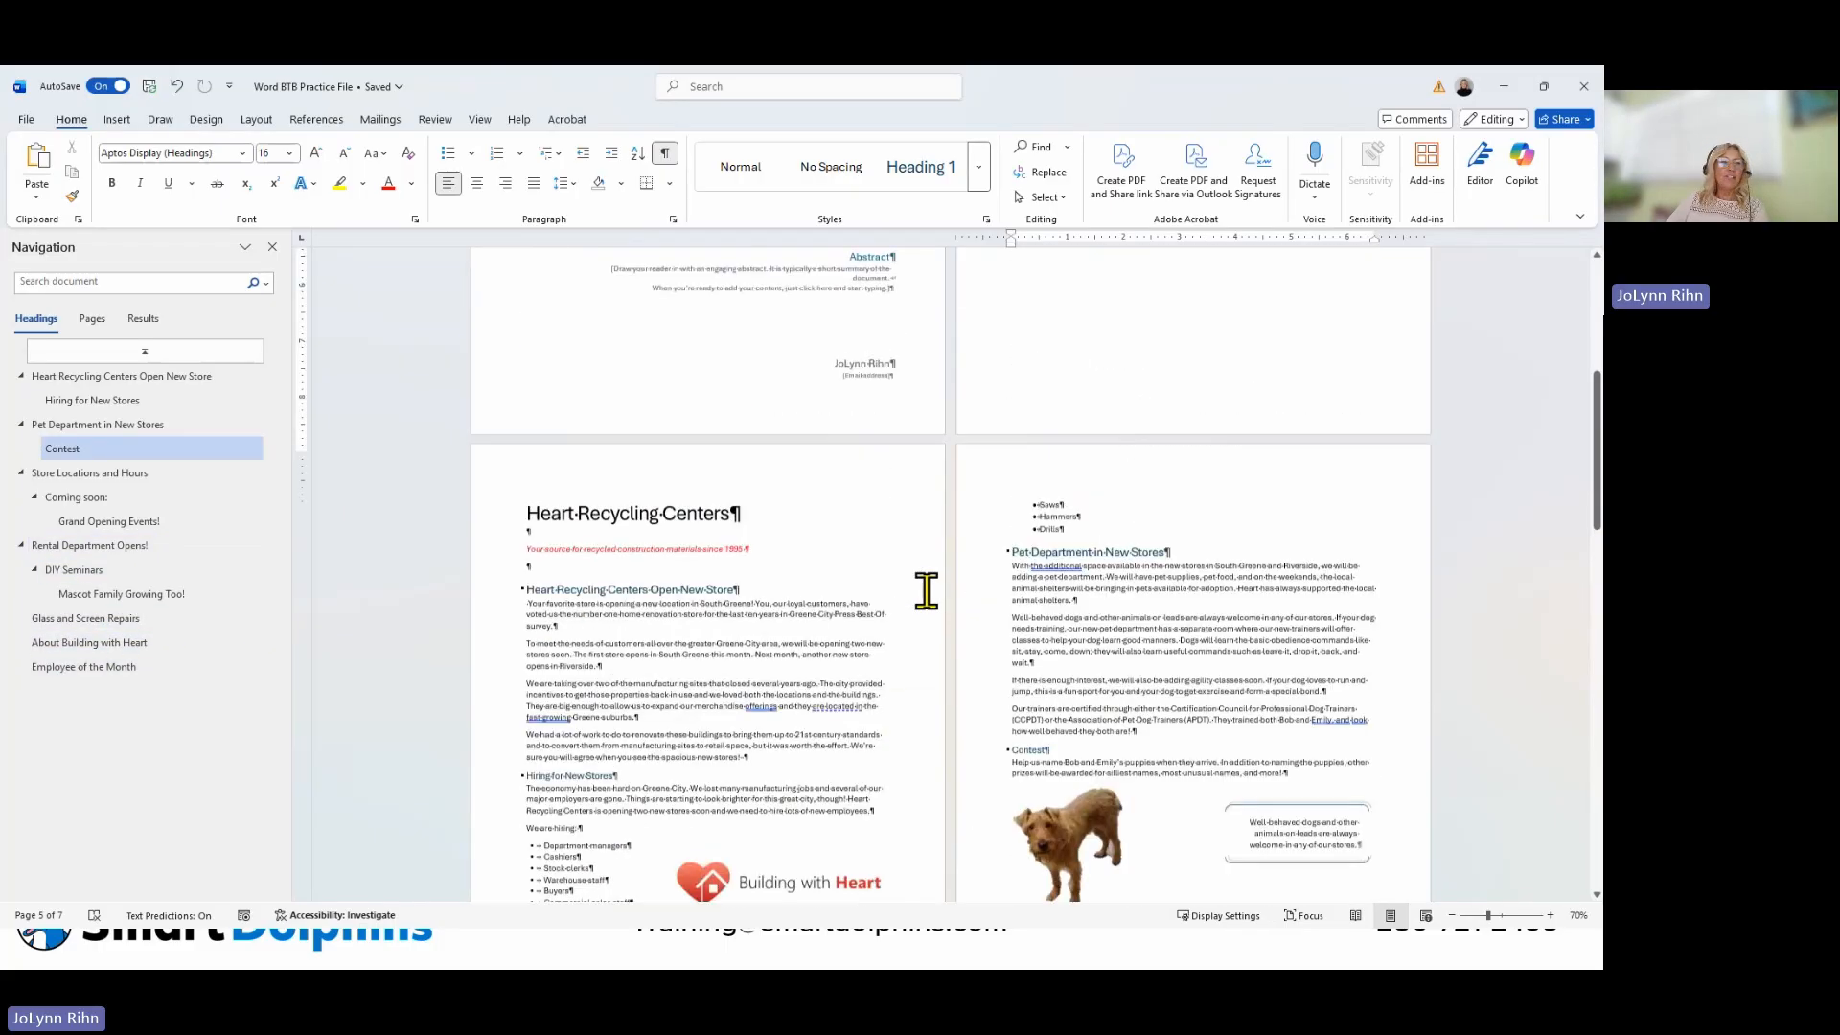
Hide the formatting marks in the newsletter.
scroll(926, 589, up, 3)
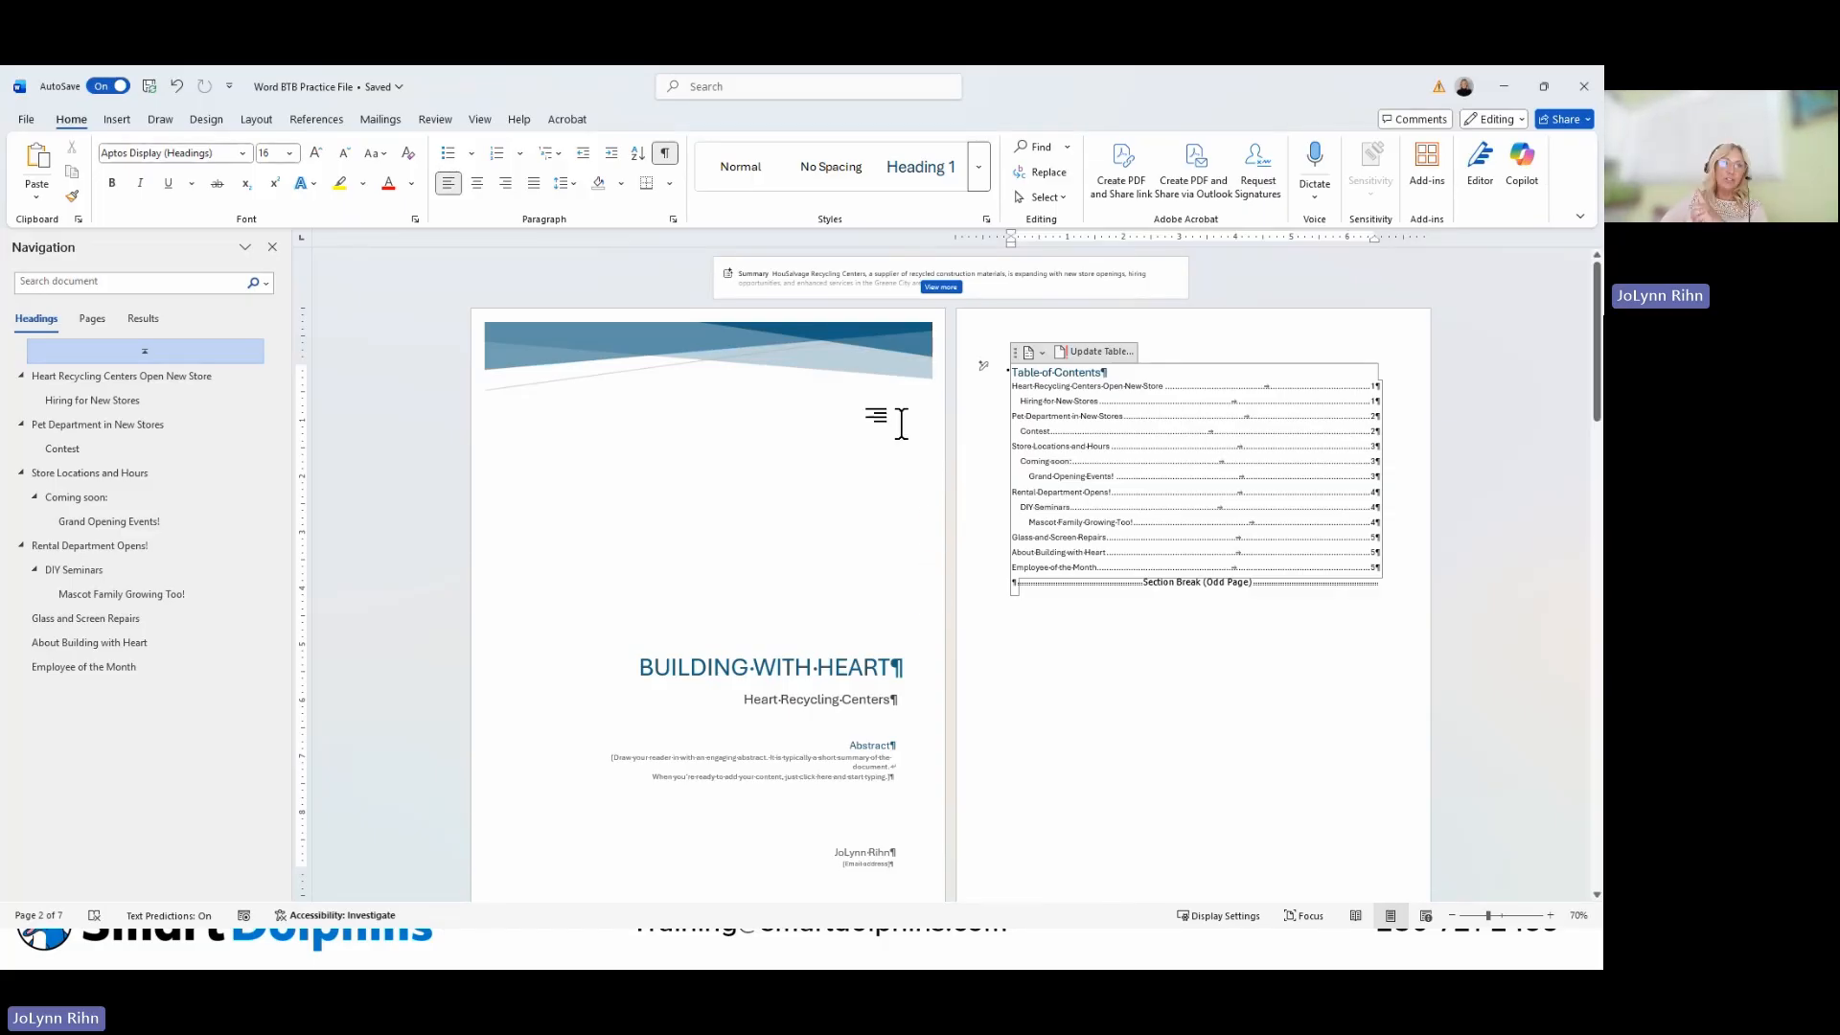
click(664, 153)
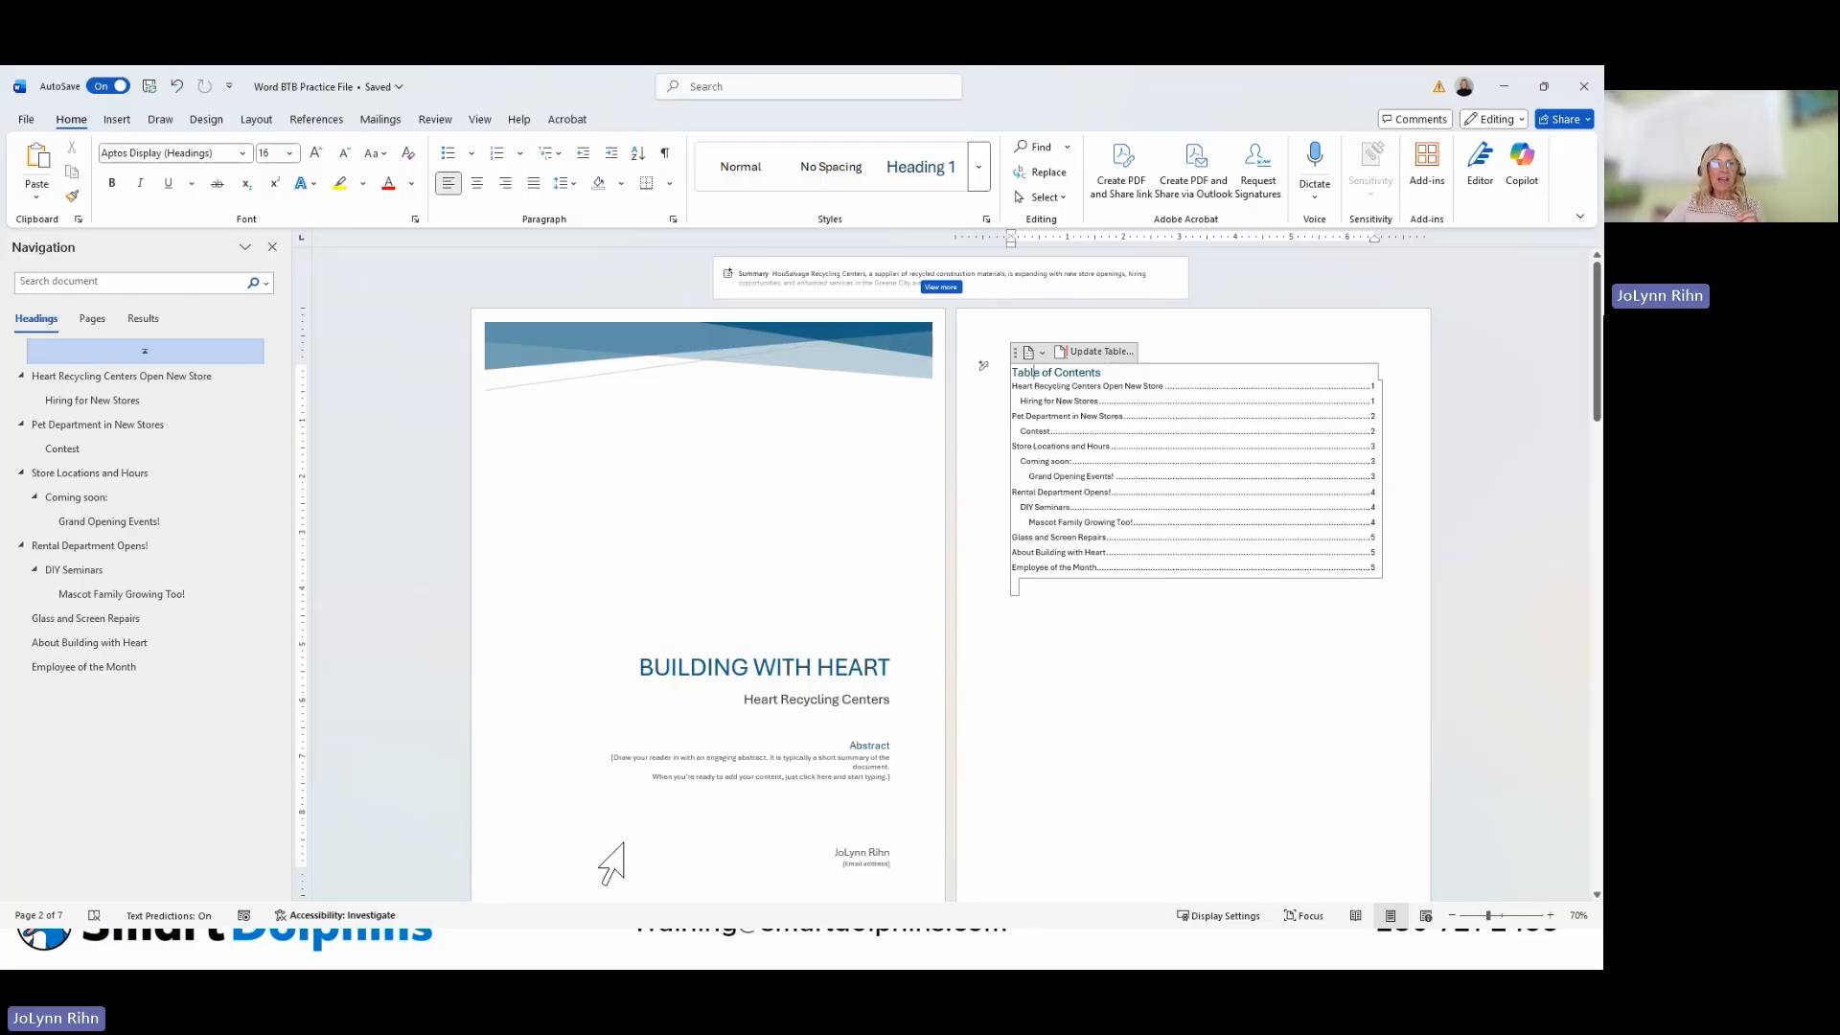
Open the Section 2 header for editing, unlink its first-page header from the previous section, and turn off Different First Page.
scroll(612, 863, down, 5)
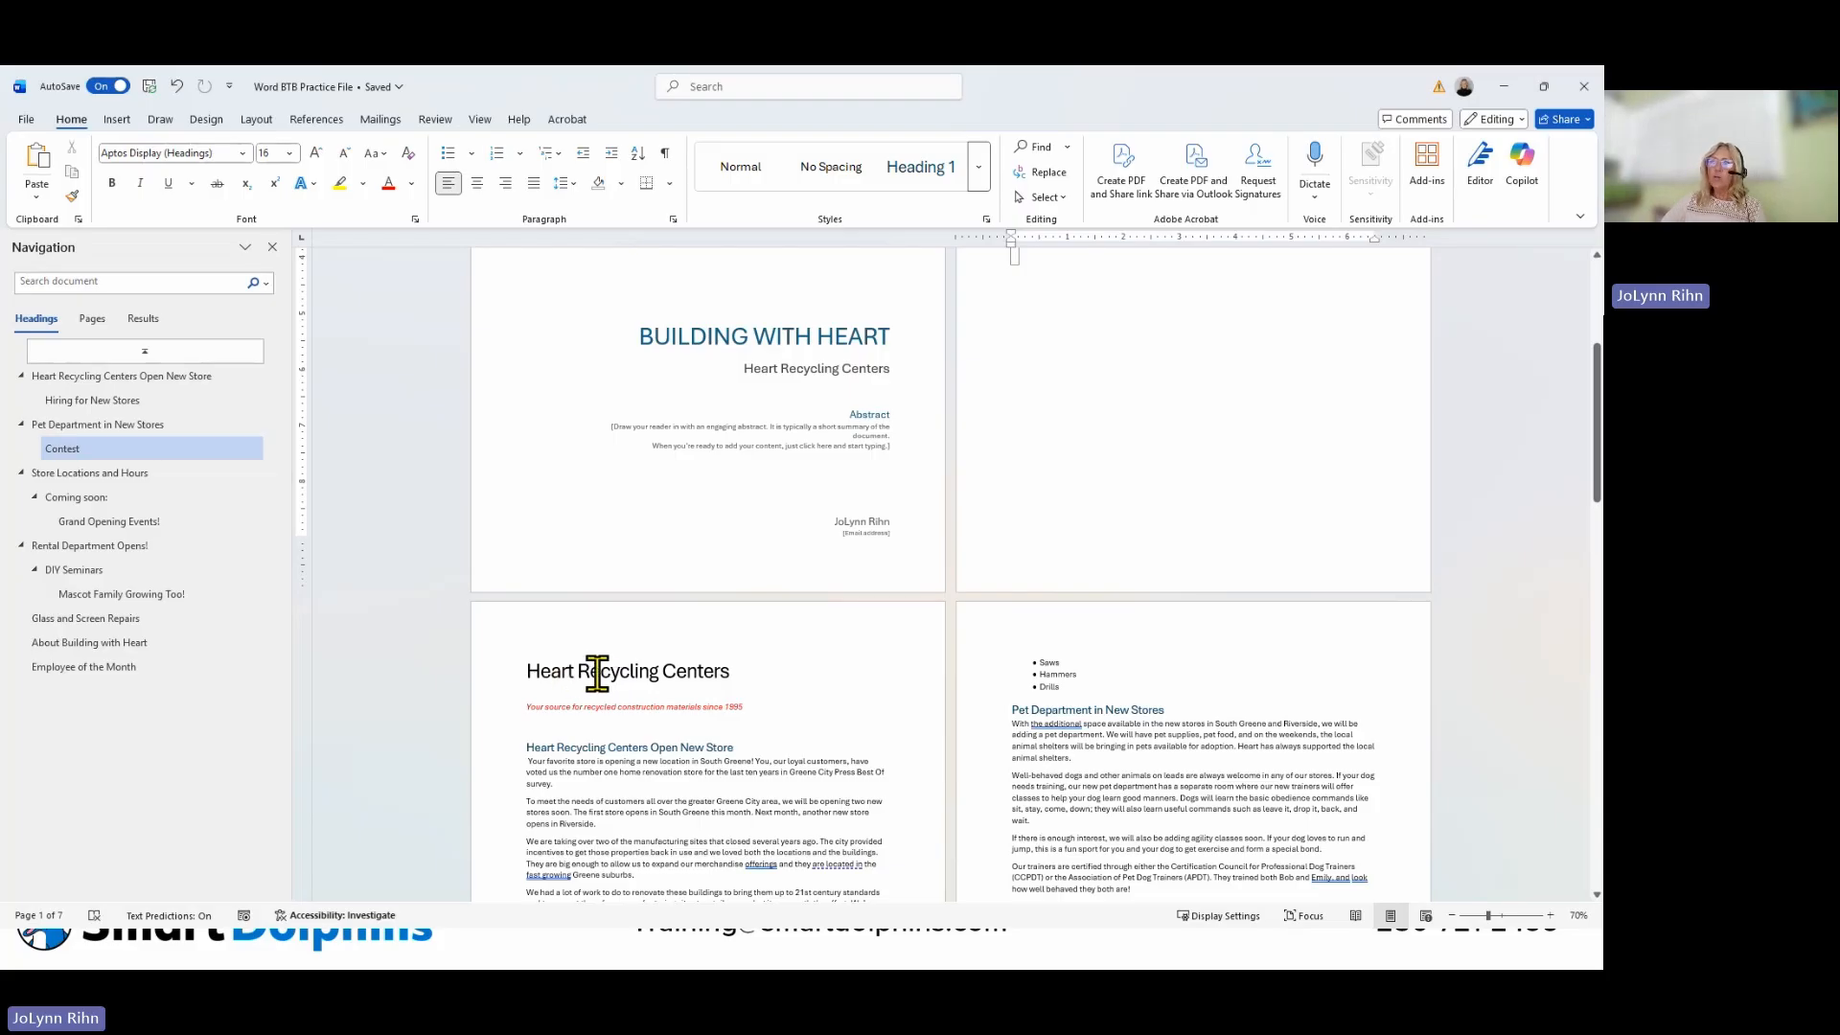
double_click(606, 624)
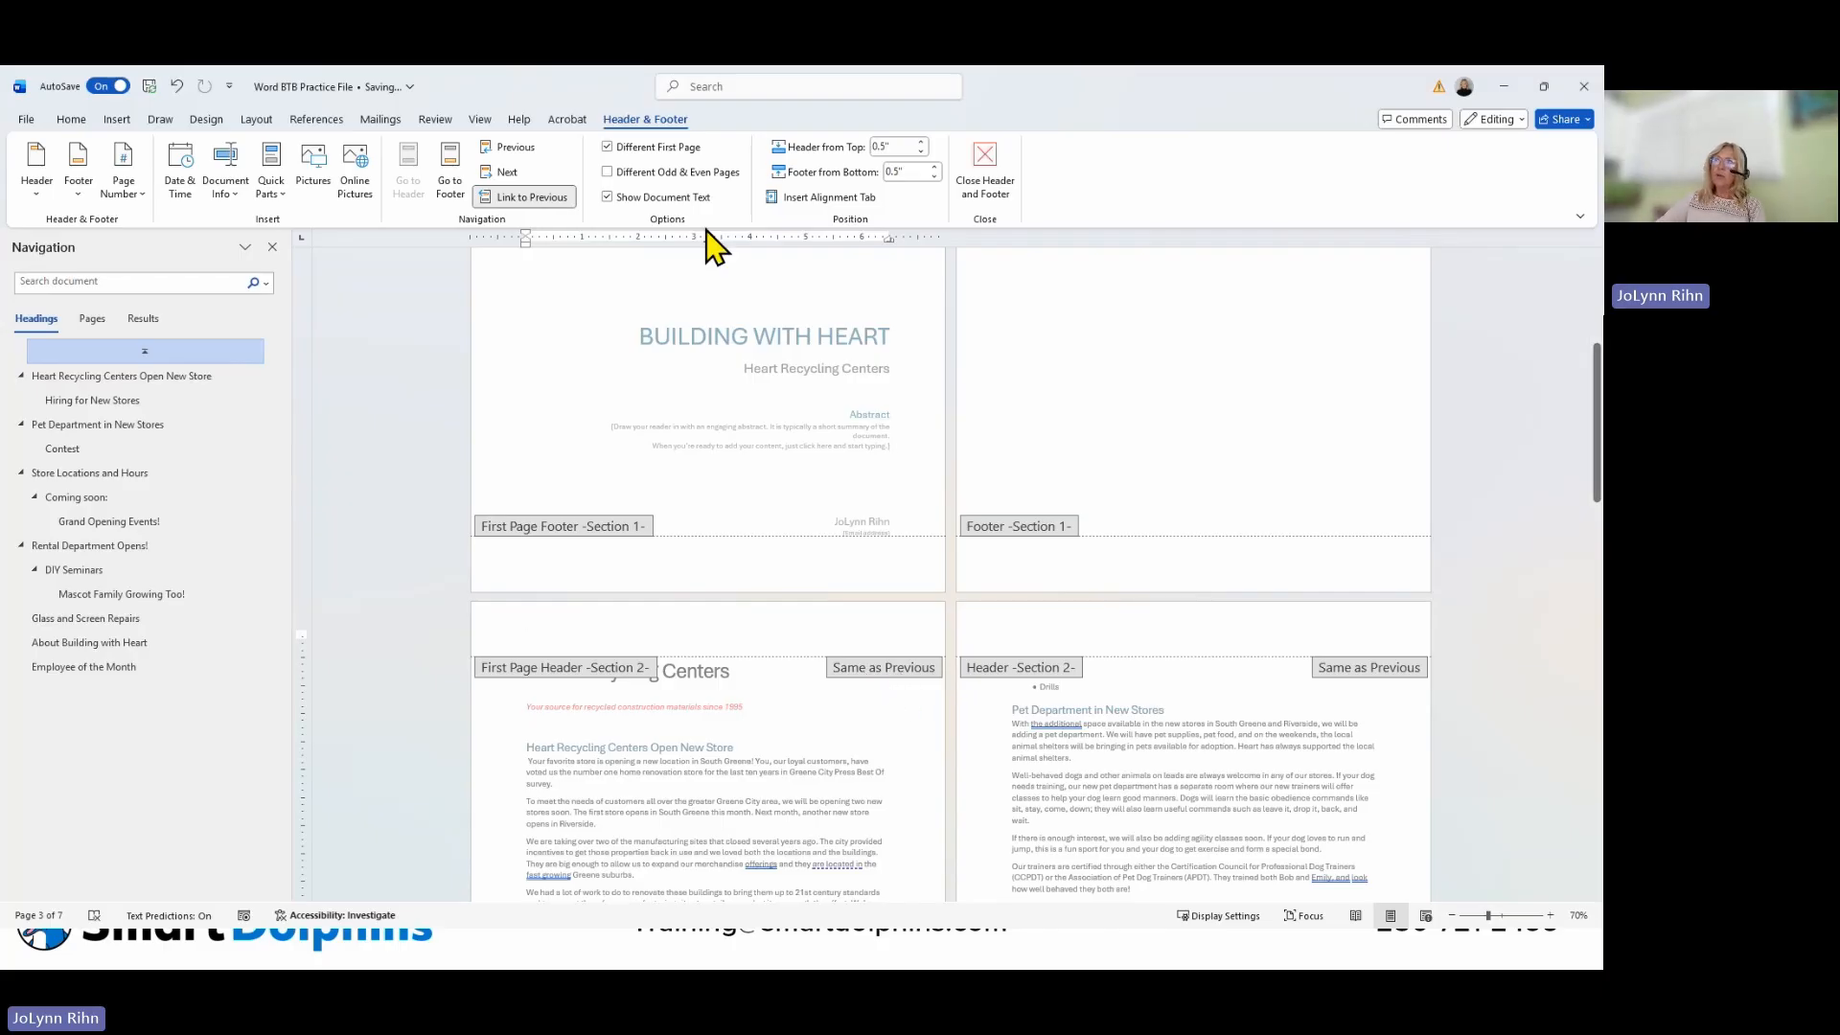
click(525, 199)
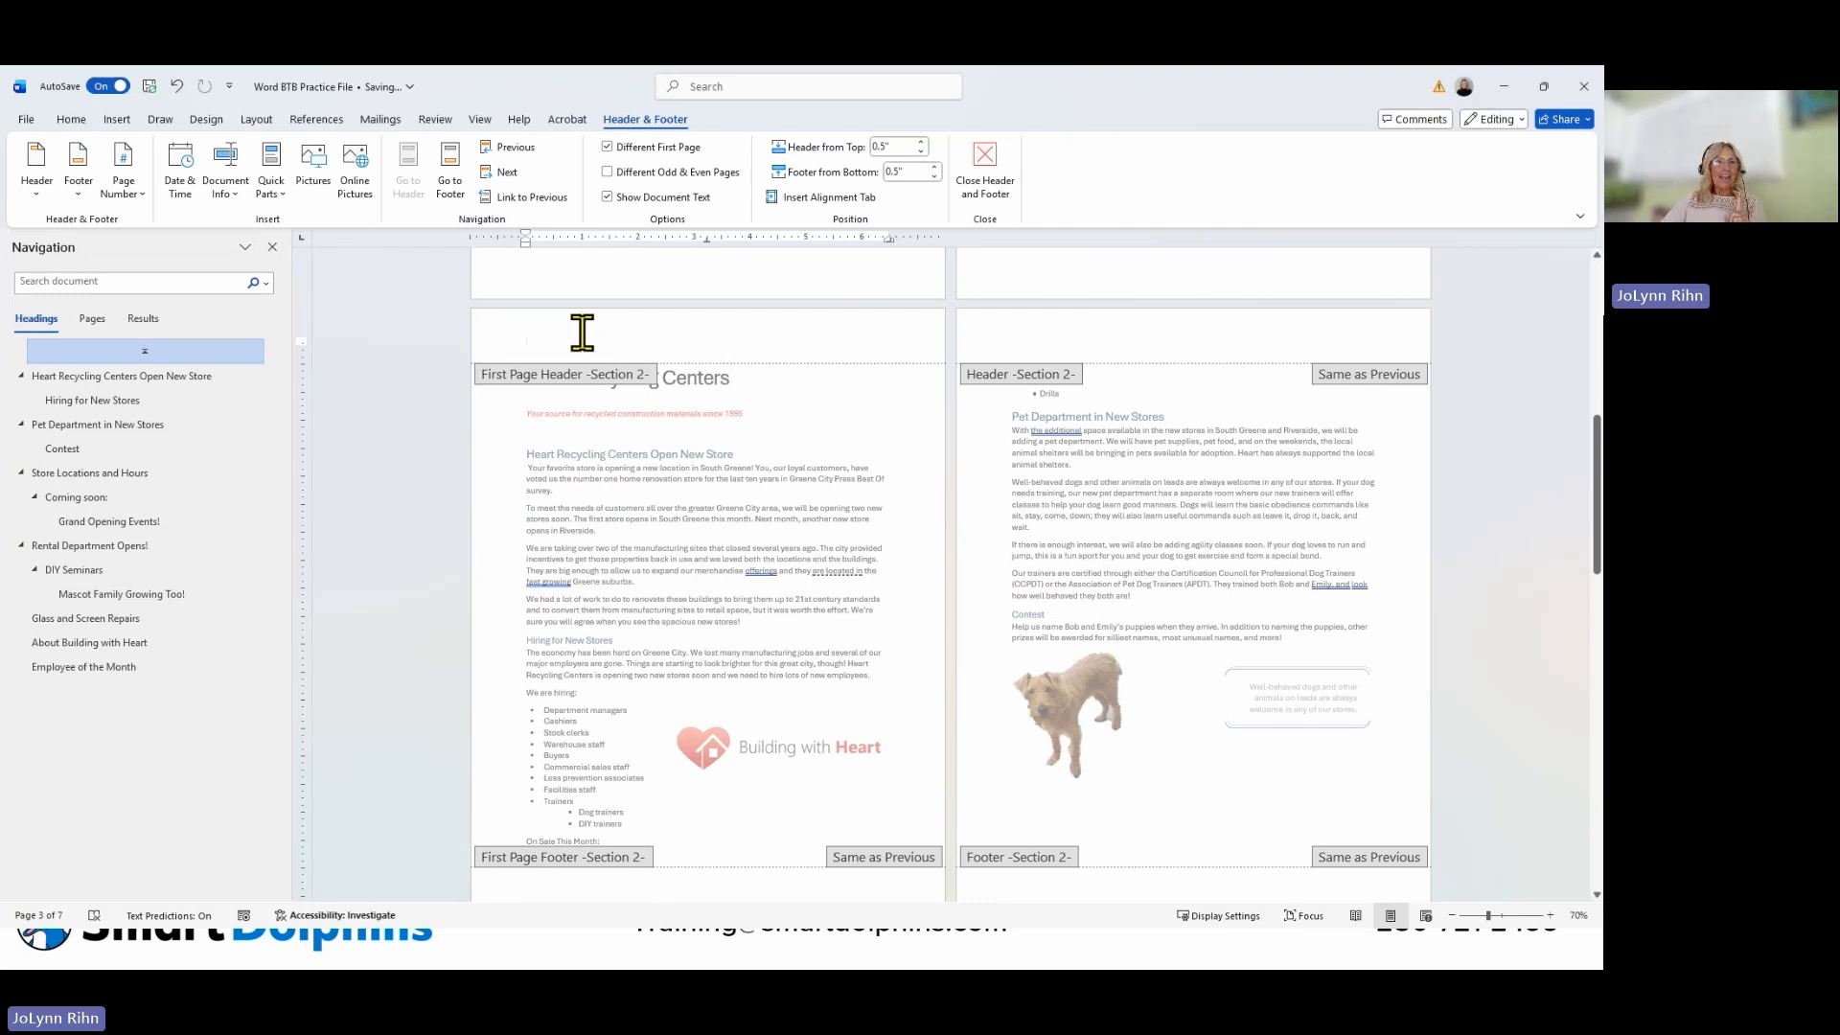
click(608, 147)
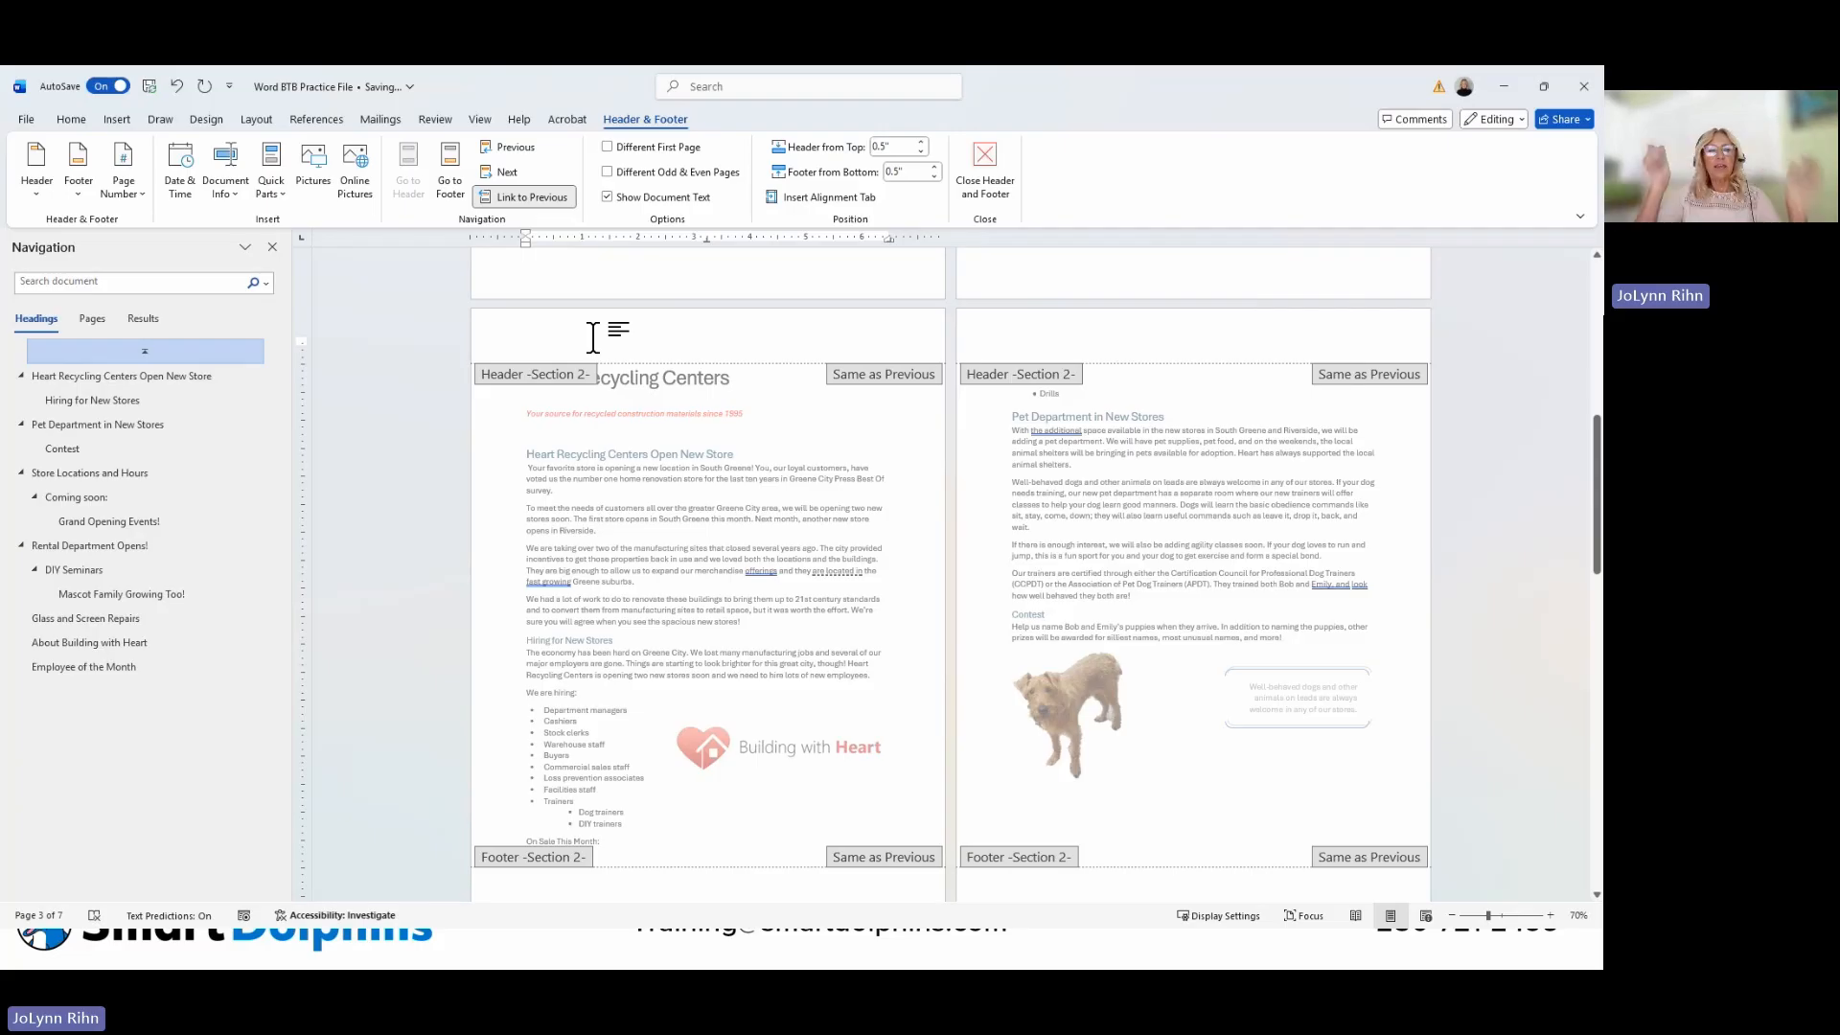
Enter "Recycling Centers" as the Section 2 header text, correcting the spelling.
text(Recy)
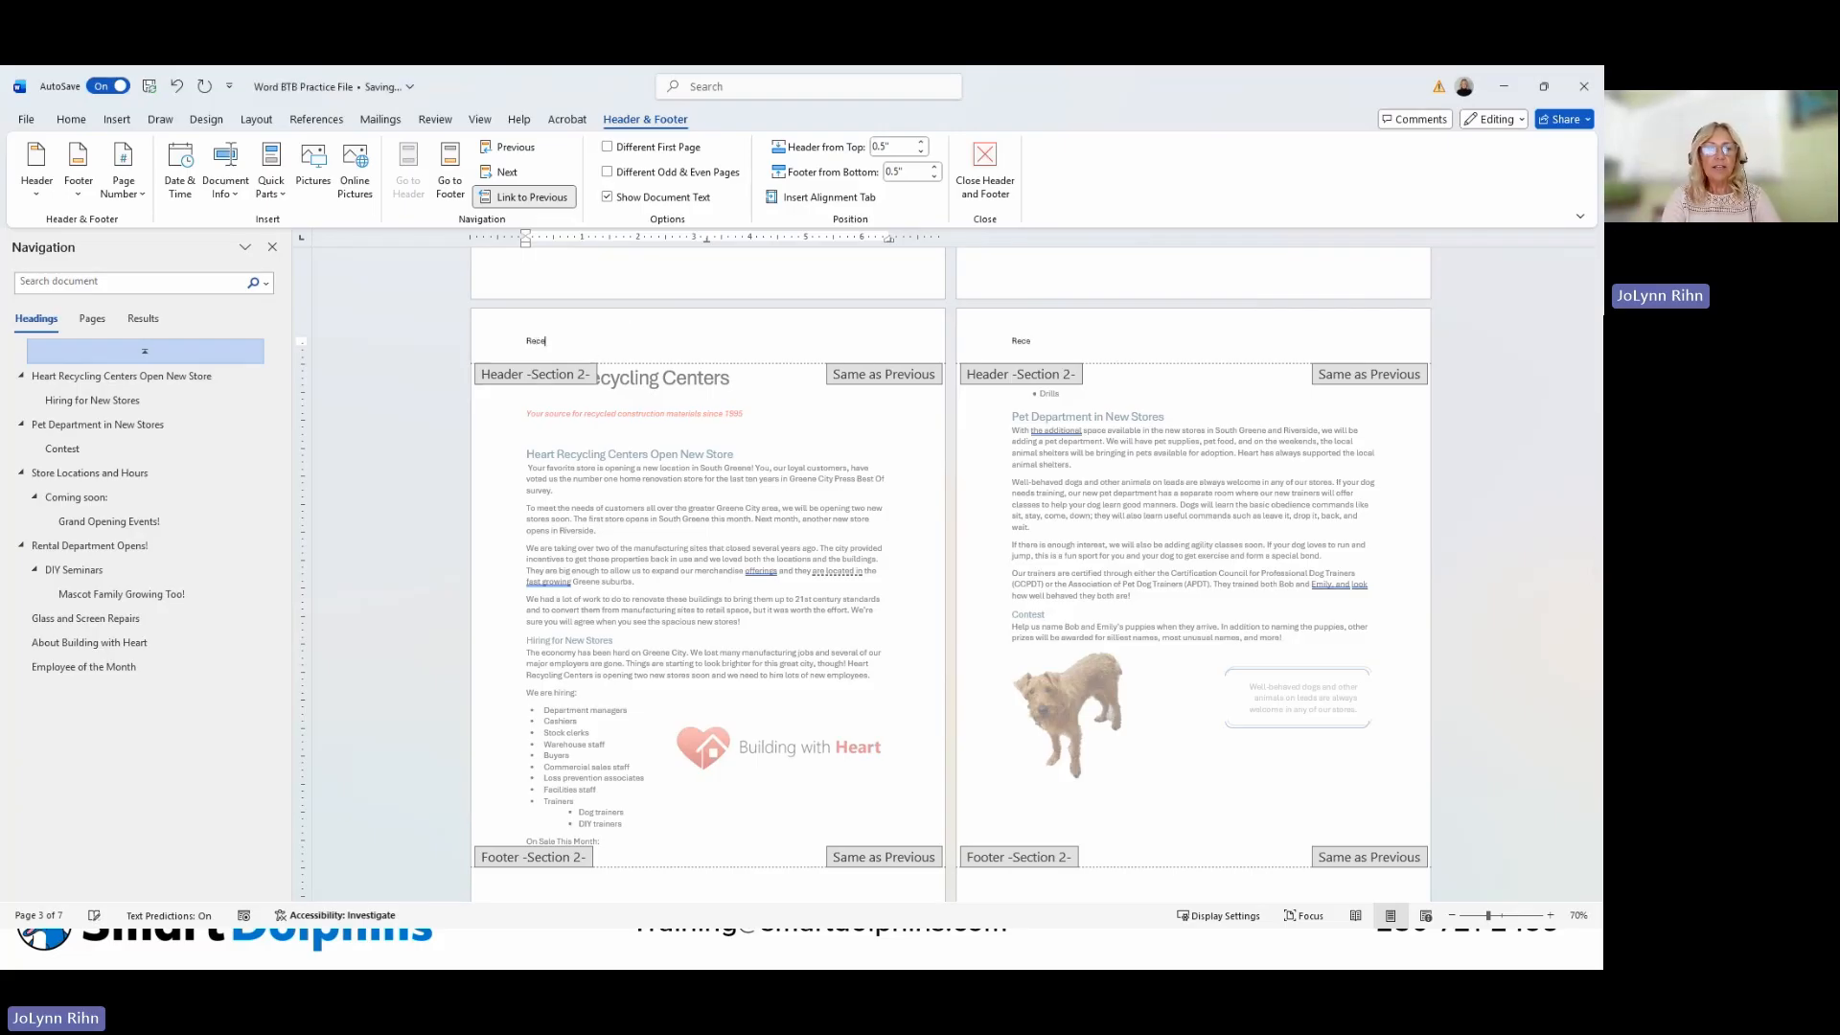
text(cling)
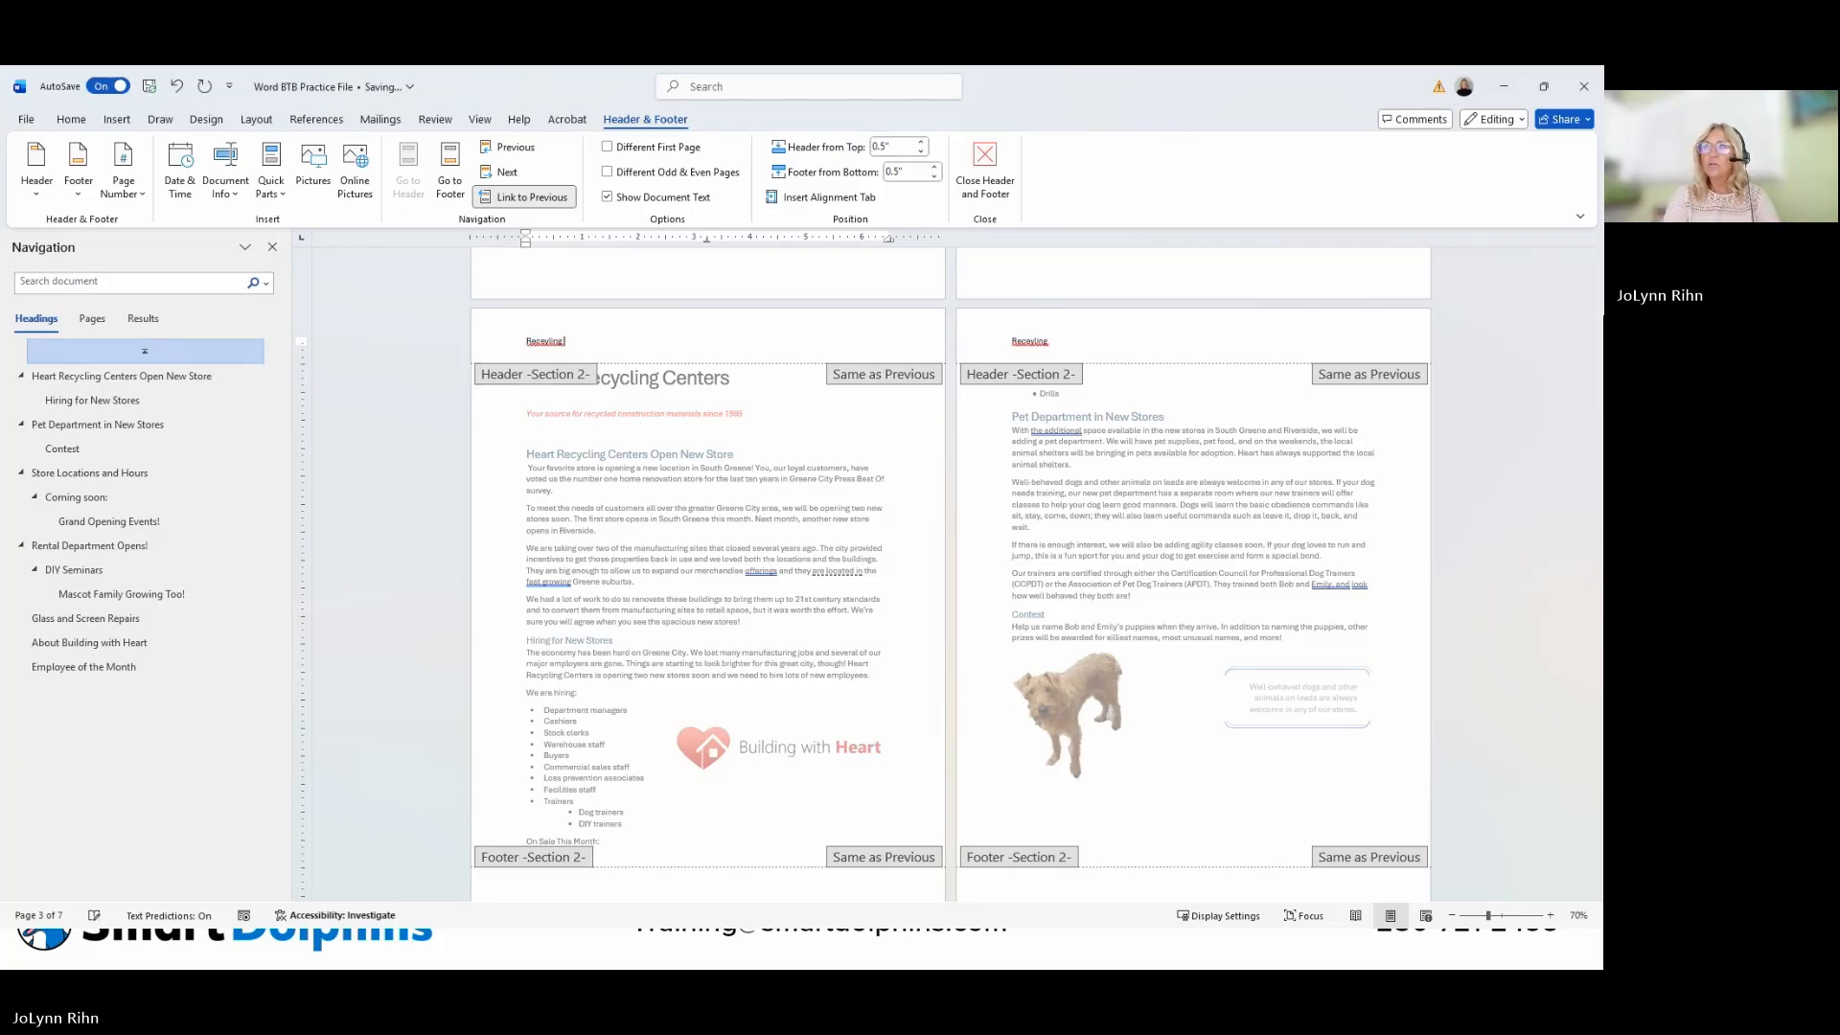
text( Centers)
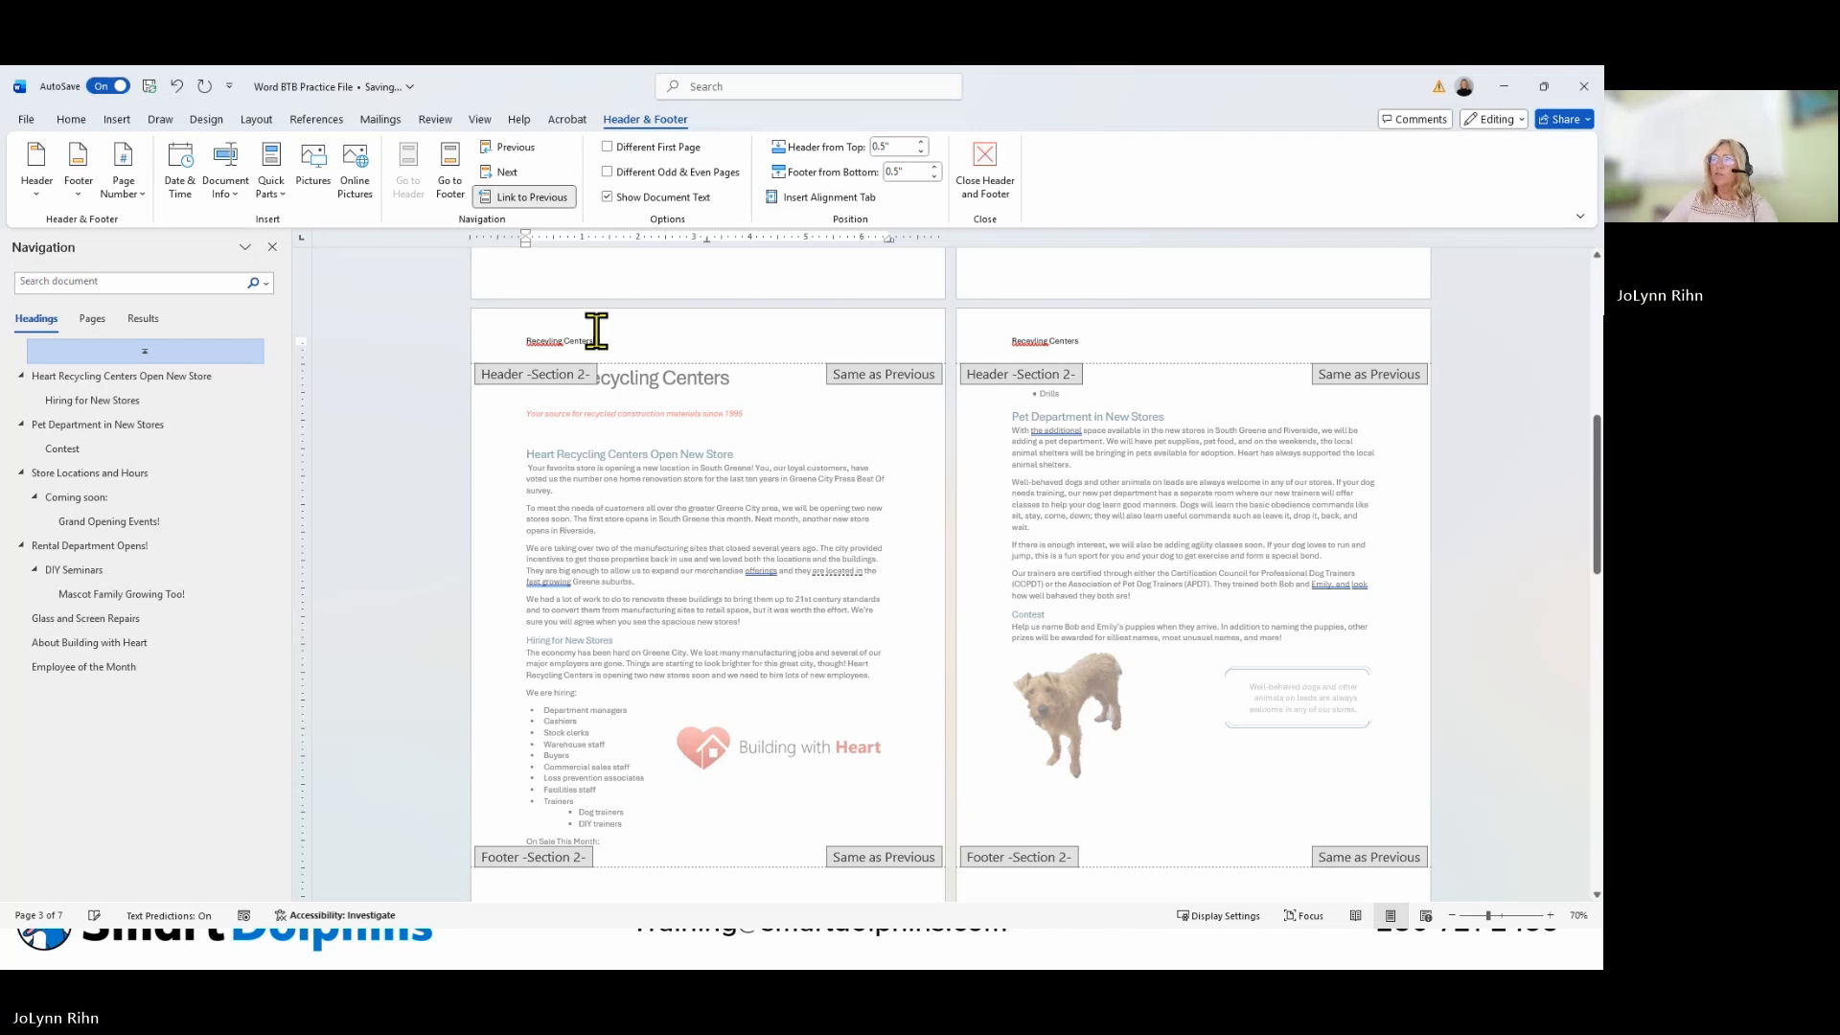
right_click(540, 342)
click(561, 391)
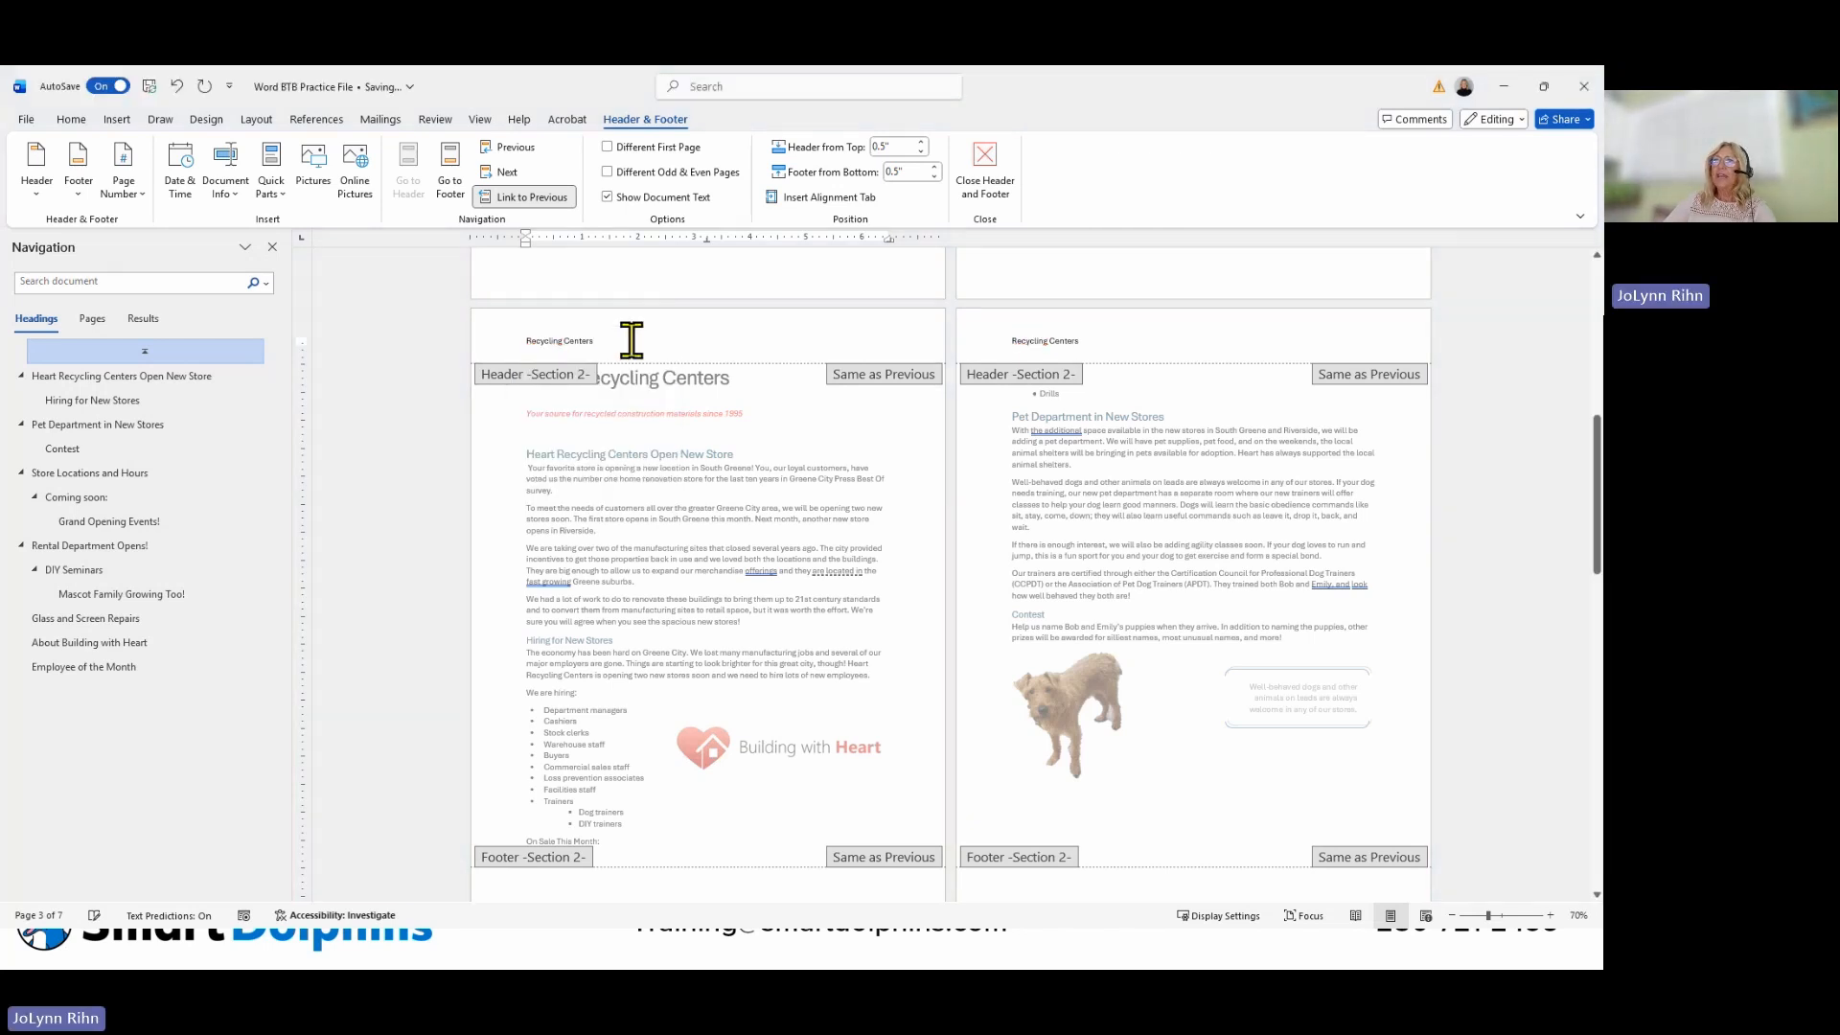
Set the "Recycling Centers" header text to 16 pt and centre it.
drag(629, 341, 505, 349)
click(74, 122)
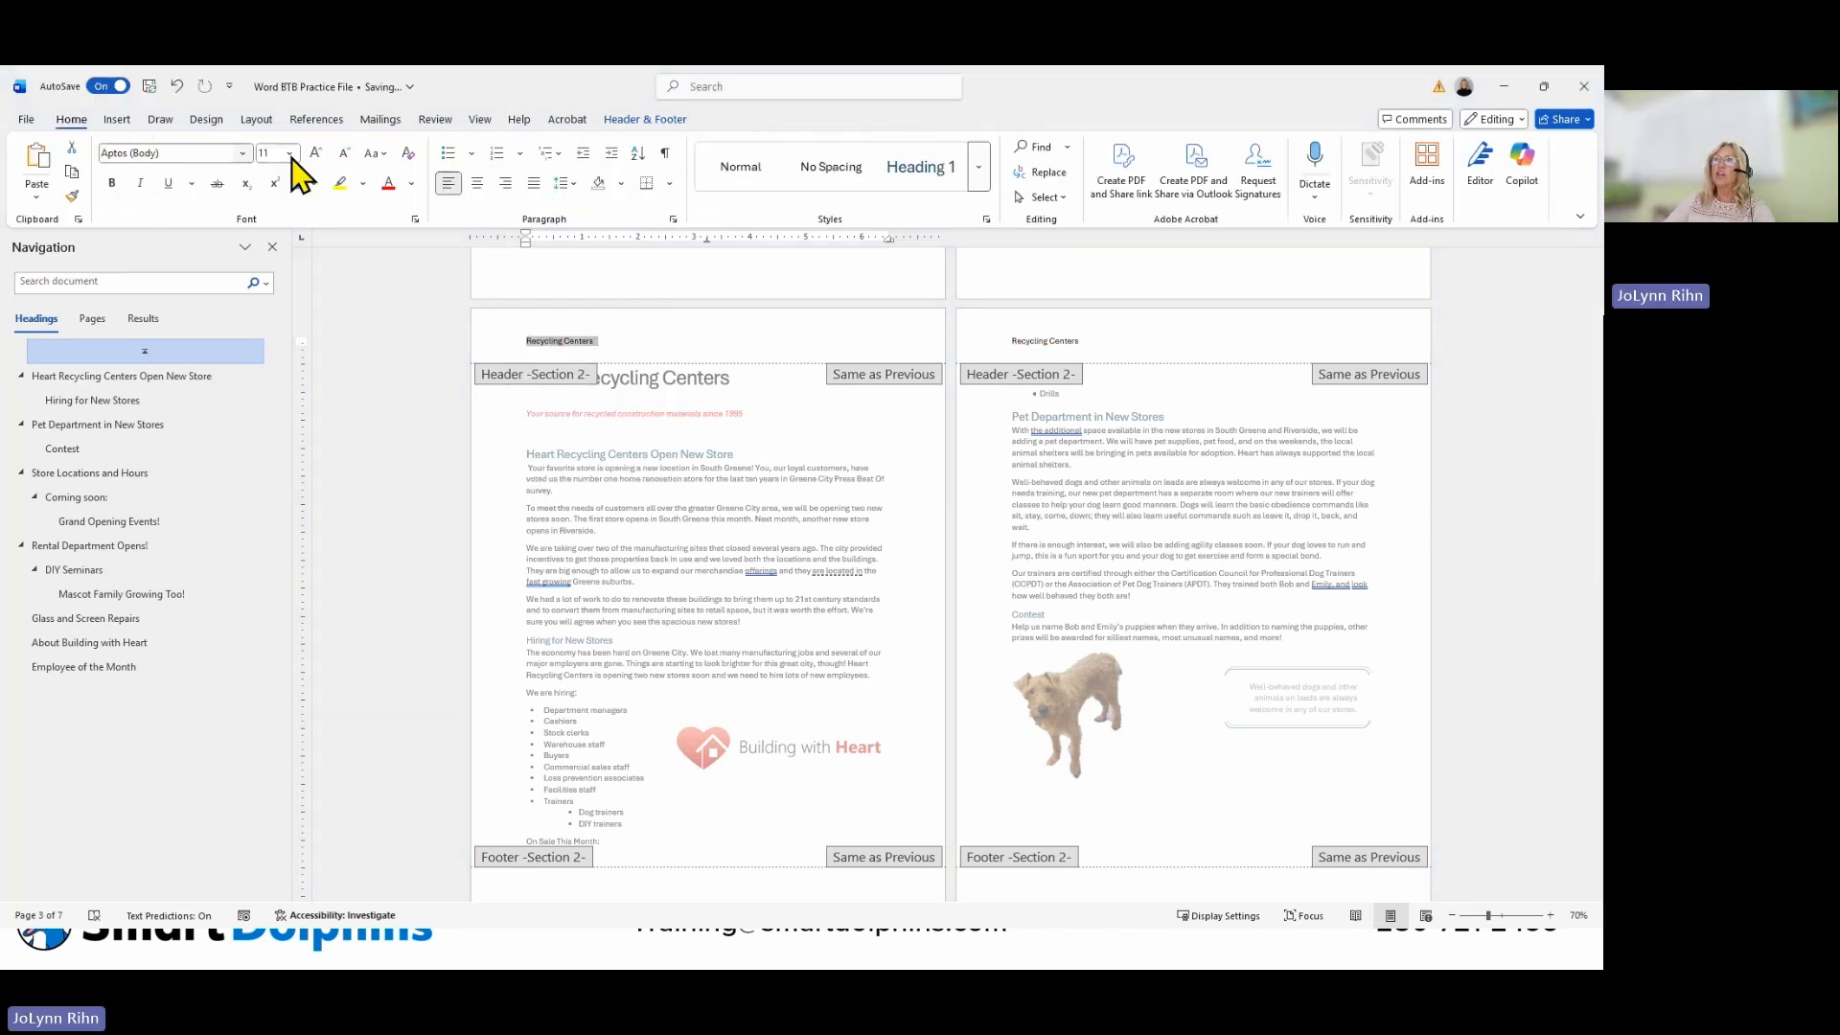
click(318, 154)
click(319, 155)
click(318, 155)
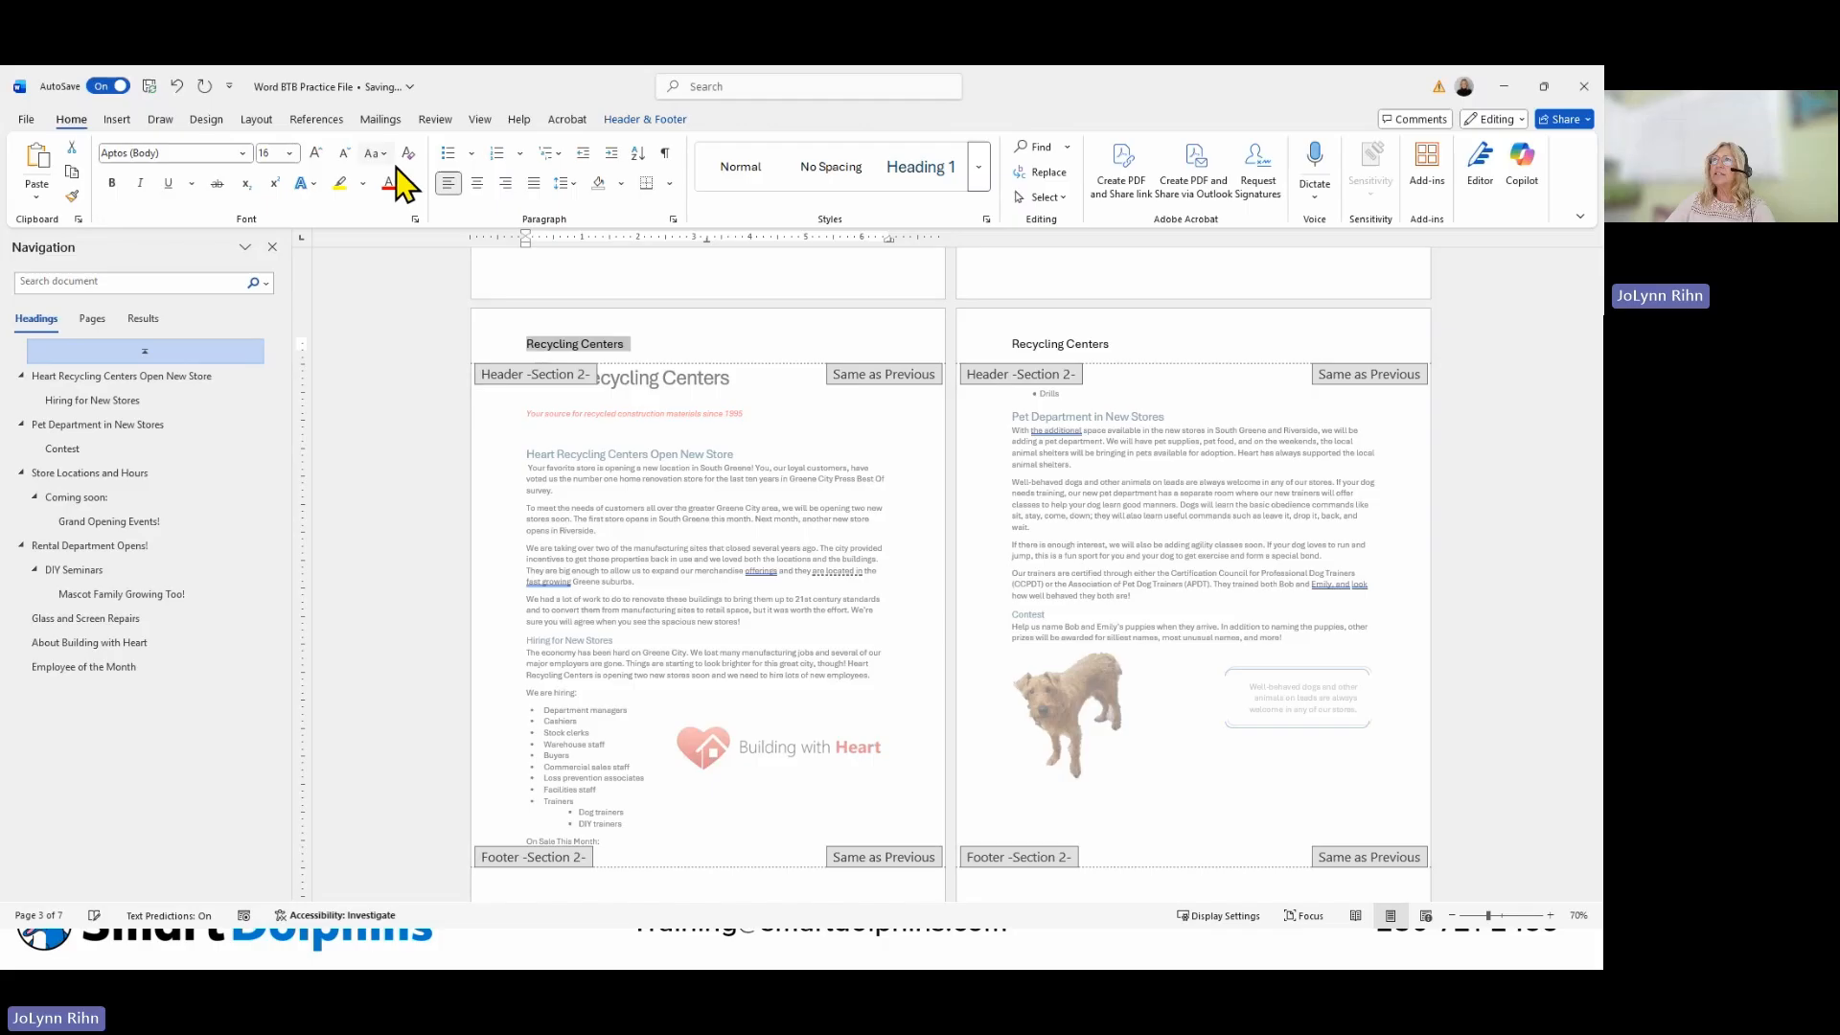
click(478, 183)
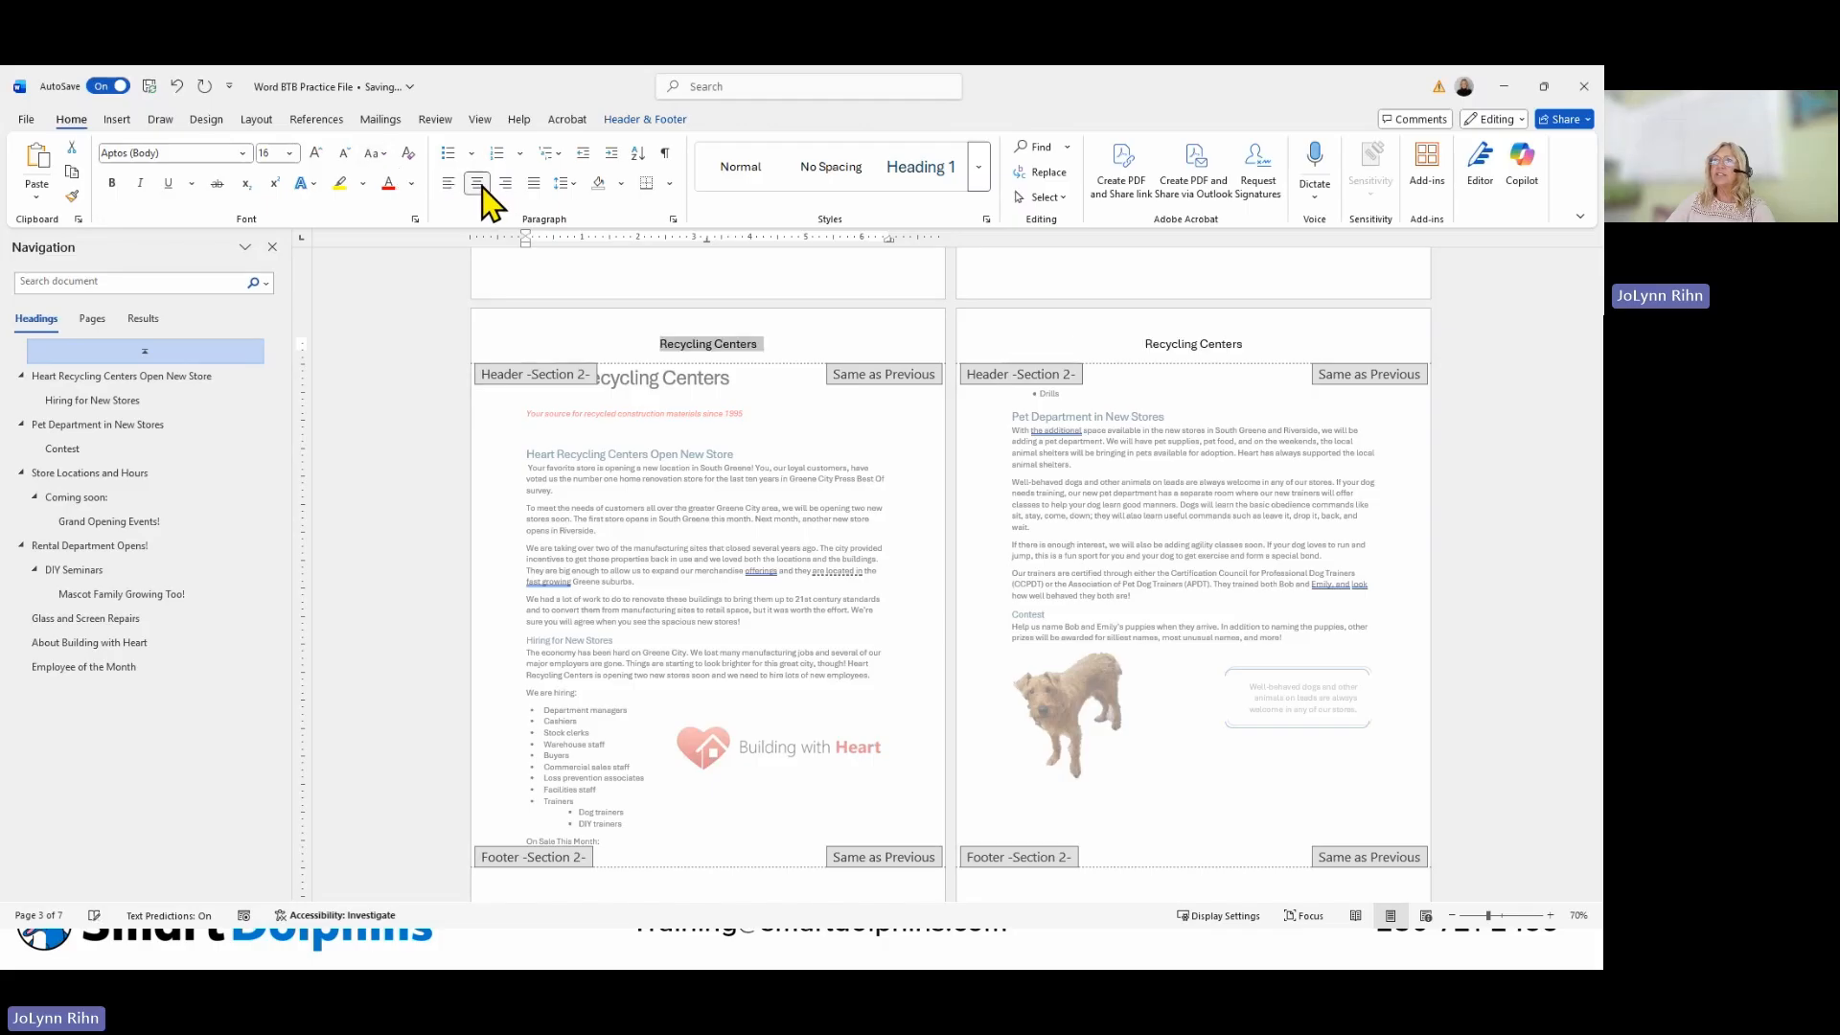
Draw a horizontal line about 7.58" long beneath the "Recycling Centers" header text.
click(117, 119)
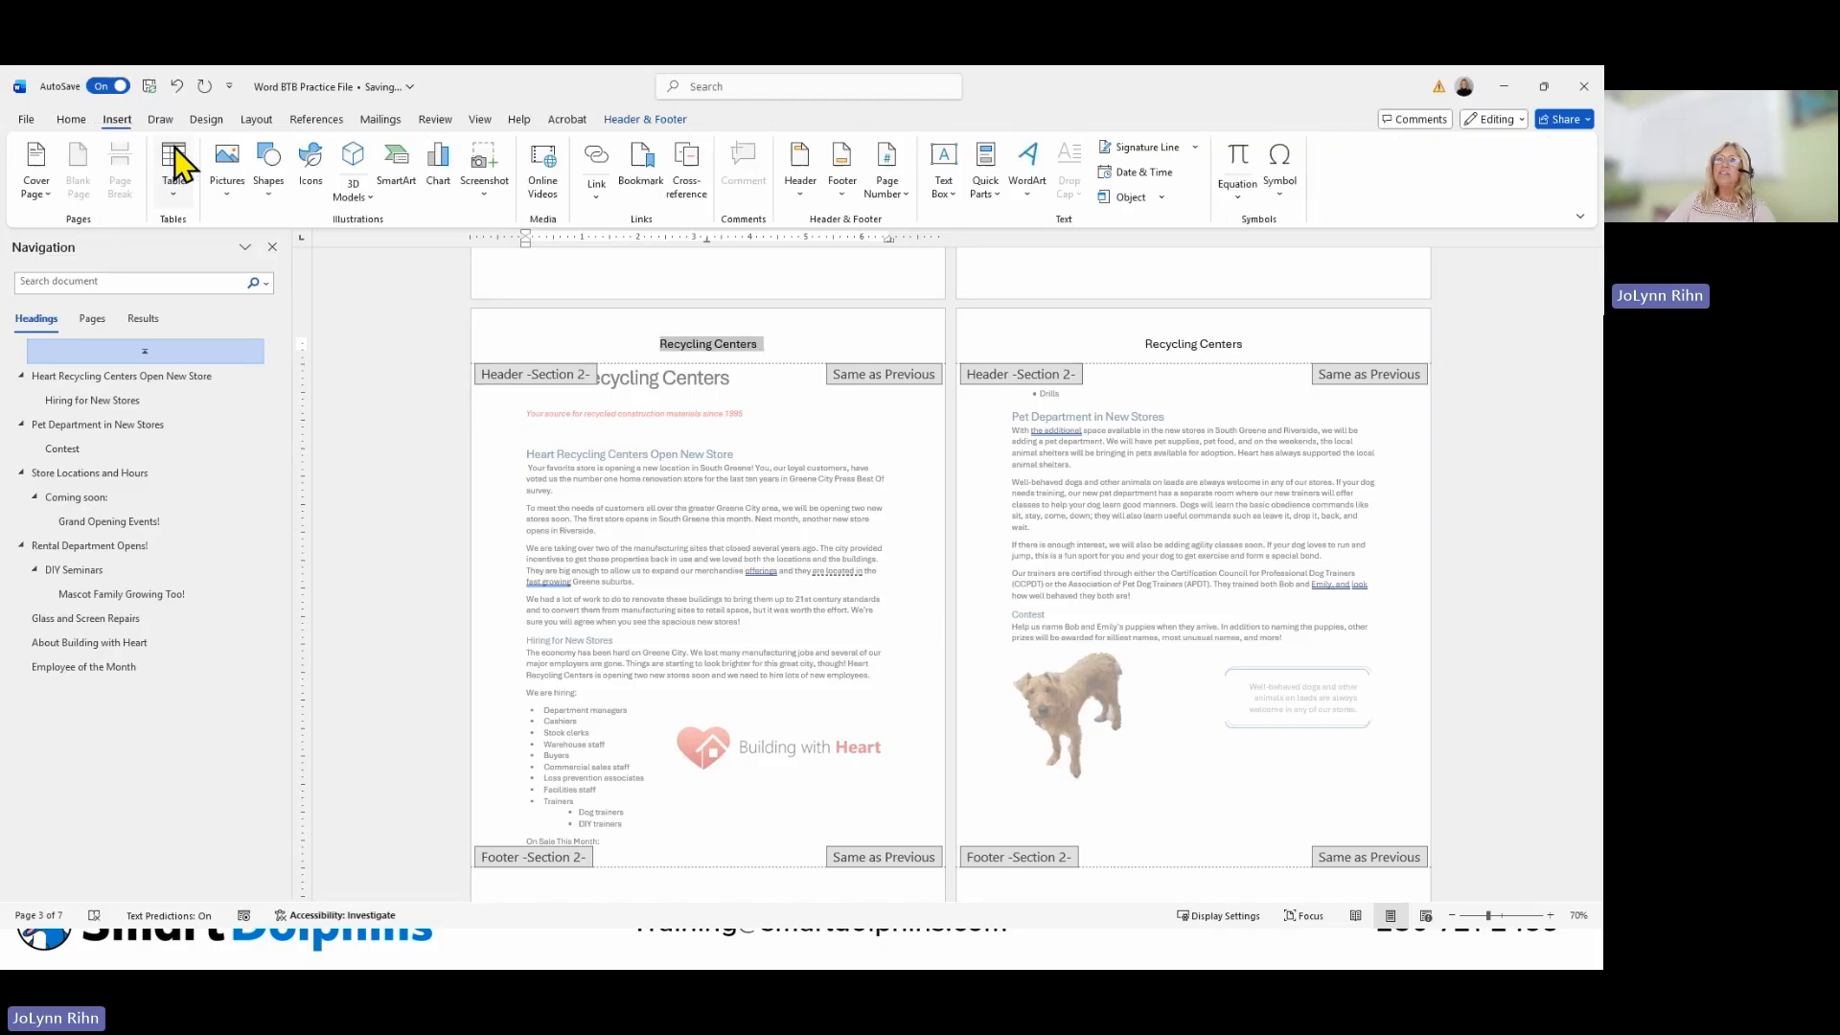
click(275, 204)
click(297, 263)
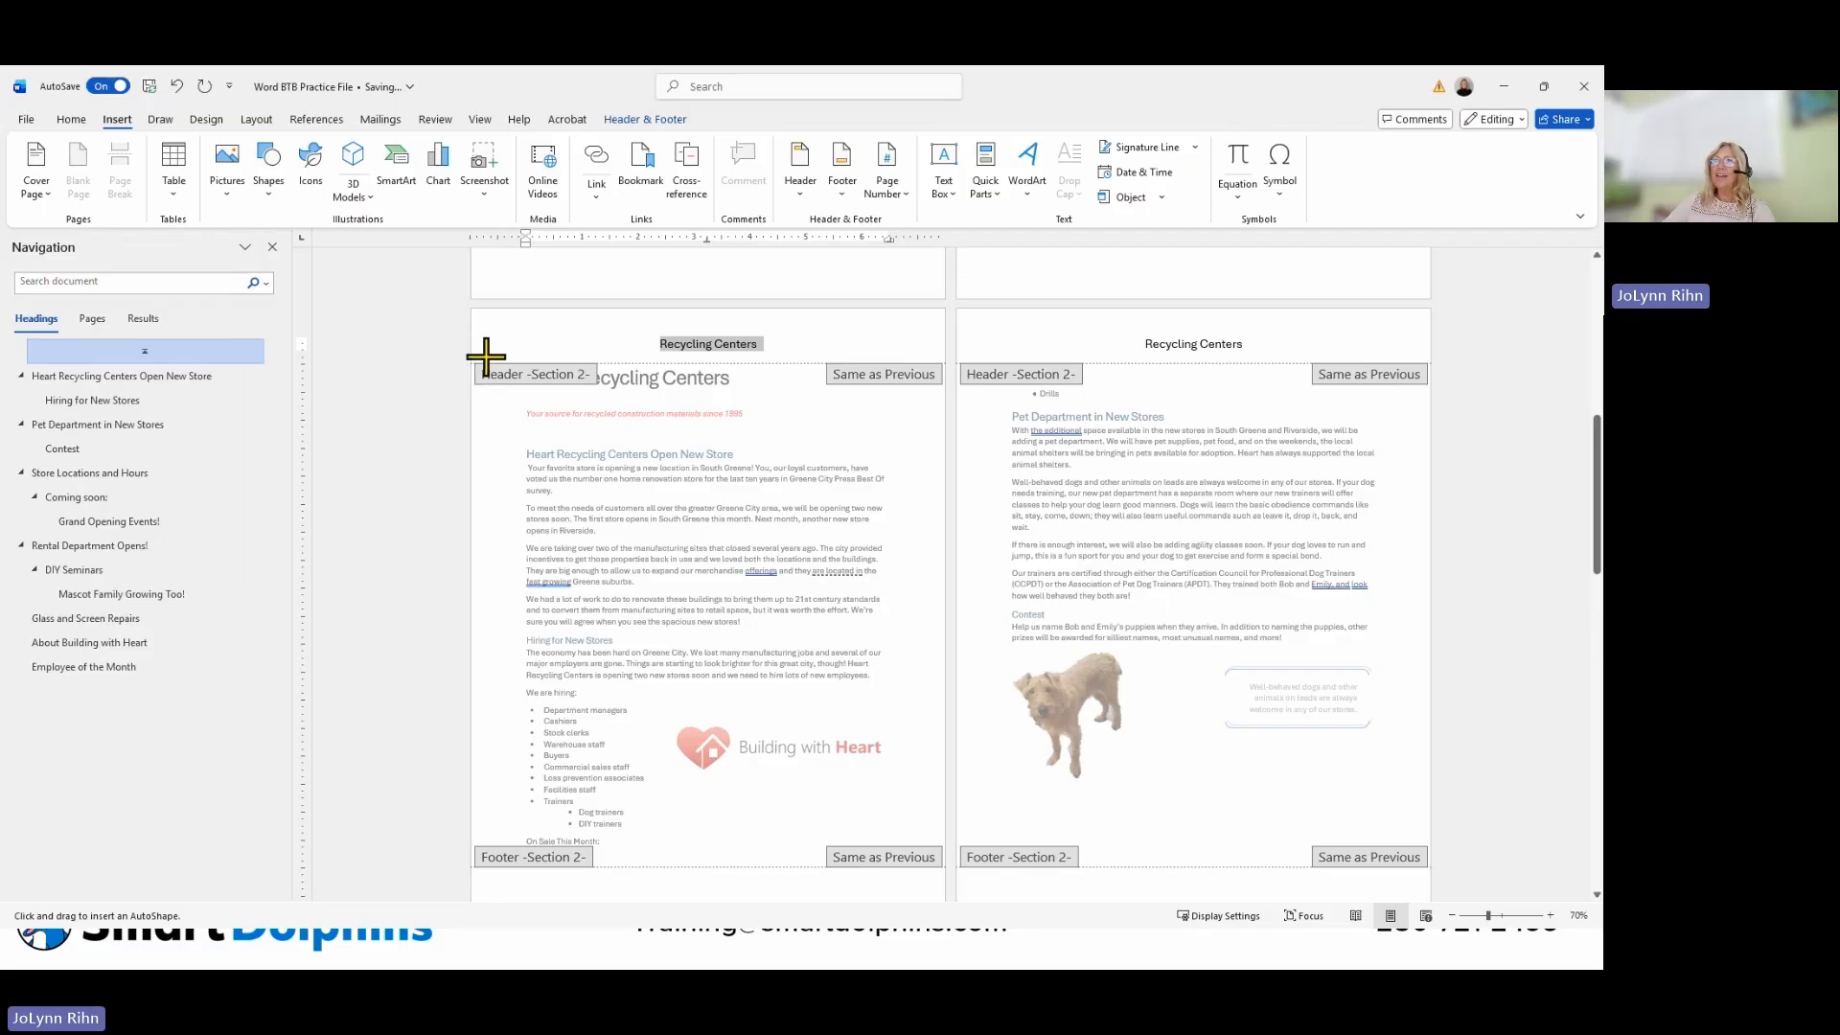
drag(494, 355, 919, 357)
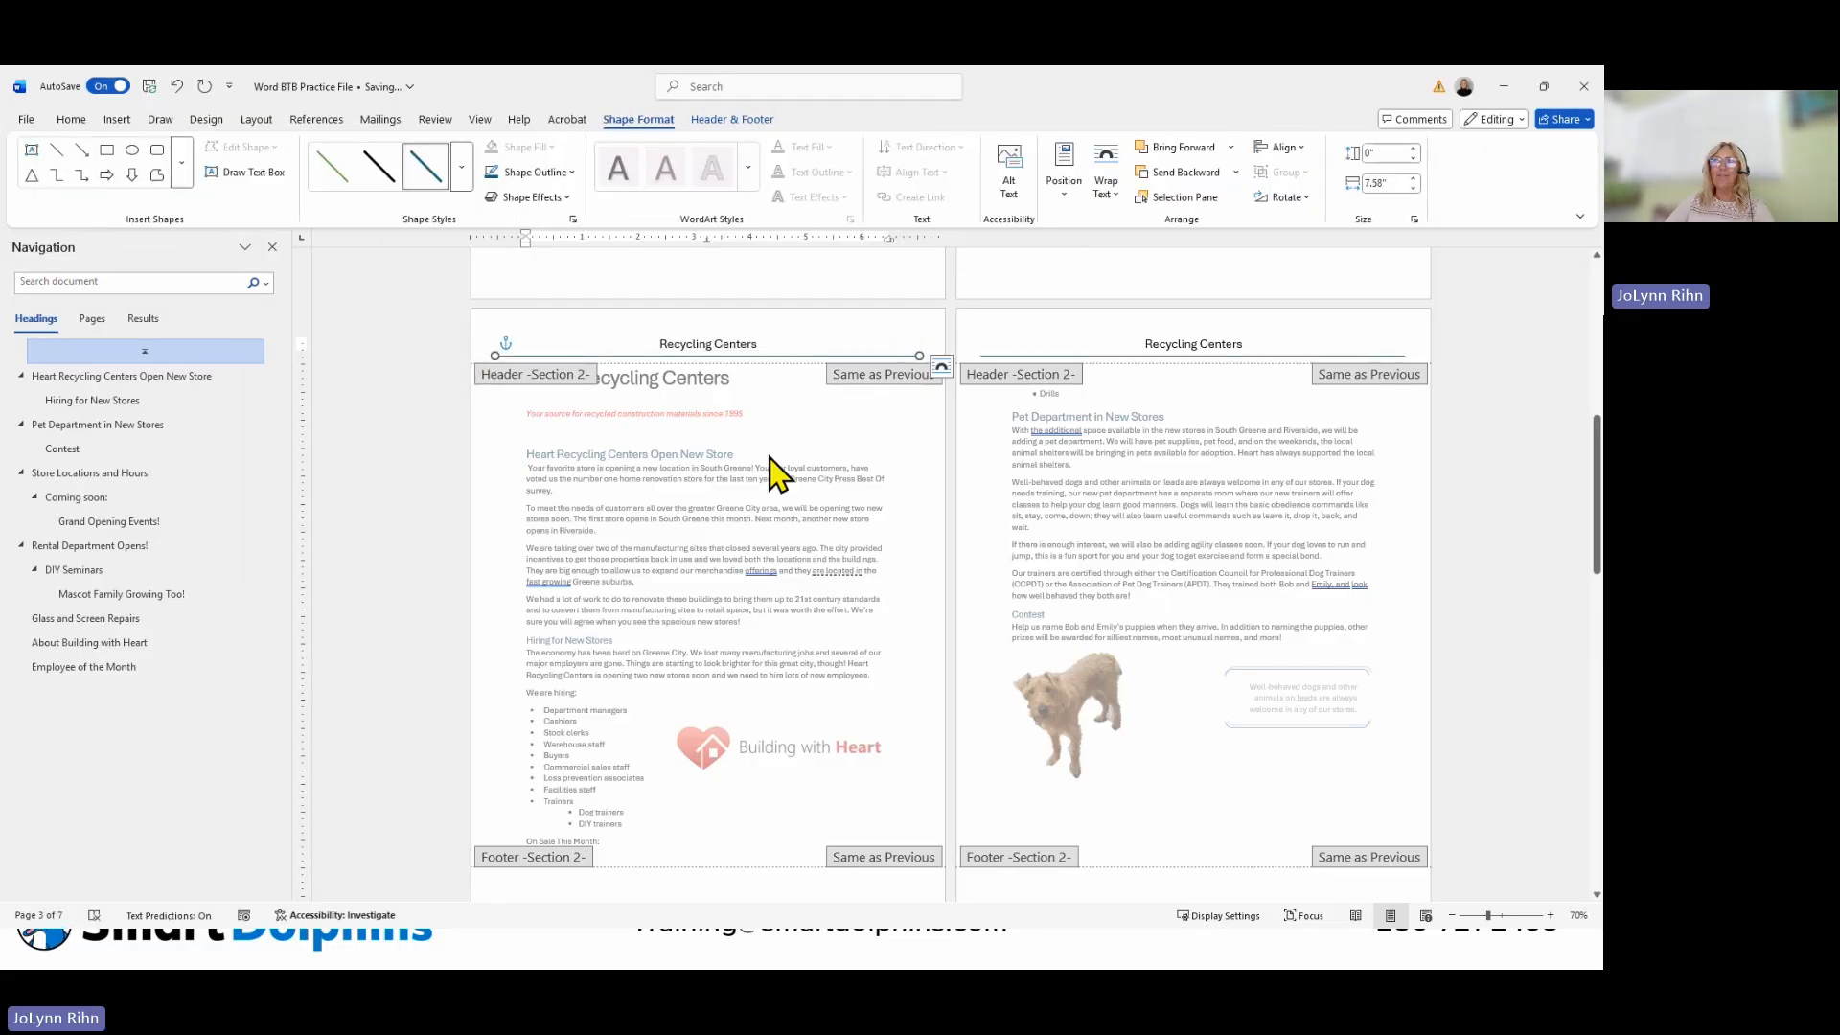
Insert the built-in Banded footer in Section 2.
scroll(777, 471, down, 5)
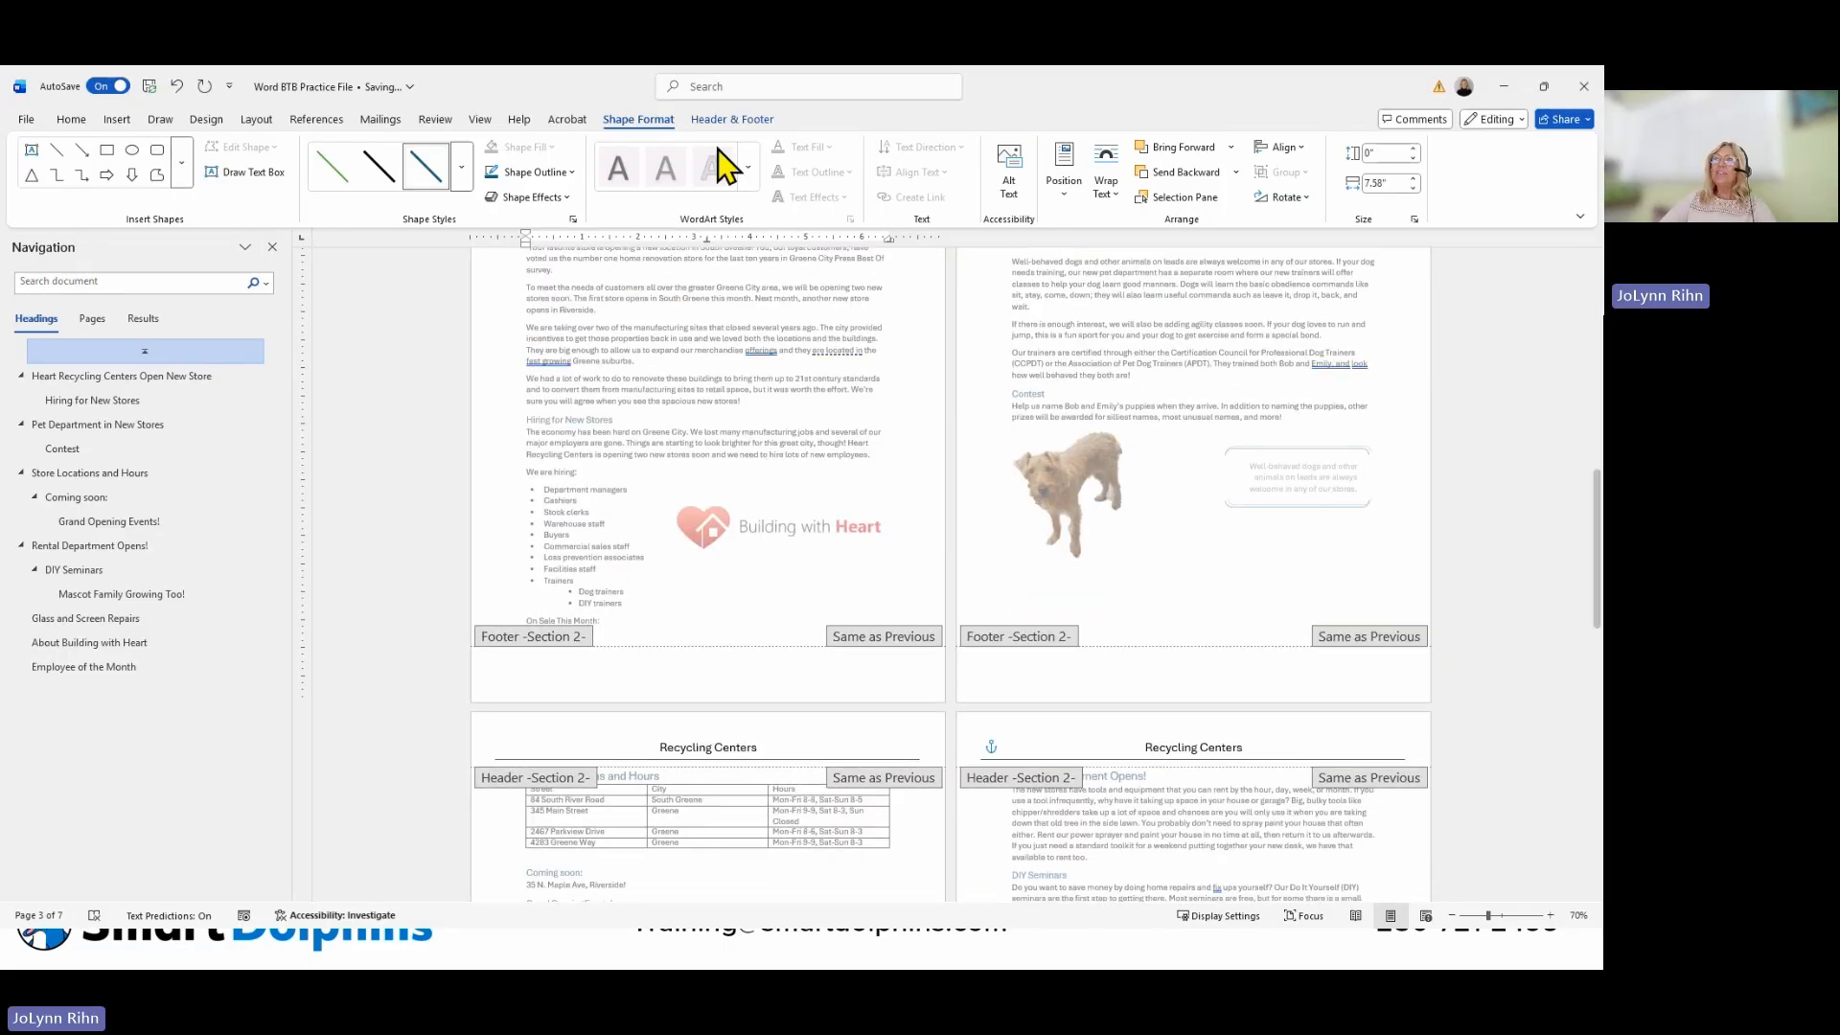
click(735, 122)
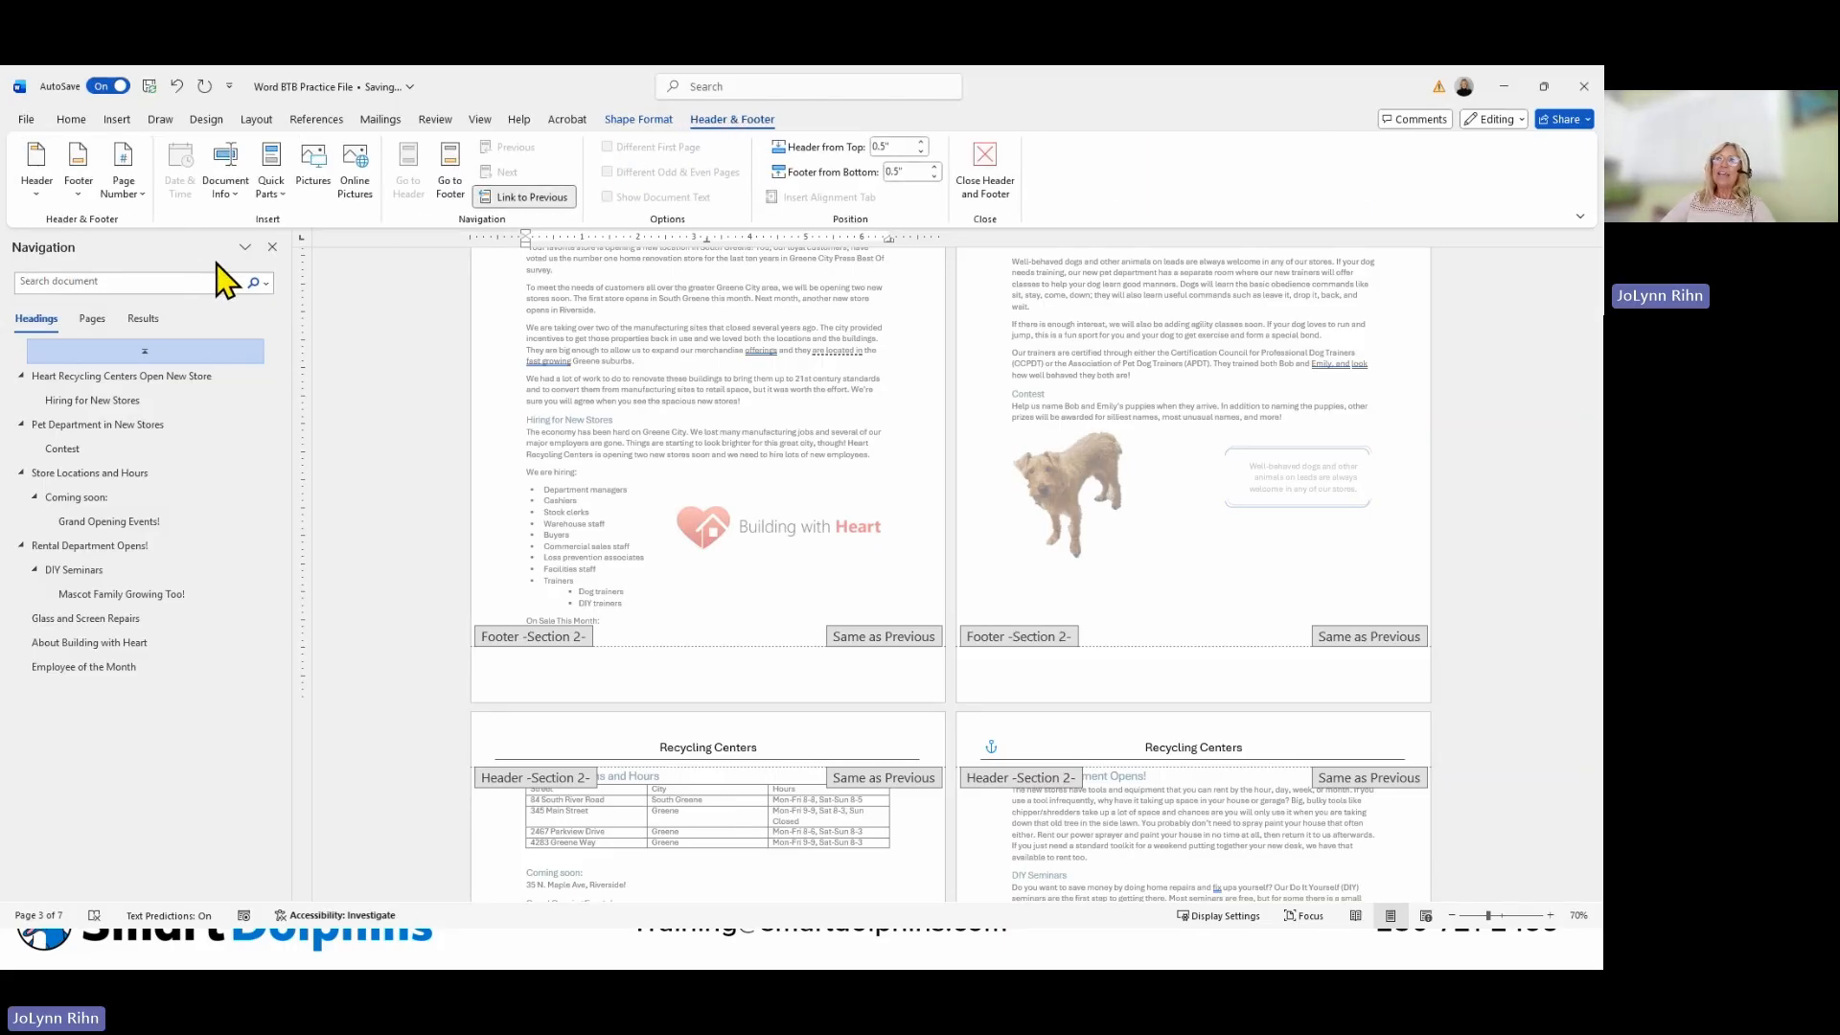
click(79, 183)
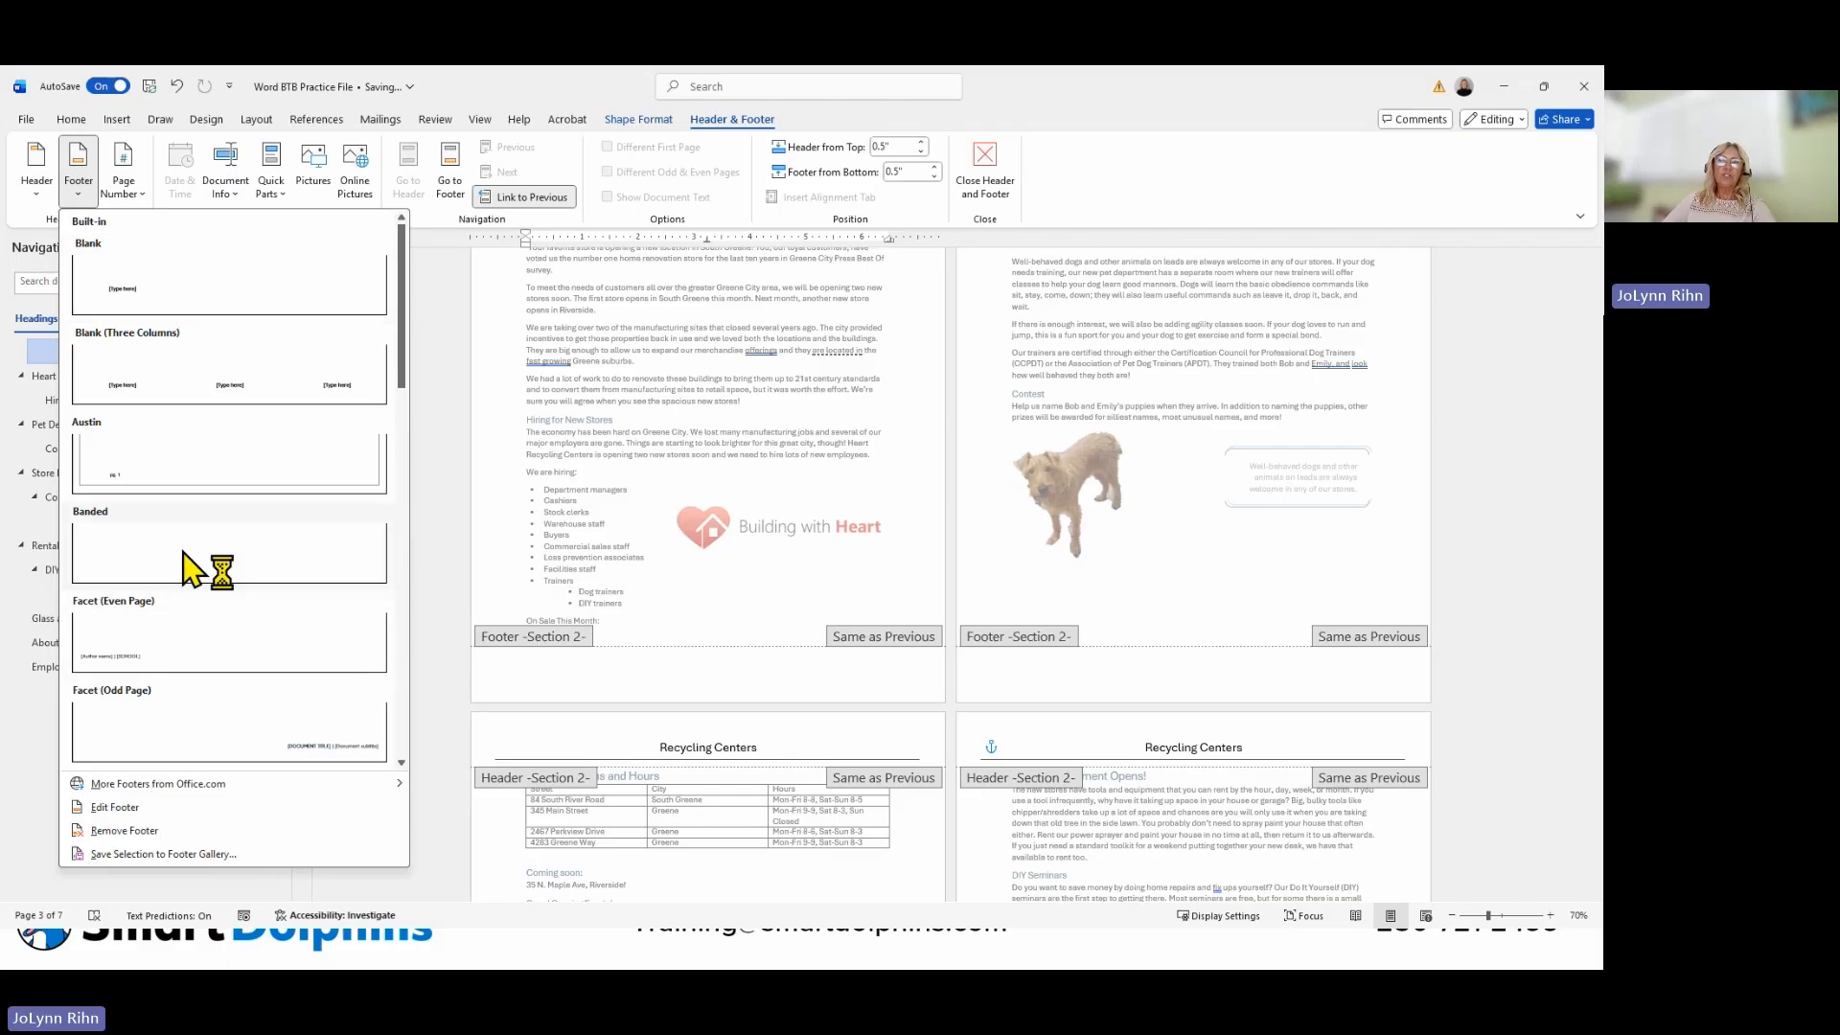
click(213, 558)
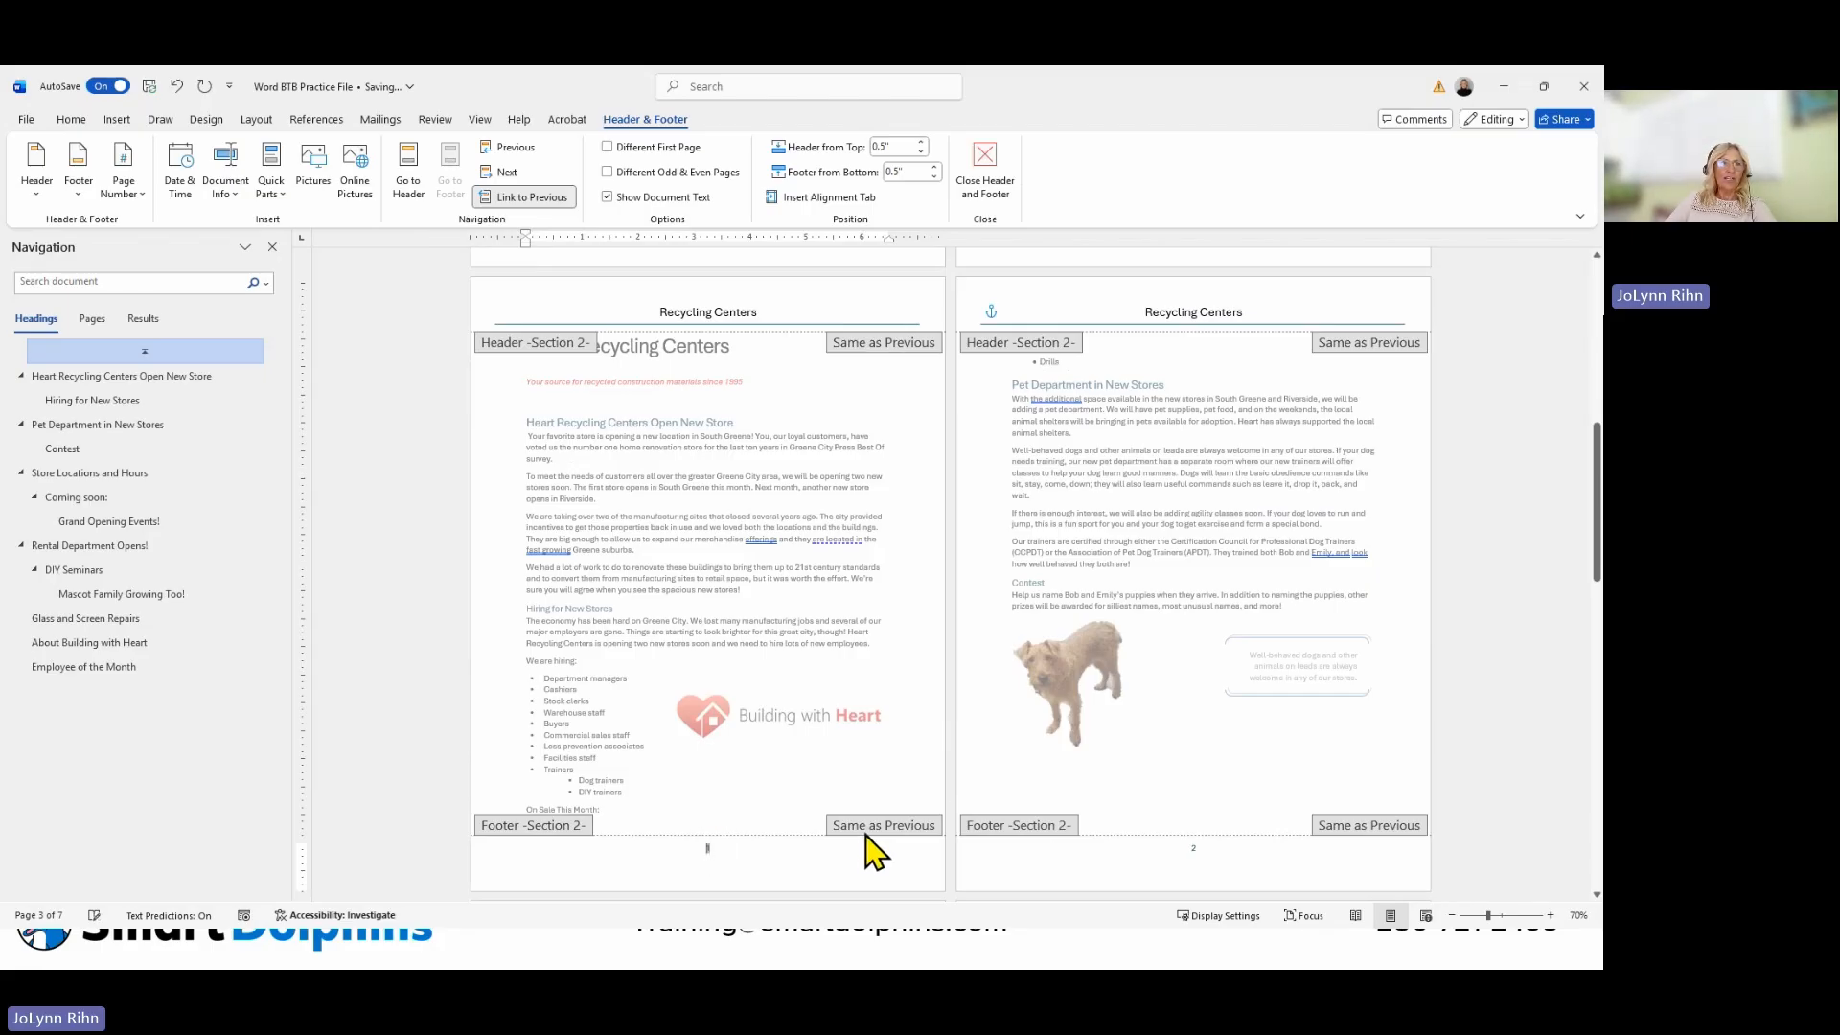
Unlink the Section 2 footer from the previous section and delete the page number from the Section 1 footer on the table of contents page.
click(554, 200)
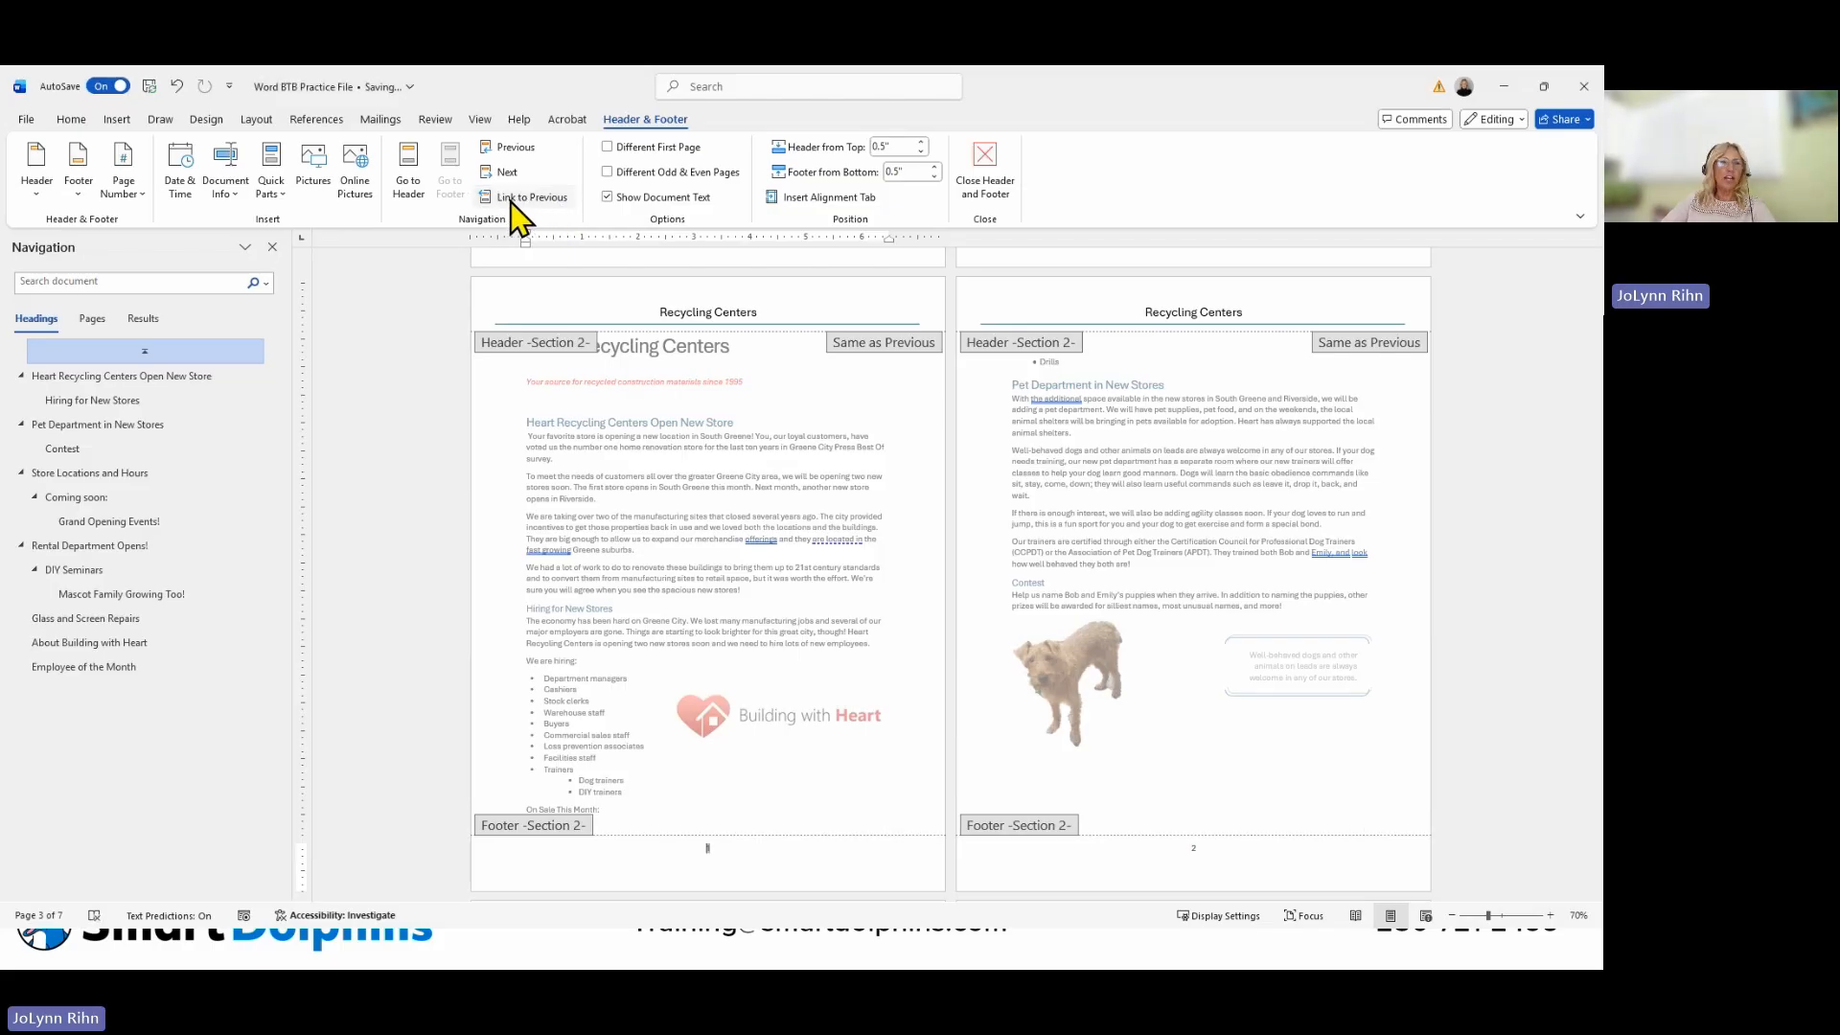
scroll(698, 597, up, 4)
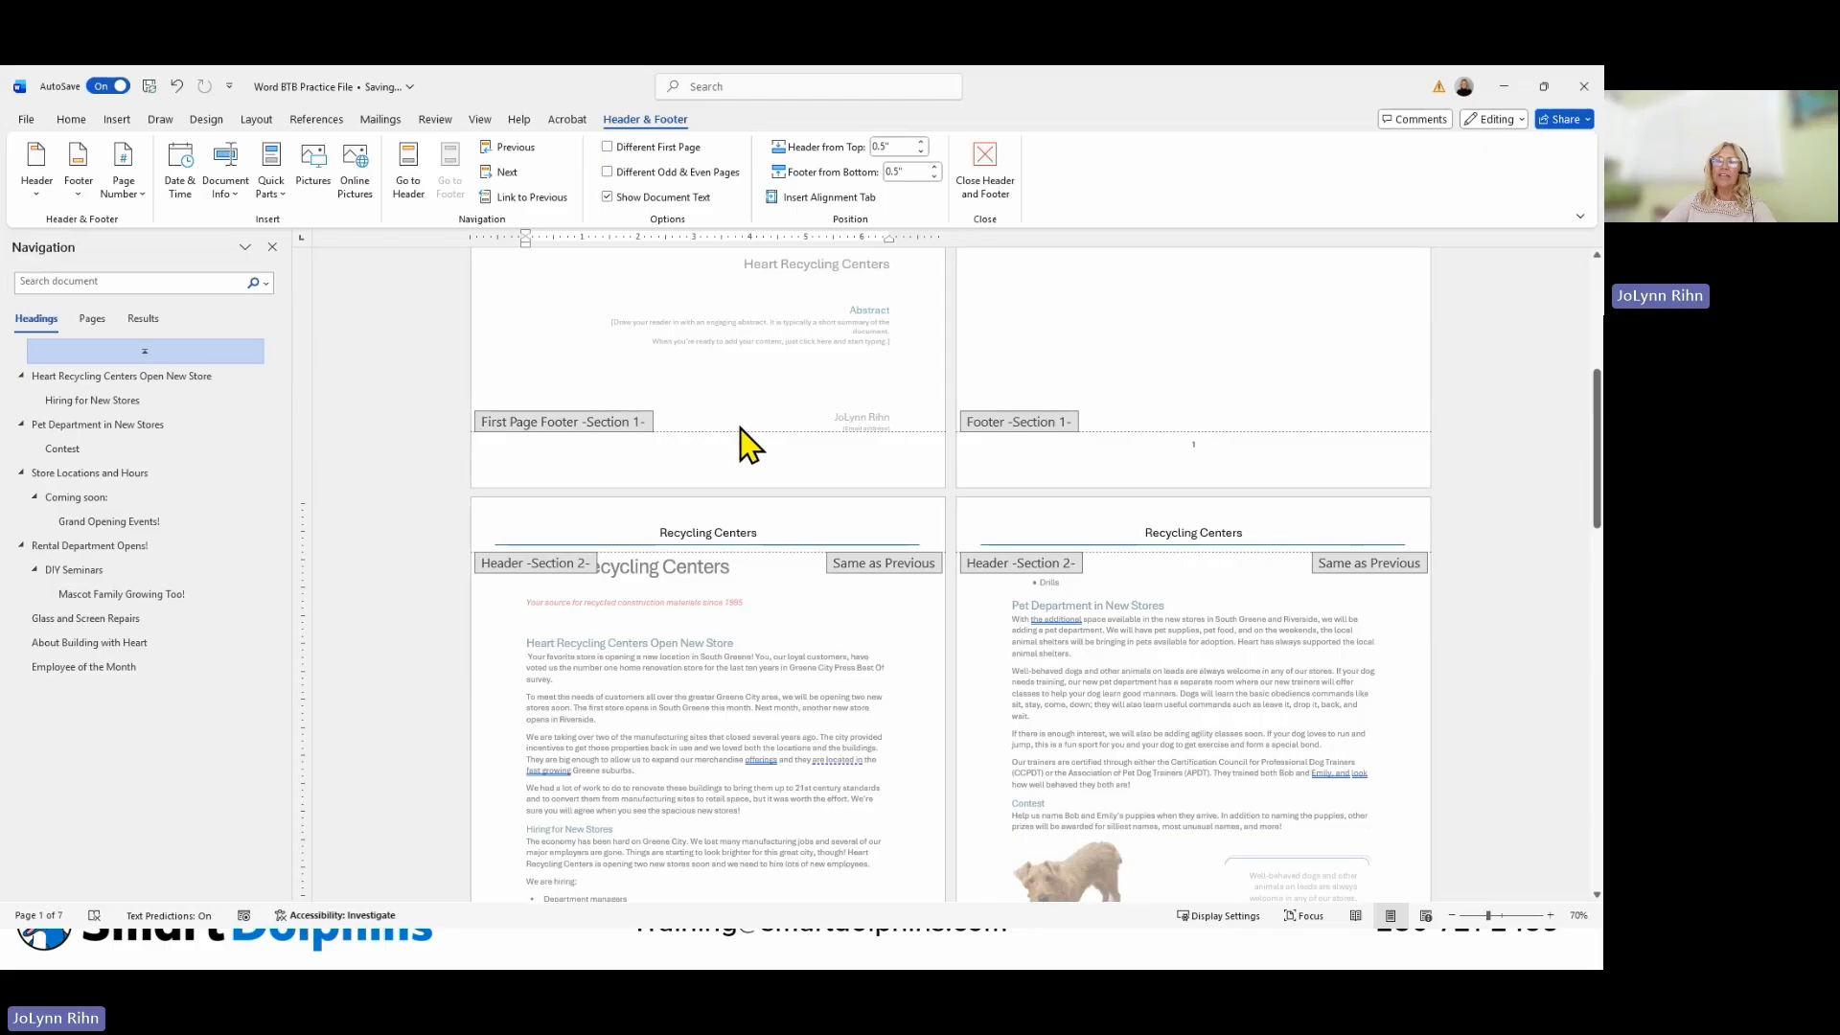
click(1217, 443)
scroll(1072, 456, up, 3)
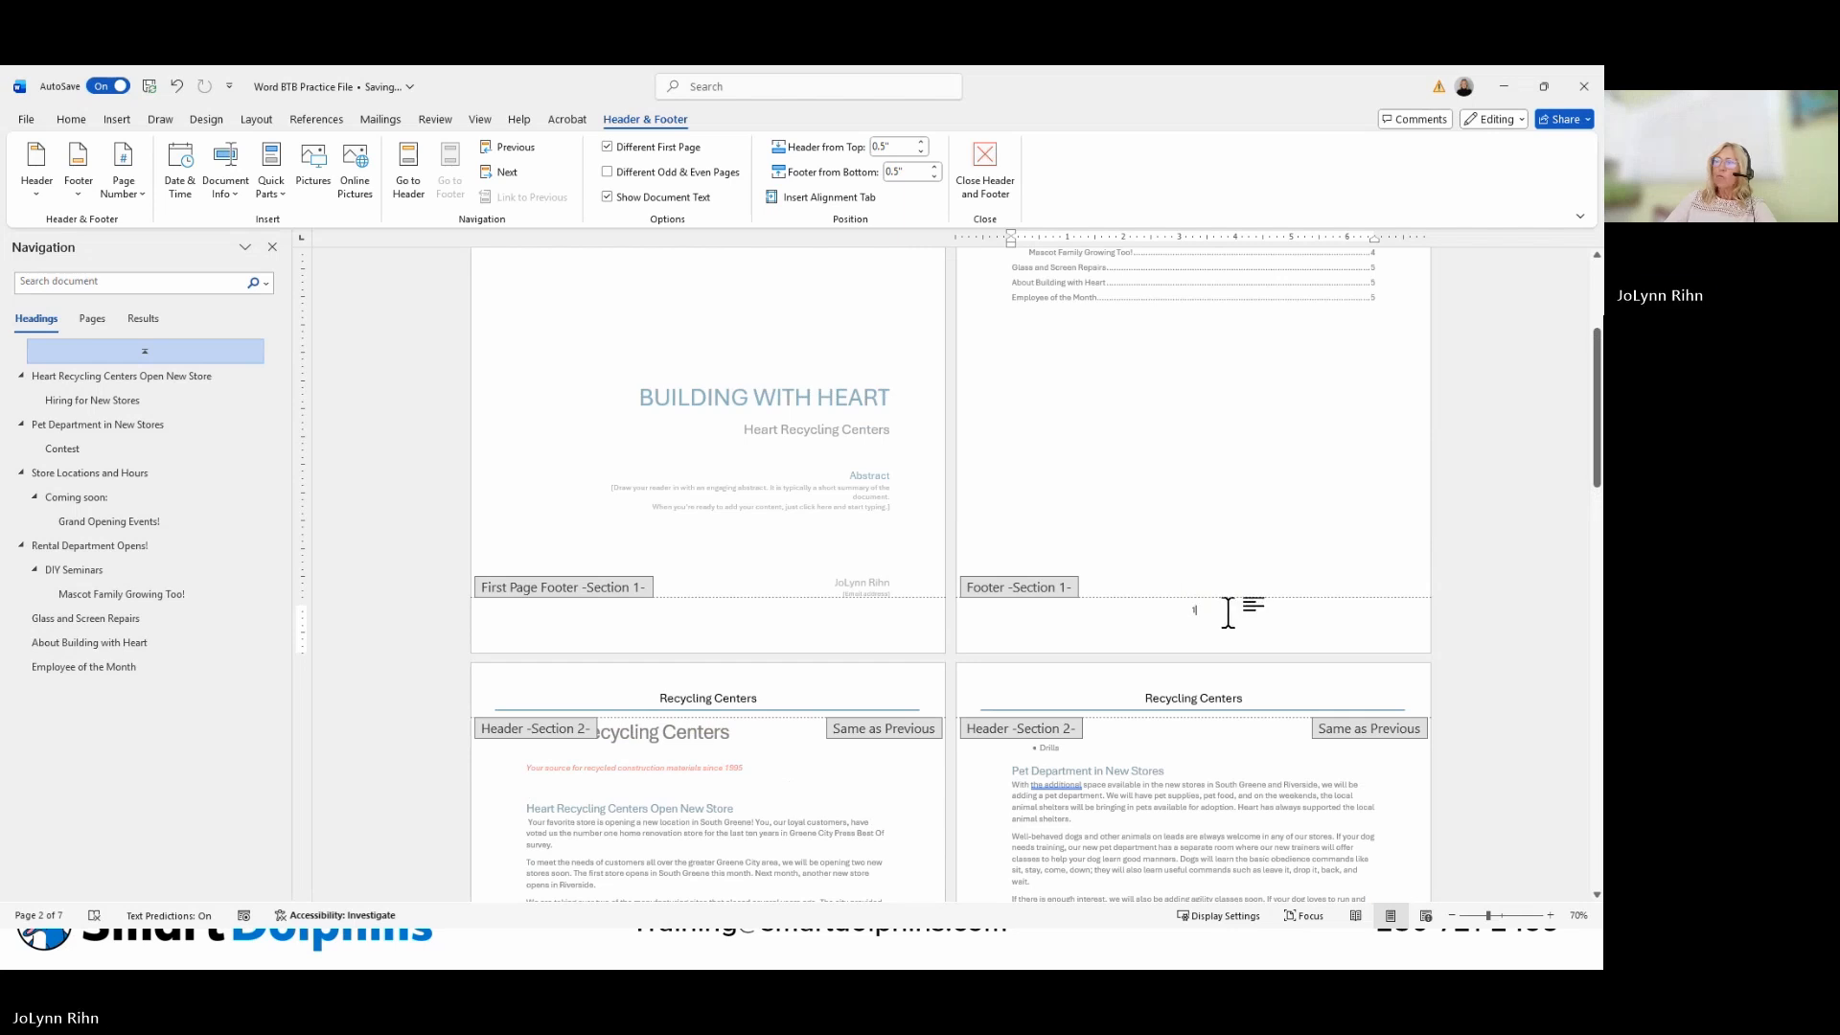
click(1211, 609)
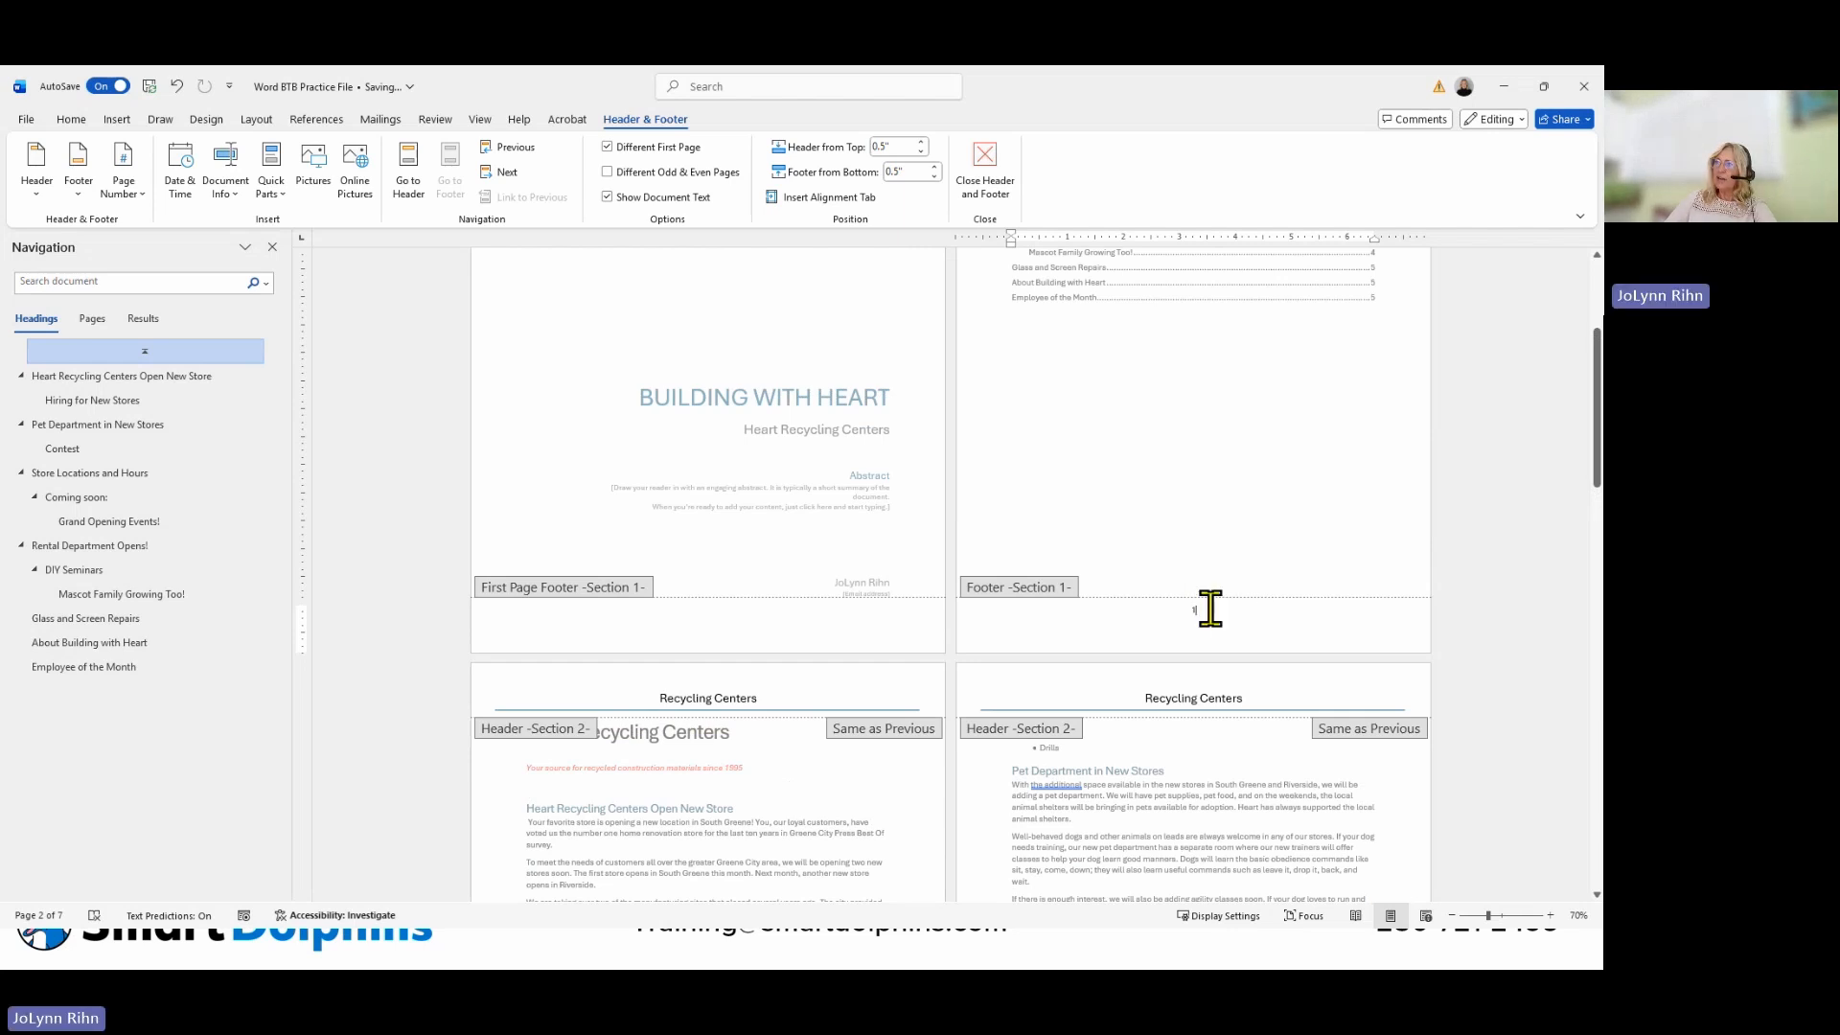
drag(1210, 609, 1167, 606)
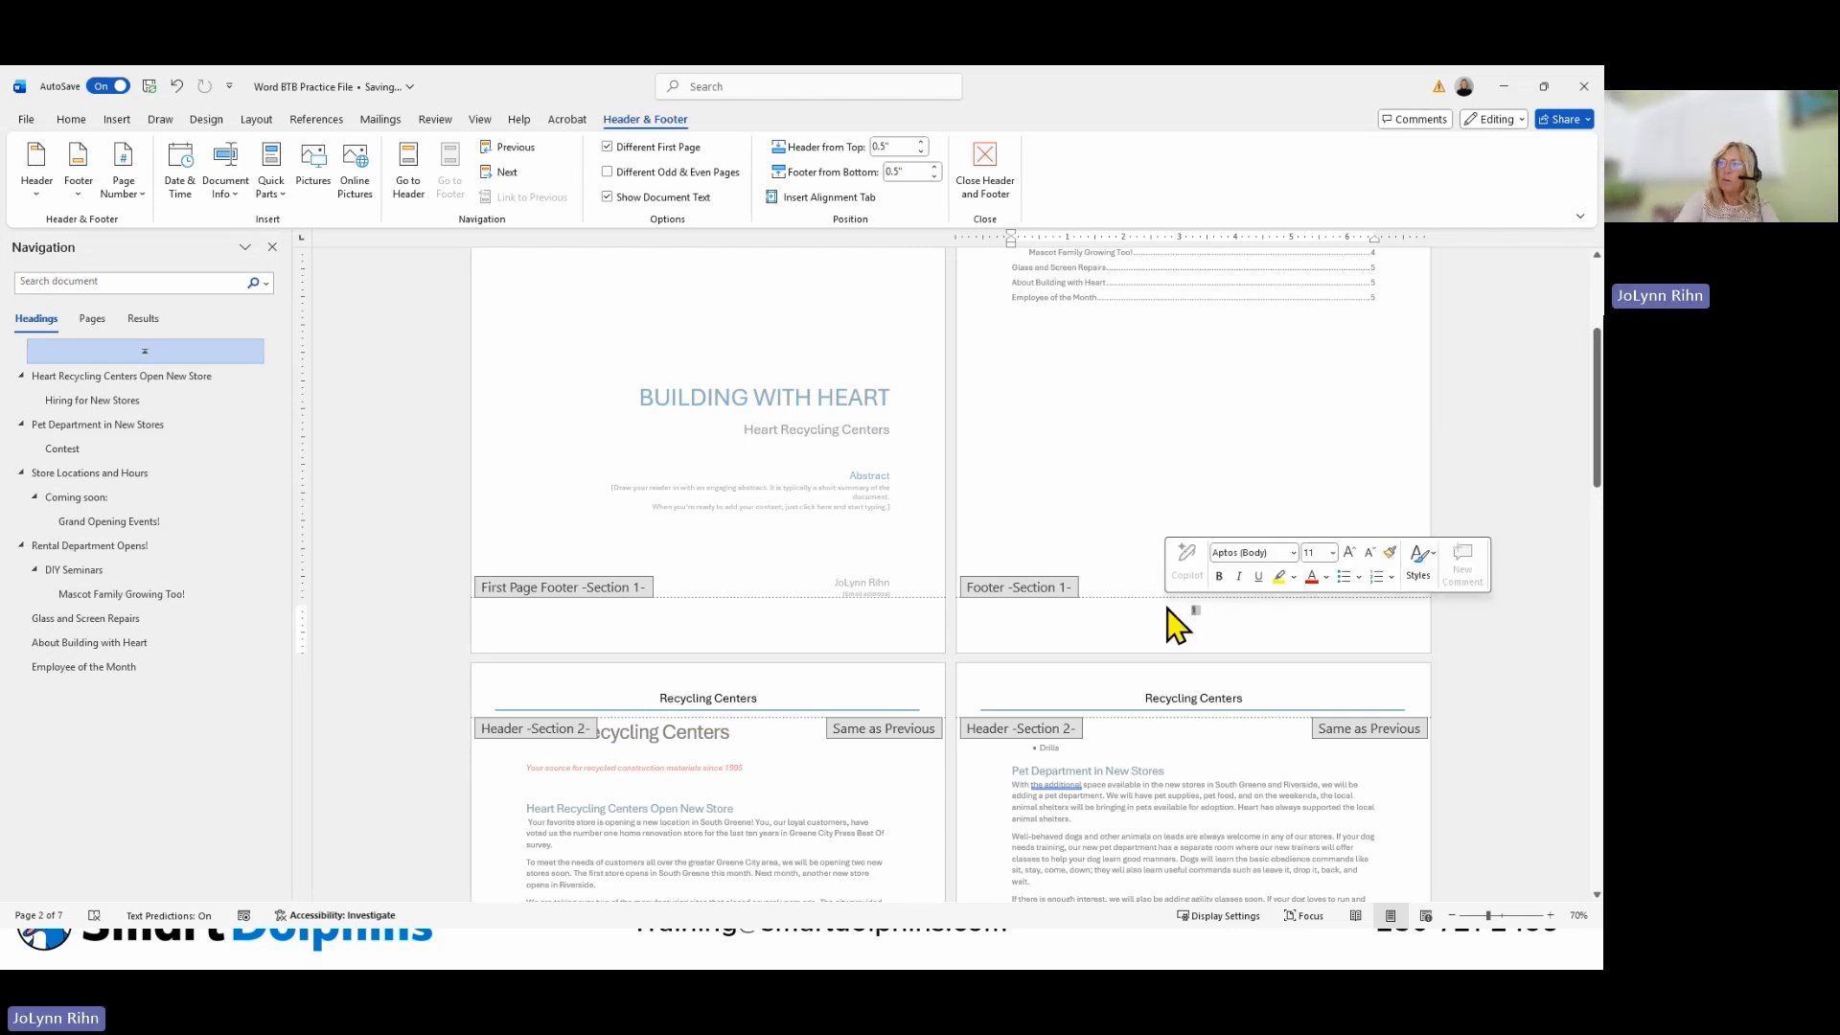
key(Delete)
Check the page numbers in the Section 2 footers and close header and footer editing.
scroll(1168, 608, down, 3)
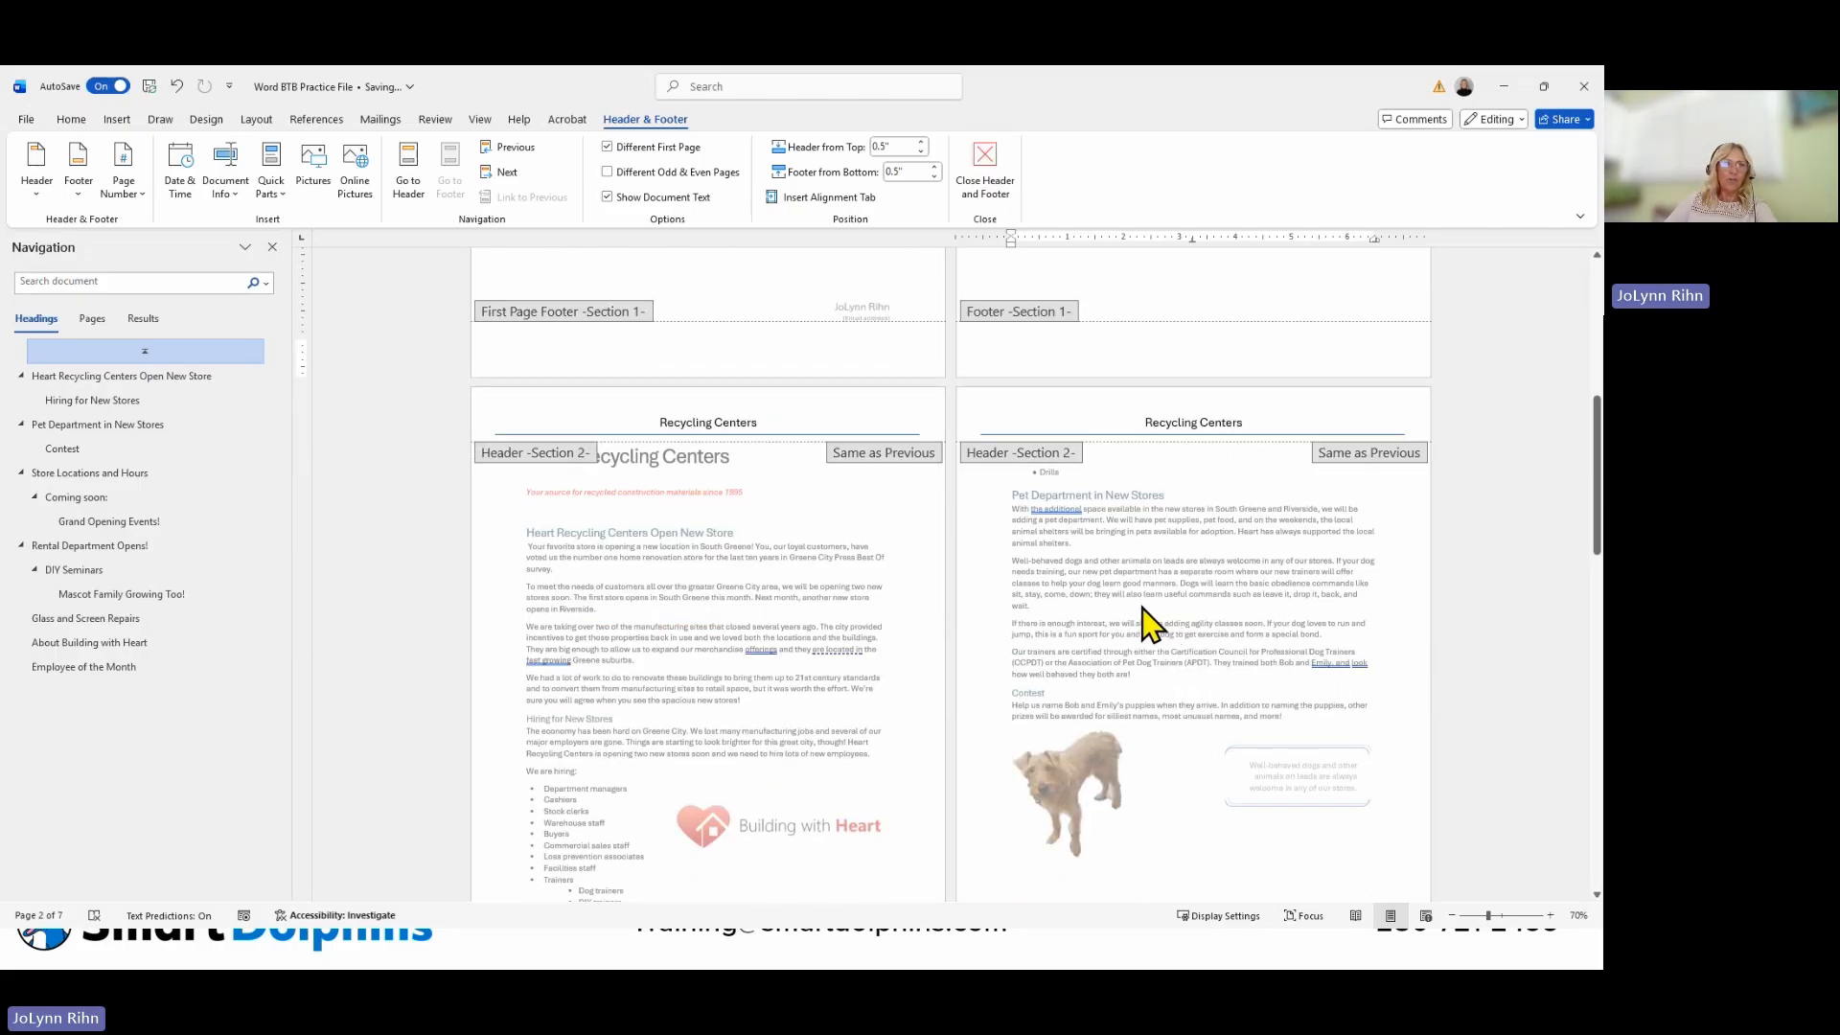
scroll(1150, 624, down, 2)
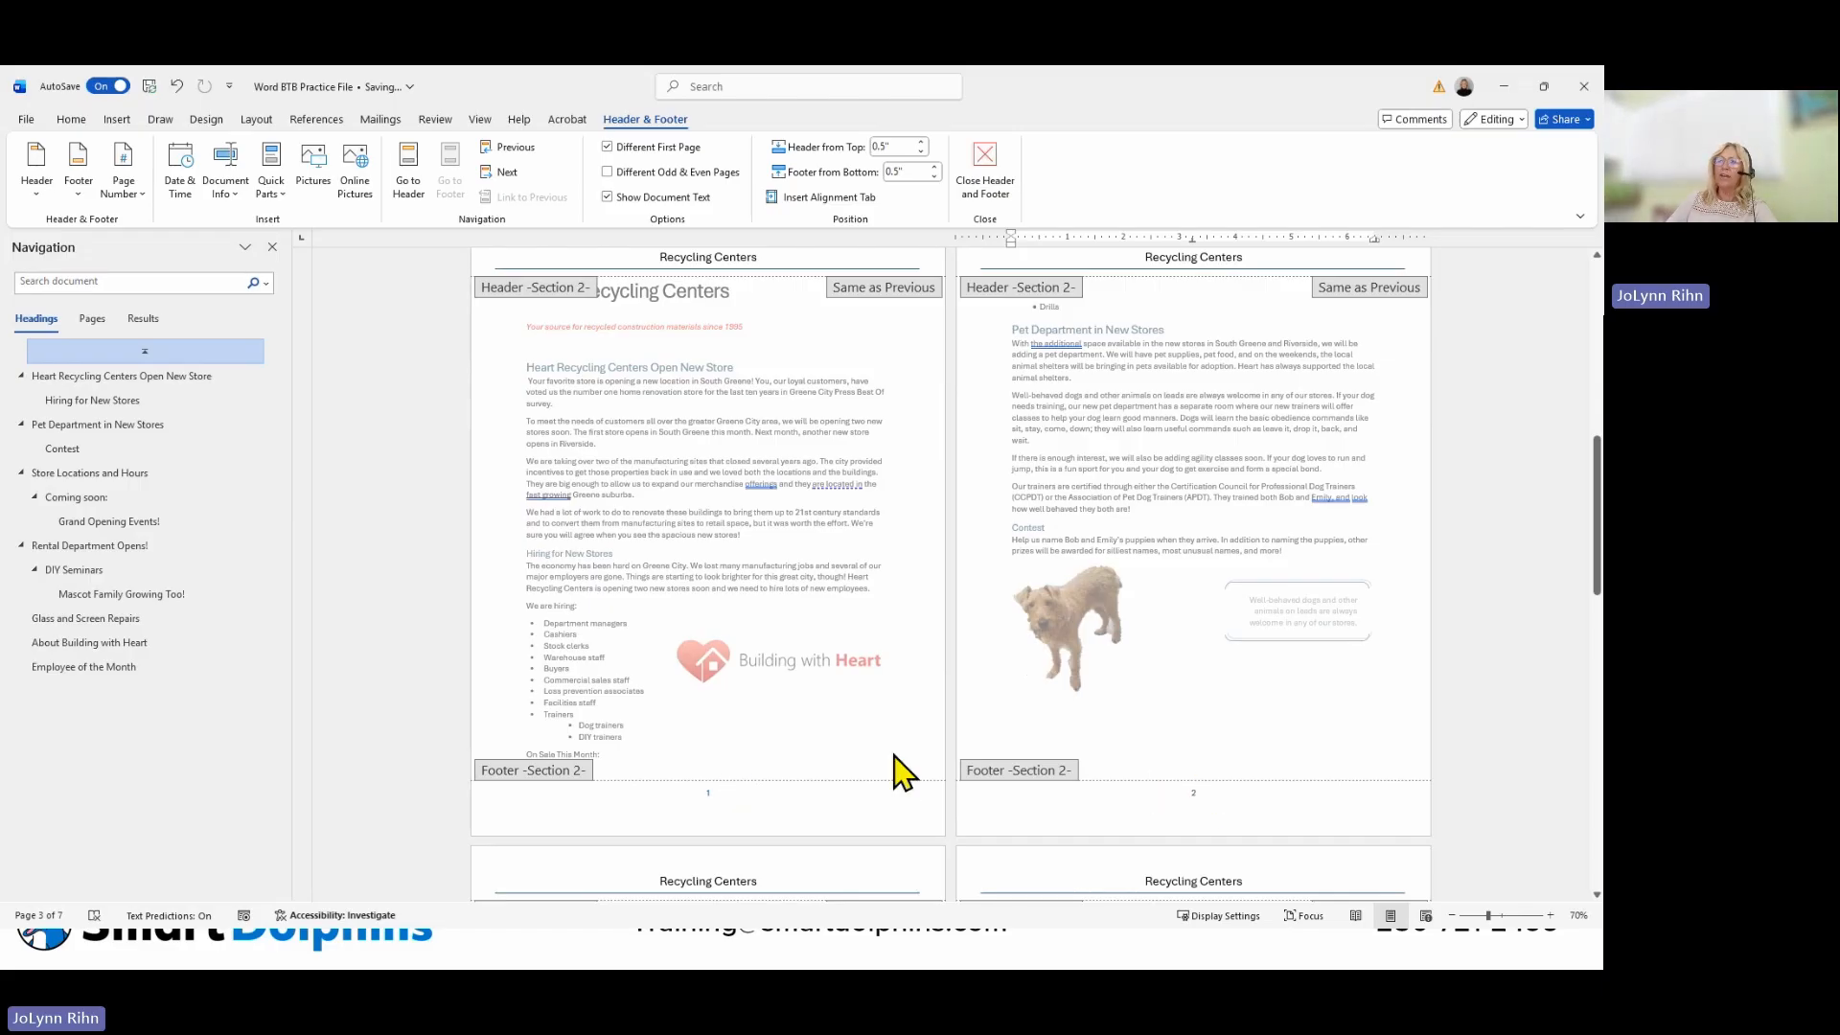
scroll(892, 762, down, 2)
scroll(870, 753, up, 2)
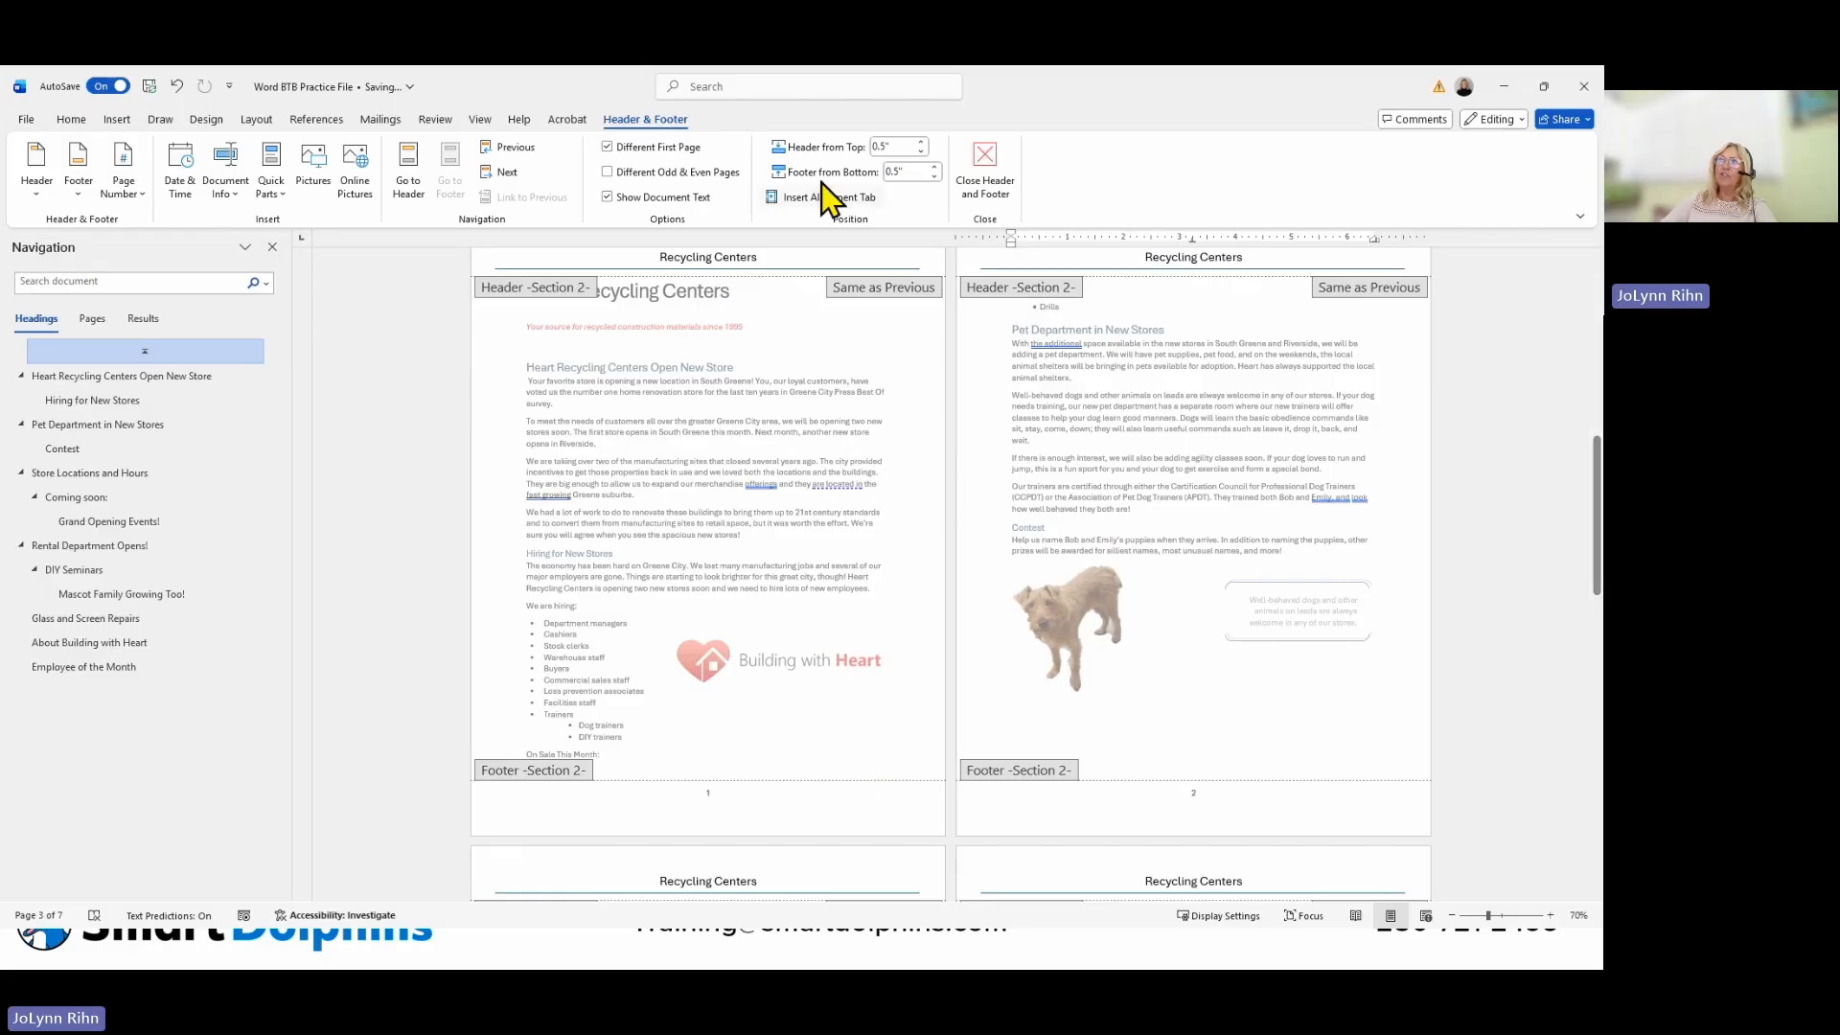
click(982, 194)
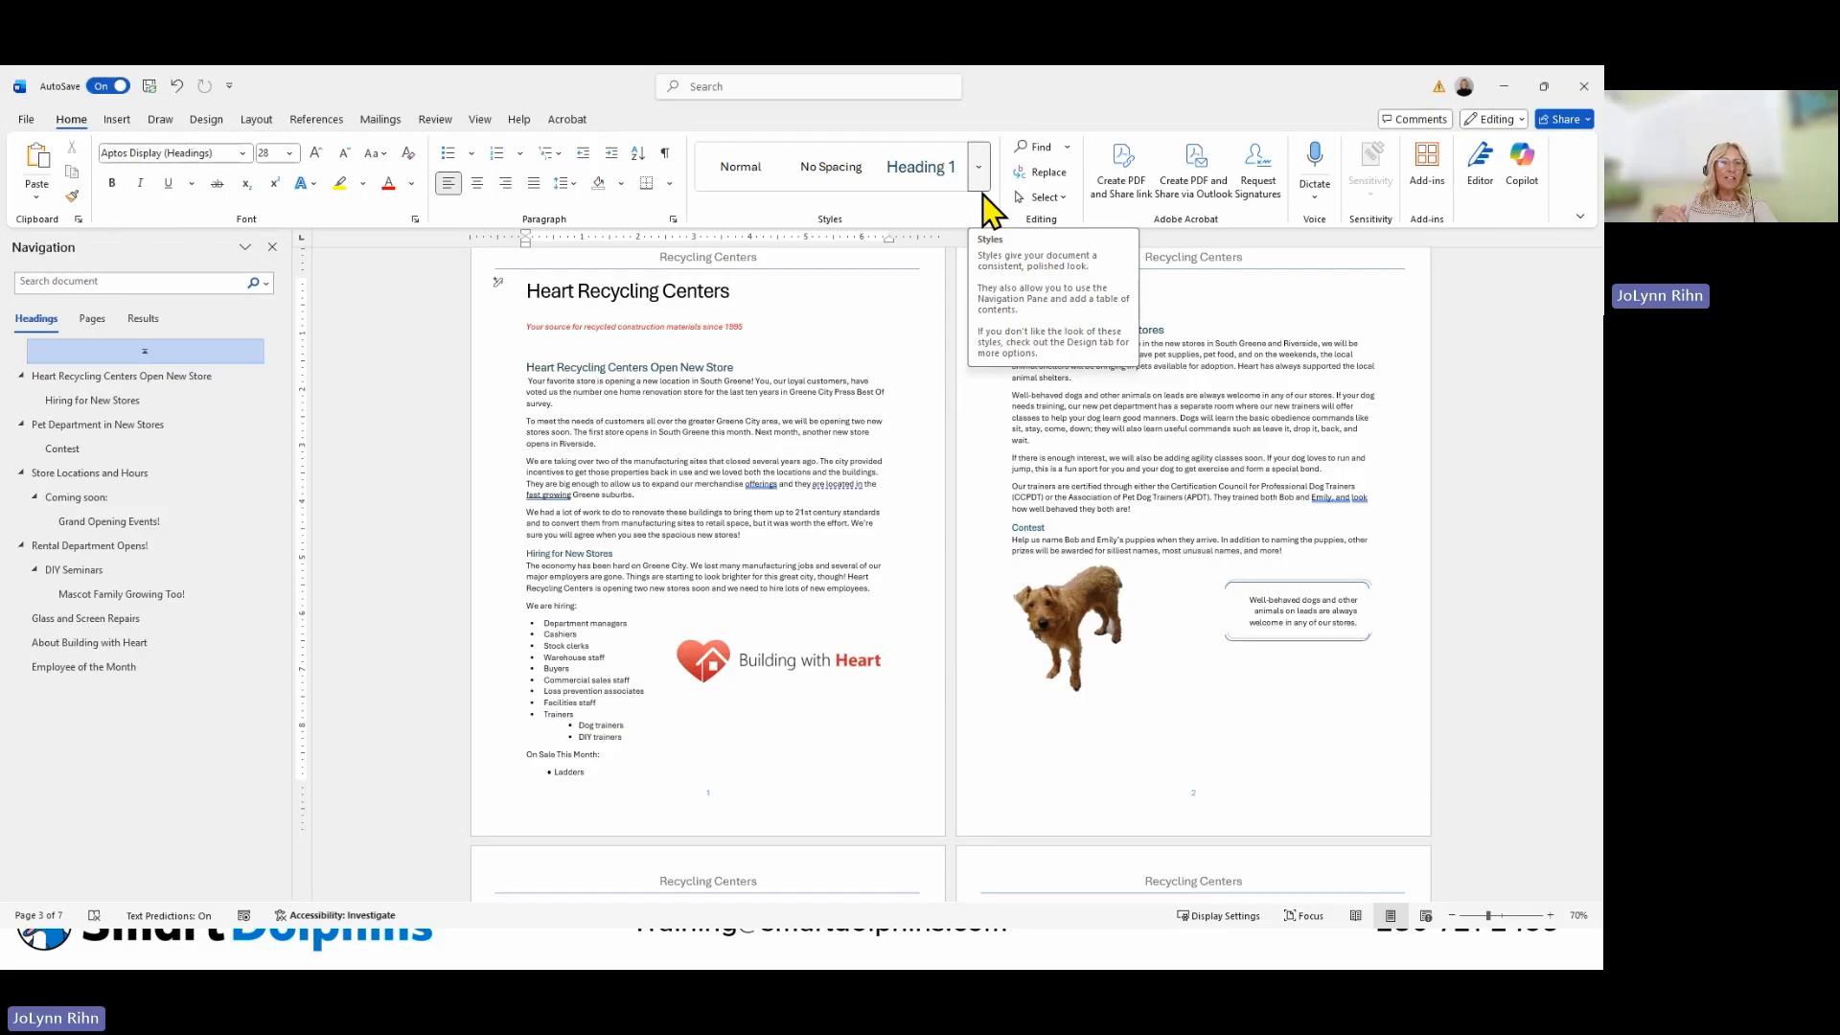
Examine the headers and footer page numbers throughout the newsletter, from the cover page to the last page.
scroll(850, 390, up, 2)
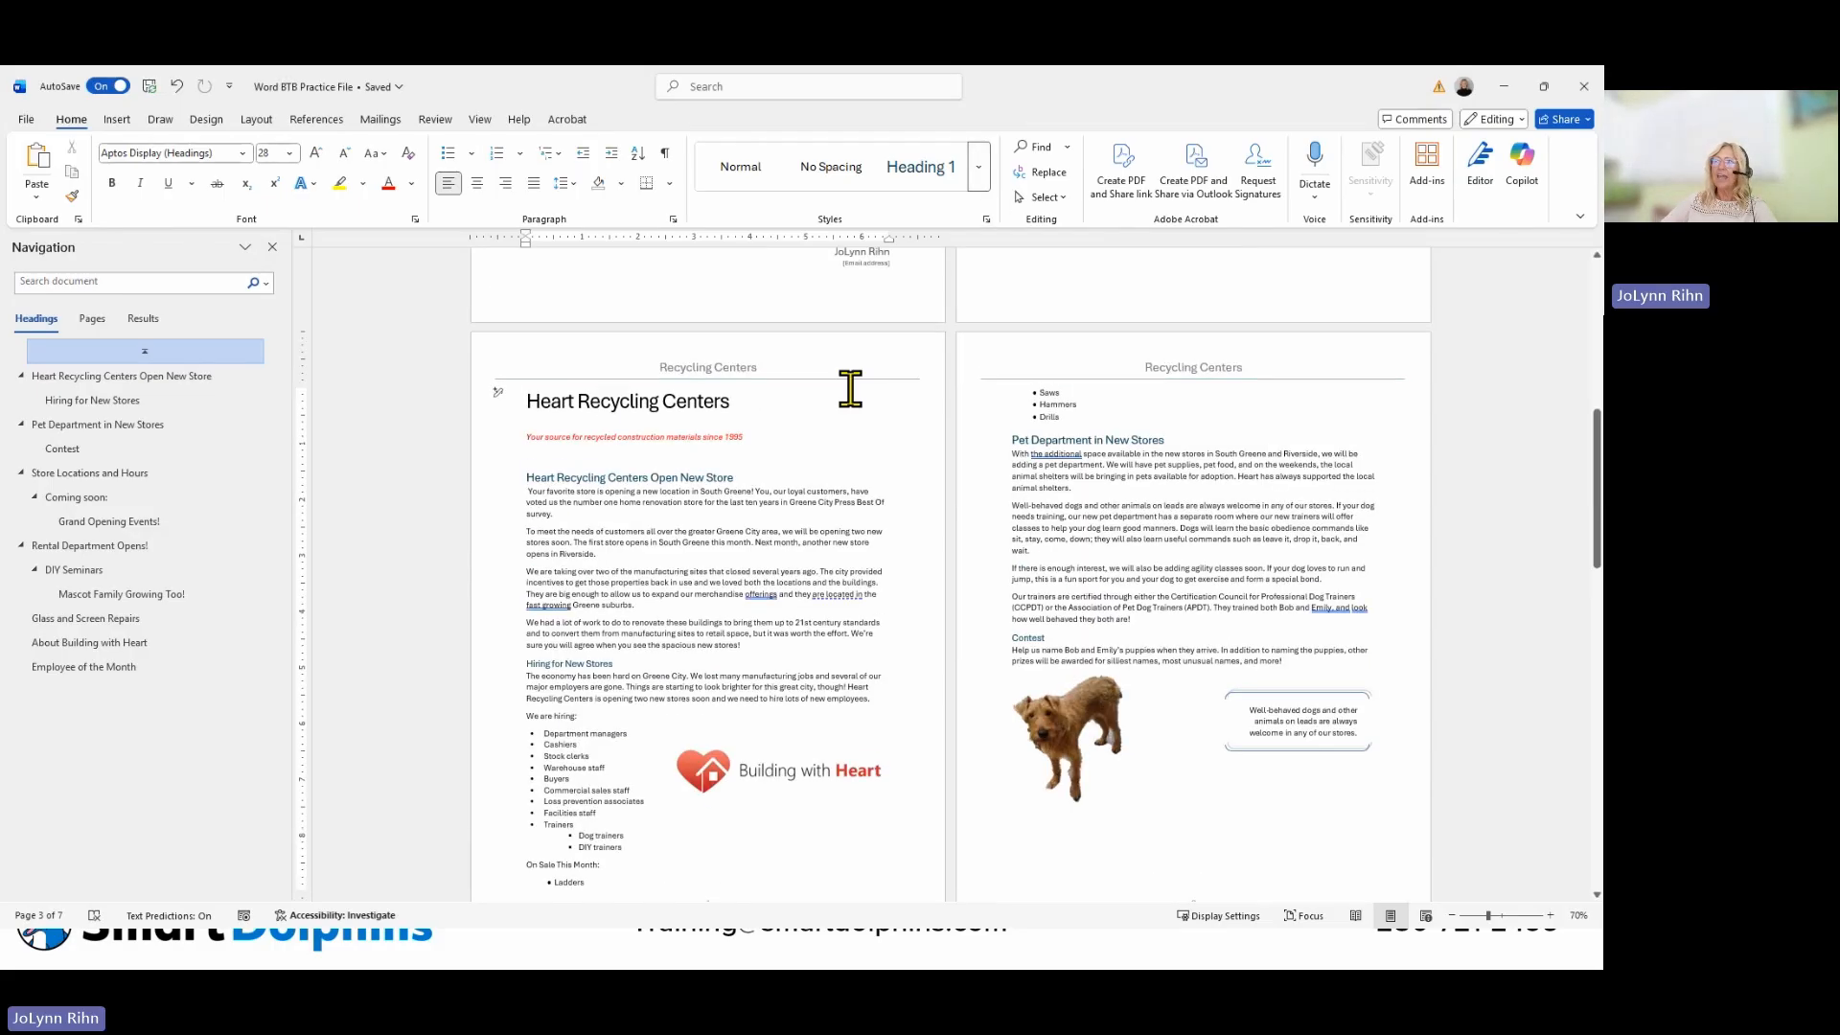
scroll(798, 406, up, 10)
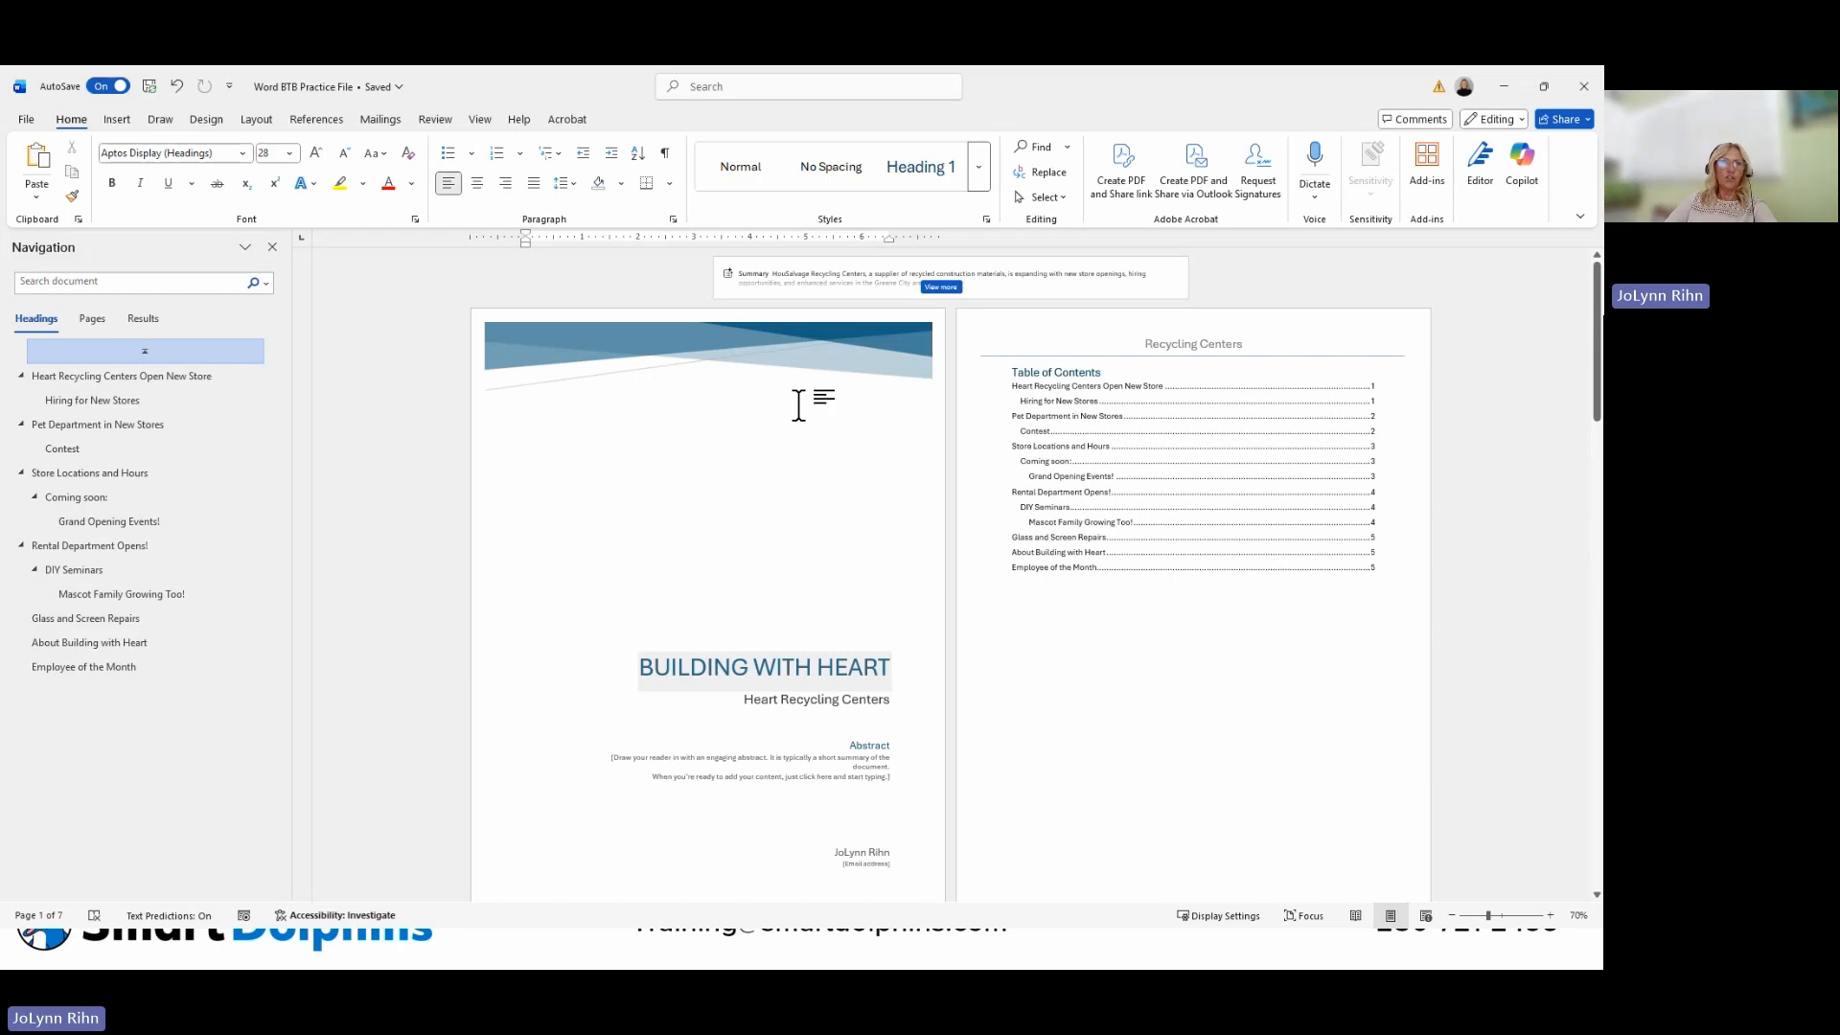
scroll(798, 405, down, 15)
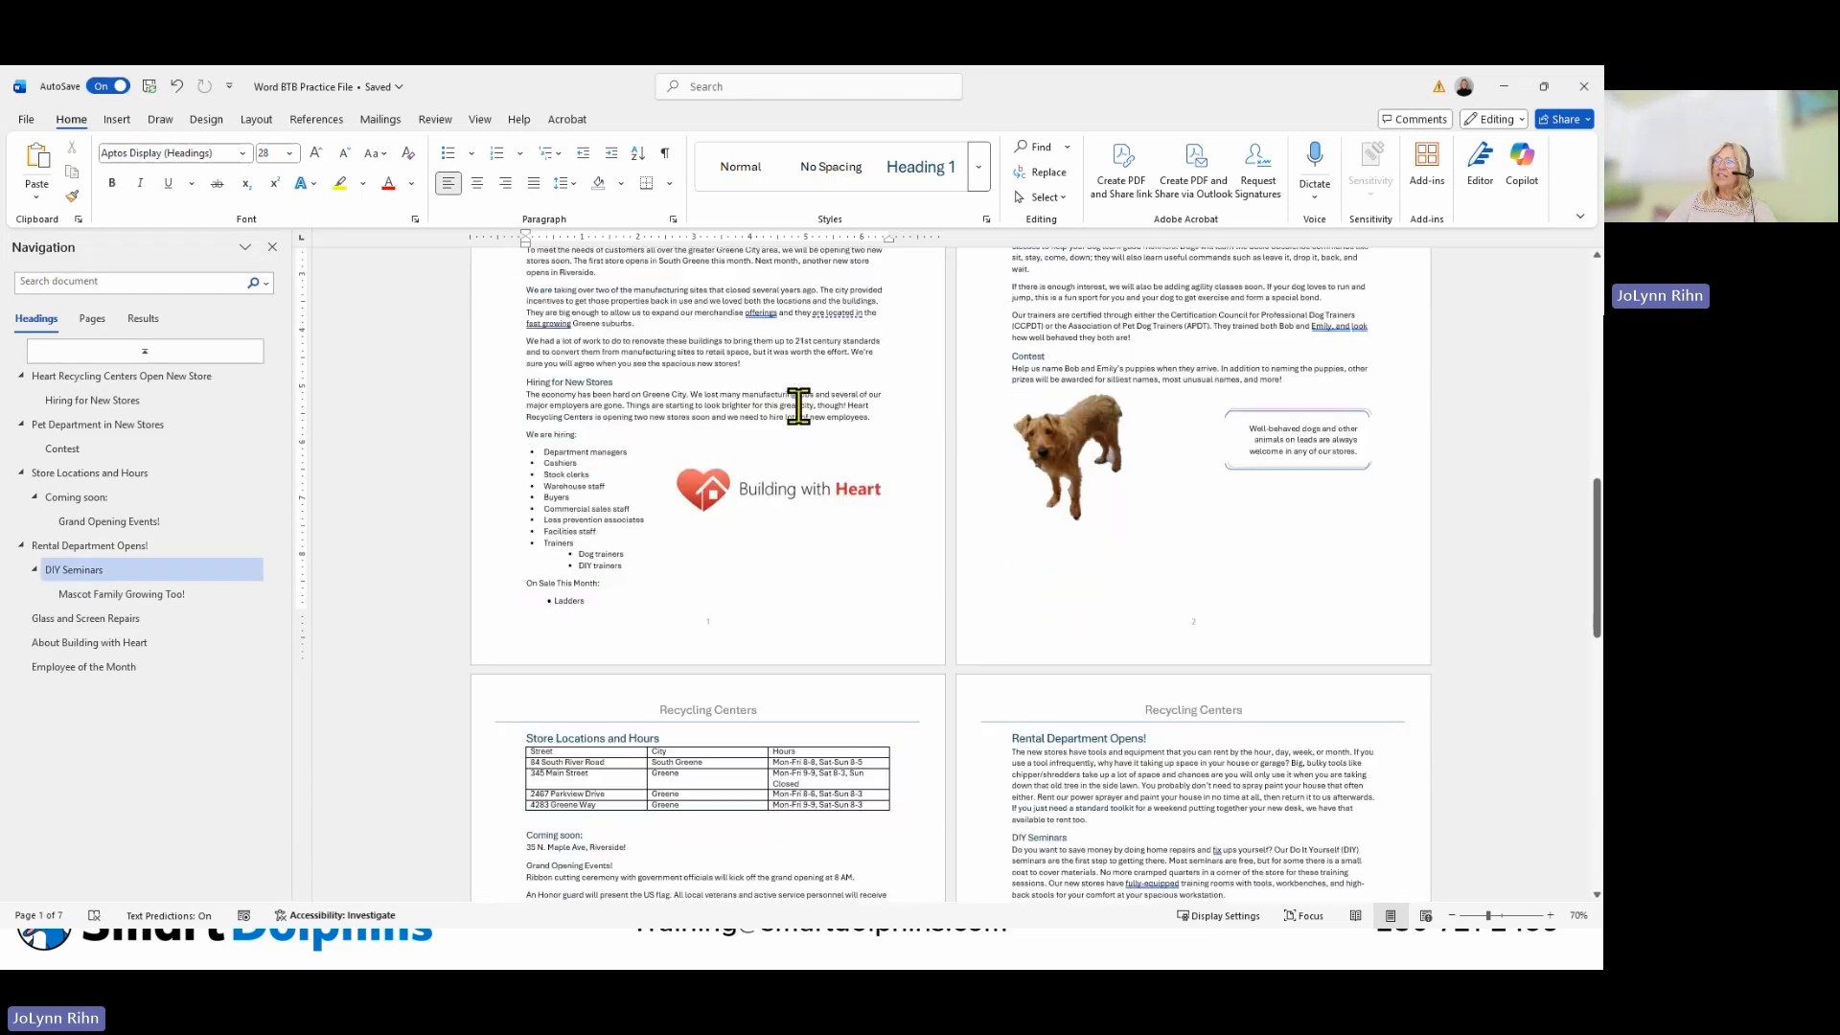
scroll(799, 405, down, 10)
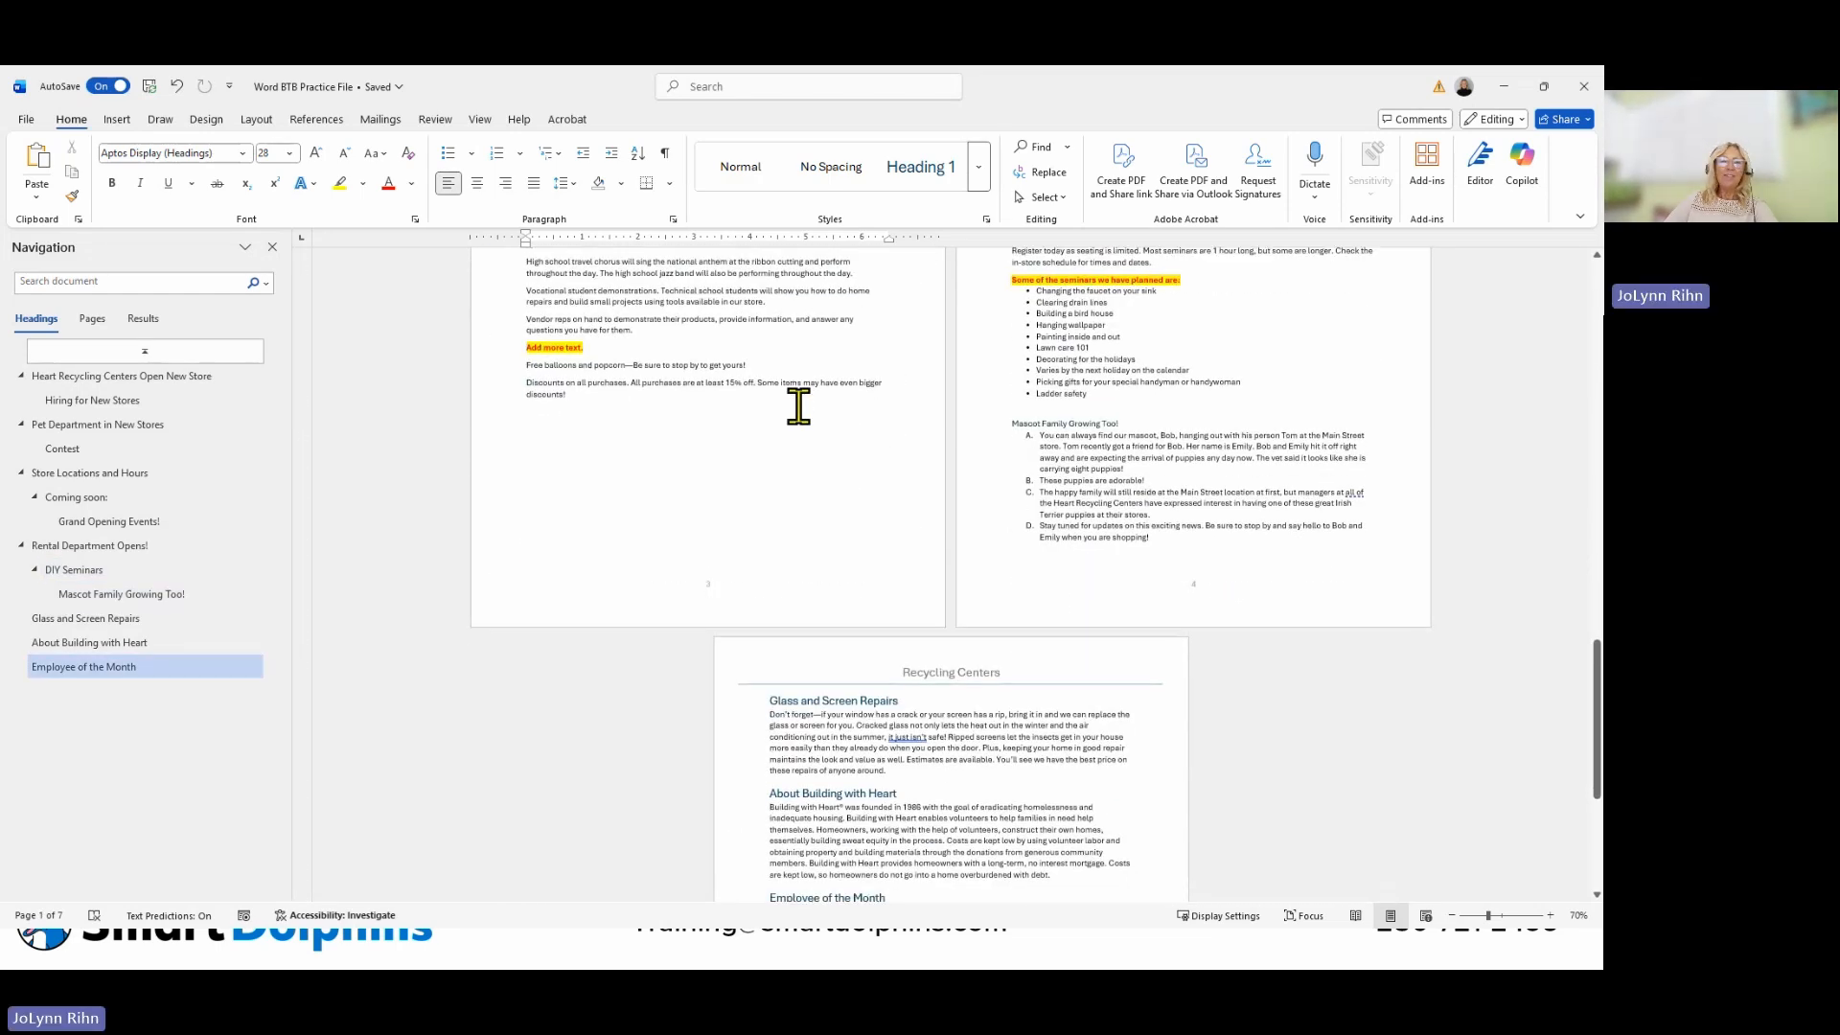
scroll(798, 405, up, 8)
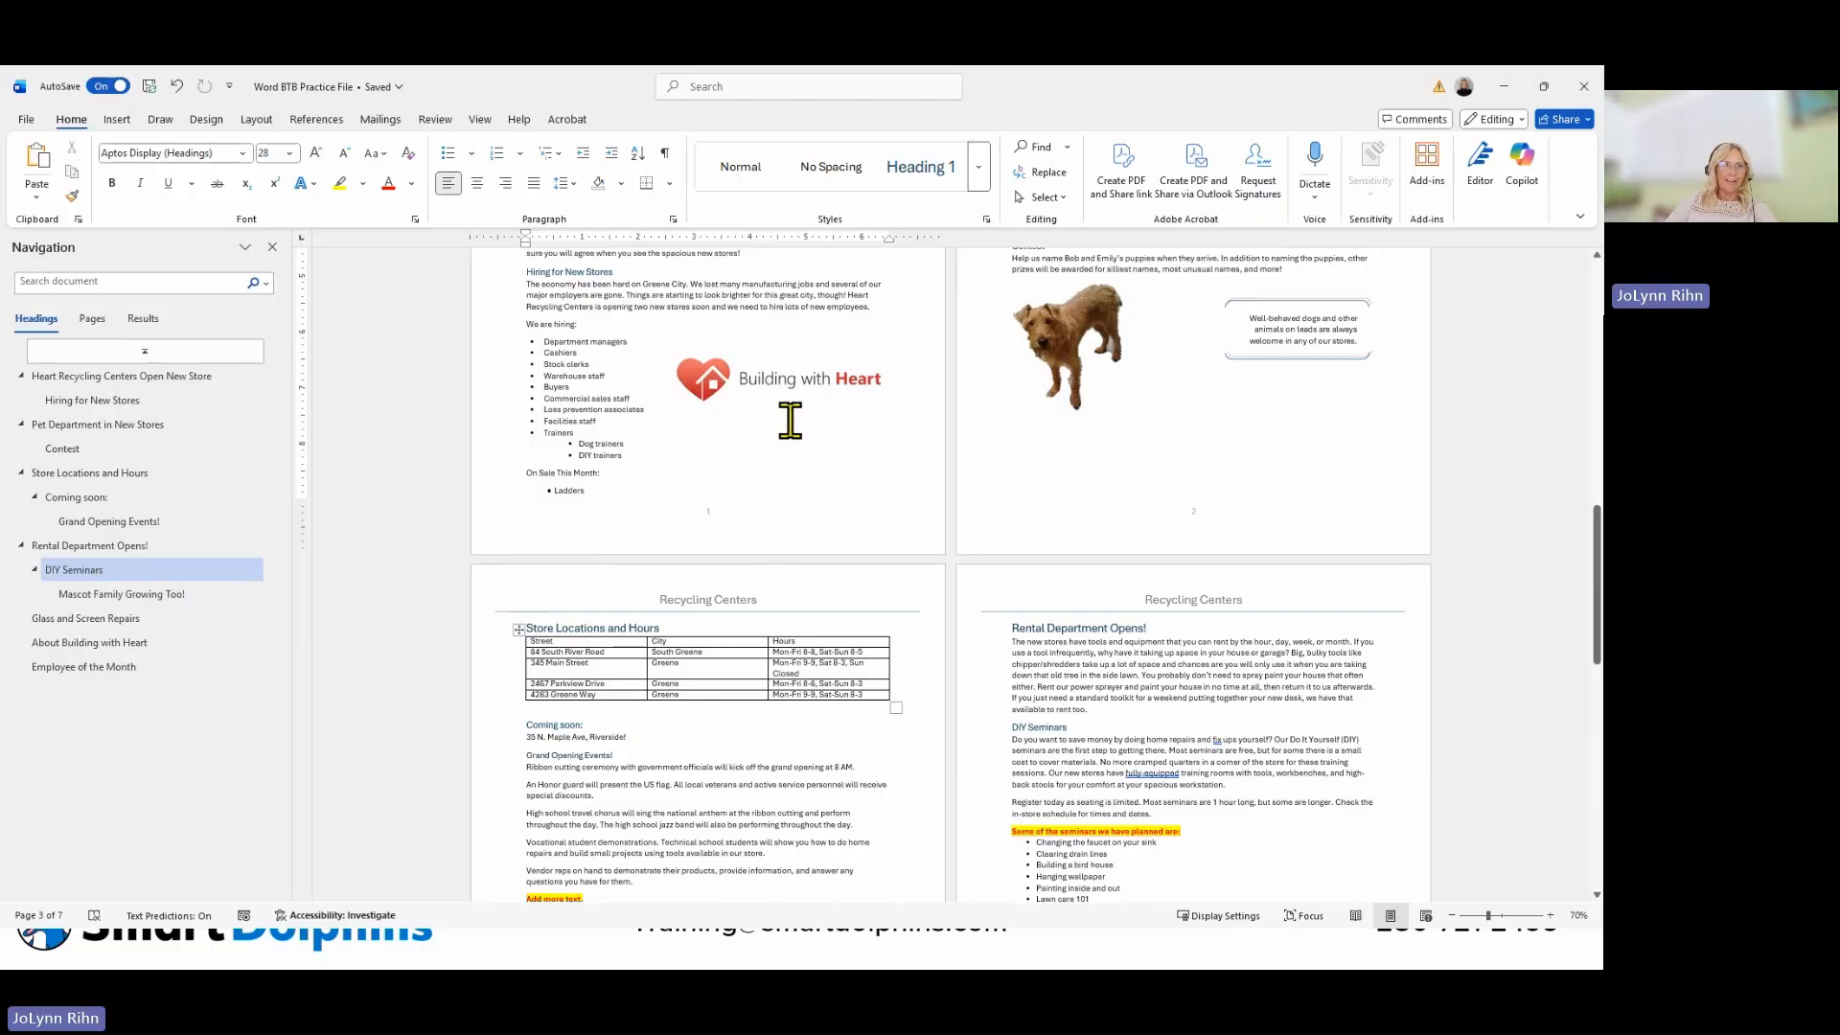
scroll(789, 420, down, 1)
click(621, 328)
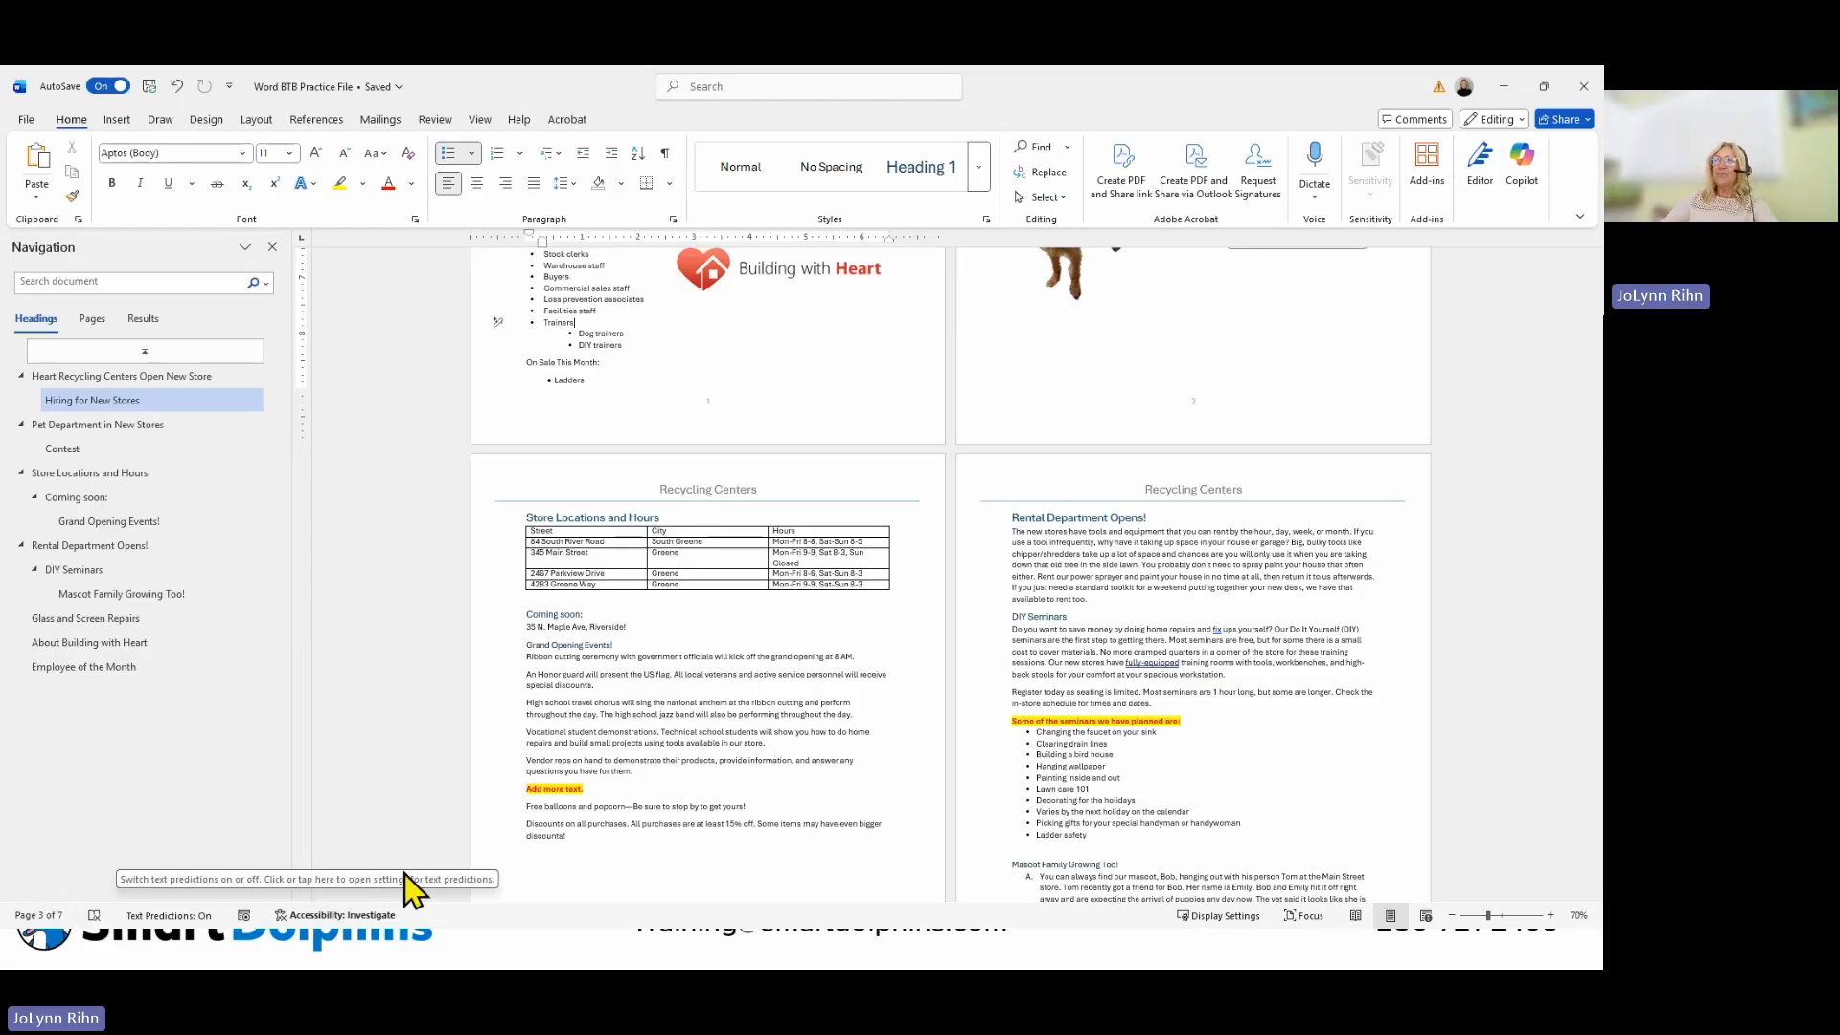
Insert the saved 2026 VTC Quick Part on the empty line below the red tagline under the Heart Recycling Centers title.
scroll(692, 767, up, 5)
scroll(692, 767, up, 5)
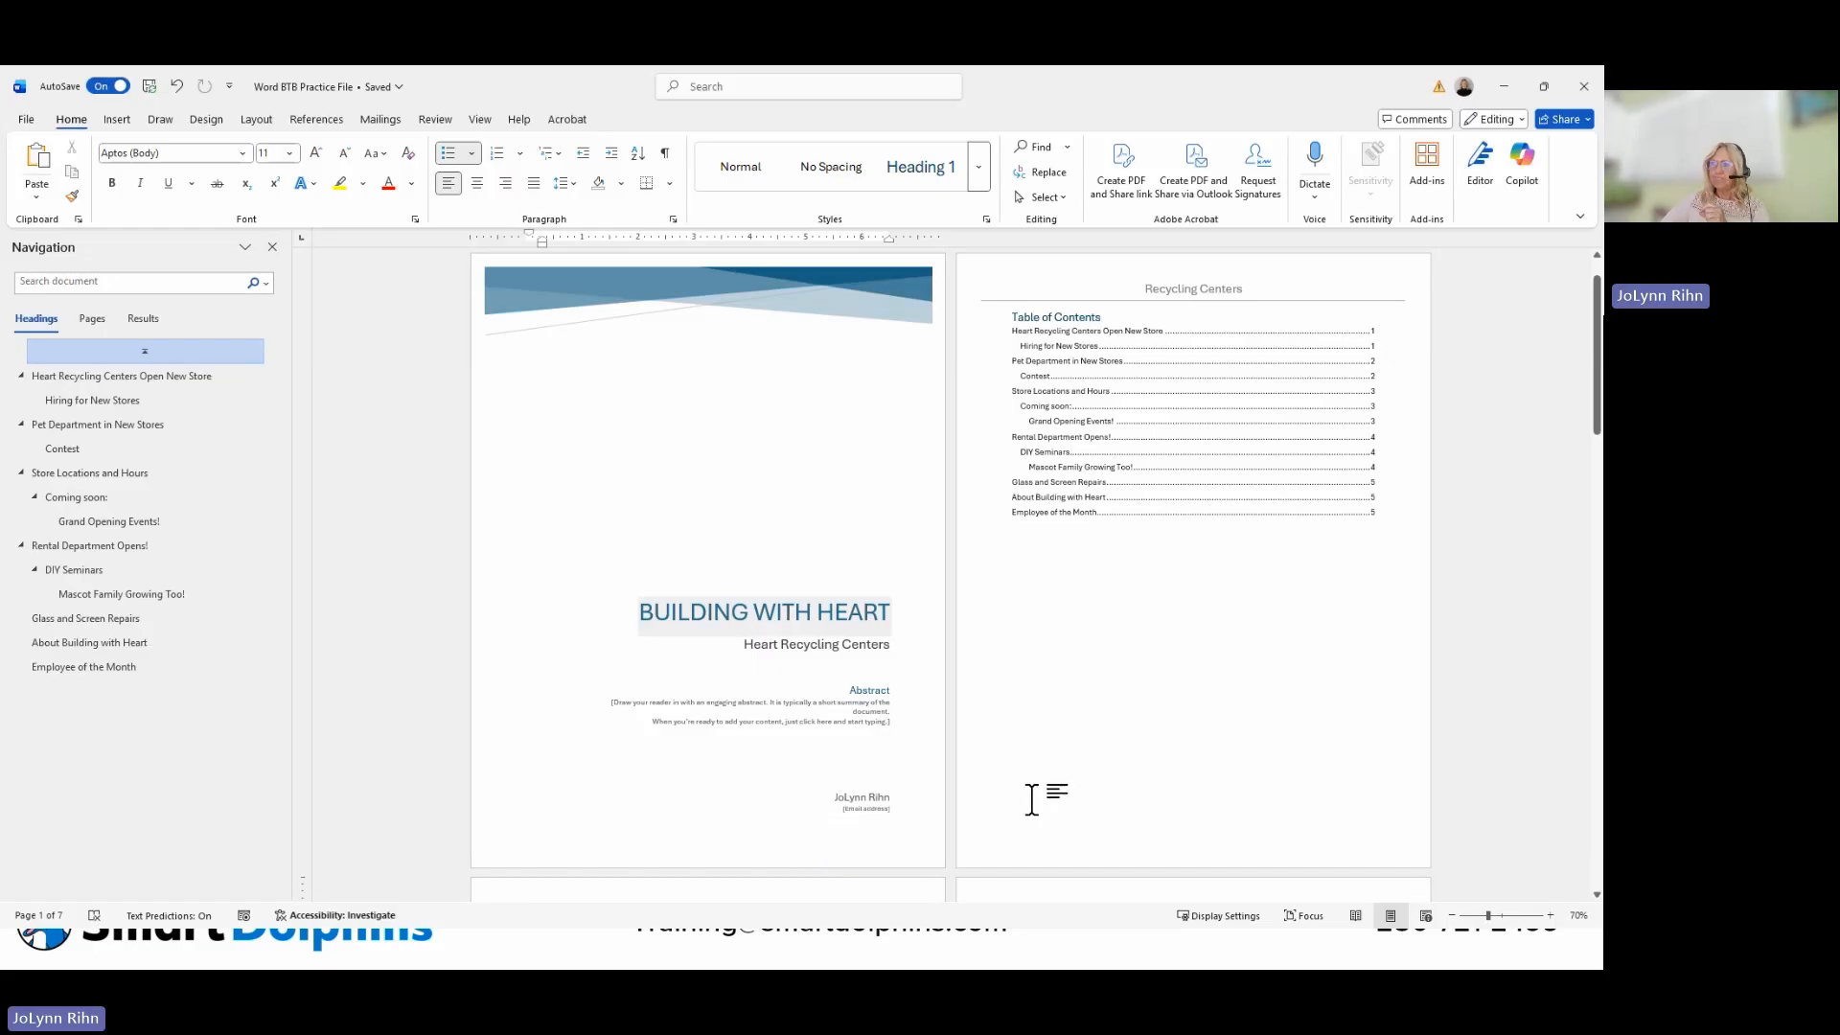
scroll(1009, 755, down, 3)
scroll(1008, 706, up, 2)
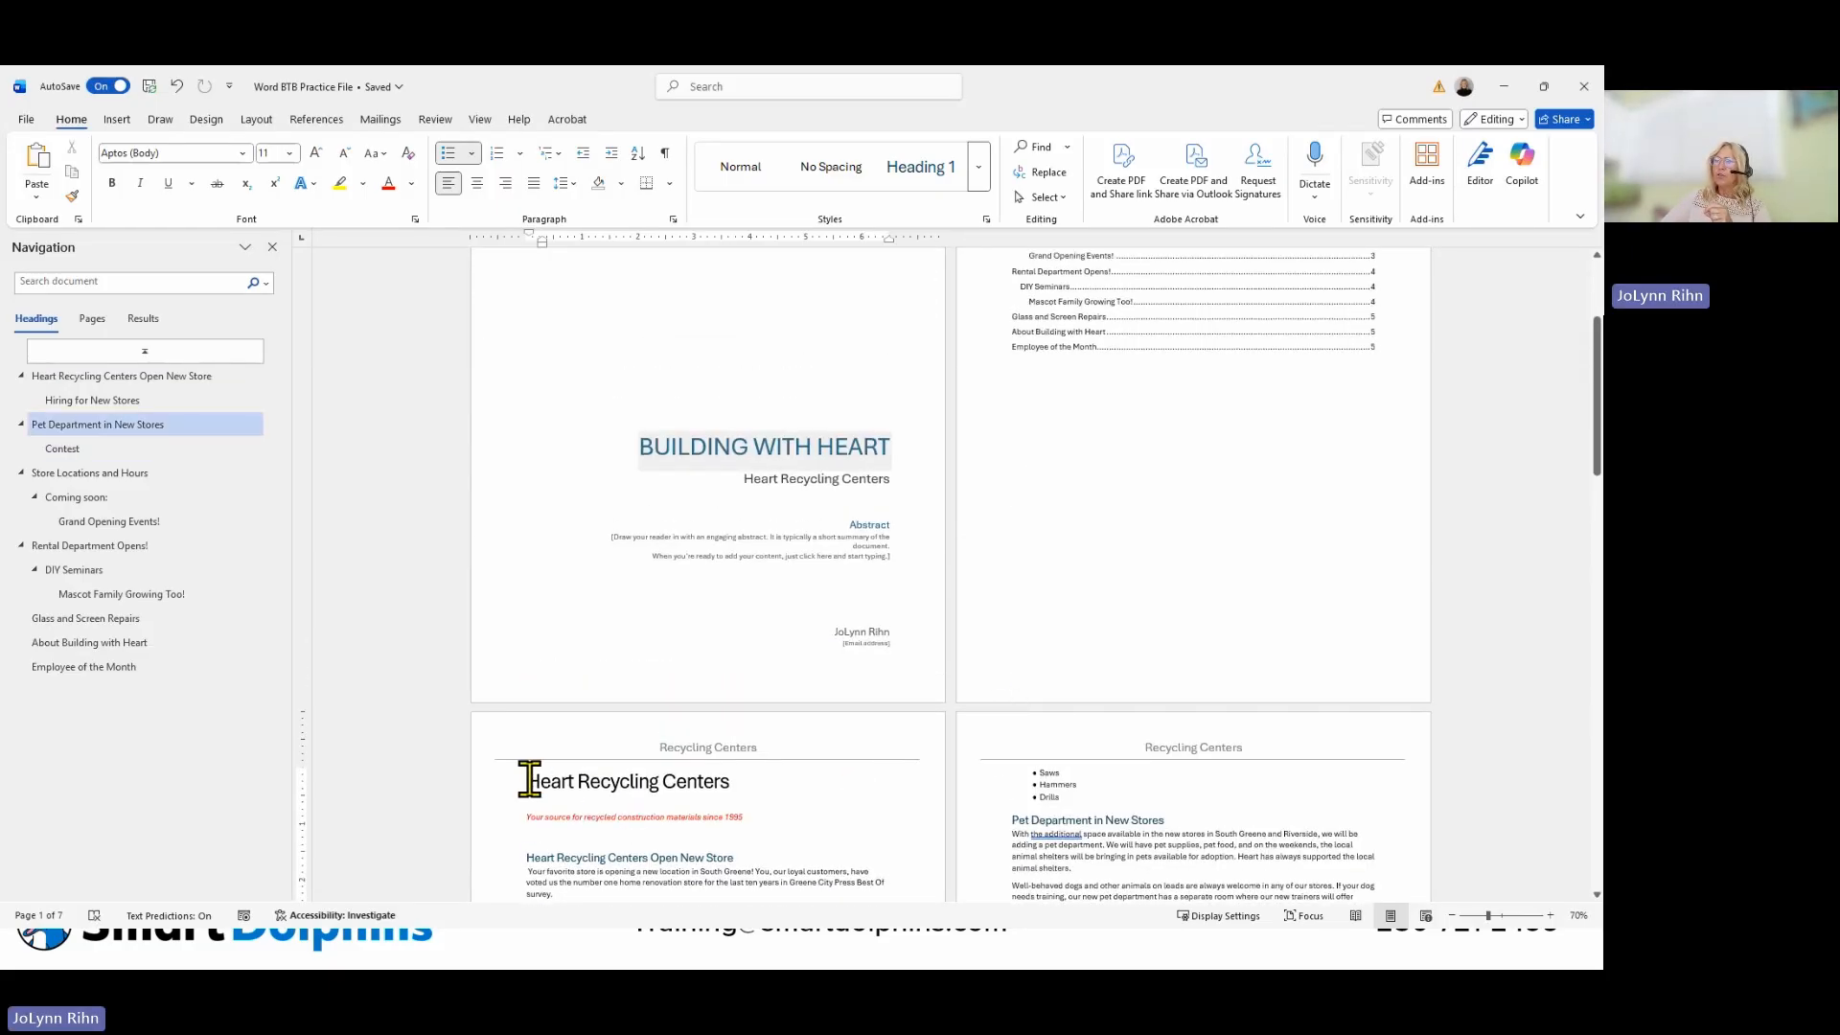
click(527, 781)
scroll(724, 855, down, 2)
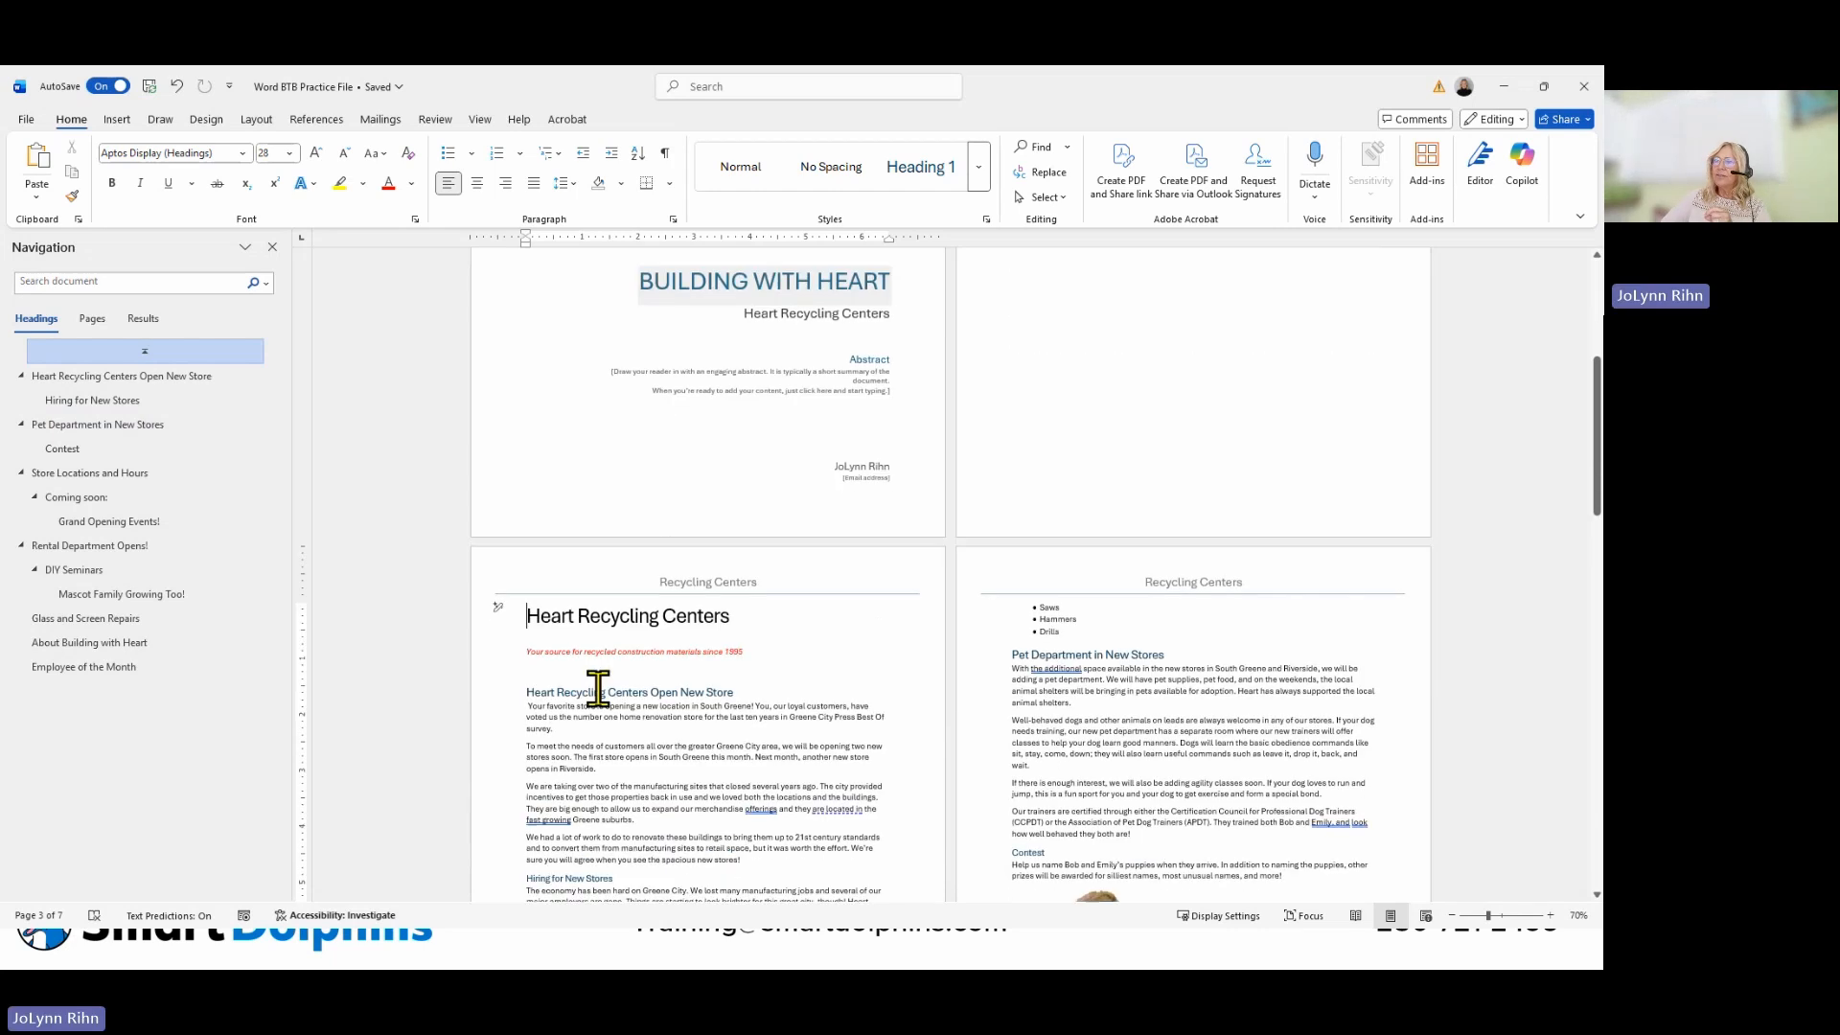
click(536, 674)
scroll(630, 698, down, 1)
scroll(630, 698, down, 2)
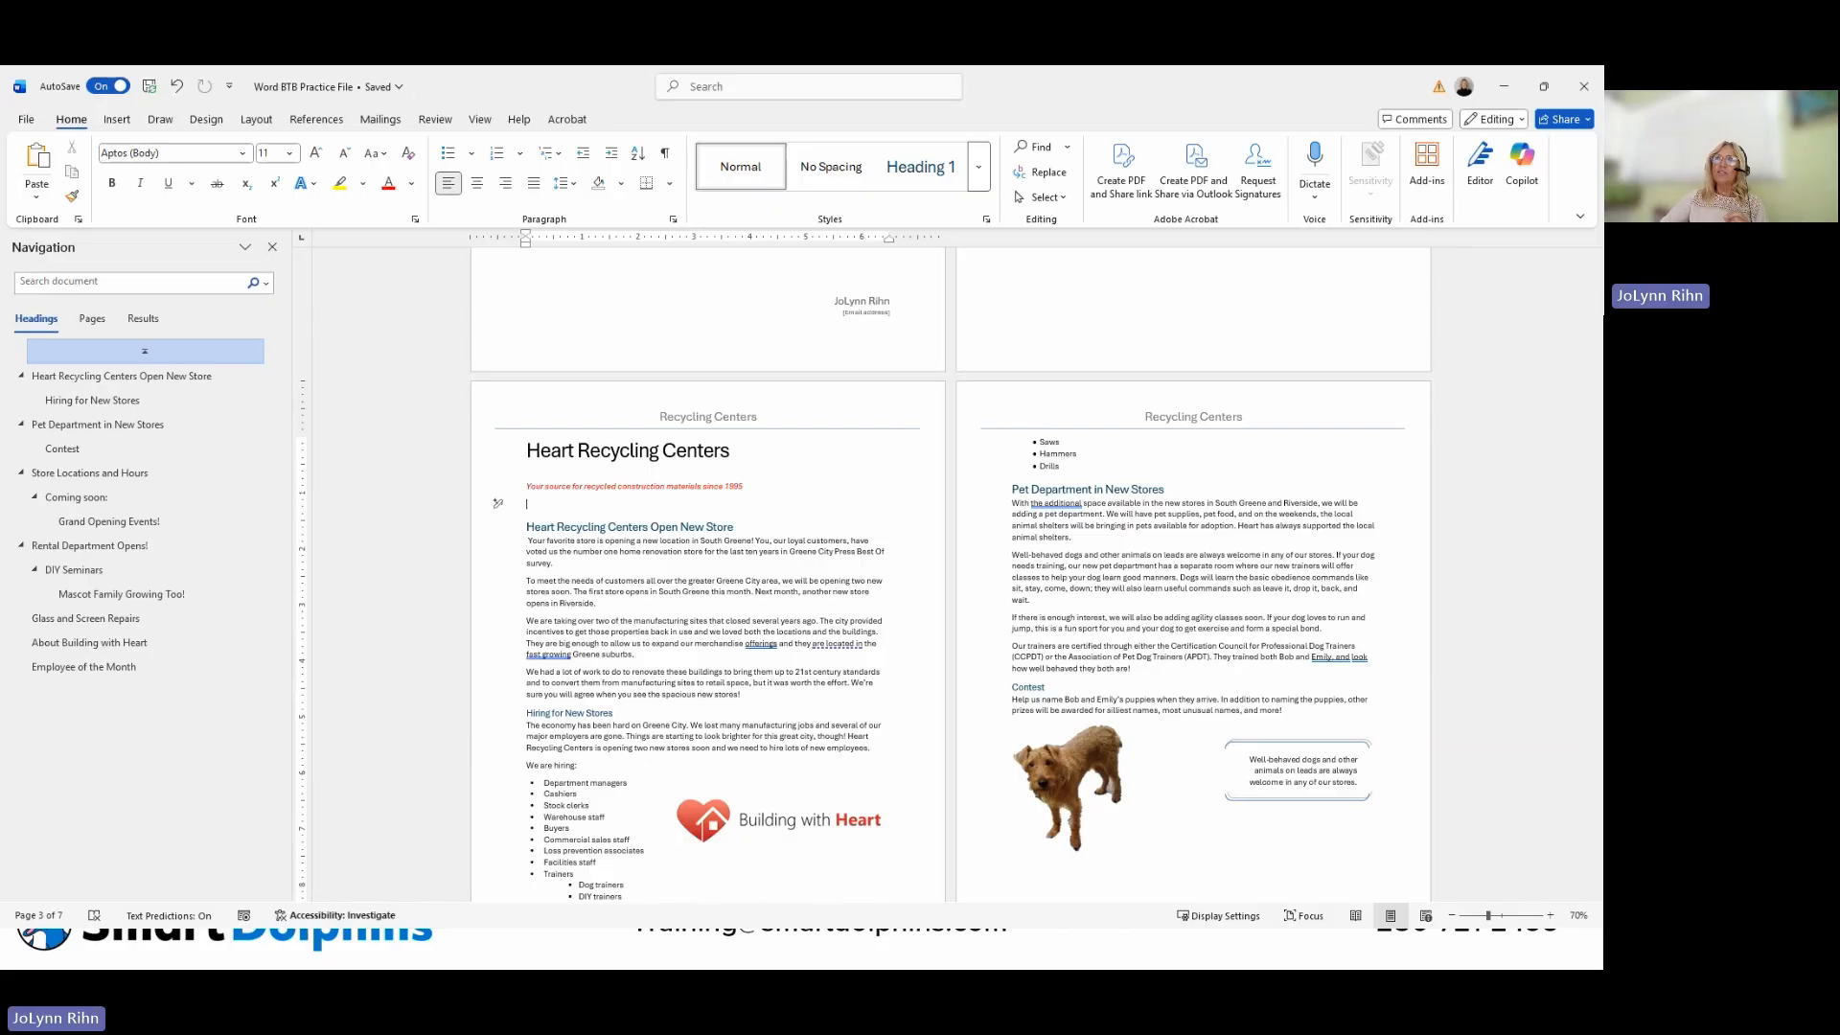
click(118, 119)
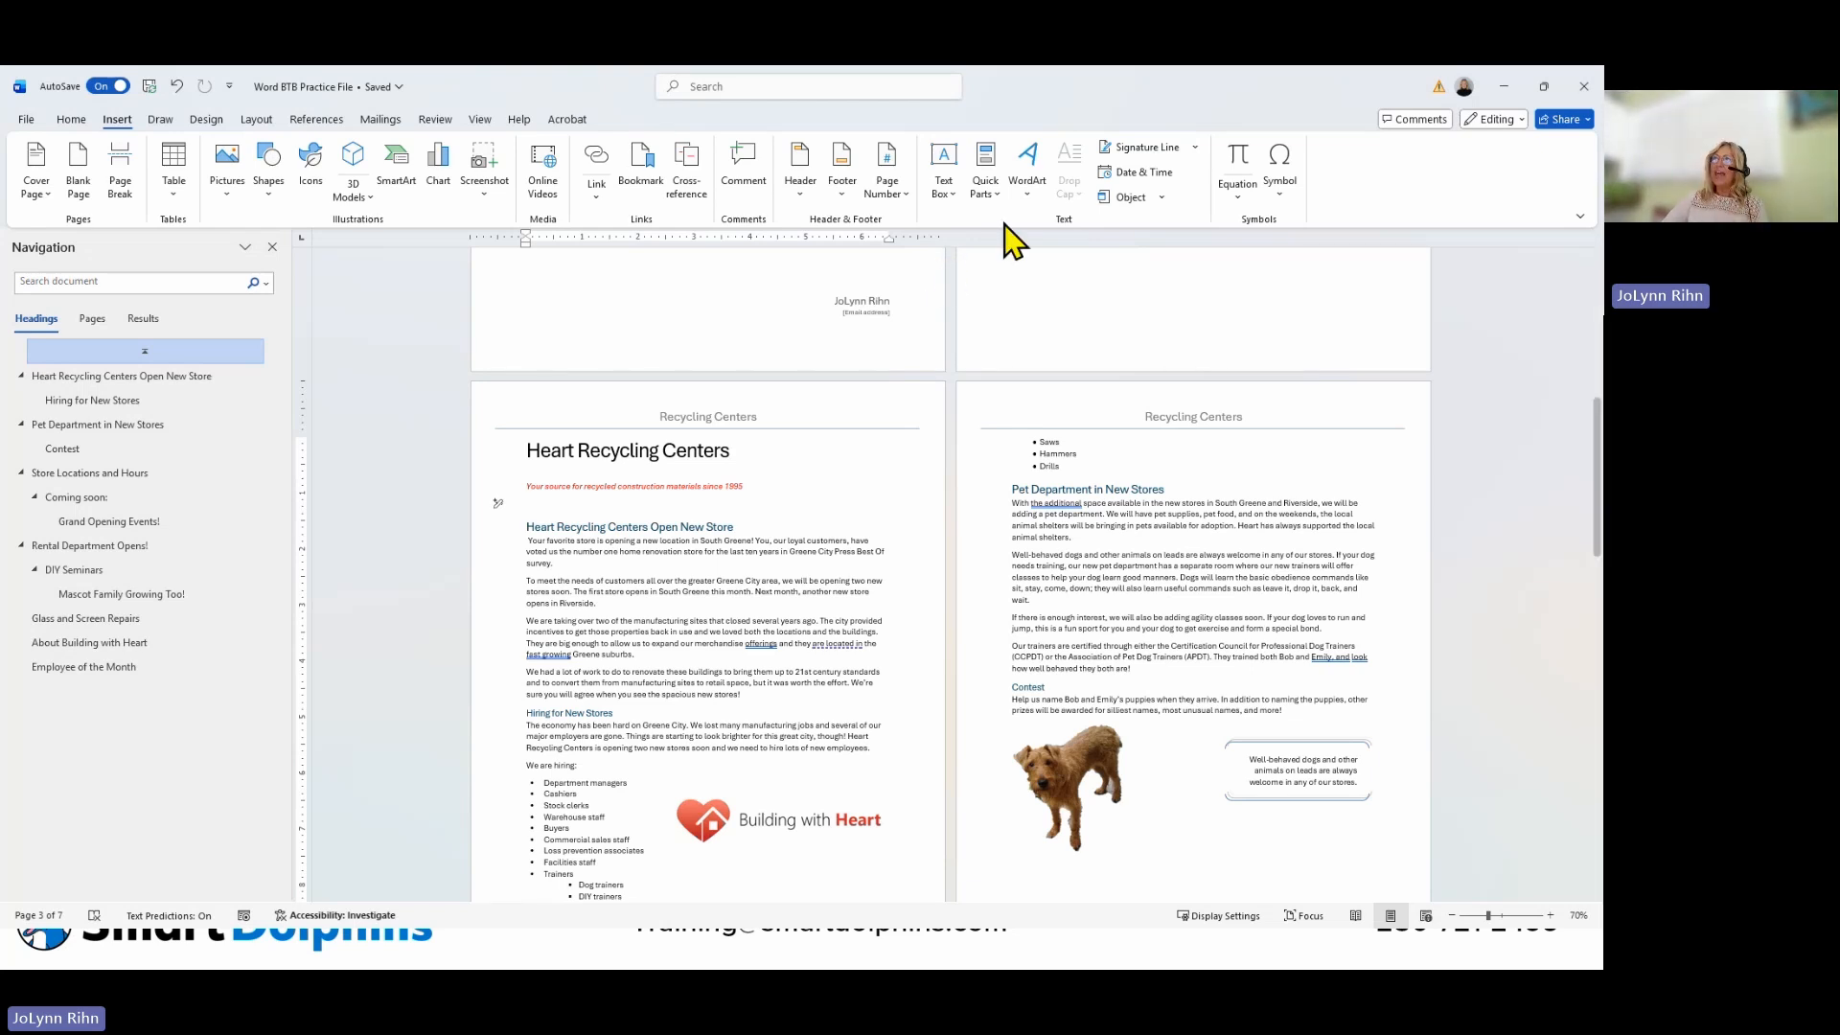
click(985, 172)
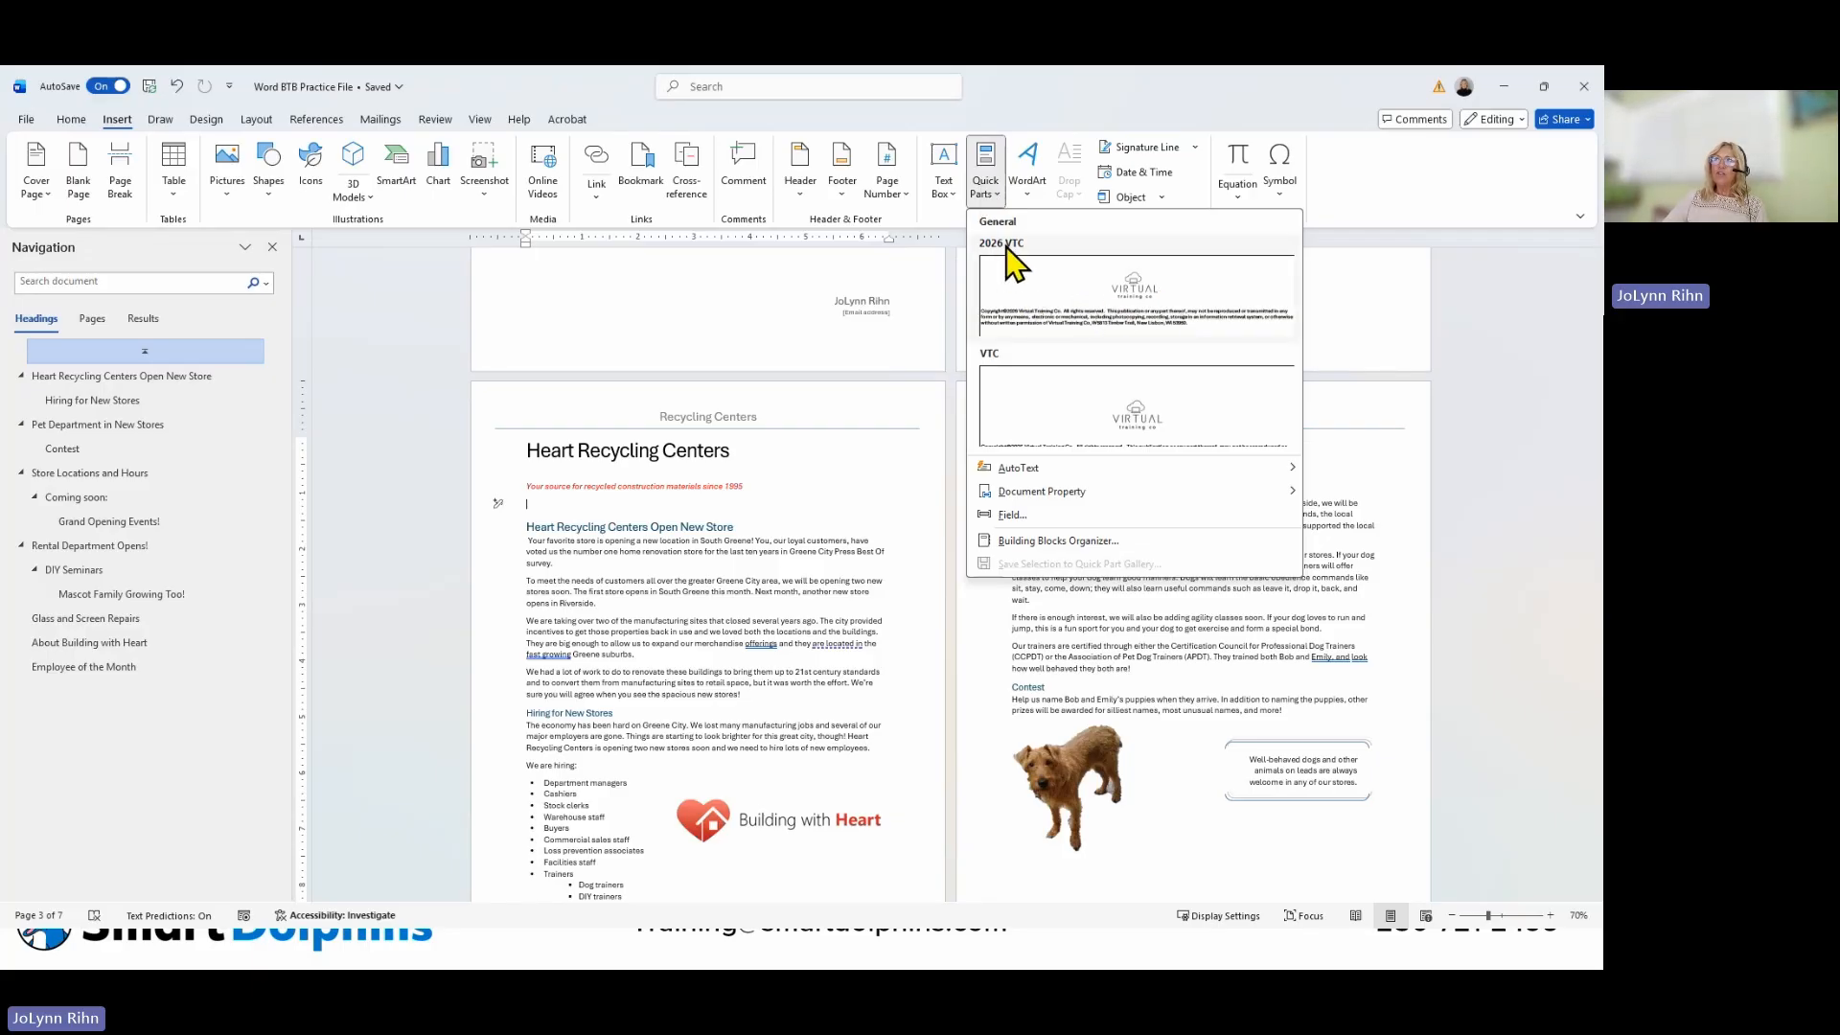
click(1134, 319)
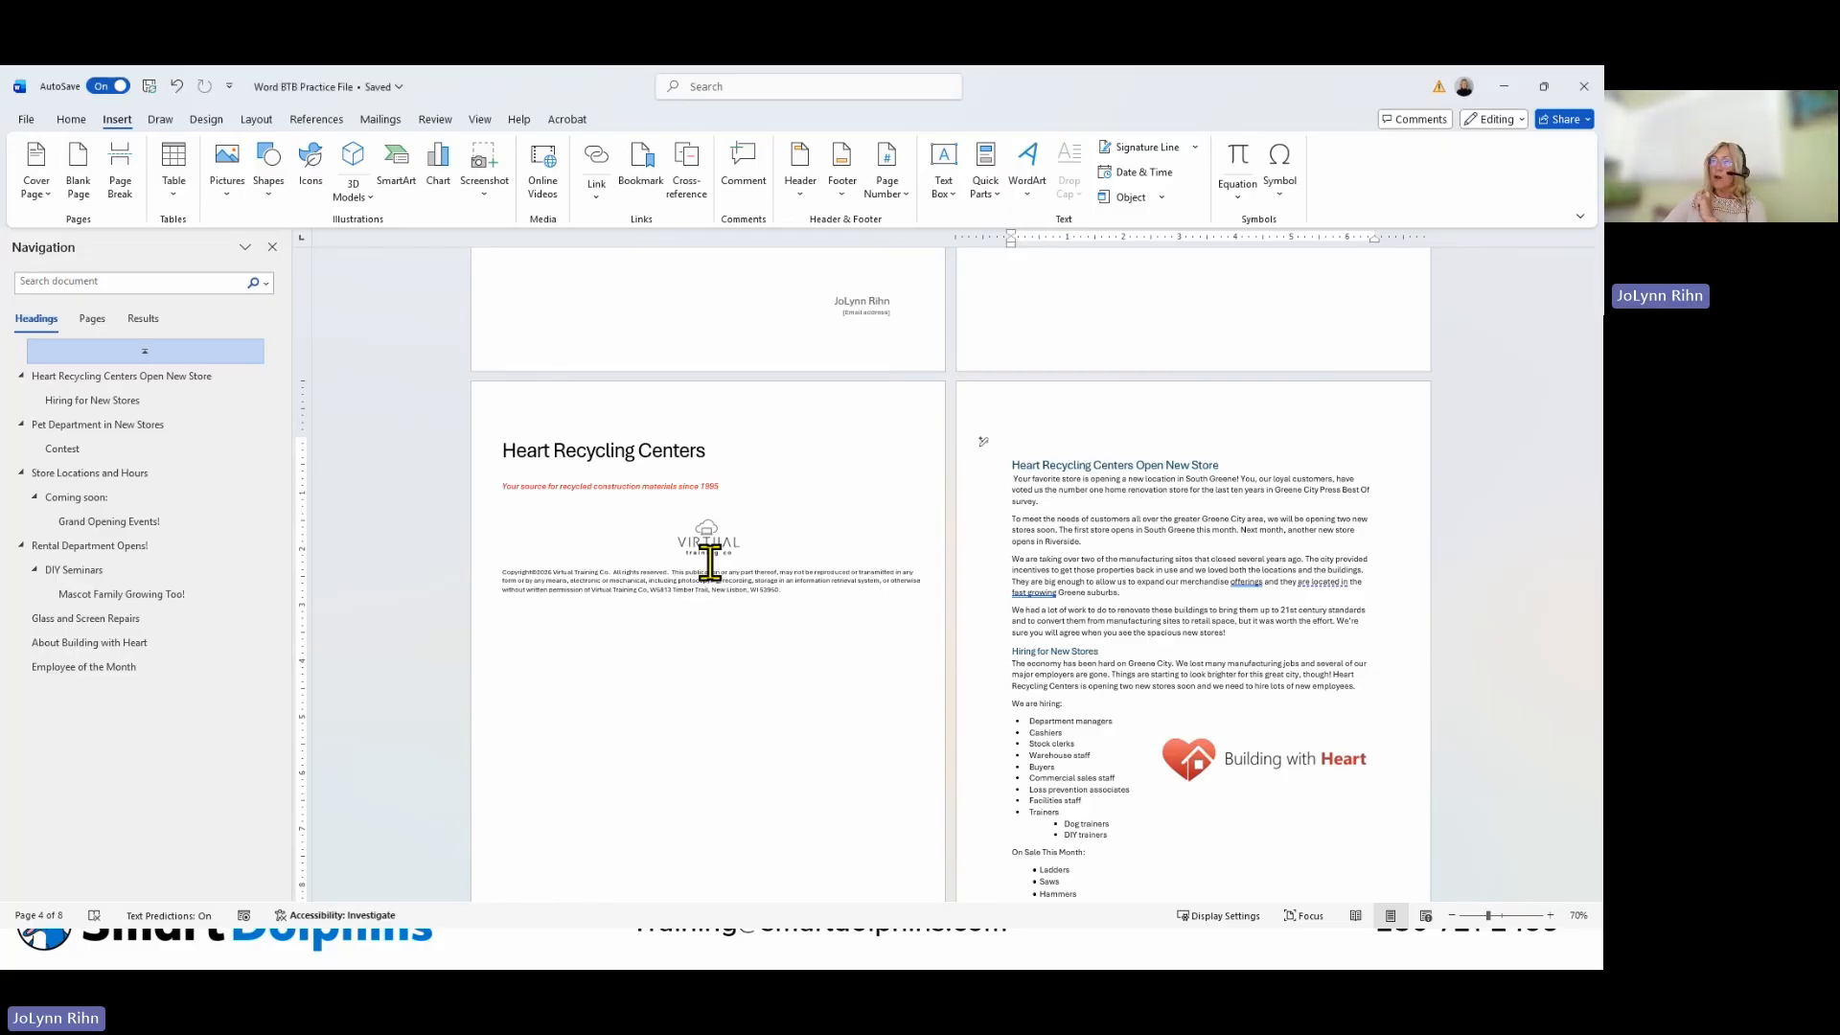
Move the Building with Heart logo beside the "We are taking over two" paragraph and save both as a Quick Part named Building with Heart.
drag(1255, 788, 1243, 590)
click(1035, 587)
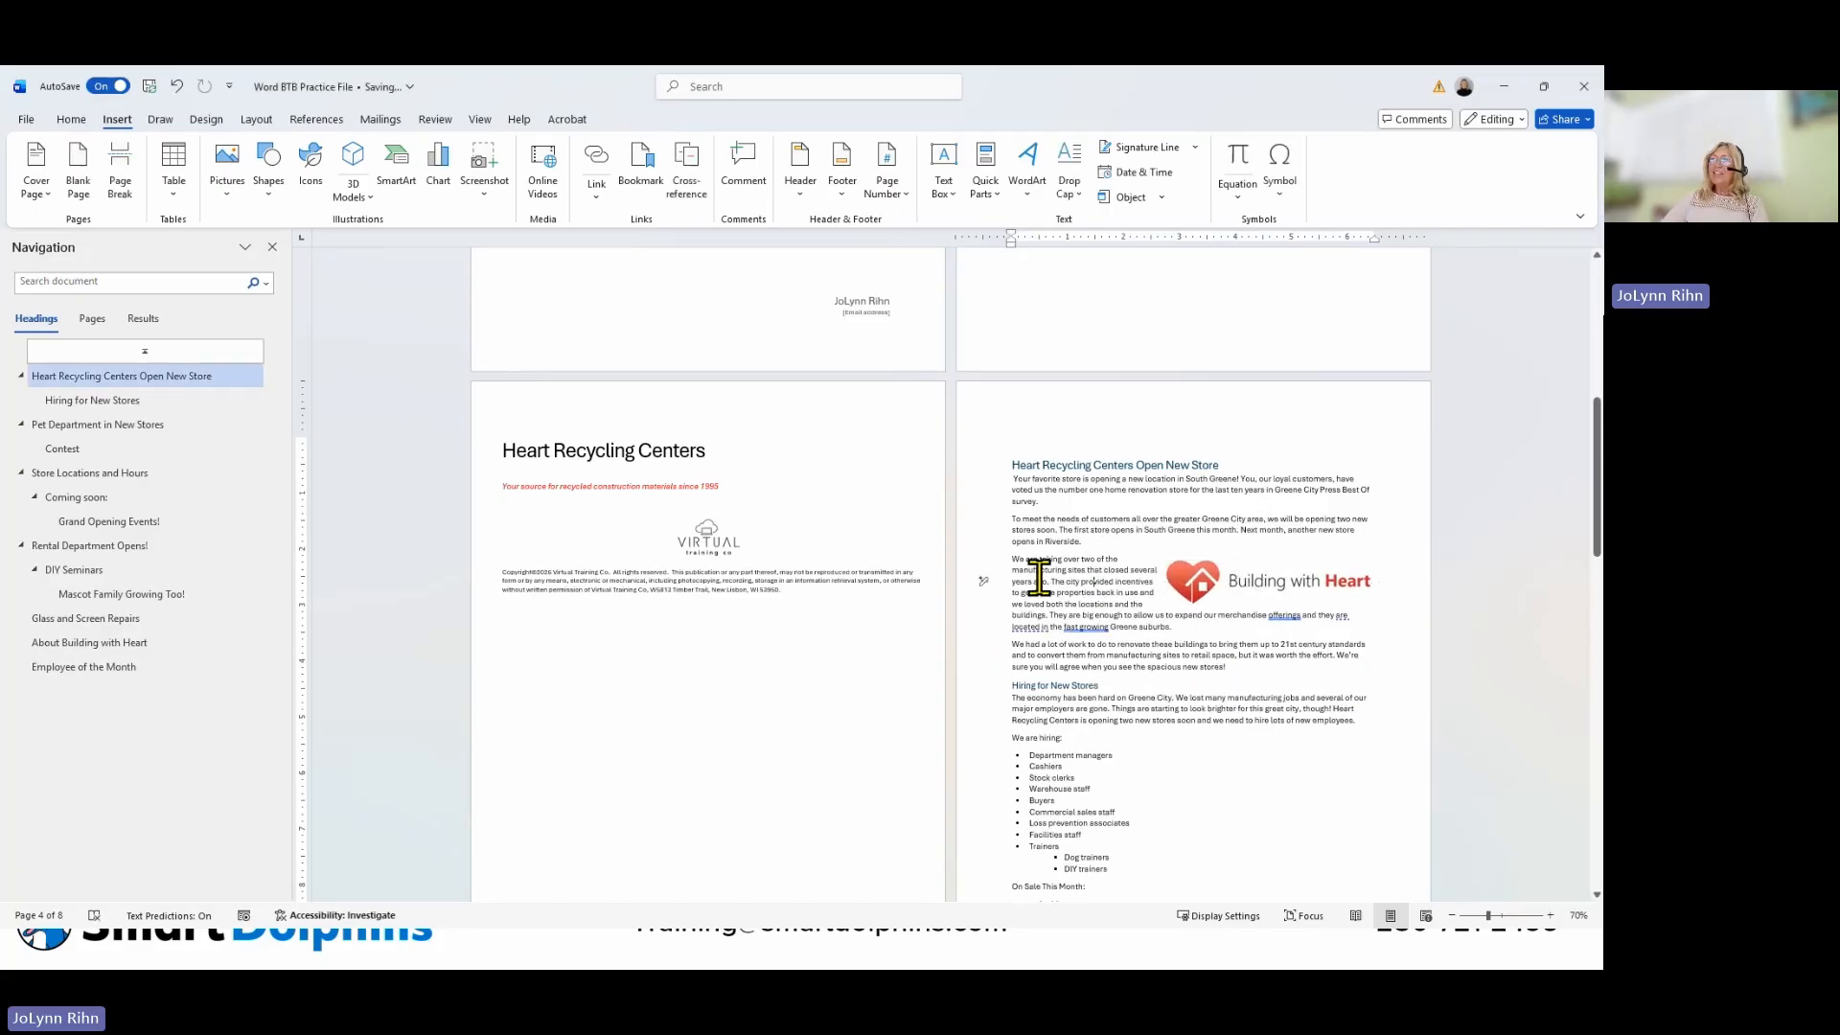
drag(1019, 564, 1287, 625)
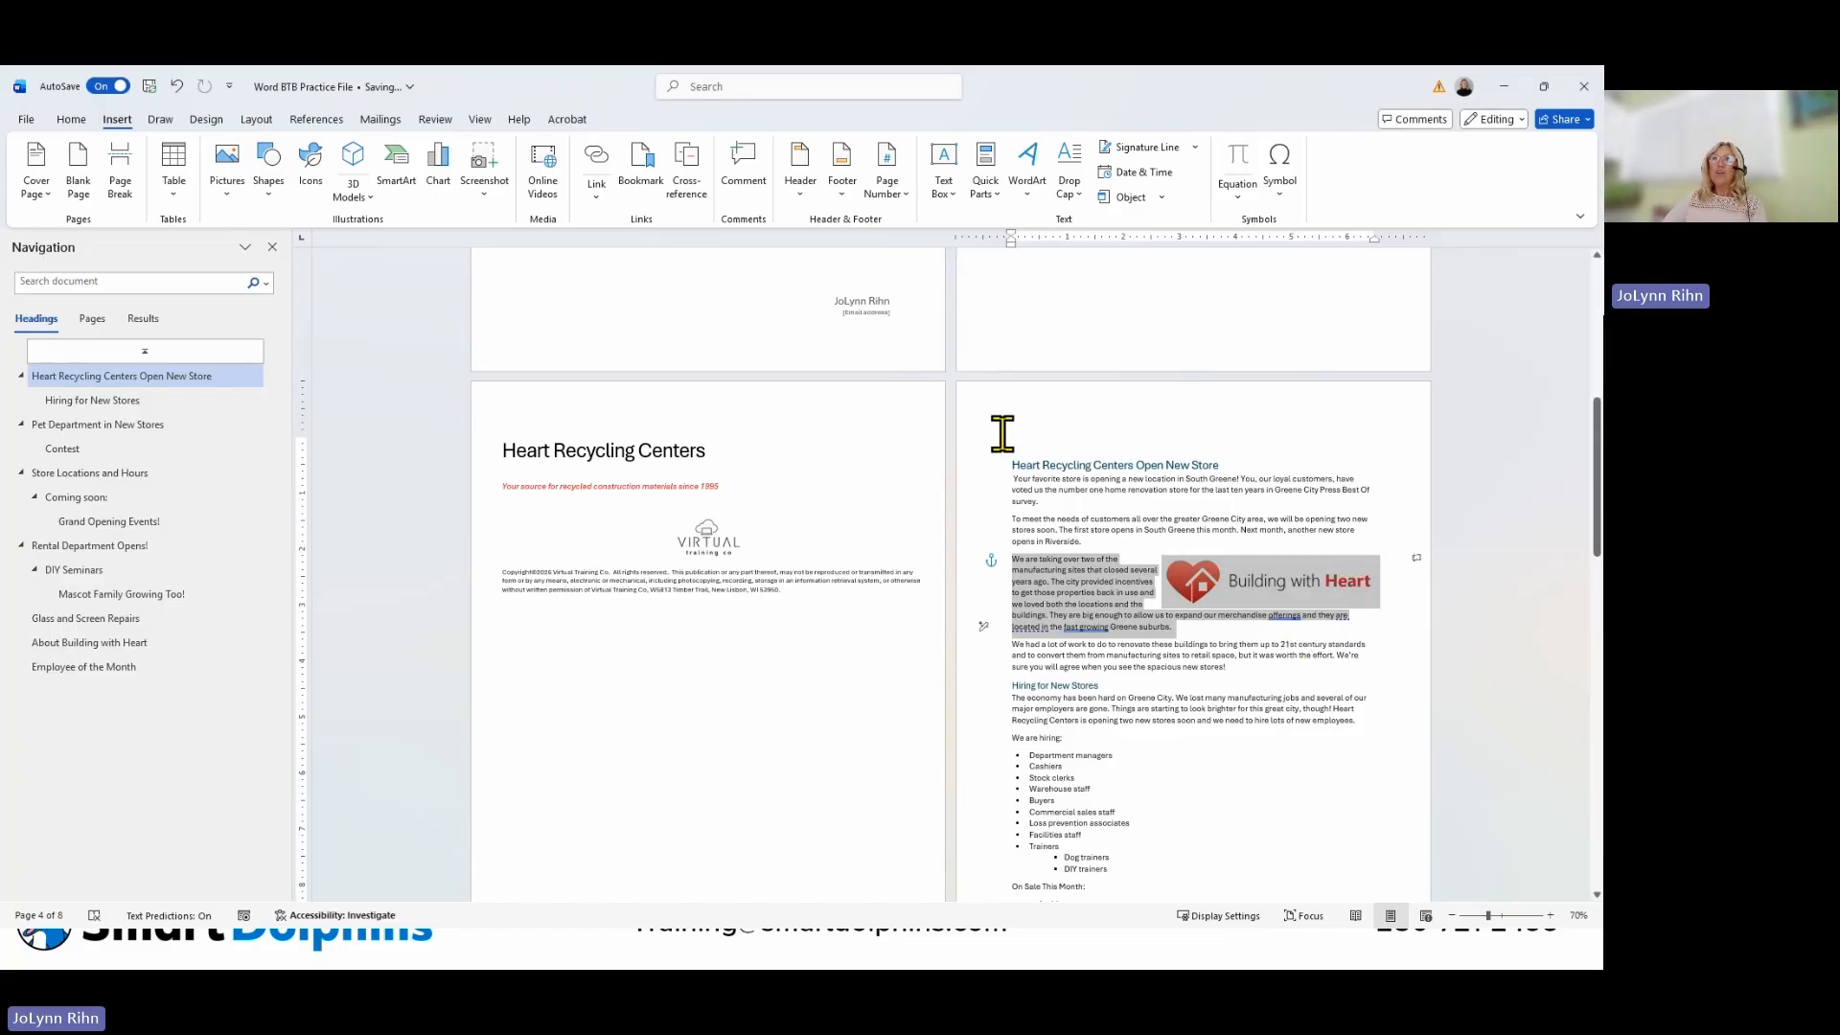
click(993, 197)
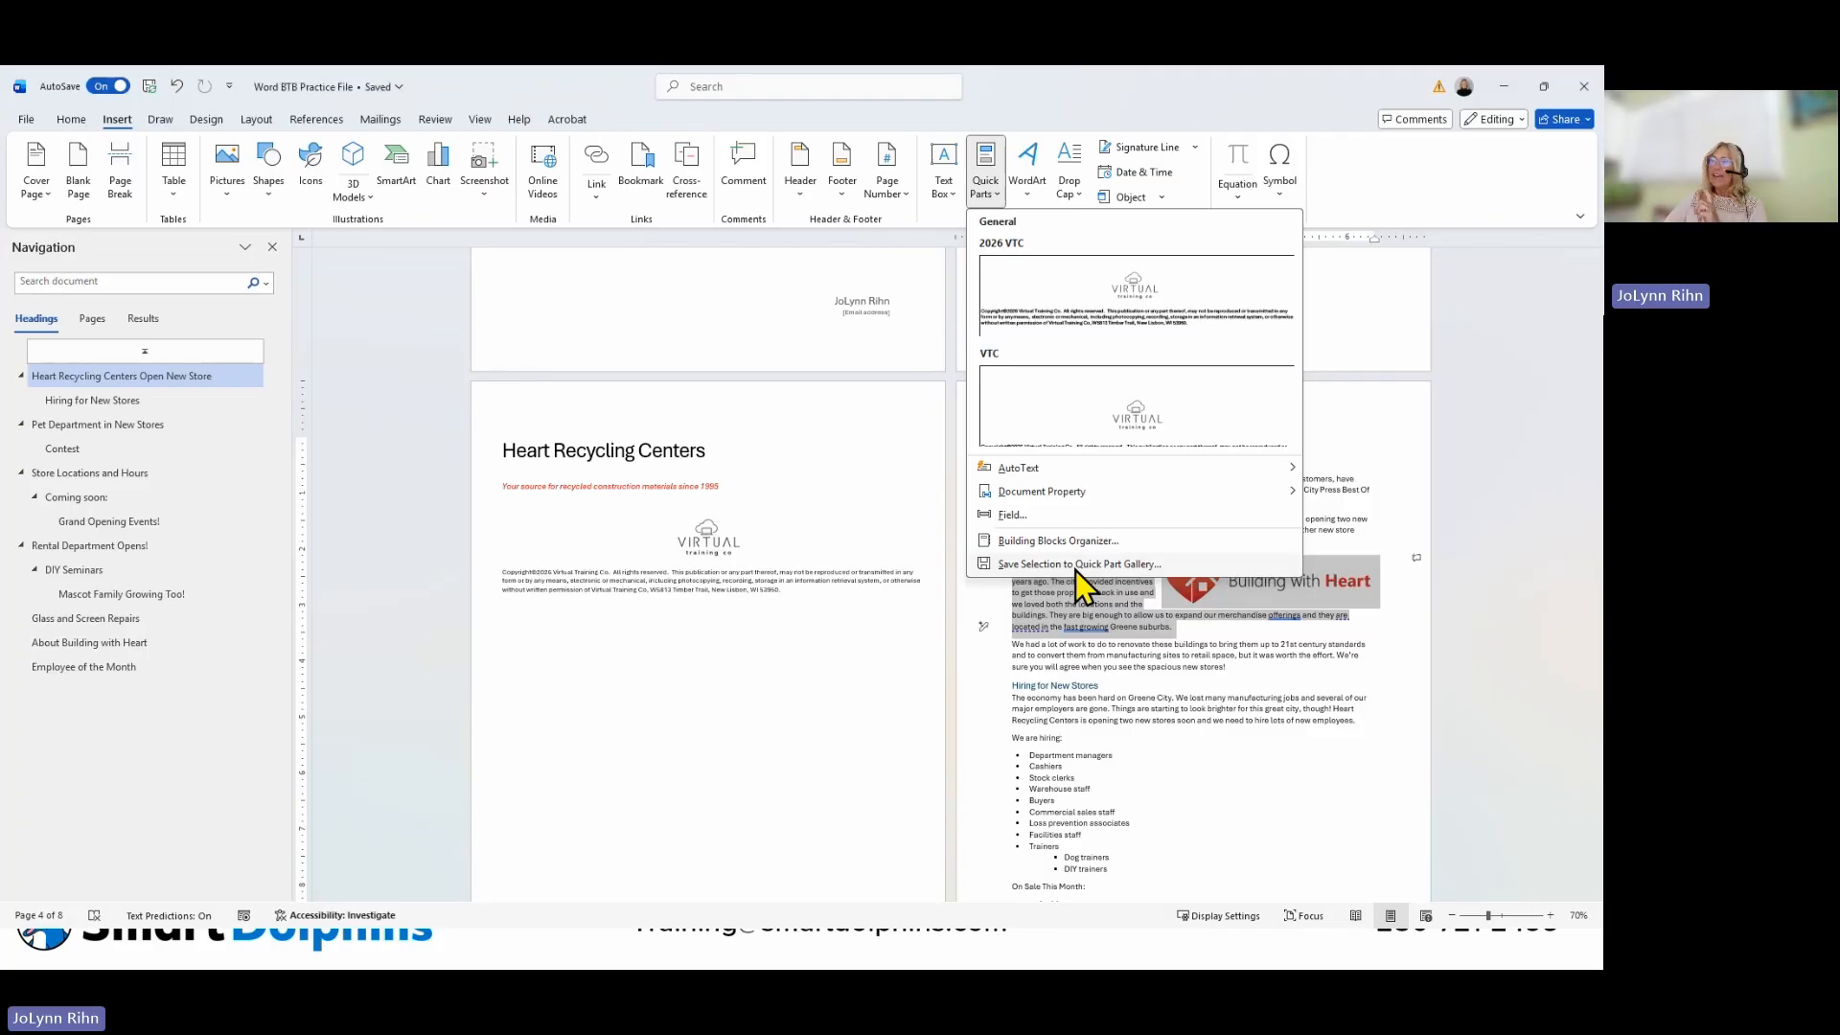
click(1076, 571)
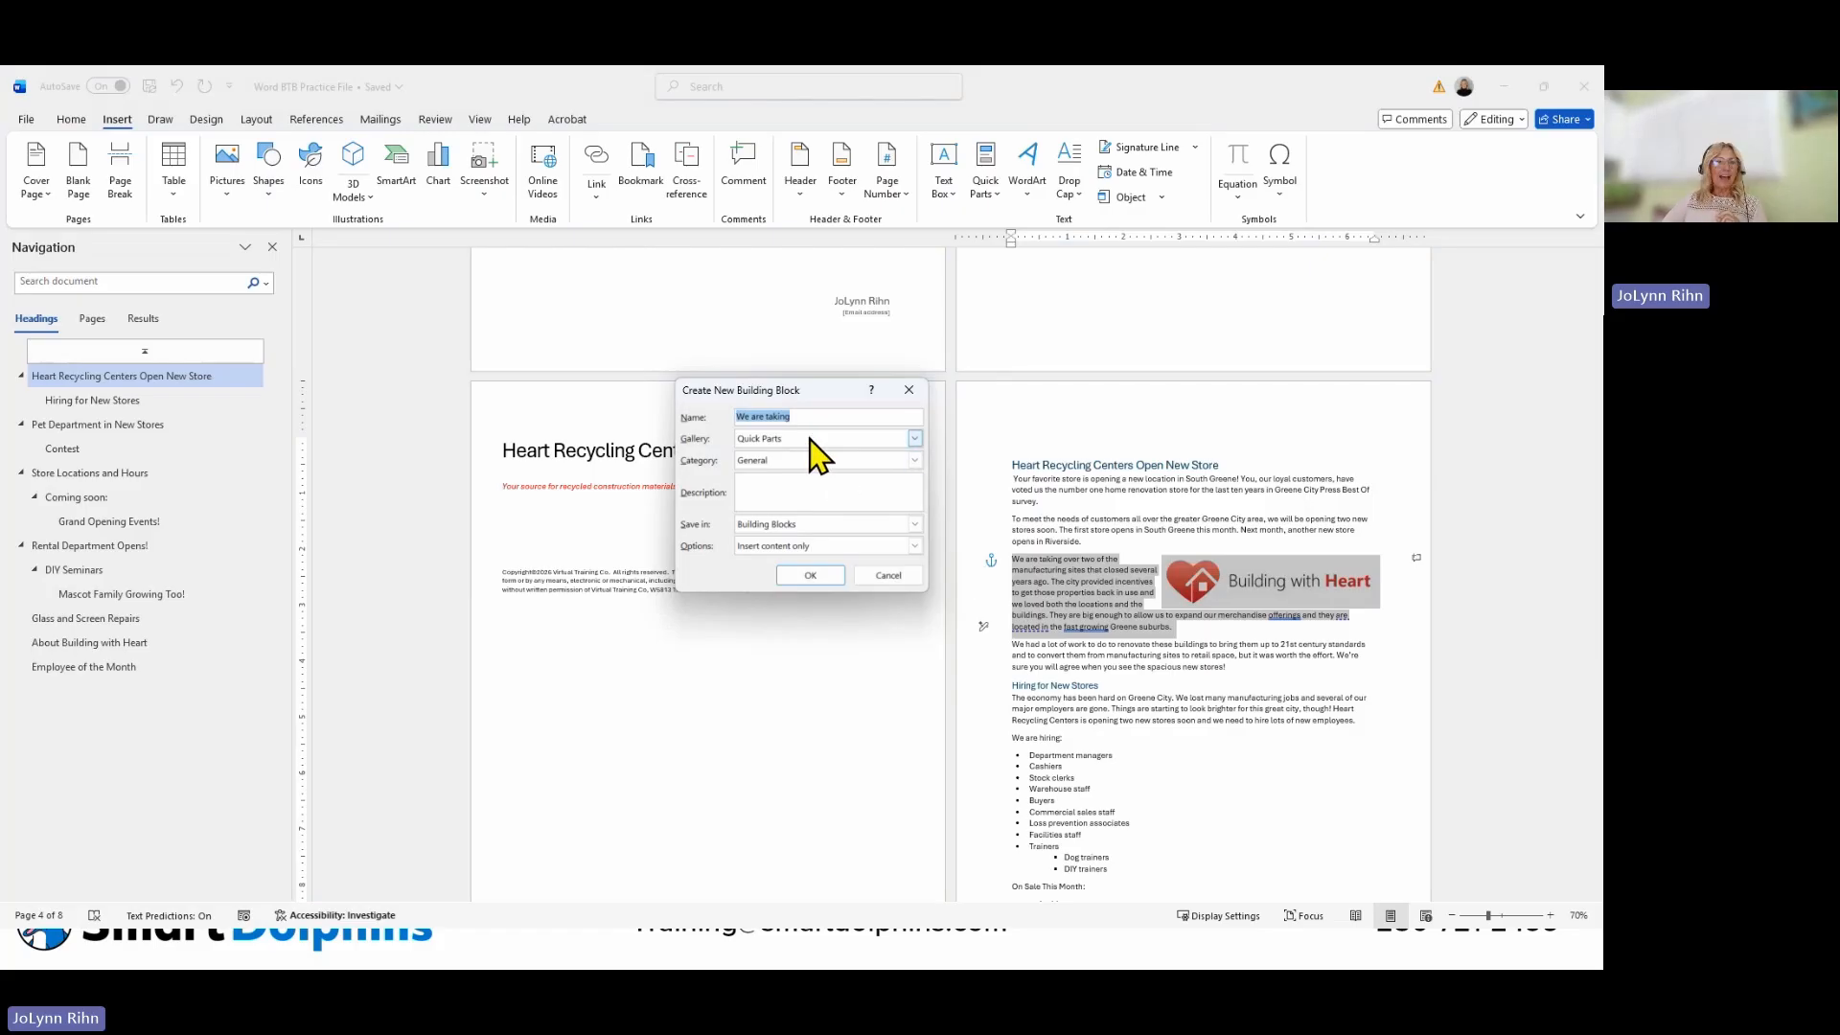
text(B)
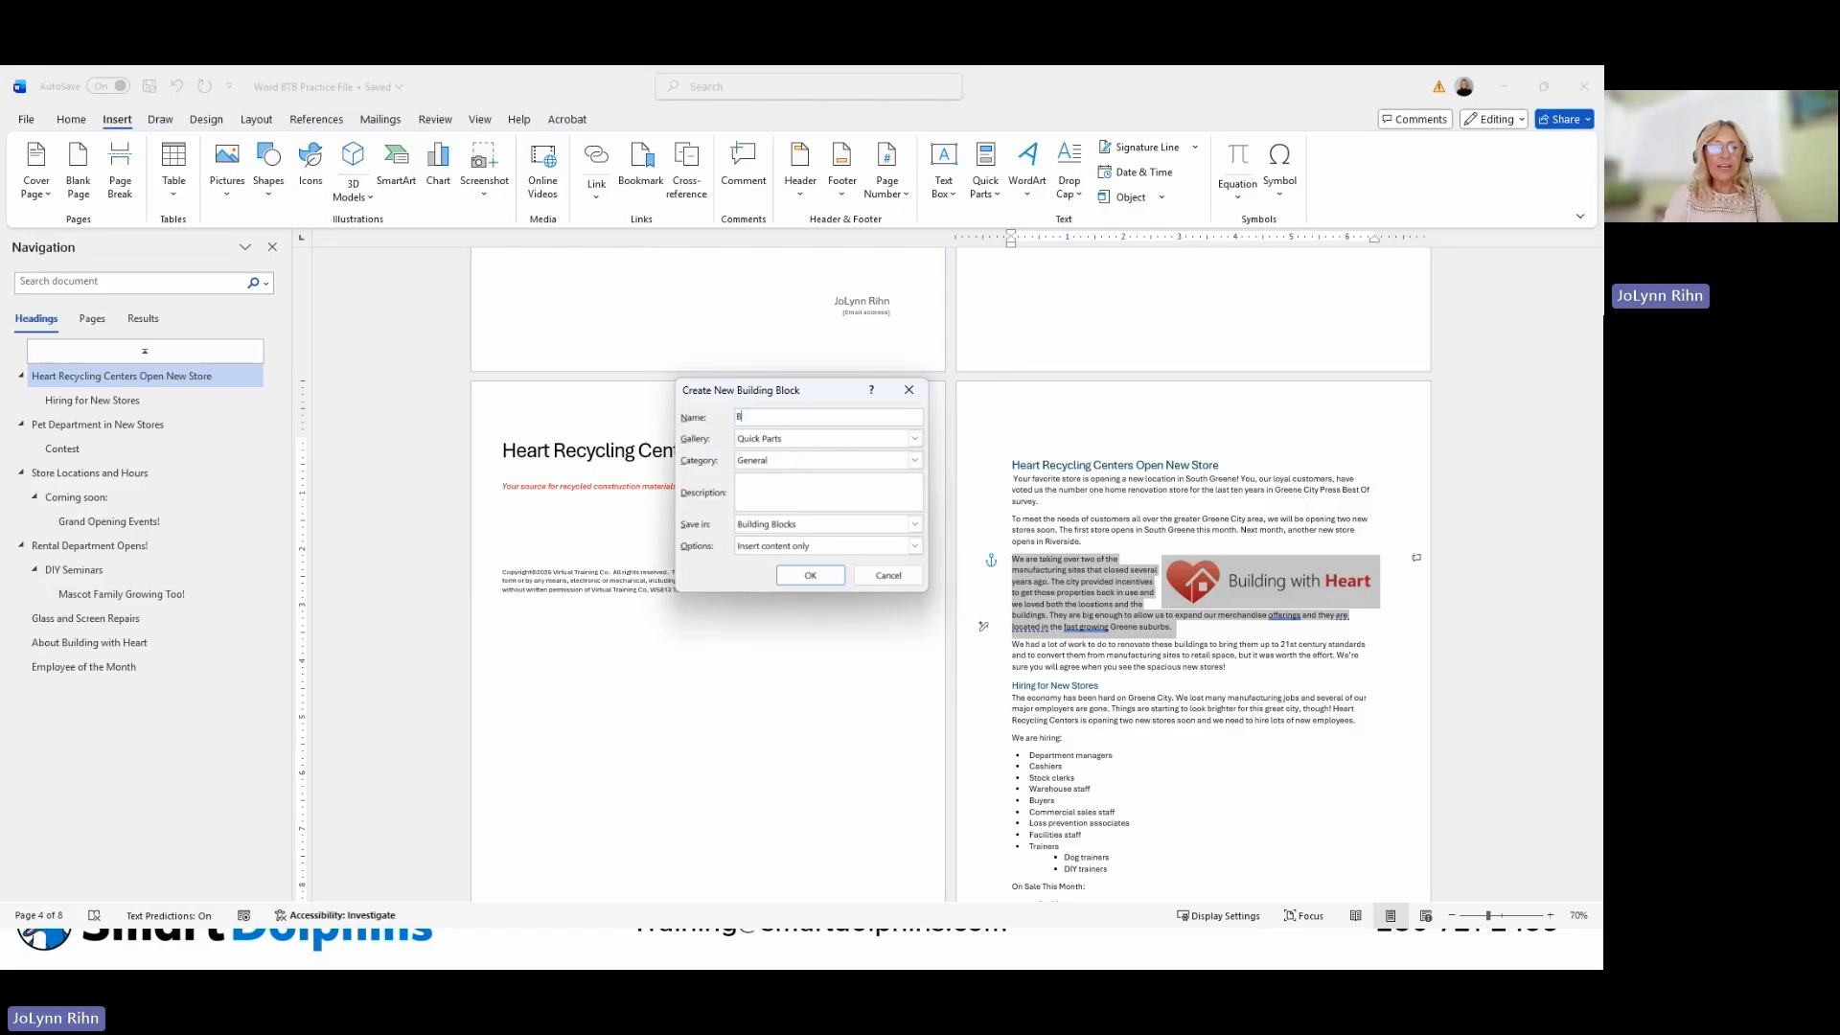
text(uilding wit)
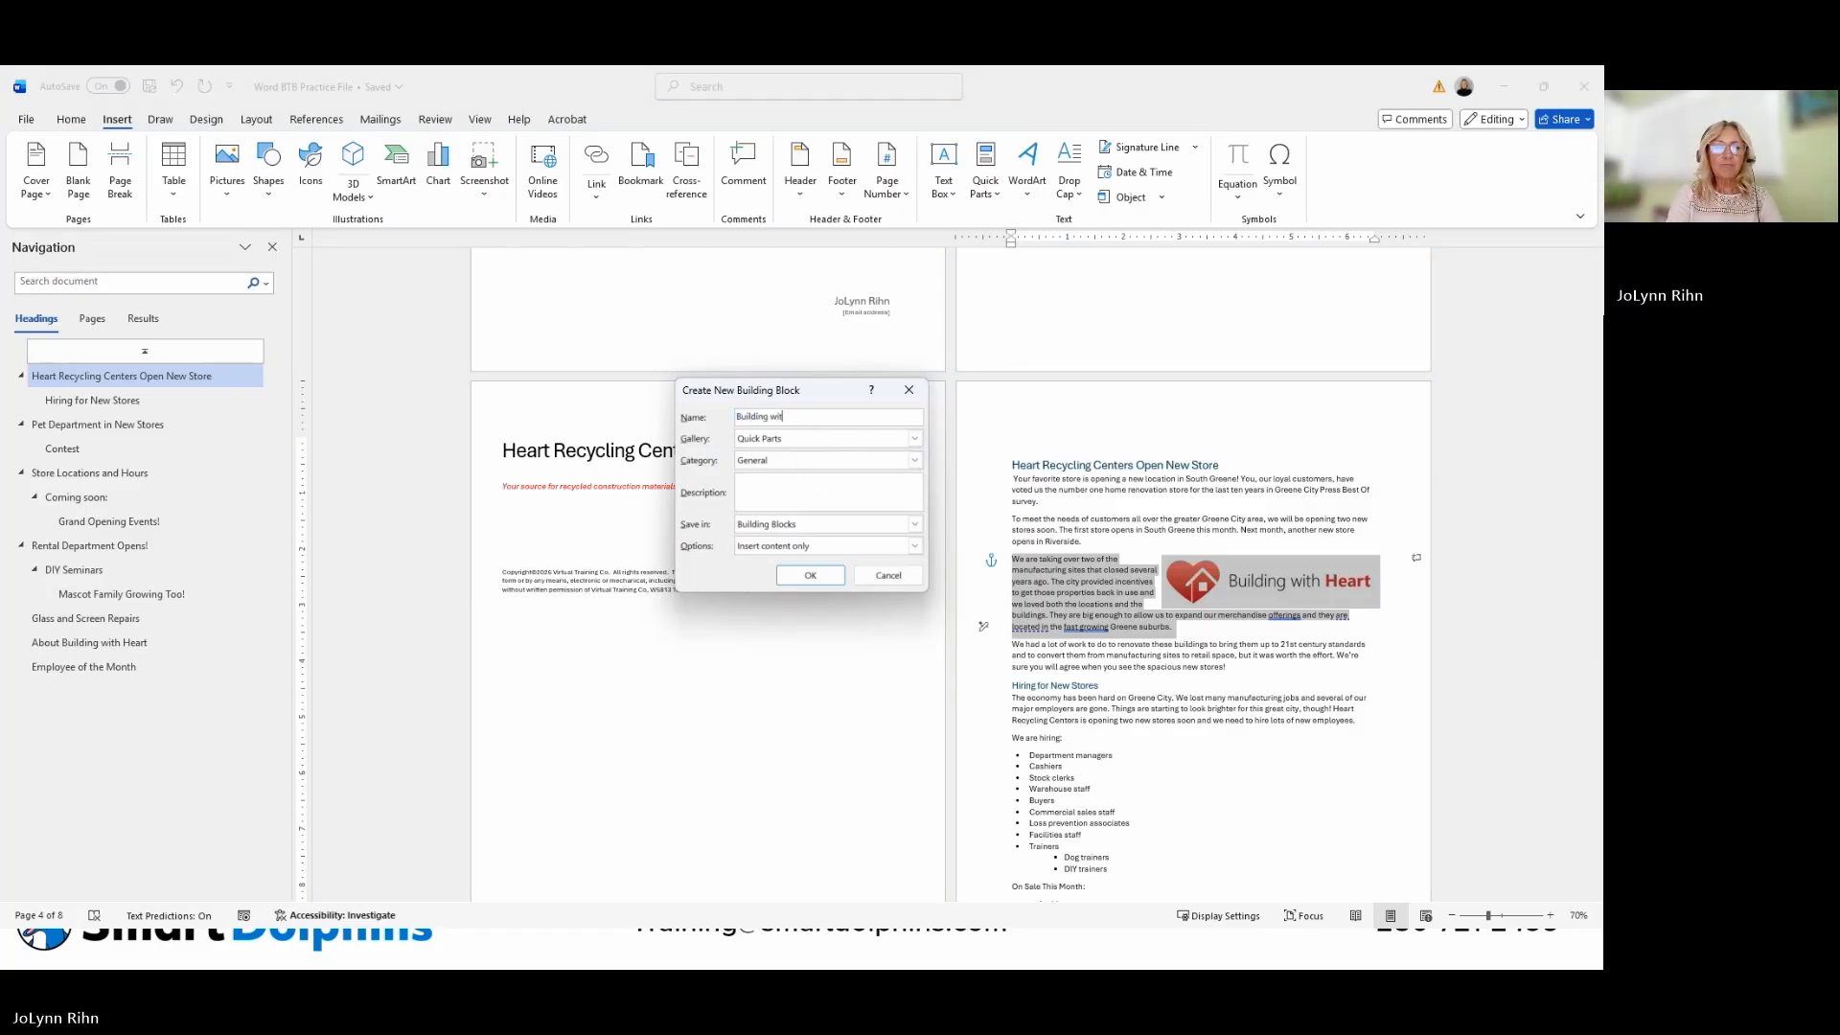
text(h Heart)
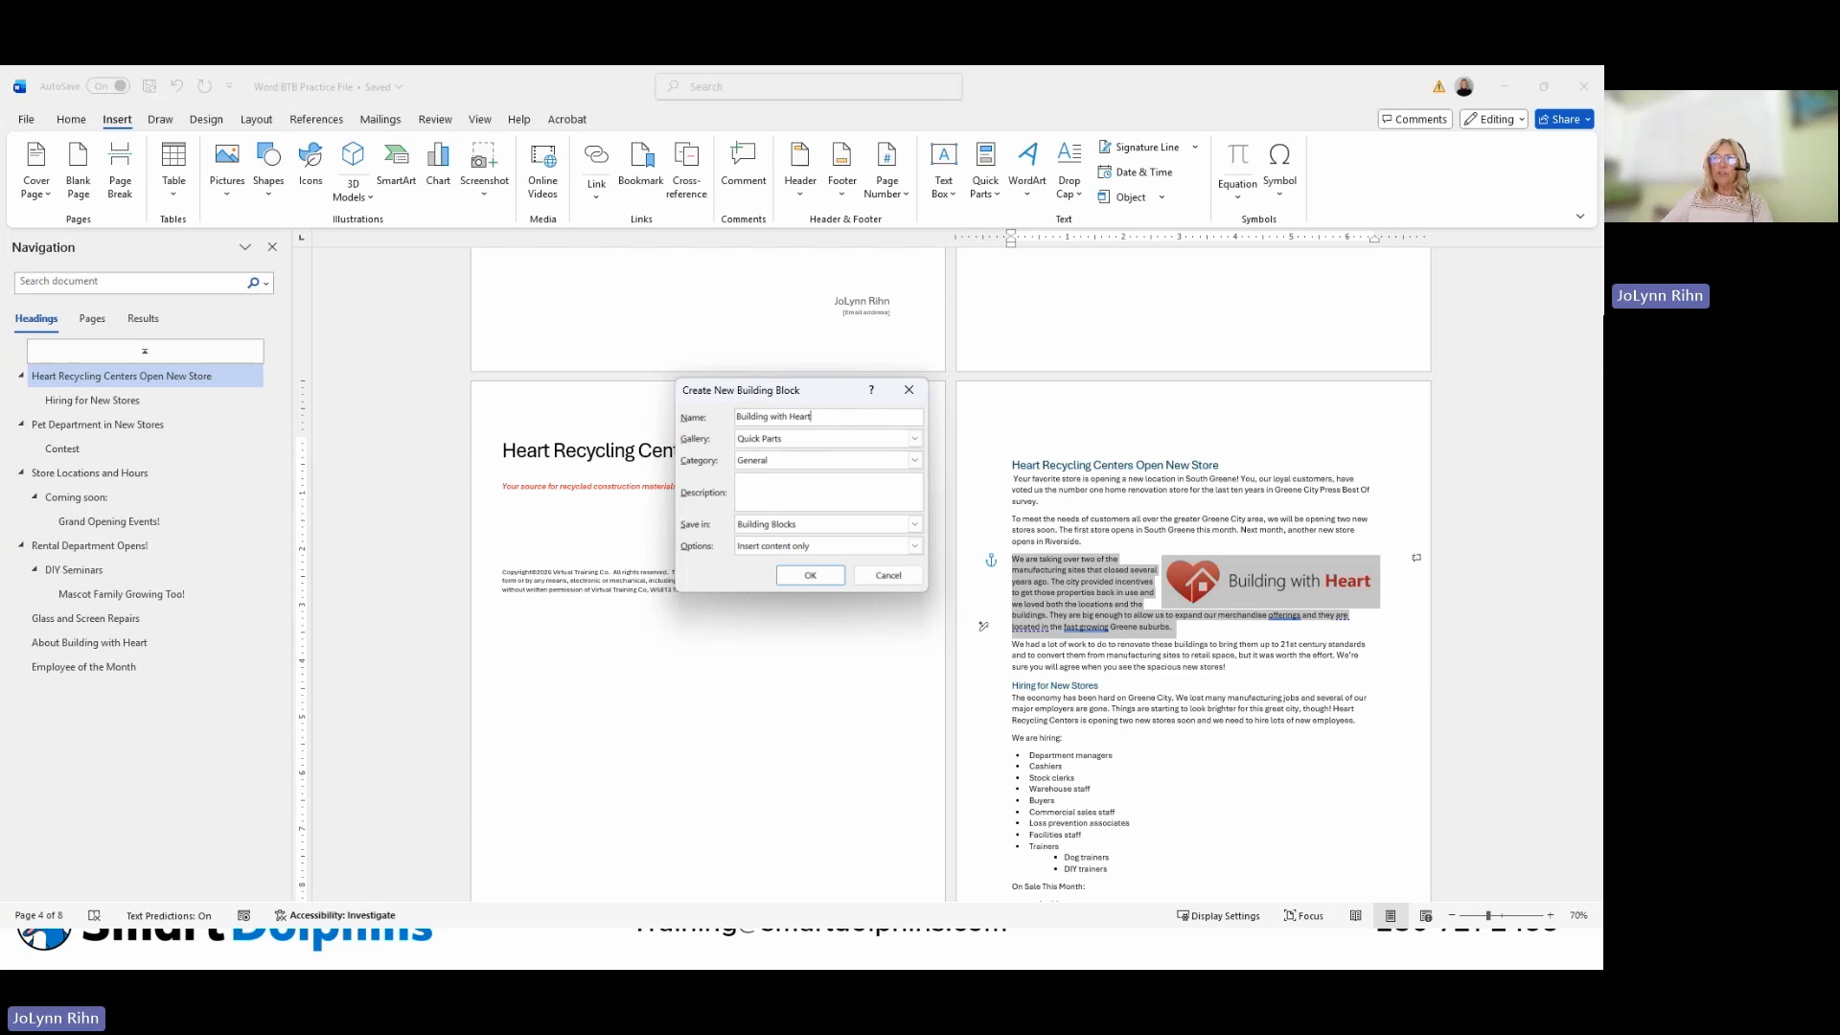
click(830, 581)
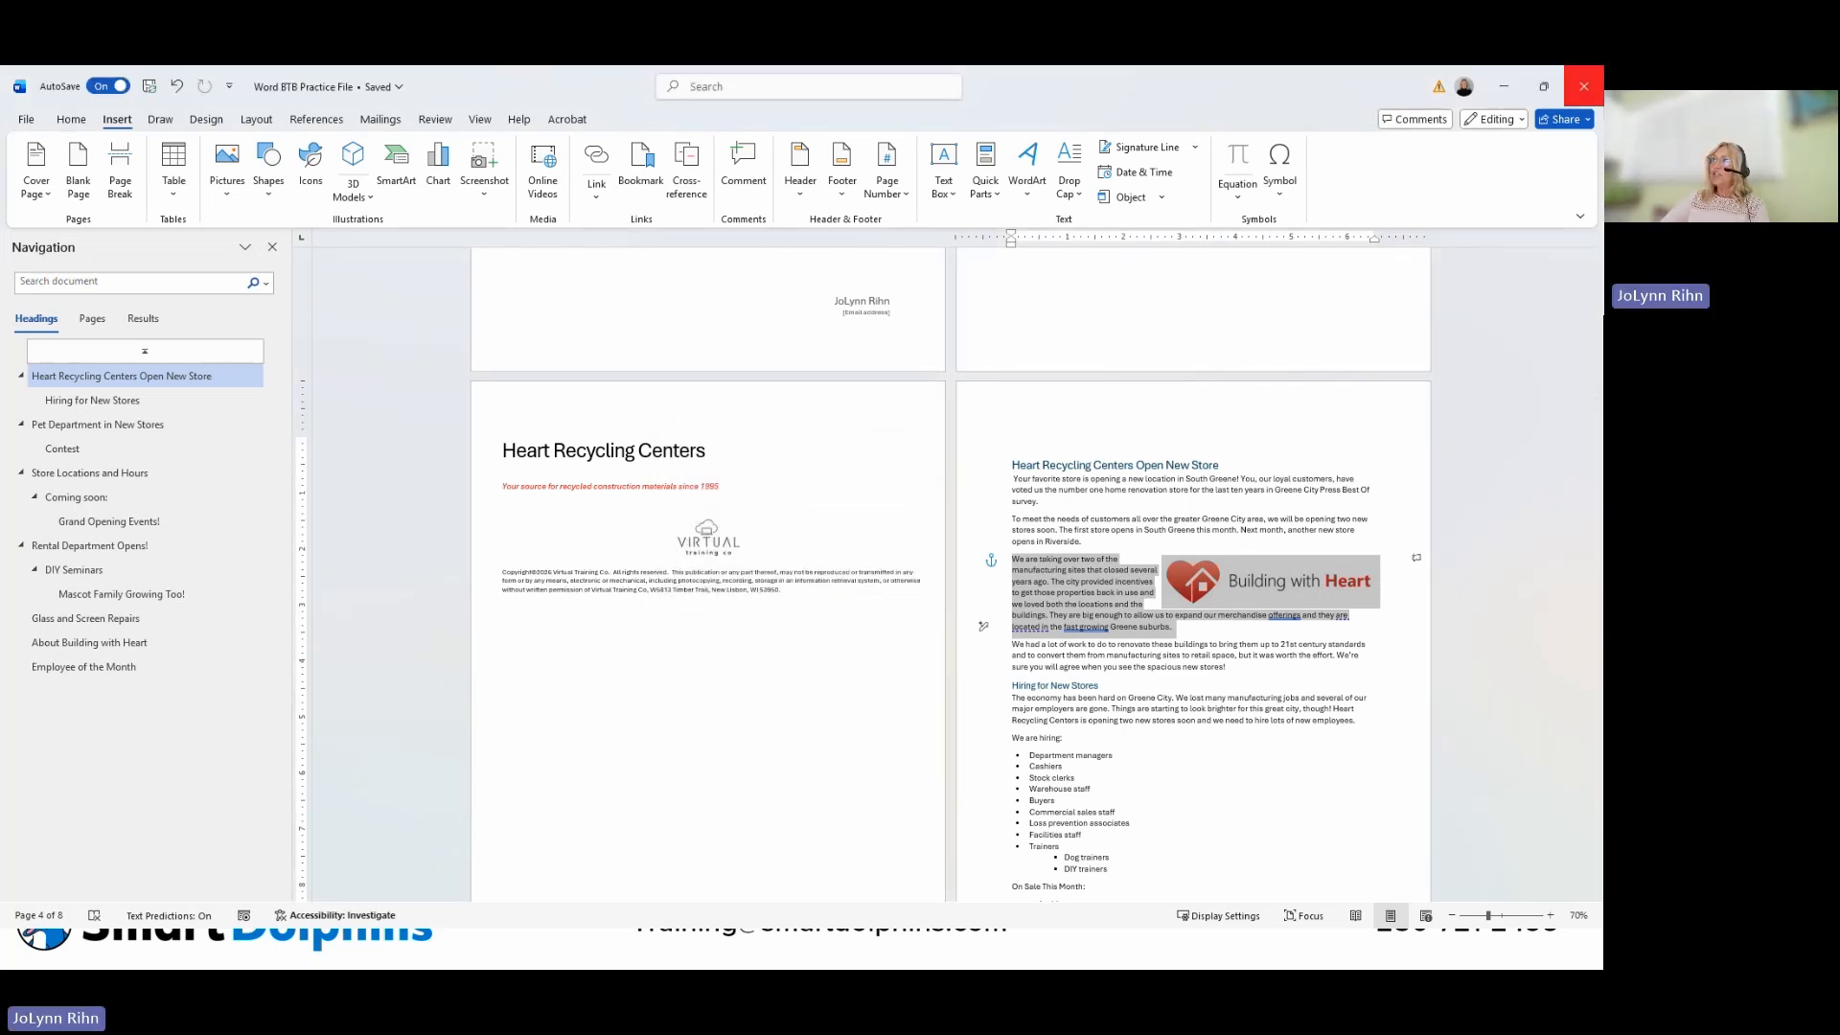
Close the newsletter and save the changes to Building Blocks.
click(1594, 96)
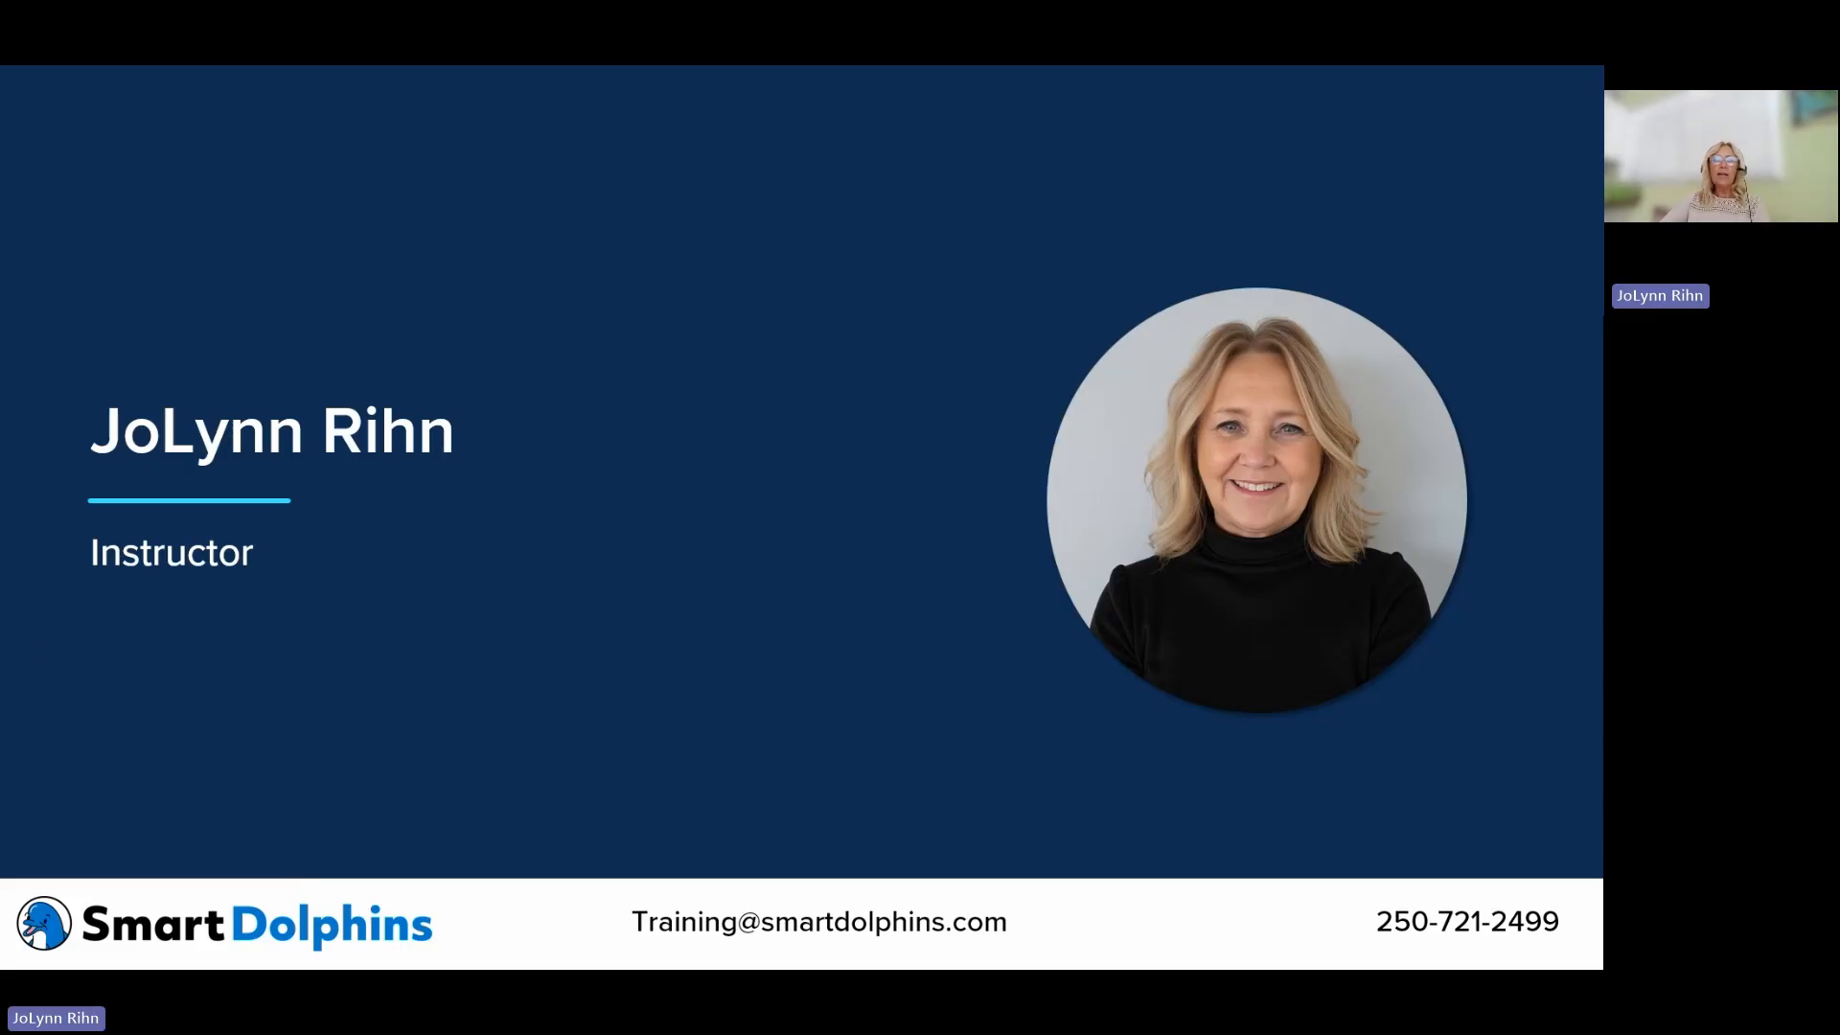
drag(2, 734, 772, 464)
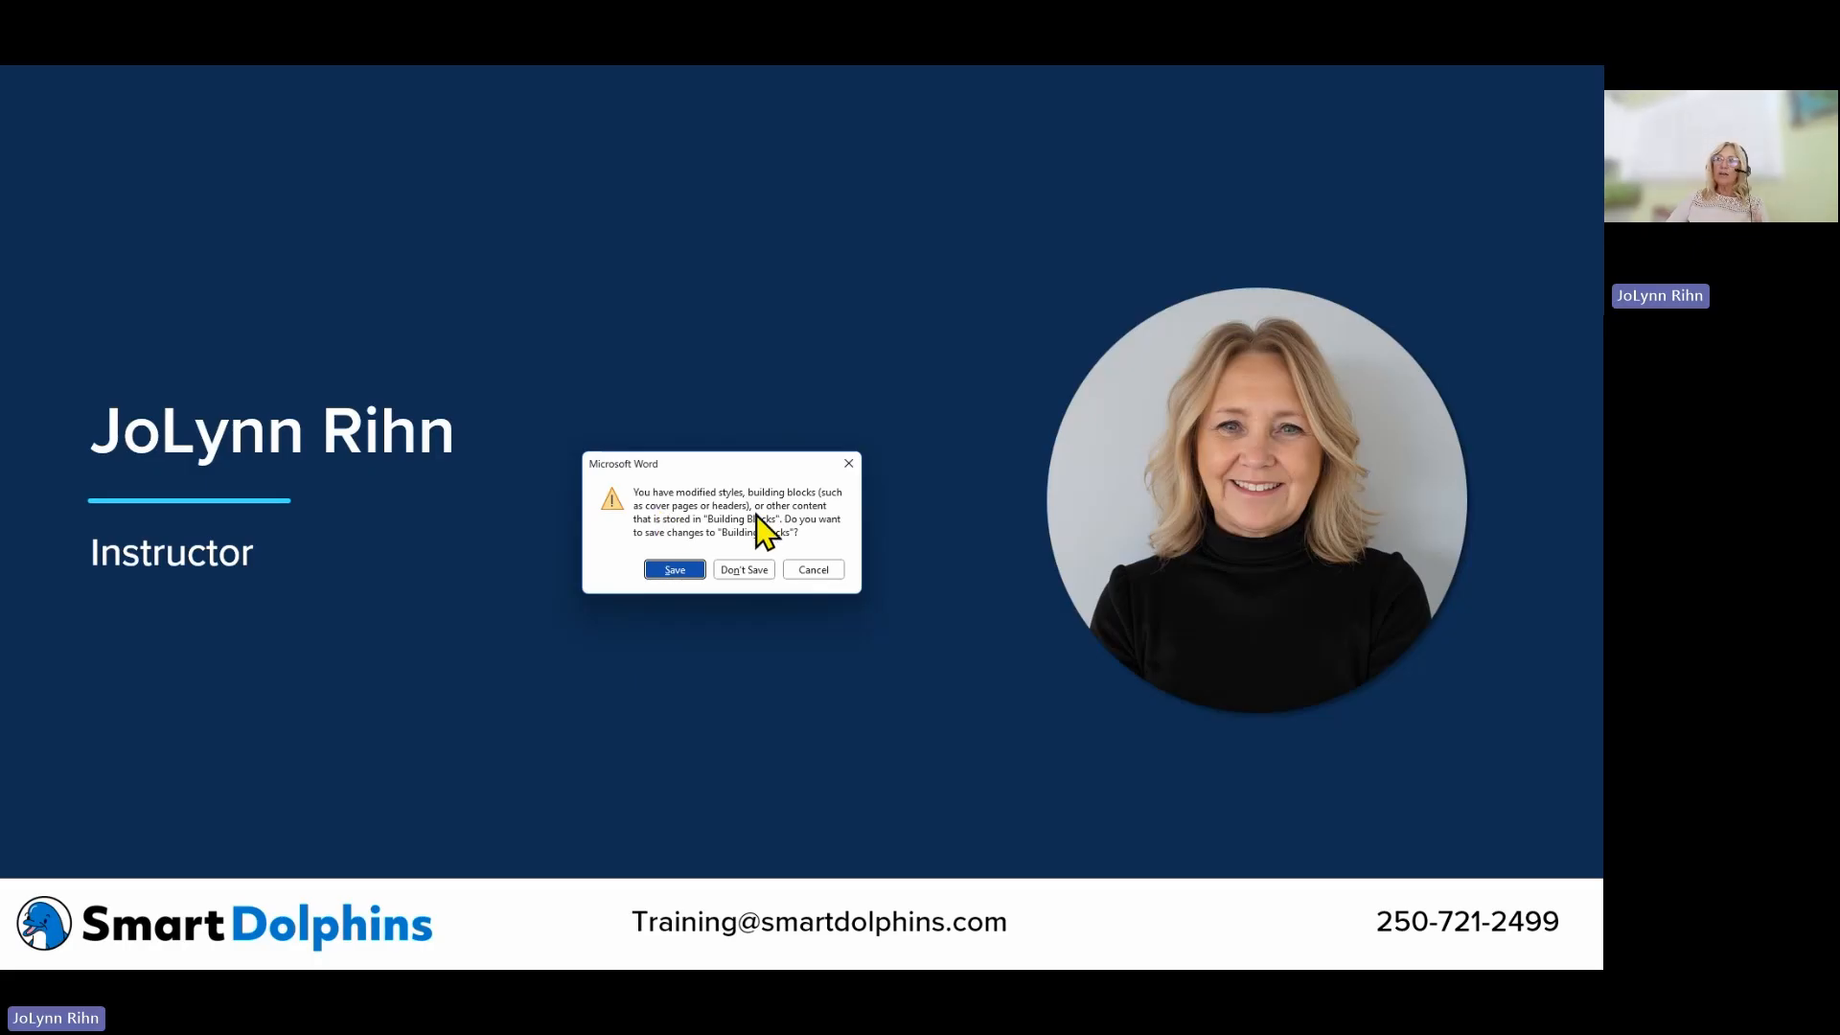
click(682, 570)
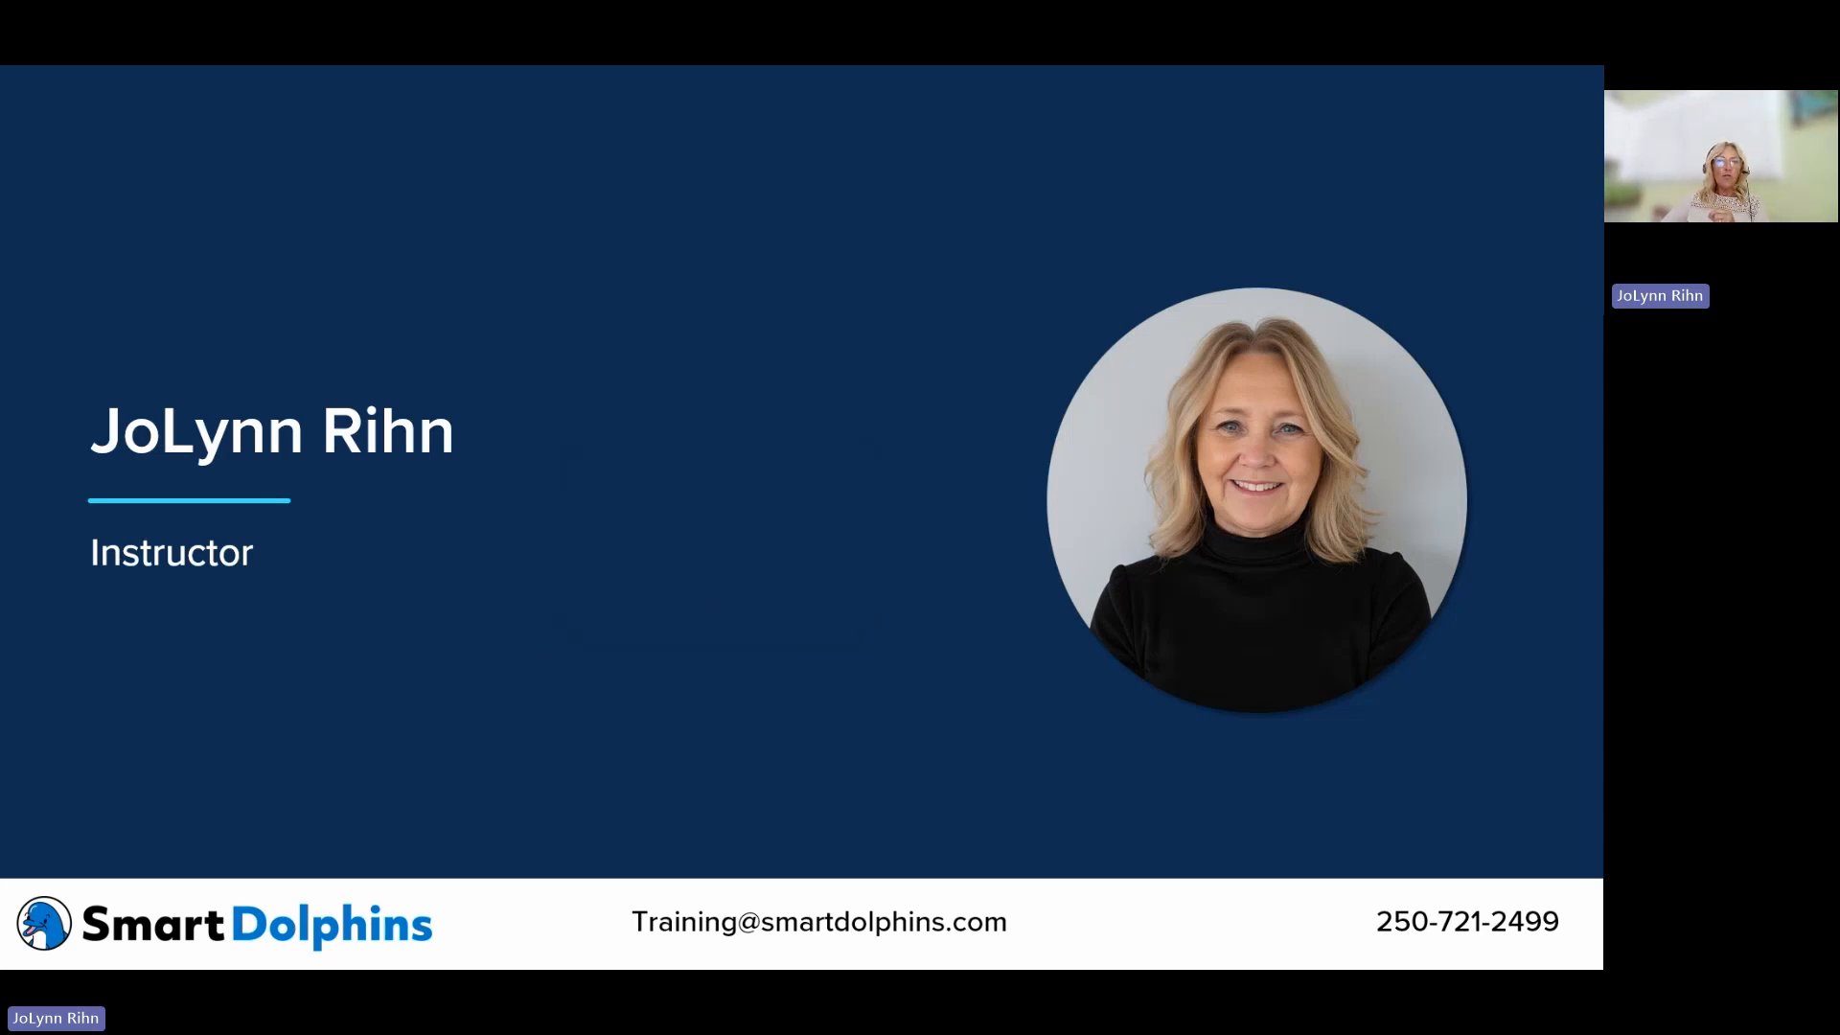
Reopen Word, create a blank document, and insert the Building with Heart Quick Part in it.
drag(2, 480, 721, 69)
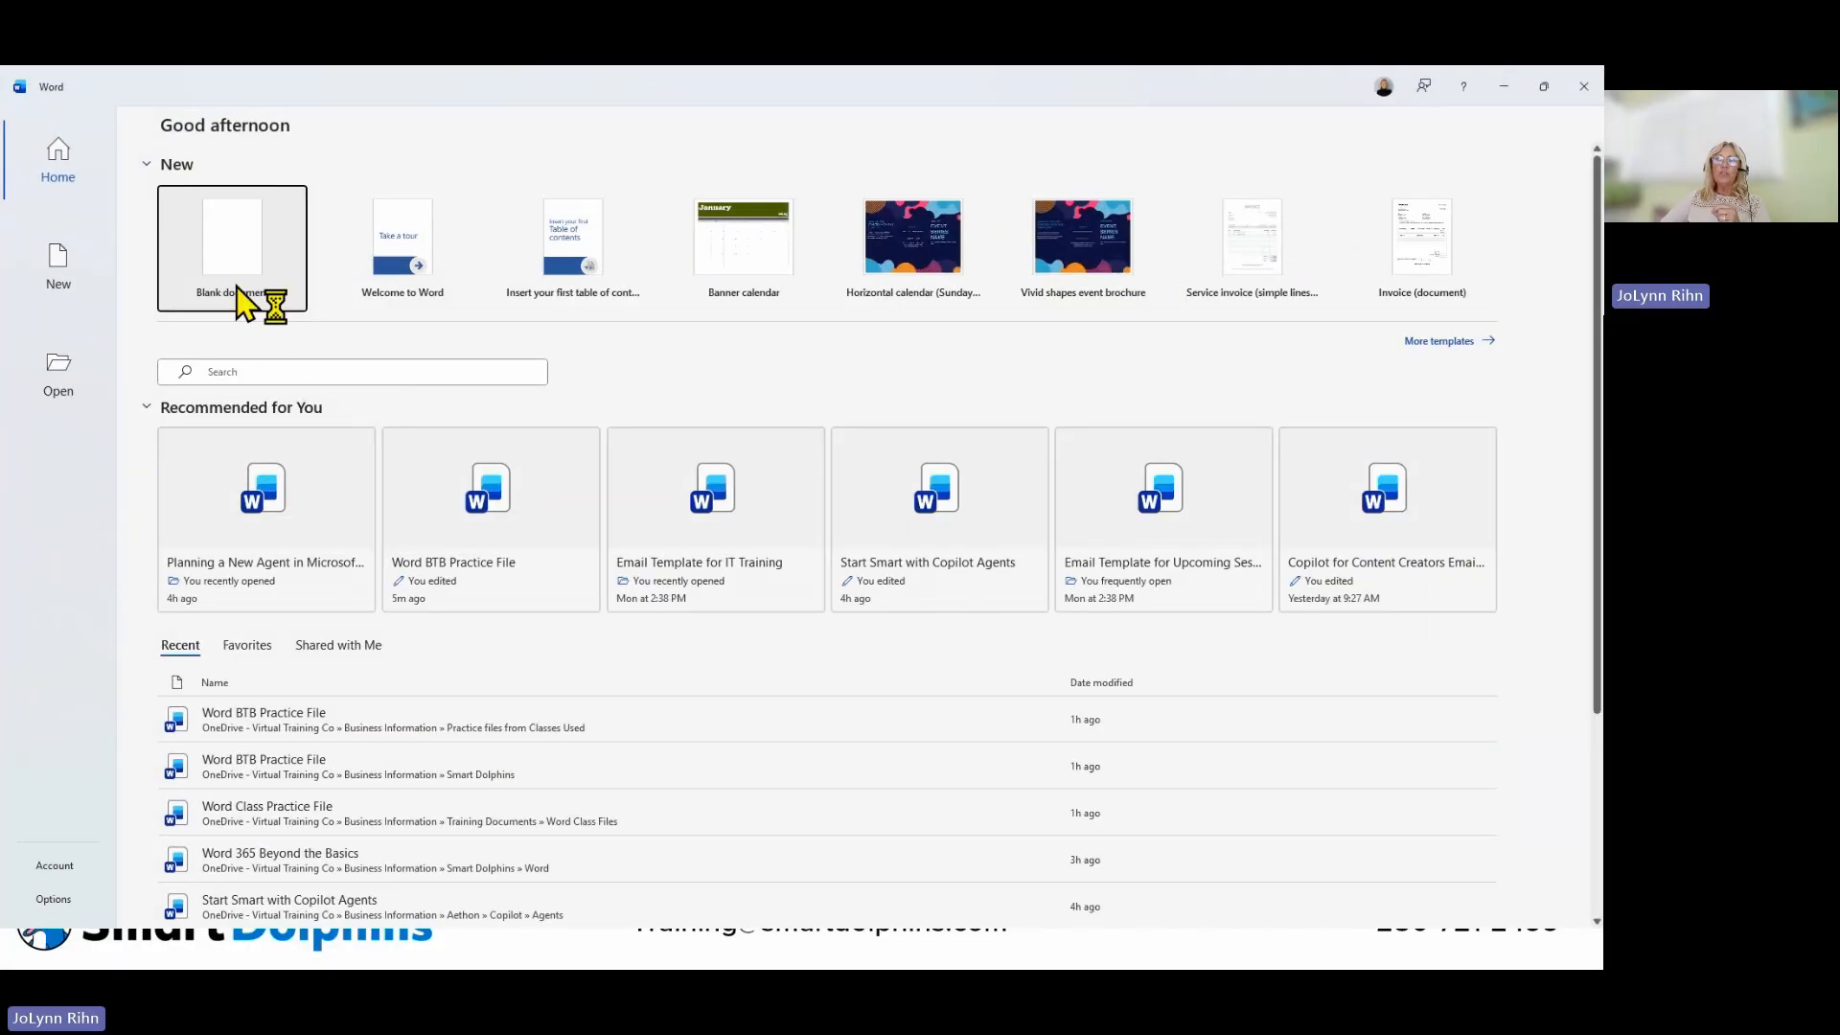
click(253, 288)
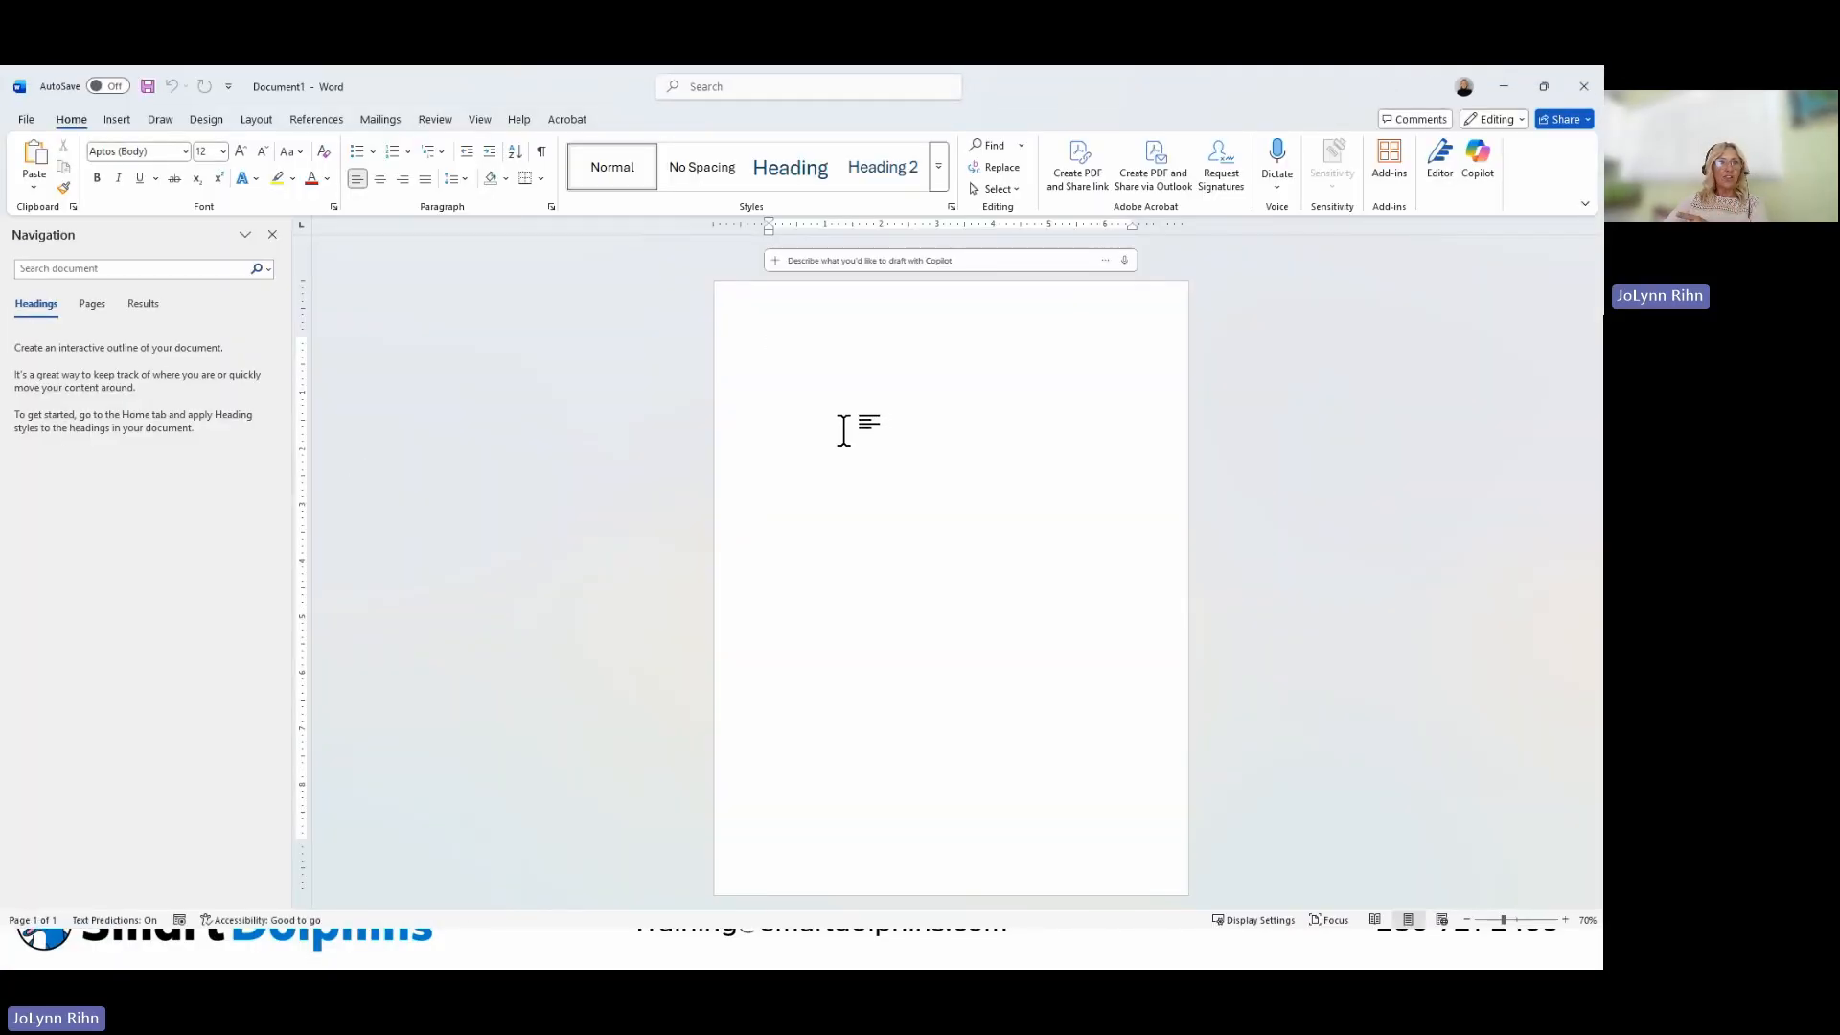
click(117, 119)
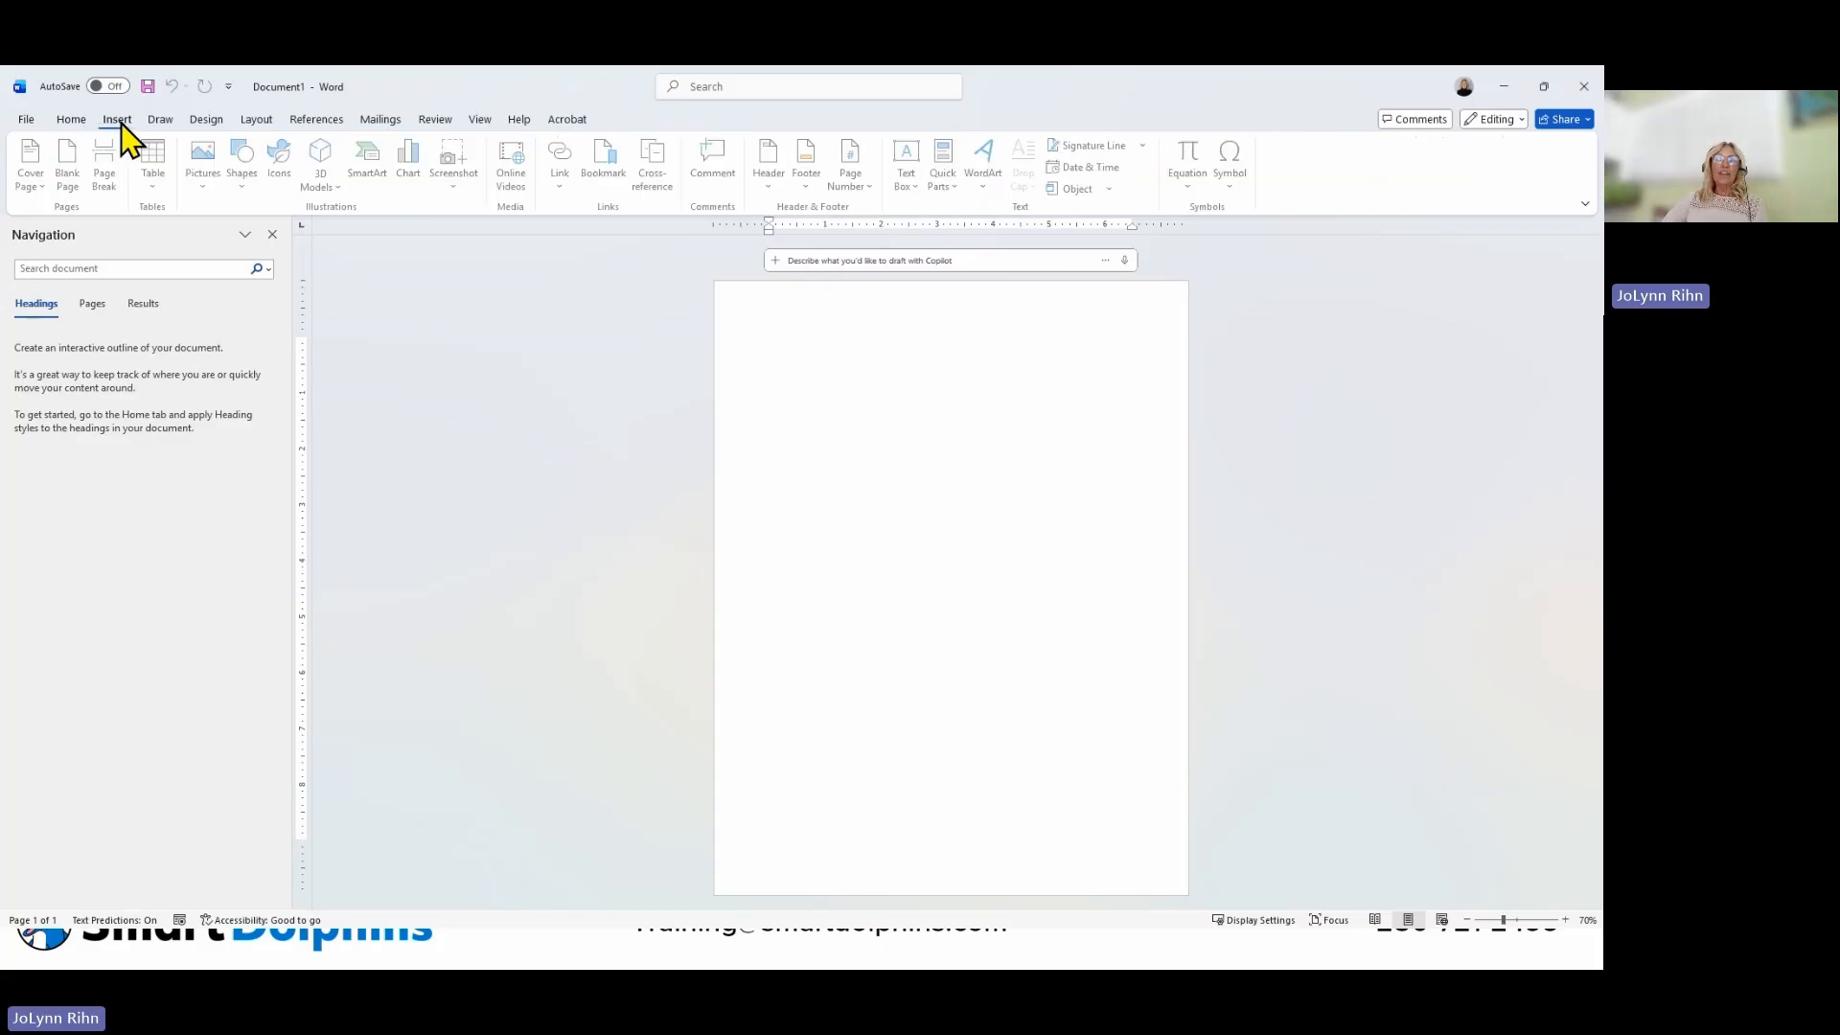
click(947, 158)
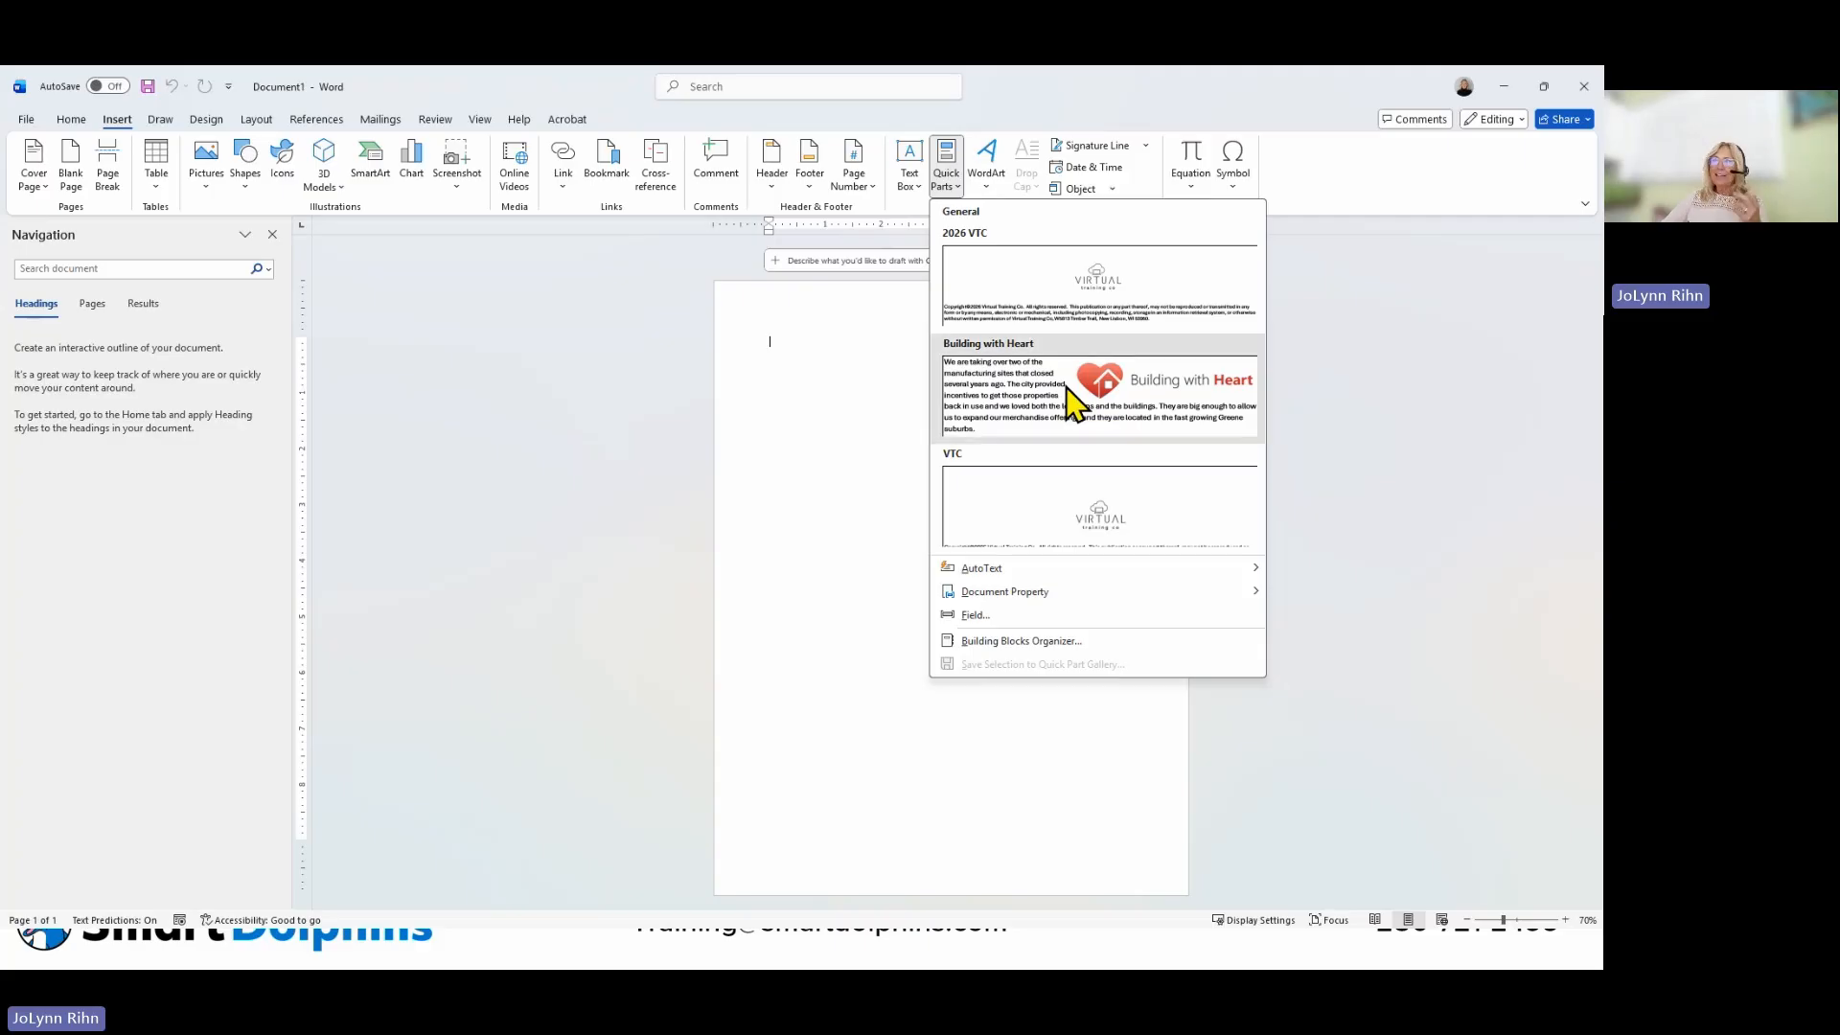
click(1070, 399)
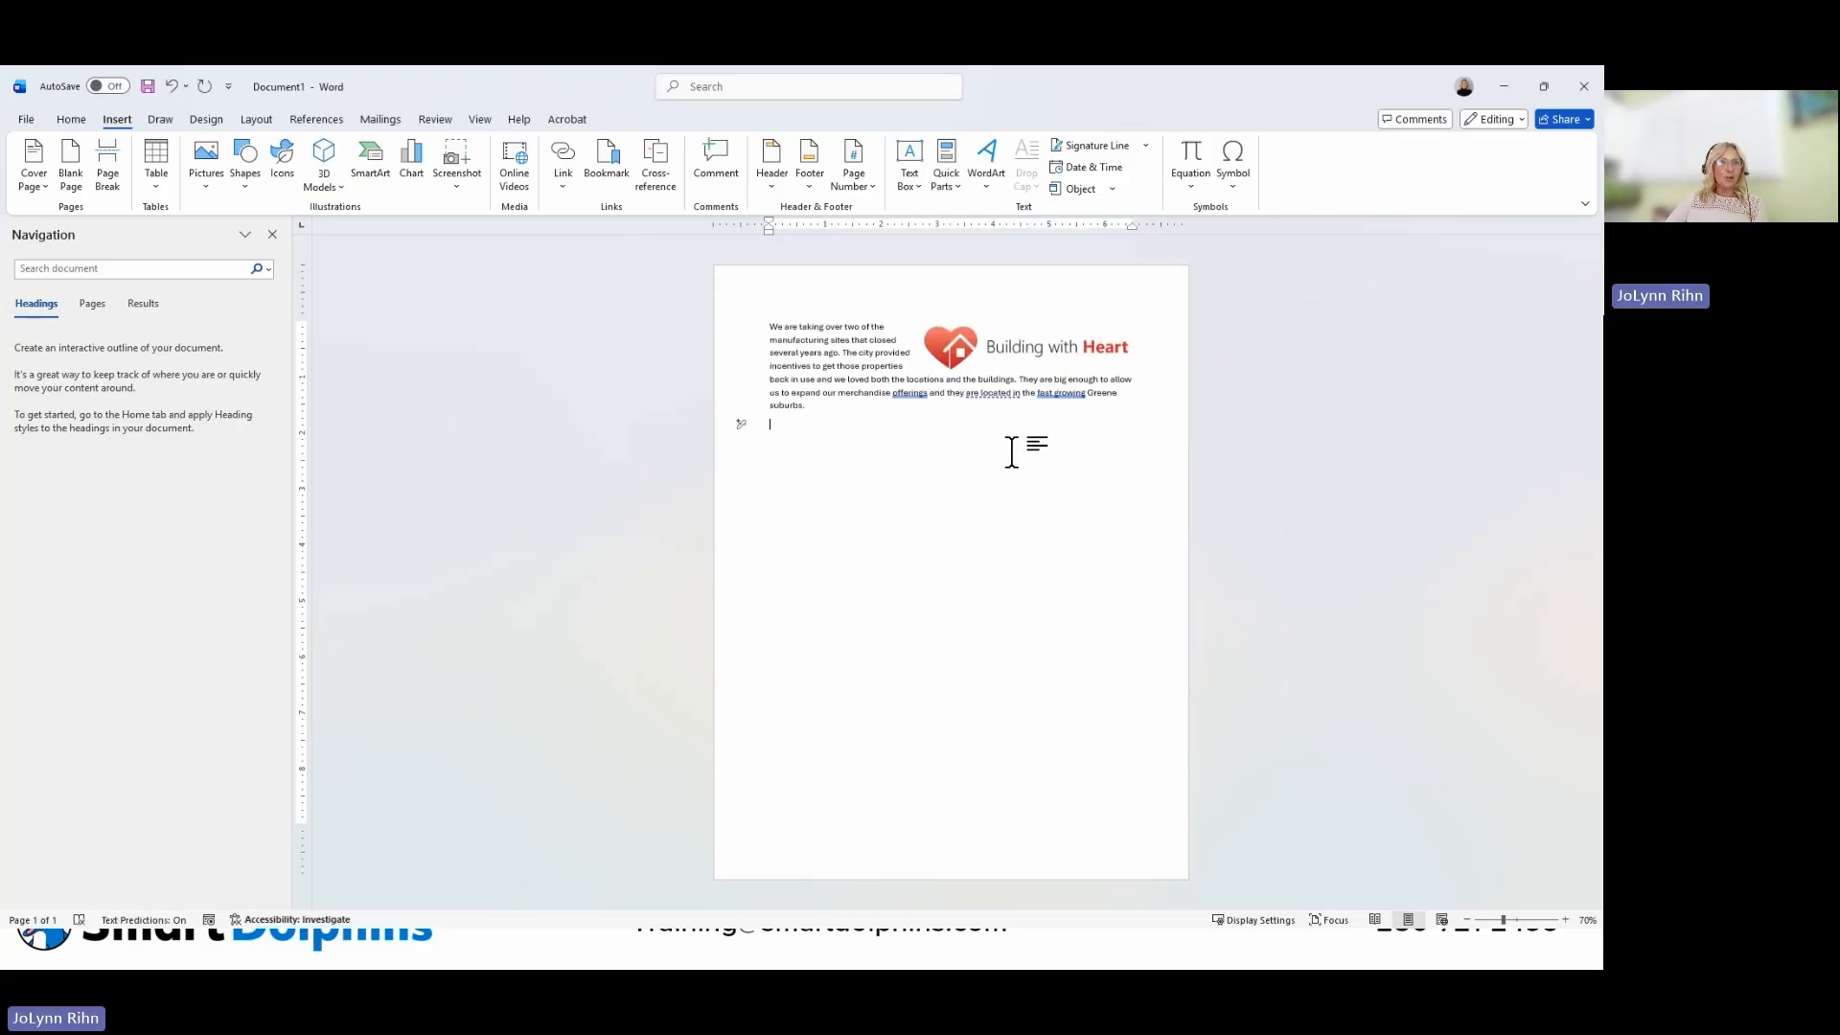